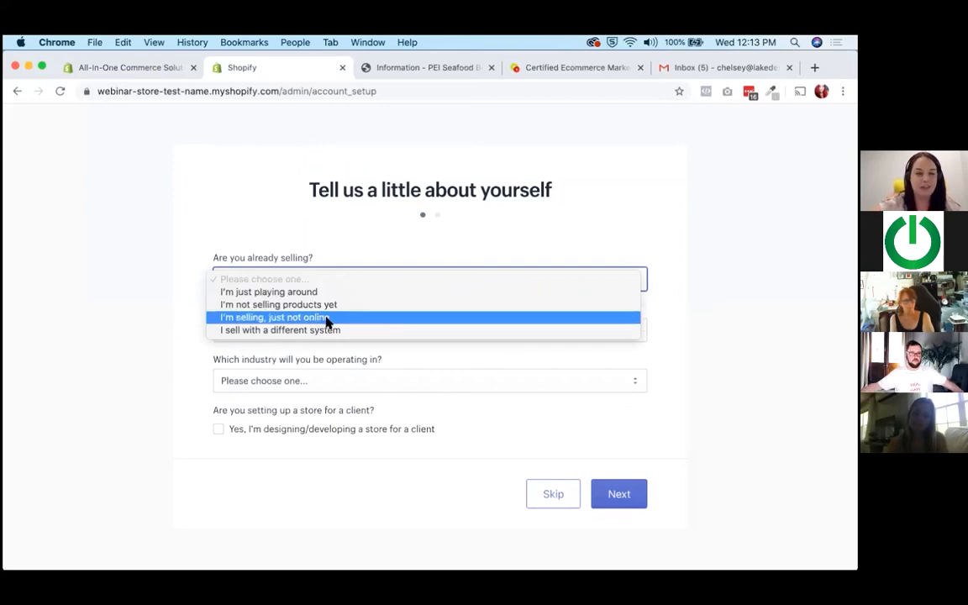
# Answer the selling questions with "I'm selling, just not online" and "Both online and in person", at markets and fairs and at pop-ups.
pyautogui.click(328, 318)
pyautogui.click(324, 328)
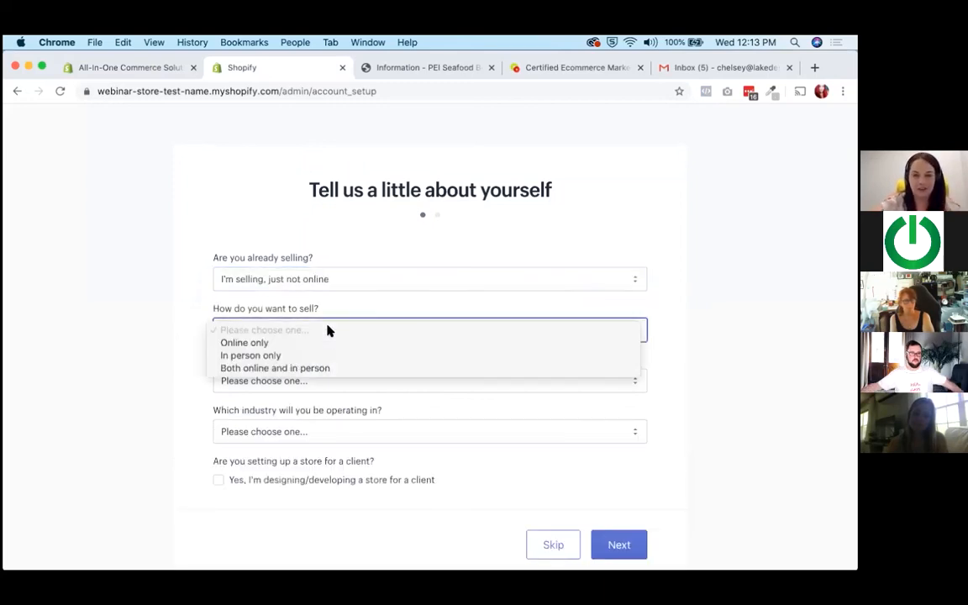
pyautogui.click(332, 372)
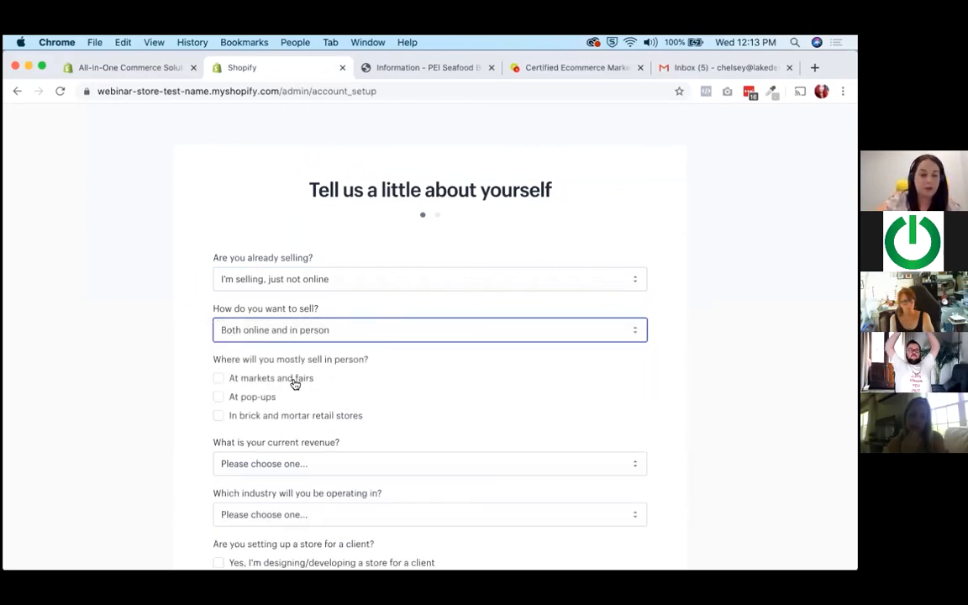
pyautogui.click(294, 382)
pyautogui.click(268, 397)
# Set the current revenue to $5,000 CAD to $50,000 CAD.
pyautogui.scroll(-3, 374, 372)
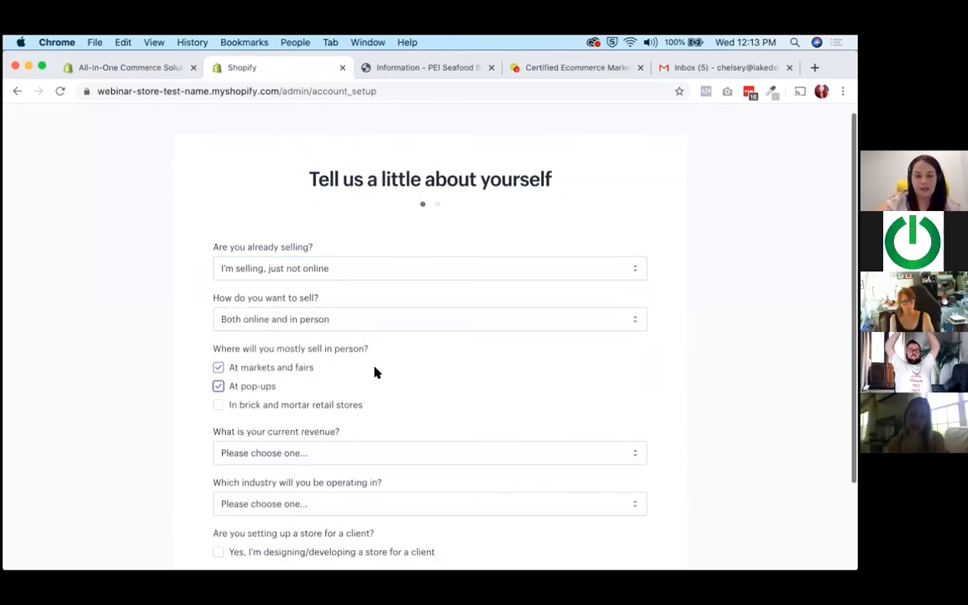
pyautogui.click(374, 374)
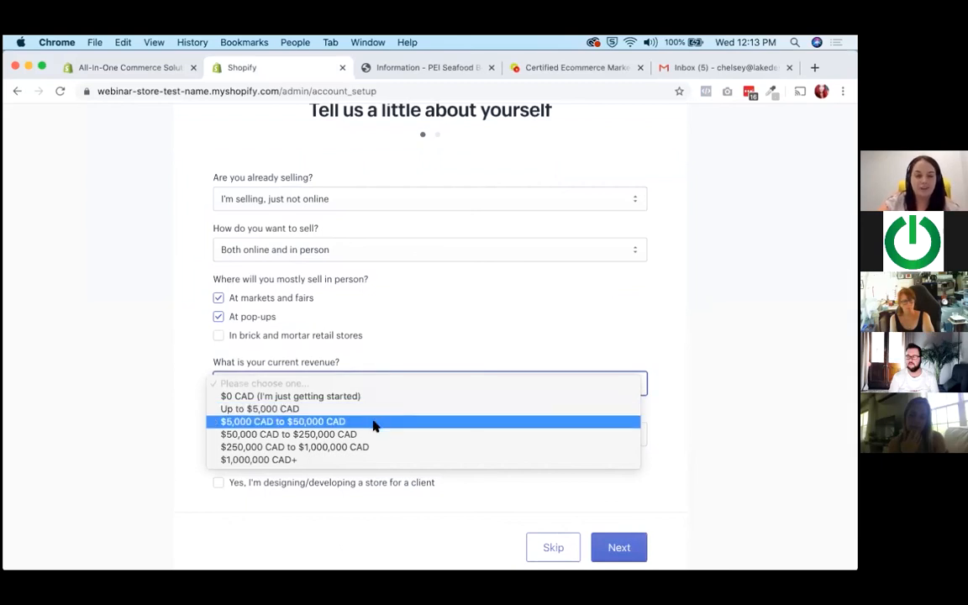
pyautogui.press('Escape')
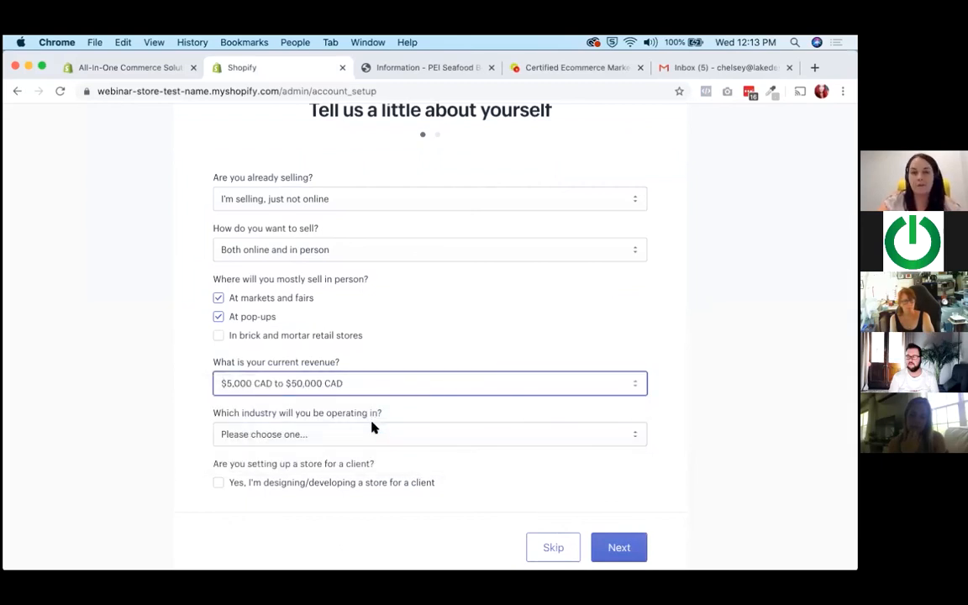
# Set the industry to Other food & drink, mark the store as designed for a client, and continue to the address form.
pyautogui.scroll(-2, 391, 333)
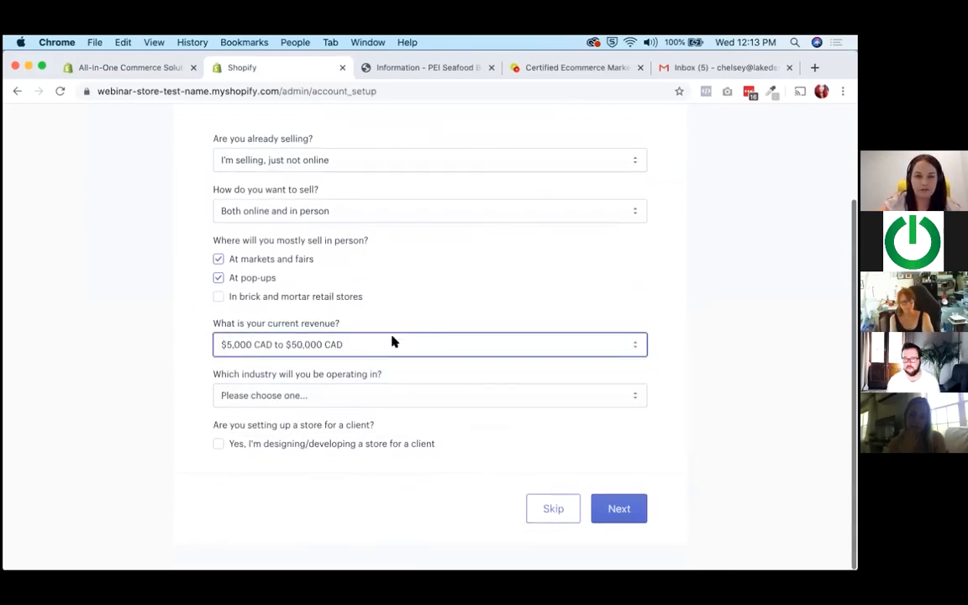
pyautogui.click(378, 395)
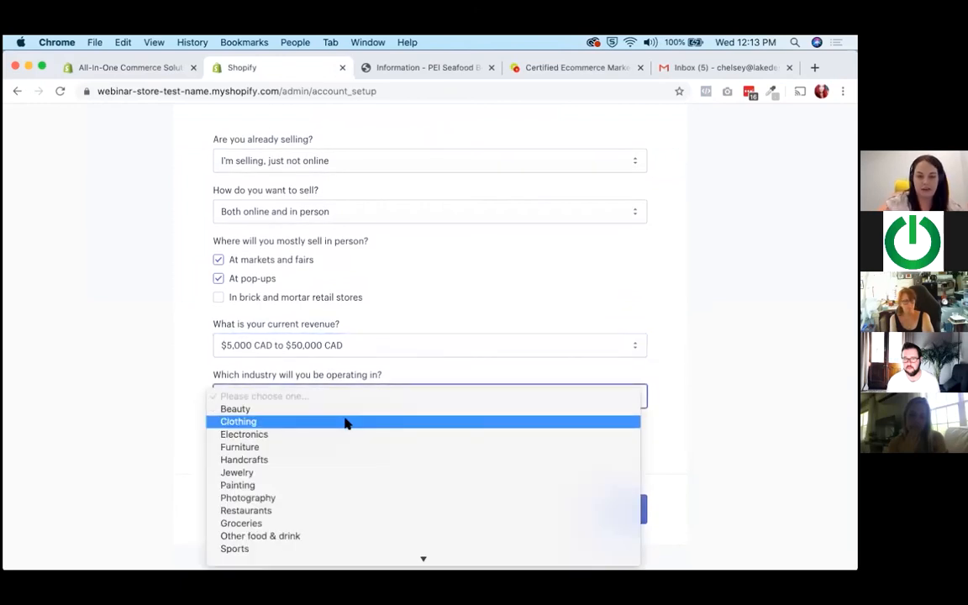
pyautogui.scroll(-4, 345, 423)
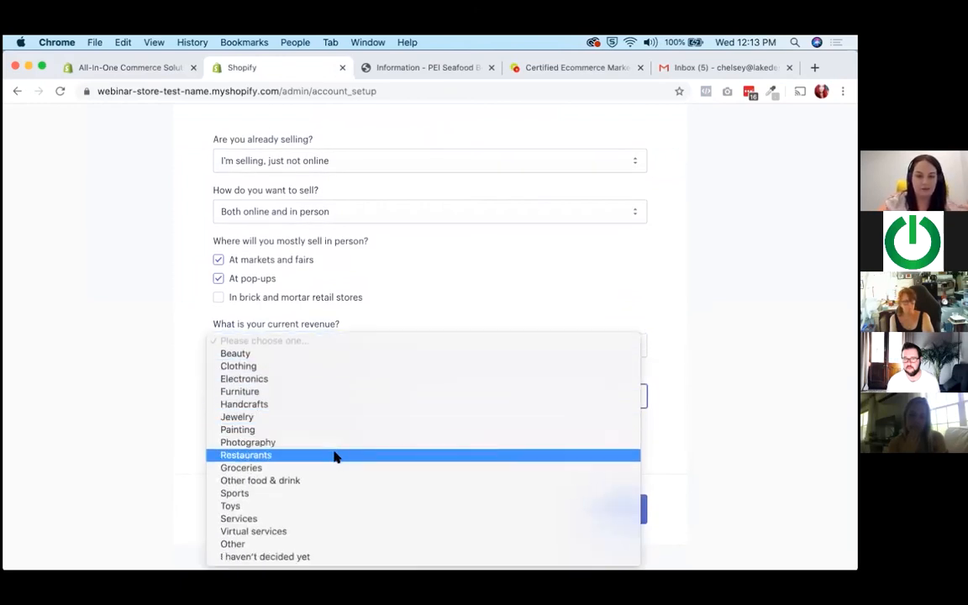
pyautogui.click(329, 480)
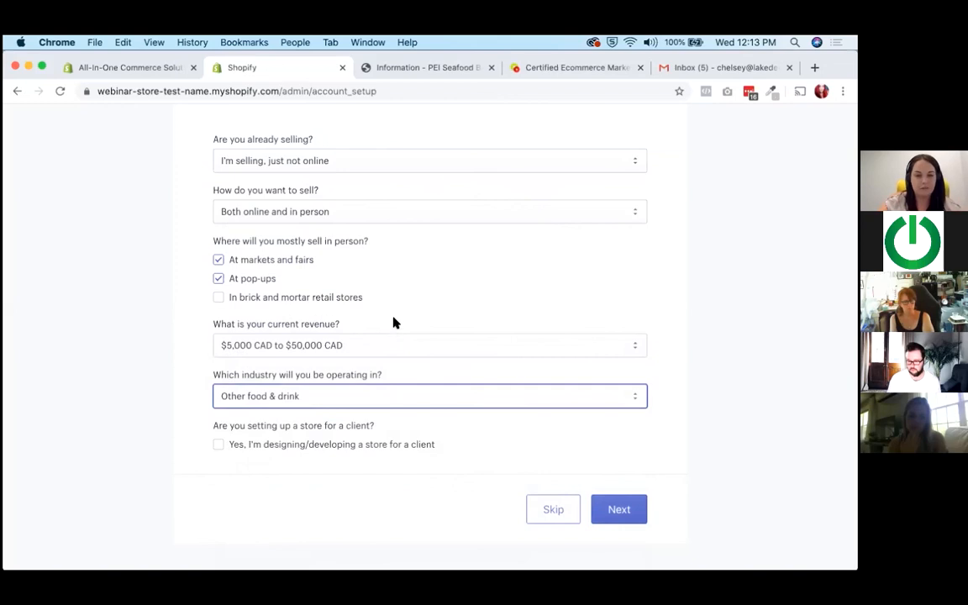
pyautogui.click(335, 446)
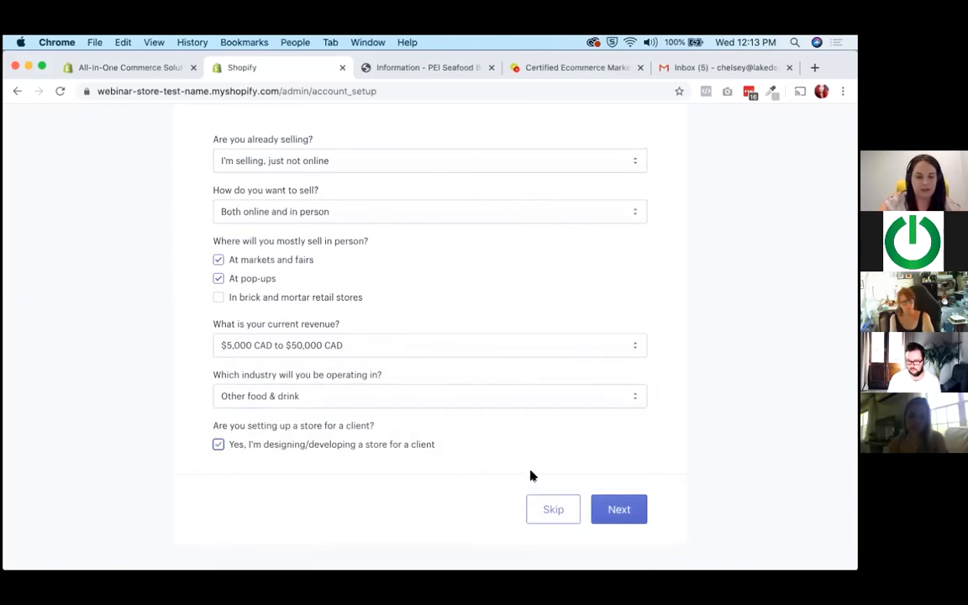
pyautogui.click(620, 510)
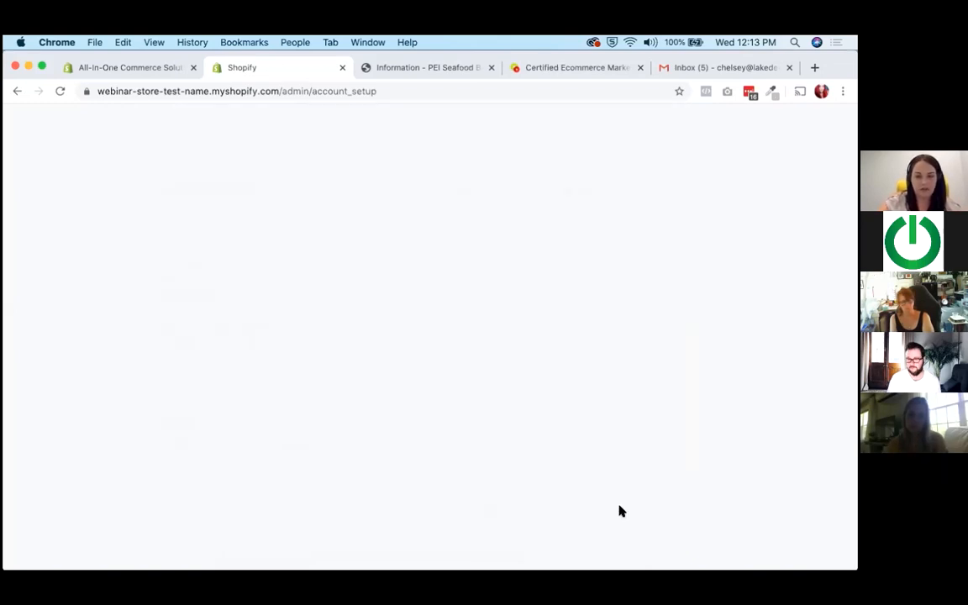
# Fill in the business owner's name, address, city, postal code and phone from the first saved contact entry.
pyautogui.click(310, 319)
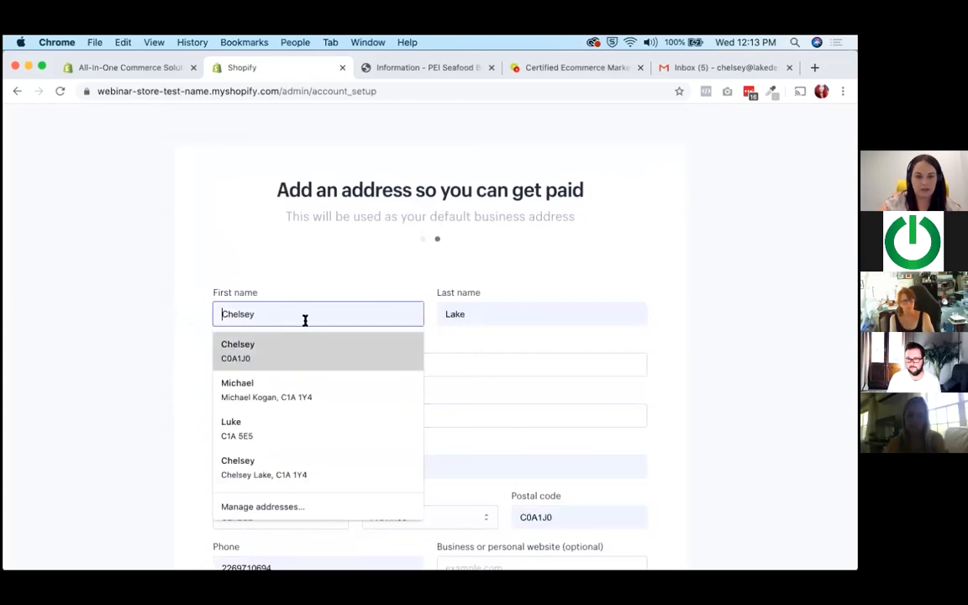
pyautogui.press('Return')
pyautogui.scroll(-5, 330, 269)
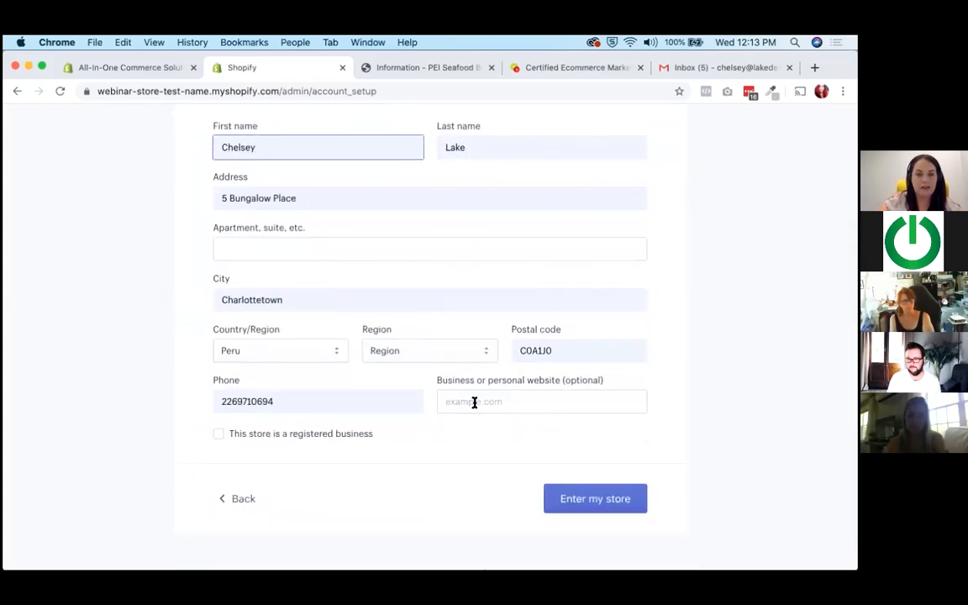
# Set the country to Canada and the province to Prince Edward Island, and enter the store.
pyautogui.click(249, 352)
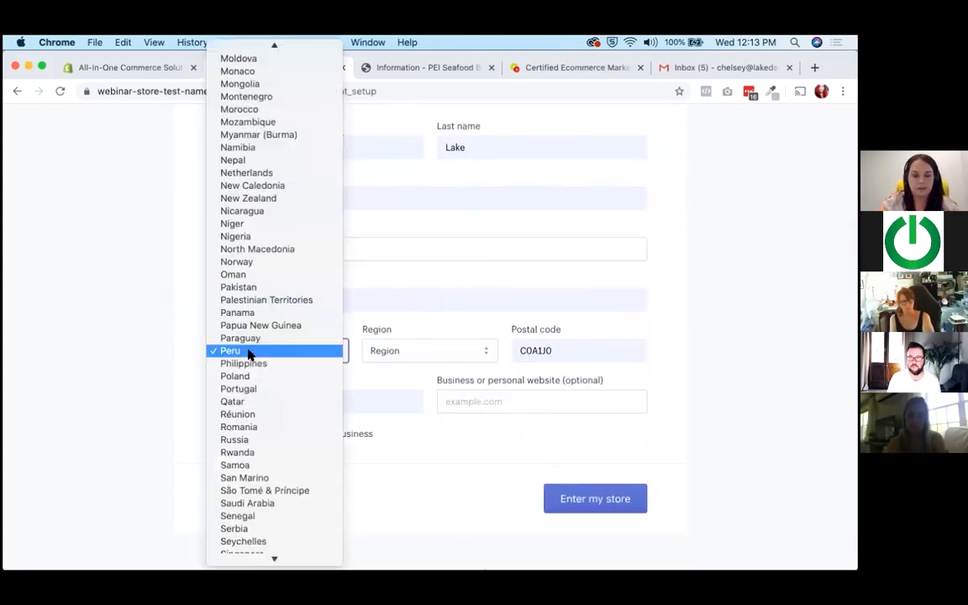
pyautogui.write('can')
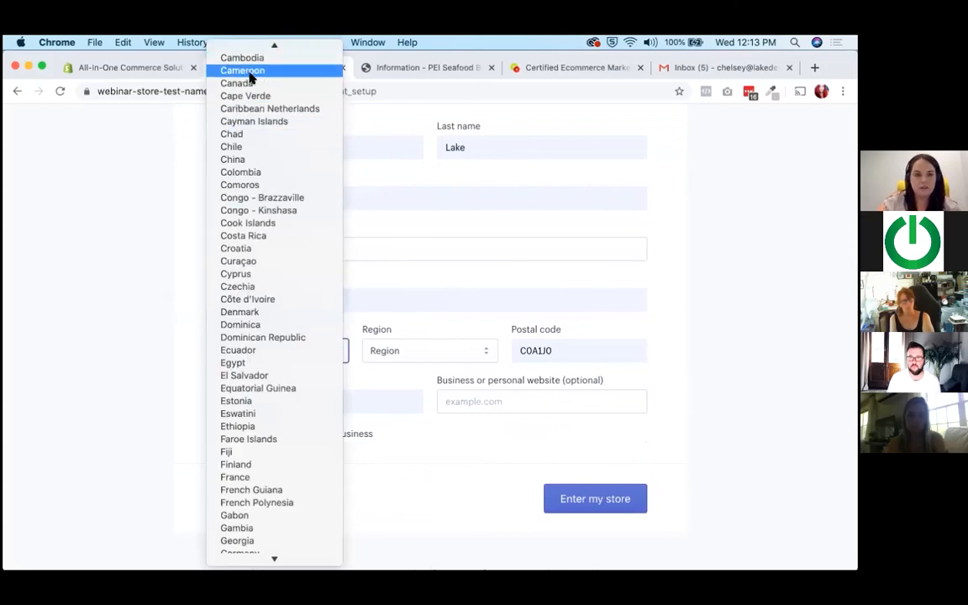
pyautogui.click(250, 84)
pyautogui.click(419, 350)
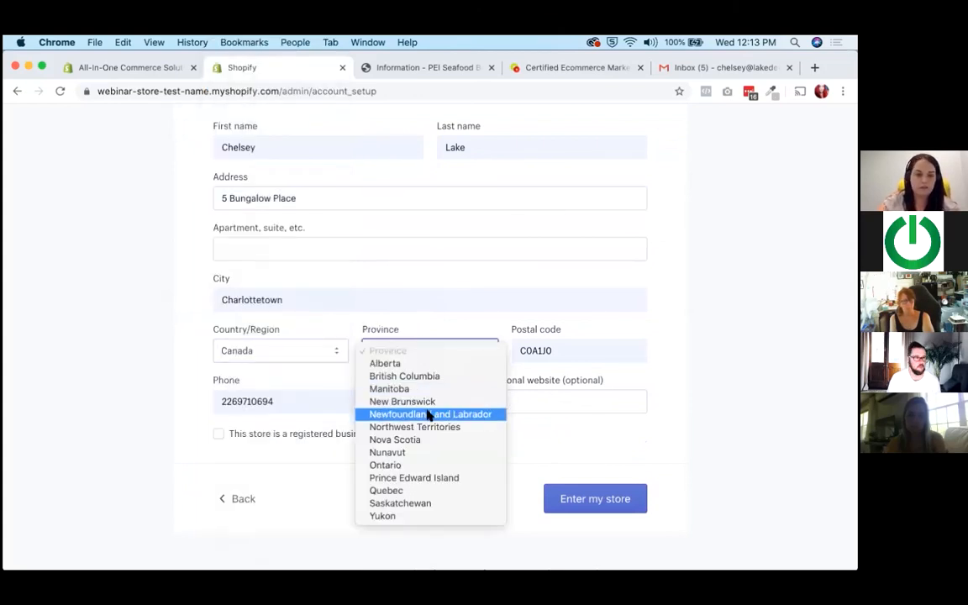
pyautogui.click(430, 476)
pyautogui.click(599, 506)
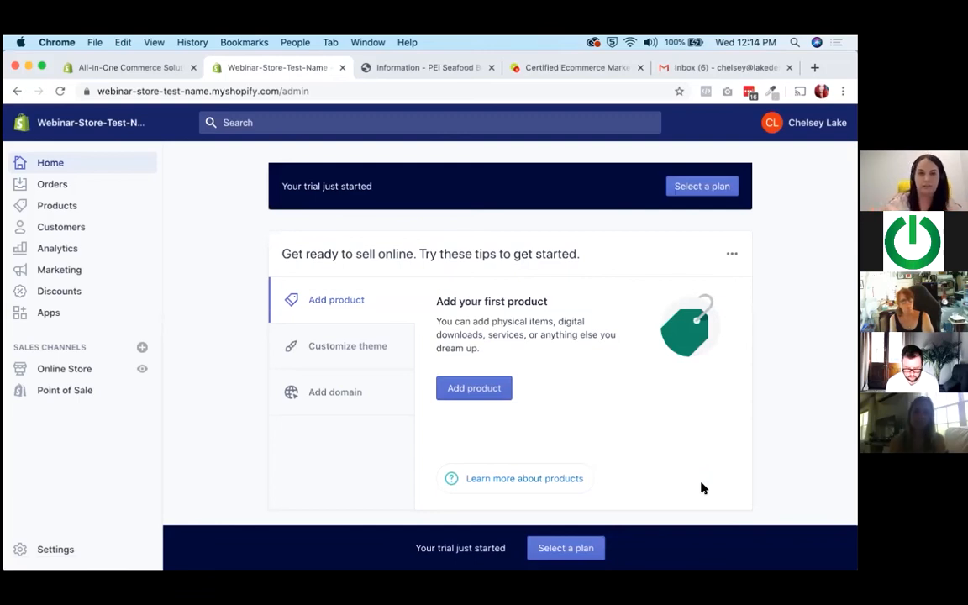
# Open the online store's themes page and bring up the collection of free themes.
pyautogui.moveTo(765, 567)
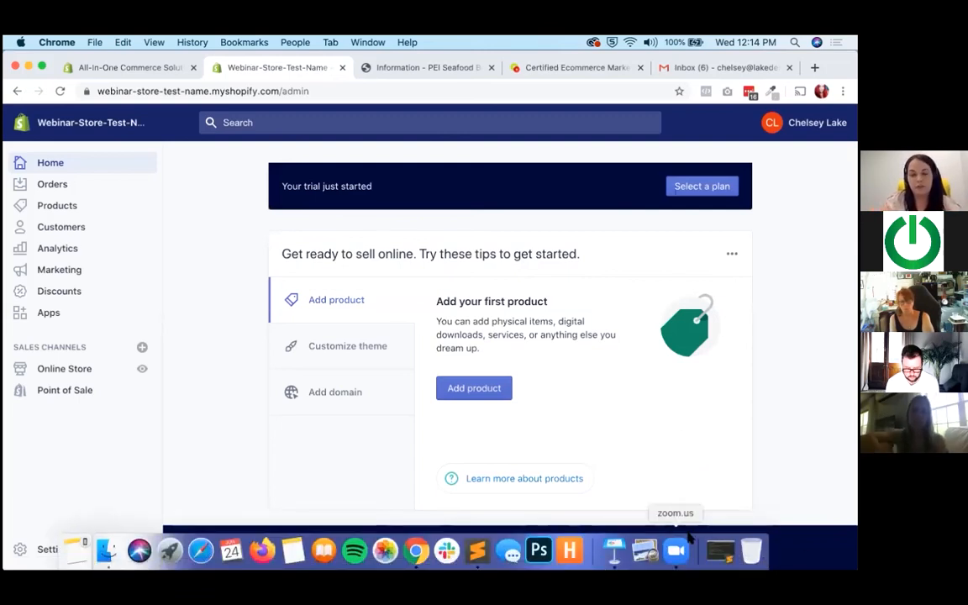
pyautogui.click(65, 371)
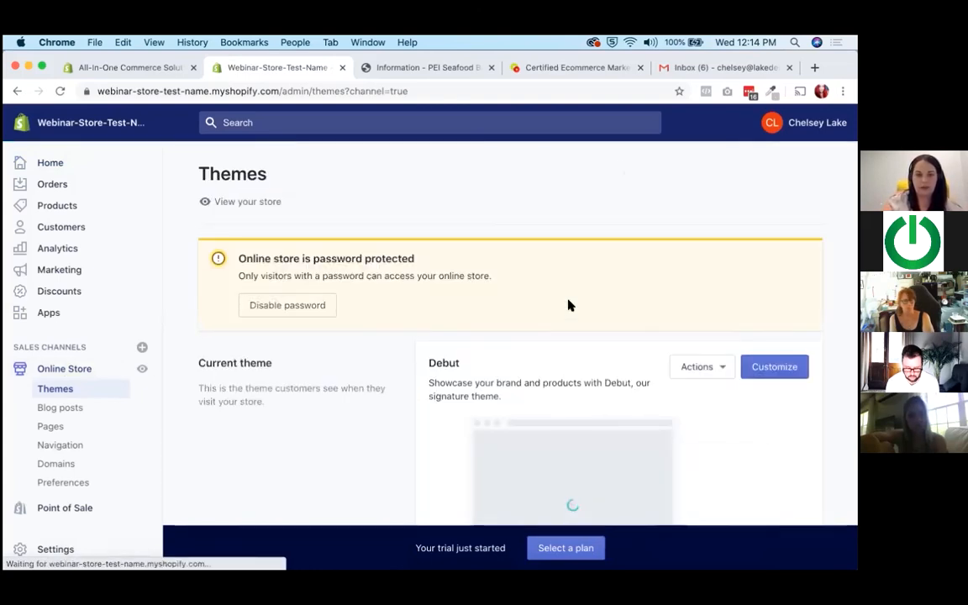
pyautogui.scroll(-3, 568, 305)
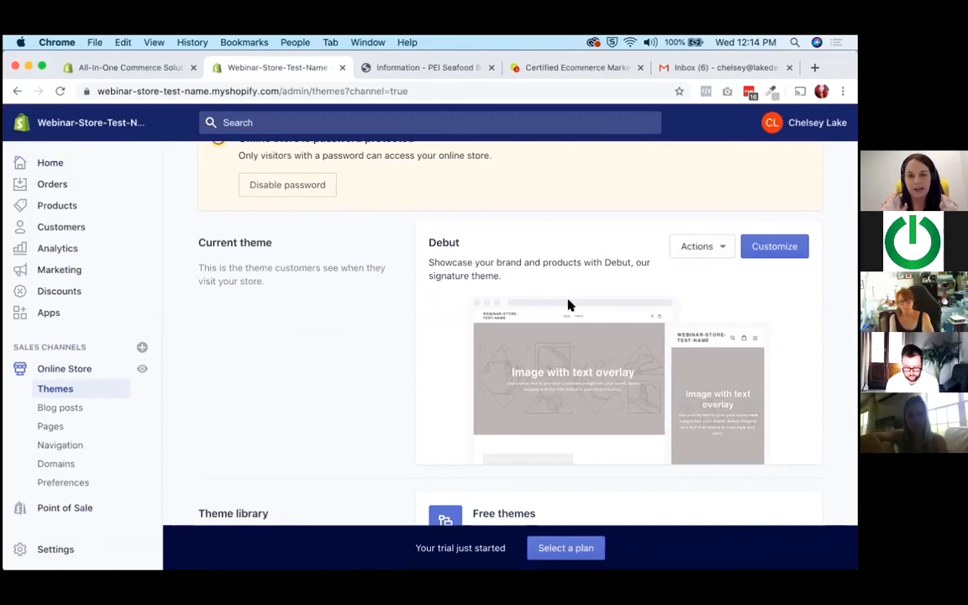
pyautogui.scroll(-4, 568, 305)
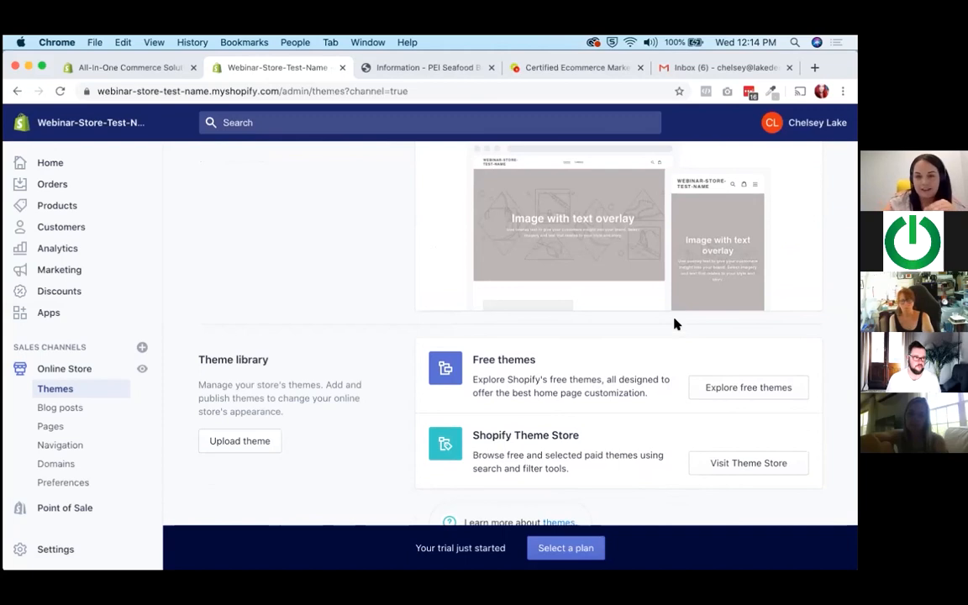
pyautogui.scroll(-1, 677, 324)
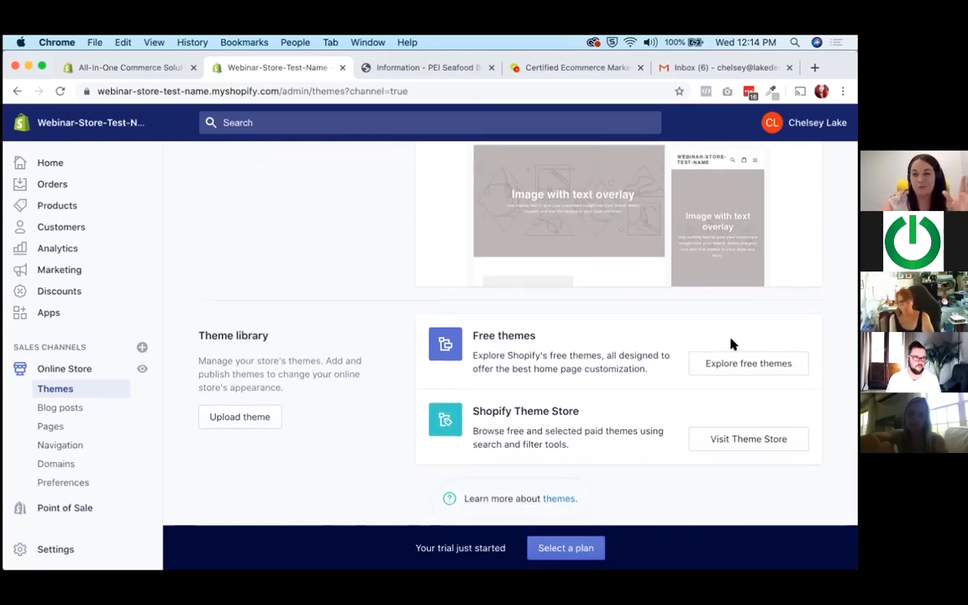
pyautogui.click(775, 363)
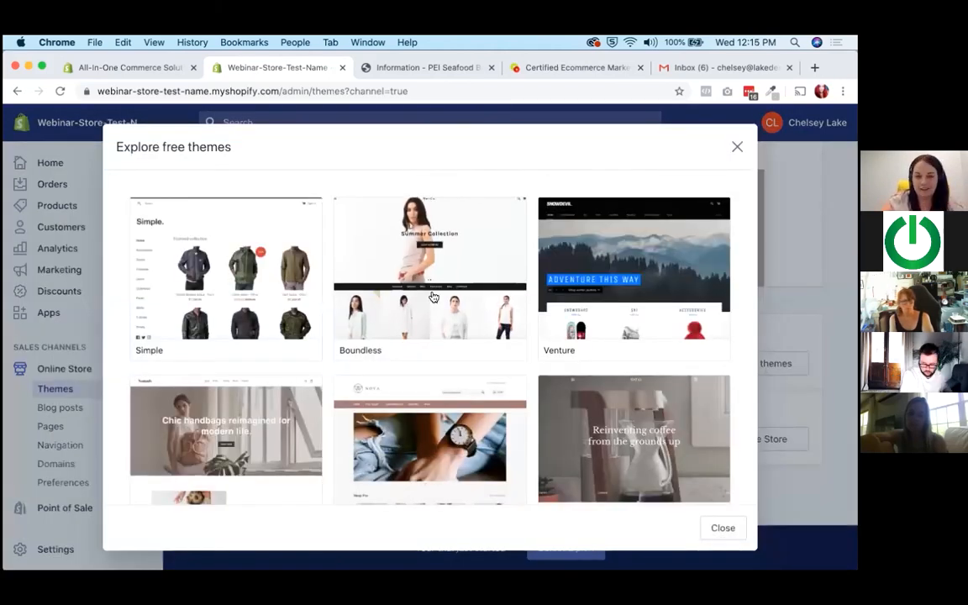
# Look through the free themes and add the Narrative theme to the theme library.
pyautogui.scroll(-1, 433, 297)
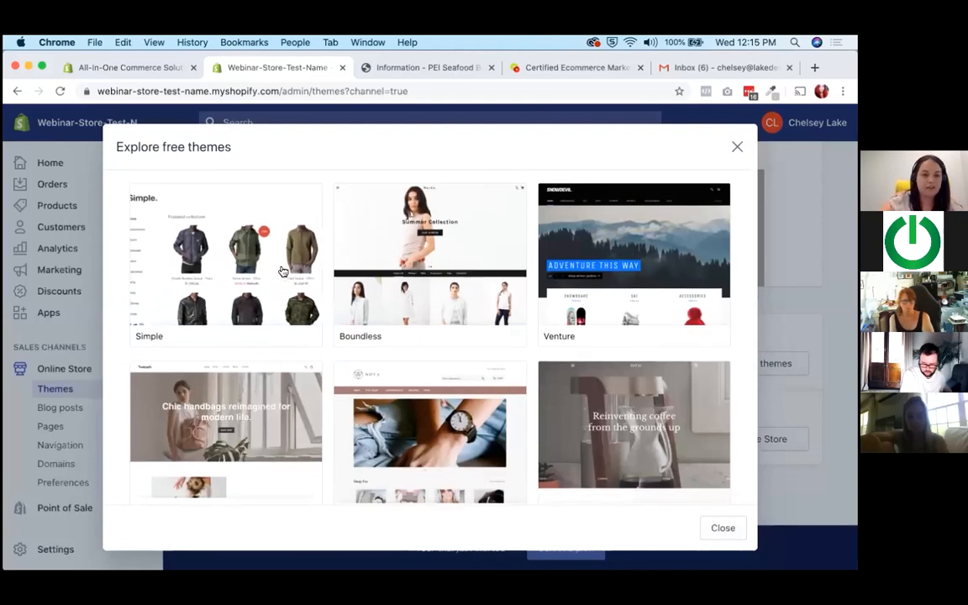
pyautogui.scroll(-3, 378, 311)
pyautogui.scroll(-3, 470, 328)
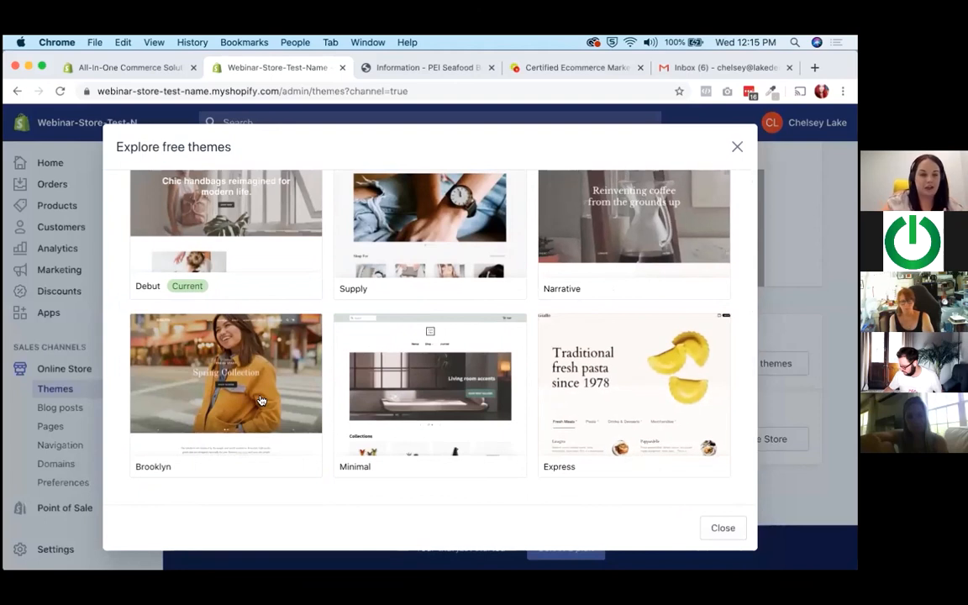
pyautogui.scroll(4, 249, 399)
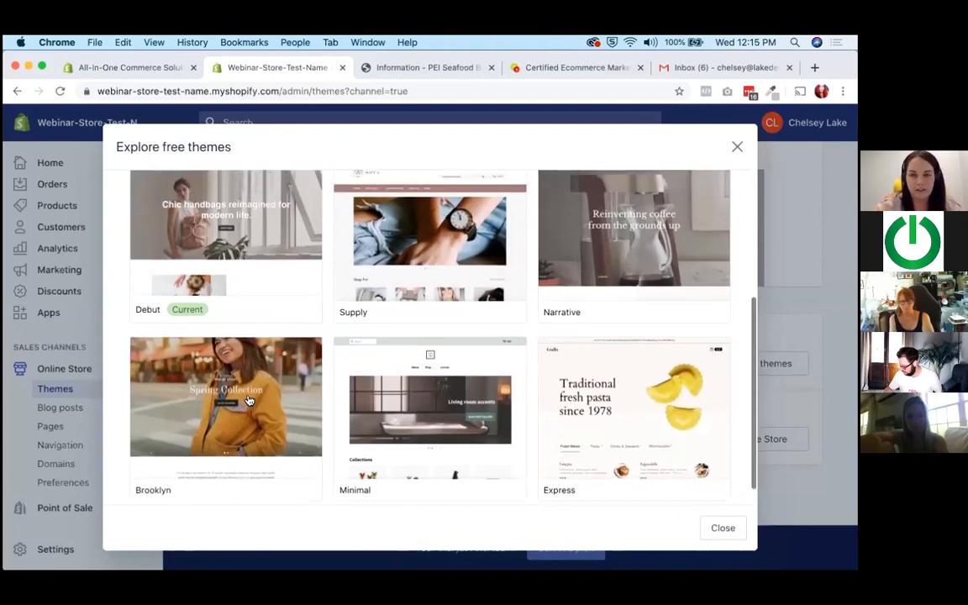
pyautogui.scroll(2, 421, 406)
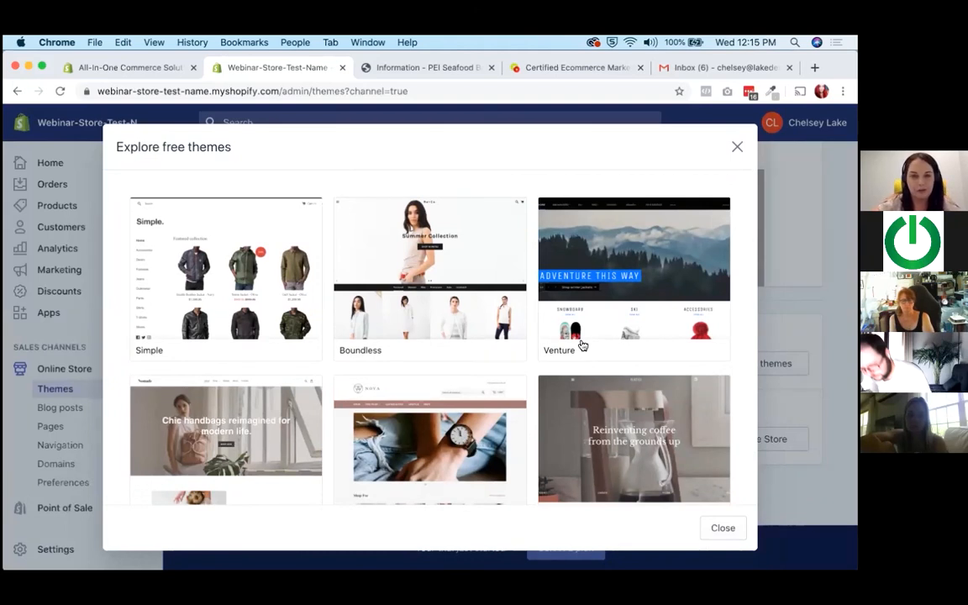
pyautogui.scroll(-3, 579, 346)
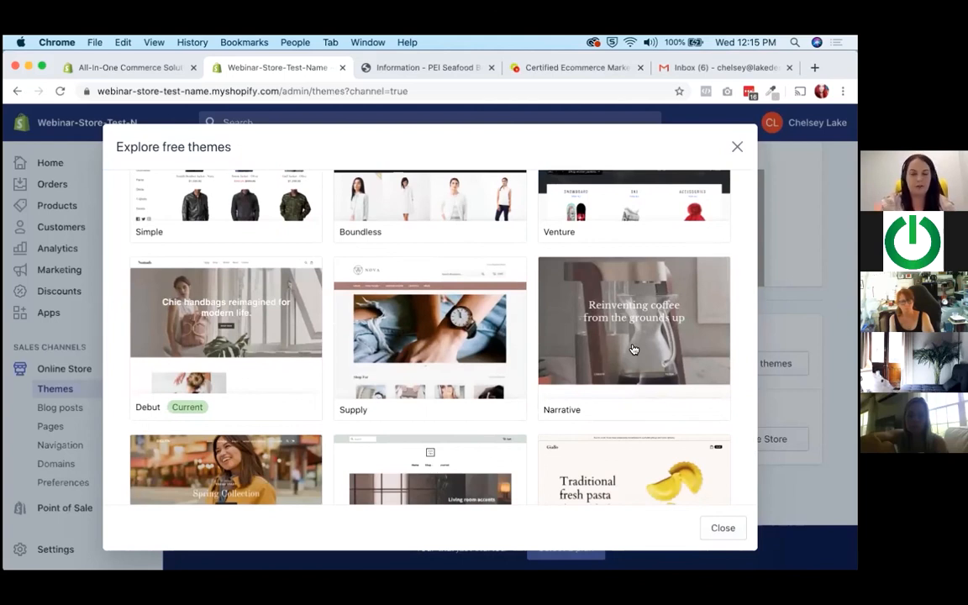
pyautogui.click(633, 349)
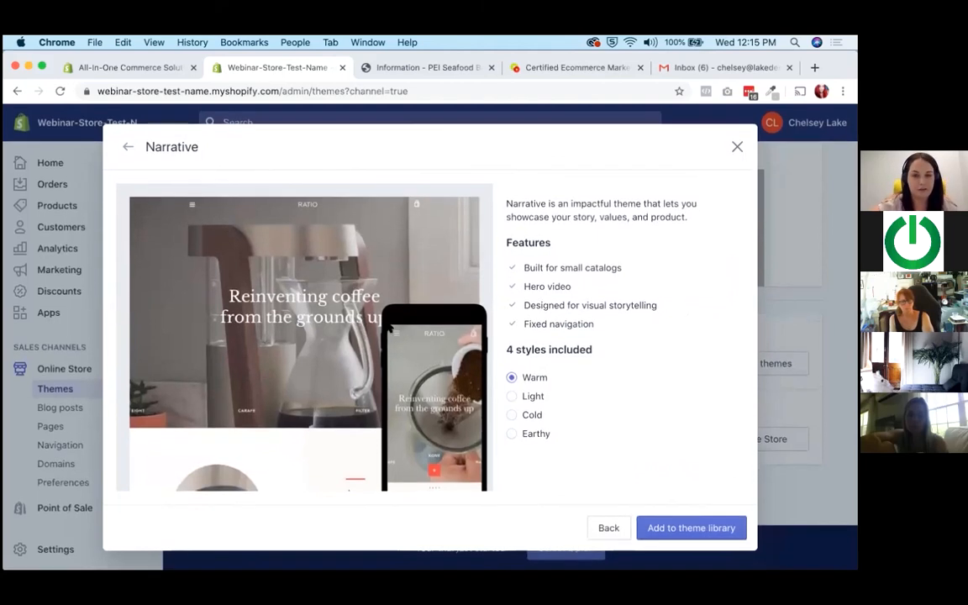
pyautogui.click(689, 538)
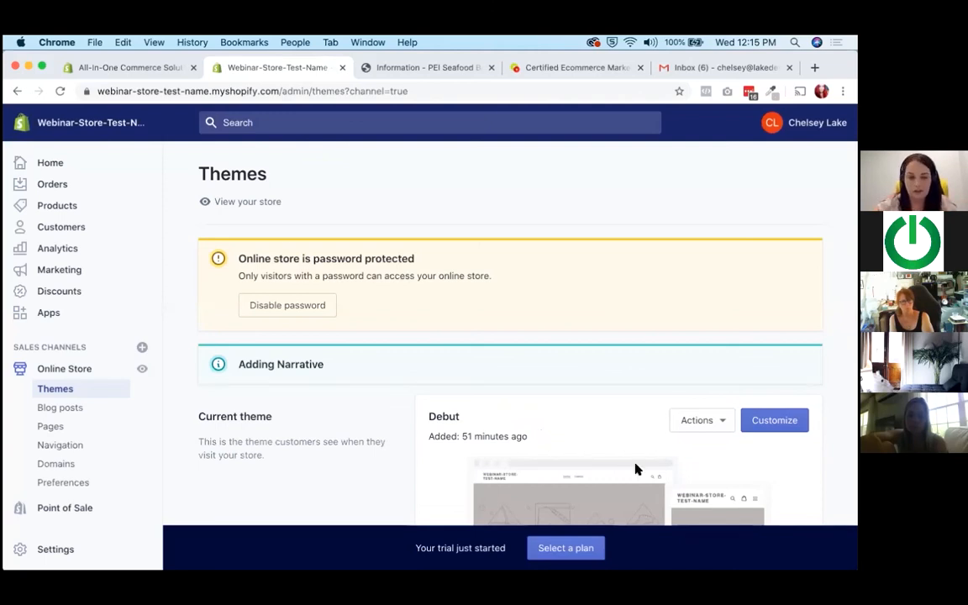
# Open the current Debut theme for customization and show the settings of its Header section.
pyautogui.scroll(-5, 636, 468)
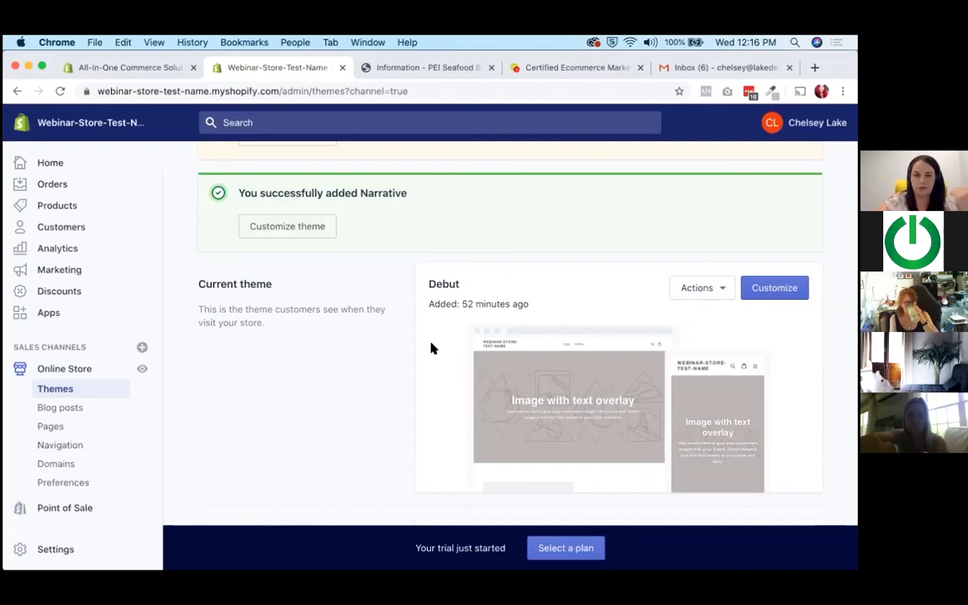
pyautogui.scroll(-1, 431, 348)
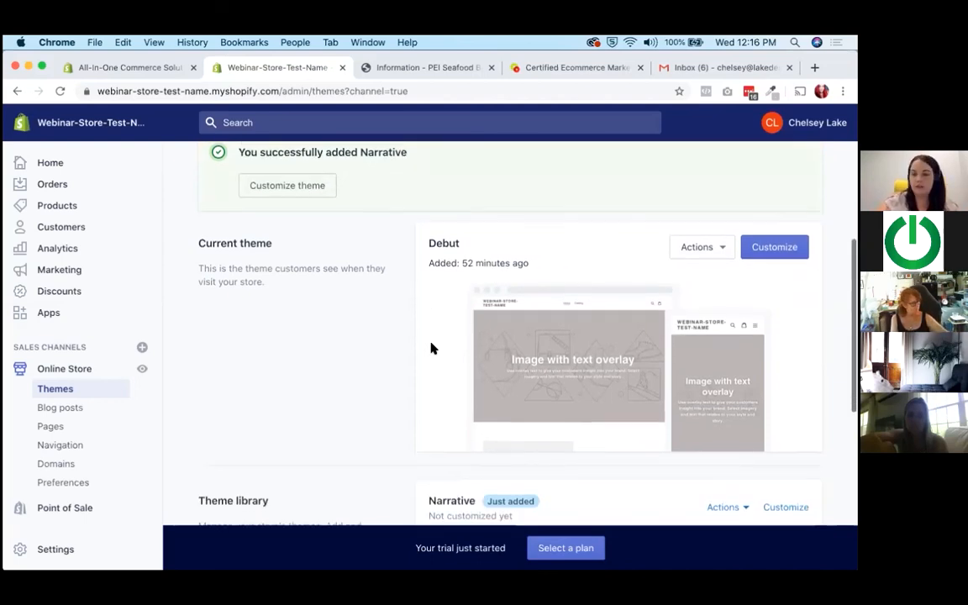
pyautogui.scroll(-1, 431, 348)
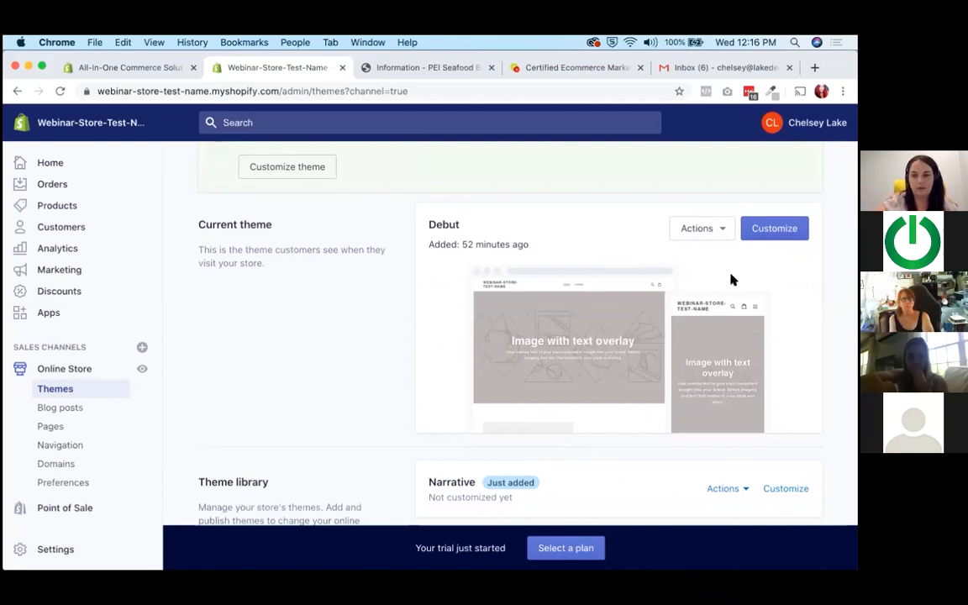
pyautogui.click(777, 230)
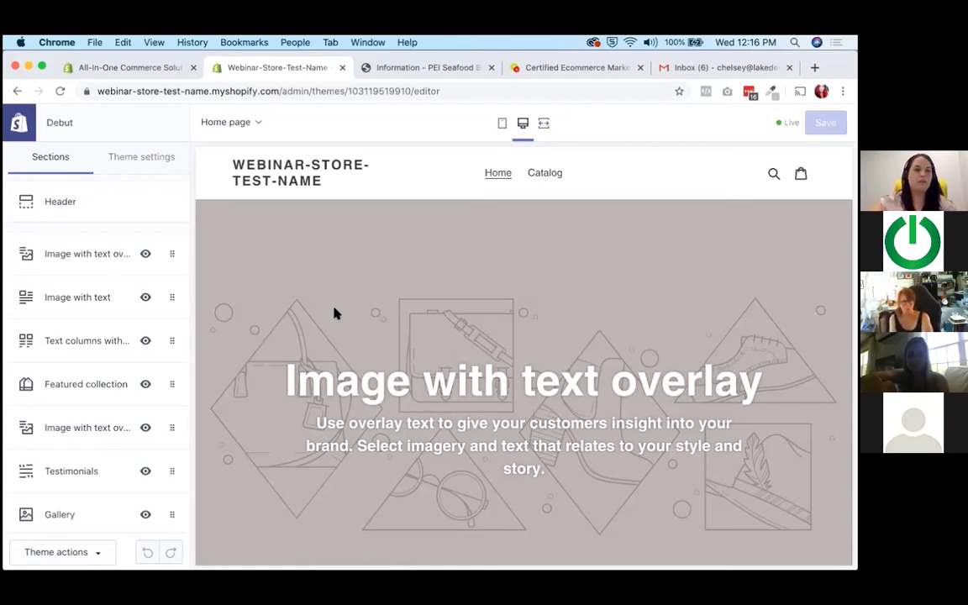
pyautogui.click(96, 202)
pyautogui.scroll(-1, 116, 299)
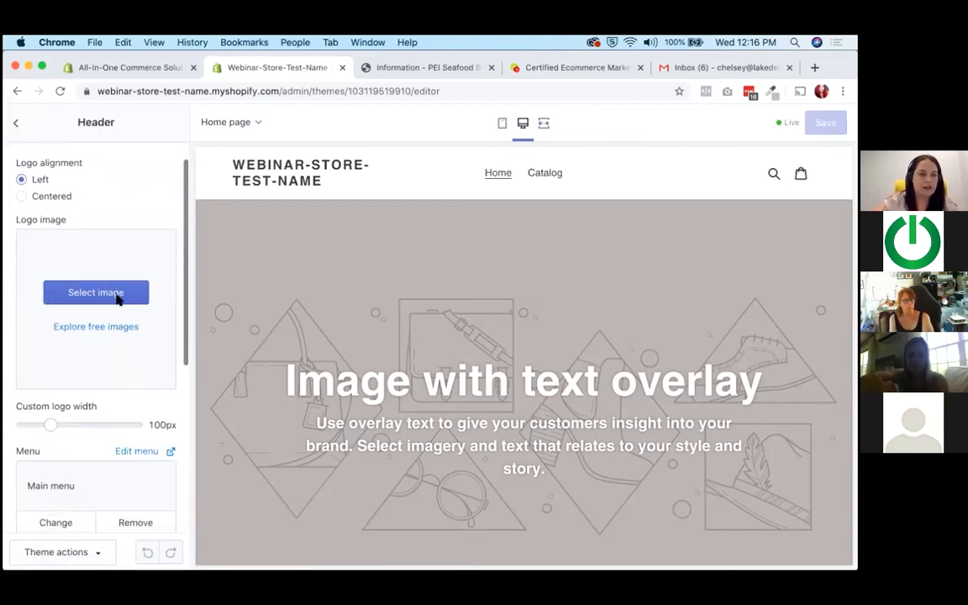
# Upload logo_color.png to the image library and use it as the header's logo image.
pyautogui.click(109, 291)
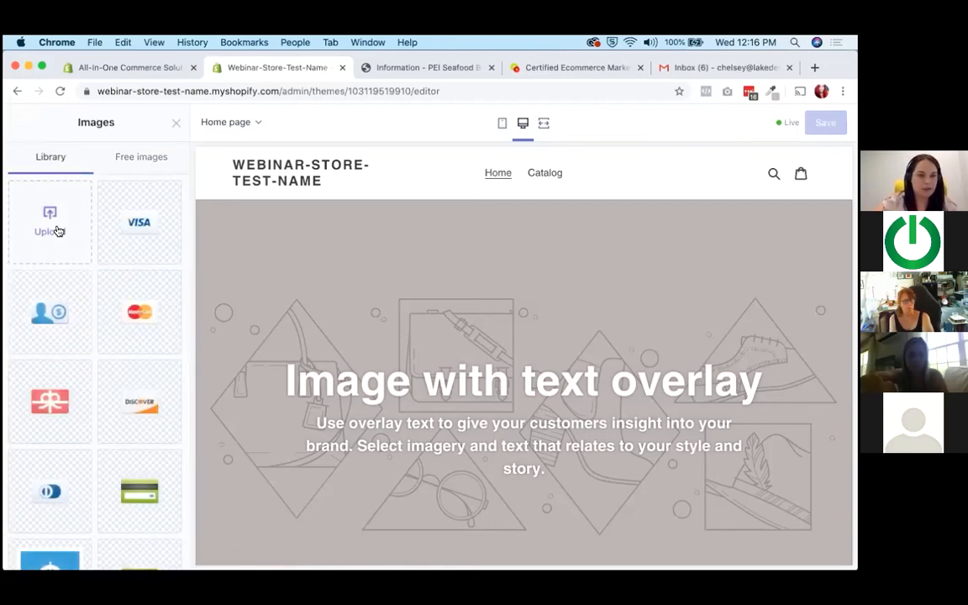
pyautogui.click(81, 193)
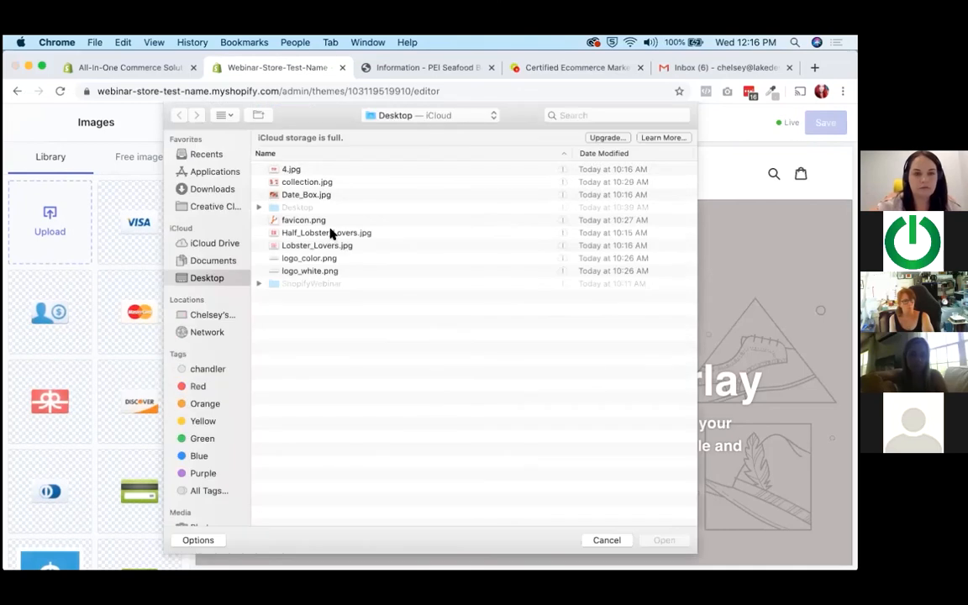
pyautogui.doubleClick(308, 260)
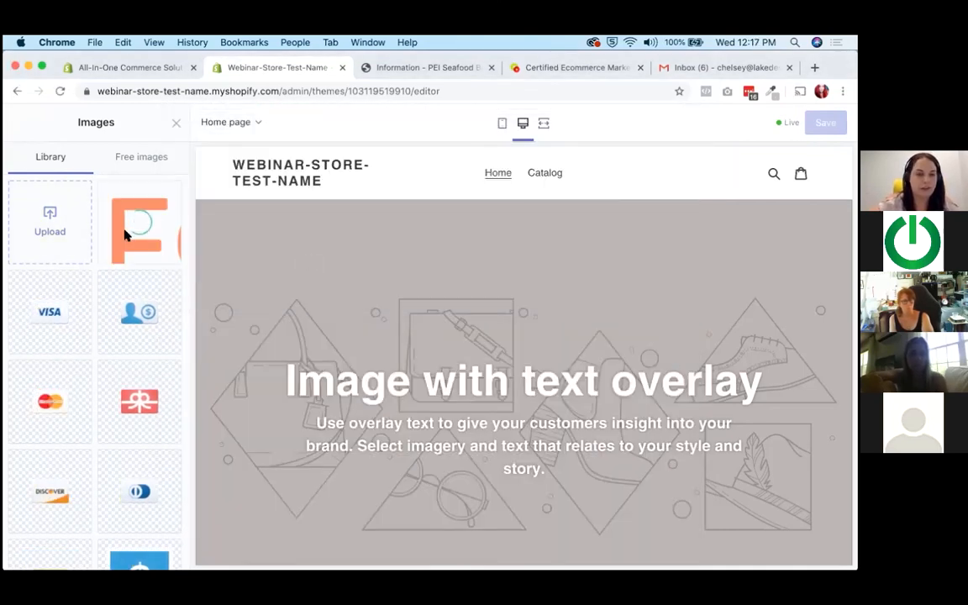
pyautogui.click(160, 551)
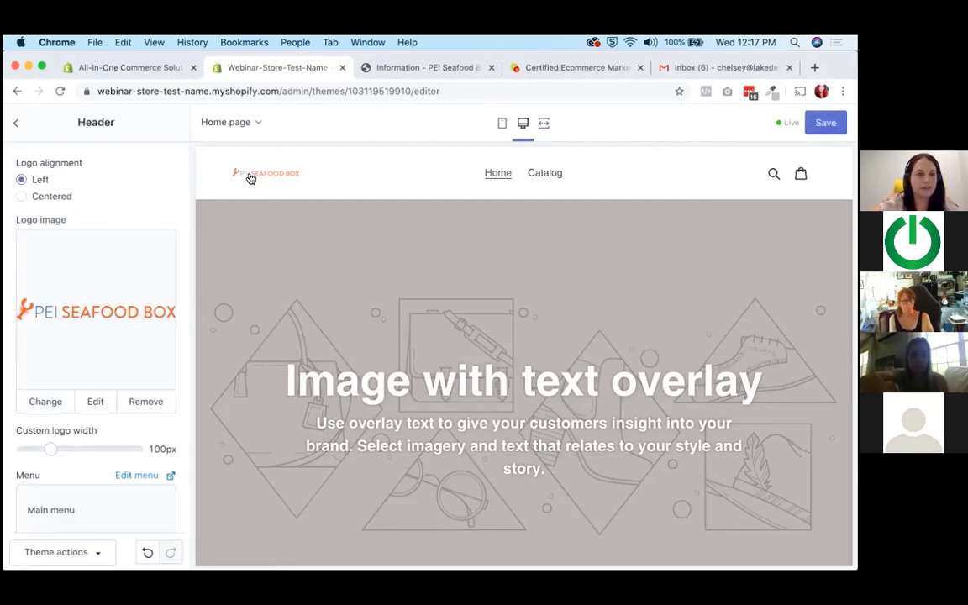
# Set the custom logo width to 230px, try the centered logo alignment and return it to left.
pyautogui.click(72, 449)
pyautogui.moveTo(73, 449); pyautogui.dragTo(127, 446)
pyautogui.click(42, 199)
pyautogui.click(39, 179)
# Enable the announcement bar and set its text to "FREE SHIPPING ACROSS CANADA!".
pyautogui.scroll(-2, 141, 257)
pyautogui.scroll(-3, 370, 303)
pyautogui.scroll(3, 369, 303)
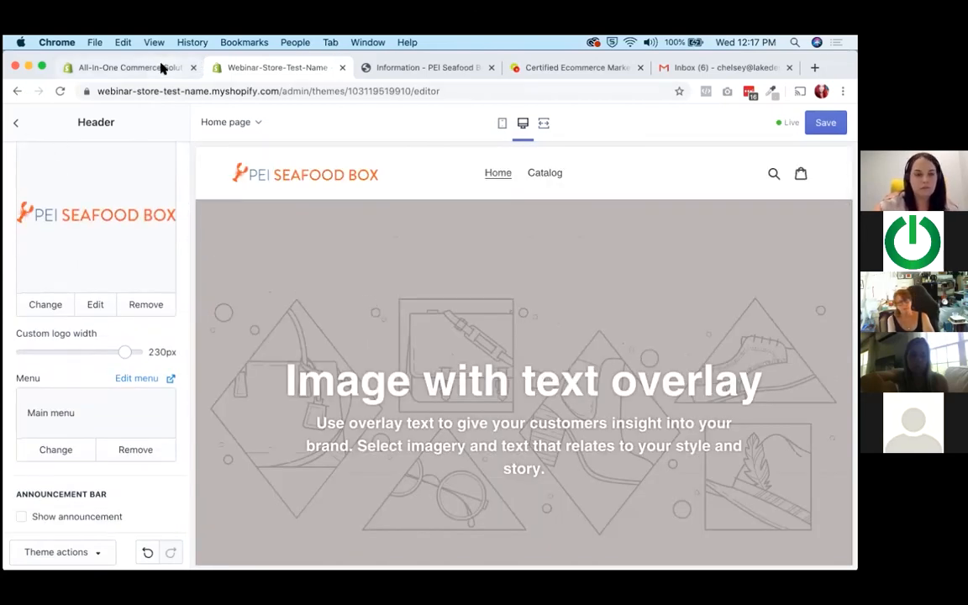
pyautogui.scroll(-4, 78, 298)
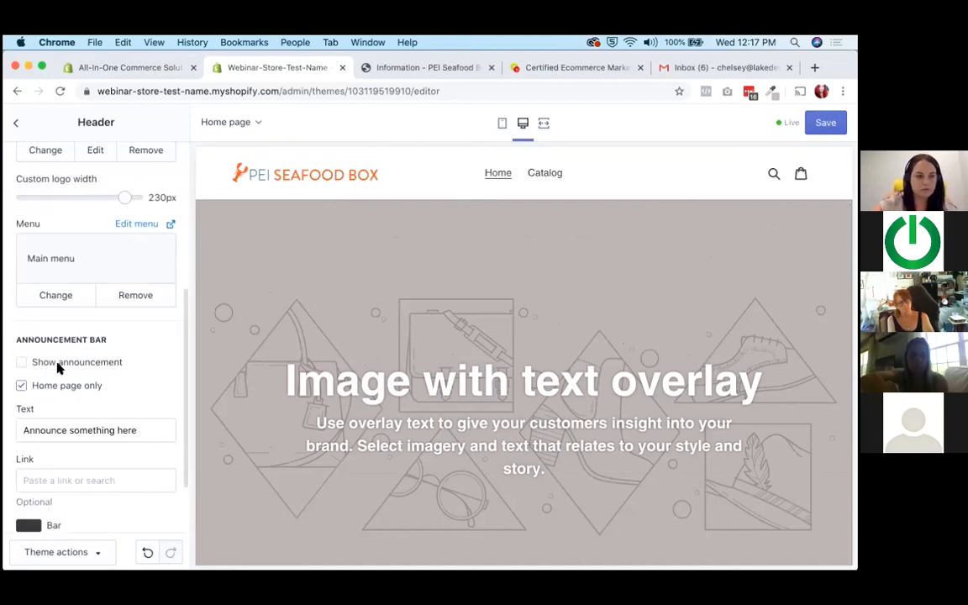
pyautogui.click(52, 363)
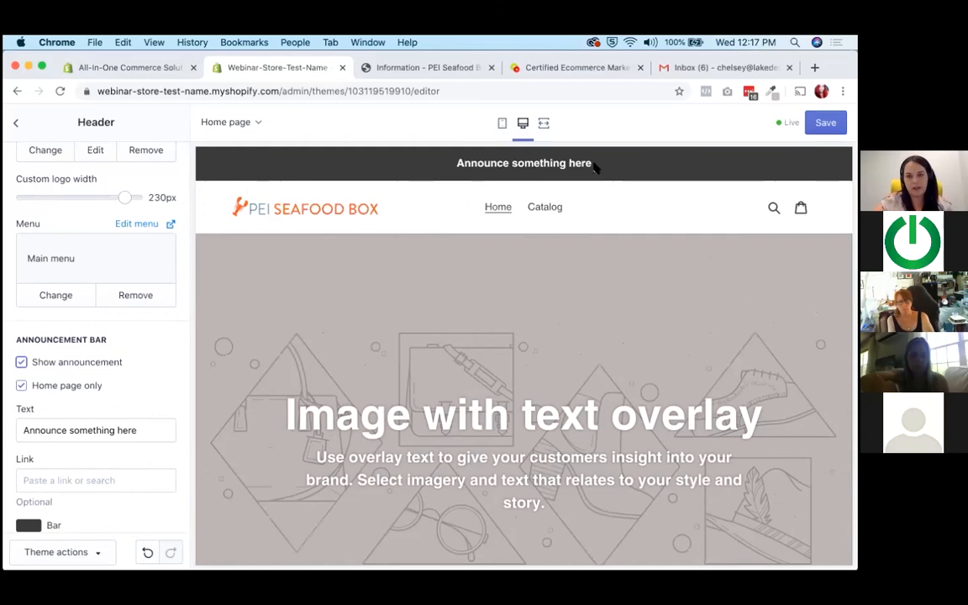
pyautogui.scroll(-2, 56, 269)
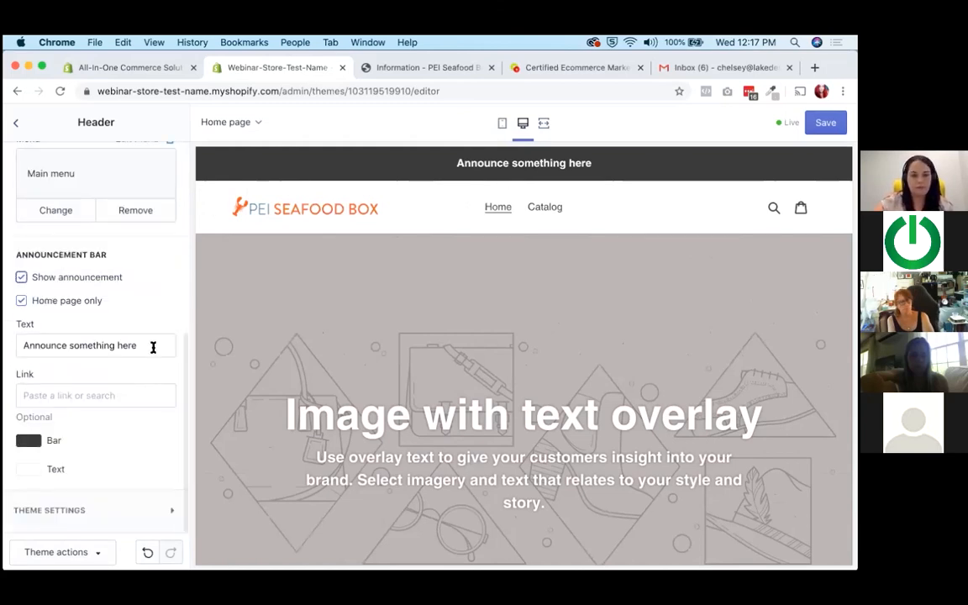
pyautogui.tripleClick(151, 346)
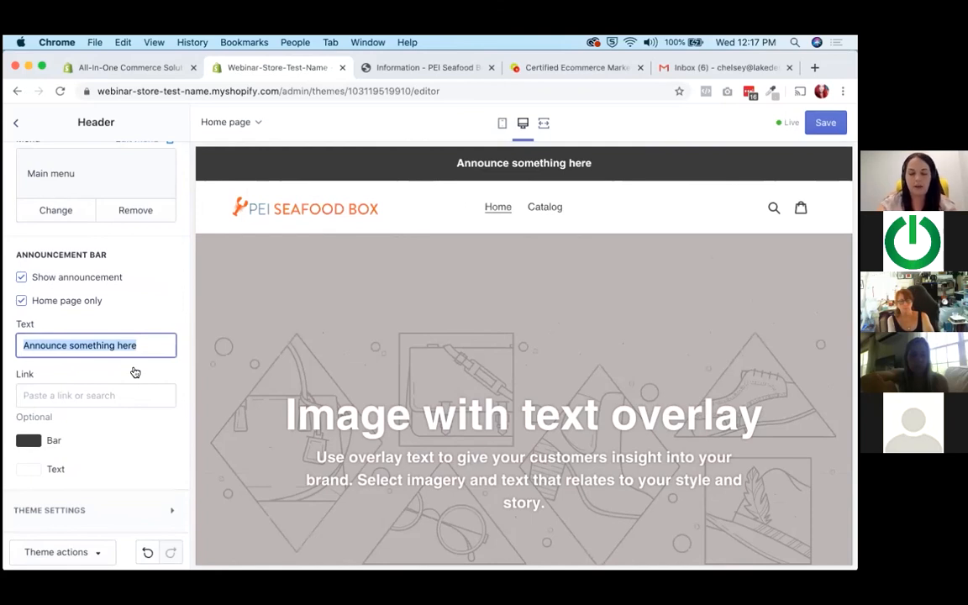
pyautogui.write('SREE ')
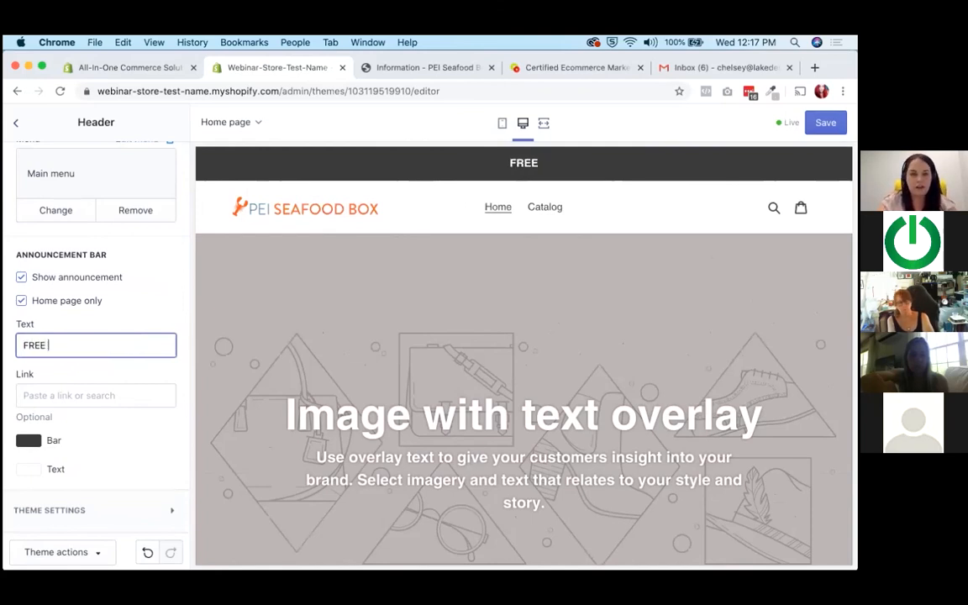
pyautogui.write('SHIPPING ACROSS C')
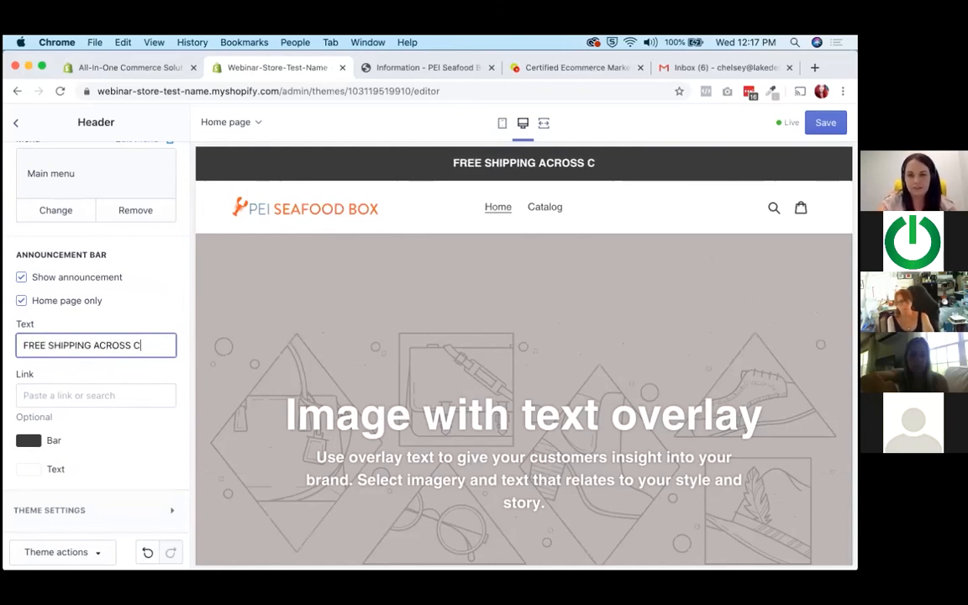
pyautogui.write('ANADA!')
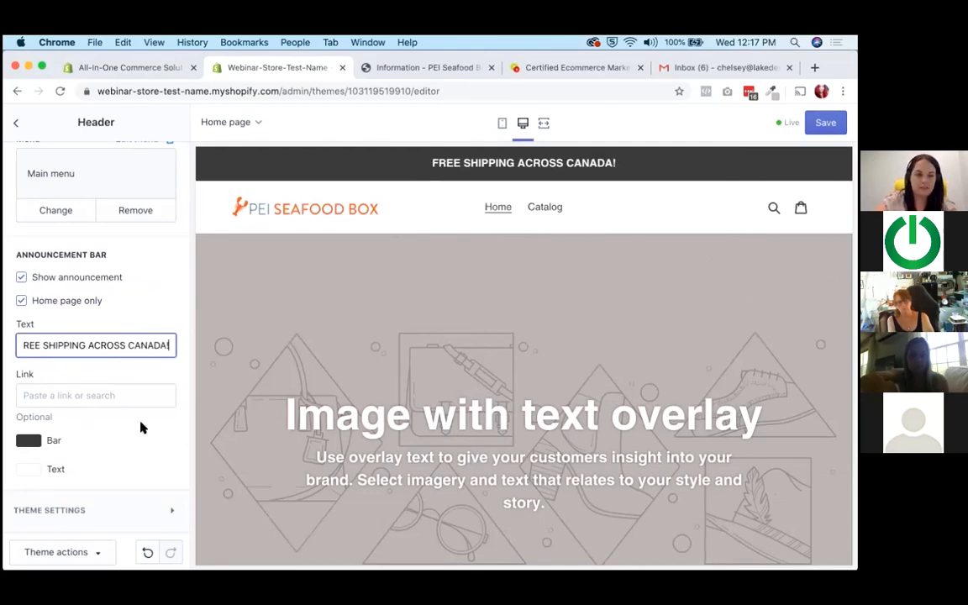
# Save the Debut theme changes and return to the themes page.
pyautogui.scroll(8, 114, 437)
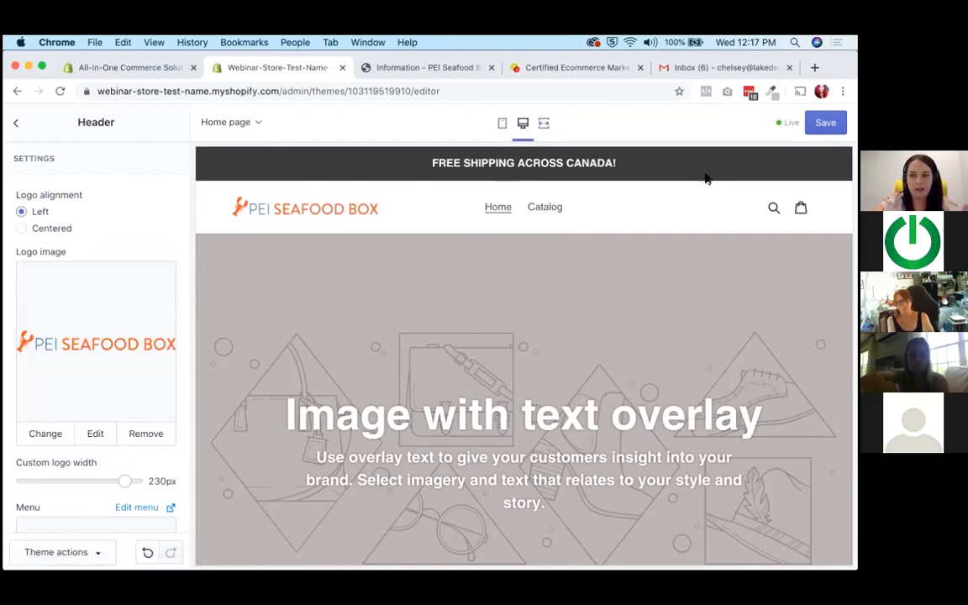
pyautogui.click(14, 124)
pyautogui.click(14, 125)
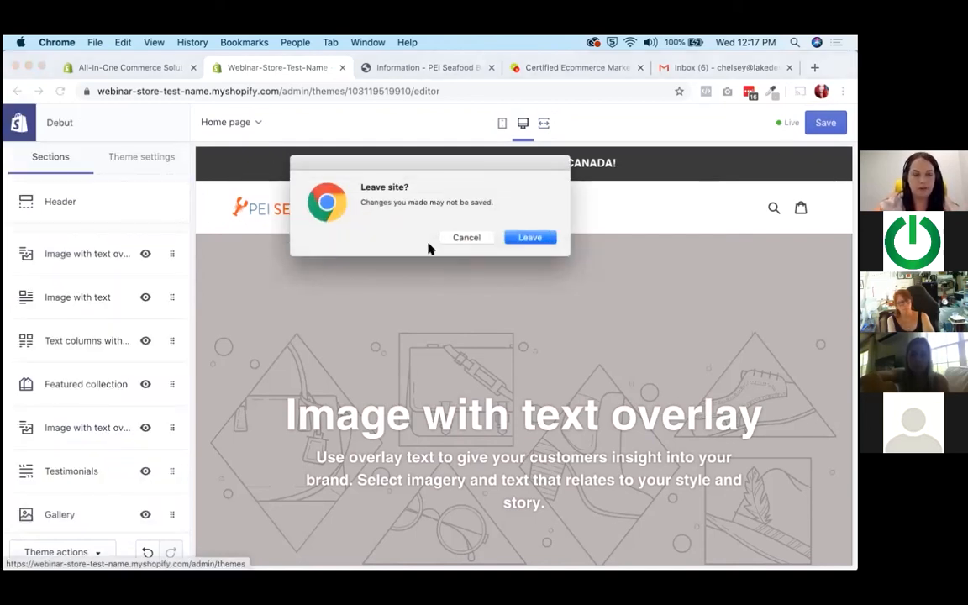
pyautogui.click(468, 238)
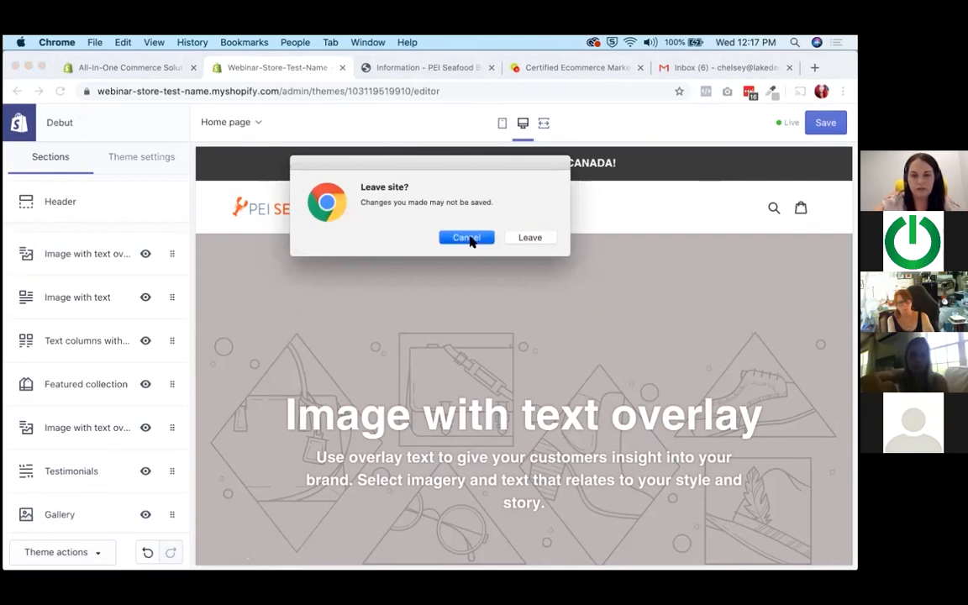
pyautogui.click(829, 131)
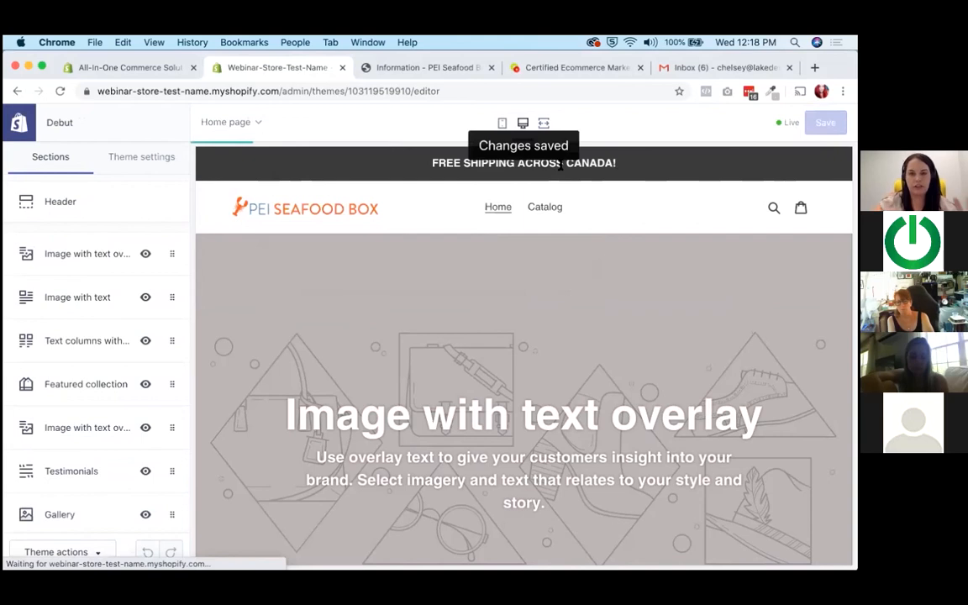
pyautogui.click(36, 127)
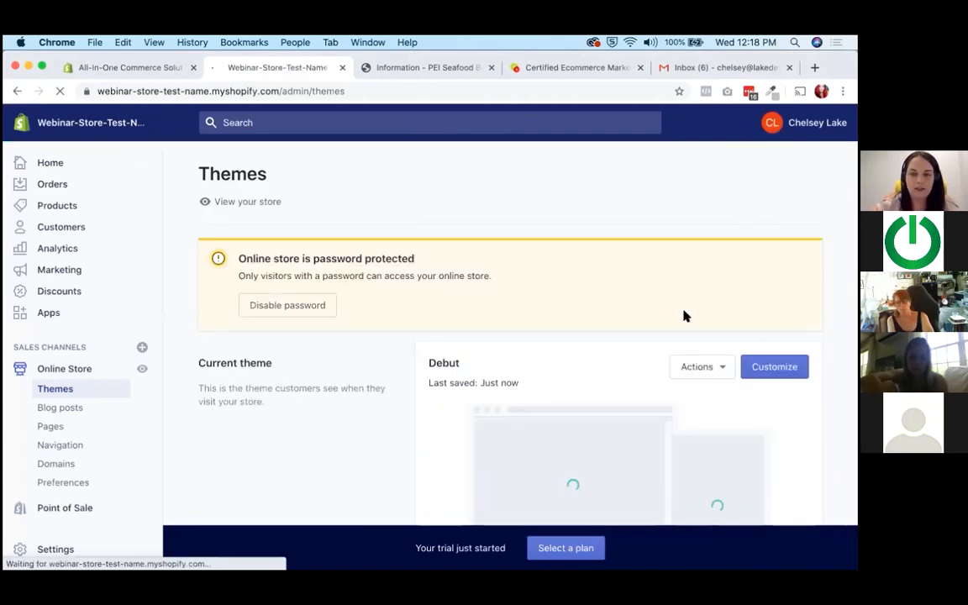
# Publish the Narrative theme from the theme library in place of Debut.
pyautogui.scroll(-5, 682, 316)
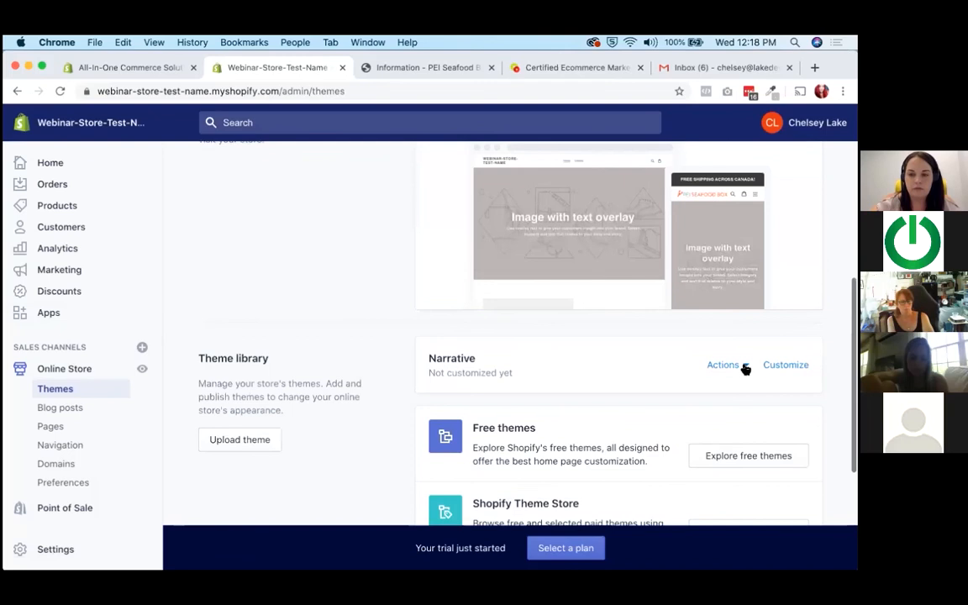
pyautogui.click(743, 367)
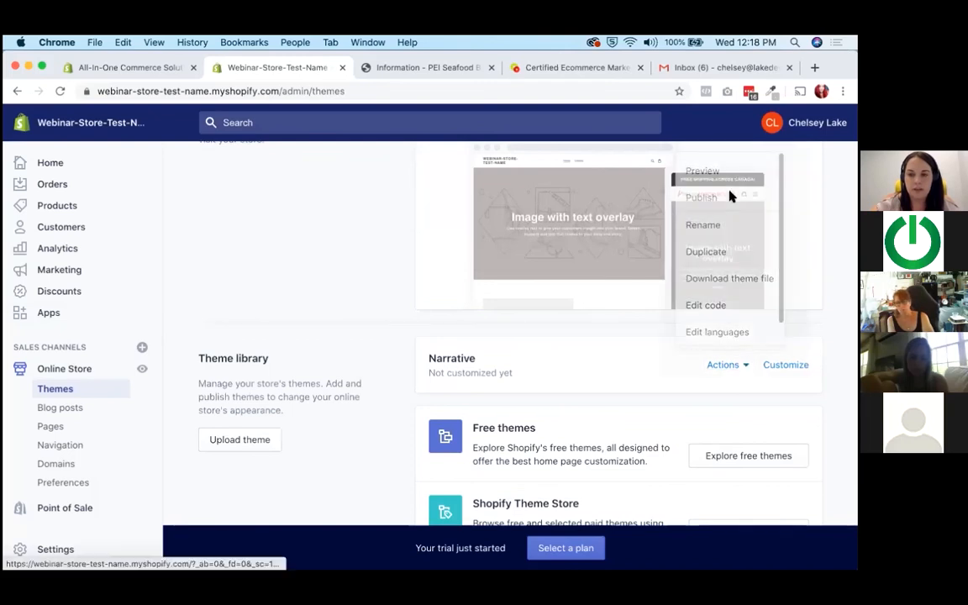
pyautogui.click(730, 196)
pyautogui.click(600, 496)
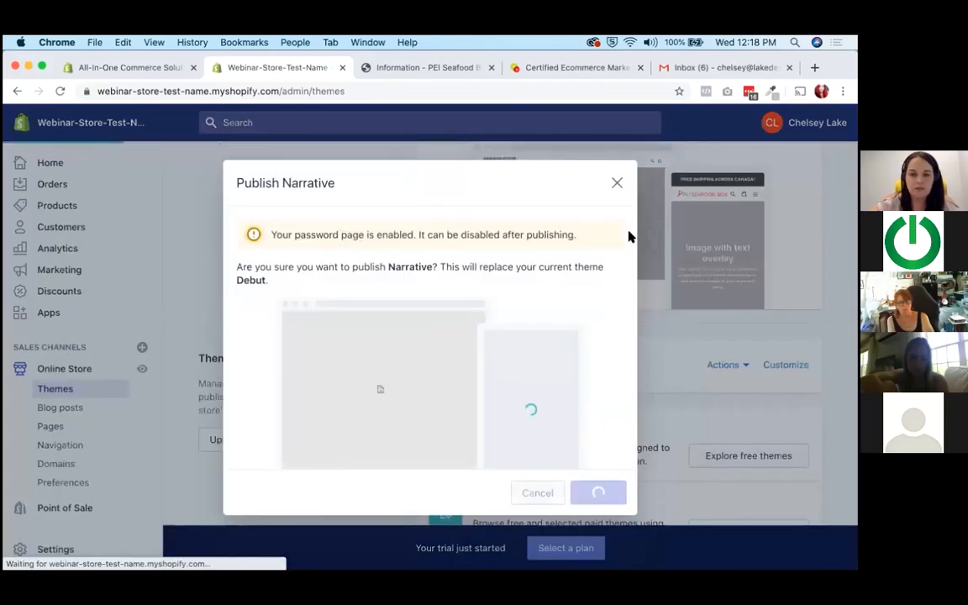
pyautogui.scroll(3, 602, 380)
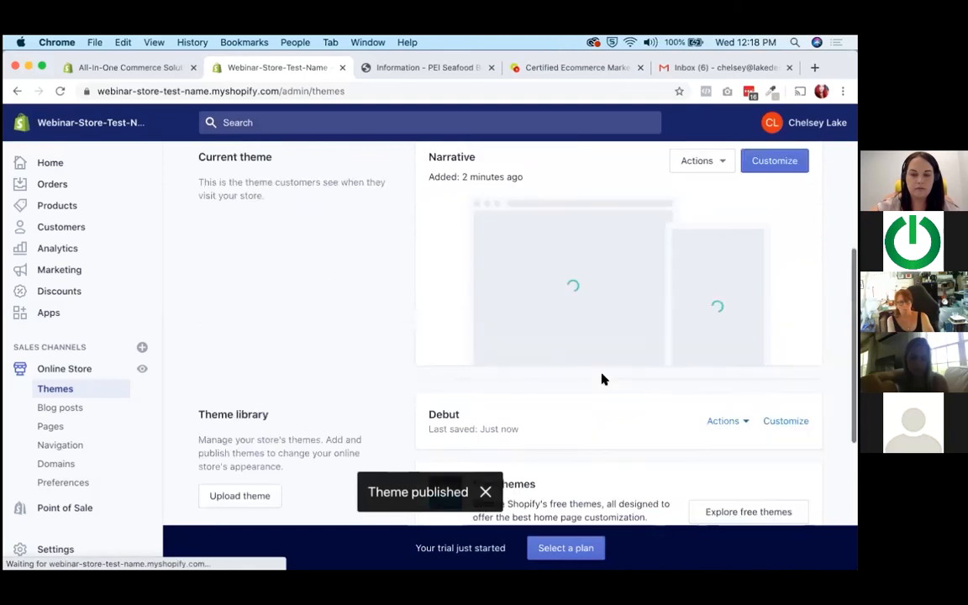
pyautogui.scroll(2, 602, 380)
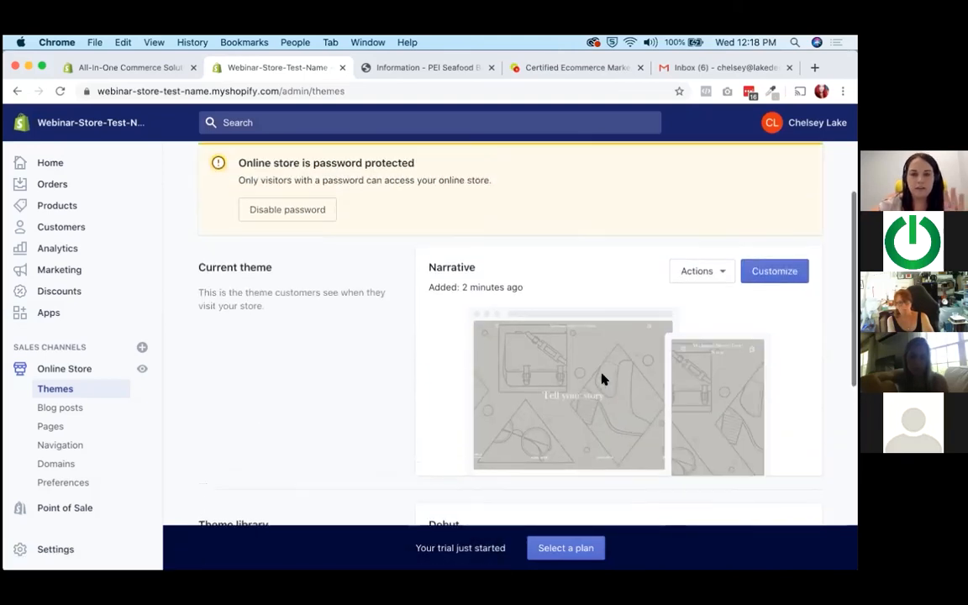
# Open the Narrative theme for customization and show the settings of its Header section.
pyautogui.moveTo(289, 180); pyautogui.dragTo(400, 182)
pyautogui.click(401, 182)
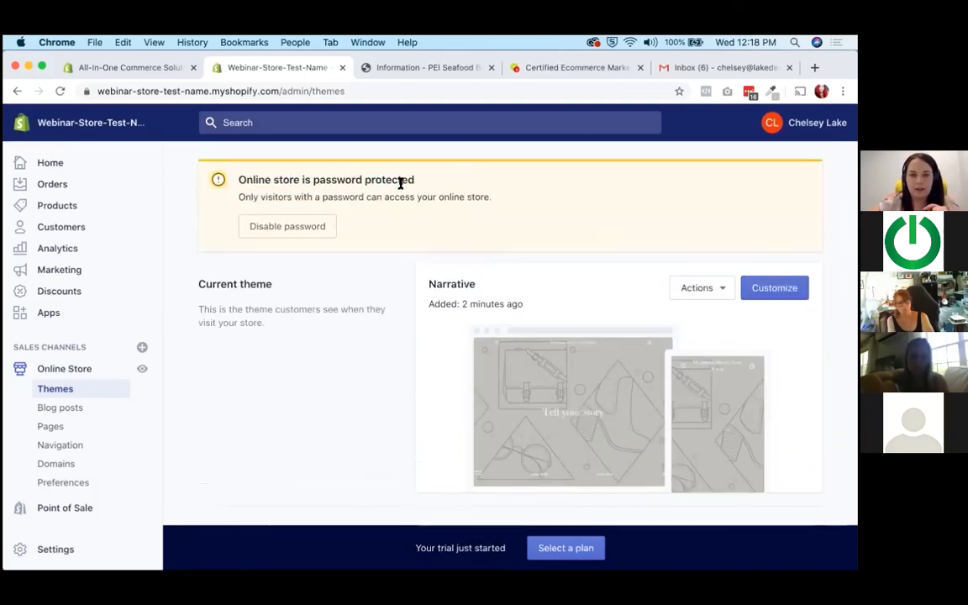
pyautogui.click(774, 289)
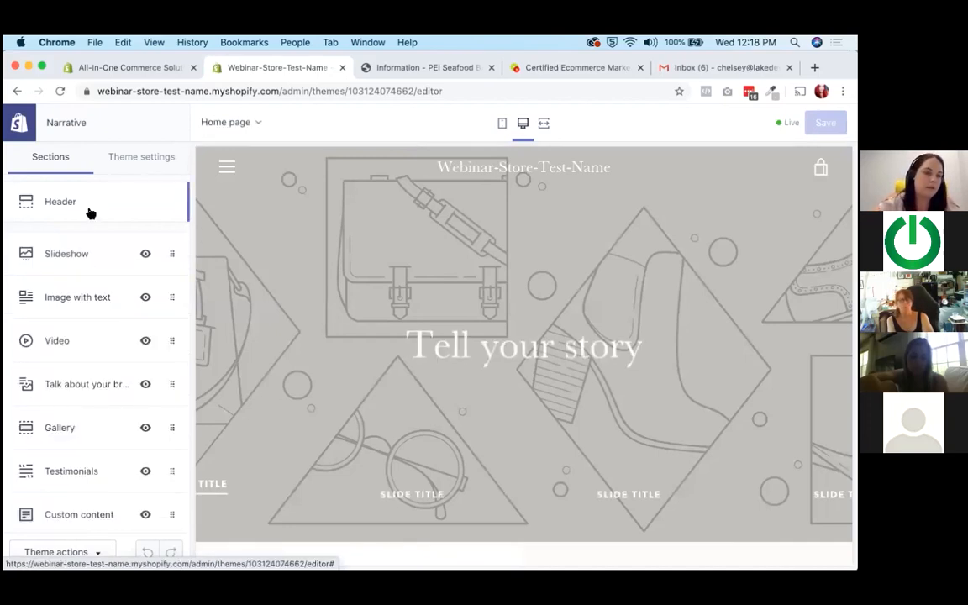
pyautogui.click(87, 209)
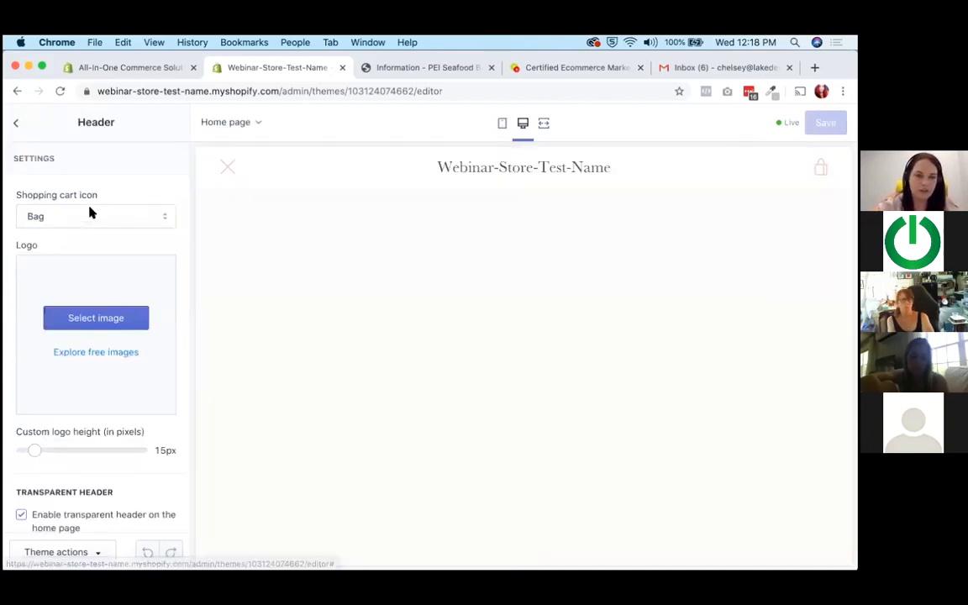
# Set the uploaded PEI Seafood Box logo from the image library as the Narrative header's logo.
pyautogui.click(102, 317)
pyautogui.click(124, 248)
pyautogui.click(156, 552)
pyautogui.click(61, 425)
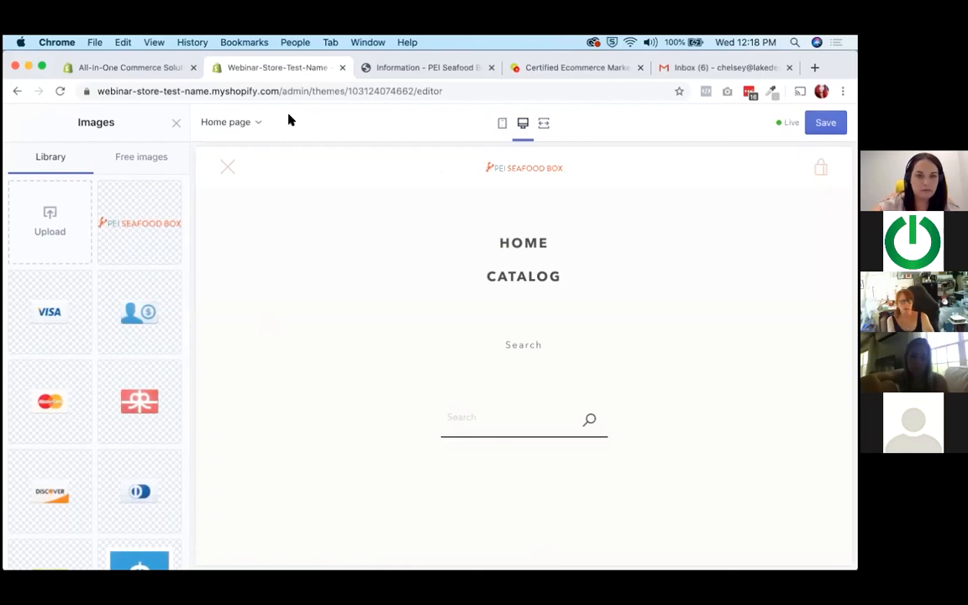
pyautogui.click(175, 123)
# Try several custom logo heights for the header and settle on 40px.
pyautogui.click(70, 474)
pyautogui.moveTo(72, 475)
pyautogui.mouseDown()
pyautogui.moveTo(99, 476)
pyautogui.moveTo(80, 475)
pyautogui.mouseUp()
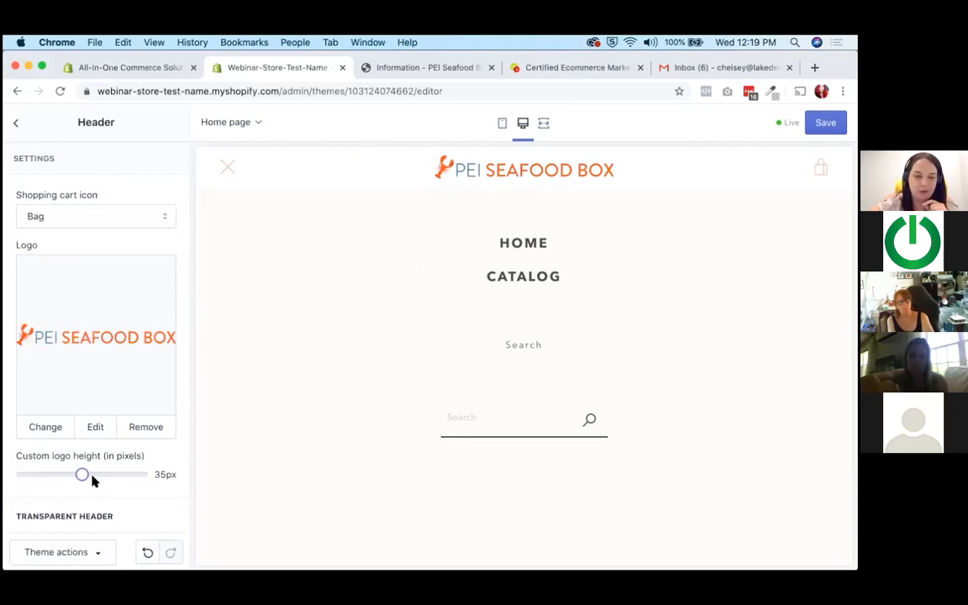
pyautogui.moveTo(100, 474); pyautogui.dragTo(117, 474)
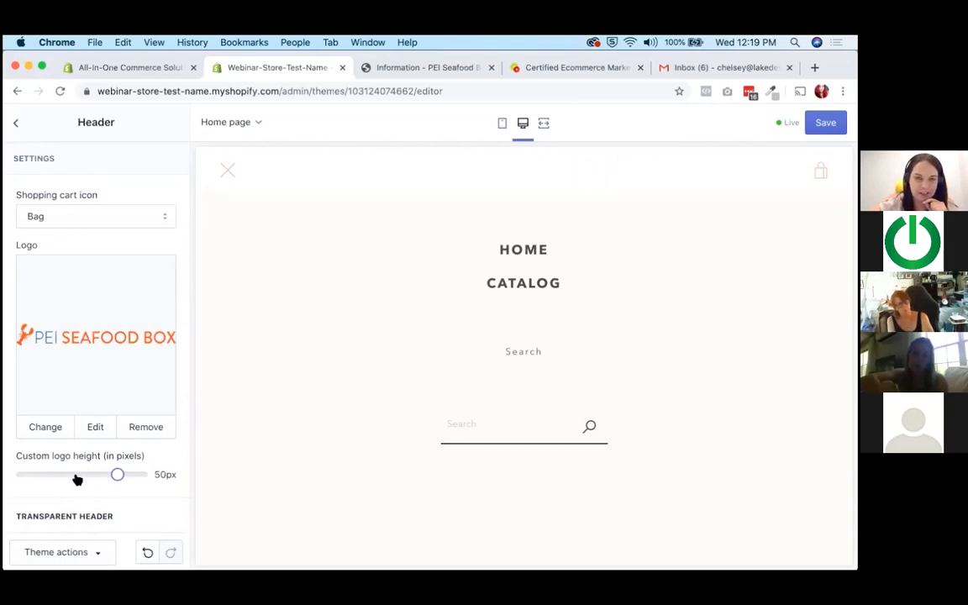
pyautogui.click(68, 476)
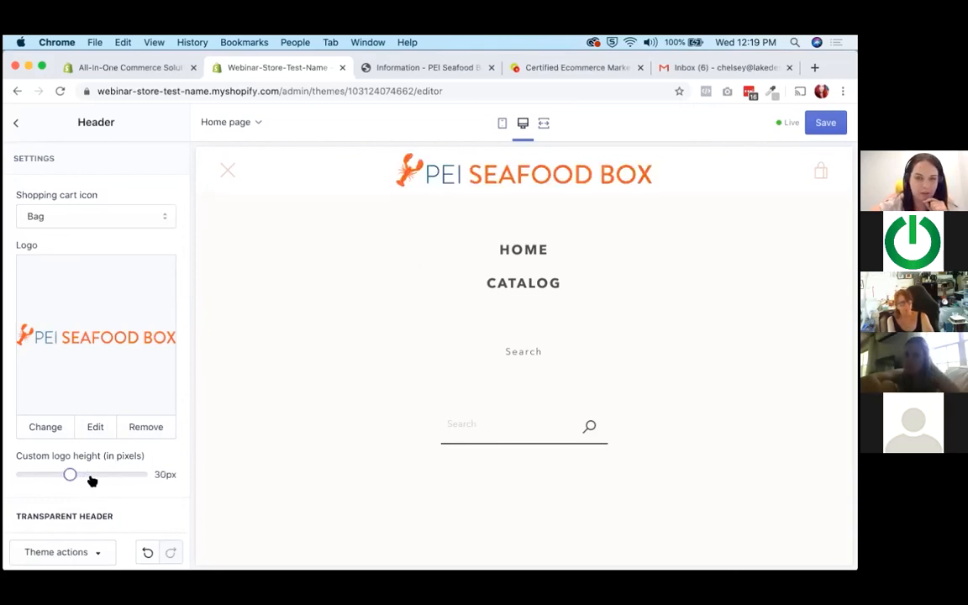
pyautogui.moveTo(74, 476); pyautogui.dragTo(92, 475)
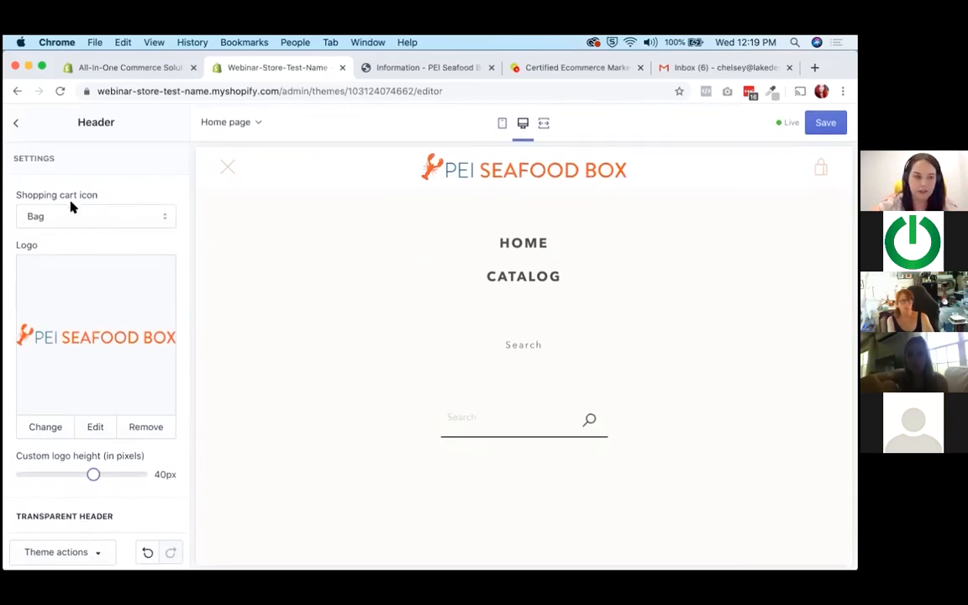
# Upload logo_color.png and logo_white.png to the image library and set the white logo as the header's transparent logo.
pyautogui.scroll(-5, 71, 209)
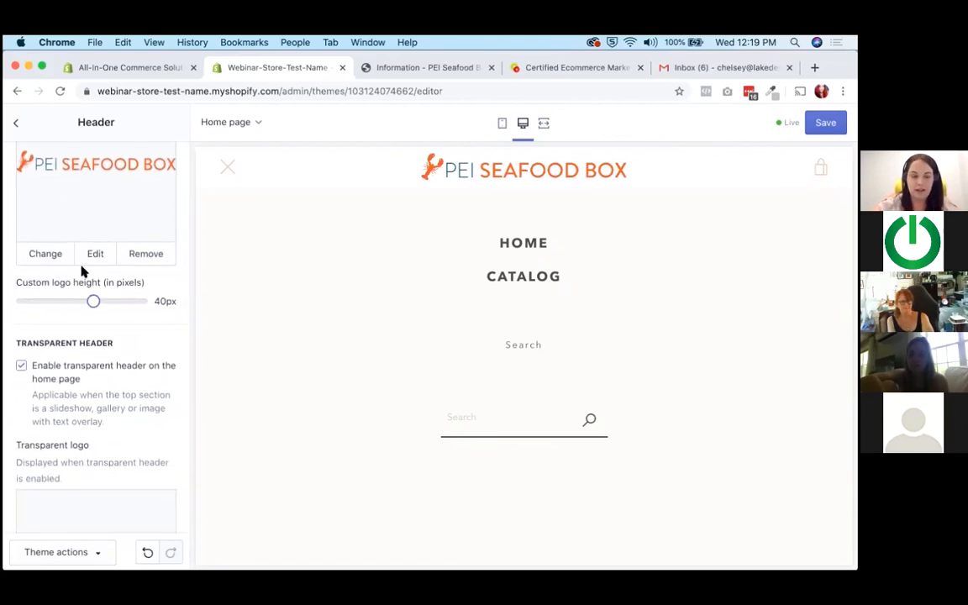
pyautogui.scroll(-5, 81, 270)
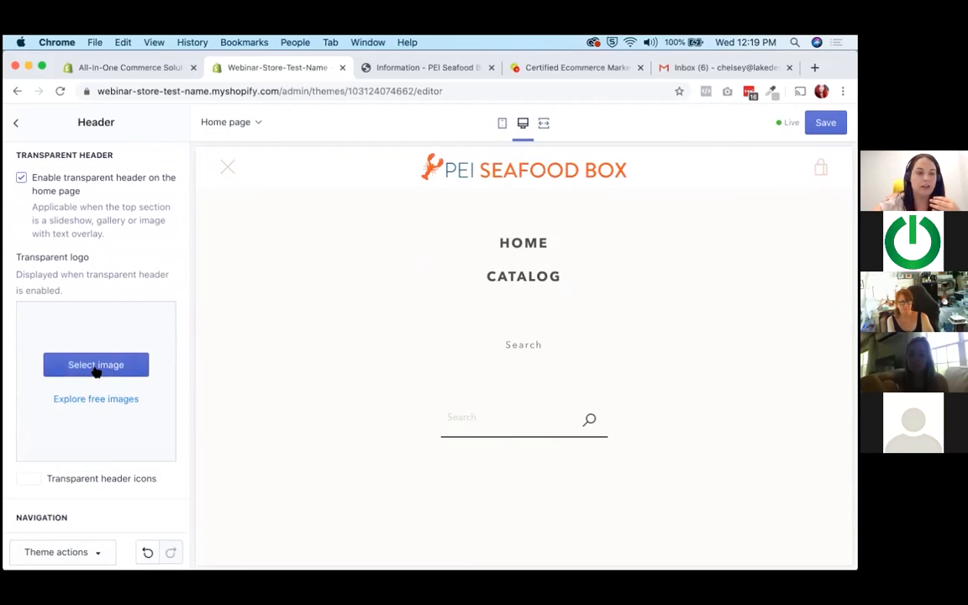
pyautogui.click(96, 365)
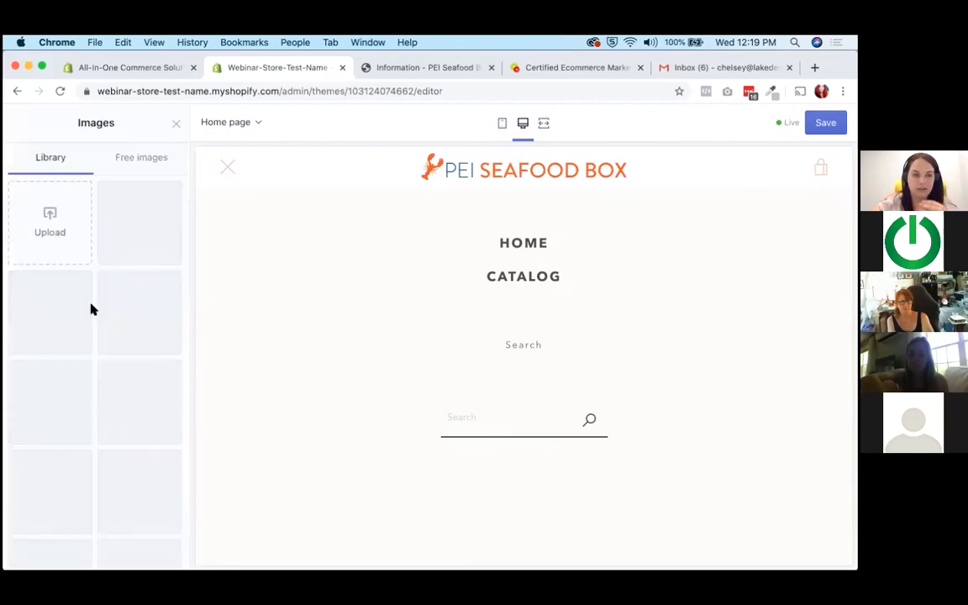
pyautogui.click(48, 223)
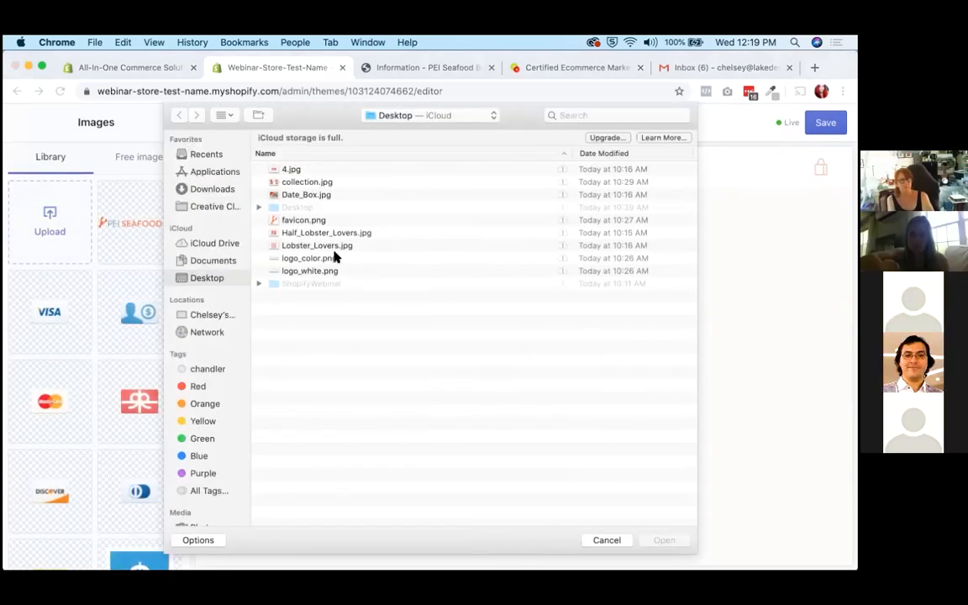
pyautogui.doubleClick(329, 262)
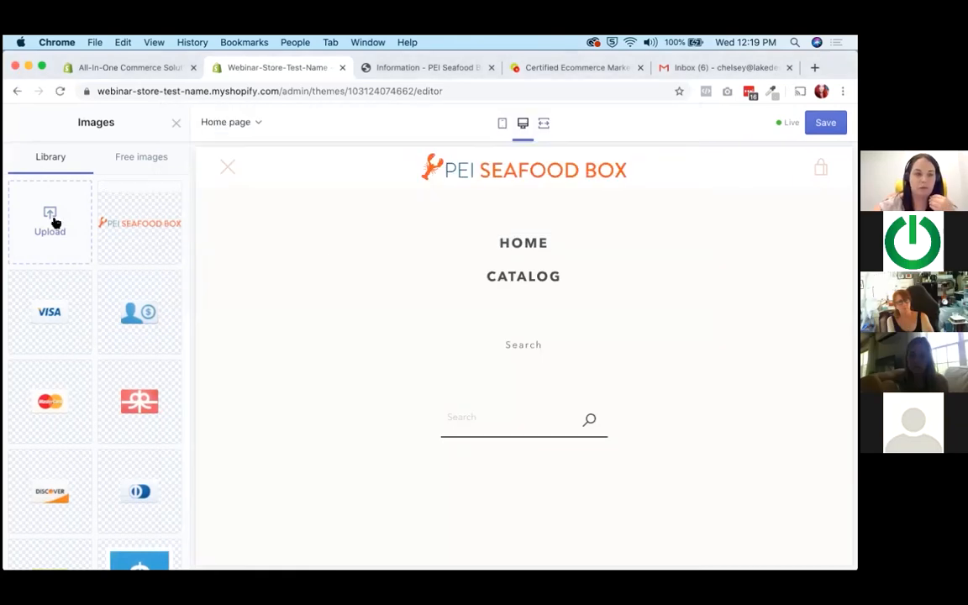
pyautogui.click(11, 254)
pyautogui.doubleClick(329, 273)
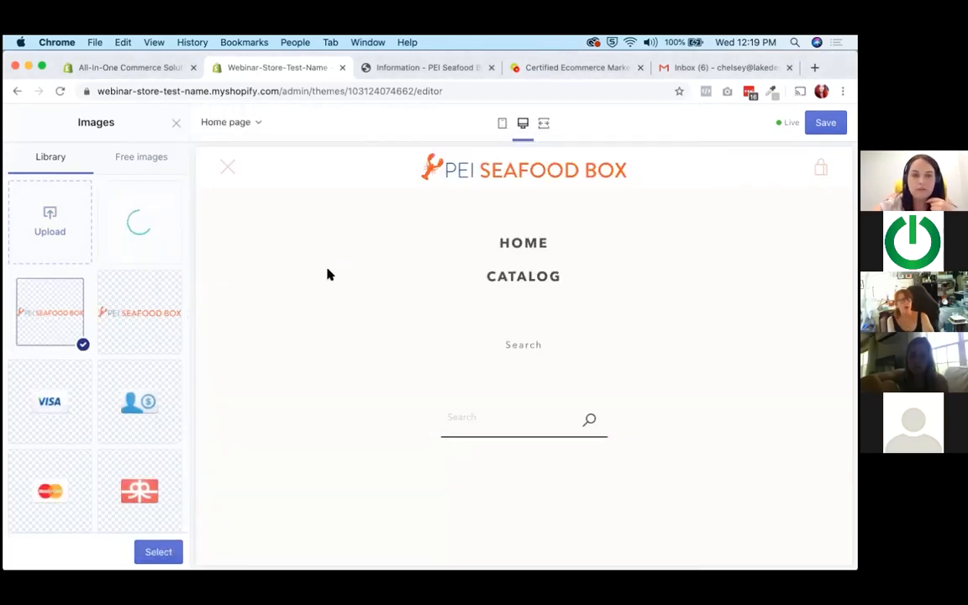
pyautogui.click(159, 552)
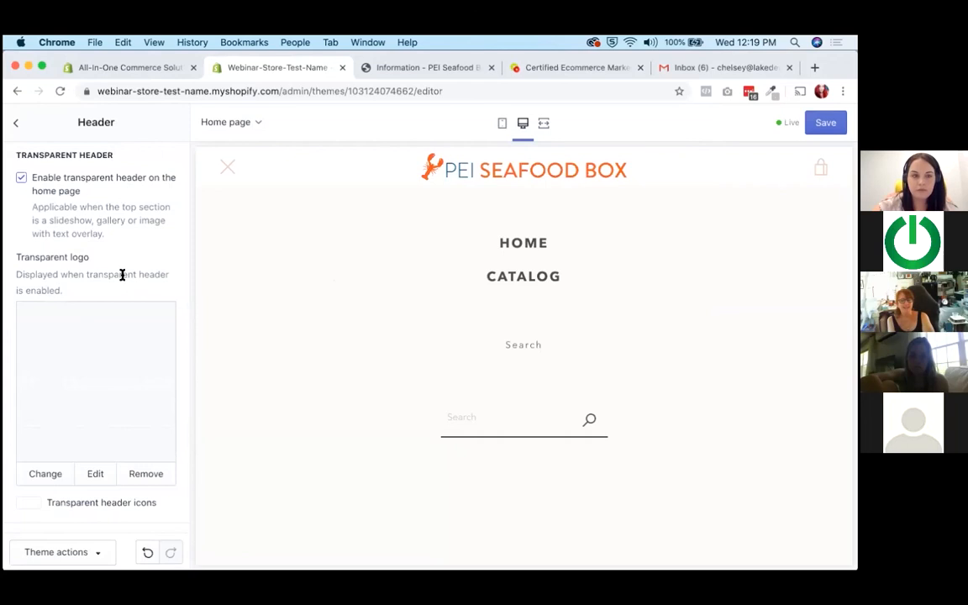
# Show the header's announcement bar and set its text to "Free Shipping Canada".
pyautogui.scroll(-10, 122, 275)
pyautogui.scroll(7, 122, 277)
pyautogui.scroll(-5, 112, 285)
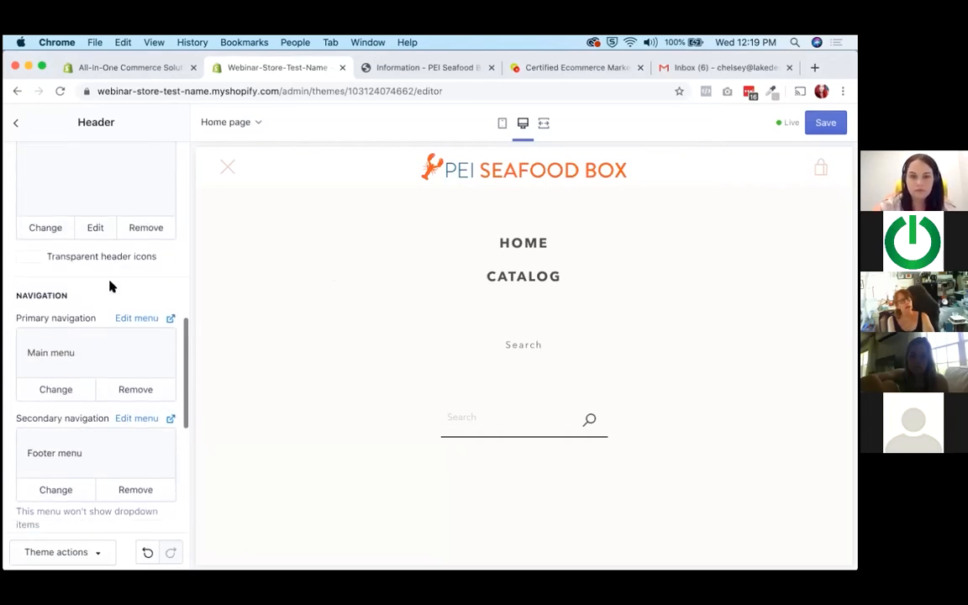
pyautogui.scroll(-4, 110, 288)
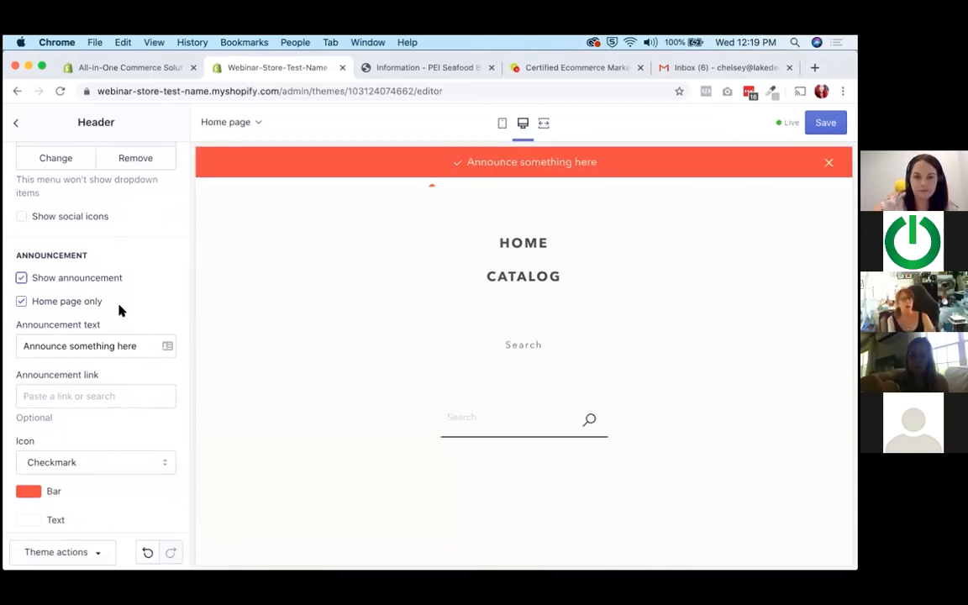
pyautogui.moveTo(129, 345); pyautogui.dragTo(10, 350)
pyautogui.write('Free')
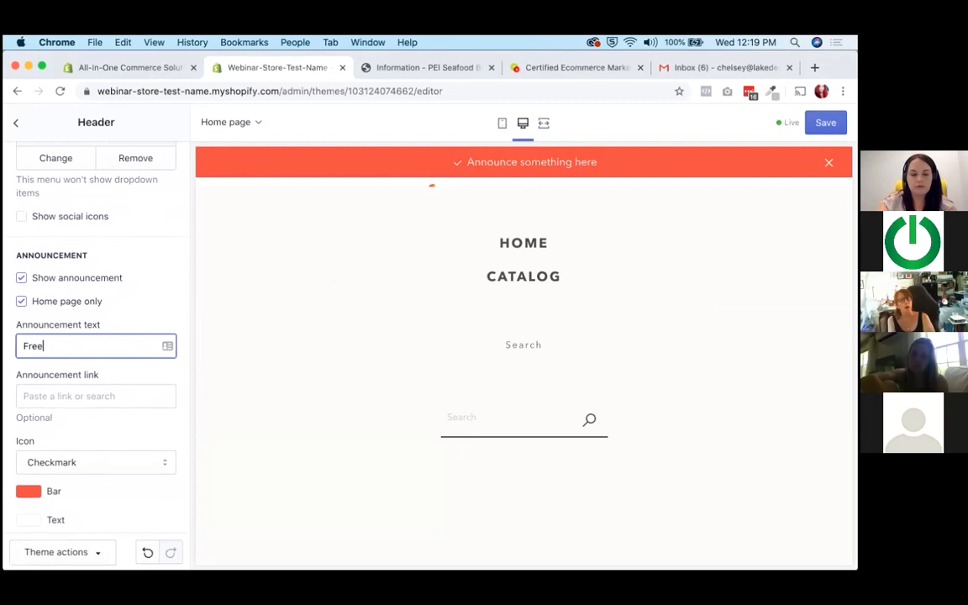
pyautogui.write(' Shipping Canada')
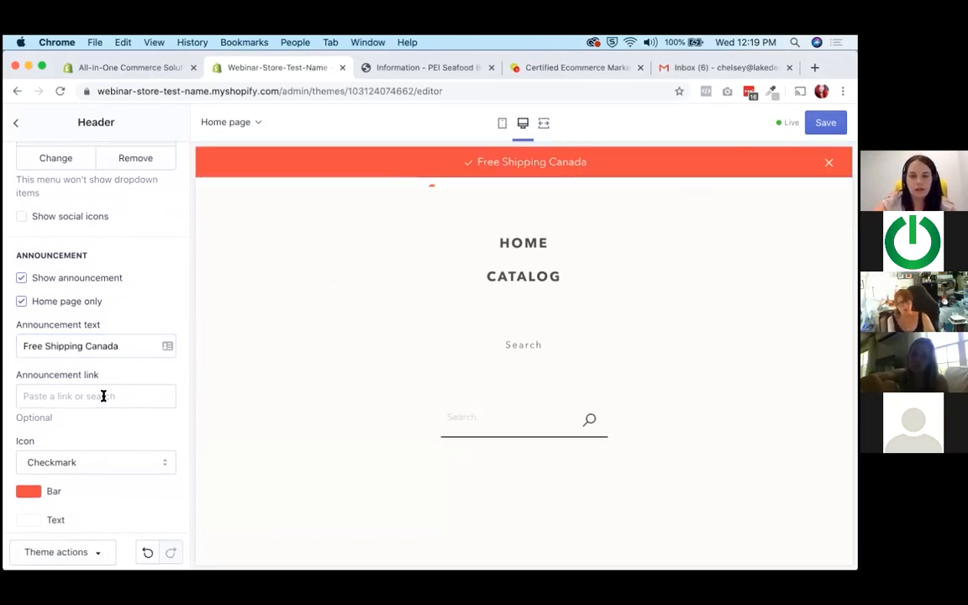
pyautogui.scroll(-1, 103, 396)
pyautogui.scroll(10, 64, 478)
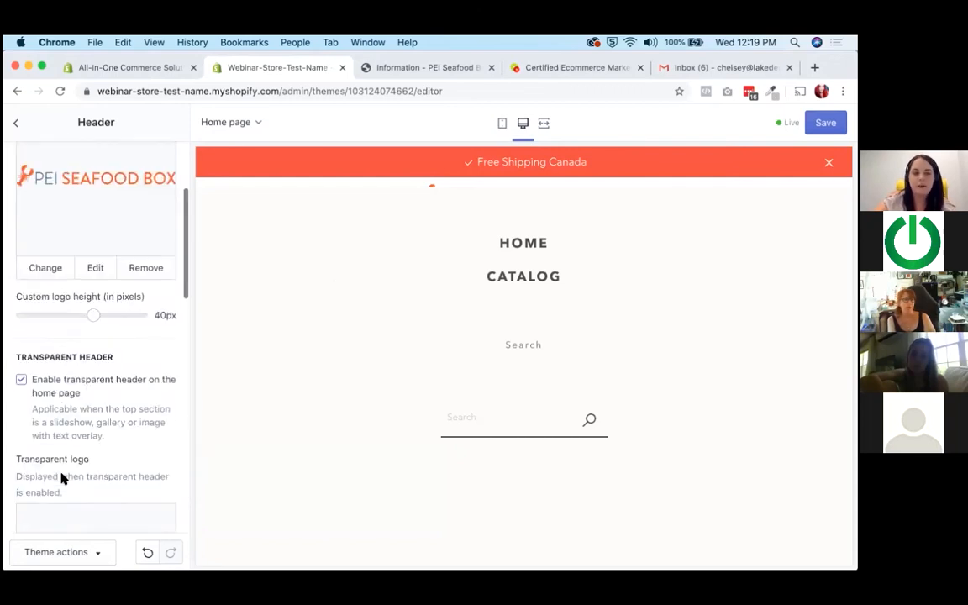
# Open the Slideshow section of the home page and remove its second "Tell your story" slide.
pyautogui.click(17, 123)
pyautogui.click(85, 263)
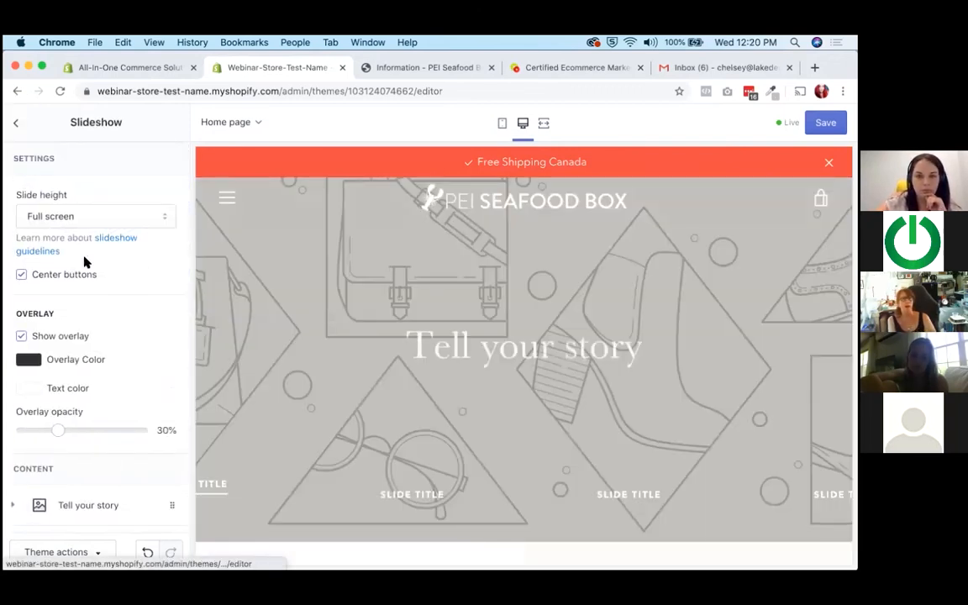
pyautogui.scroll(-2, 121, 257)
pyautogui.scroll(-4, 121, 260)
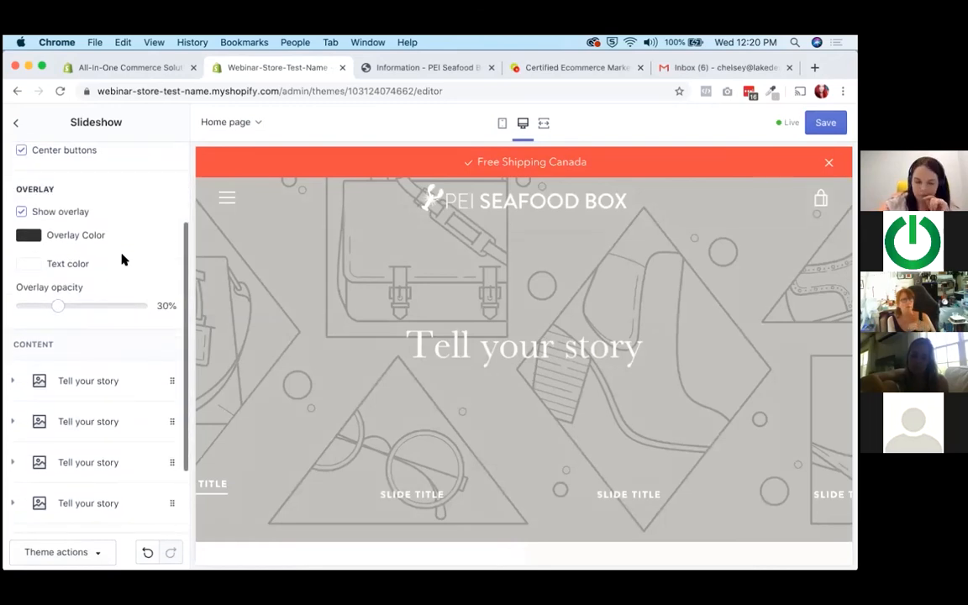
pyautogui.click(164, 405)
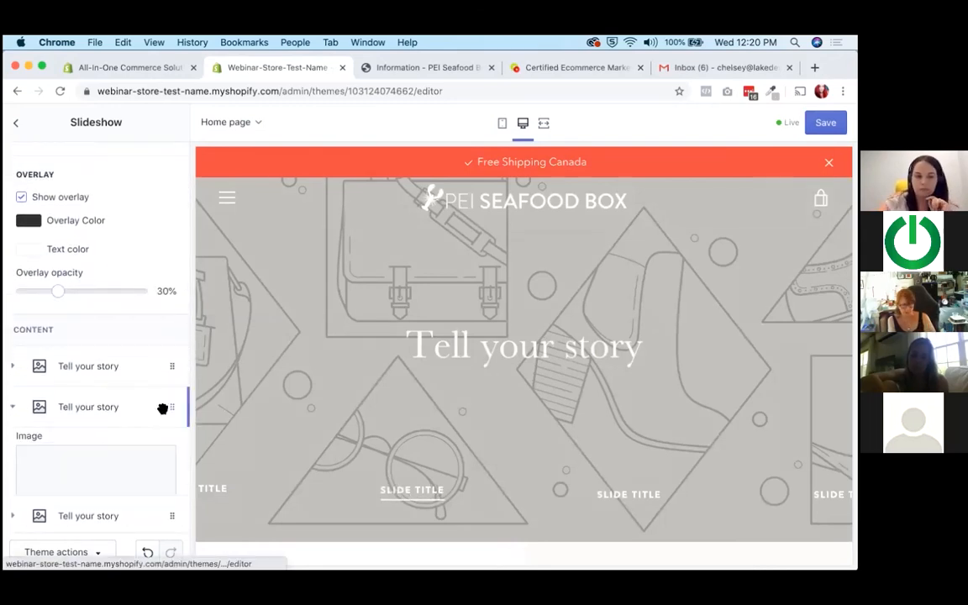
pyautogui.scroll(-10, 104, 411)
pyautogui.scroll(-3, 67, 425)
pyautogui.click(55, 430)
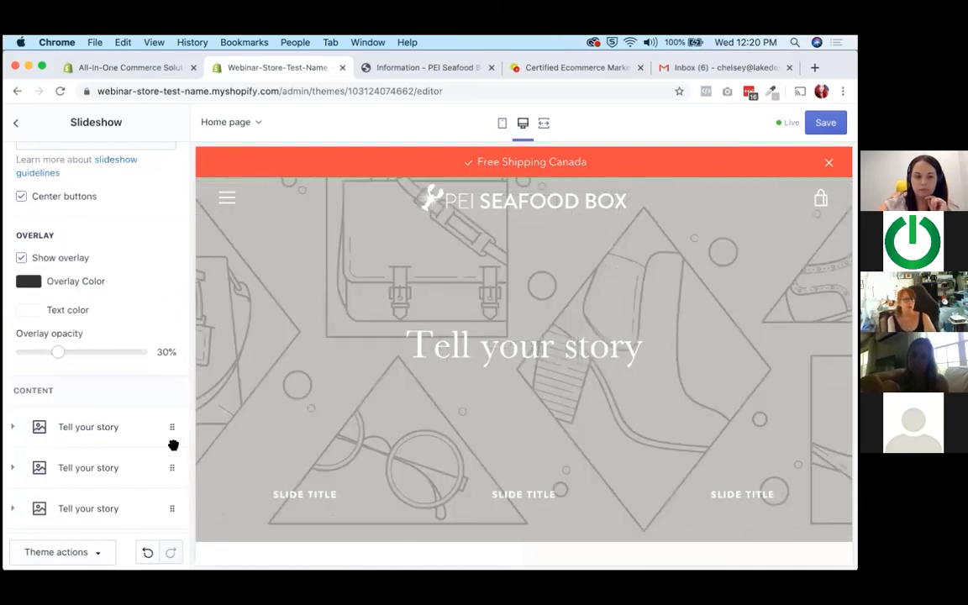
# Remove two more "Tell your story" slides from the slideshow, keeping only one.
pyautogui.scroll(-3, 175, 420)
pyautogui.click(46, 402)
pyautogui.scroll(-10, 47, 454)
pyautogui.click(47, 427)
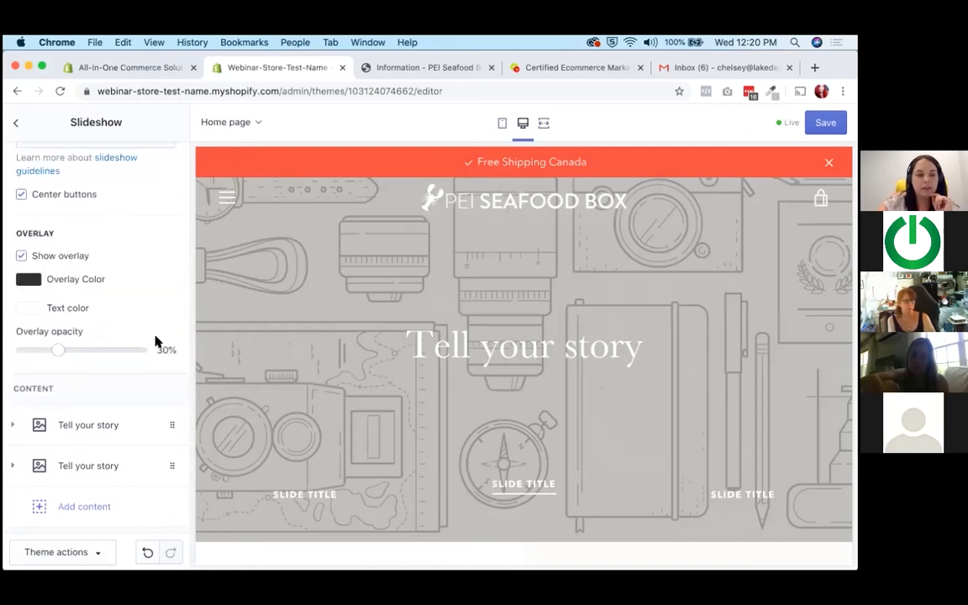
pyautogui.click(173, 466)
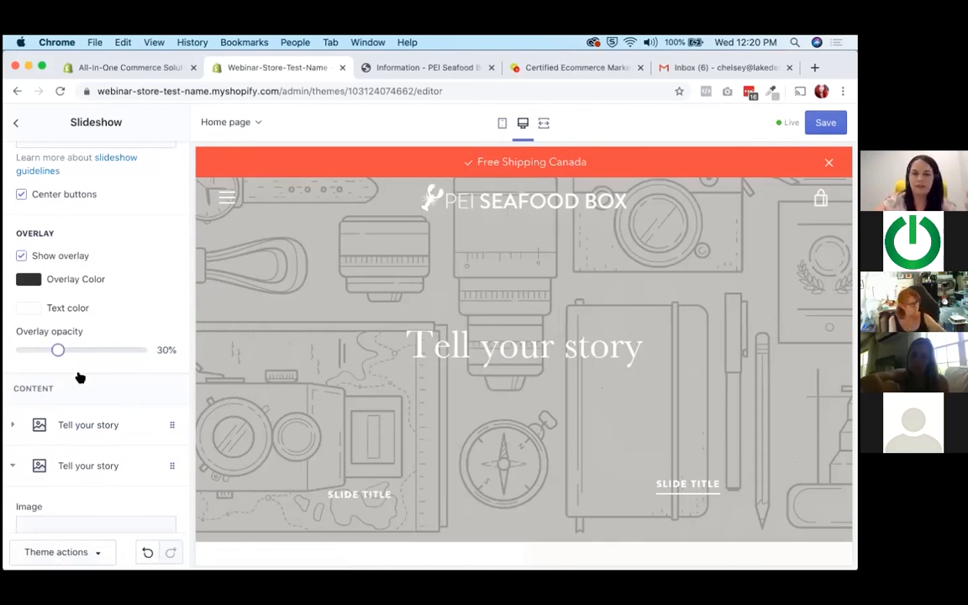
pyautogui.scroll(-10, 80, 378)
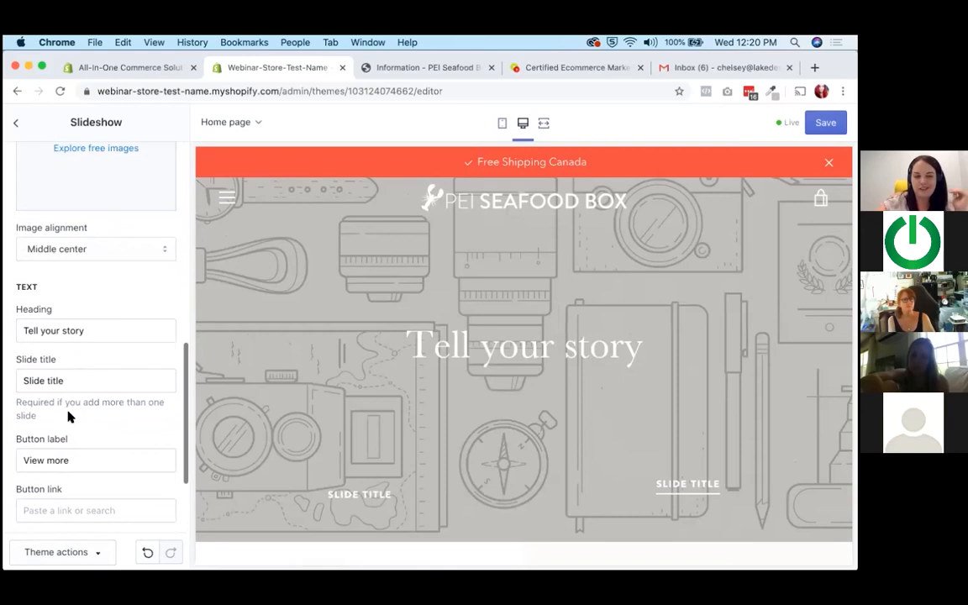
pyautogui.scroll(-3, 69, 416)
pyautogui.click(65, 409)
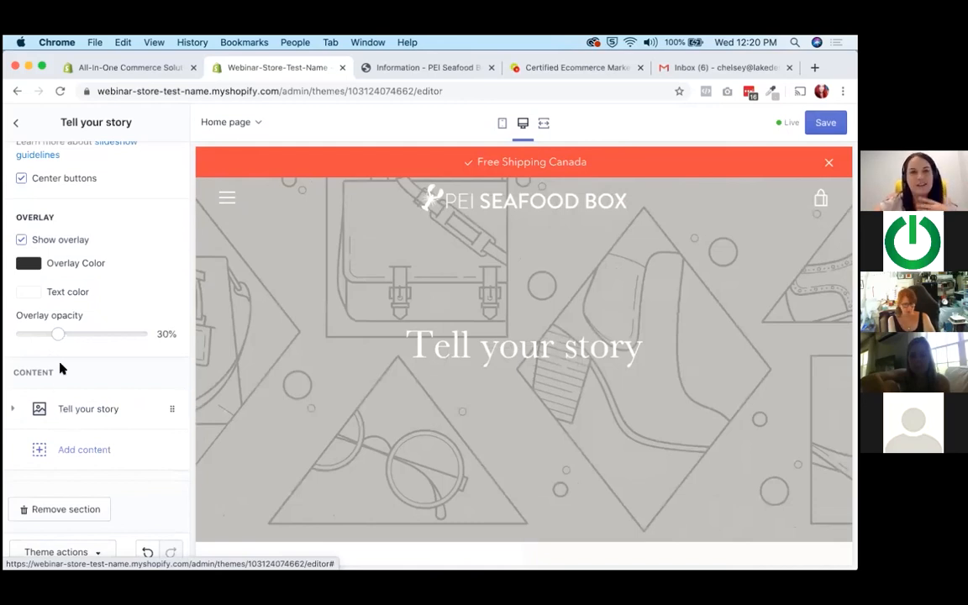
# Review the slideshow settings, return to the section list and look through the home page preview section by section.
pyautogui.scroll(3, 89, 333)
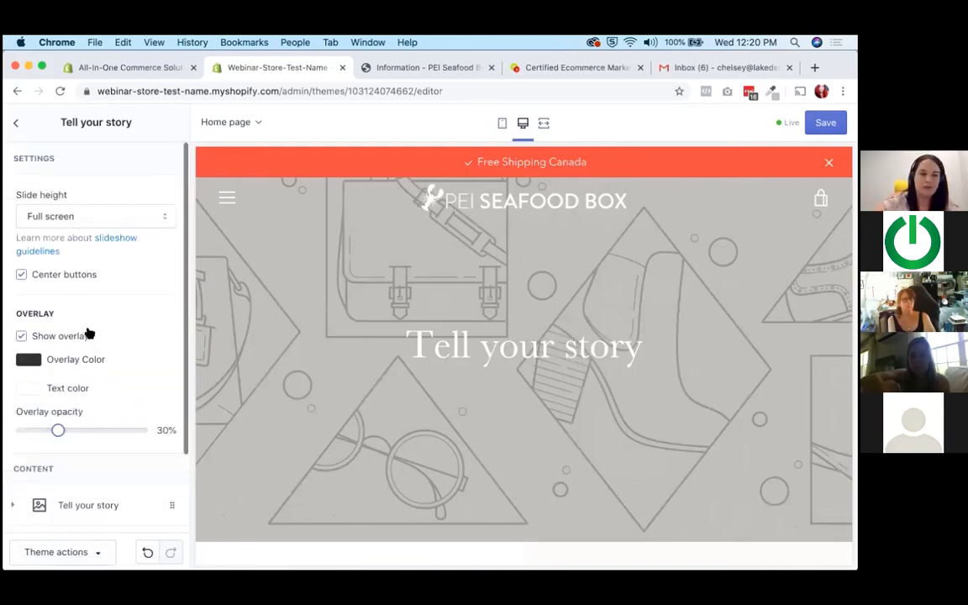
pyautogui.scroll(-3, 89, 333)
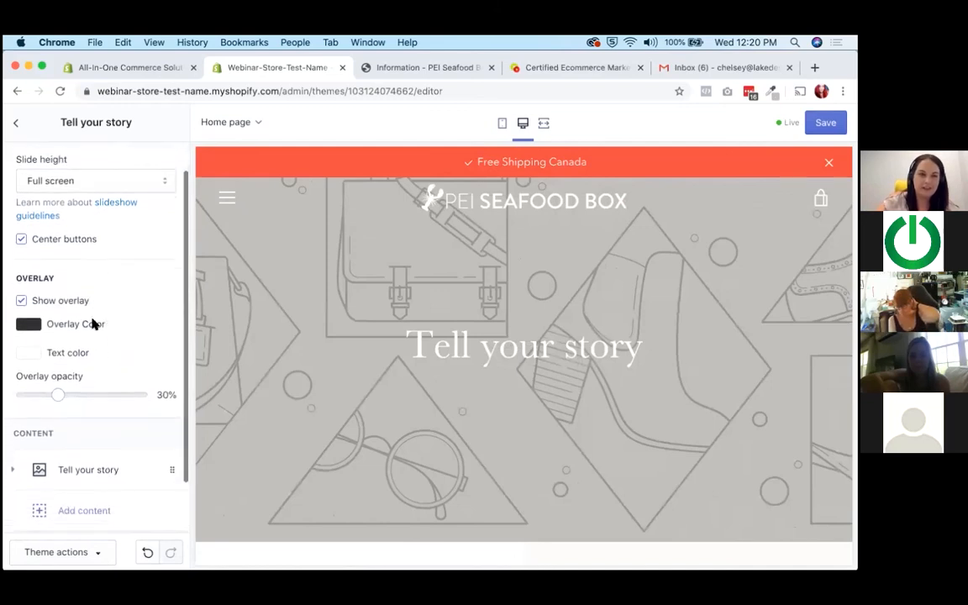
pyautogui.scroll(3, 92, 324)
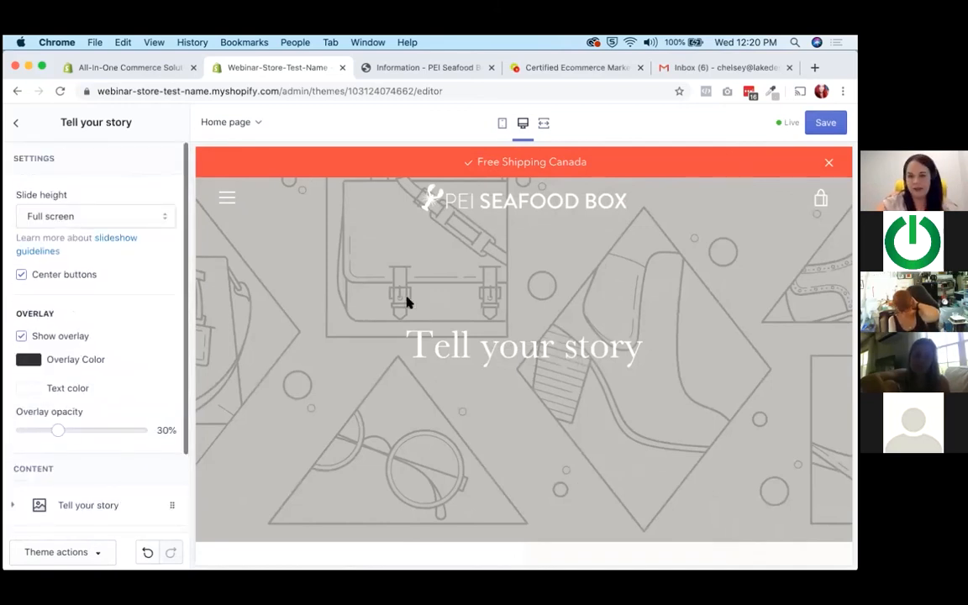
pyautogui.scroll(-3, 74, 322)
pyautogui.scroll(3, 86, 211)
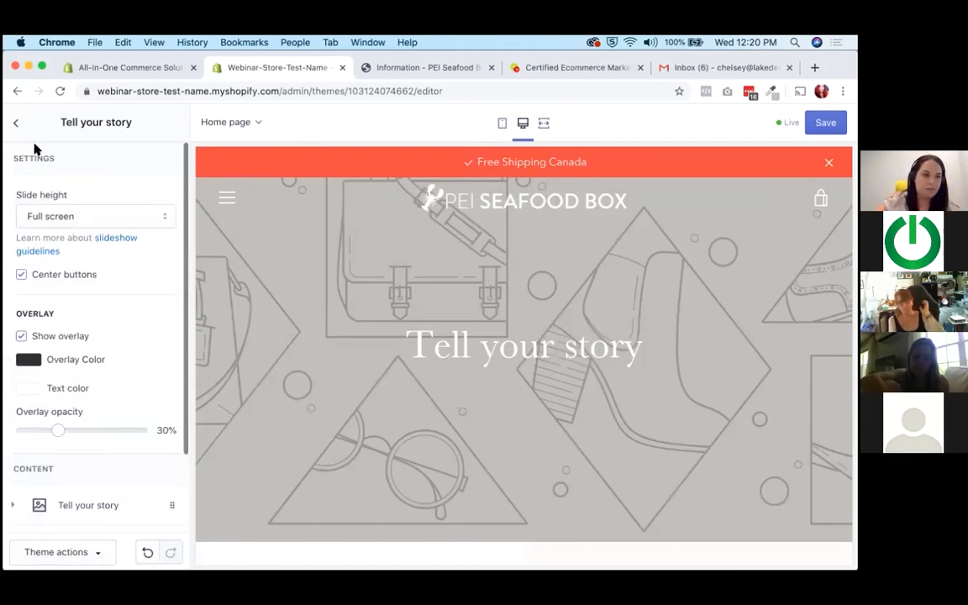
pyautogui.click(17, 123)
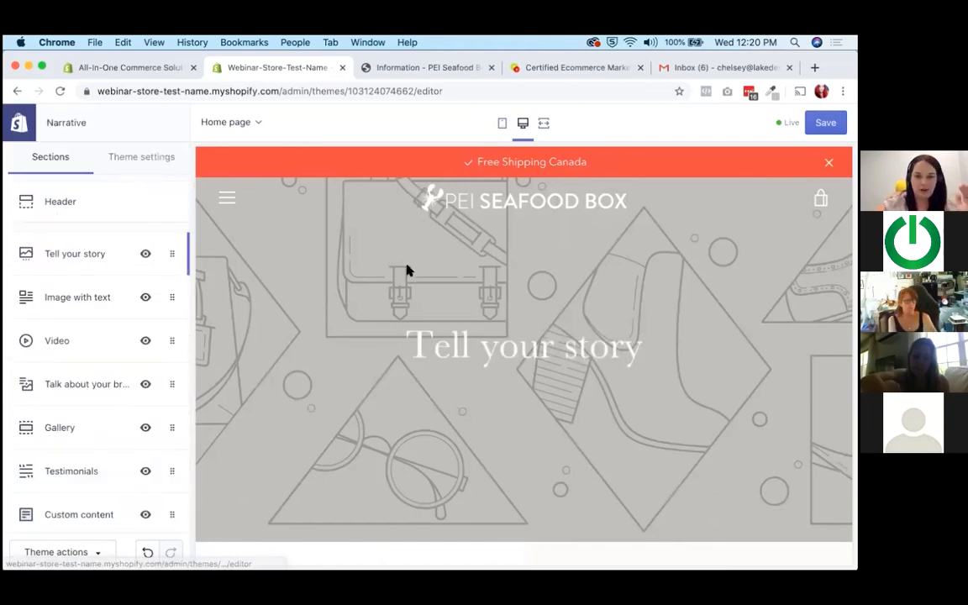
pyautogui.scroll(-1, 408, 270)
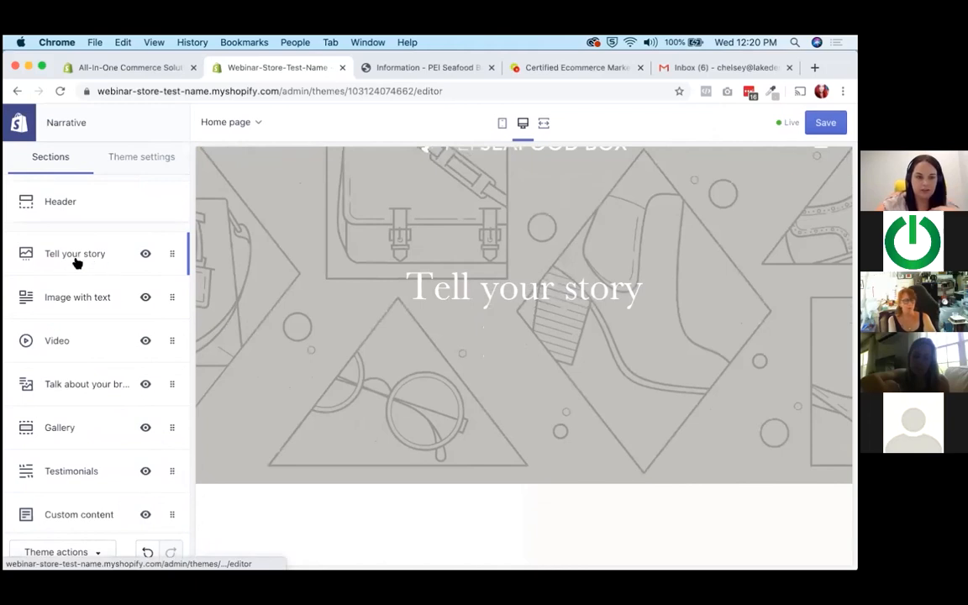
pyautogui.scroll(-5, 420, 276)
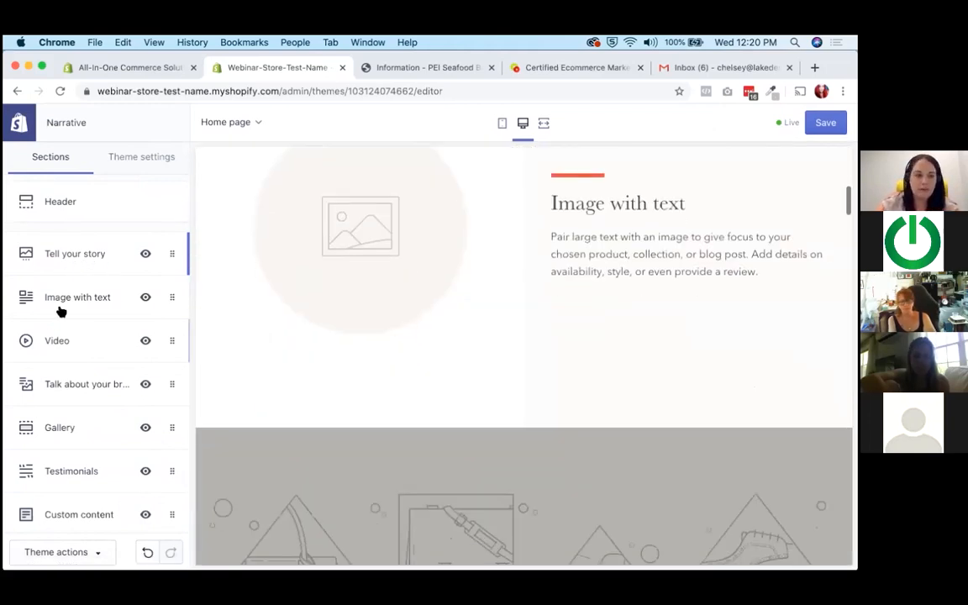
pyautogui.scroll(-5, 572, 239)
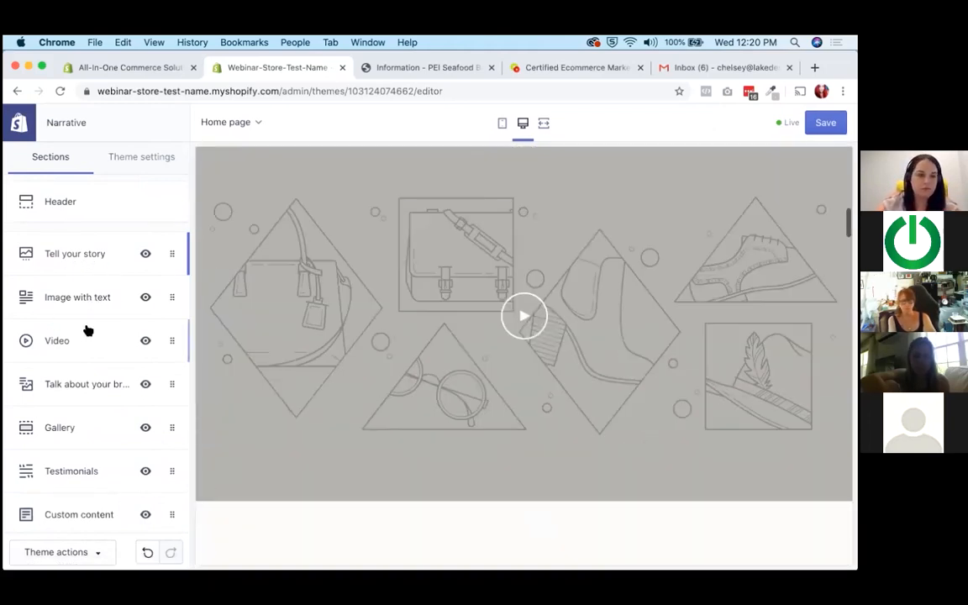
pyautogui.scroll(-10, 499, 329)
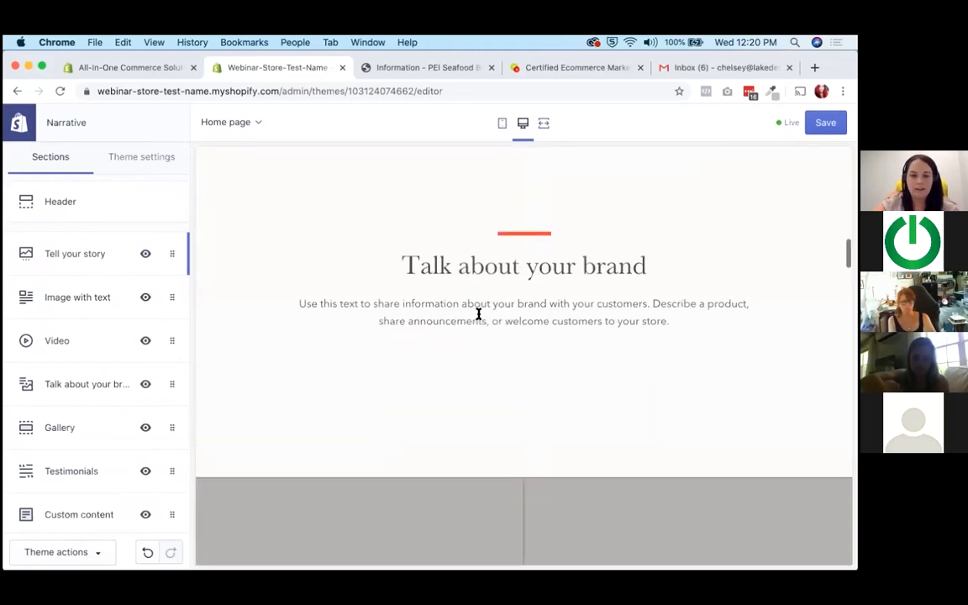
pyautogui.scroll(-5, 478, 314)
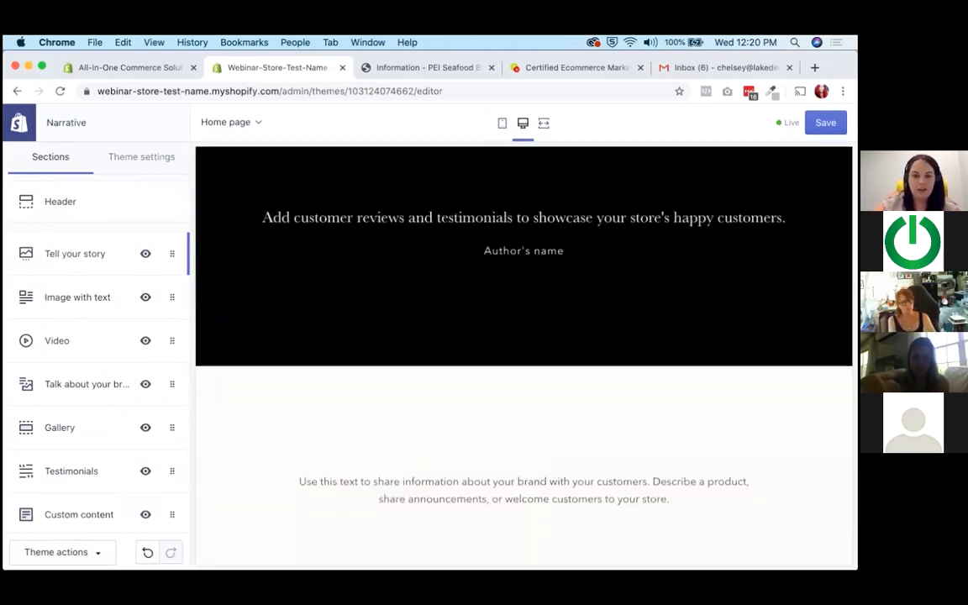
pyautogui.scroll(-10, 458, 320)
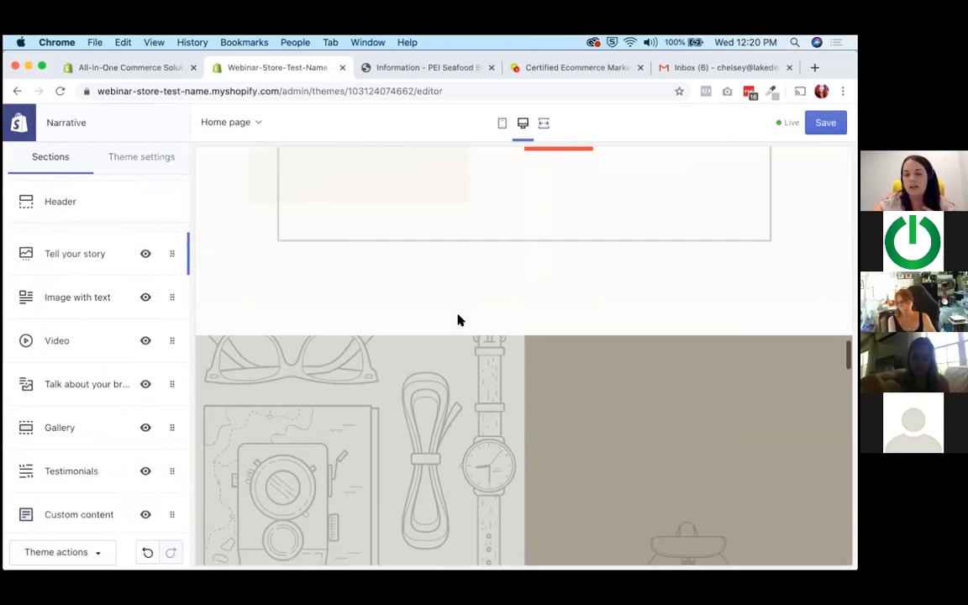
pyautogui.scroll(-5, 458, 319)
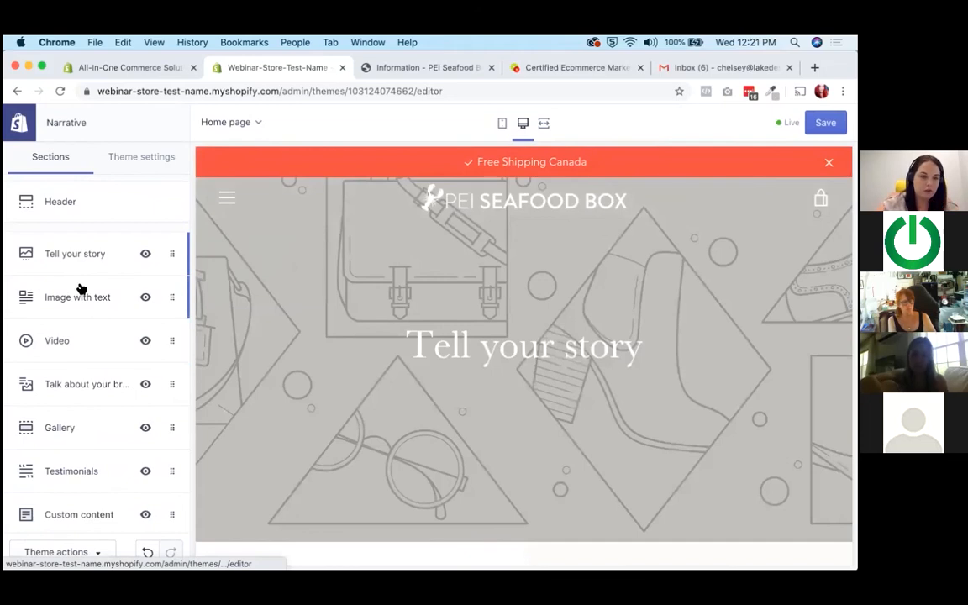
# Upload Date_Box.jpg and set it as the image of the home page slideshow's "Tell your story" slide.
pyautogui.click(82, 254)
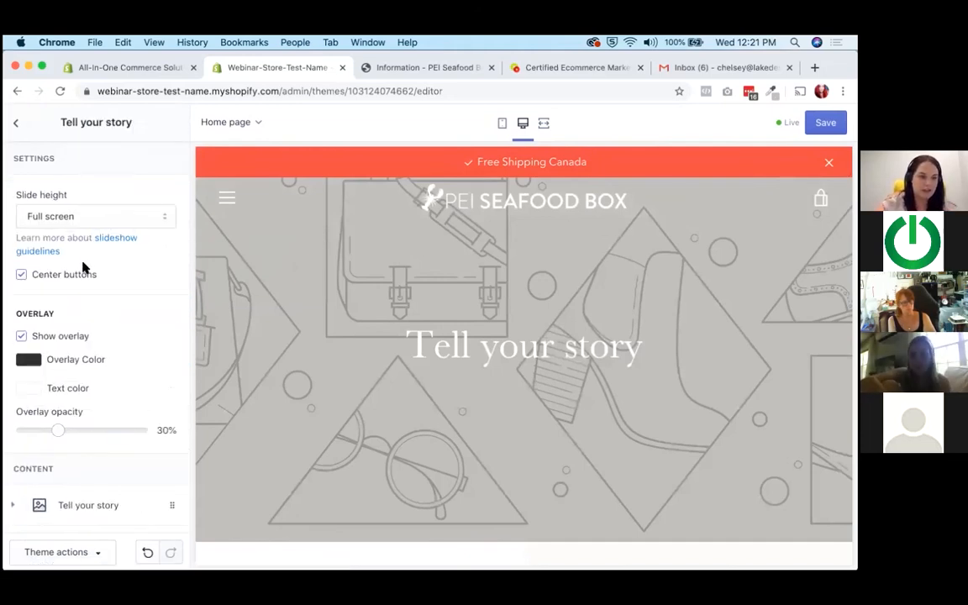
pyautogui.scroll(-1, 82, 268)
pyautogui.scroll(1, 82, 267)
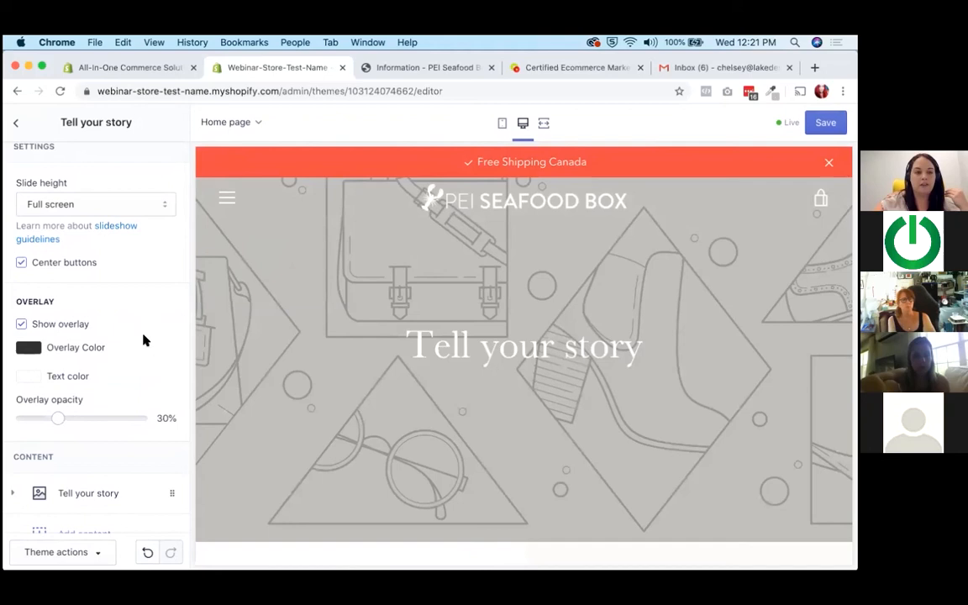
pyautogui.scroll(-2, 144, 339)
pyautogui.click(102, 411)
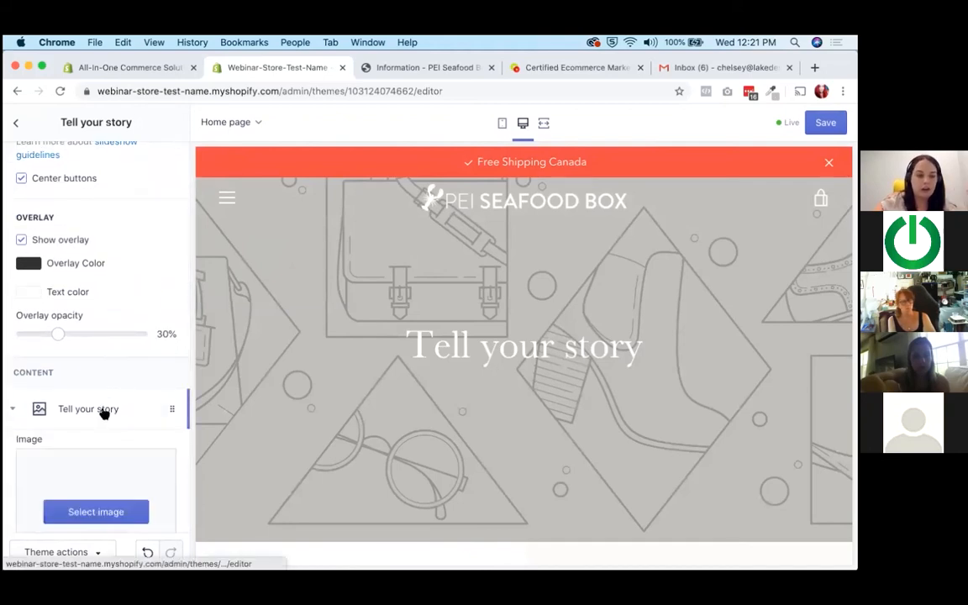
pyautogui.scroll(-5, 84, 339)
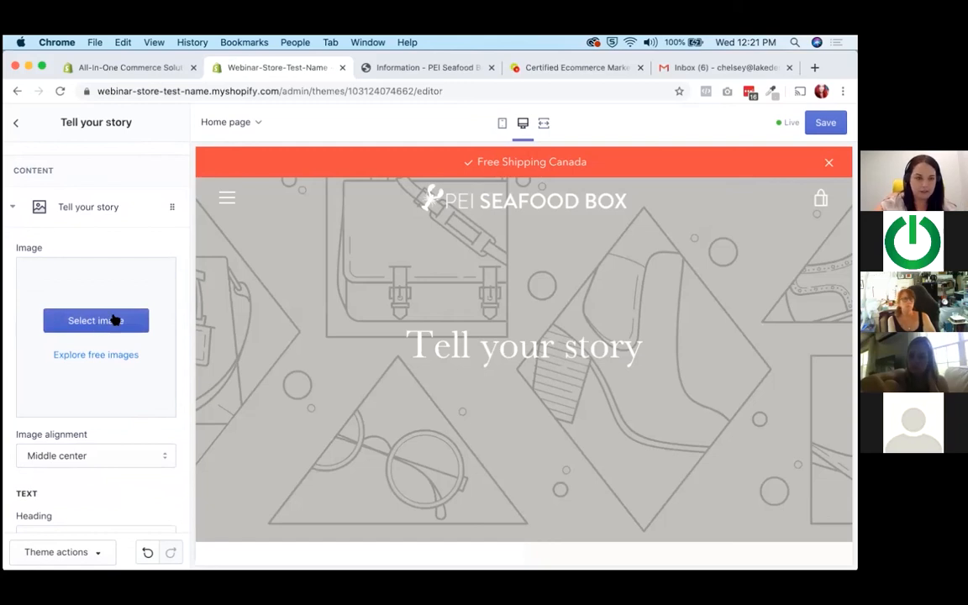
pyautogui.click(112, 318)
pyautogui.click(57, 227)
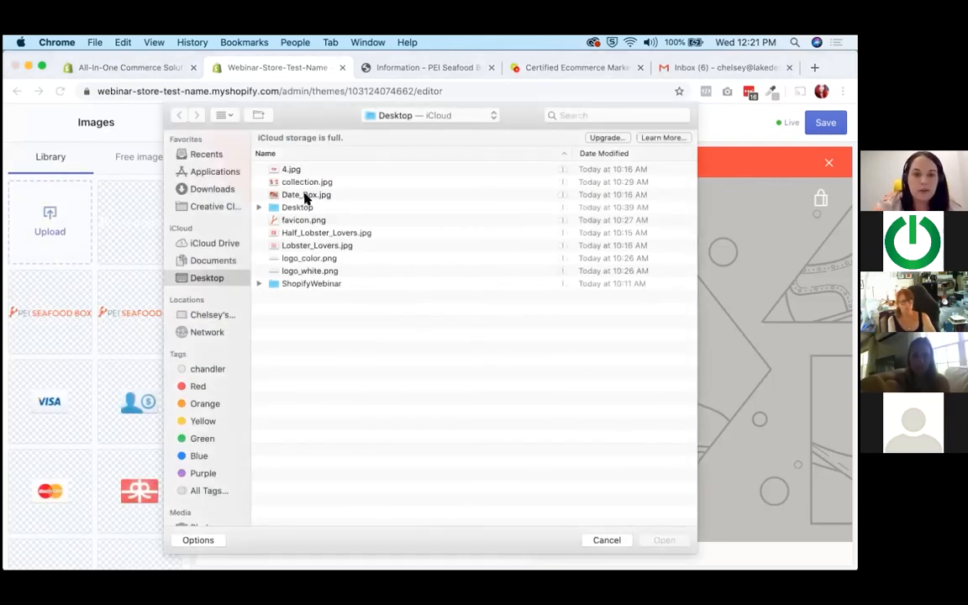
pyautogui.doubleClick(306, 196)
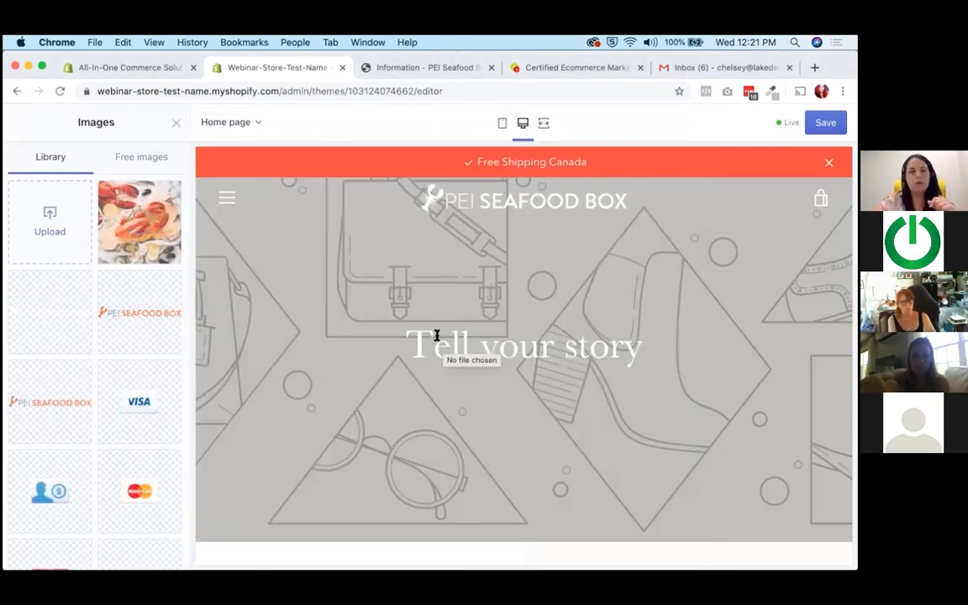
pyautogui.click(140, 221)
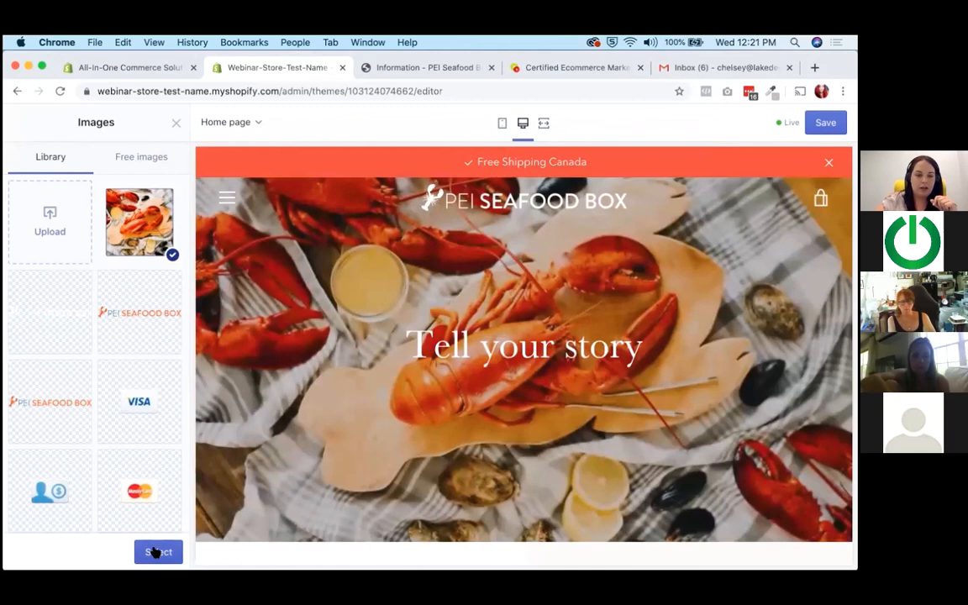
pyautogui.click(156, 551)
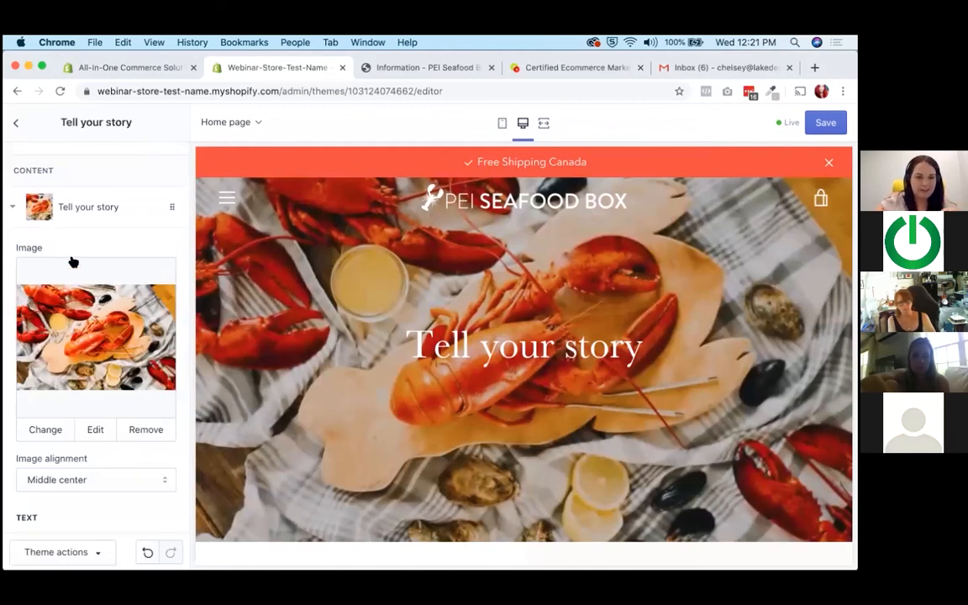
# Copy "Get the Island's freshest seafood overnight" from the Sublime Text notes and use it as the slide's heading in the theme editor.
pyautogui.scroll(-5, 72, 262)
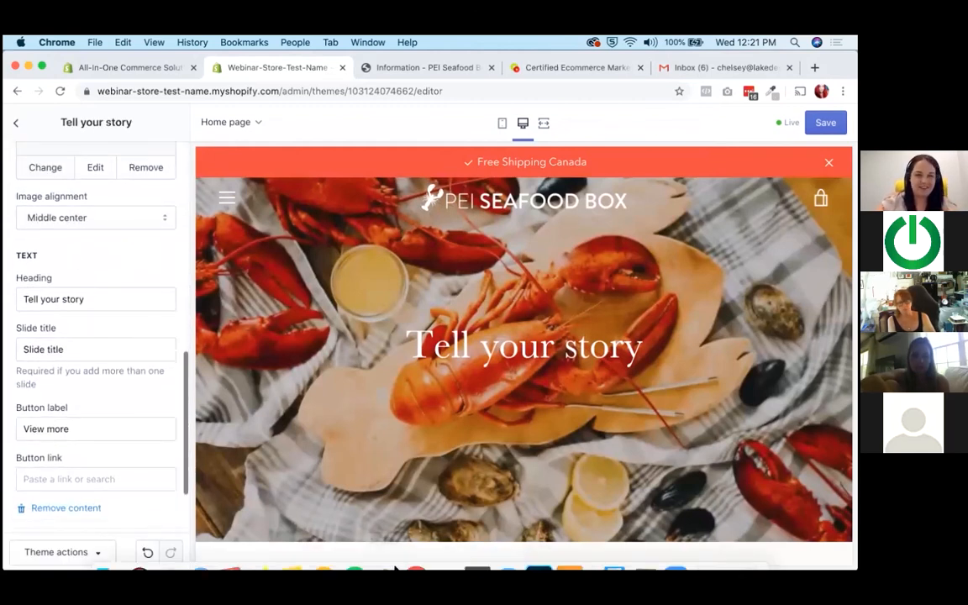
pyautogui.scroll(-1, 406, 441)
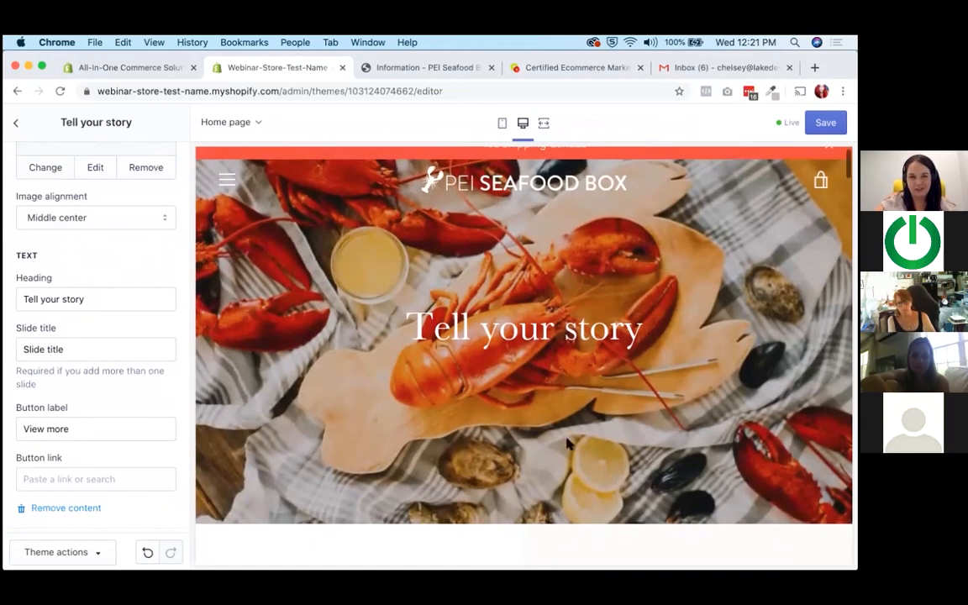
pyautogui.moveTo(584, 569)
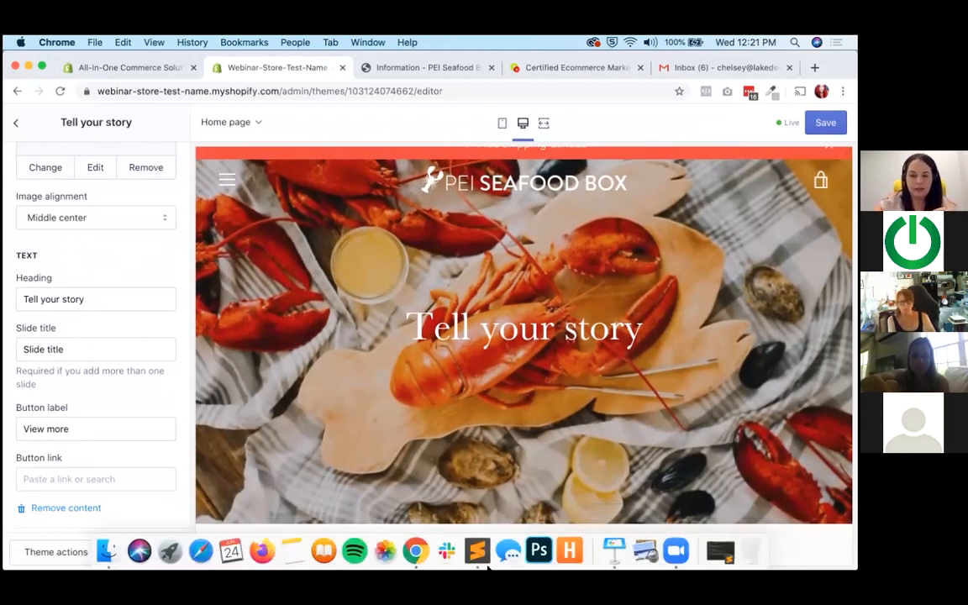
pyautogui.tripleClick(114, 299)
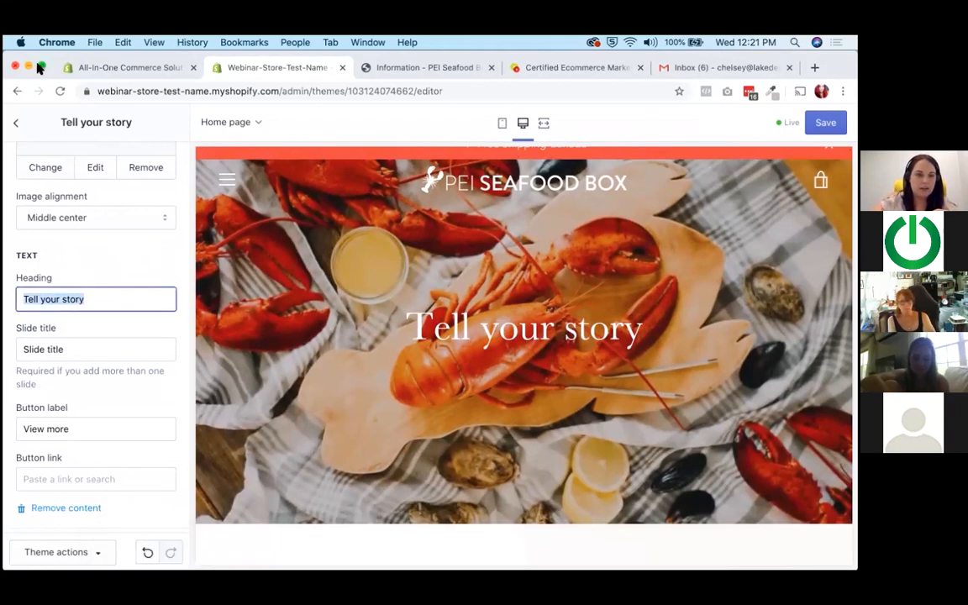
pyautogui.moveTo(4, 53); pyautogui.dragTo(26, 50)
pyautogui.moveTo(542, 568)
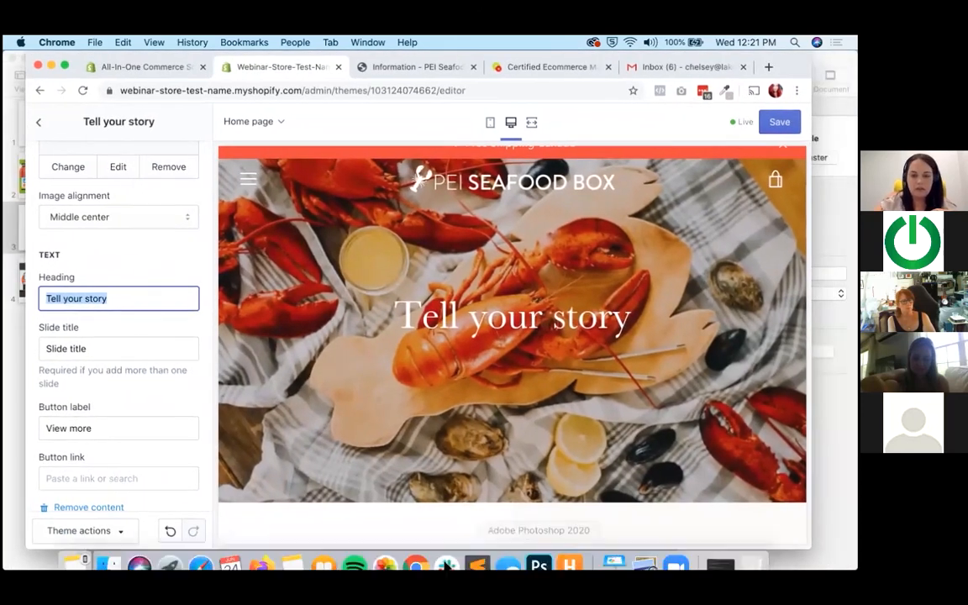
pyautogui.click(479, 563)
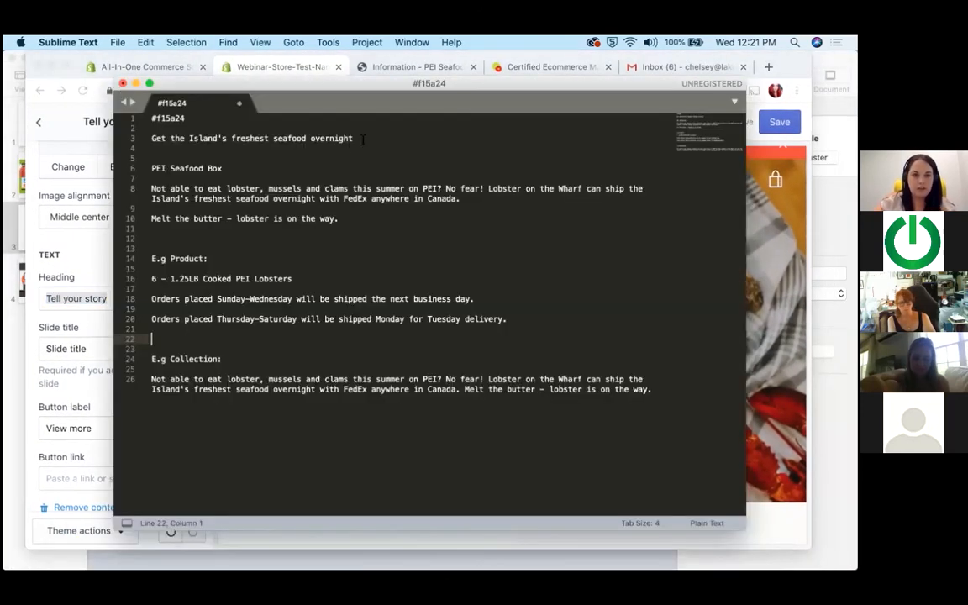
pyautogui.moveTo(353, 138); pyautogui.dragTo(143, 141)
pyautogui.press('super+c')
pyautogui.click(88, 290)
pyautogui.press('super+v')
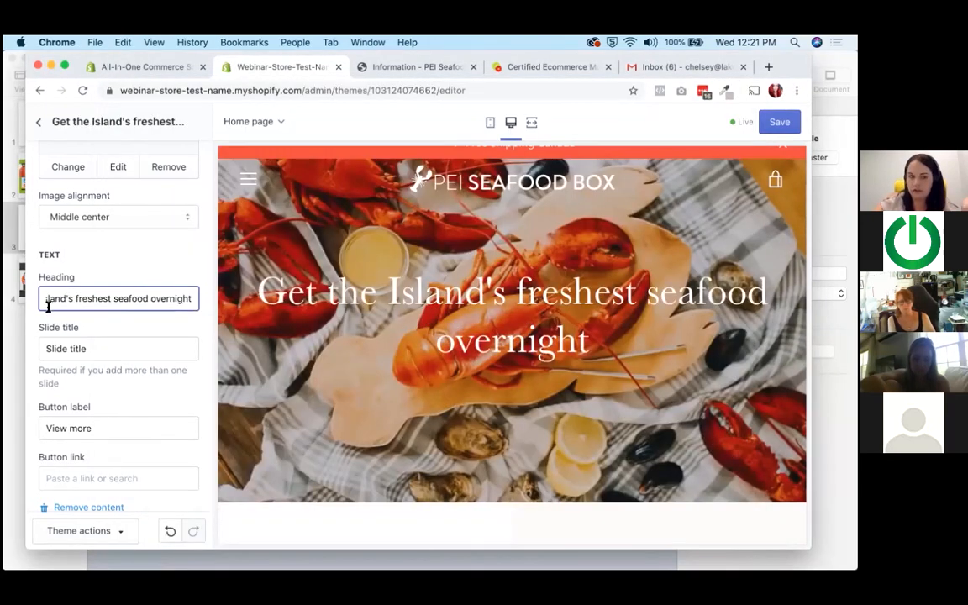
# Set the slide's title to "Lobster Box".
pyautogui.scroll(-2, 71, 294)
pyautogui.moveTo(98, 282); pyautogui.dragTo(26, 280)
pyautogui.write('Lobster Box')
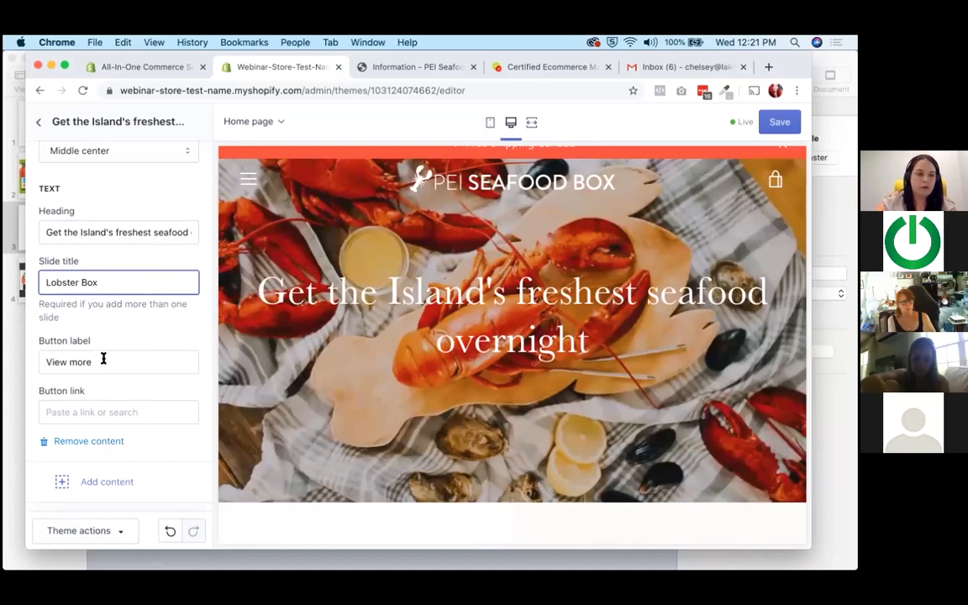
# Label the slide's button "Shop Now", link it to All Products and return to the section list.
pyautogui.press('Tab')
pyautogui.press('BackSpace')
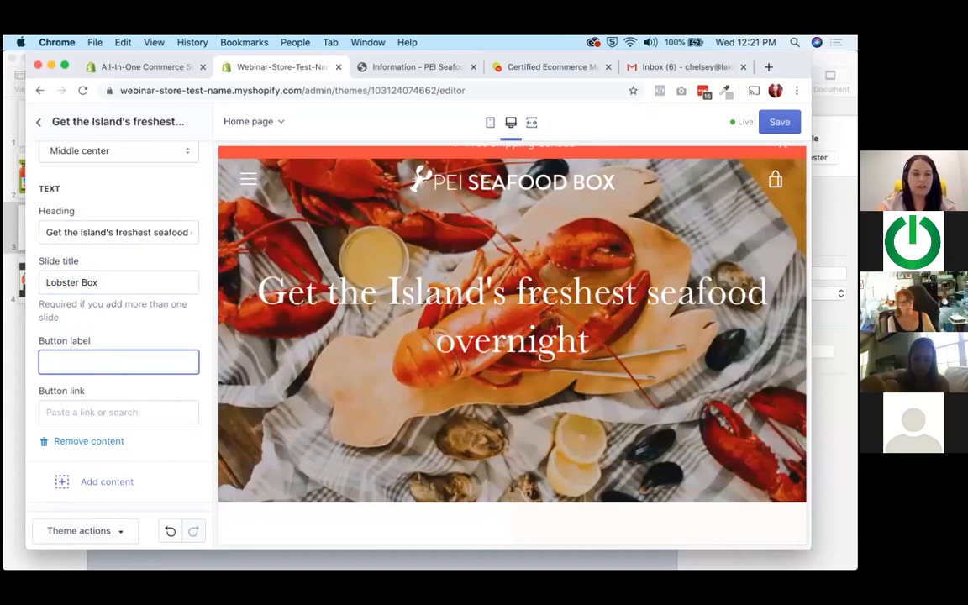
pyautogui.click(166, 413)
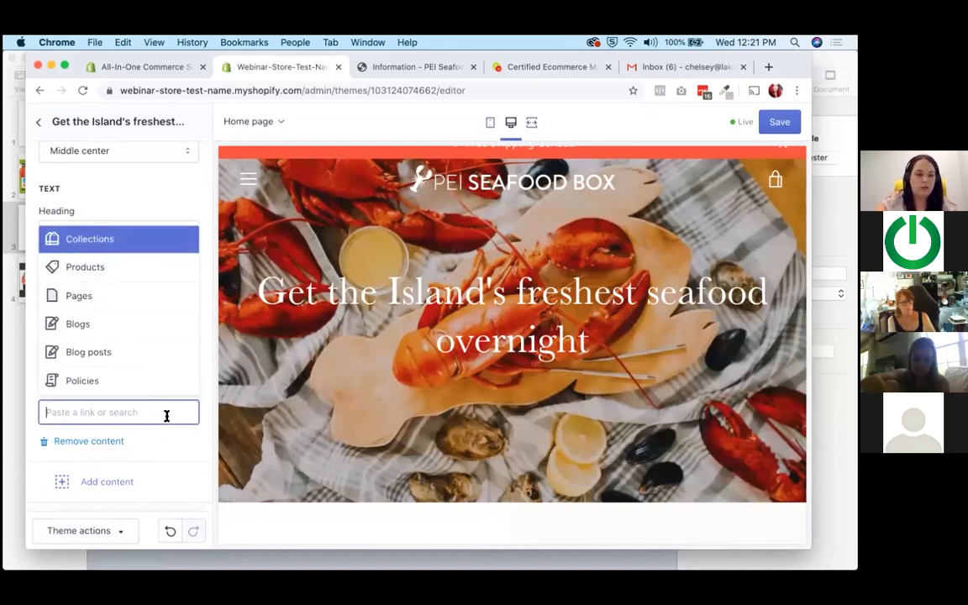
pyautogui.click(127, 272)
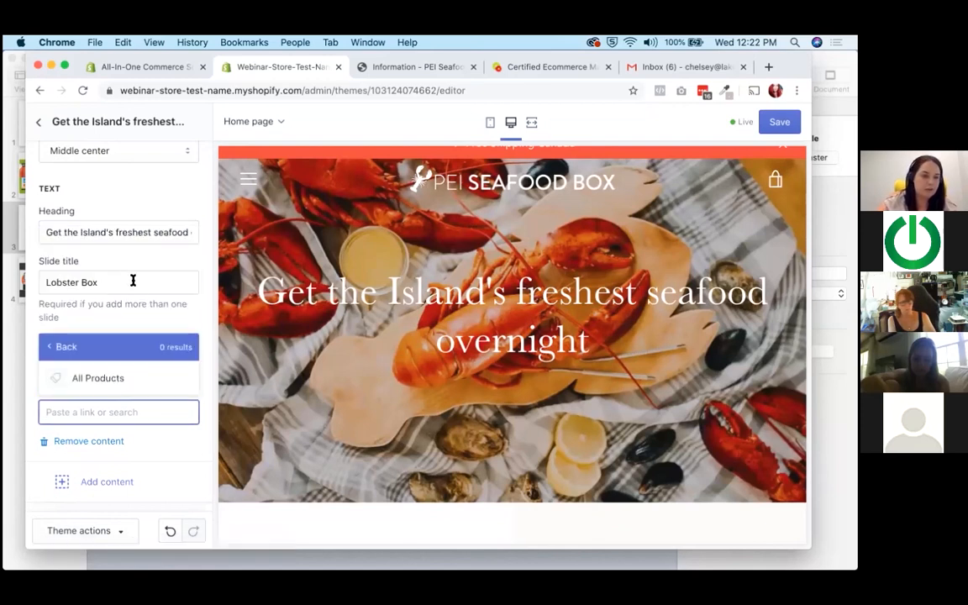
pyautogui.click(92, 378)
pyautogui.scroll(-2, 154, 443)
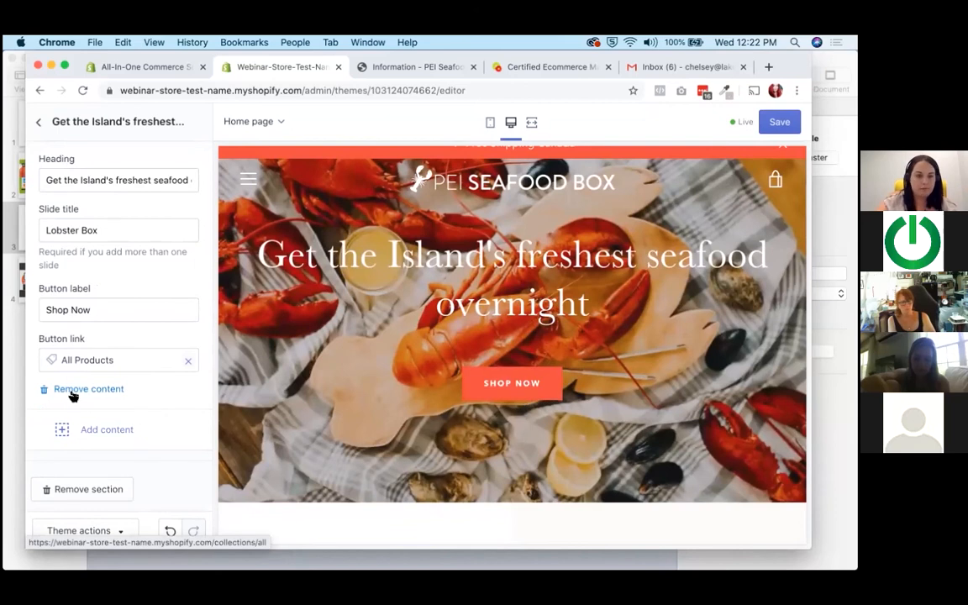
pyautogui.scroll(5, 73, 397)
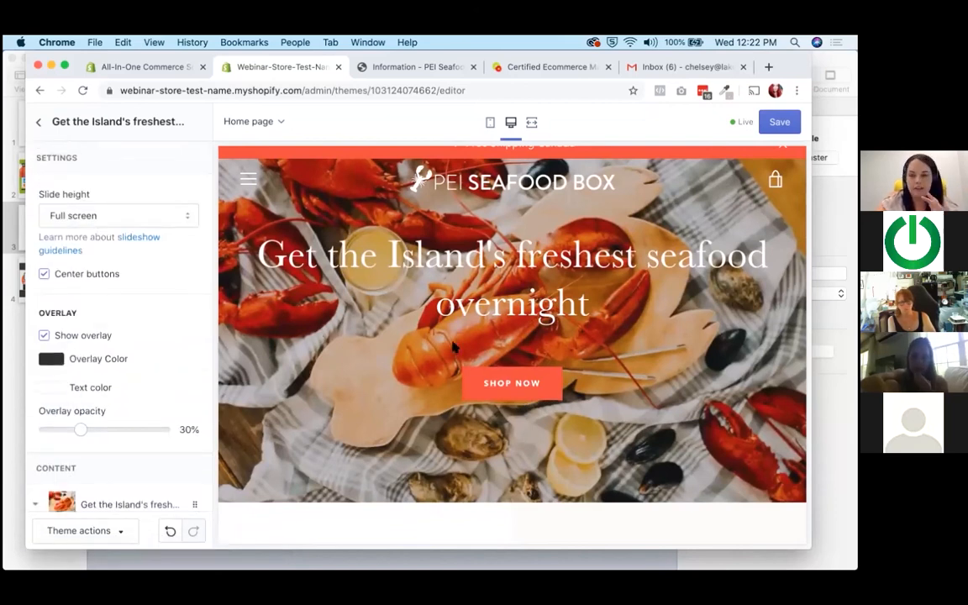
pyautogui.scroll(1, 454, 347)
pyautogui.scroll(1, 454, 347)
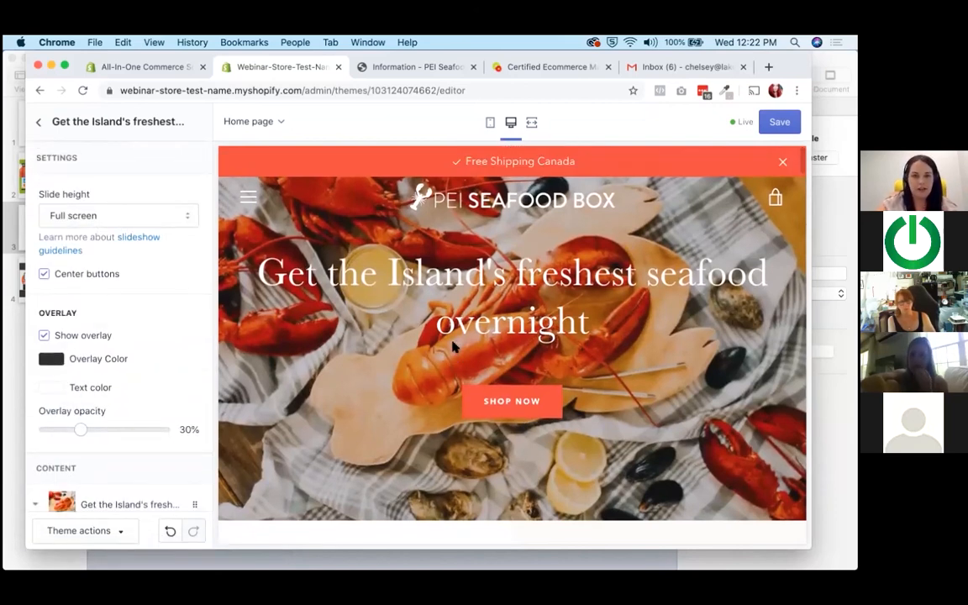
pyautogui.click(37, 126)
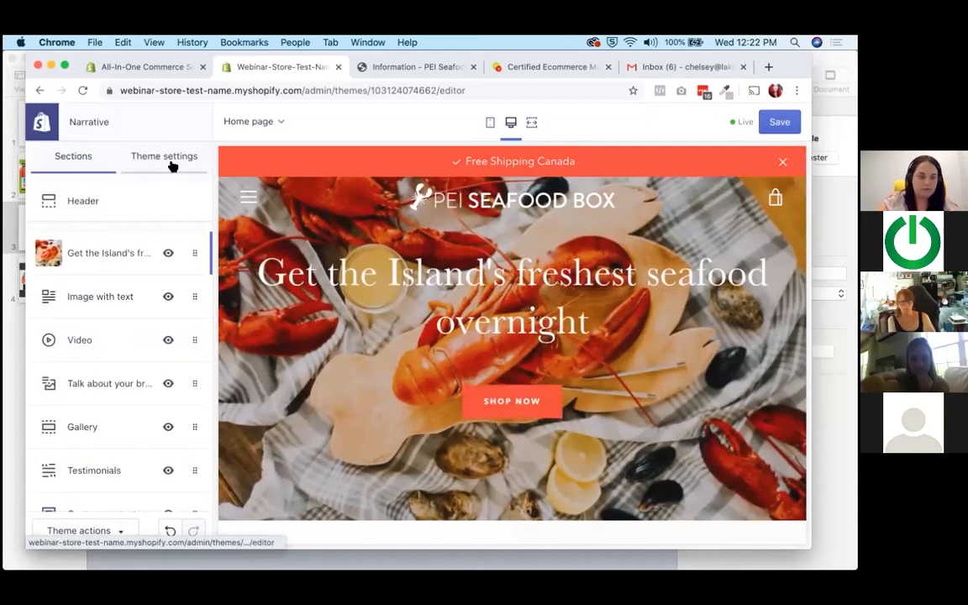
# Change the headings font in the theme's typography settings to Avenir Next Semi Bold.
pyautogui.click(168, 161)
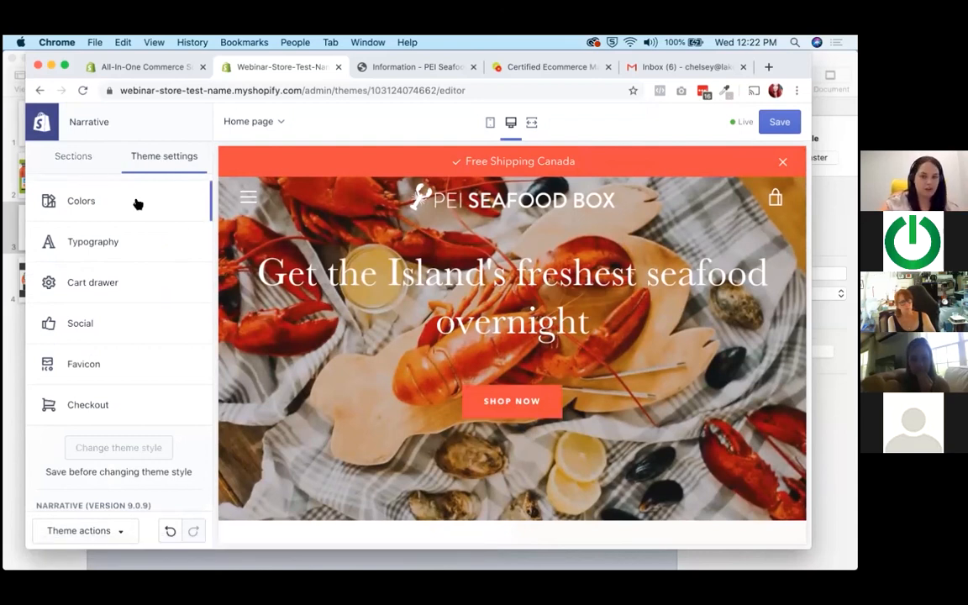
pyautogui.click(151, 249)
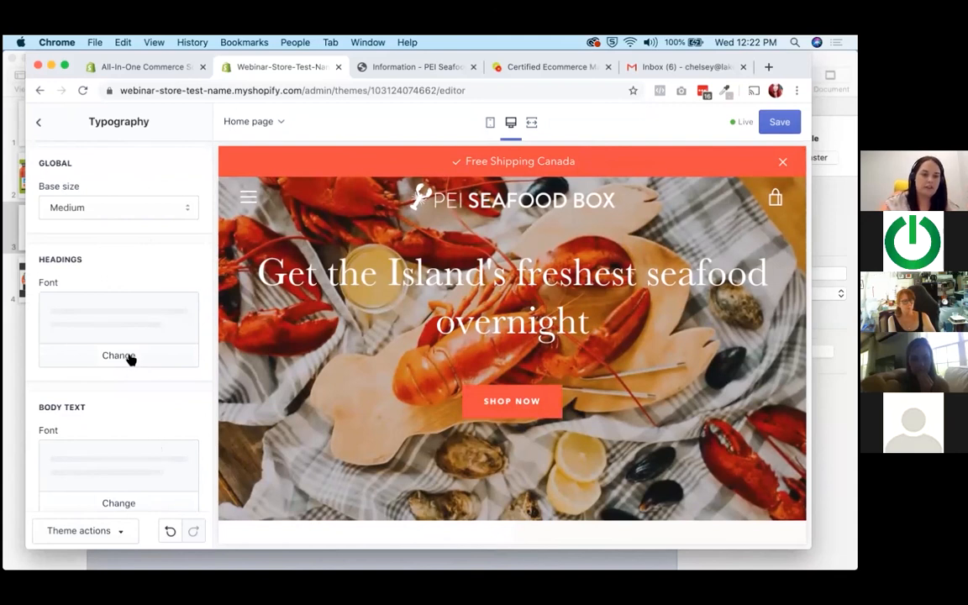
pyautogui.click(130, 360)
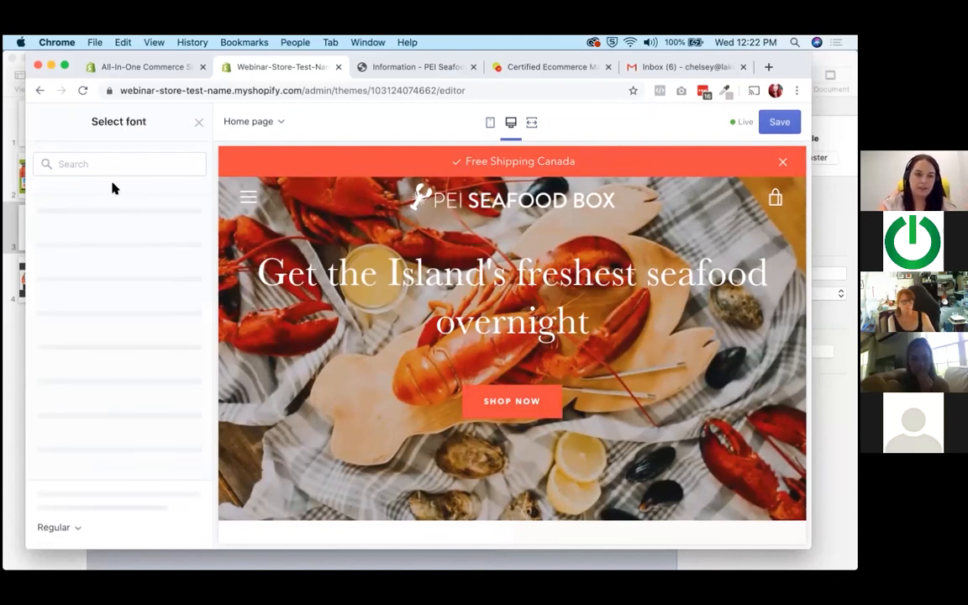
pyautogui.write('avenir')
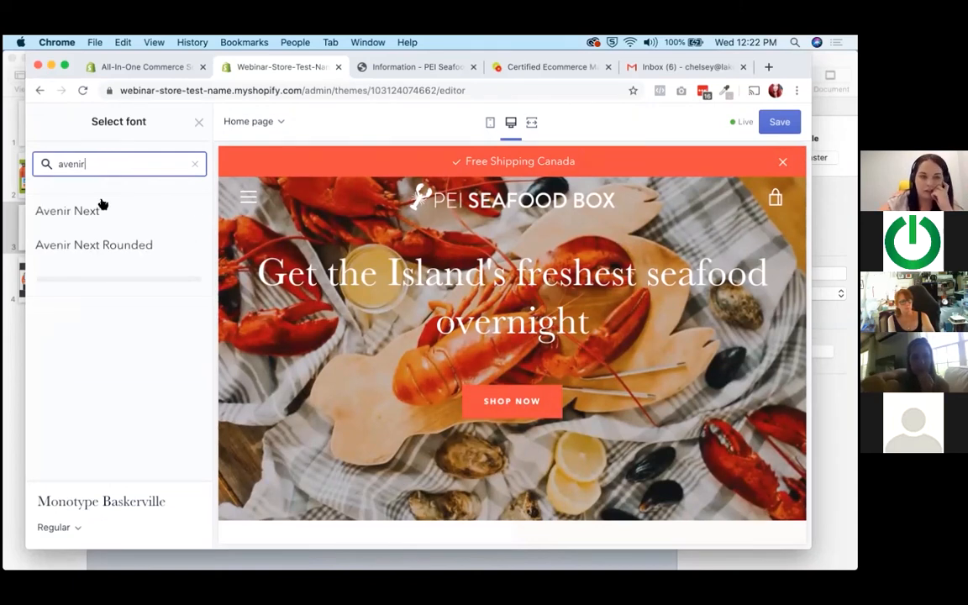
pyautogui.click(99, 211)
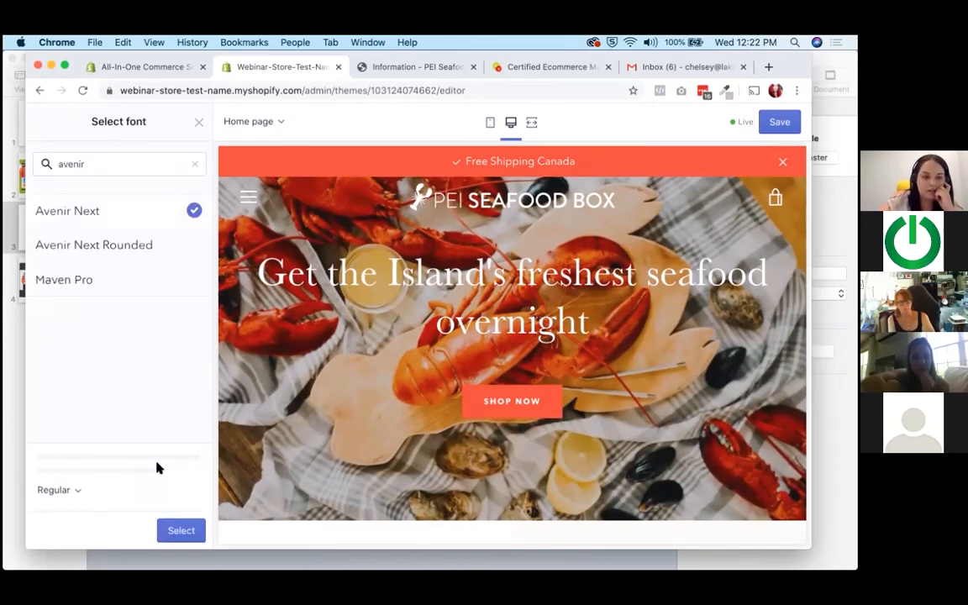
pyautogui.click(77, 492)
pyautogui.scroll(-3, 83, 444)
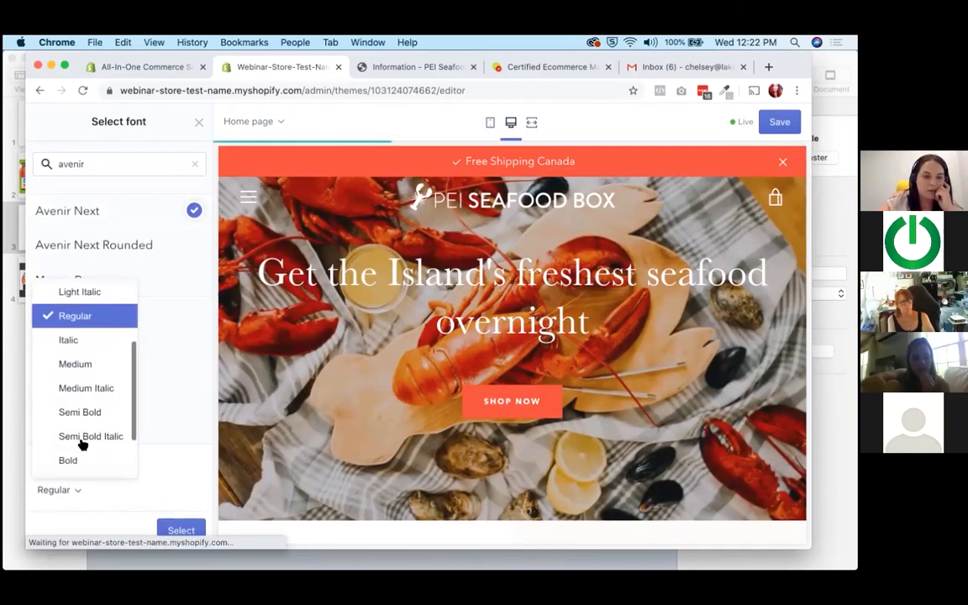
pyautogui.click(87, 406)
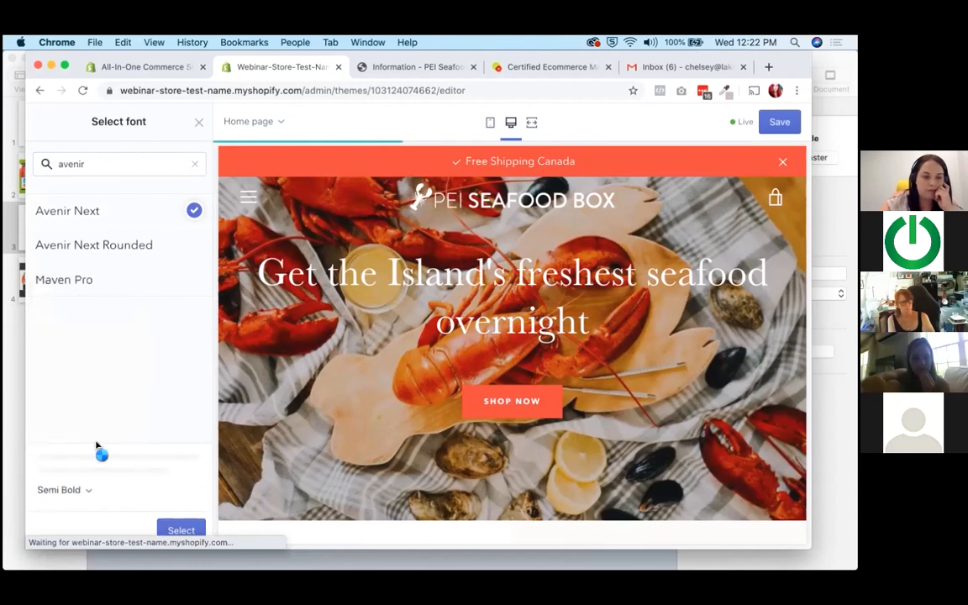
pyautogui.click(180, 531)
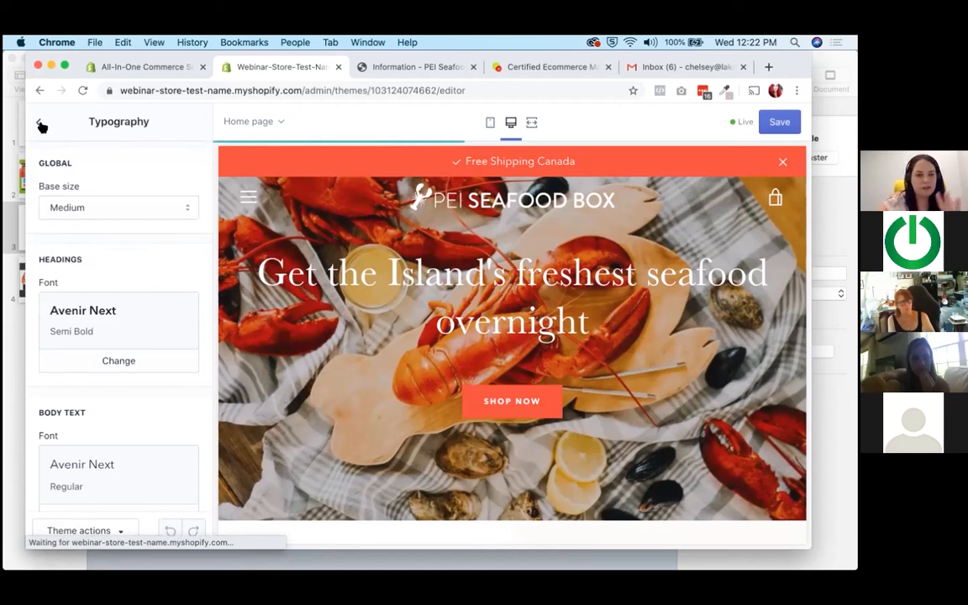
pyautogui.moveTo(390, 272); pyautogui.dragTo(620, 323)
pyautogui.click(619, 324)
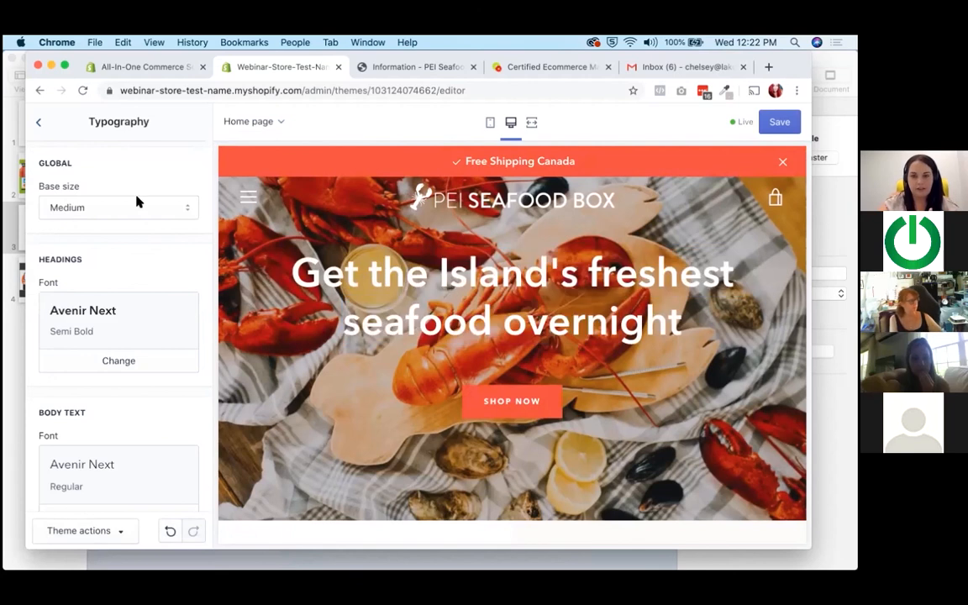
# Look over the theme's color settings and return to the list of theme settings.
pyautogui.click(38, 124)
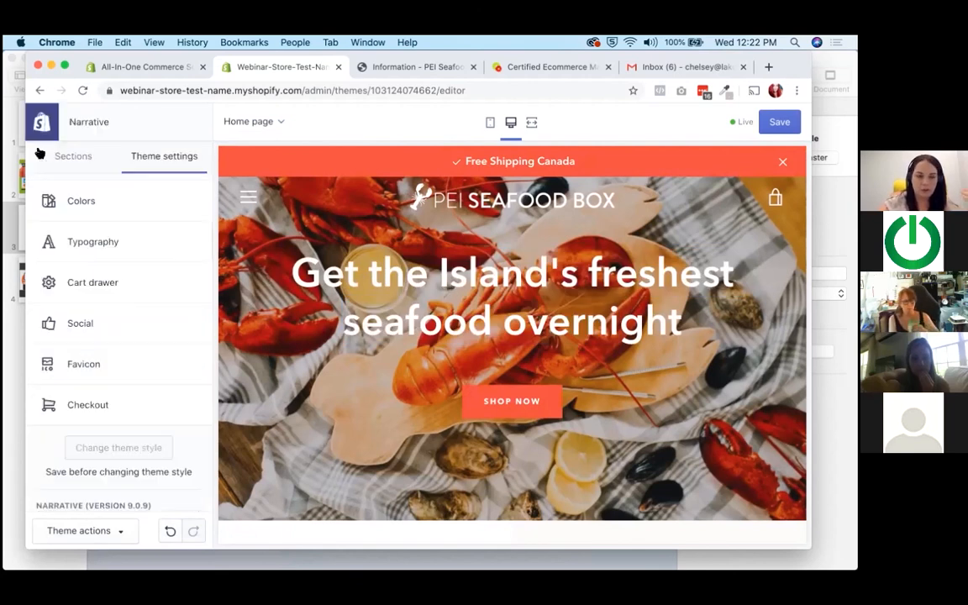
pyautogui.click(94, 203)
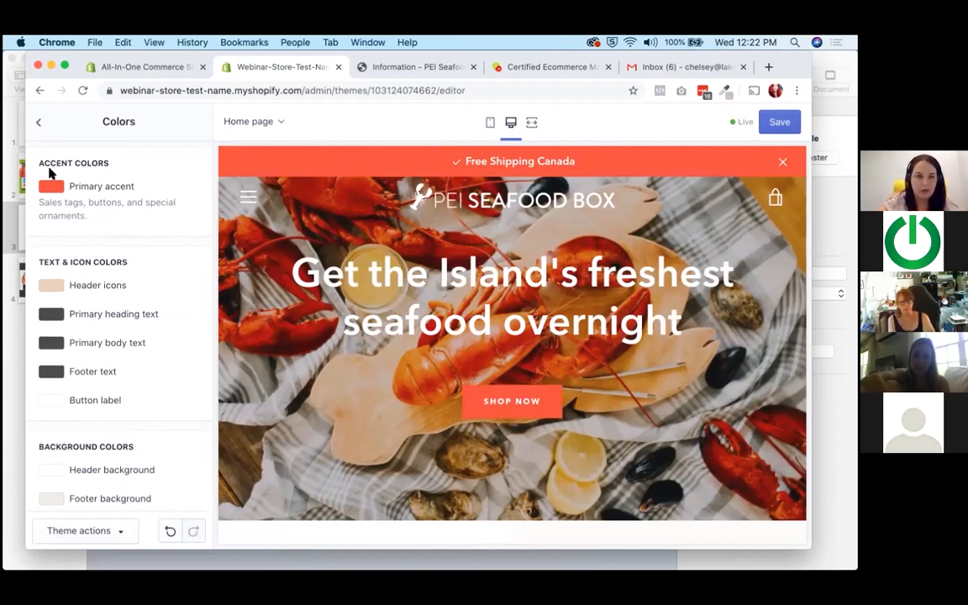
pyautogui.click(38, 122)
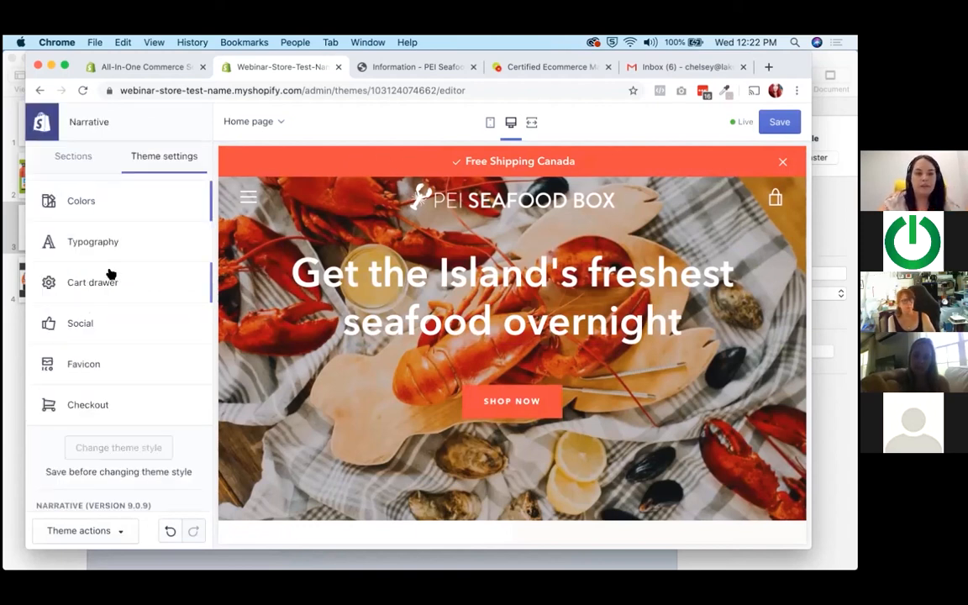
# Remove the Video and Image with text sections from the home page.
pyautogui.click(65, 164)
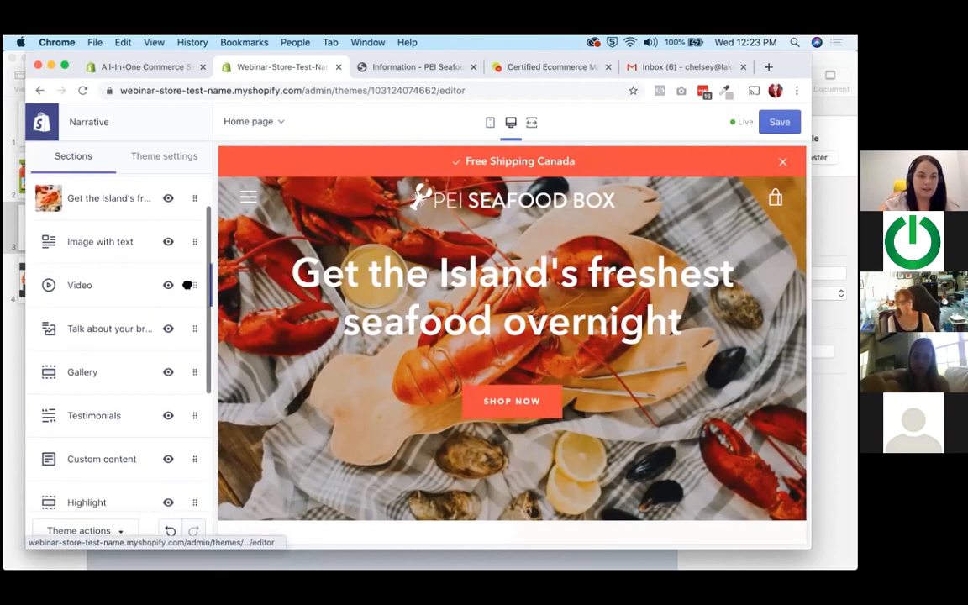
pyautogui.click(118, 296)
pyautogui.scroll(-5, 94, 413)
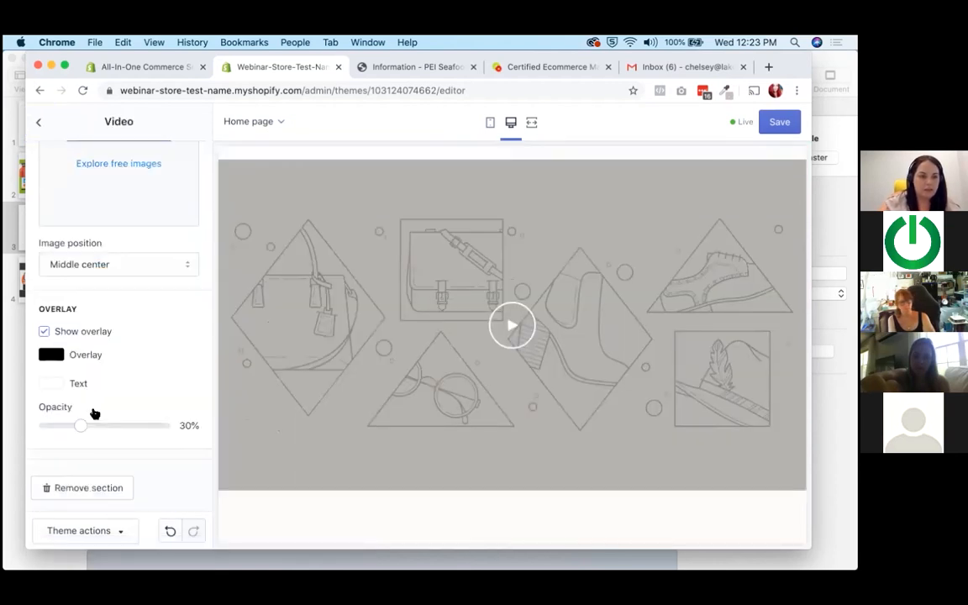
pyautogui.click(74, 487)
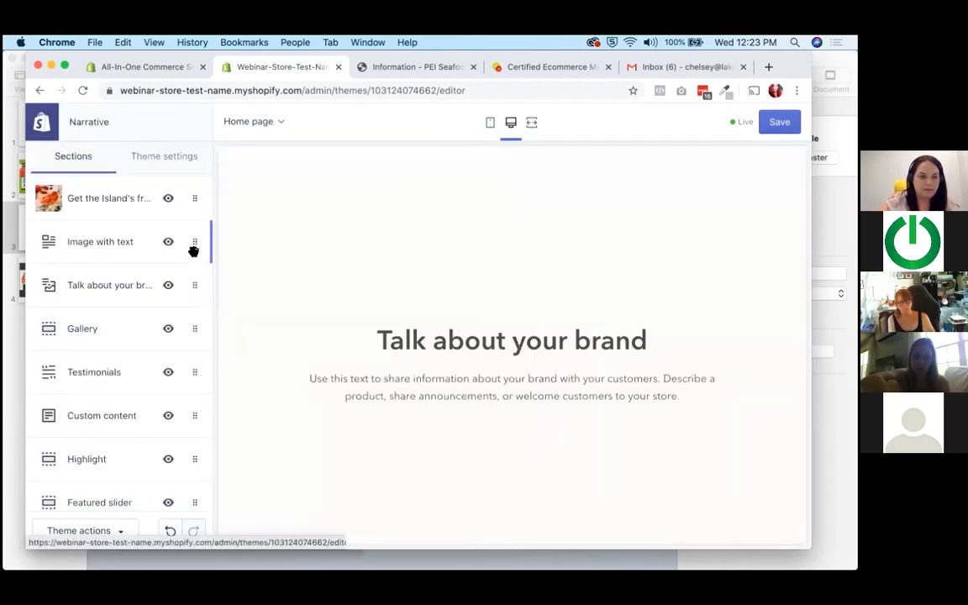
pyautogui.click(100, 243)
pyautogui.scroll(-10, 55, 446)
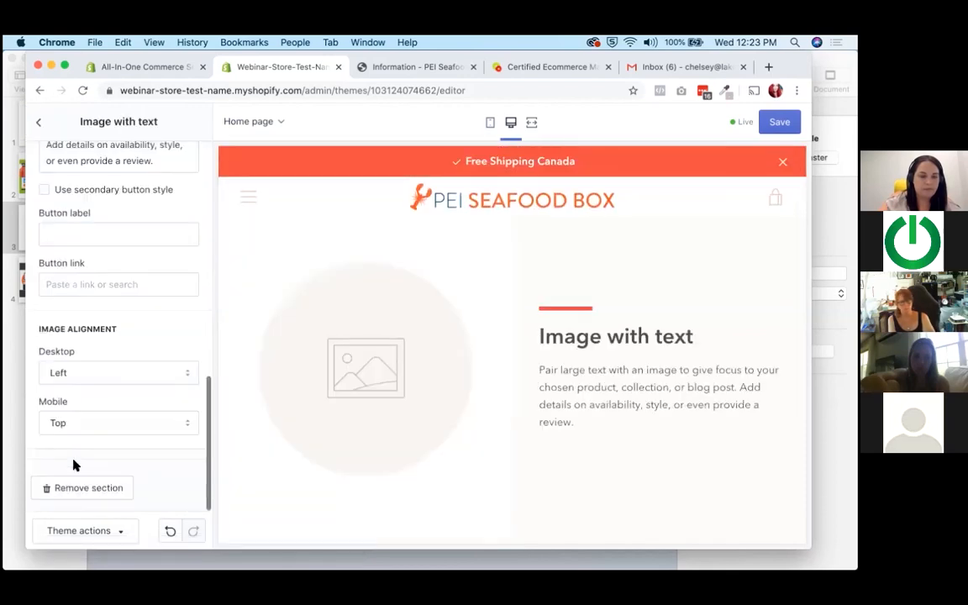
pyautogui.click(72, 482)
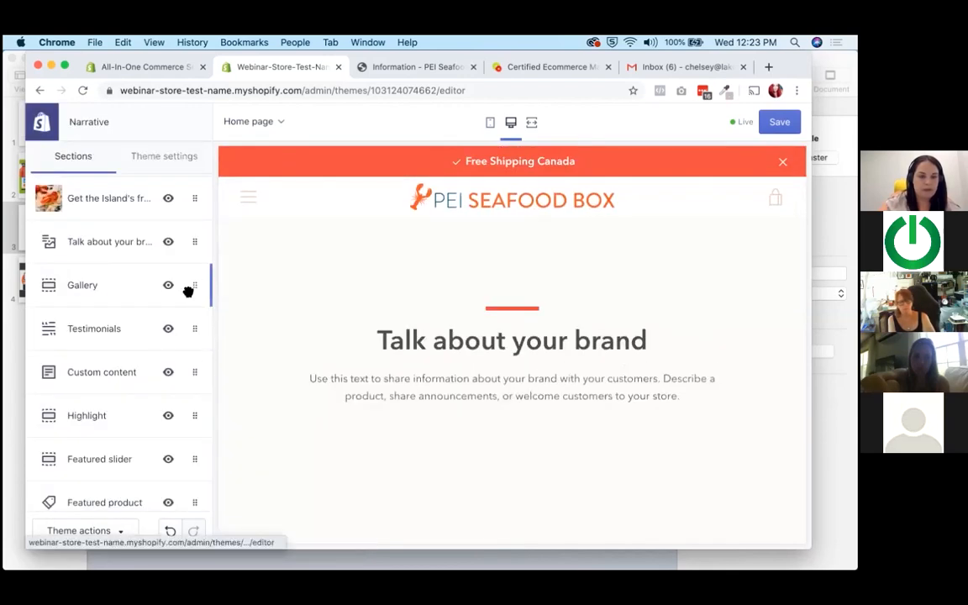
# Remove the Gallery and Testimonials sections from the home page.
pyautogui.click(186, 285)
pyautogui.scroll(-3, 77, 444)
pyautogui.click(82, 489)
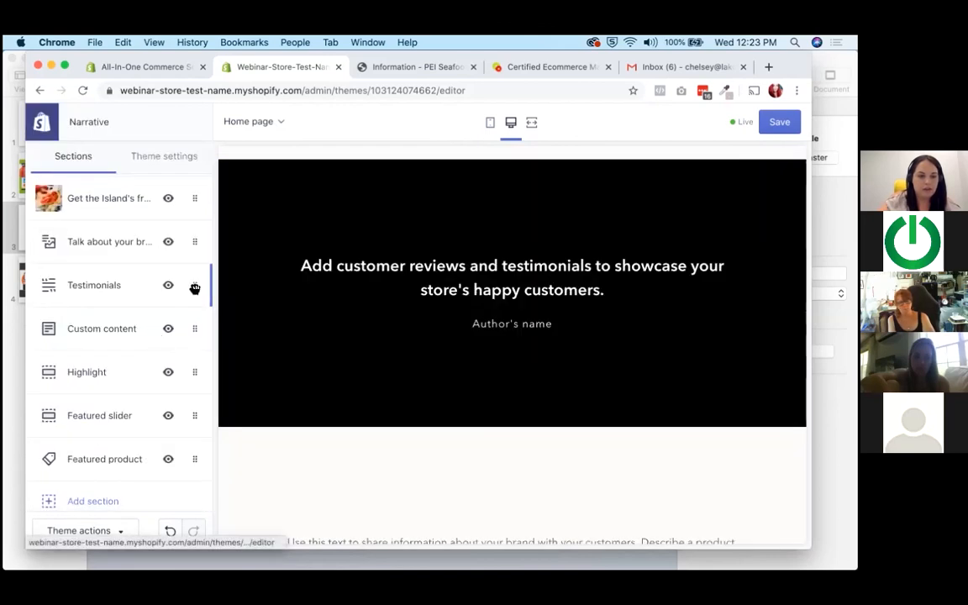
pyautogui.click(194, 289)
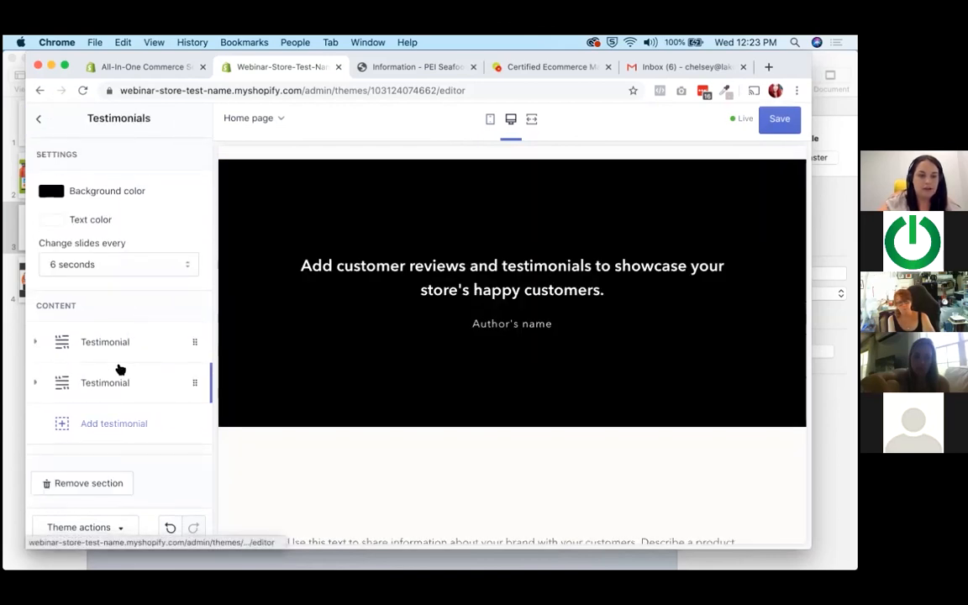
pyautogui.click(84, 484)
# Remove the Highlight and Custom content sections from the home page.
pyautogui.click(194, 329)
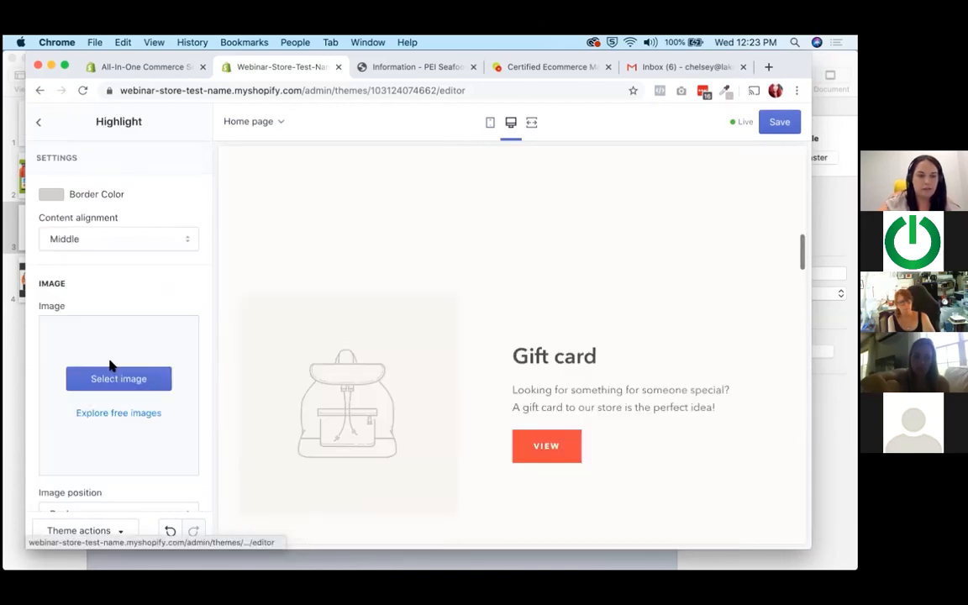
pyautogui.scroll(-5, 95, 417)
pyautogui.click(81, 487)
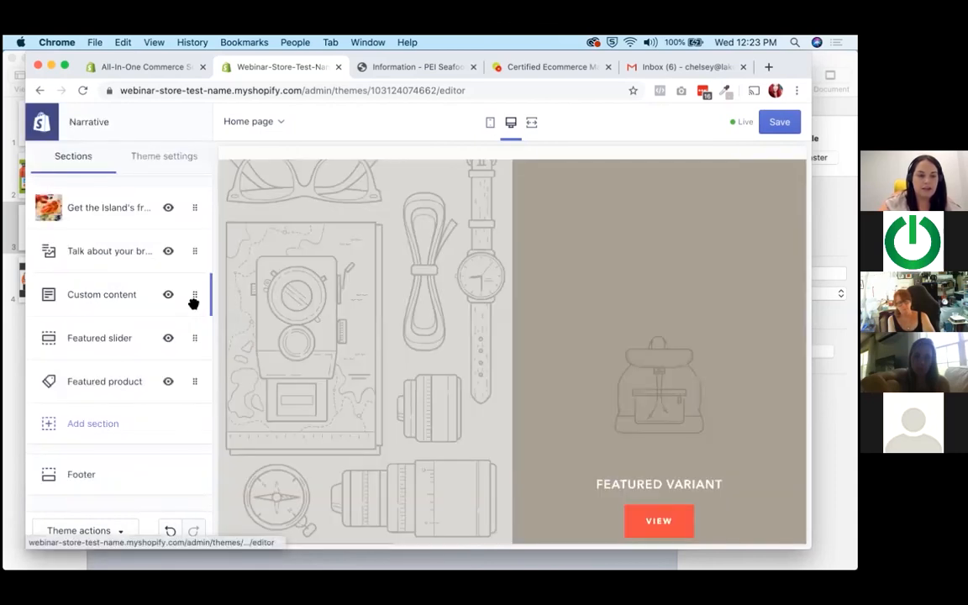
pyautogui.click(194, 294)
pyautogui.click(73, 494)
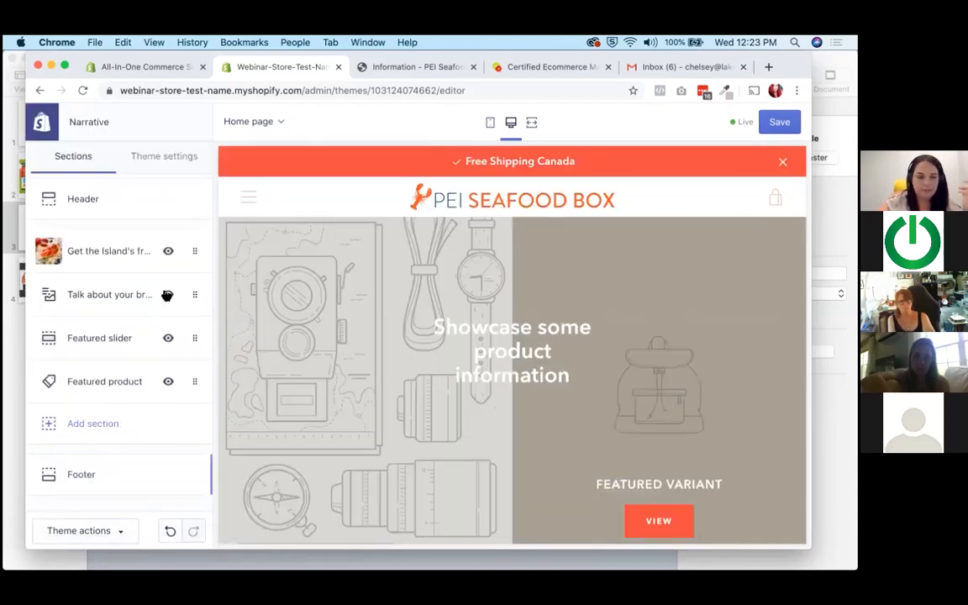
# Remove the Featured slider and Featured product sections from the home page.
pyautogui.click(195, 338)
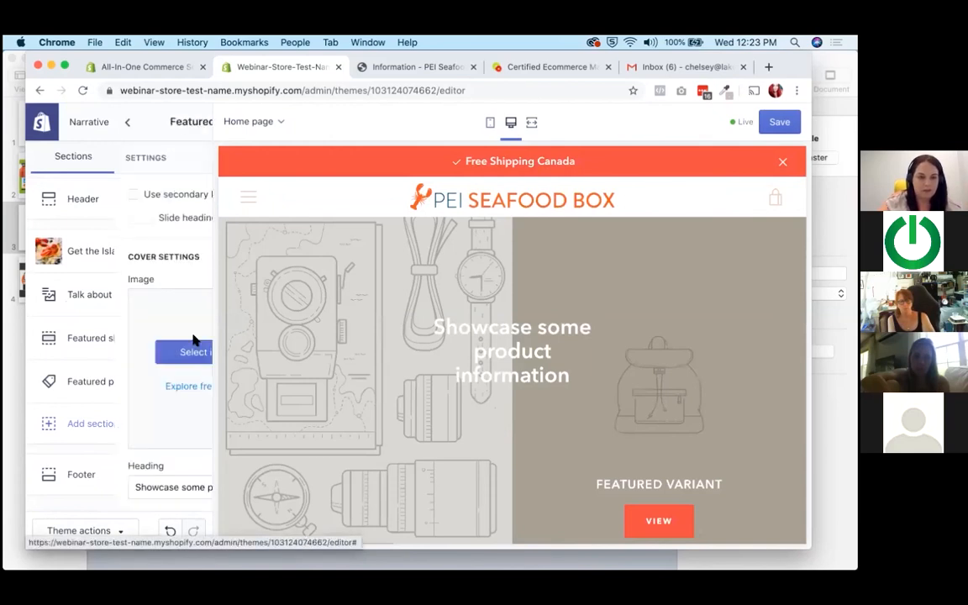
pyautogui.scroll(-10, 130, 389)
pyautogui.scroll(-4, 81, 463)
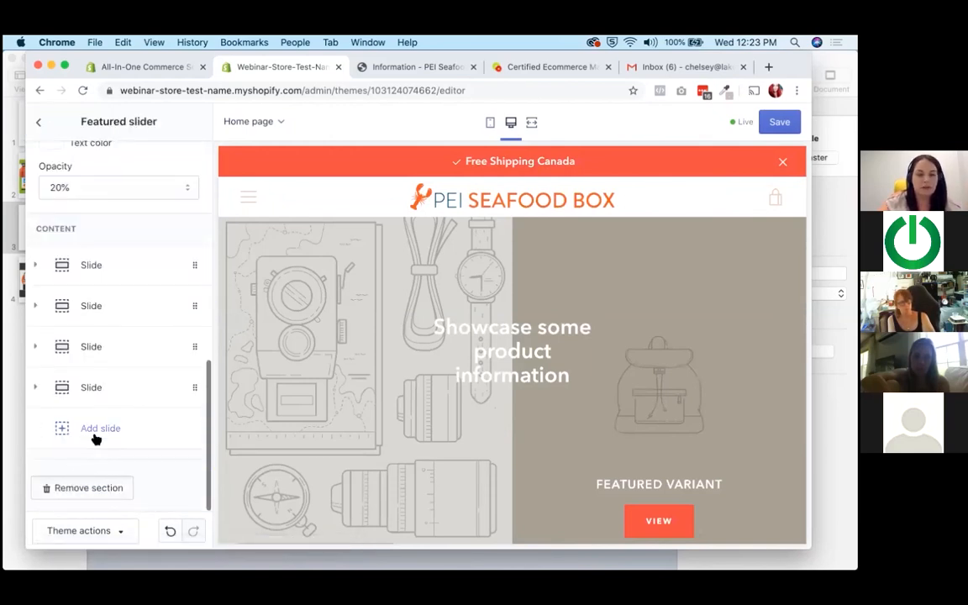
pyautogui.click(78, 487)
pyautogui.click(189, 340)
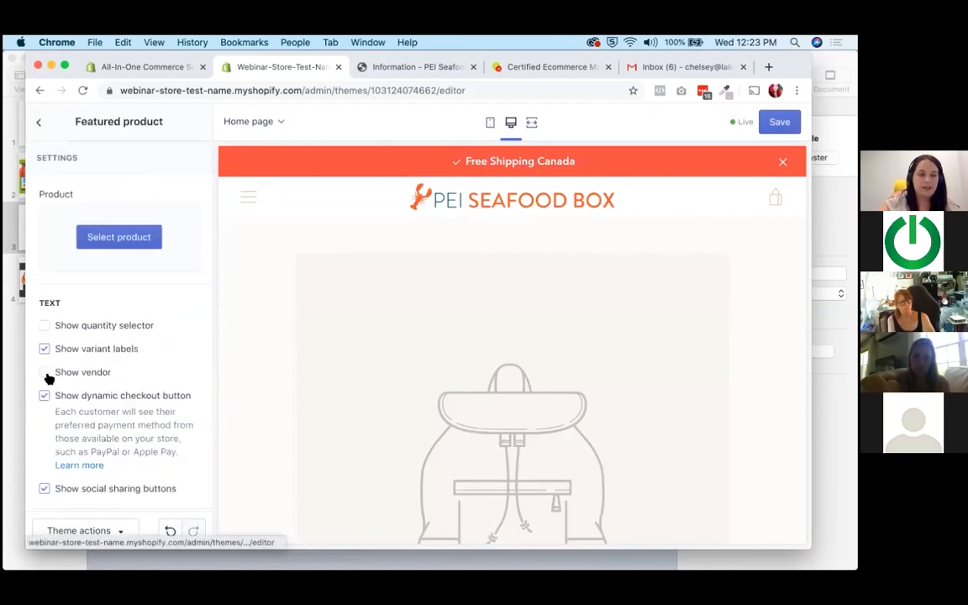
pyautogui.scroll(-5, 46, 378)
pyautogui.click(67, 484)
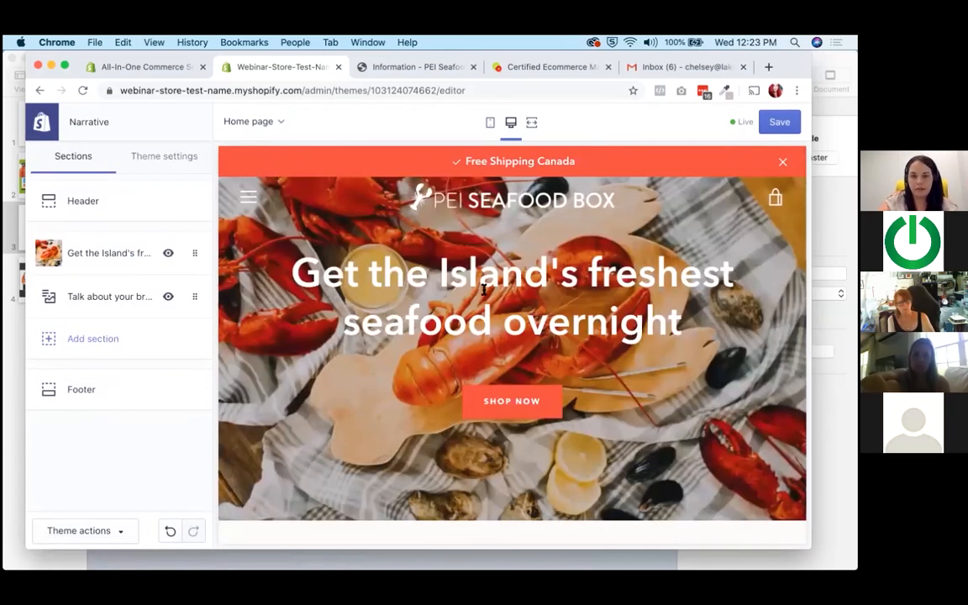
# Examine the rest of the home page preview, including the "Talk about your brand" heading and text.
pyautogui.scroll(-2, 488, 284)
pyautogui.scroll(-5, 488, 284)
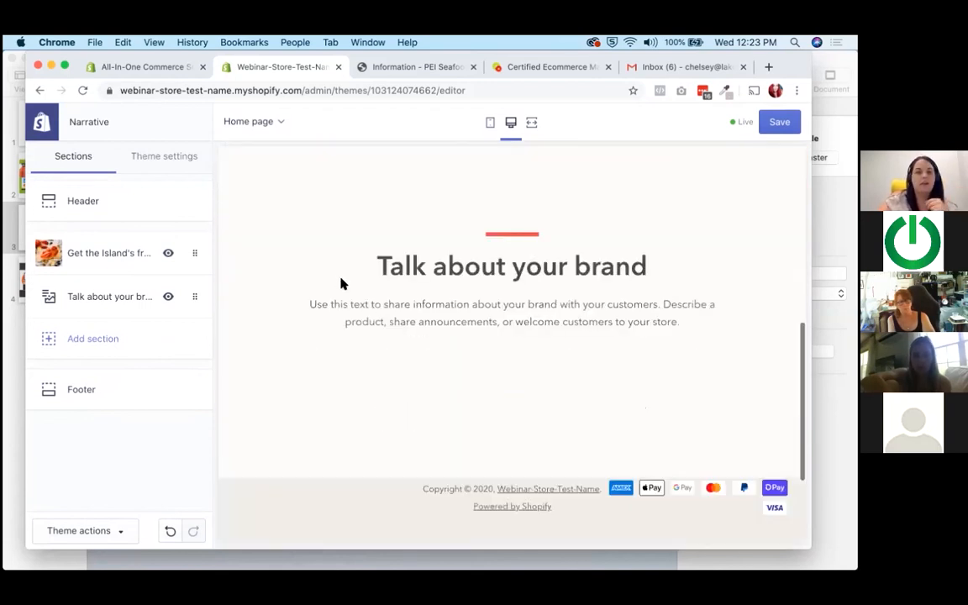
pyautogui.moveTo(372, 264); pyautogui.dragTo(592, 296)
pyautogui.click(589, 298)
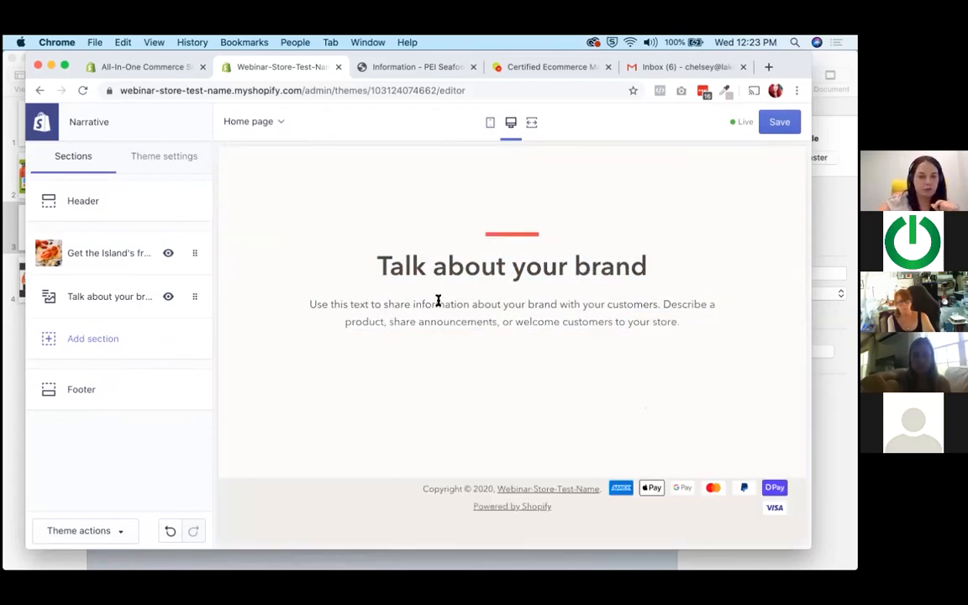
pyautogui.moveTo(378, 267); pyautogui.dragTo(568, 267)
pyautogui.click(289, 253)
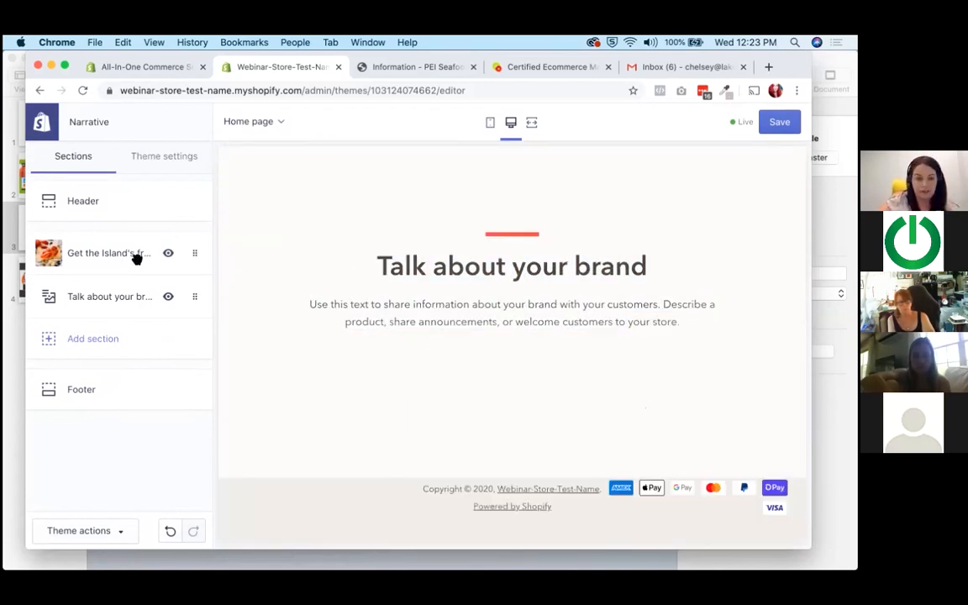
# Preview a Featured collection section on the home page, add it and save the theme changes.
pyautogui.click(86, 343)
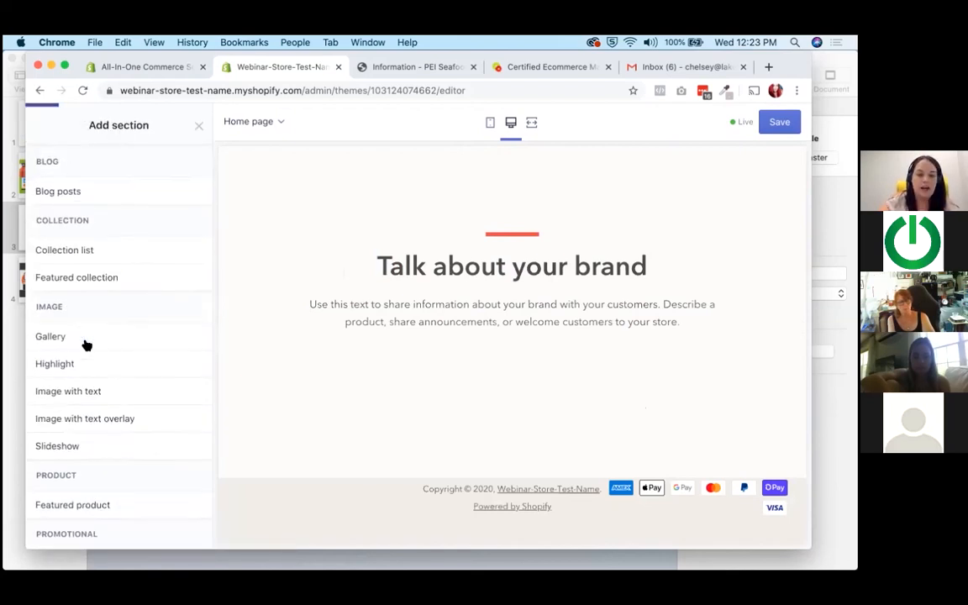
pyautogui.click(123, 274)
pyautogui.scroll(-5, 485, 292)
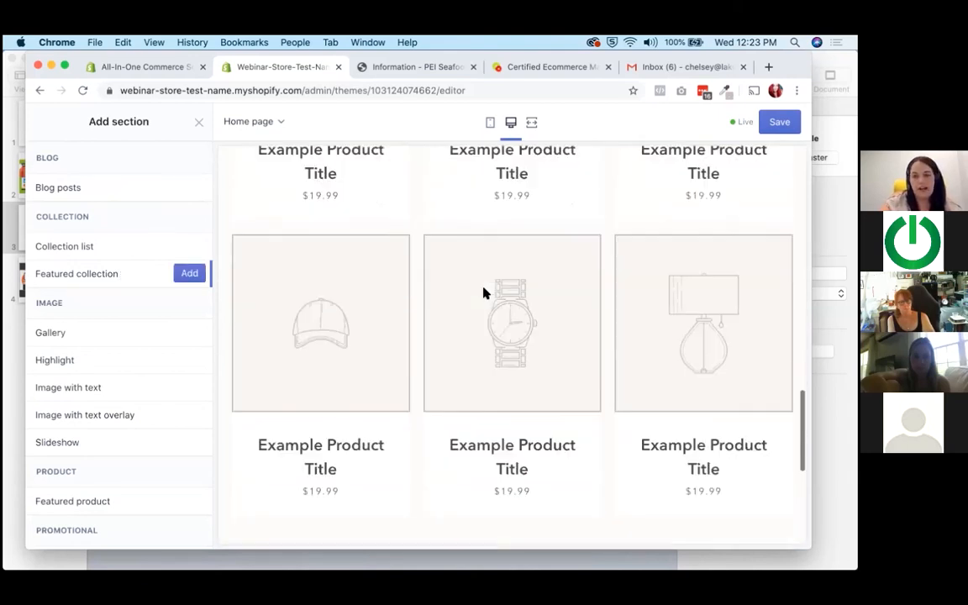
pyautogui.scroll(5, 486, 294)
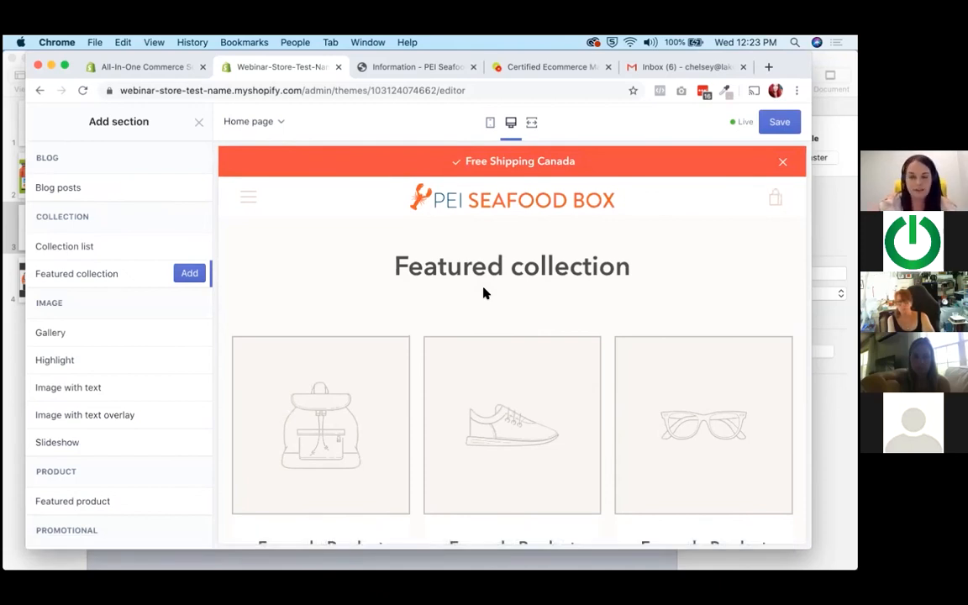
pyautogui.scroll(5, 483, 293)
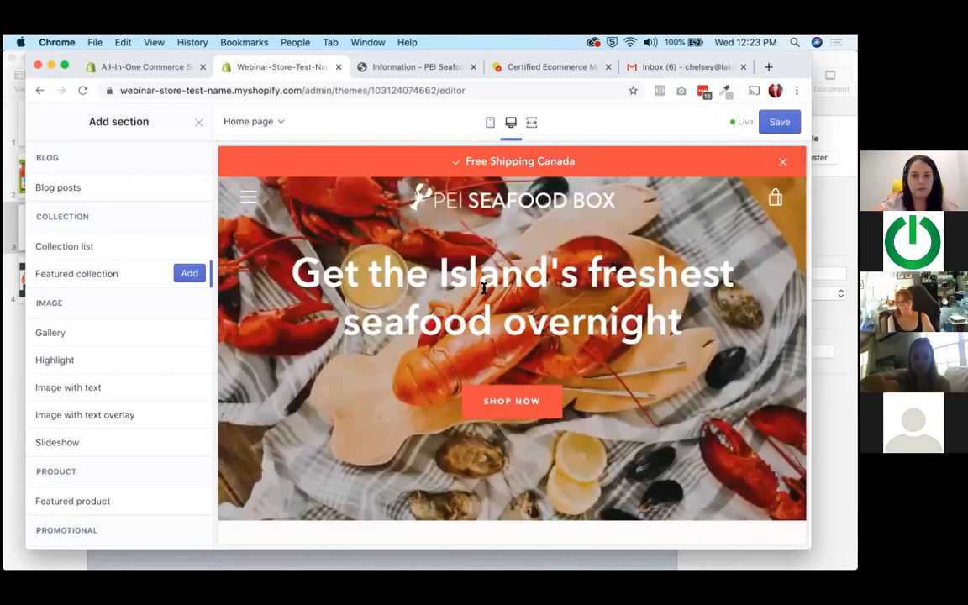
pyautogui.scroll(-3, 483, 289)
pyautogui.scroll(3, 483, 288)
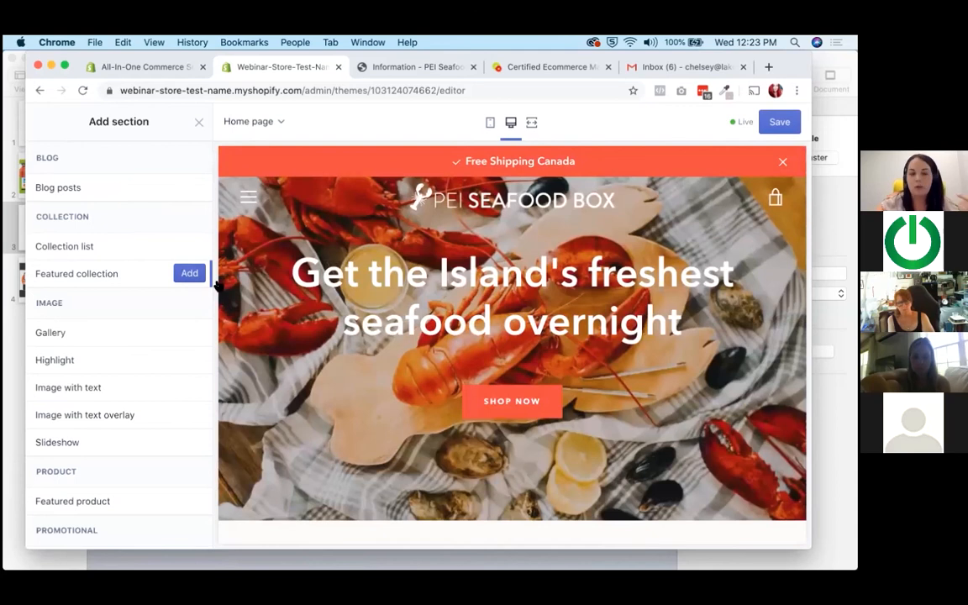
pyautogui.scroll(-5, 378, 344)
pyautogui.scroll(-8, 377, 344)
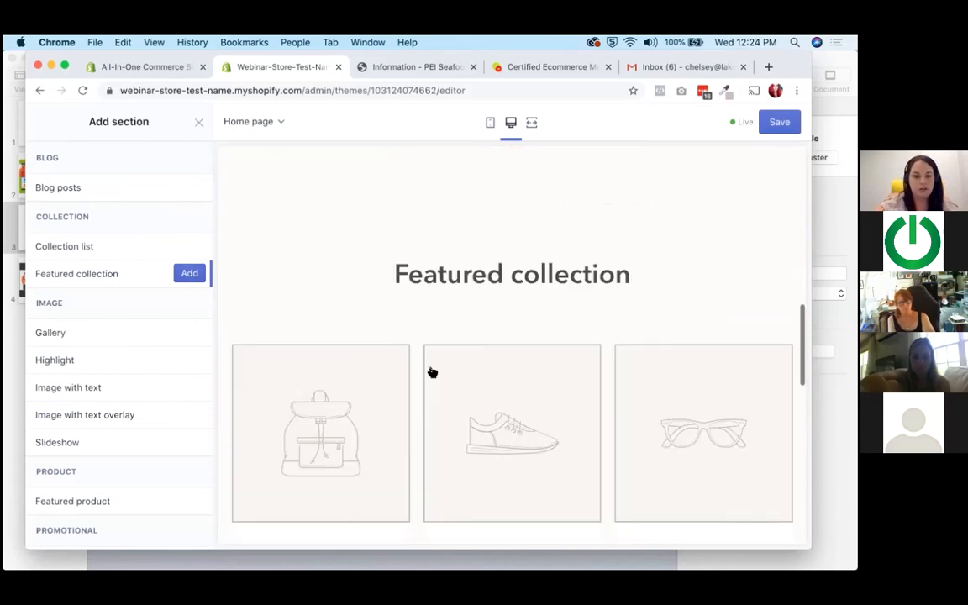
pyautogui.click(190, 273)
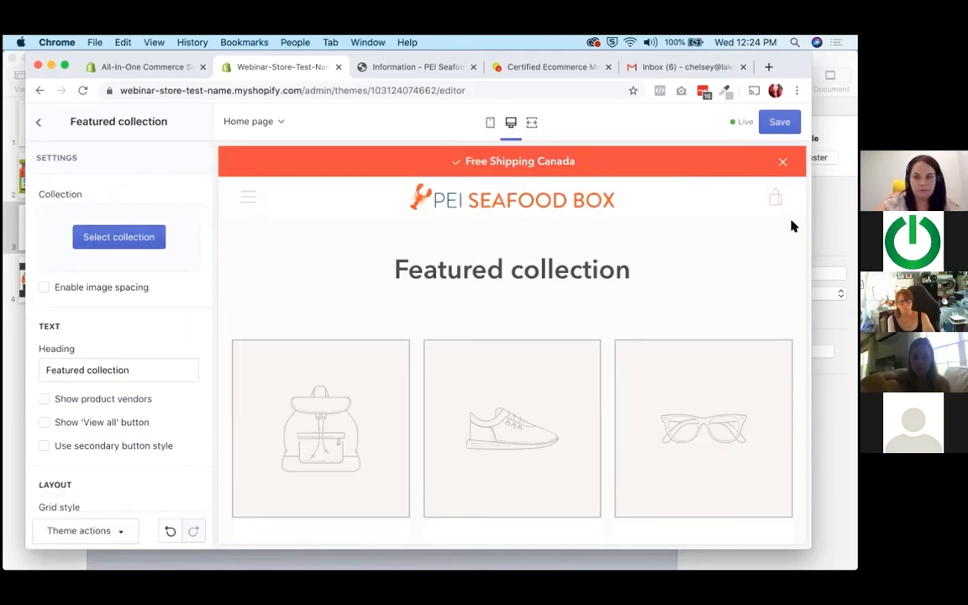
pyautogui.click(788, 128)
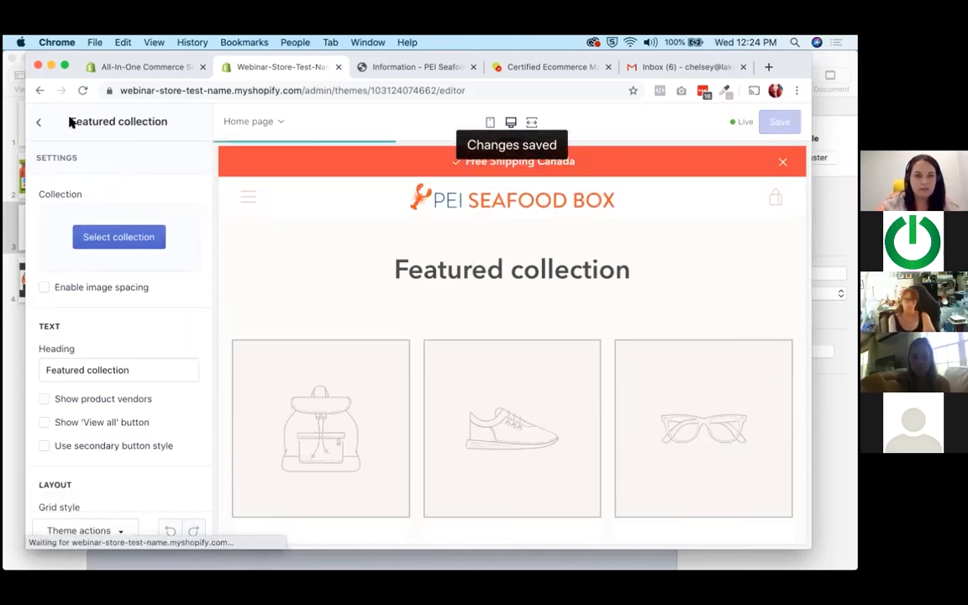
# Leave the theme editor, go to the store's products and start adding a new product.
pyautogui.click(40, 124)
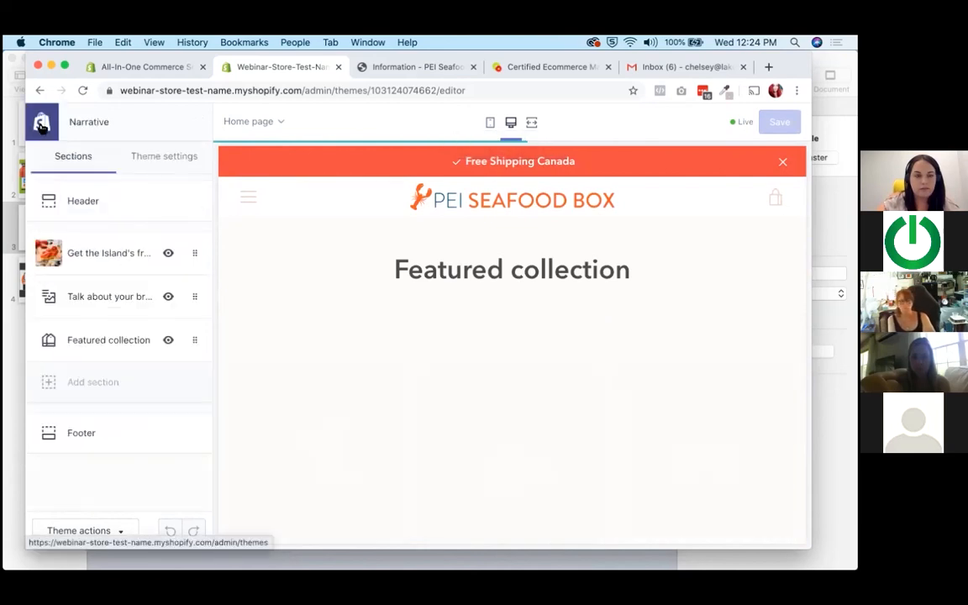
pyautogui.click(40, 124)
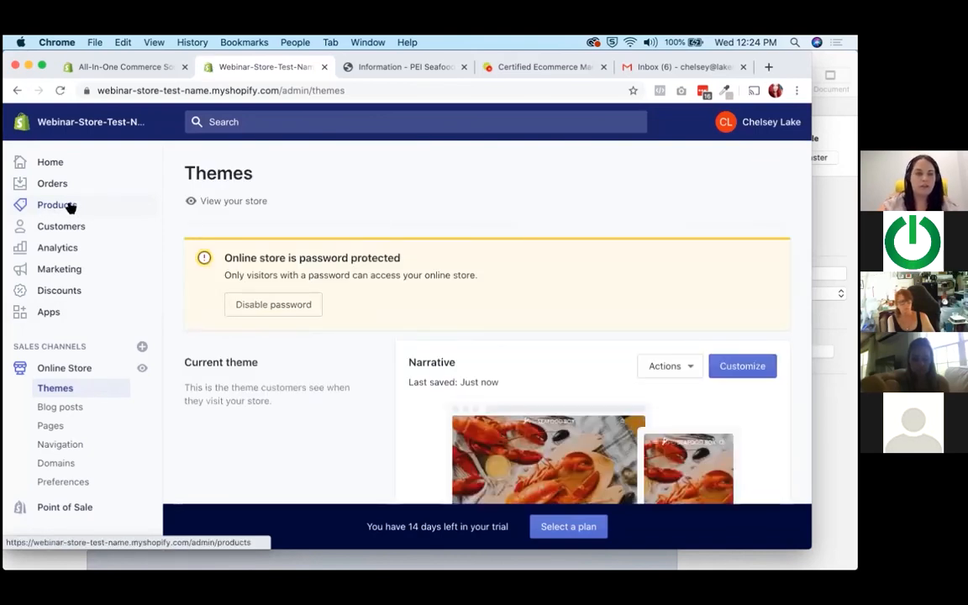
pyautogui.click(69, 206)
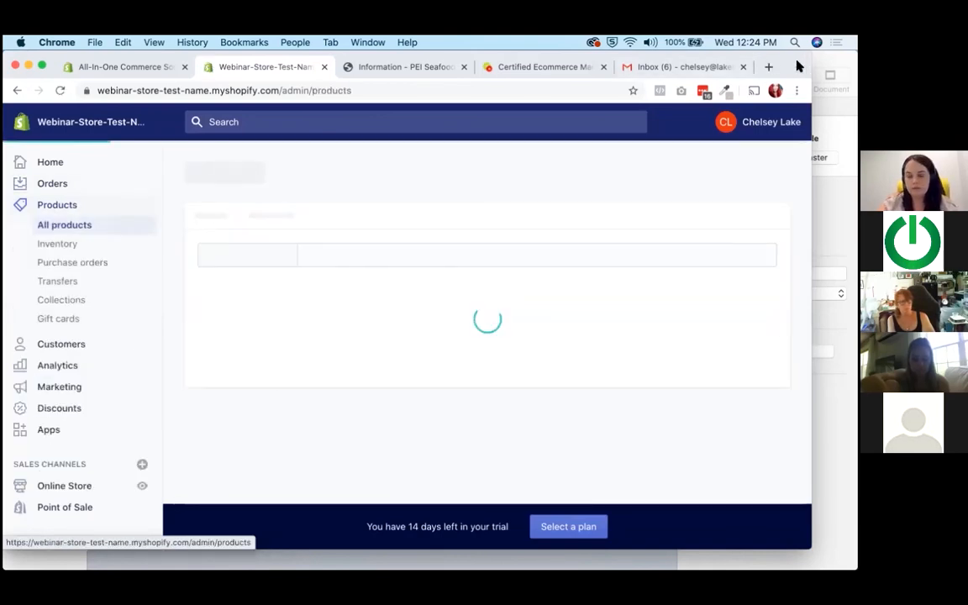
pyautogui.moveTo(798, 63); pyautogui.dragTo(824, 64)
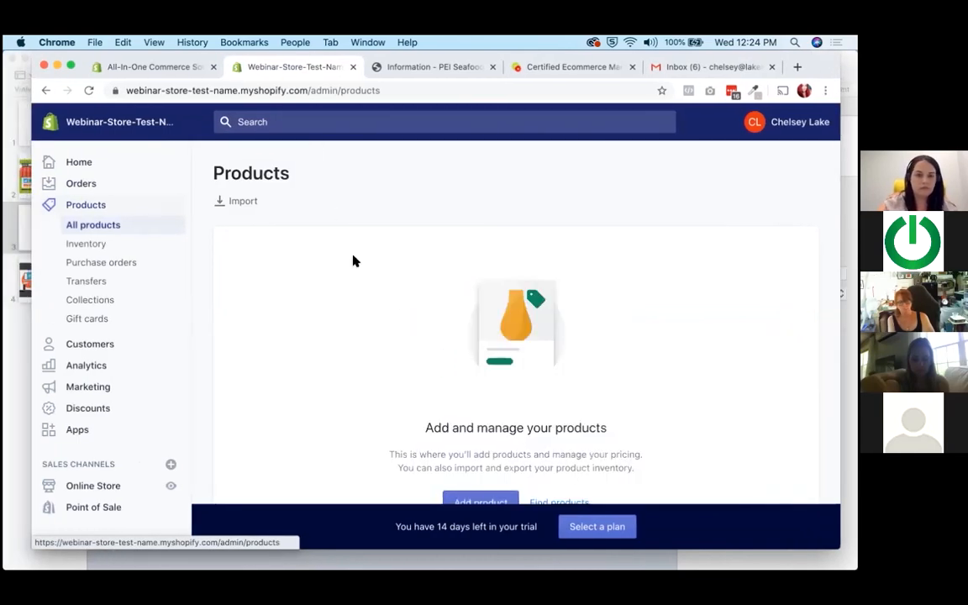
pyautogui.scroll(-3, 353, 260)
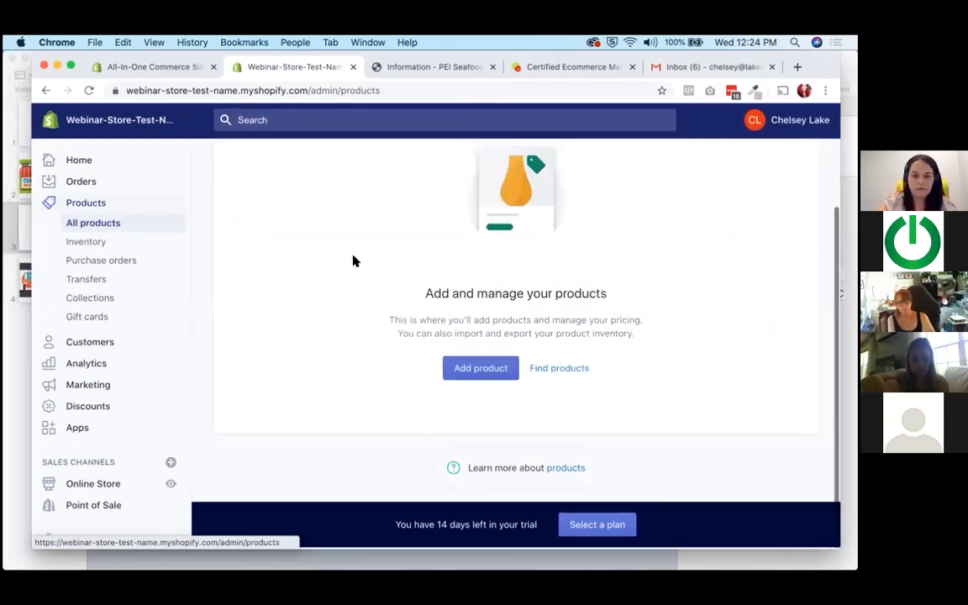
pyautogui.click(486, 372)
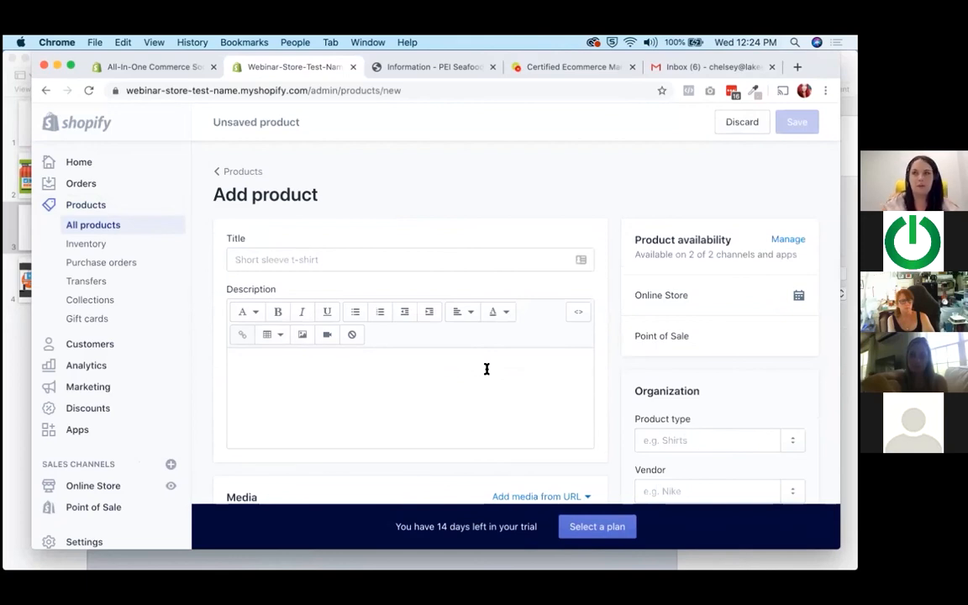
# Title the new product "Lobster Lover 6 Pack".
pyautogui.click(395, 259)
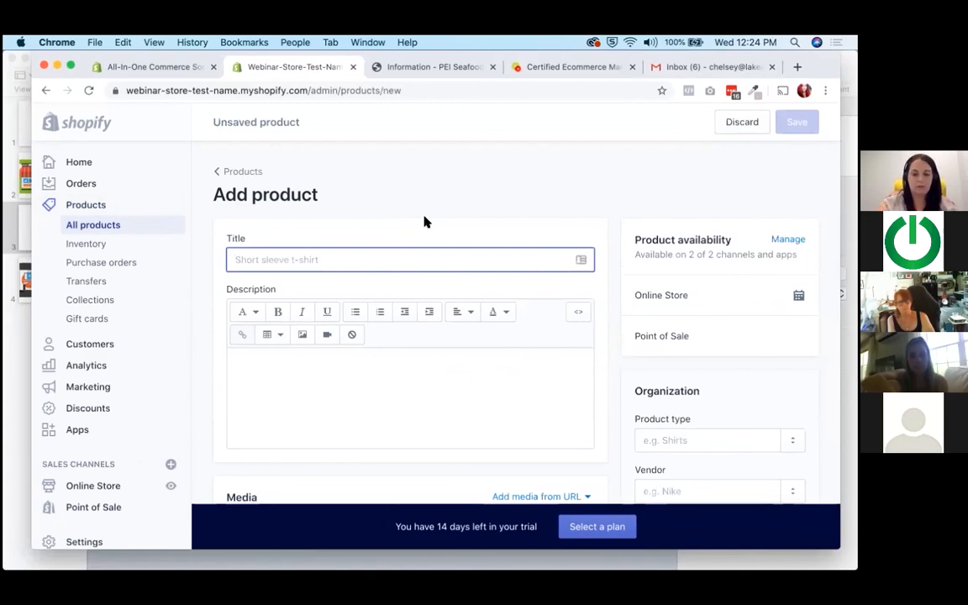
pyautogui.write('Lobster Love')
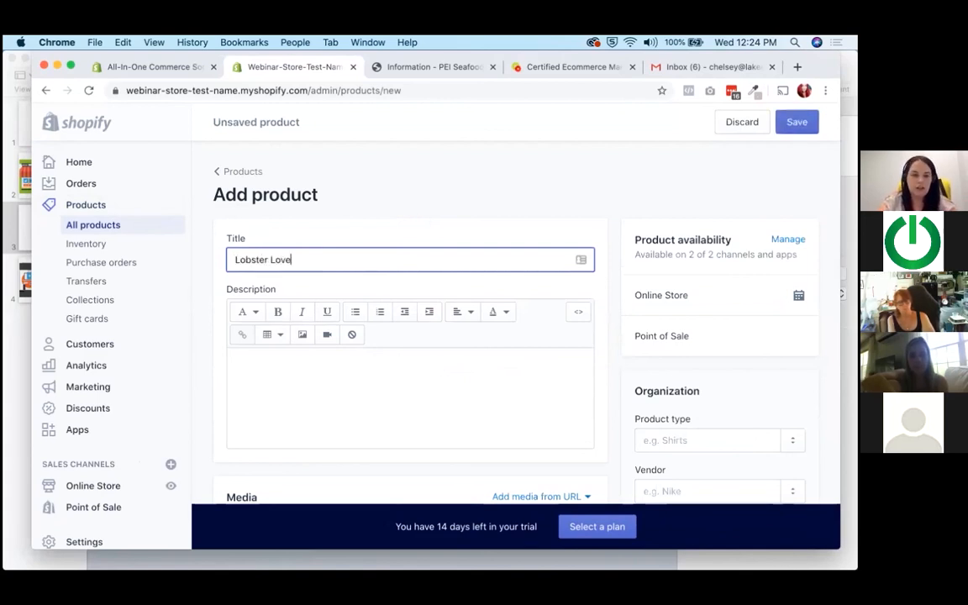
pyautogui.write('r 6 Pack')
# Write the product description as three lines: "6 - 1.25 lb lobsters", "Materials: Lobster" and "From PEI".
pyautogui.click(332, 388)
pyautogui.scroll(-2, 332, 387)
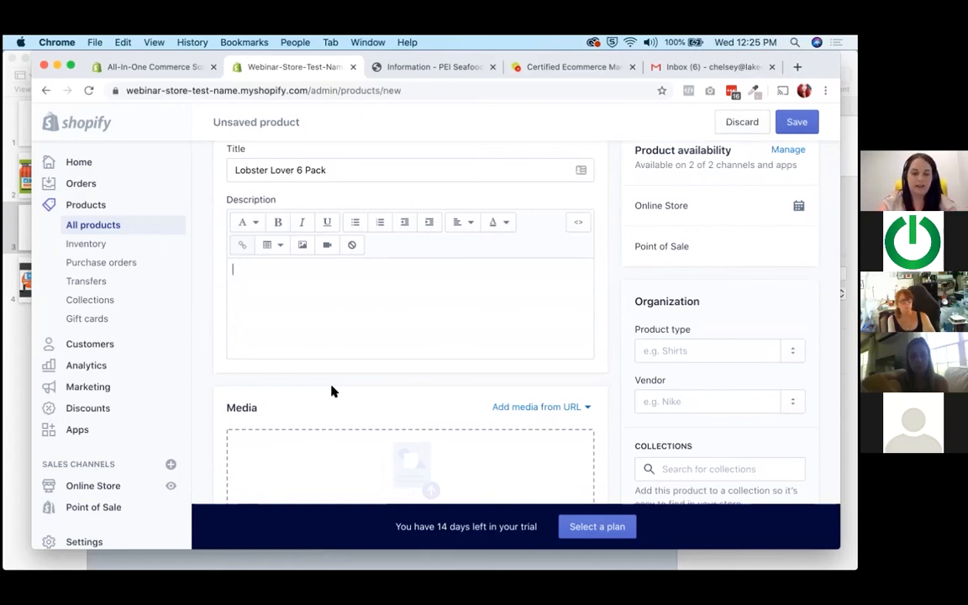
pyautogui.write('6')
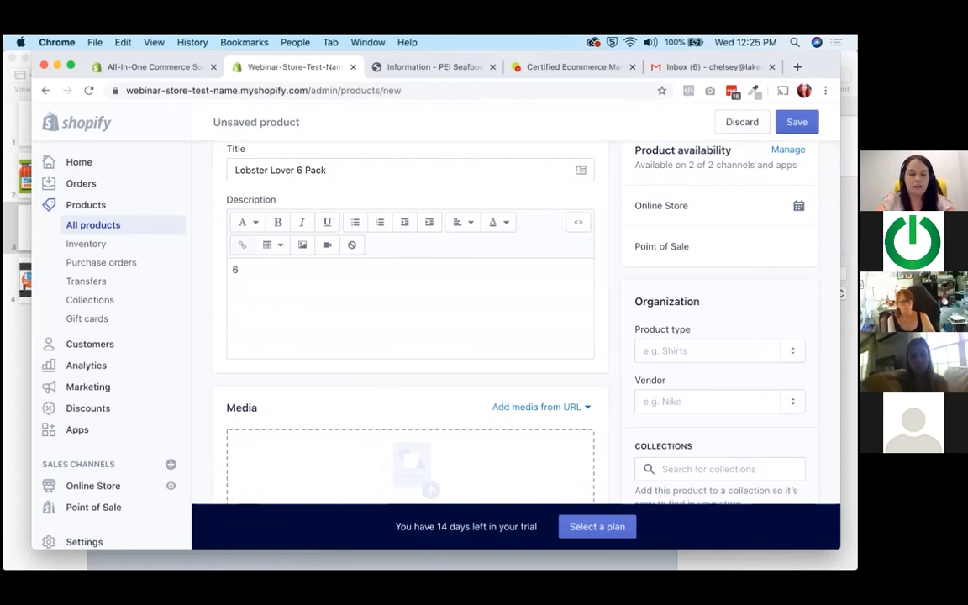
pyautogui.write(' - 1.25 lb lobsters')
pyautogui.press('Return')
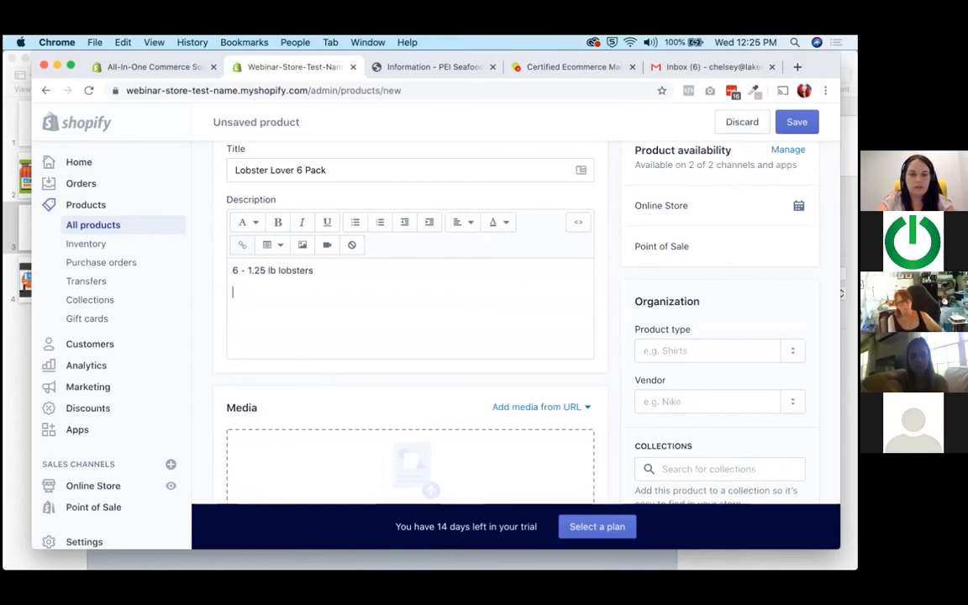
pyautogui.write('Materials: Lobe')
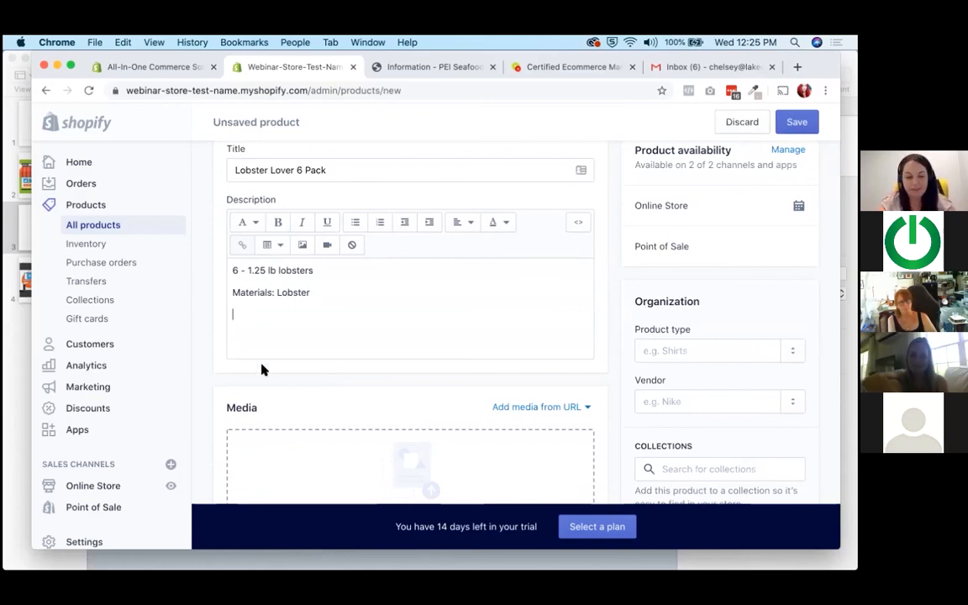
pyautogui.write('From PEI')
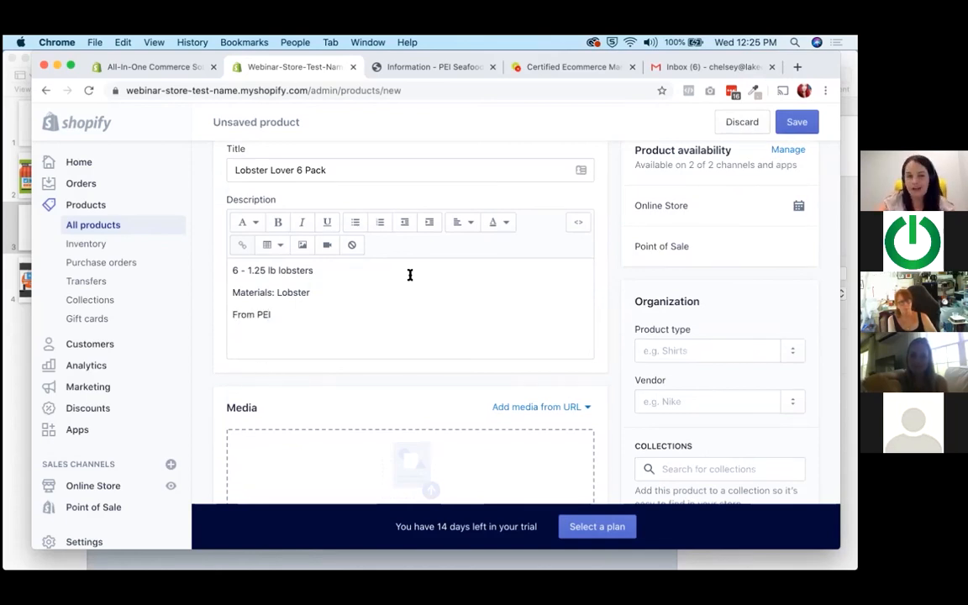
# Upload the image Half_Lobster_Lovers.jpg from the Desktop folder as the product's media.
pyautogui.scroll(3, 393, 295)
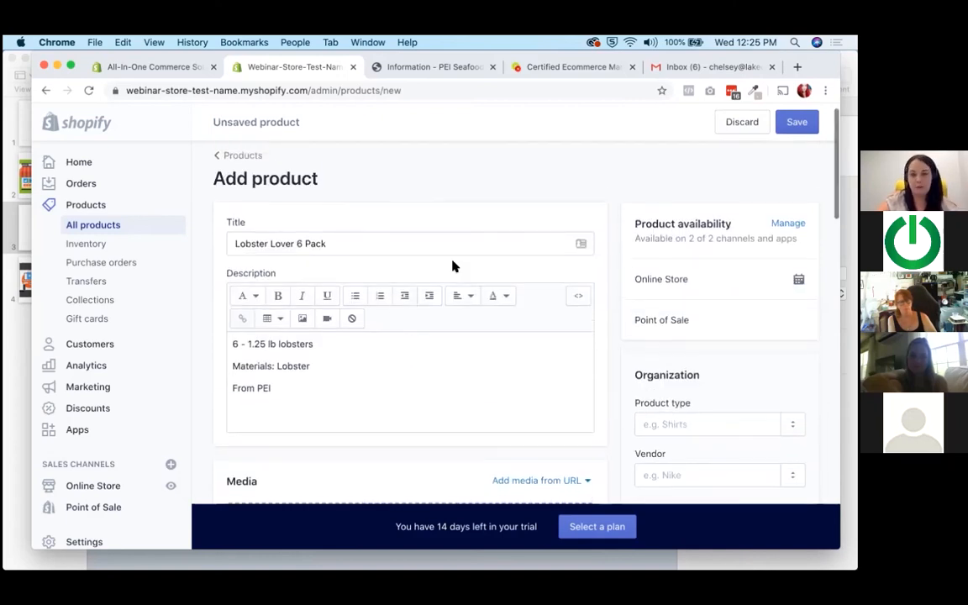
pyautogui.scroll(-8, 453, 267)
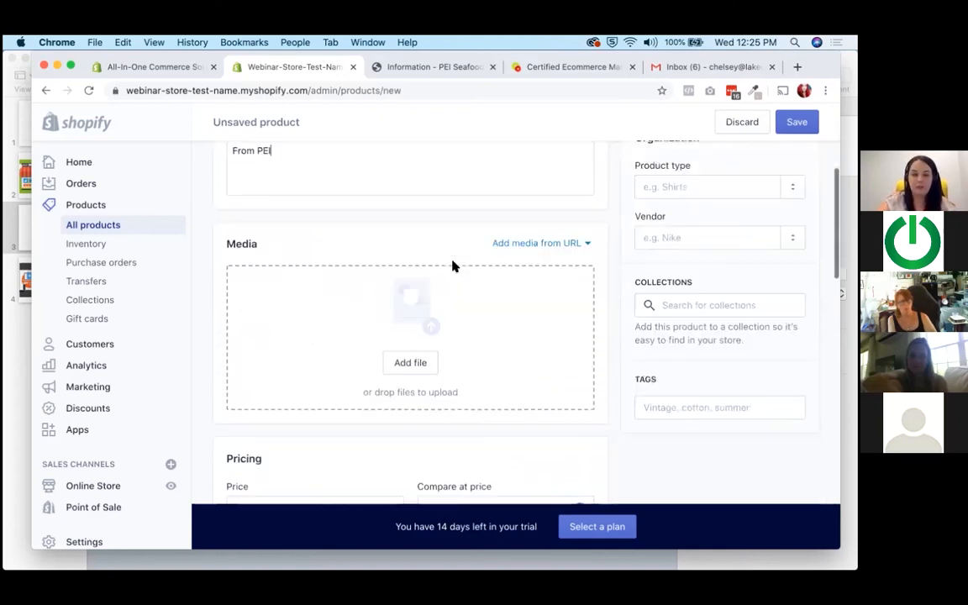
pyautogui.scroll(-1, 452, 267)
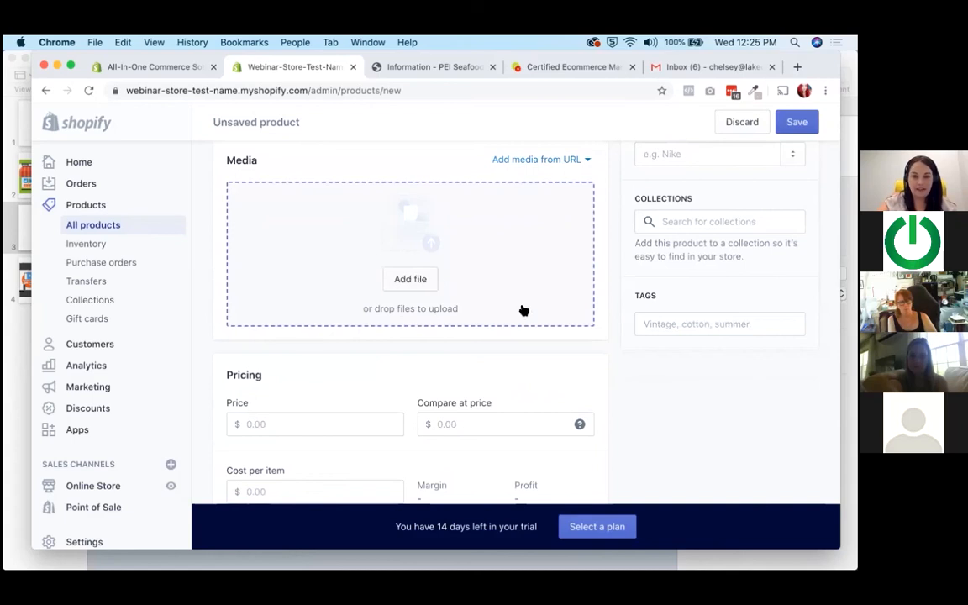
pyautogui.click(410, 279)
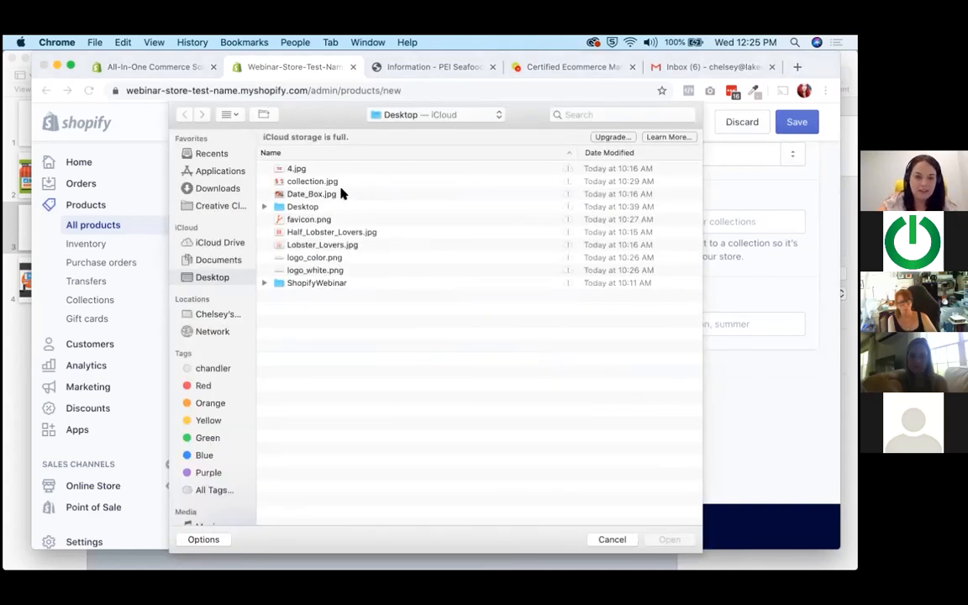
pyautogui.click(321, 235)
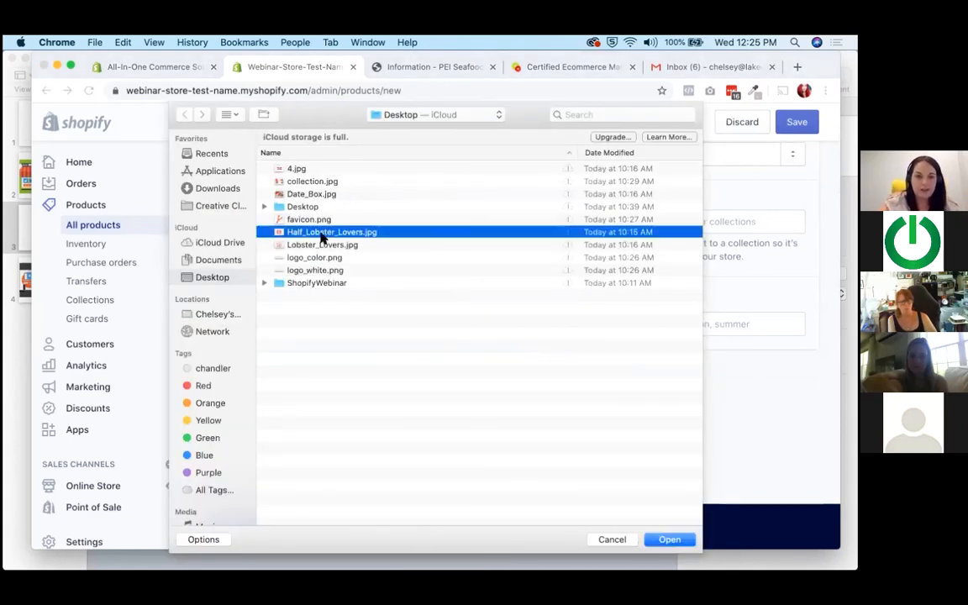
pyautogui.doubleClick(321, 236)
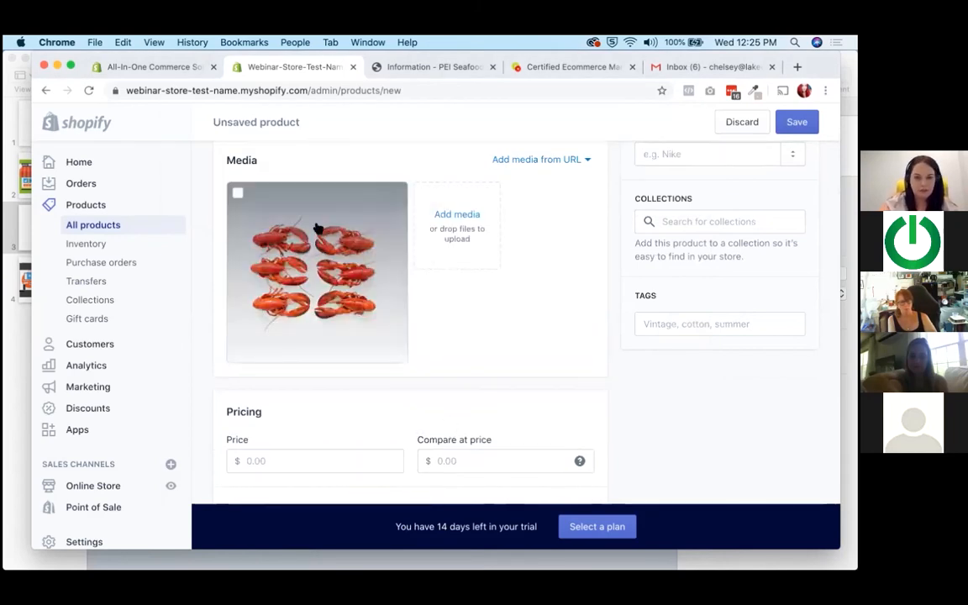
# Set the product's price to $100.00.
pyautogui.scroll(-1, 405, 325)
pyautogui.scroll(-4, 508, 341)
pyautogui.scroll(-1, 497, 343)
pyautogui.click(288, 260)
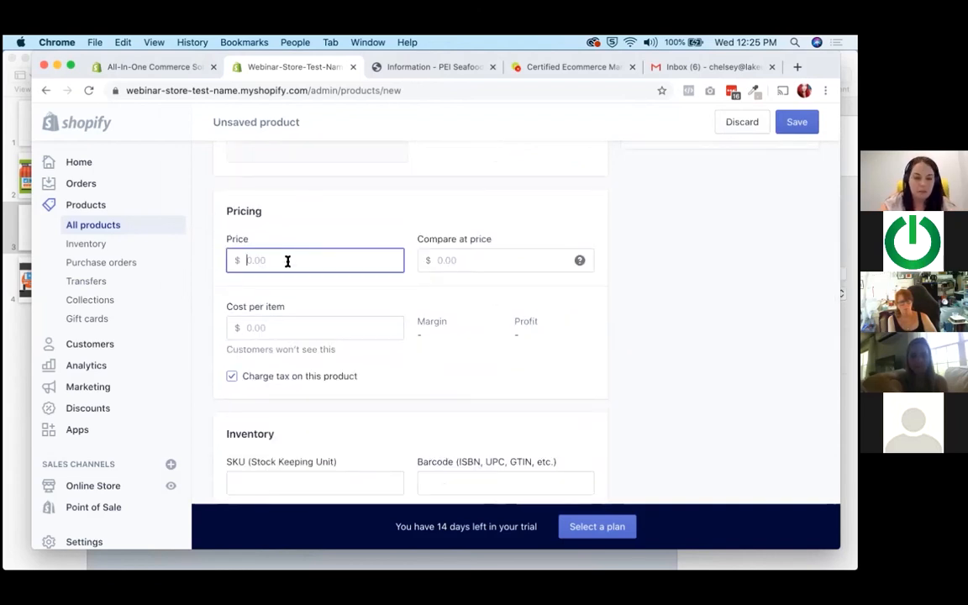
pyautogui.write('100.00')
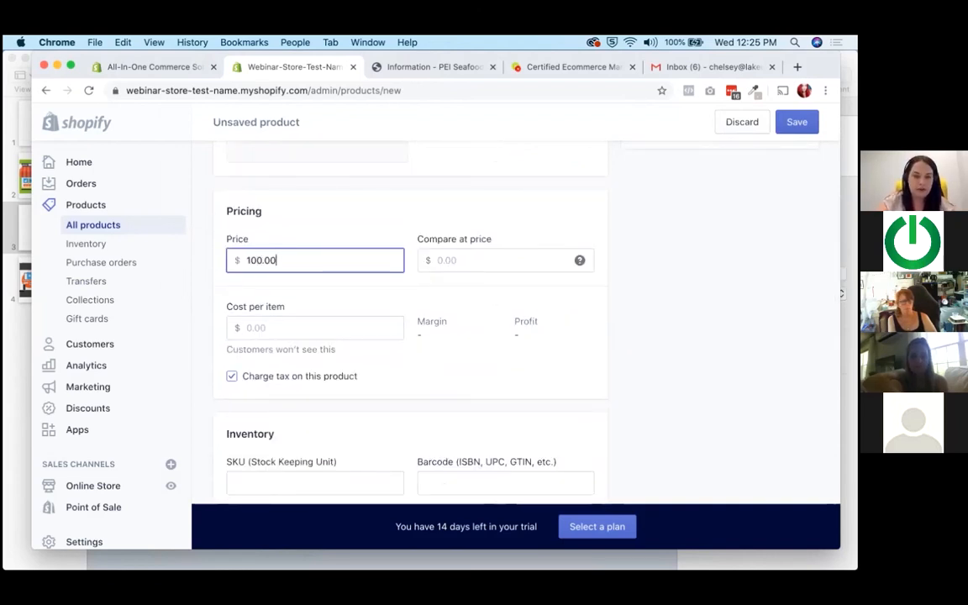
pyautogui.click(422, 382)
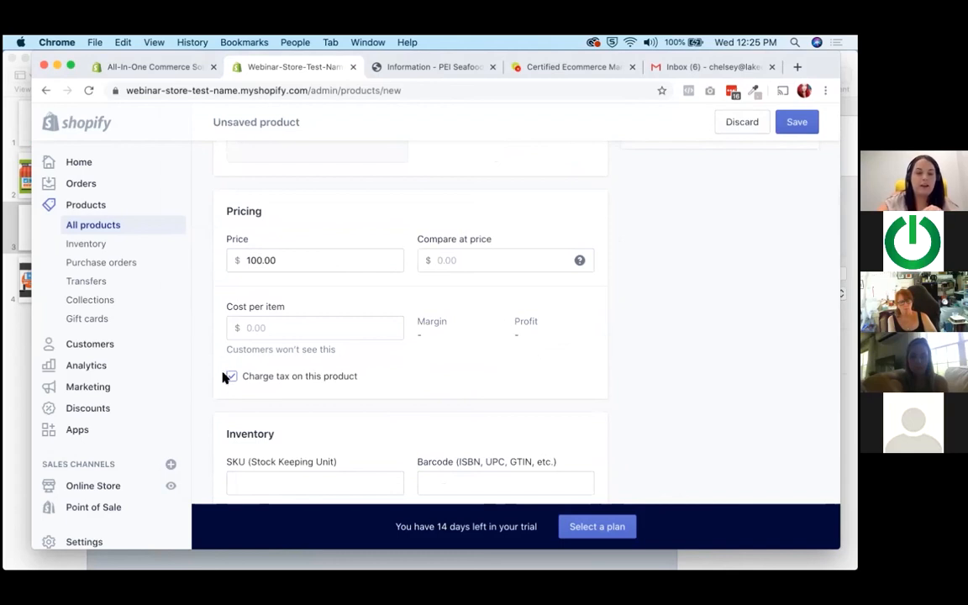
# Examine the tax charging option and the compare-at price field in the product's pricing section.
pyautogui.click(263, 384)
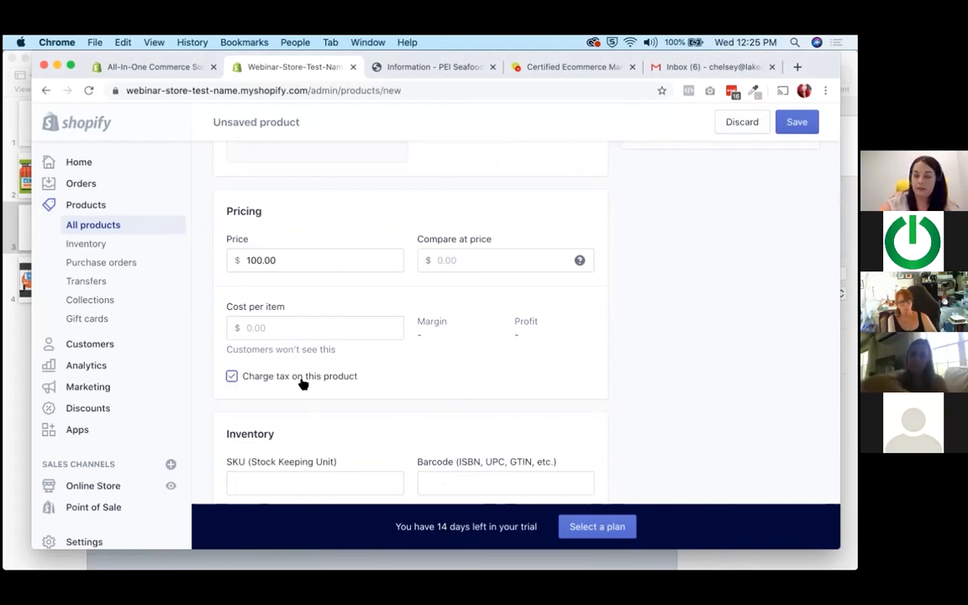
pyautogui.moveTo(425, 239); pyautogui.dragTo(467, 243)
pyautogui.click(579, 261)
pyautogui.moveTo(579, 262)
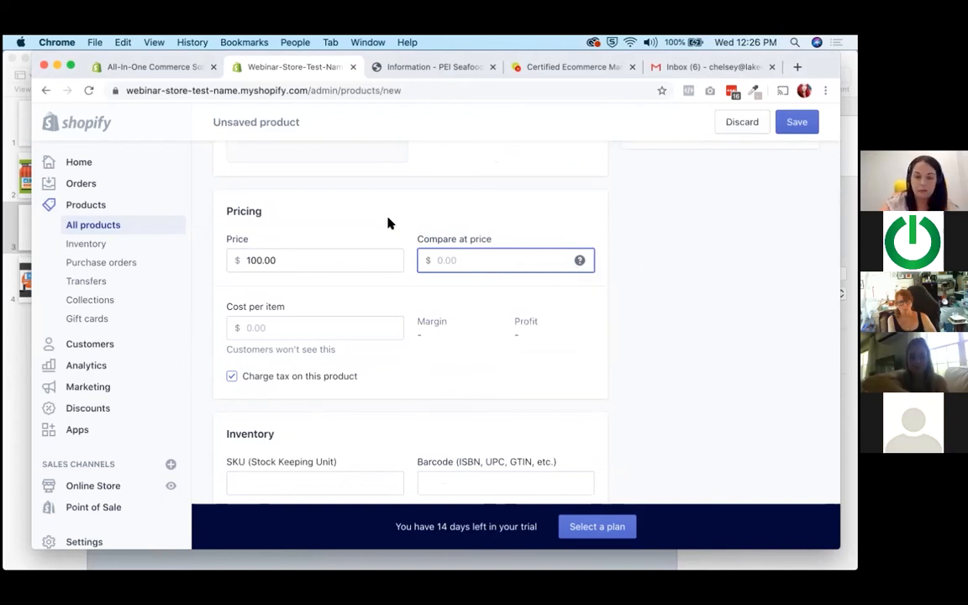
# Set the product's available inventory quantity to 100.
pyautogui.scroll(-5, 389, 223)
pyautogui.scroll(-2, 388, 223)
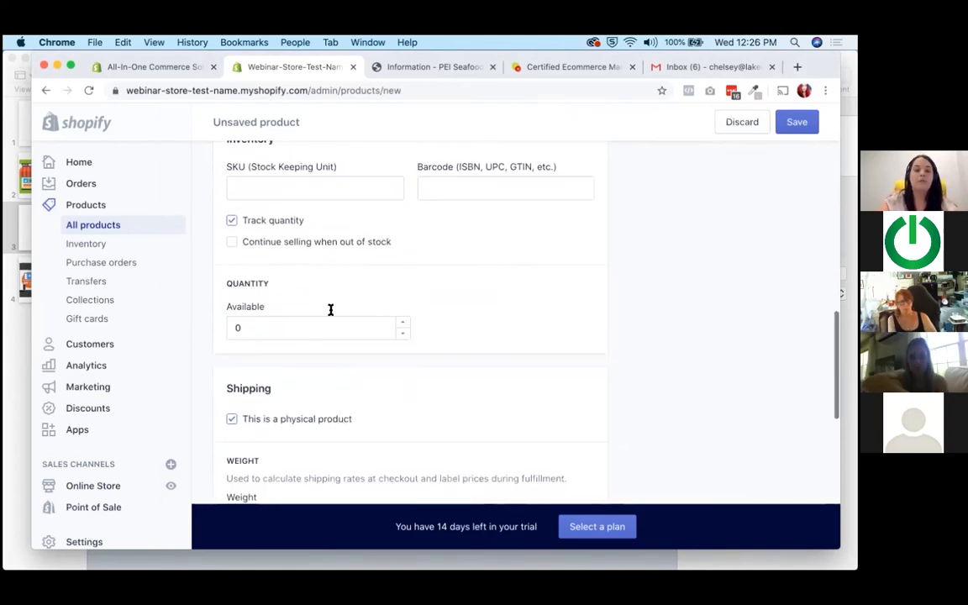
pyautogui.moveTo(292, 328); pyautogui.dragTo(223, 327)
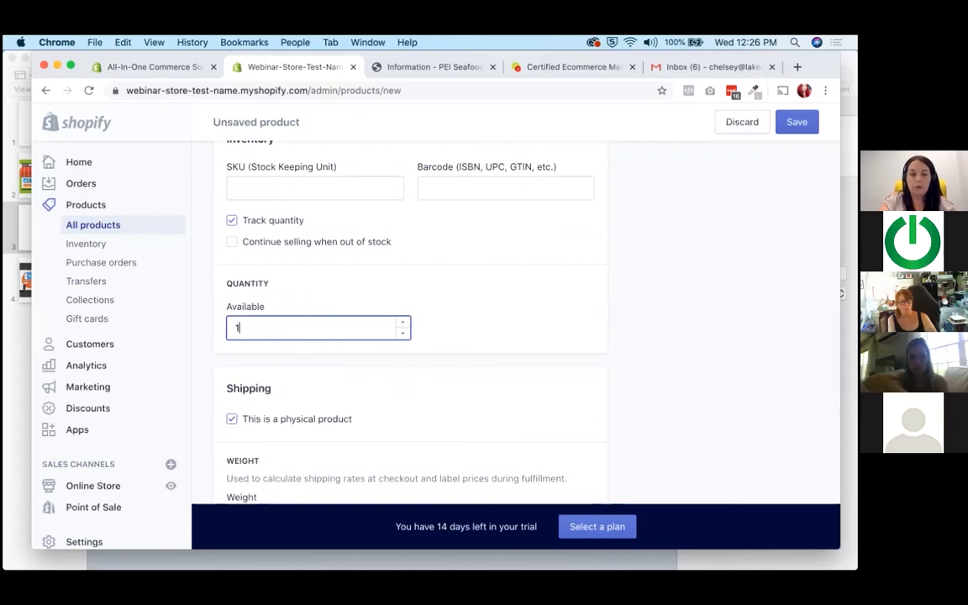
# Set the physical product's shipping weight to 20 lb.
pyautogui.scroll(-2, 395, 278)
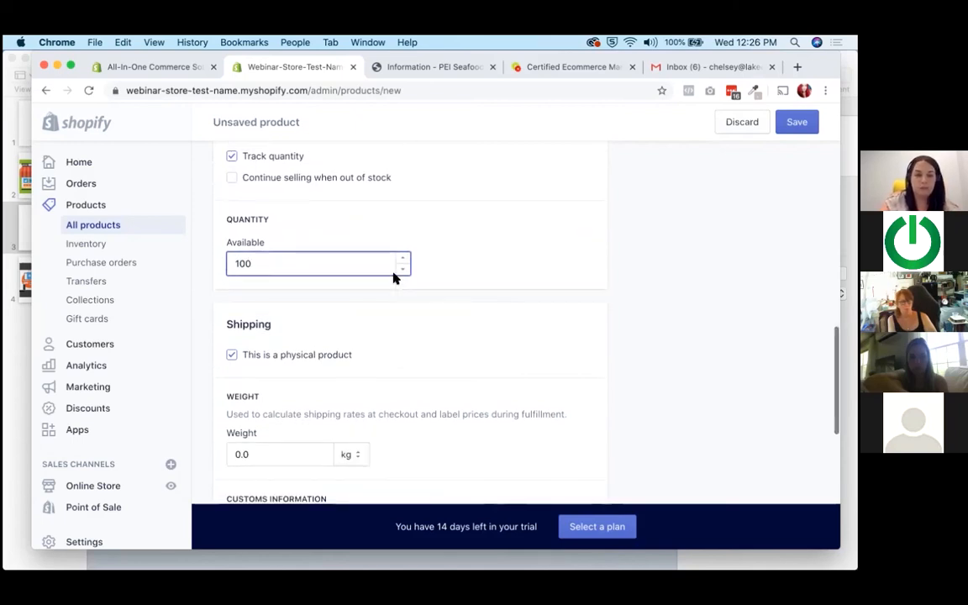
pyautogui.scroll(-3, 393, 278)
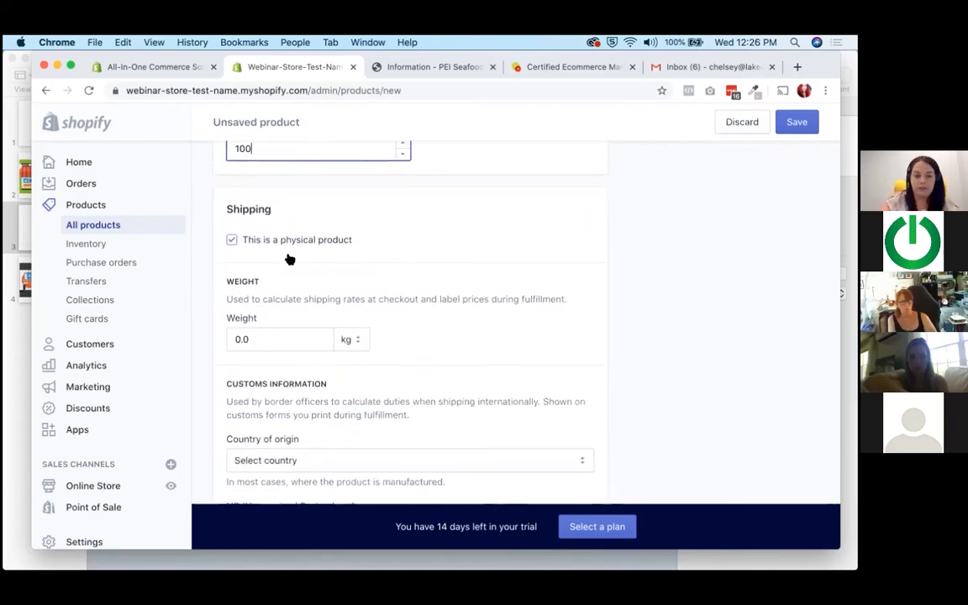
pyautogui.scroll(-2, 270, 268)
pyautogui.click(266, 273)
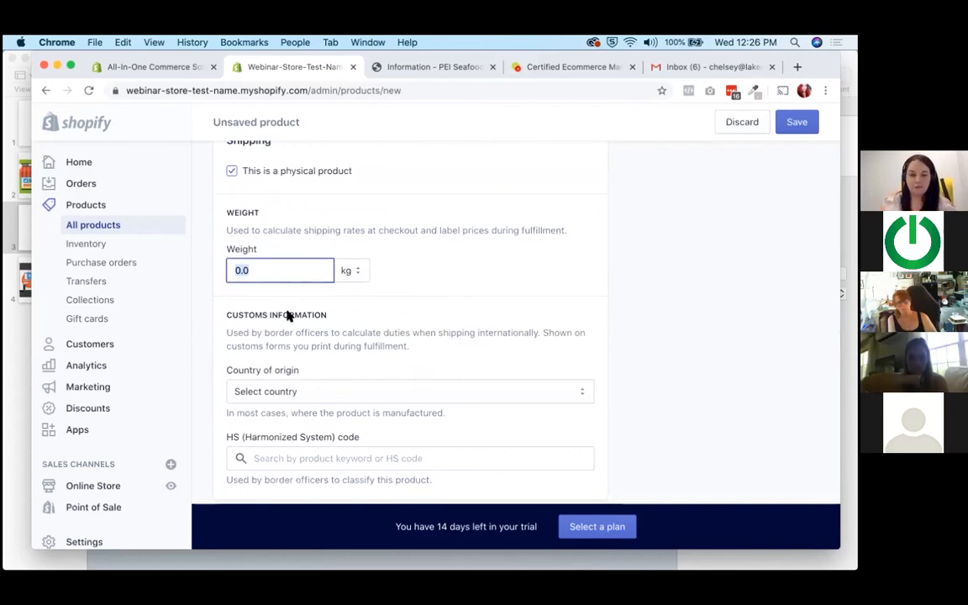
pyautogui.write('20')
pyautogui.click(357, 270)
pyautogui.click(352, 245)
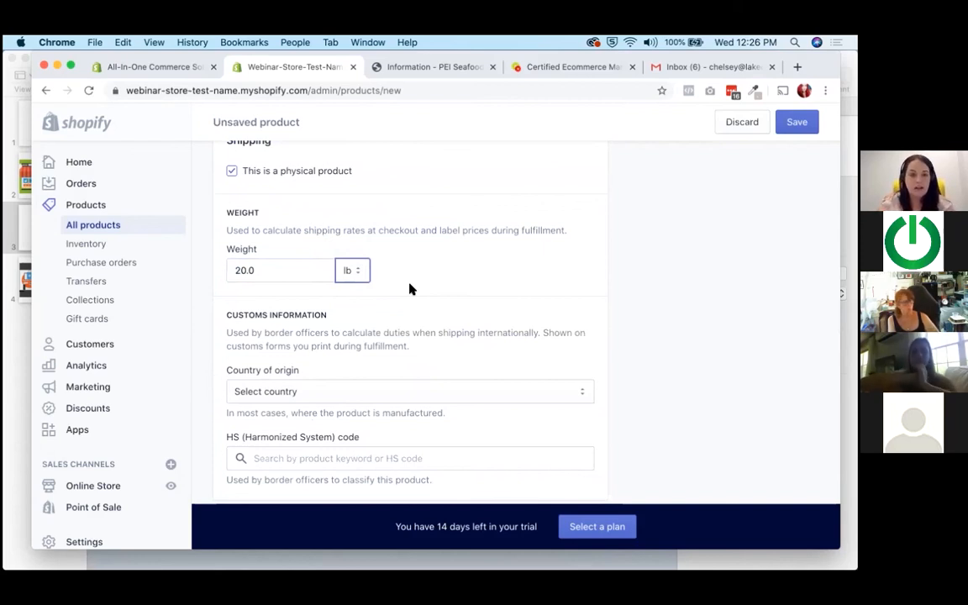
# Examine the explanation of how the weight is used for shipping rates, along with the entered weight.
pyautogui.moveTo(280, 231); pyautogui.dragTo(523, 233)
pyautogui.click(453, 234)
pyautogui.click(523, 233)
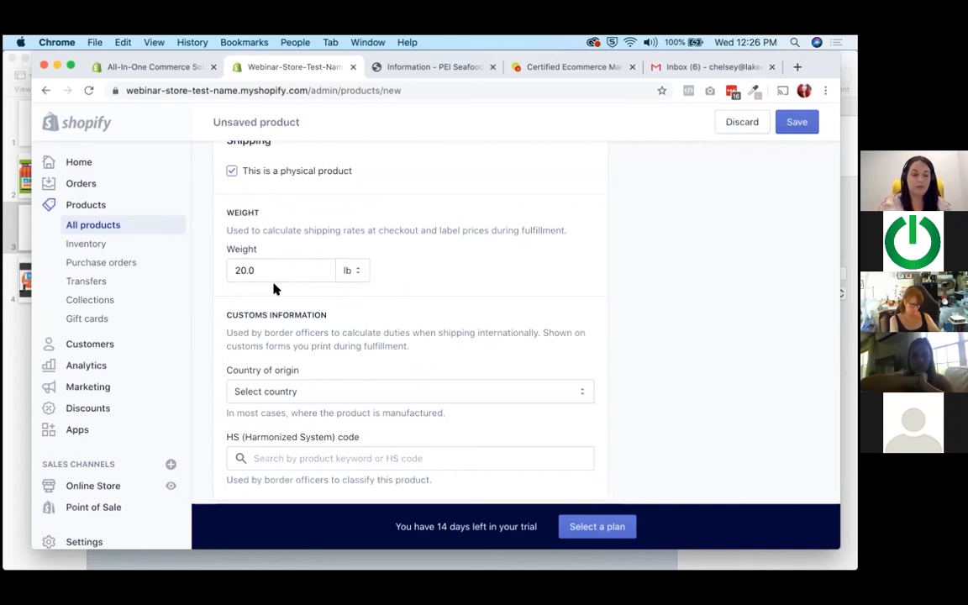
pyautogui.moveTo(277, 274); pyautogui.dragTo(220, 273)
pyautogui.click(461, 272)
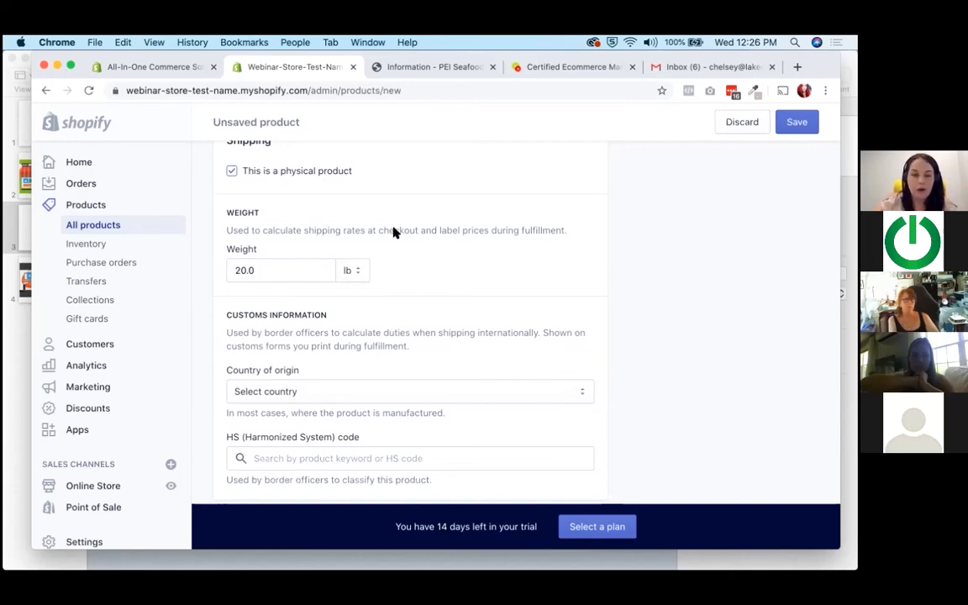
# Set the customs information to Canada as country of origin and Prince Edward Island as province of origin.
pyautogui.scroll(-2, 393, 231)
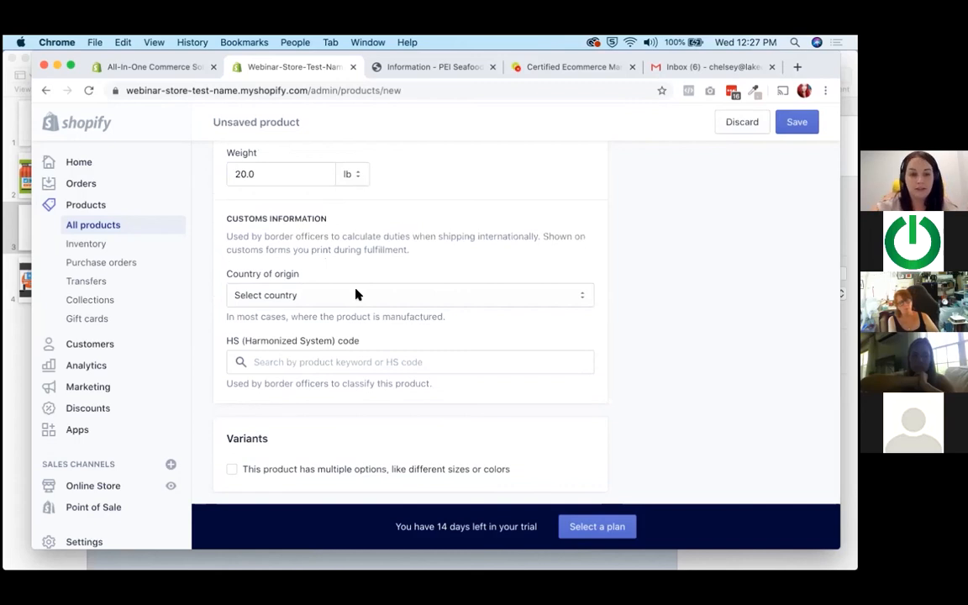
pyautogui.click(356, 295)
pyautogui.press('c')
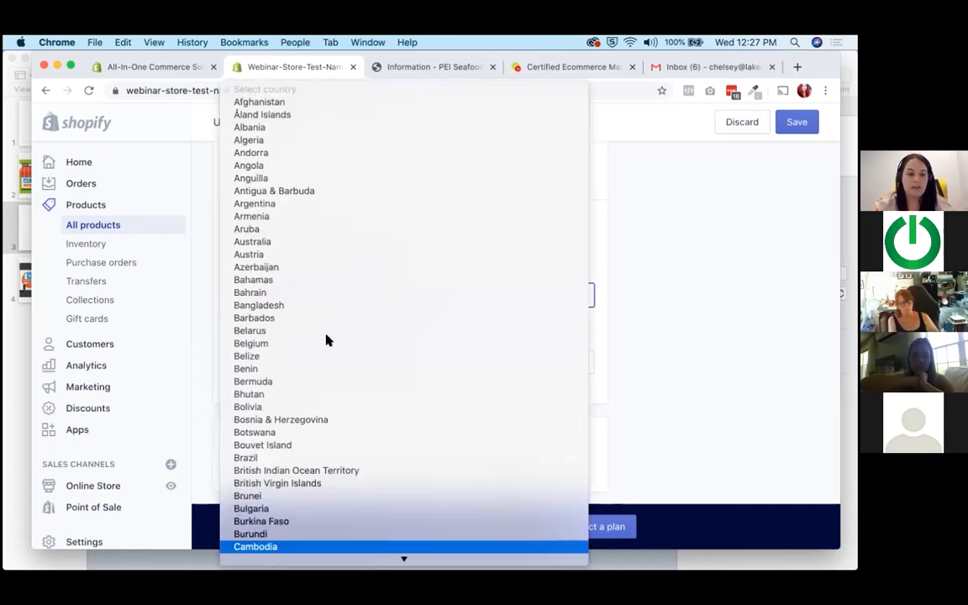
pyautogui.scroll(-5, 276, 441)
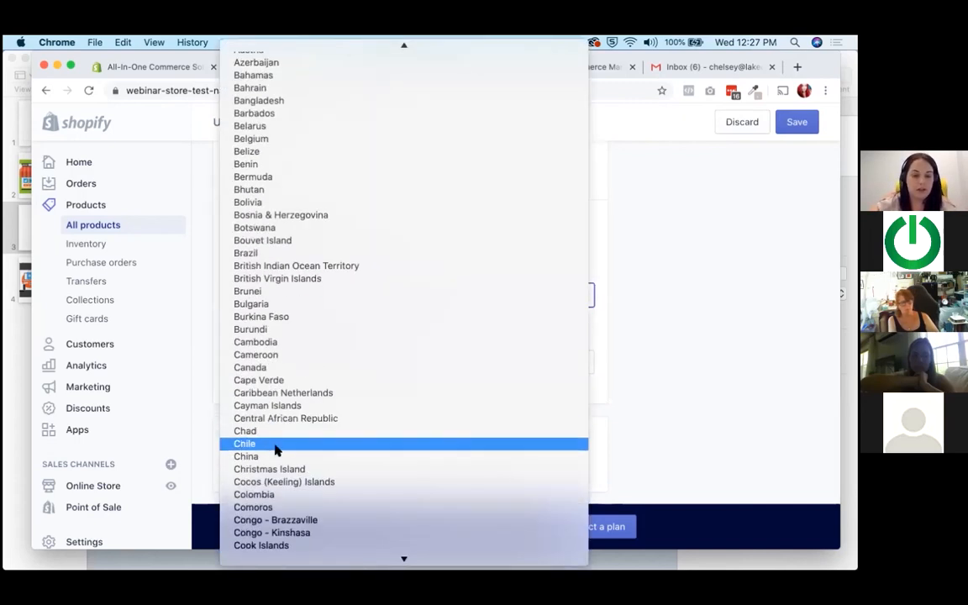
pyautogui.click(290, 367)
pyautogui.click(296, 363)
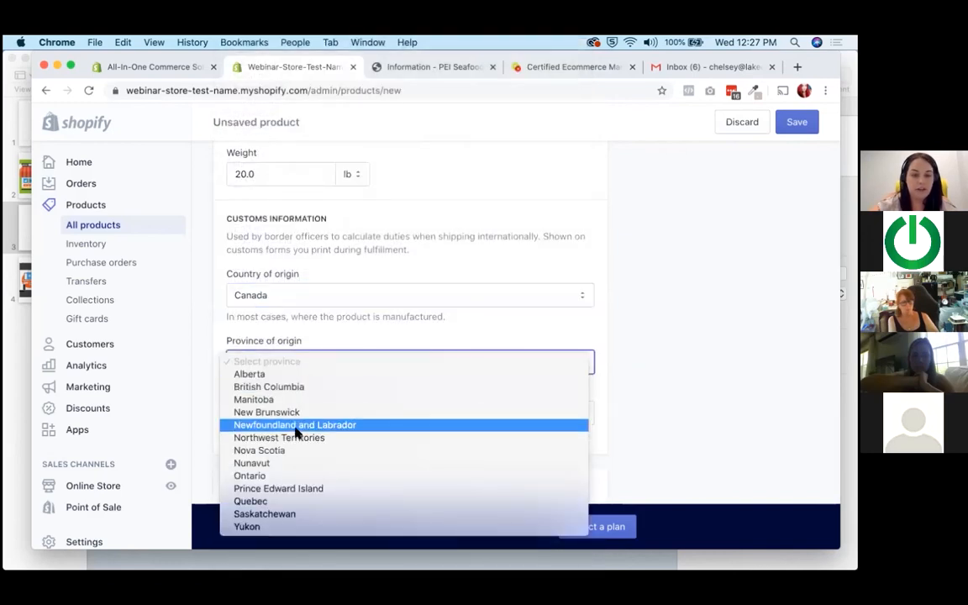
pyautogui.click(284, 489)
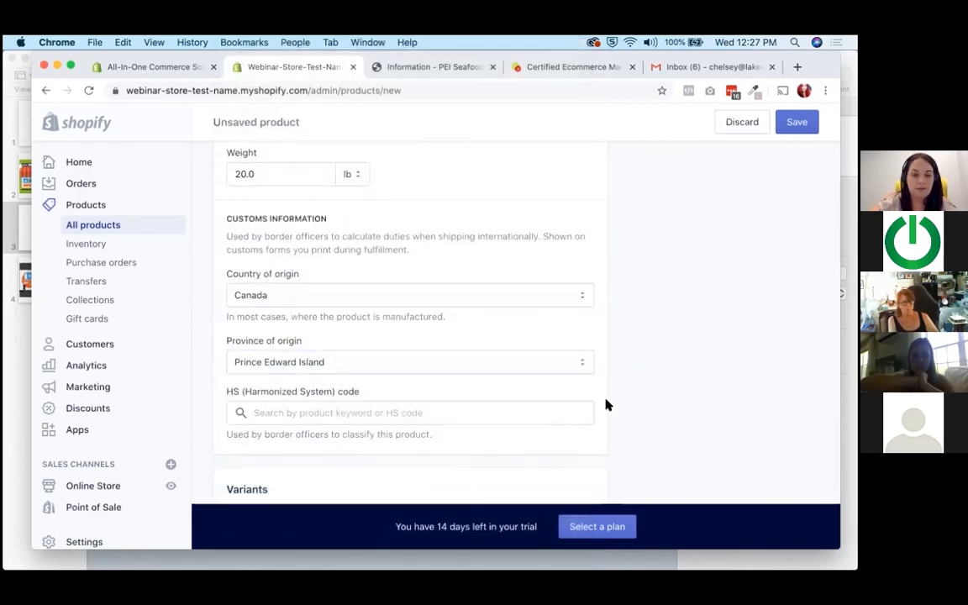
# Enable multiple options for the product to preview the variant fields, and disable them again.
pyautogui.scroll(-5, 607, 405)
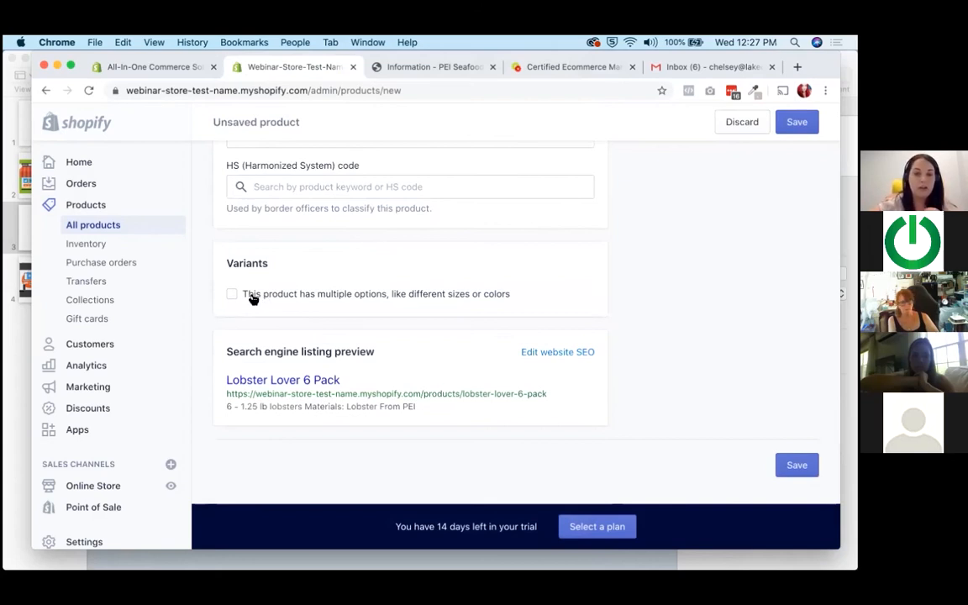
pyautogui.click(251, 297)
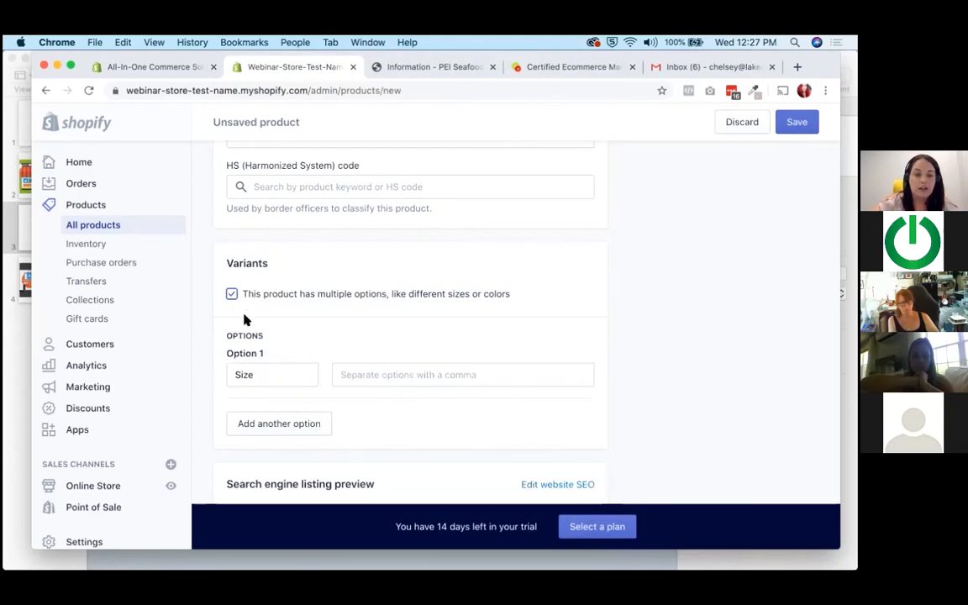
pyautogui.click(232, 295)
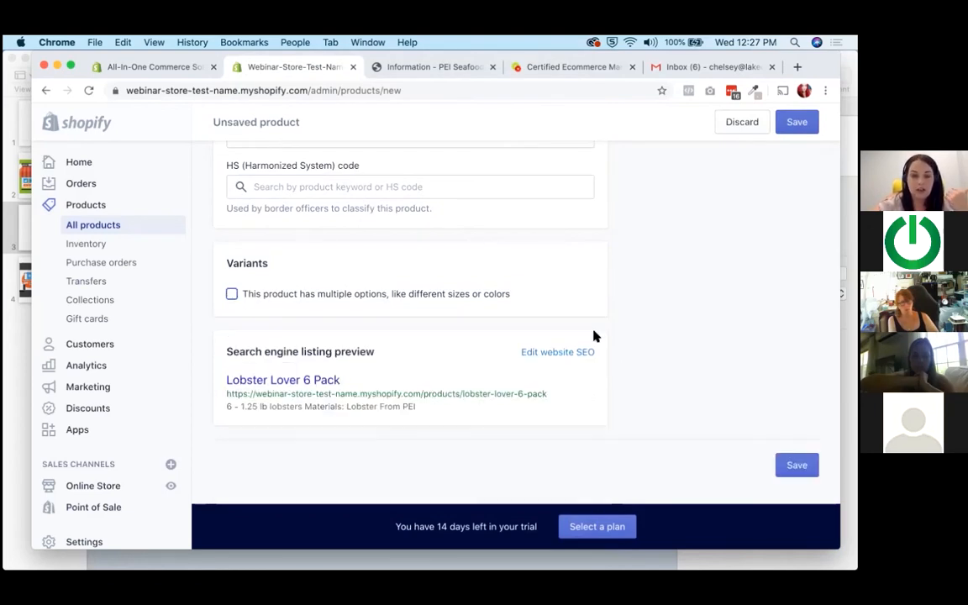
# Review the filled-in product form, including its pricing, description, media and organization fields.
pyautogui.scroll(15, 643, 378)
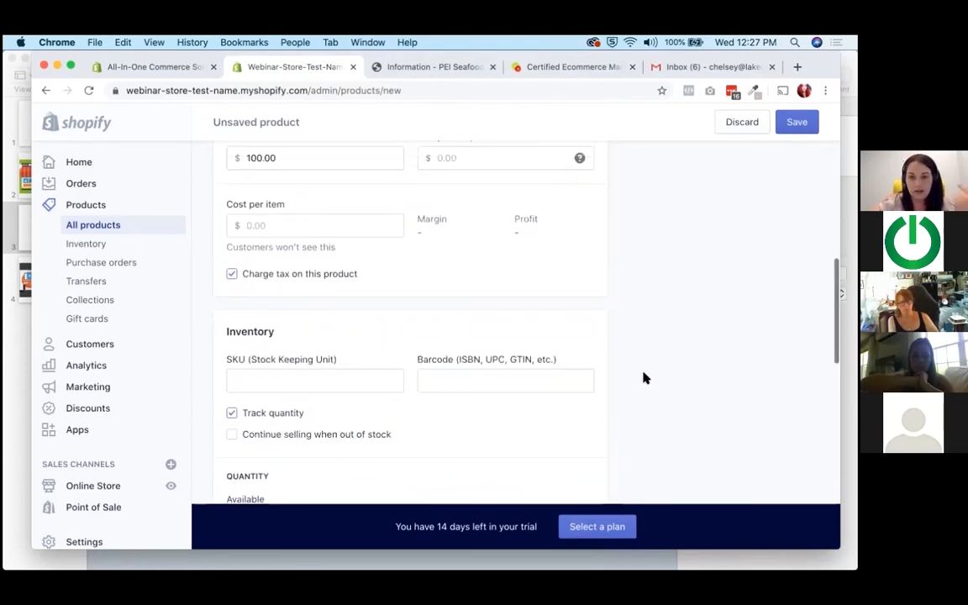
pyautogui.scroll(5, 643, 379)
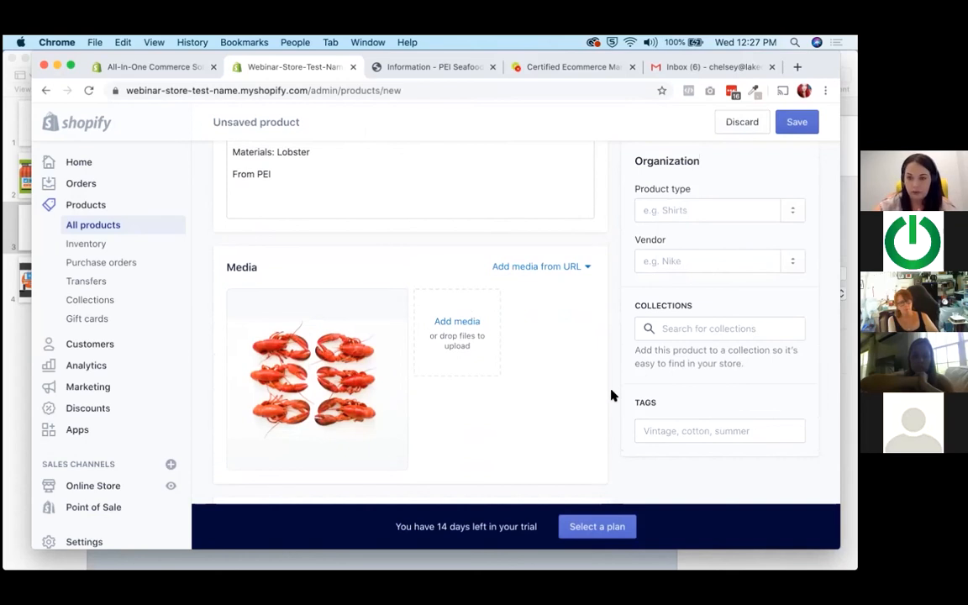
pyautogui.scroll(5, 612, 395)
pyautogui.scroll(-3, 612, 395)
pyautogui.scroll(-3, 611, 395)
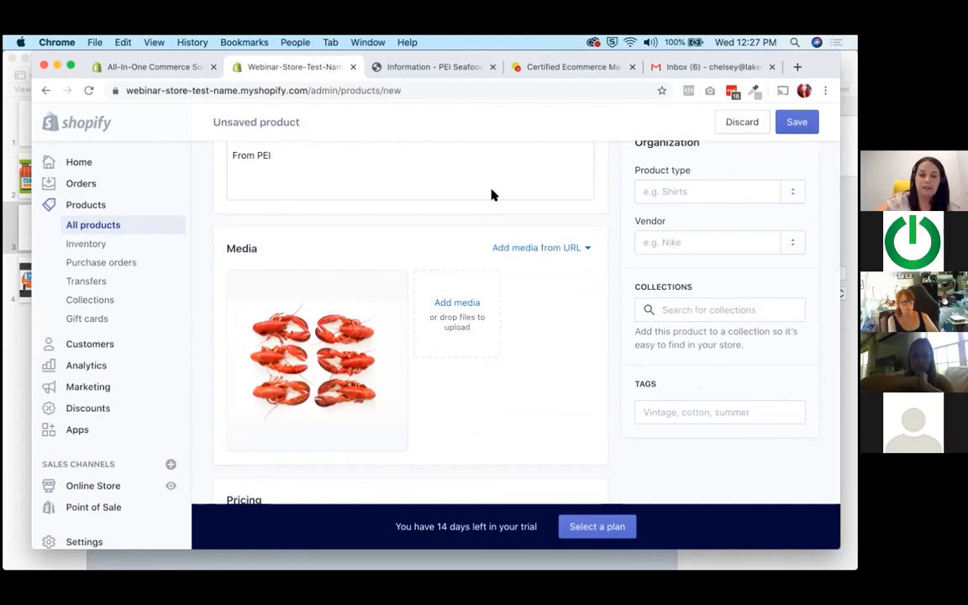
# Add the tags Lobster, Seafood, Box and Island Made to the product, and save it.
pyautogui.click(694, 412)
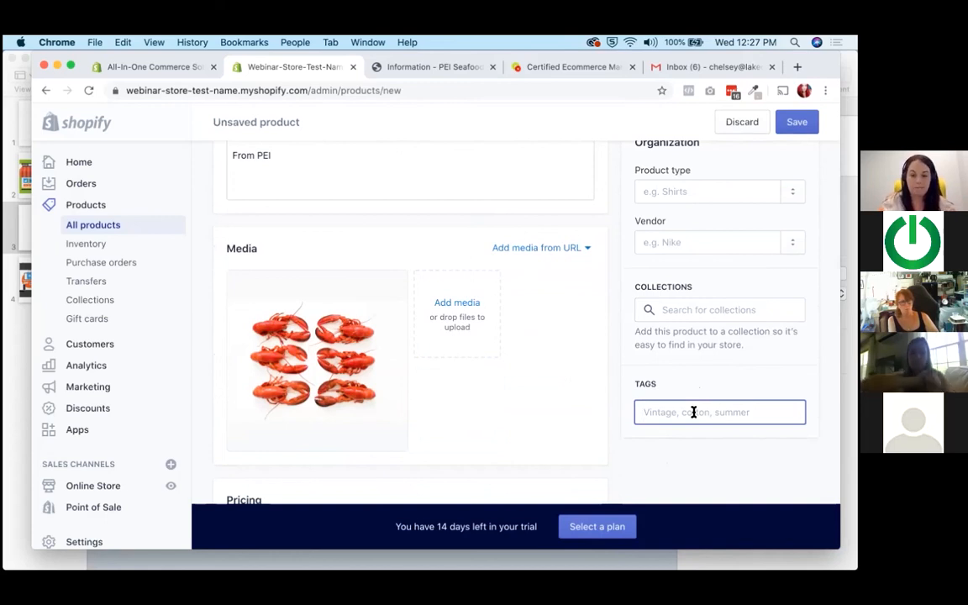
pyautogui.write('Lobster')
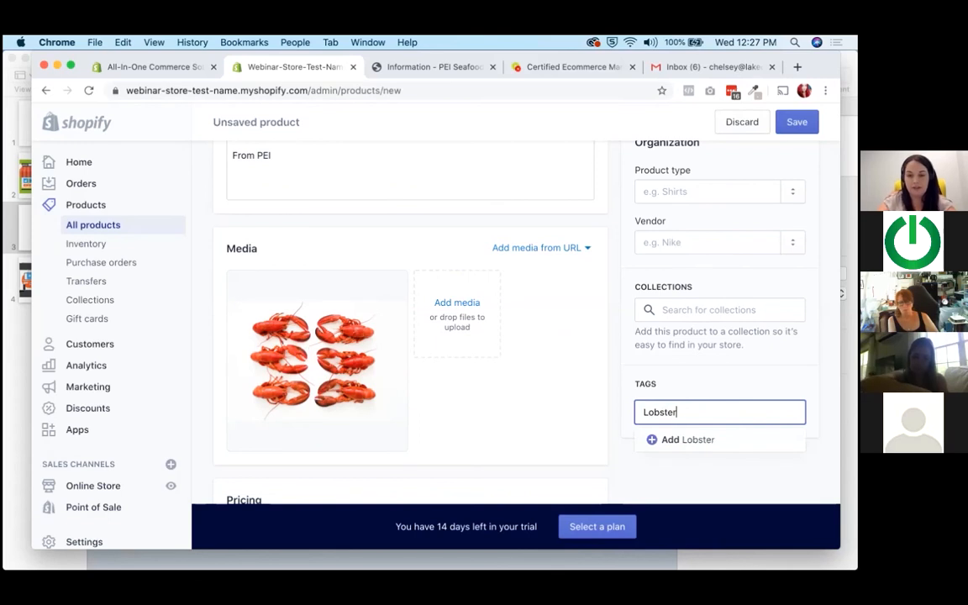
pyautogui.press('Return')
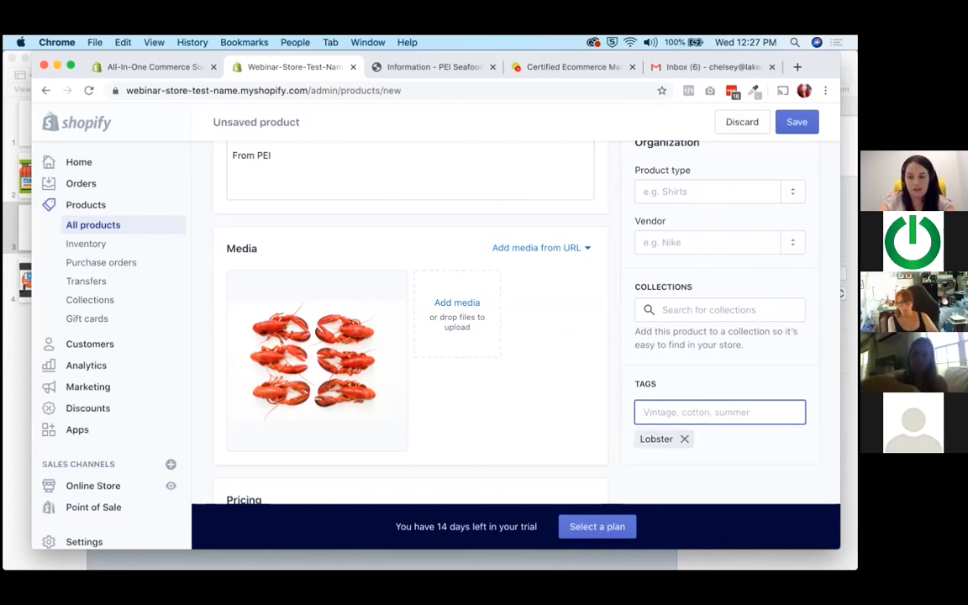
pyautogui.write('Seafood')
pyautogui.press('Return')
pyautogui.write('Box')
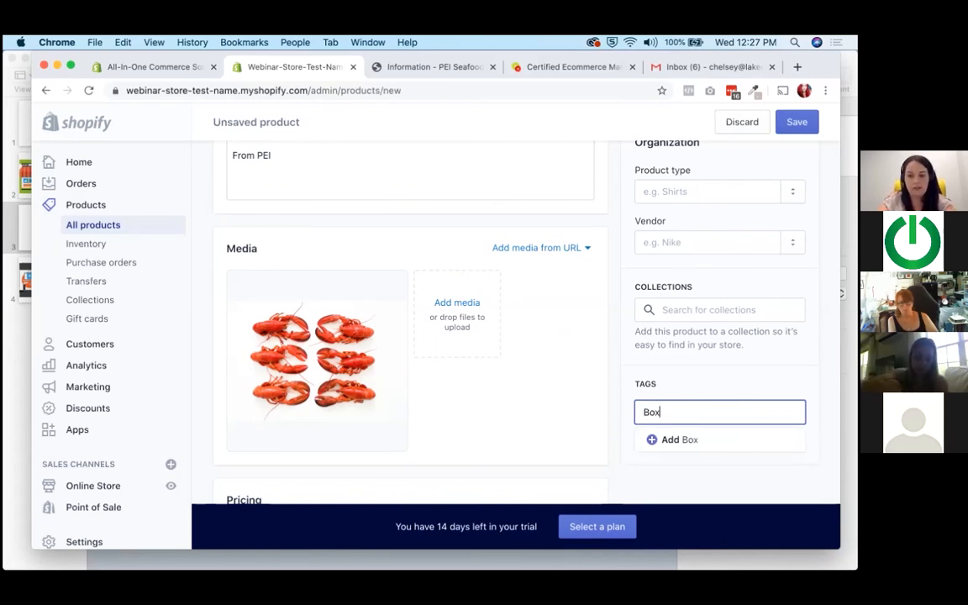
pyautogui.press('Return')
pyautogui.write('Island Made')
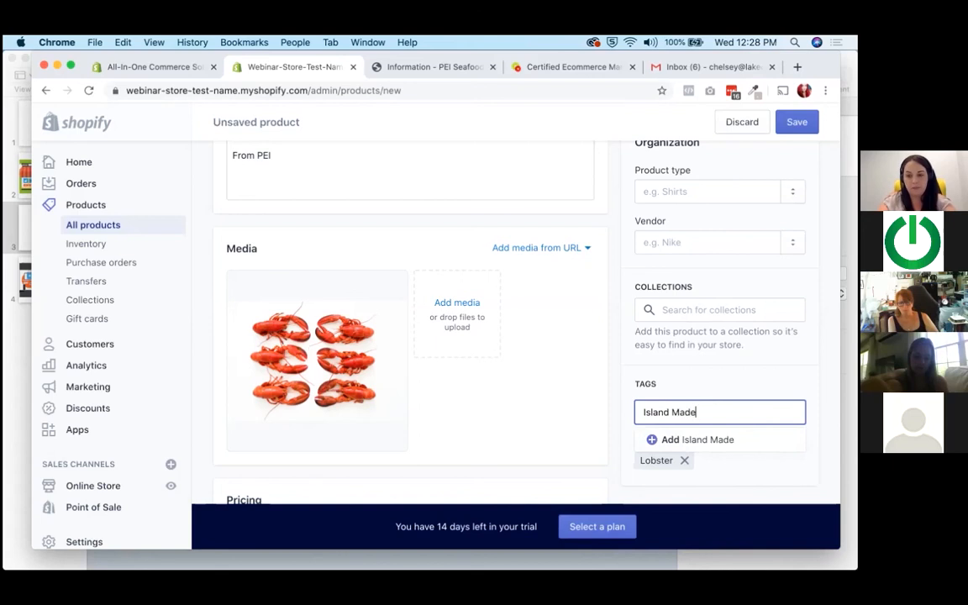
pyautogui.press('Return')
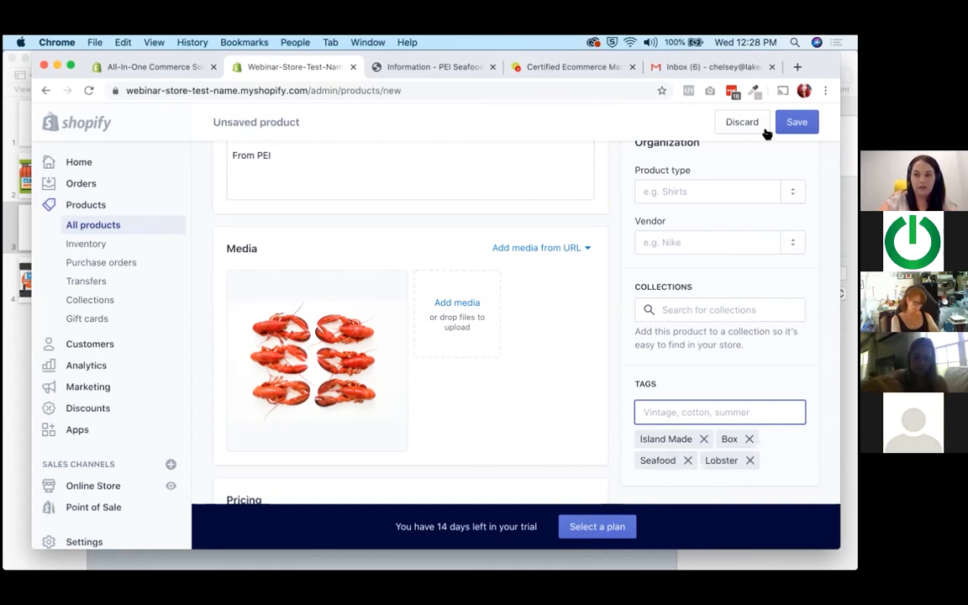
pyautogui.click(796, 124)
pyautogui.scroll(-5, 601, 353)
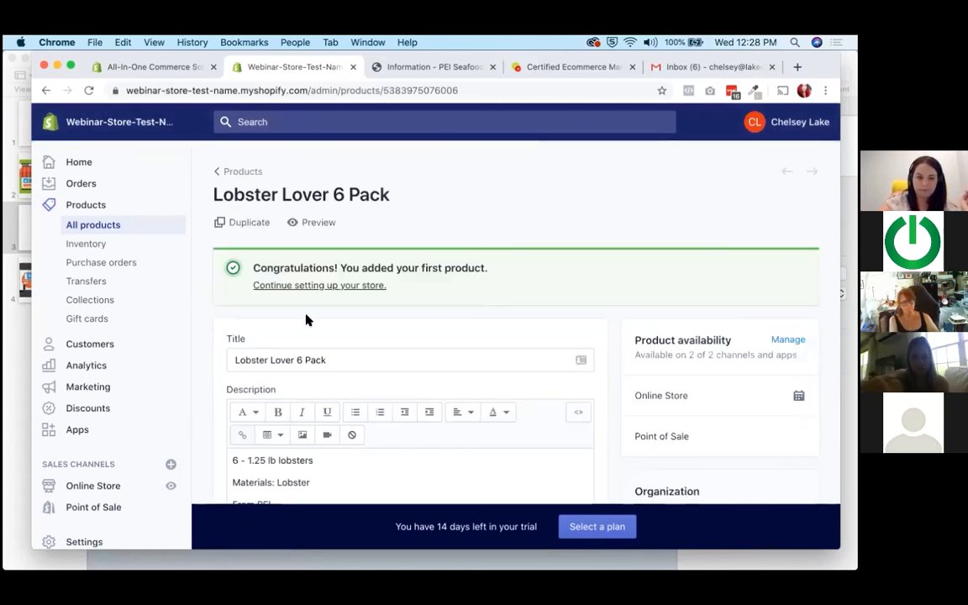
pyautogui.scroll(-1, 306, 320)
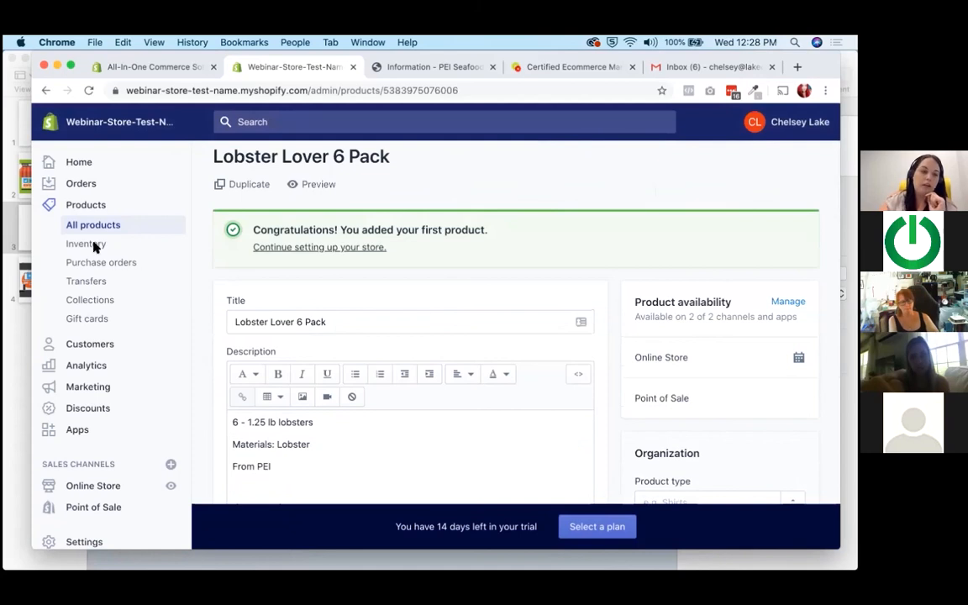
# Create a new product collection titled PEI Seafood Box.
pyautogui.click(78, 302)
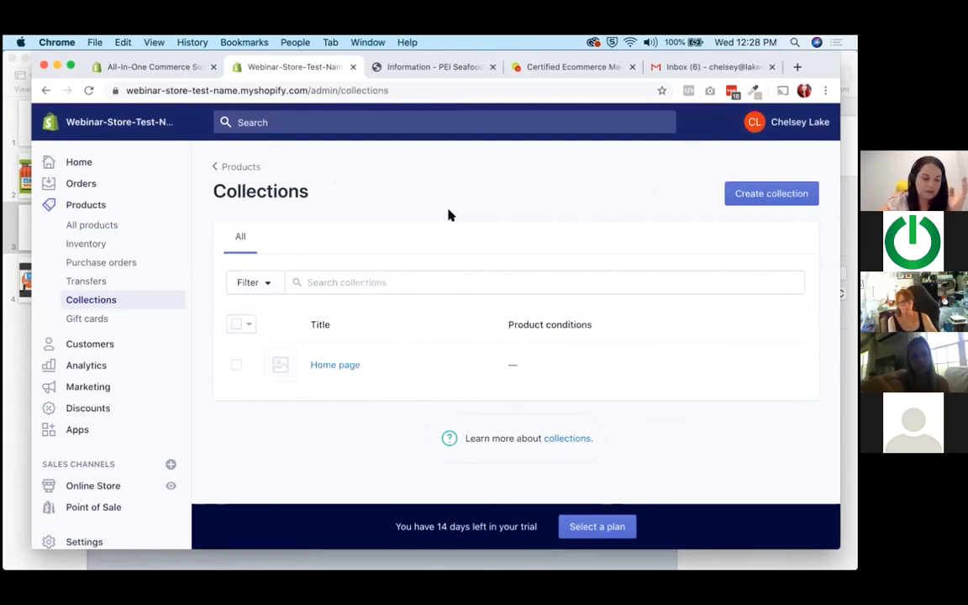
pyautogui.click(795, 199)
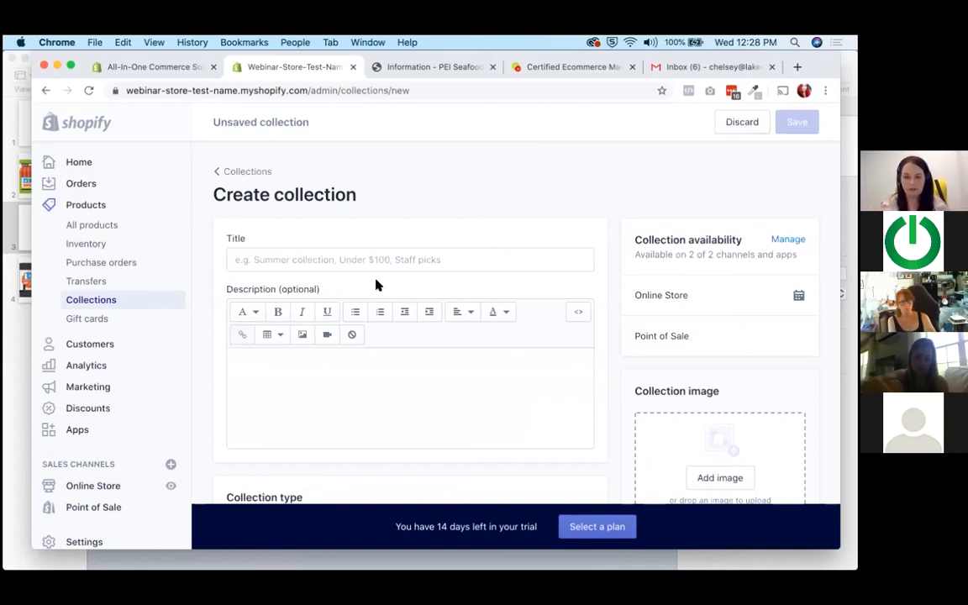
pyautogui.click(328, 260)
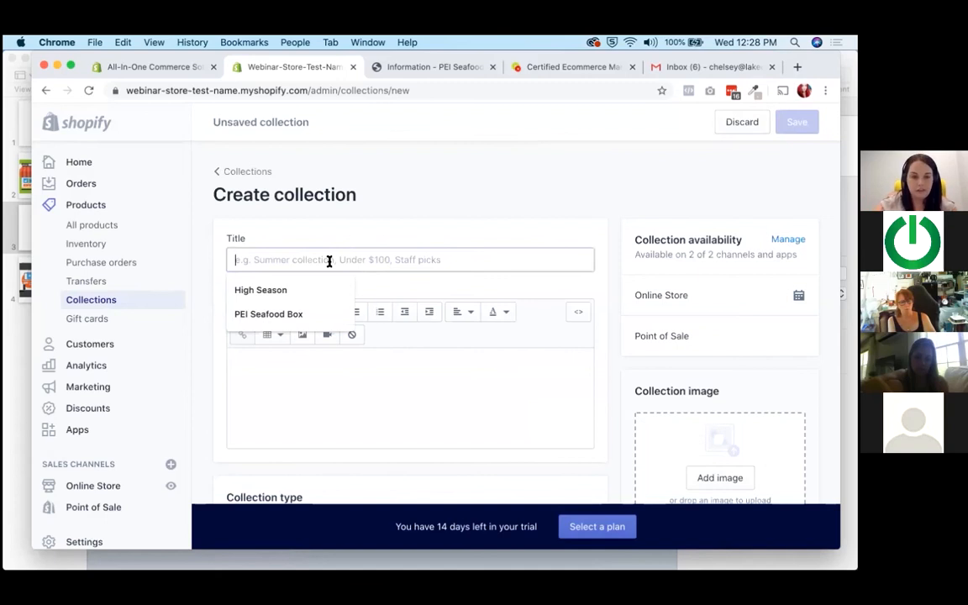
pyautogui.click(303, 311)
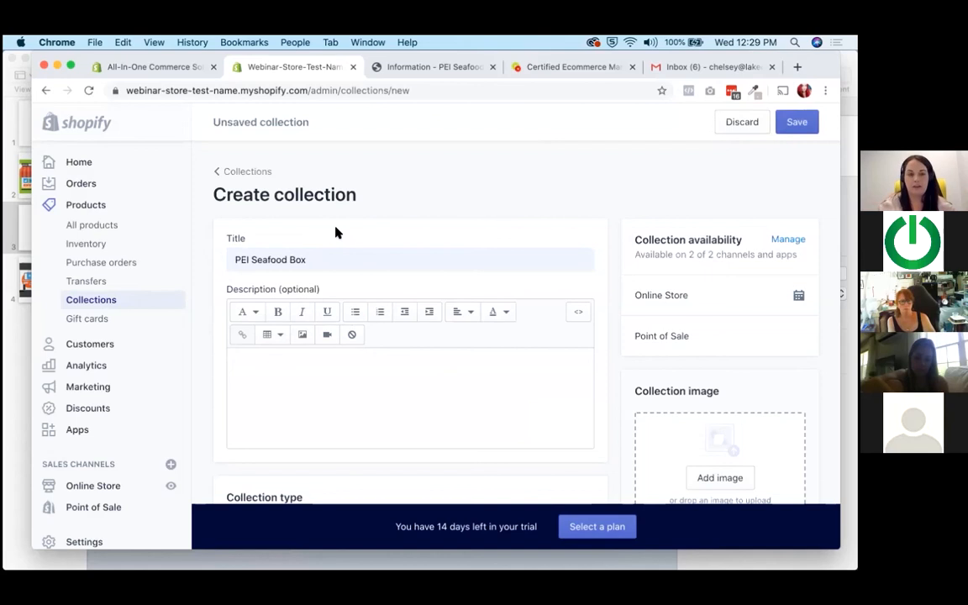
# Copy the PEI Seafood Box text block, from its heading to "lobster is on the way", from Sublime Text into the collection description.
pyautogui.scroll(-2, 335, 232)
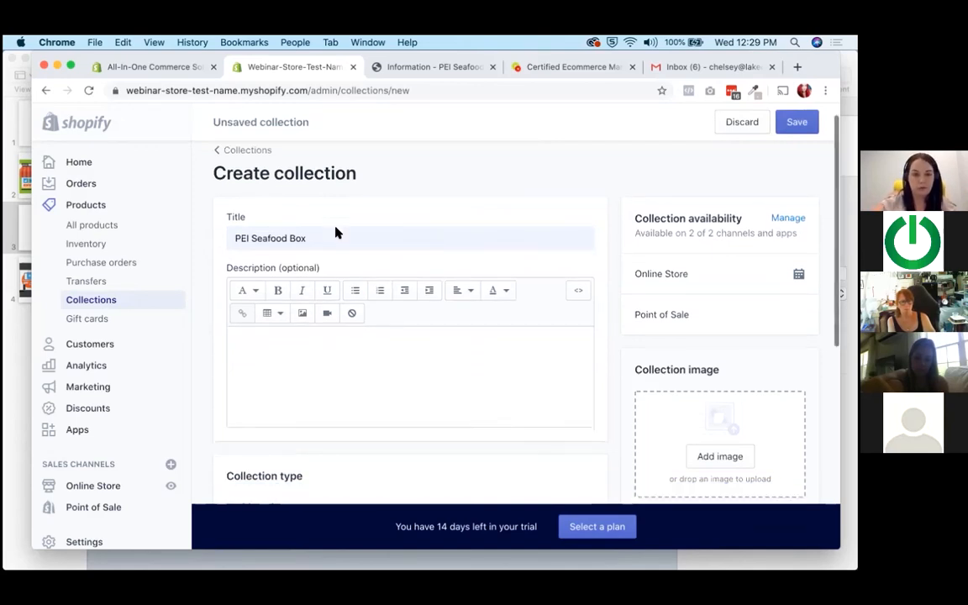
pyautogui.click(329, 298)
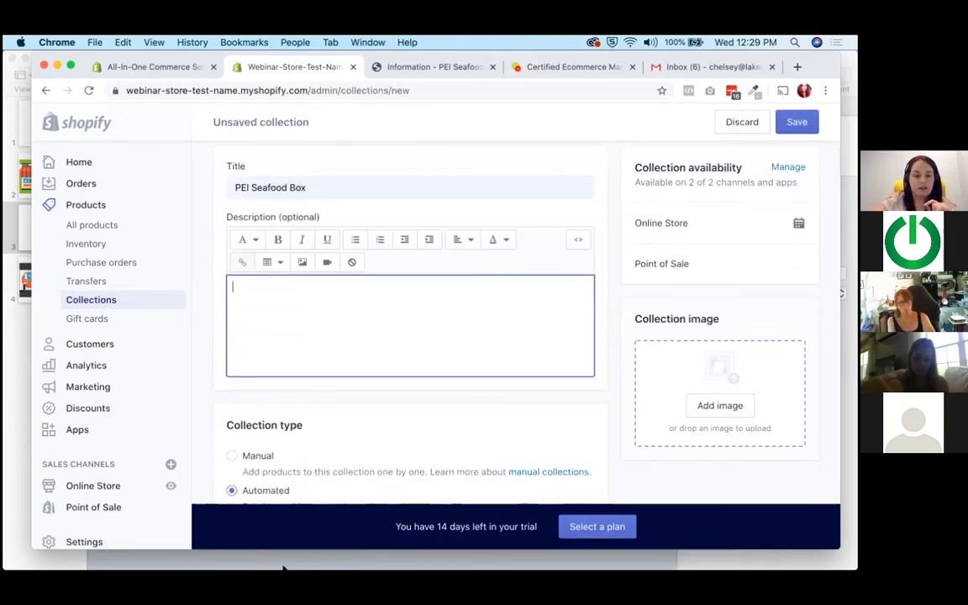
pyautogui.moveTo(308, 568)
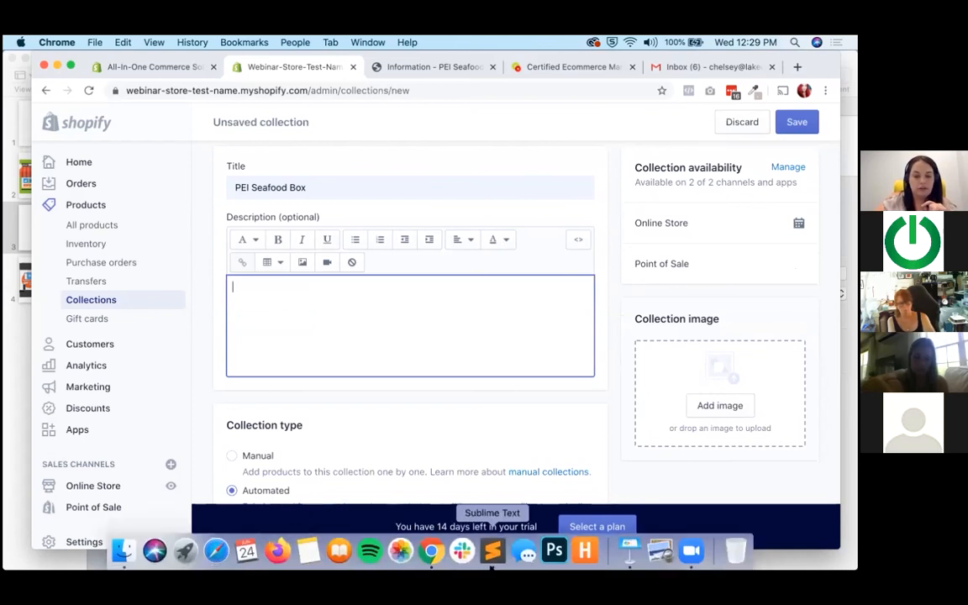
pyautogui.click(493, 552)
pyautogui.moveTo(323, 226); pyautogui.dragTo(102, 162)
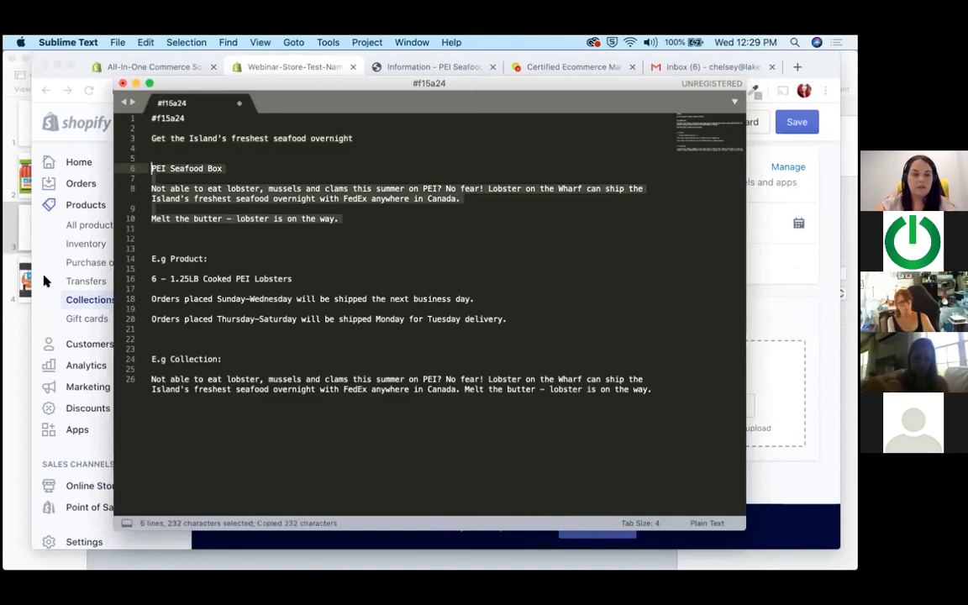
pyautogui.click(37, 243)
pyautogui.press('super+v')
# Delete the PEI Seafood Box heading line and the blank line below it from the pasted collection description.
pyautogui.click(232, 307)
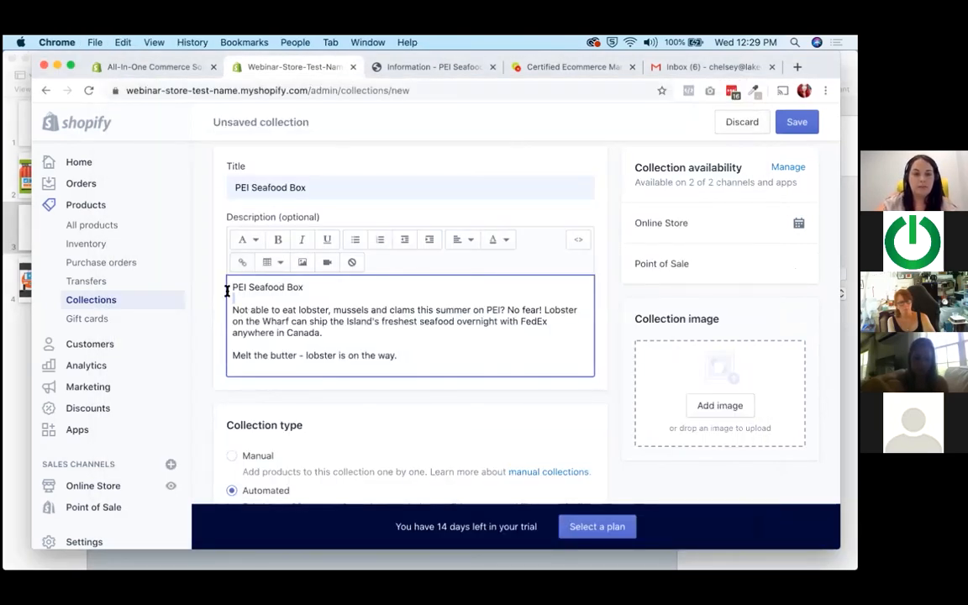
pyautogui.press('BackSpace')
pyautogui.press('BackSpace')
pyautogui.press('BackSpace')
pyautogui.press('BackSpace')
pyautogui.press('BackSpace')
pyautogui.press('BackSpace')
pyautogui.press('BackSpace')
pyautogui.press('BackSpace')
pyautogui.press('BackSpace')
pyautogui.press('BackSpace')
pyautogui.press('BackSpace')
pyautogui.press('BackSpace')
pyautogui.press('BackSpace')
pyautogui.press('BackSpace')
pyautogui.press('BackSpace')
pyautogui.press('BackSpace')
pyautogui.press('BackSpace')
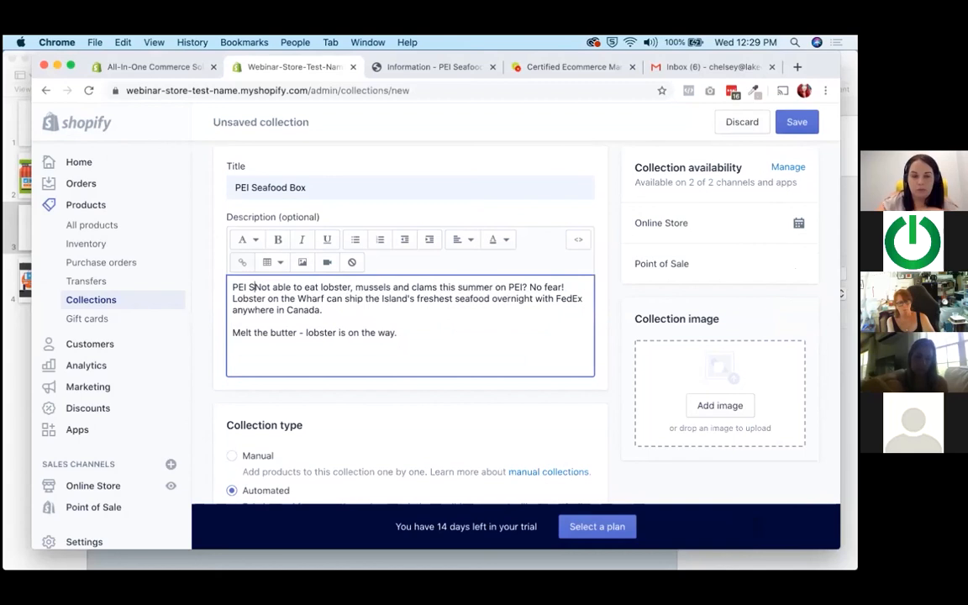
# Set the automated collection to match any condition, with product tag equal to Lobster.
pyautogui.scroll(-5, 270, 371)
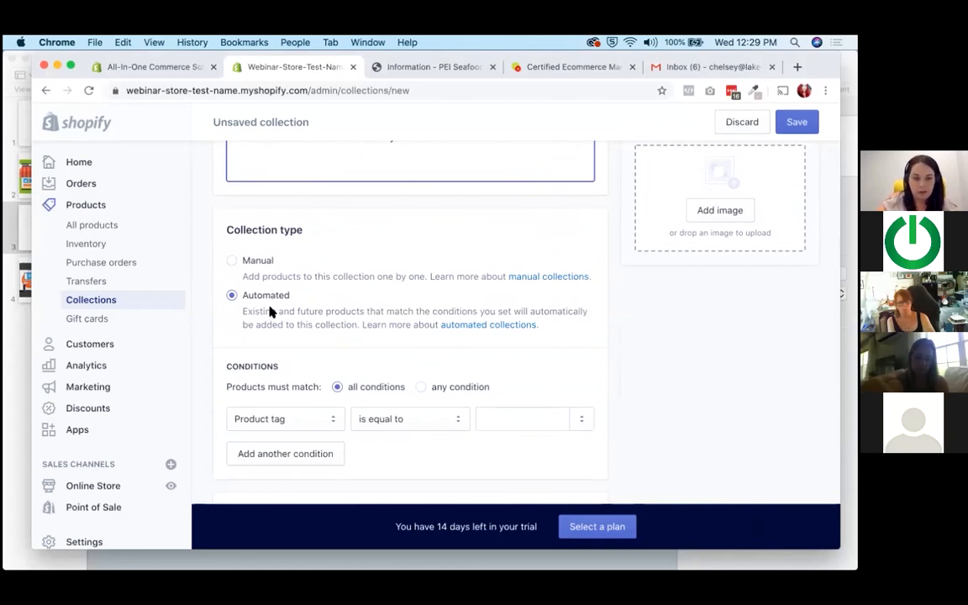
pyautogui.scroll(1, 242, 295)
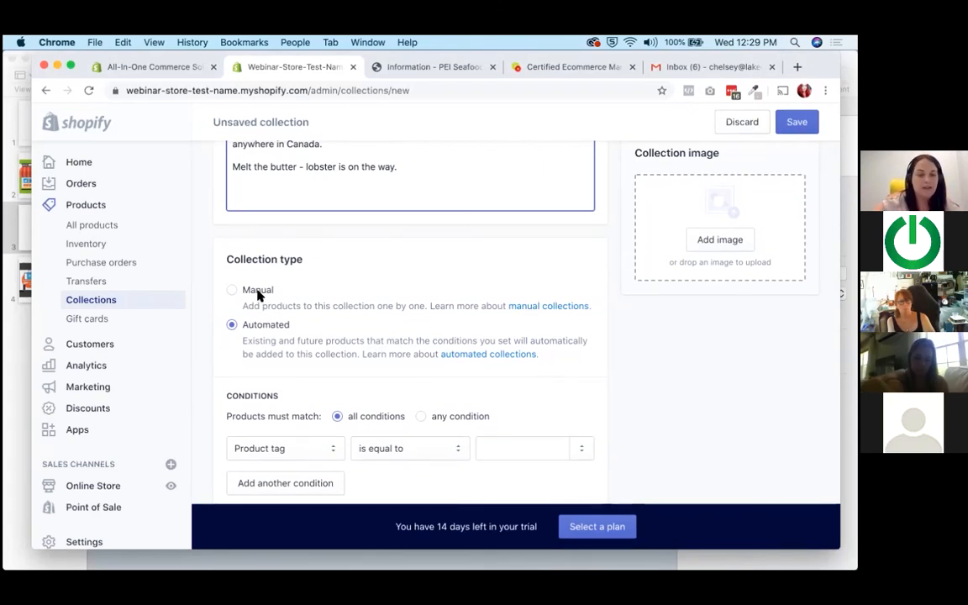
pyautogui.scroll(-3, 259, 295)
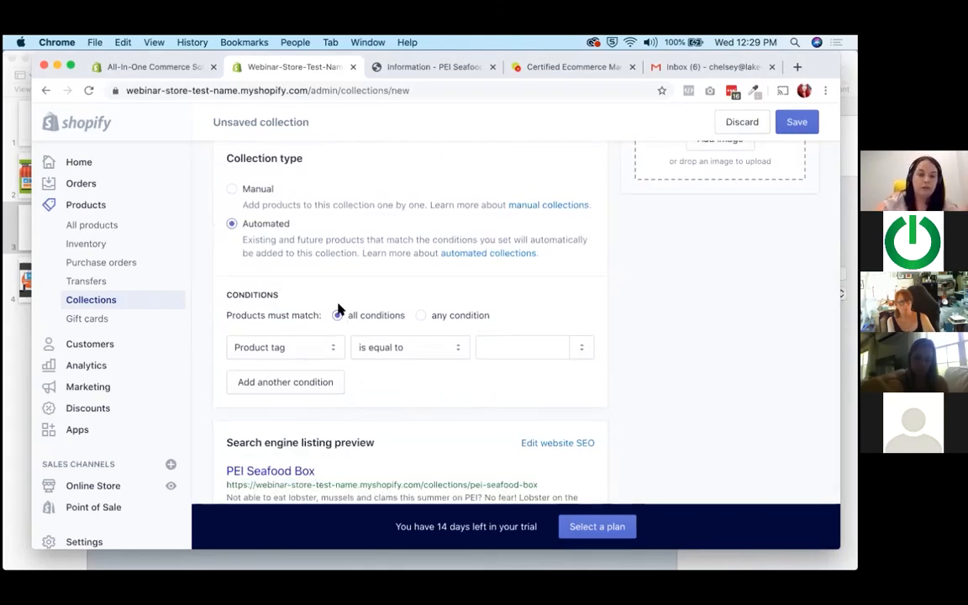
pyautogui.click(428, 316)
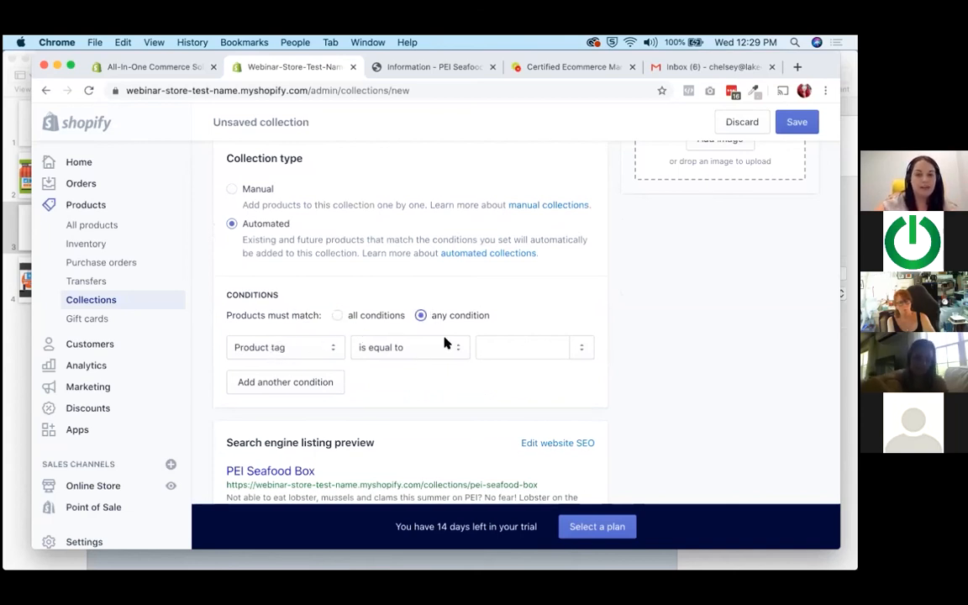
pyautogui.click(502, 344)
pyautogui.write('Lobster')
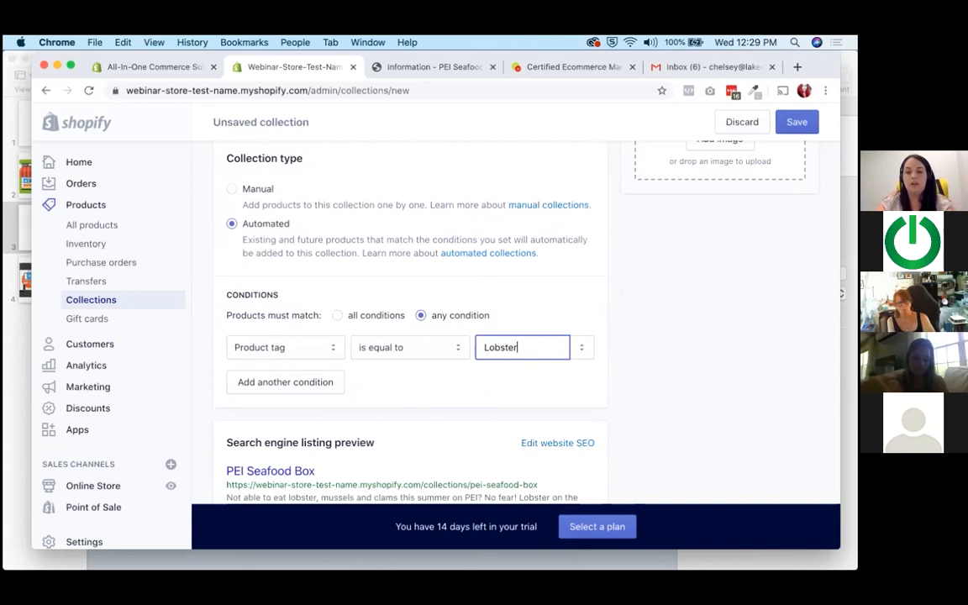
pyautogui.click(515, 380)
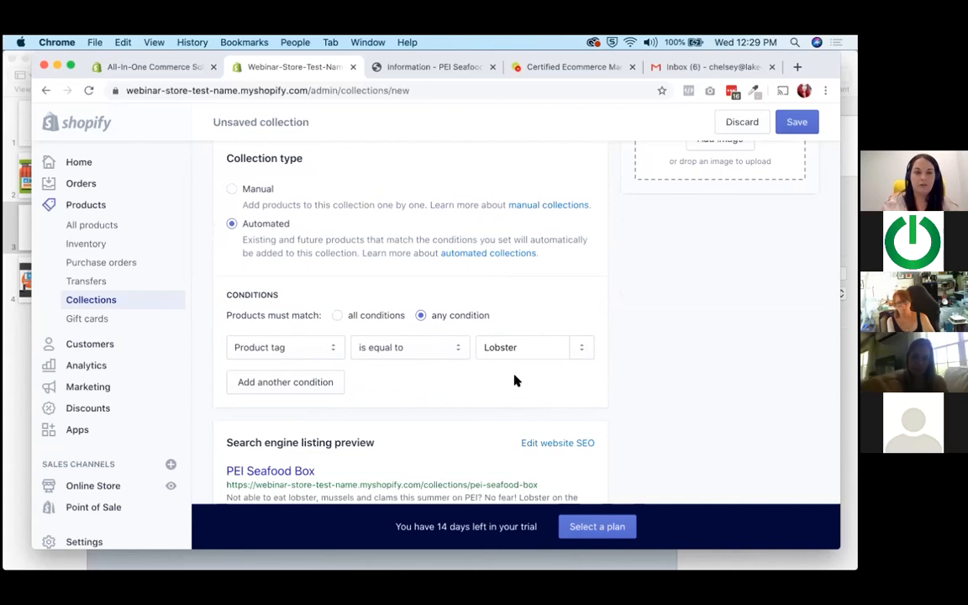
# Upload collection.jpg from the Desktop folder as the collection image.
pyautogui.scroll(4, 515, 381)
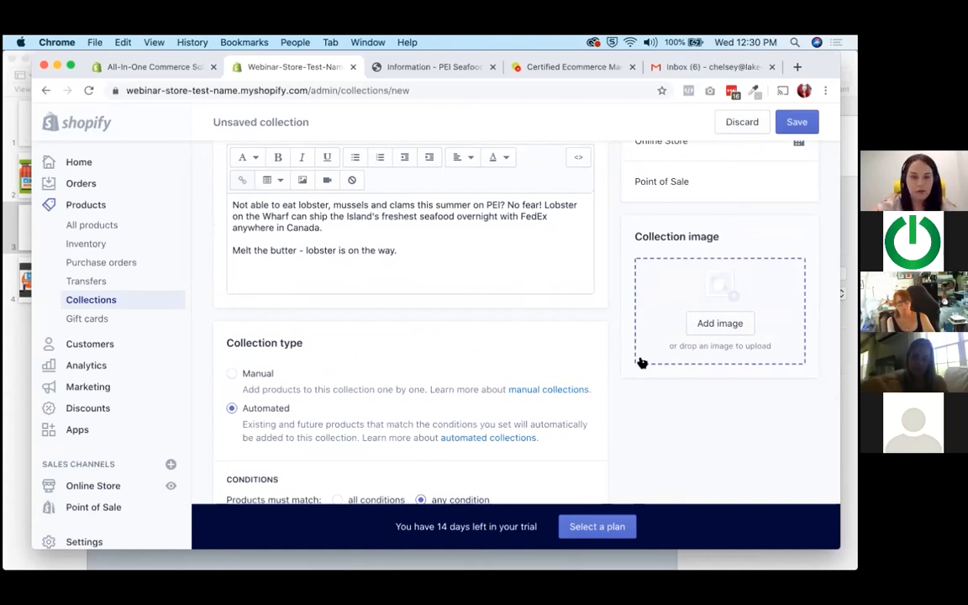
pyautogui.scroll(-3, 640, 361)
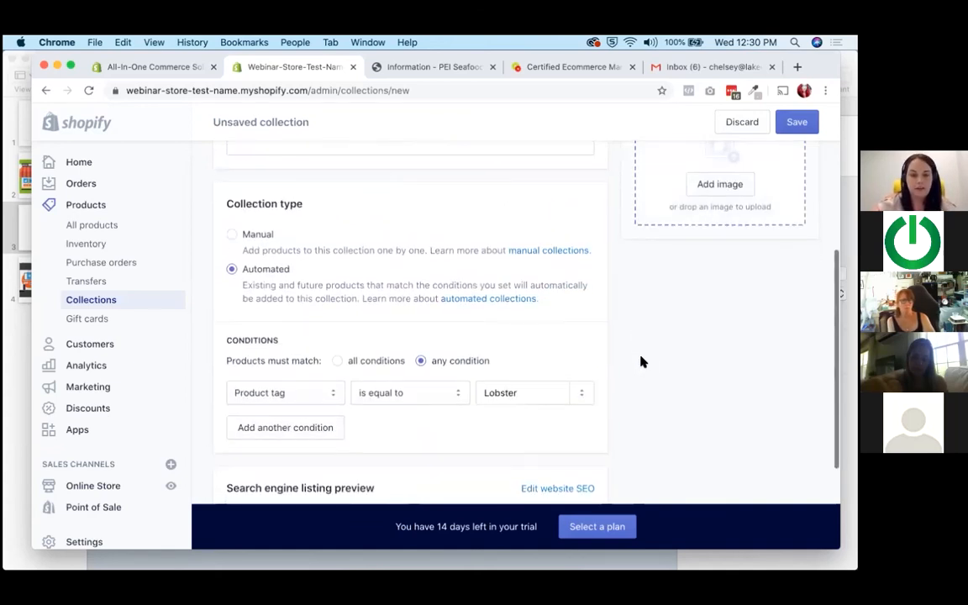
pyautogui.scroll(2, 642, 360)
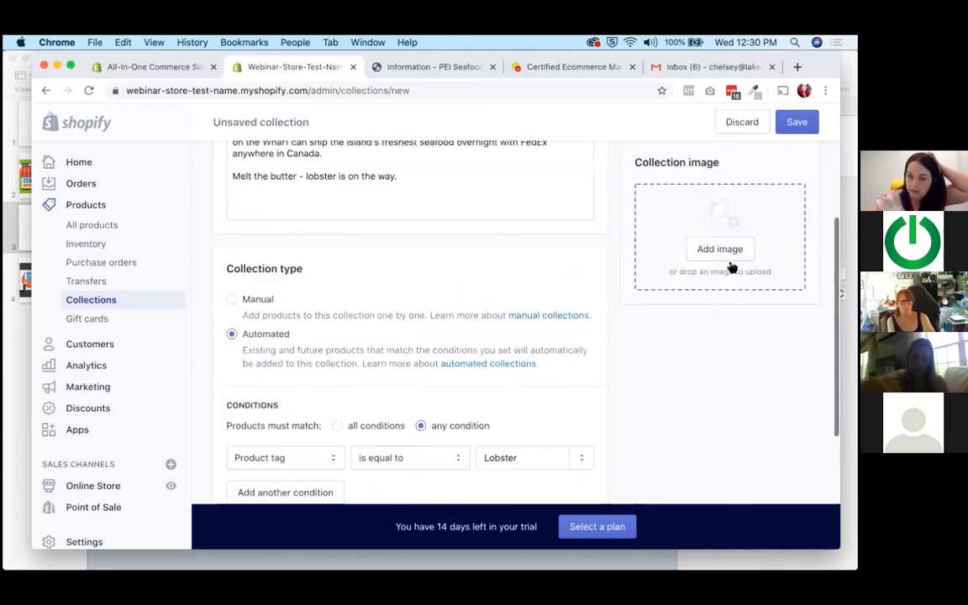
pyautogui.click(721, 249)
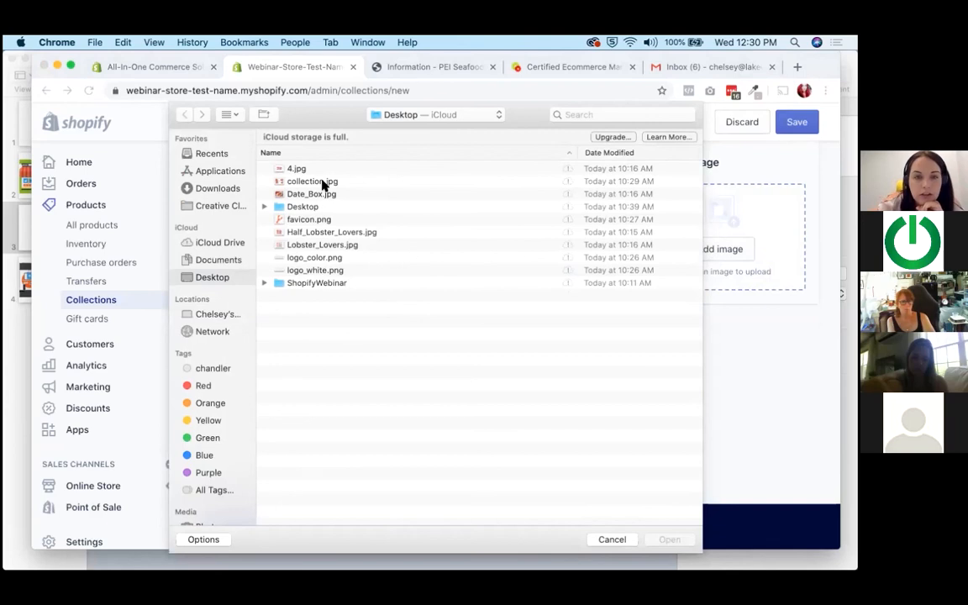
pyautogui.doubleClick(324, 182)
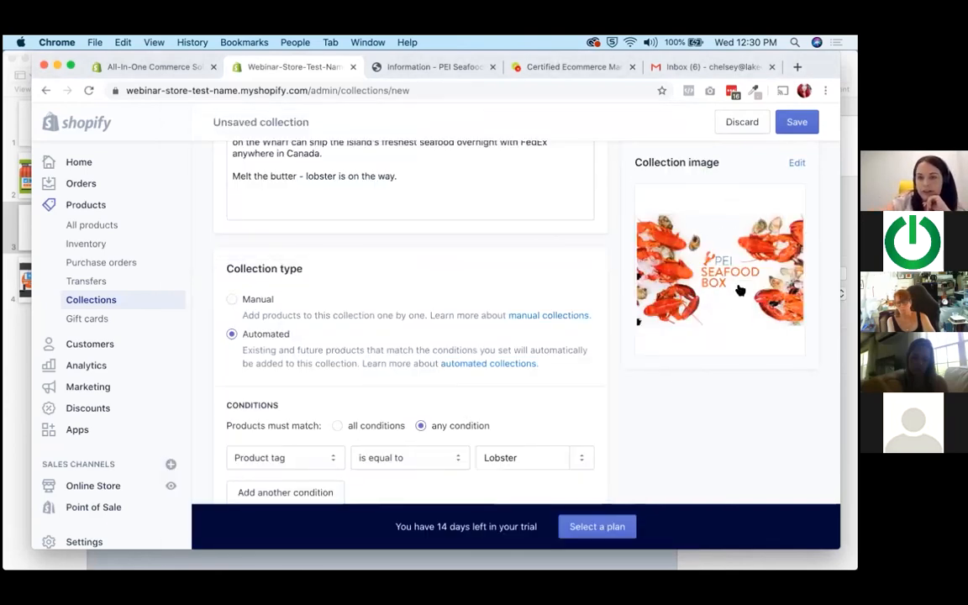
# Save the PEI Seafood Box collection and check which products it includes.
pyautogui.scroll(5, 722, 309)
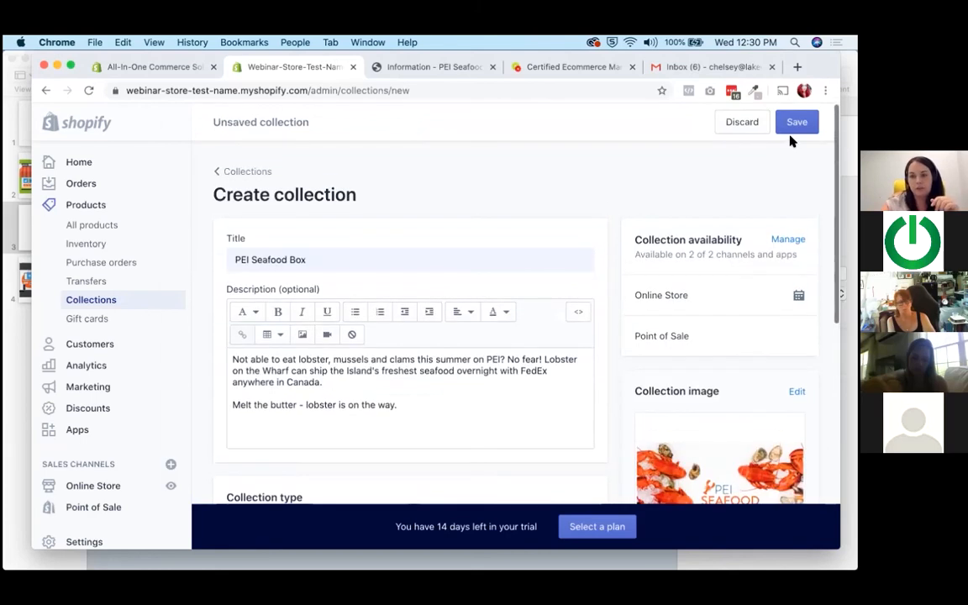
pyautogui.click(792, 132)
pyautogui.click(713, 151)
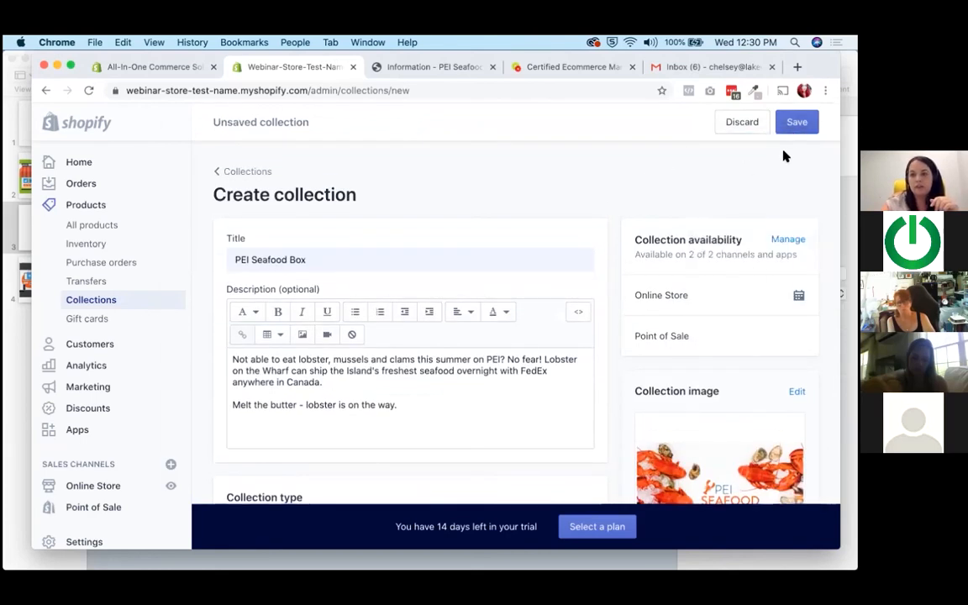
pyautogui.click(795, 122)
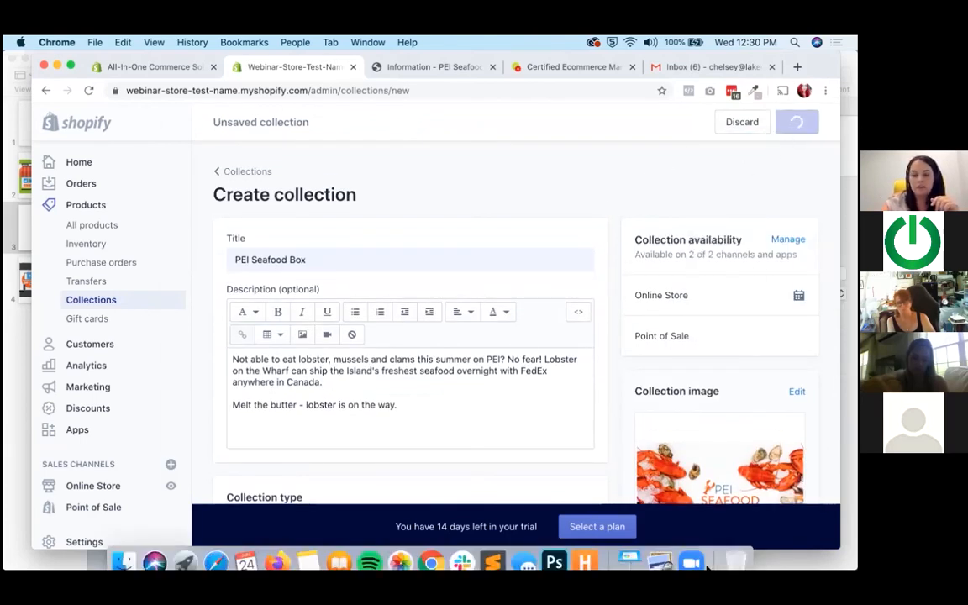
pyautogui.click(691, 561)
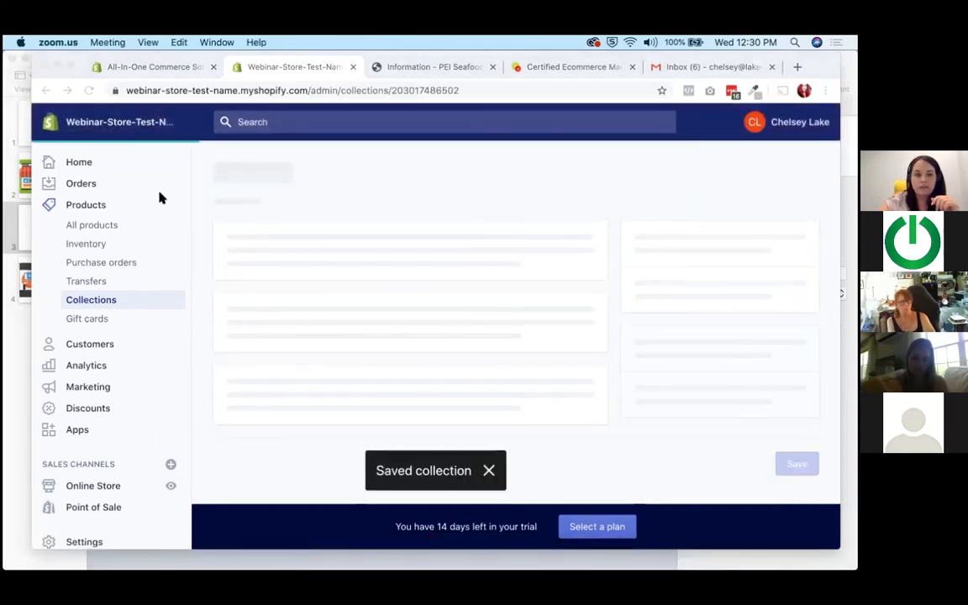
pyautogui.scroll(-10, 318, 226)
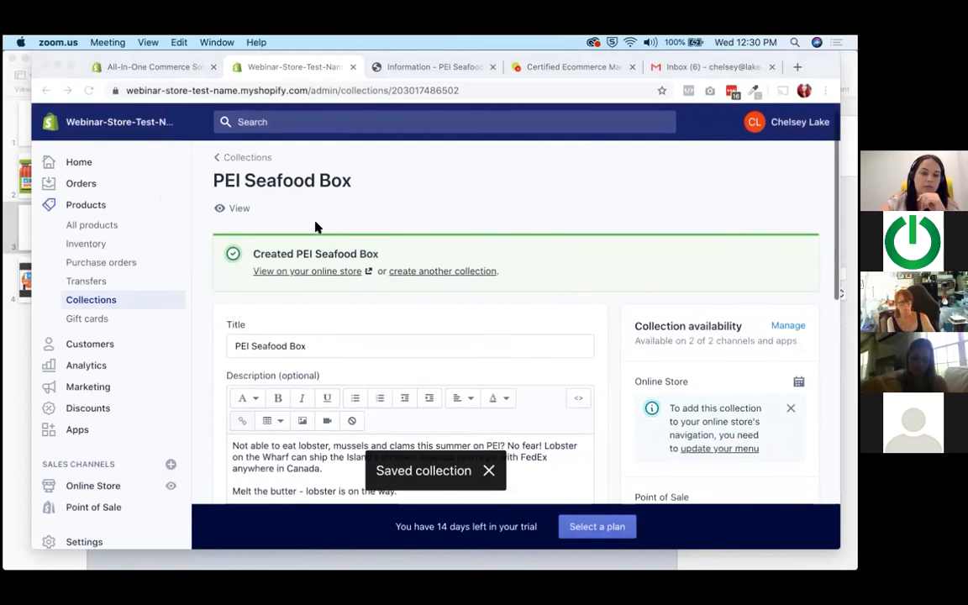
pyautogui.scroll(5, 561, 372)
pyautogui.scroll(-5, 562, 371)
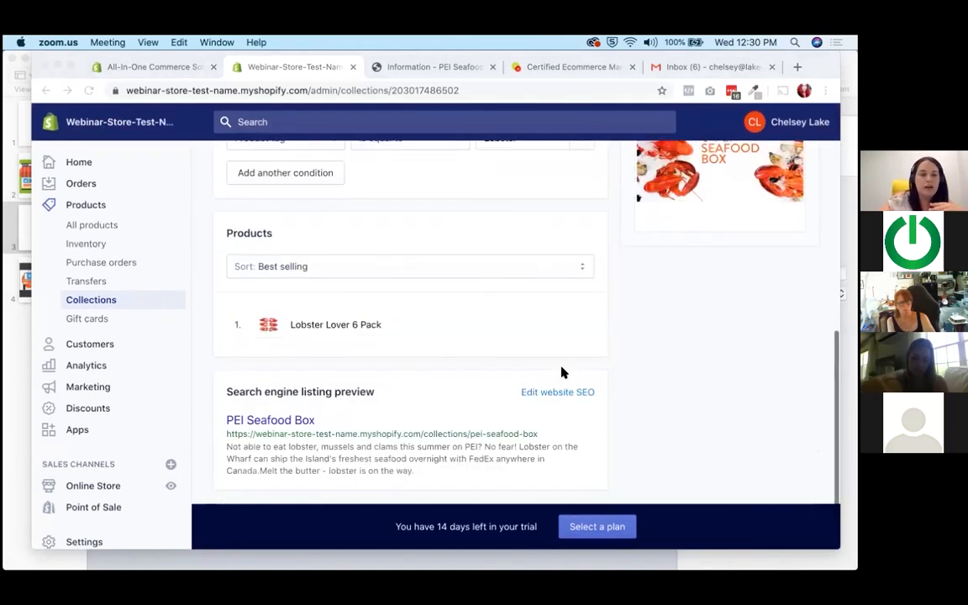
# Open the all-products list in a separate browser tab and start adding a new product.
pyautogui.scroll(2, 363, 372)
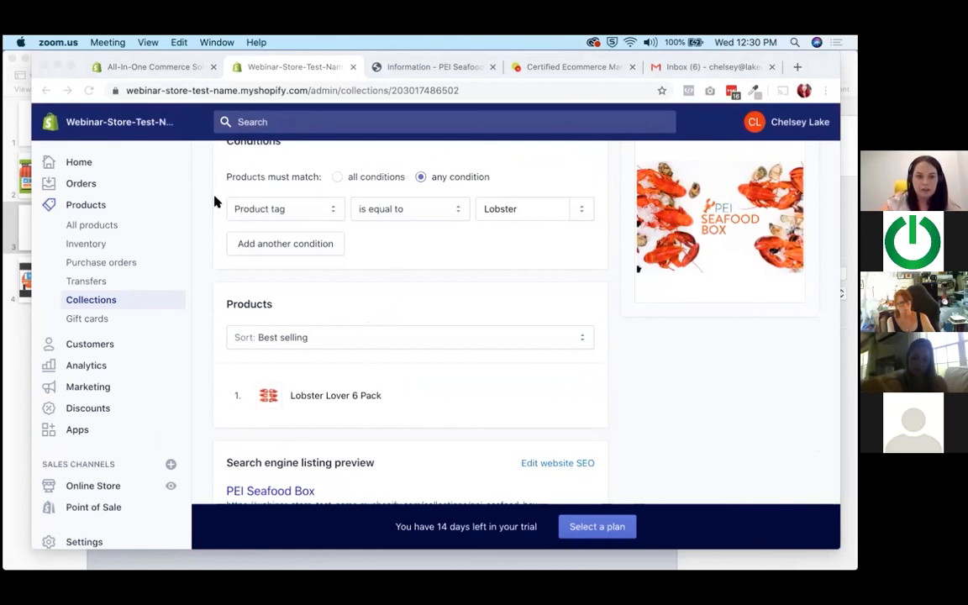
pyautogui.rightClick(95, 224)
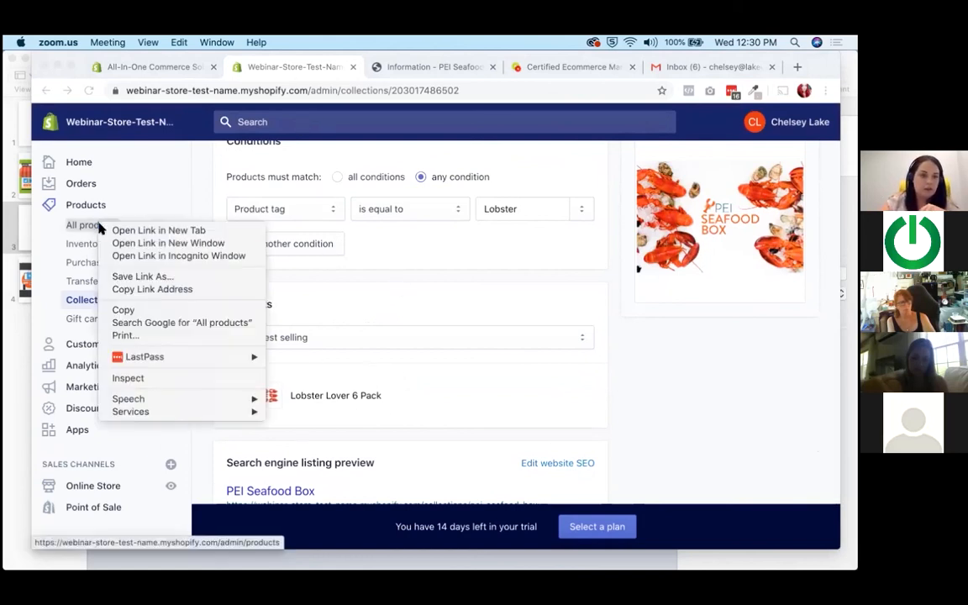
pyautogui.click(210, 195)
pyautogui.click(362, 67)
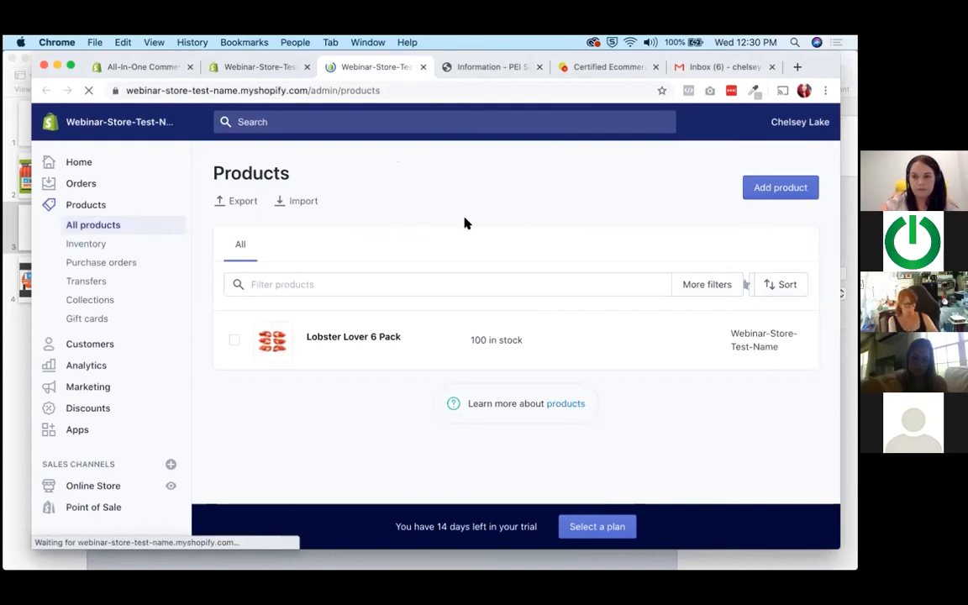
pyautogui.click(759, 195)
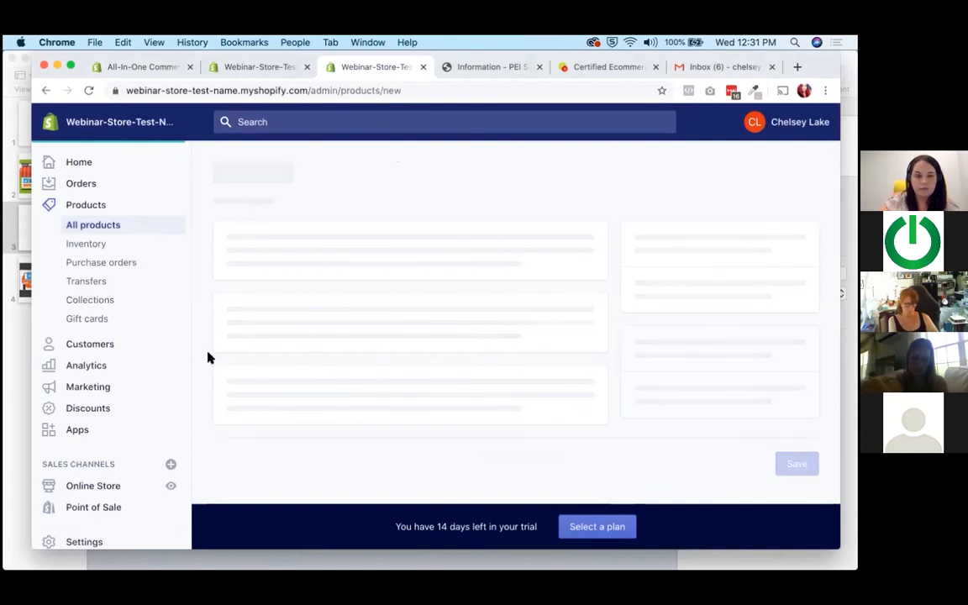
pyautogui.moveTo(201, 561)
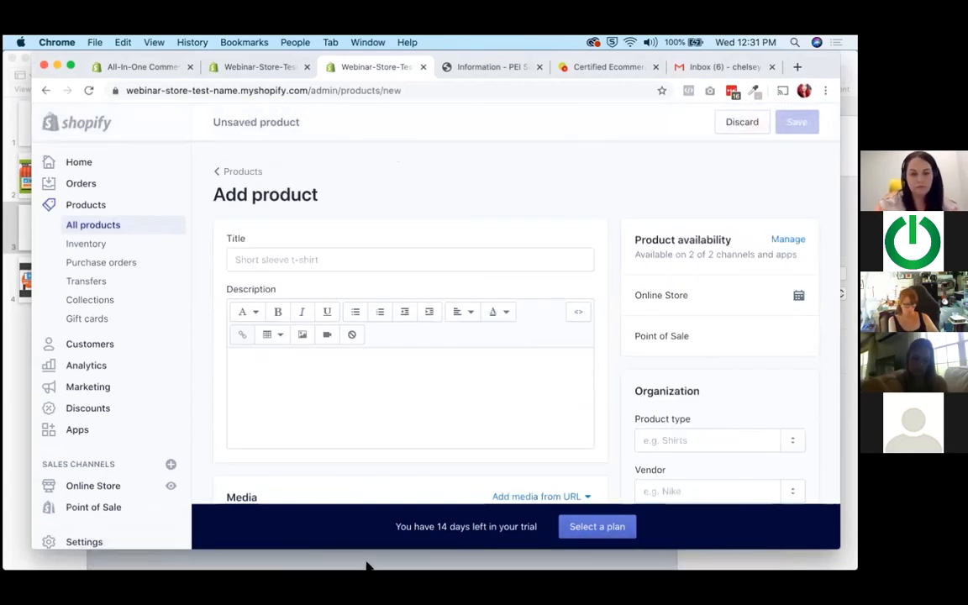
# Title the new product "Date Box - 12 Pack".
pyautogui.click(294, 254)
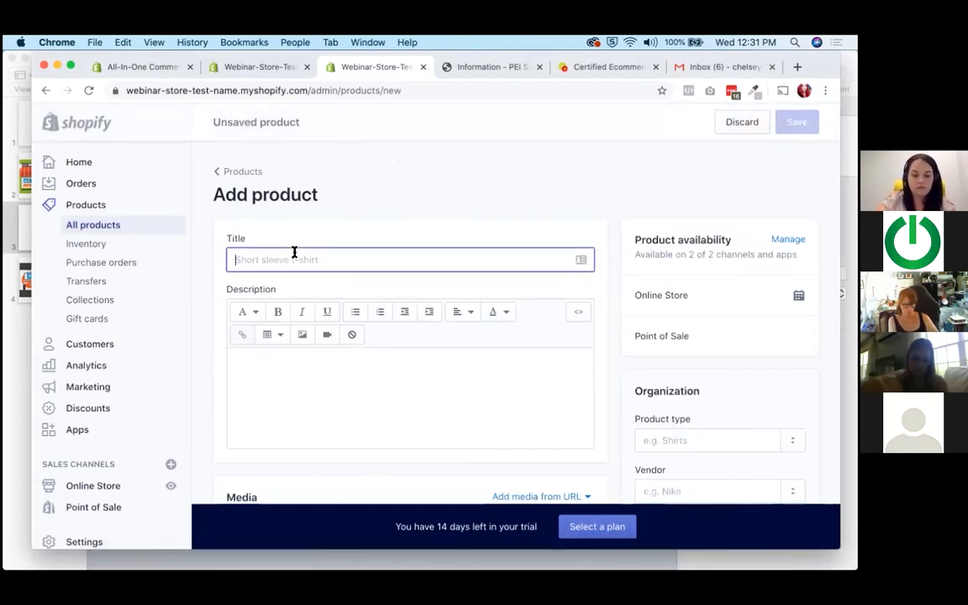
pyautogui.write('Date Box ')
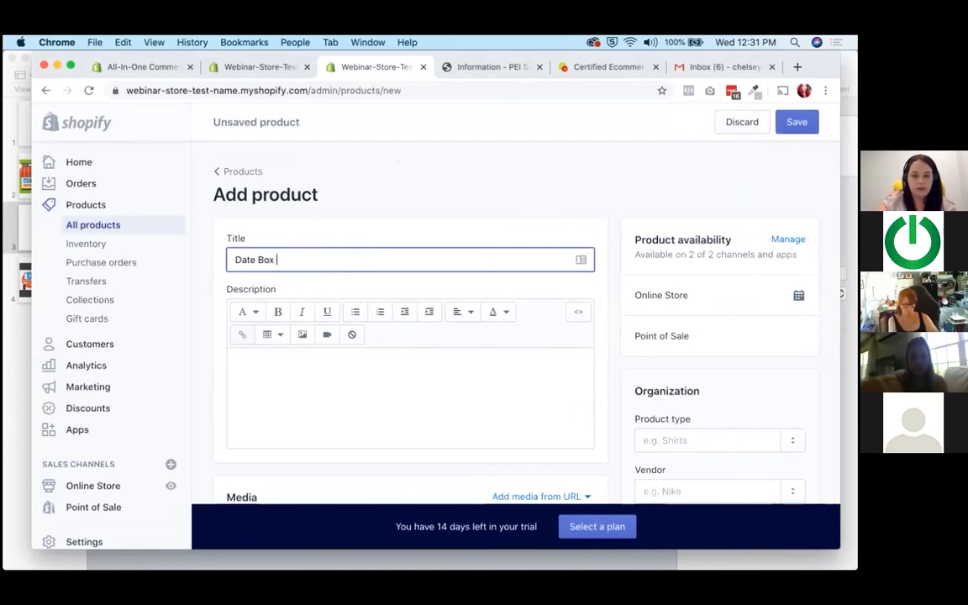
pyautogui.write('- 12 Pack')
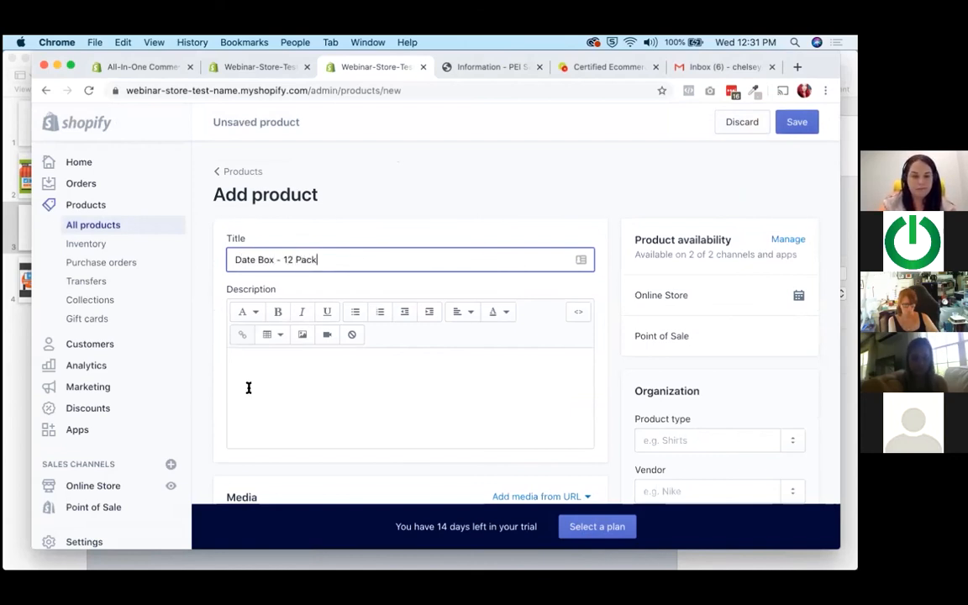
# Enter a two-line product description reading "12 - 1.25 lb Lobsters" and "Description Info .".
pyautogui.click(248, 387)
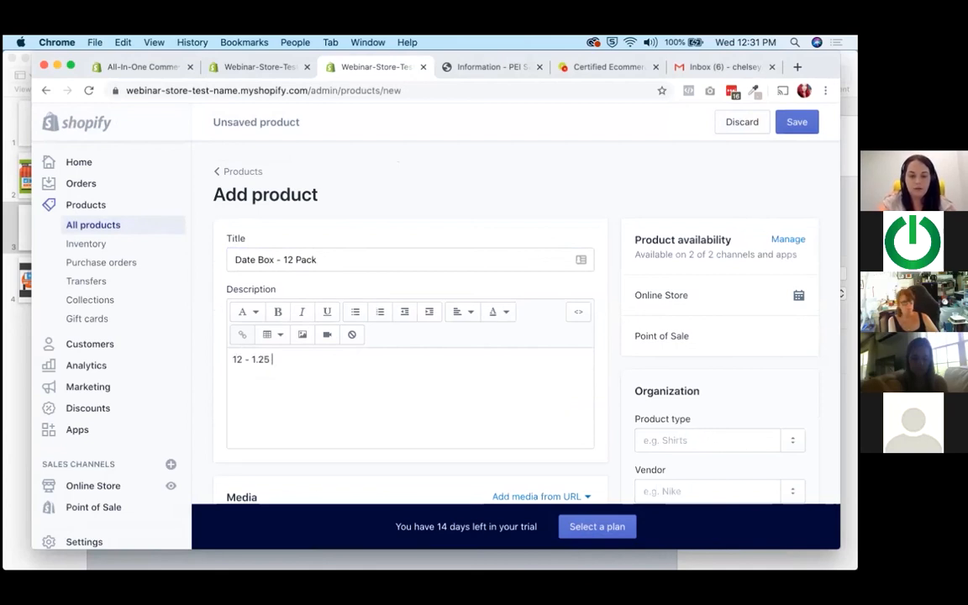
pyautogui.write('12 - 1.25 lb Lobsters')
pyautogui.press('Return')
pyautogui.write('Descri')
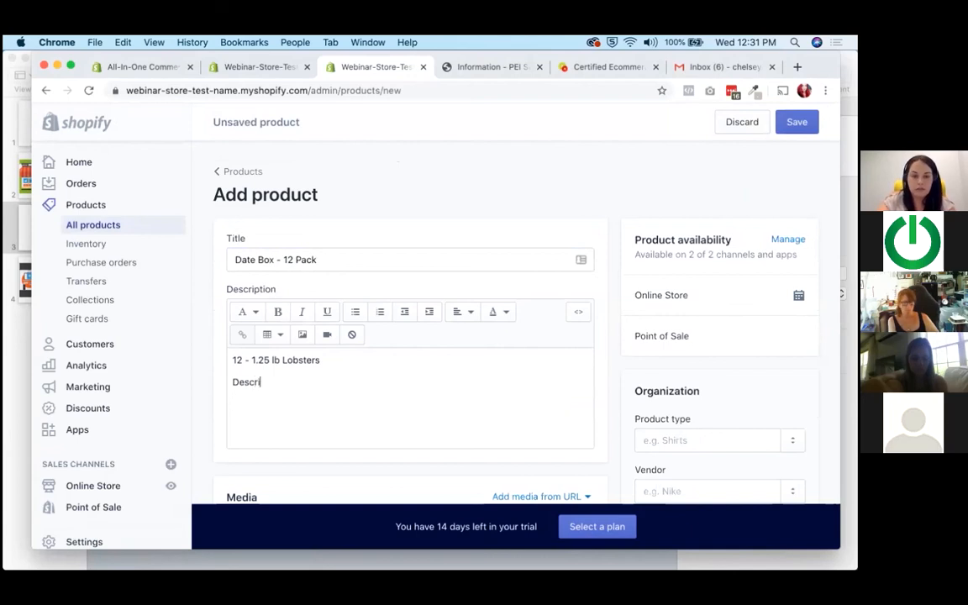
pyautogui.write('ption Info ....')
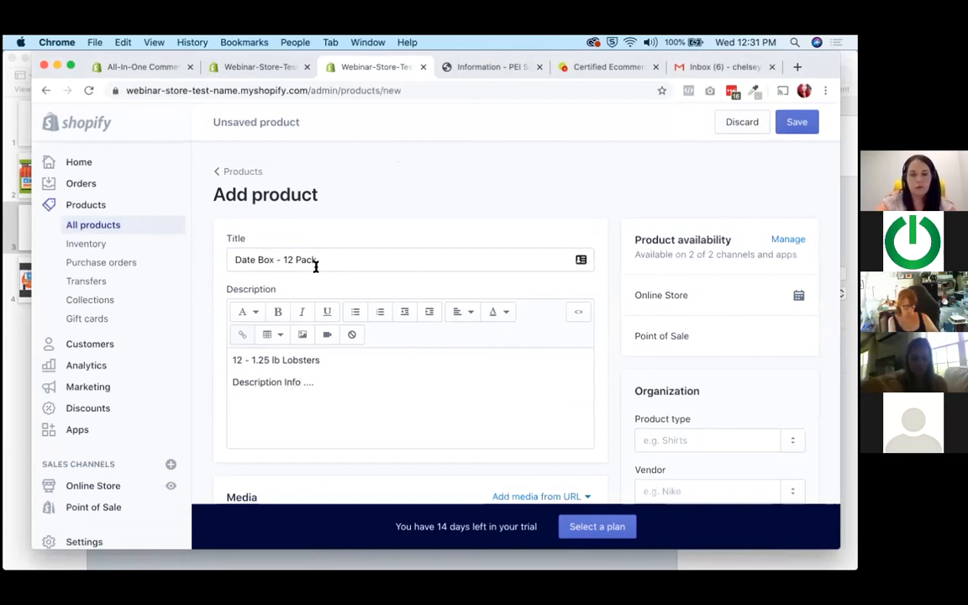
# Upload Date_Box.jpg and Lobster_Lovers.jpg from the Desktop folder as product media, and make the Lobster_Lovers image the first one.
pyautogui.scroll(-5, 315, 265)
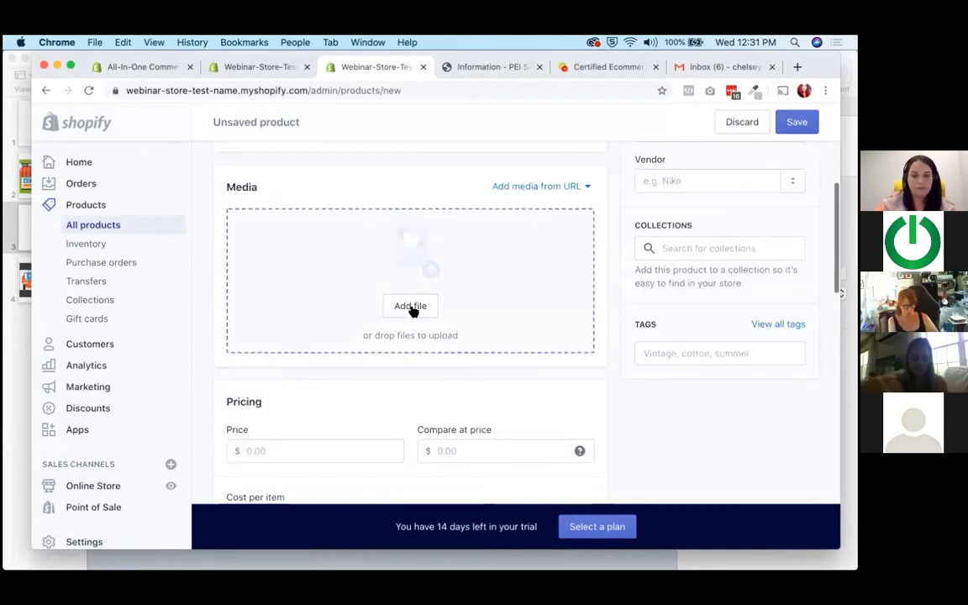
pyautogui.click(411, 306)
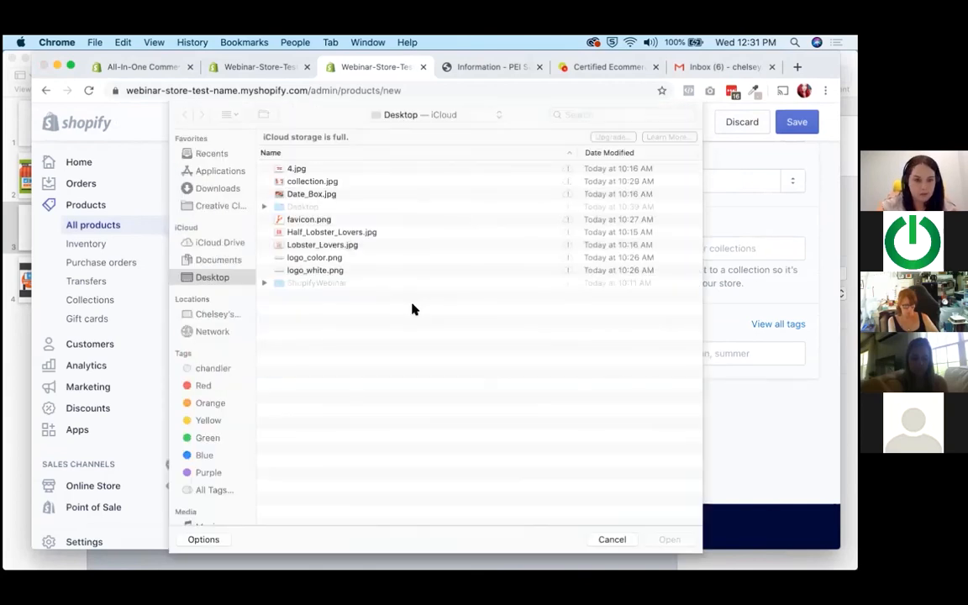
pyautogui.click(316, 194)
pyautogui.doubleClick(316, 194)
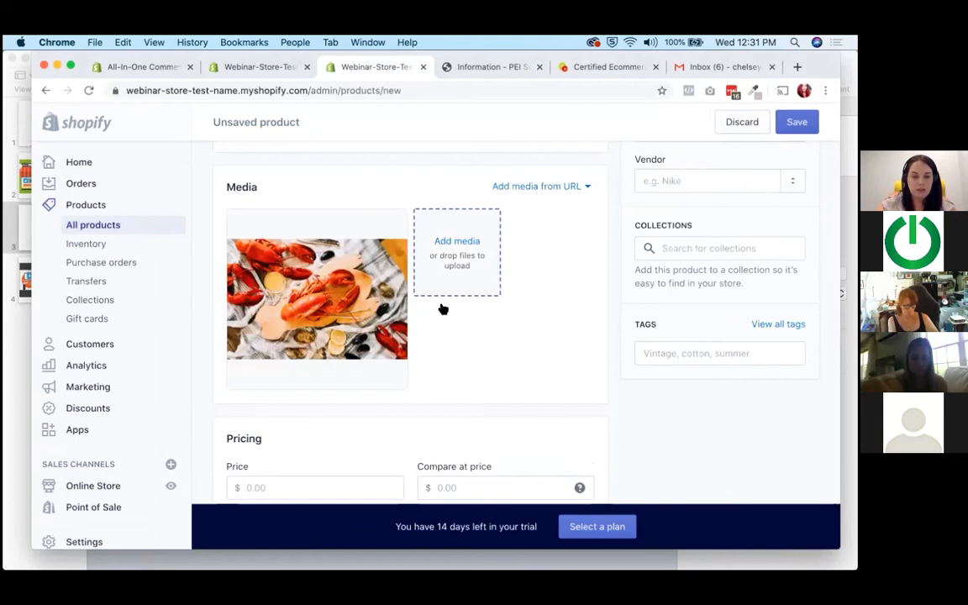
pyautogui.click(457, 243)
pyautogui.doubleClick(324, 244)
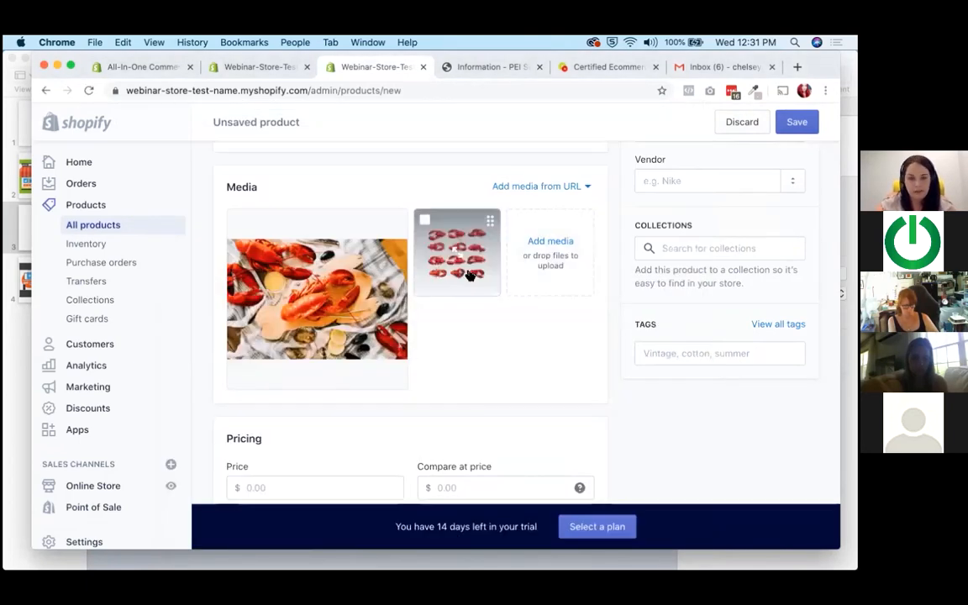
pyautogui.moveTo(340, 242); pyautogui.dragTo(454, 252)
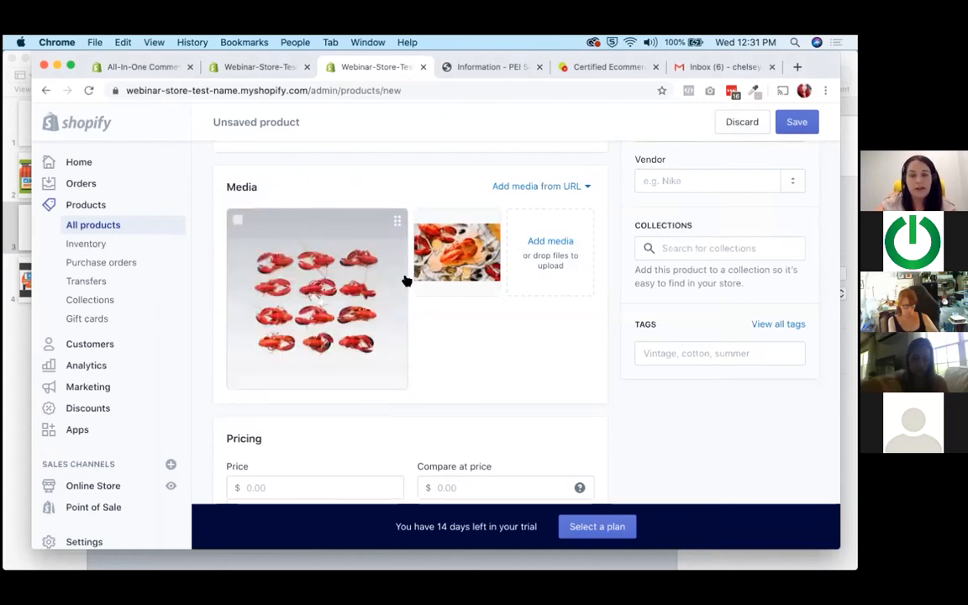
# Set the product's price to $200.00 and open its available quantity for editing.
pyautogui.scroll(-3, 495, 276)
pyautogui.scroll(-3, 495, 276)
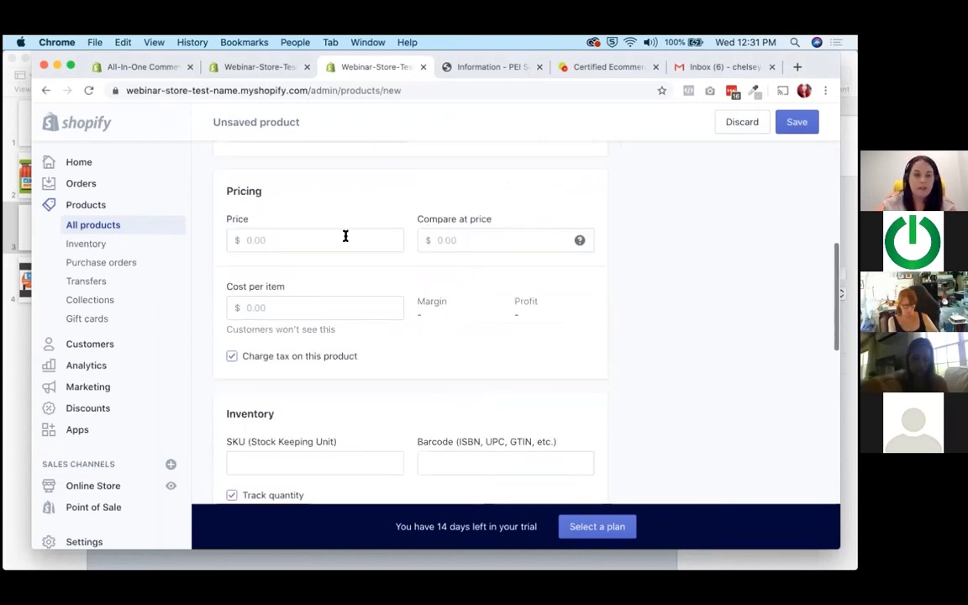
pyautogui.click(346, 238)
pyautogui.write('200.00')
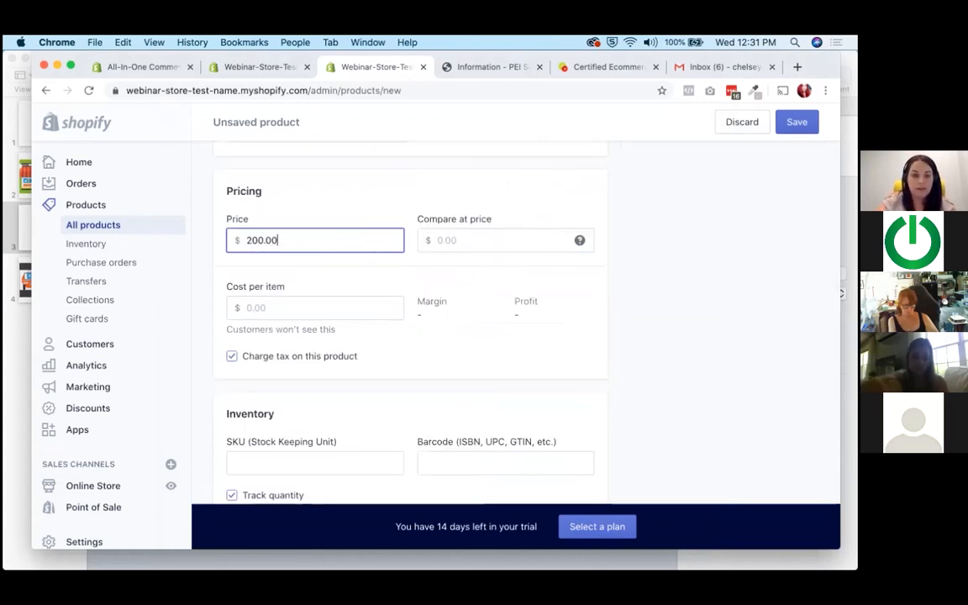
pyautogui.click(454, 277)
pyautogui.scroll(-5, 454, 277)
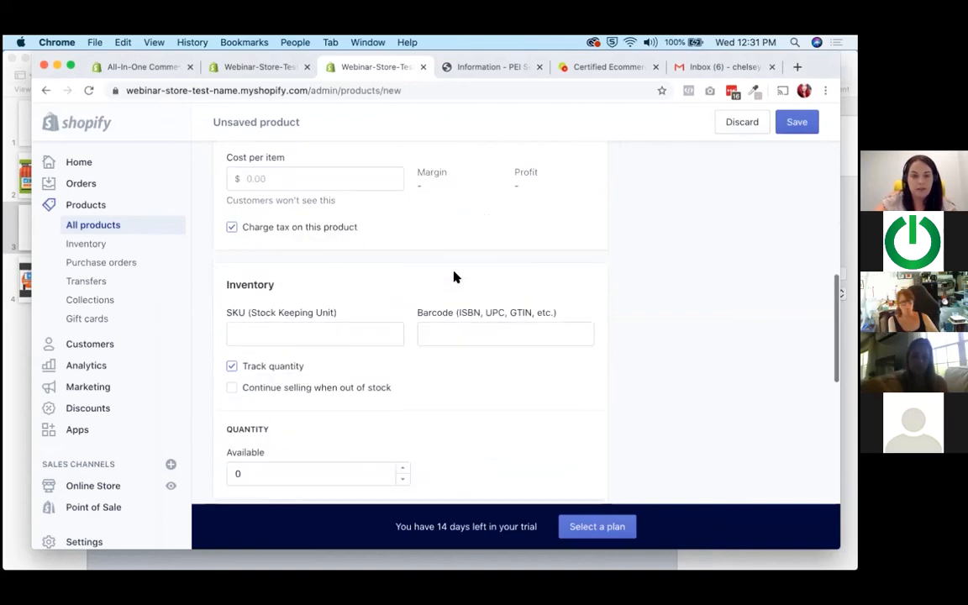
pyautogui.scroll(-2, 454, 278)
pyautogui.click(318, 265)
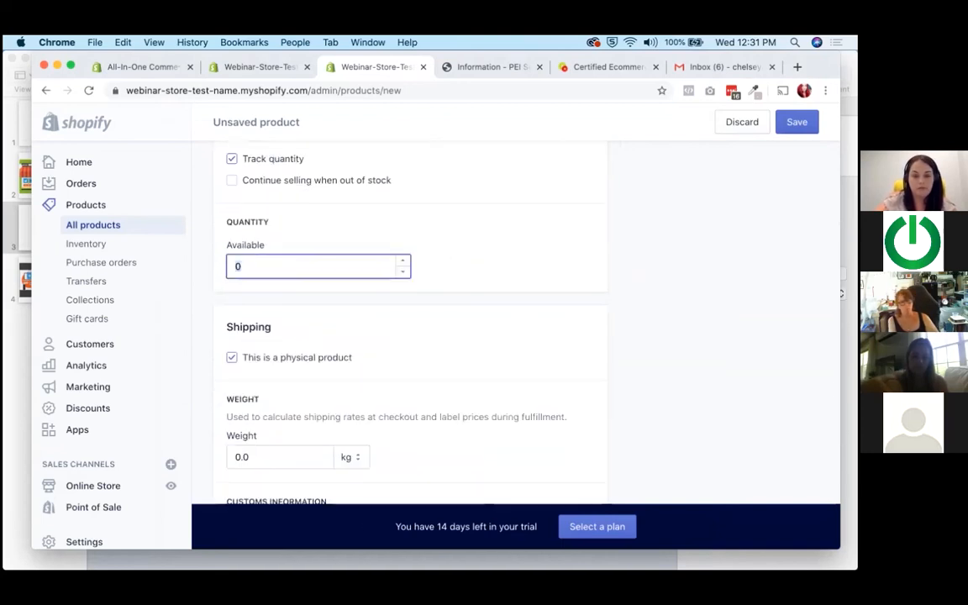
# Set the product's shipping weight to 40 lb.
pyautogui.scroll(-5, 259, 261)
pyautogui.click(244, 236)
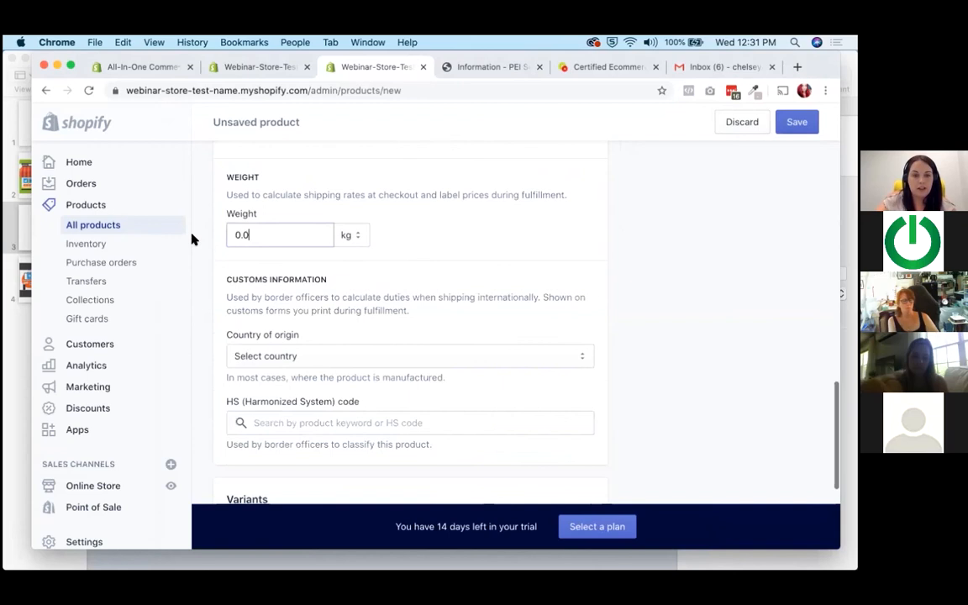
pyautogui.write('40.00')
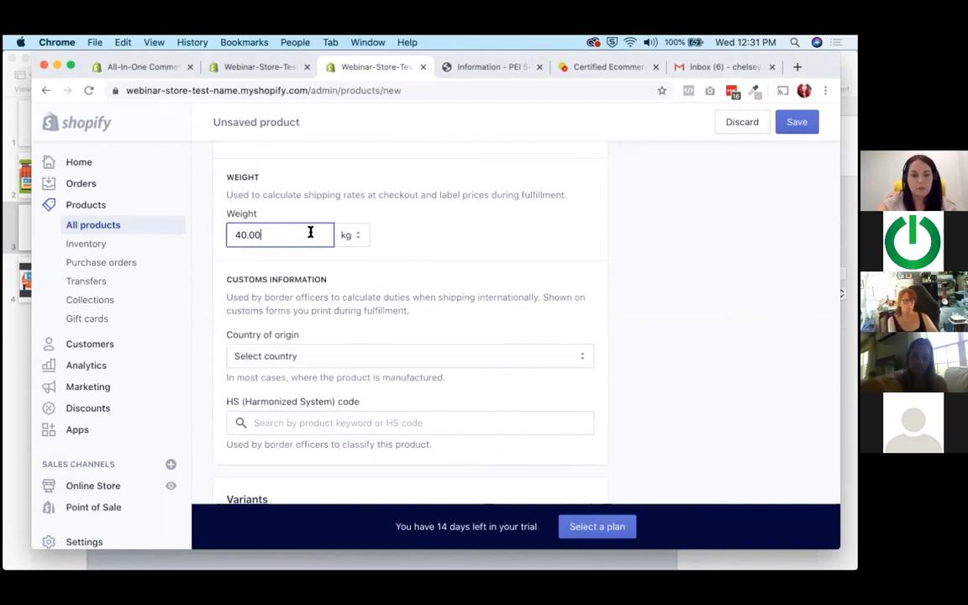
pyautogui.click(350, 237)
pyautogui.click(344, 210)
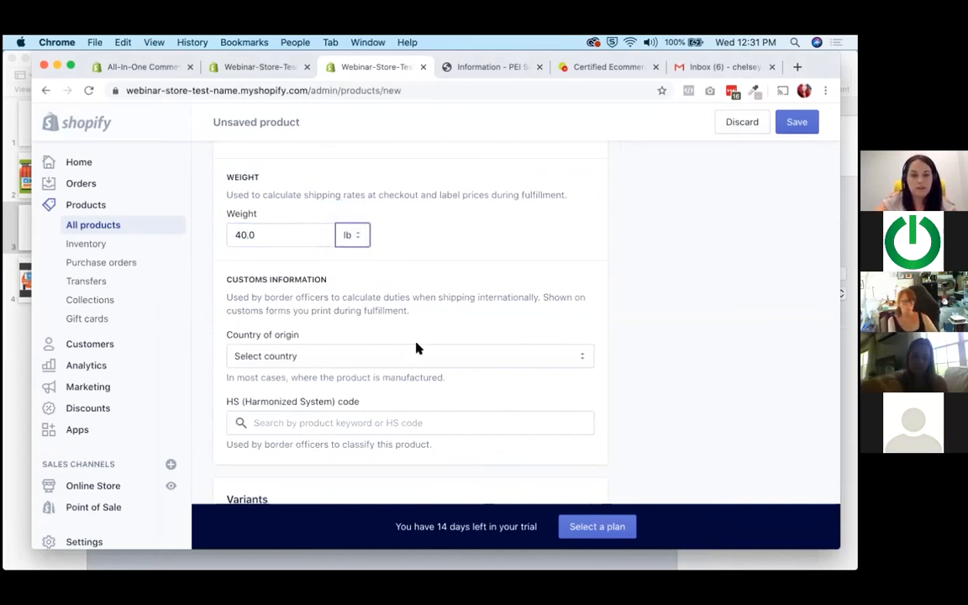
# Set the customs country of origin to Canada, with Prince Edward Island as the province.
pyautogui.click(399, 362)
pyautogui.scroll(-10, 282, 437)
pyautogui.scroll(-5, 276, 454)
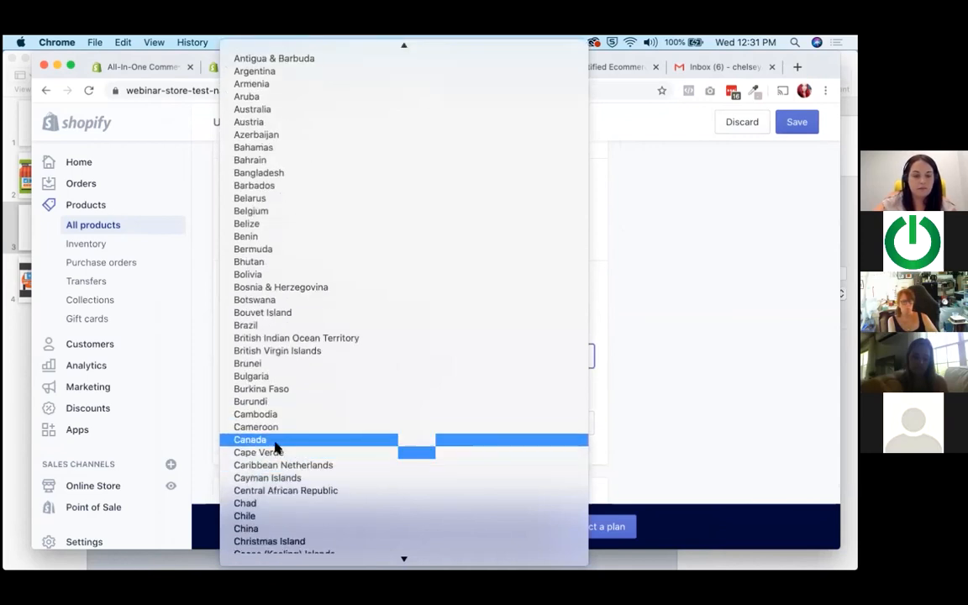
pyautogui.click(273, 439)
pyautogui.click(283, 424)
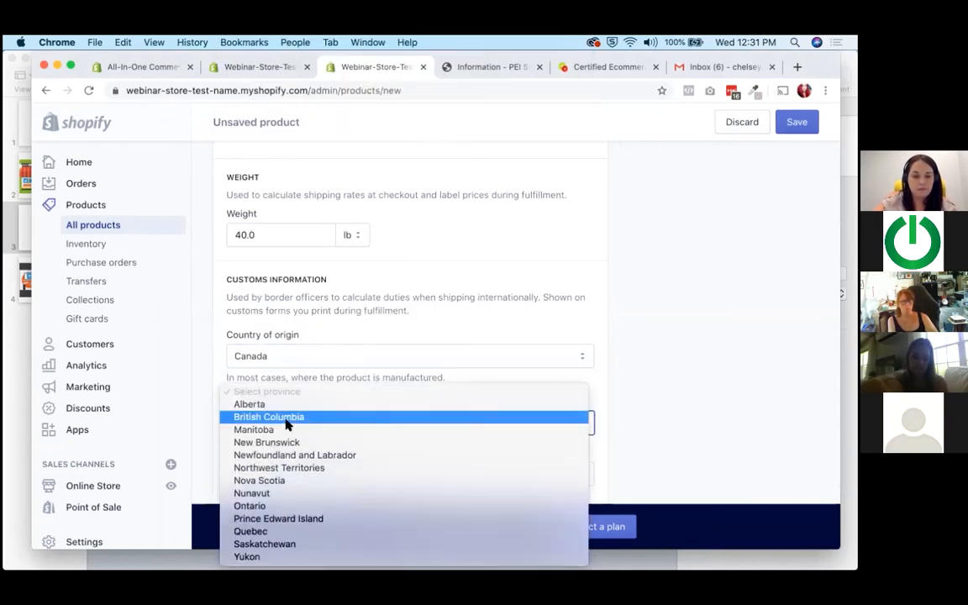
pyautogui.click(278, 518)
# Tag the product with the frequently used tags Box, Island Made, Seafood and Lobster.
pyautogui.scroll(10, 723, 344)
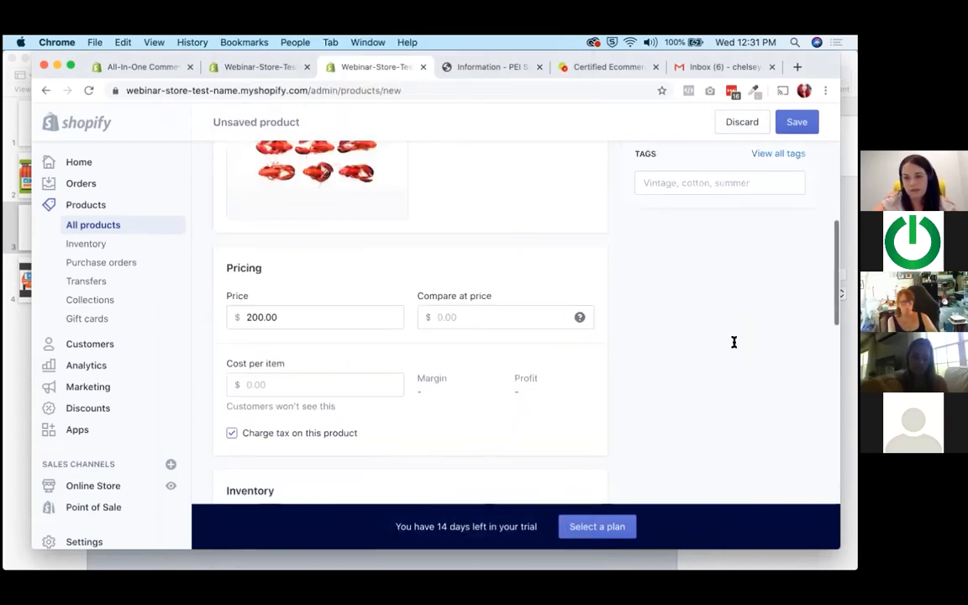
pyautogui.click(703, 368)
pyautogui.scroll(-1, 685, 405)
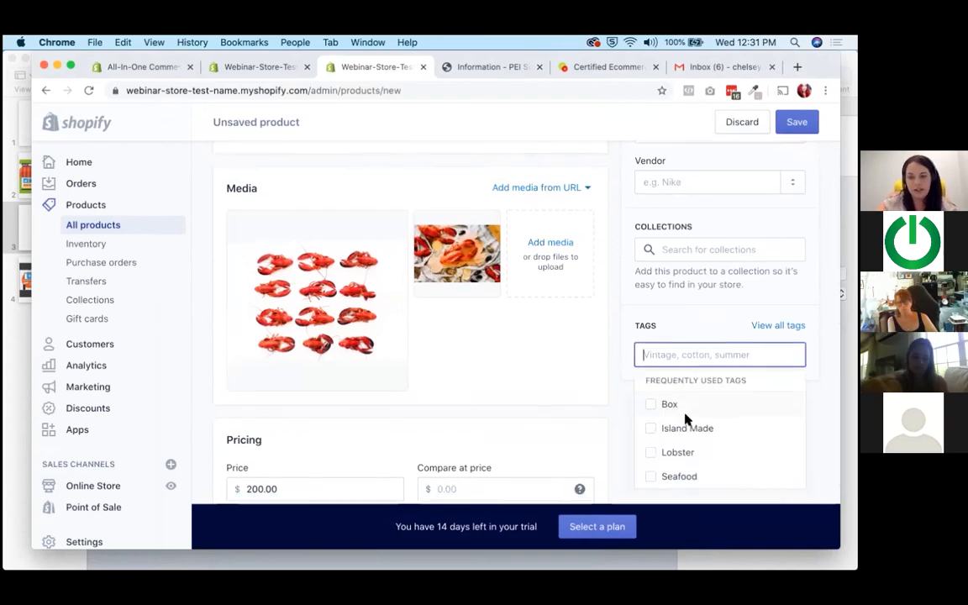
pyautogui.click(684, 413)
pyautogui.click(678, 437)
pyautogui.click(680, 391)
pyautogui.click(664, 365)
pyautogui.click(695, 283)
pyautogui.scroll(2, 694, 283)
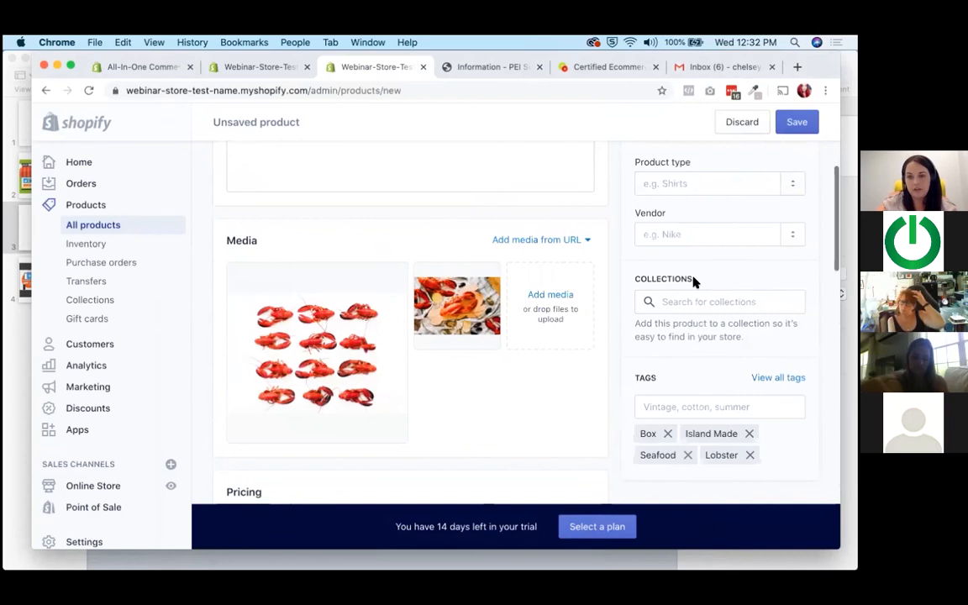
# Save the Date Box - 12 Pack product and check which products the PEI Seafood Box collection includes.
pyautogui.click(794, 125)
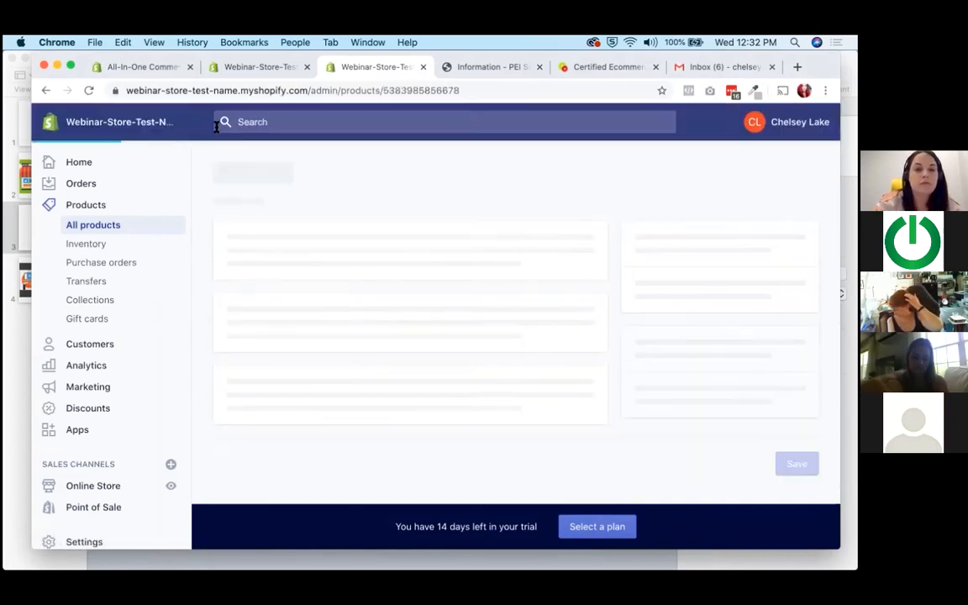
pyautogui.click(95, 301)
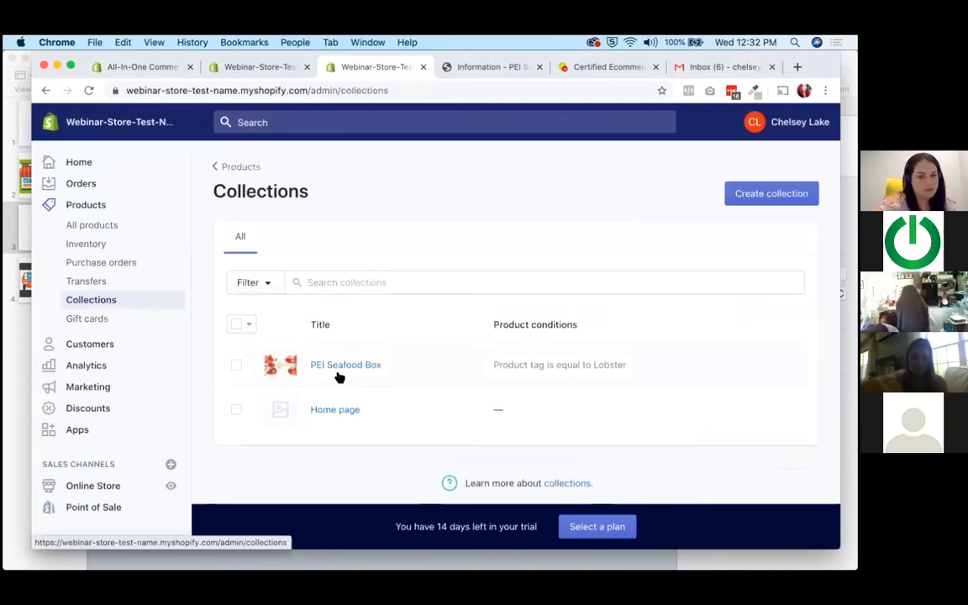
pyautogui.click(342, 370)
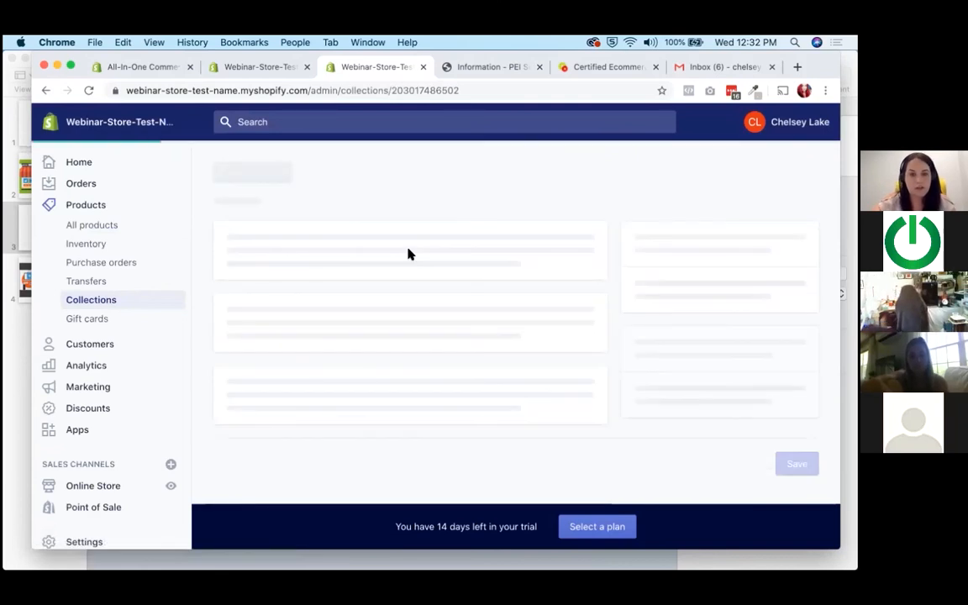
pyautogui.scroll(-10, 409, 254)
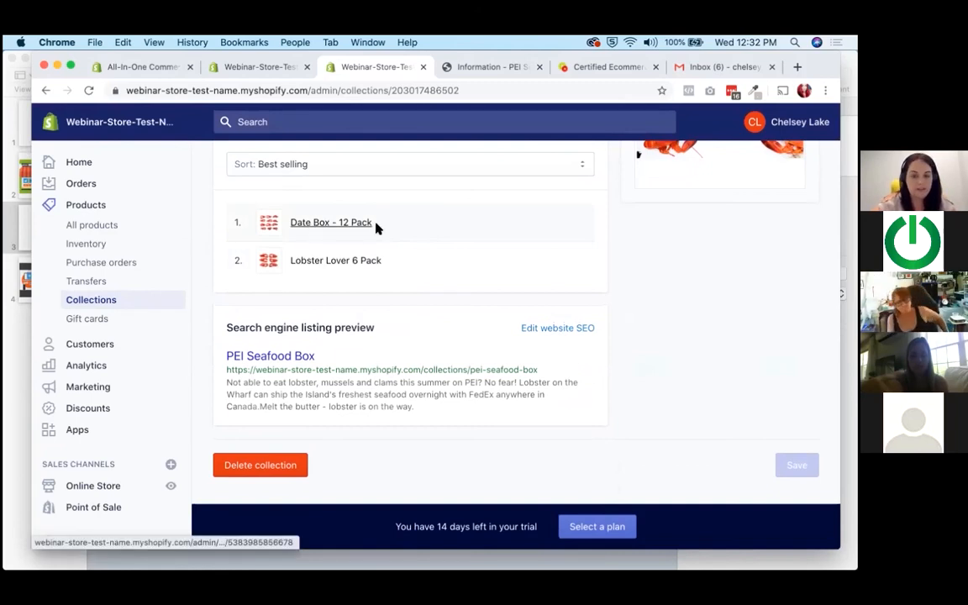
pyautogui.scroll(2, 275, 253)
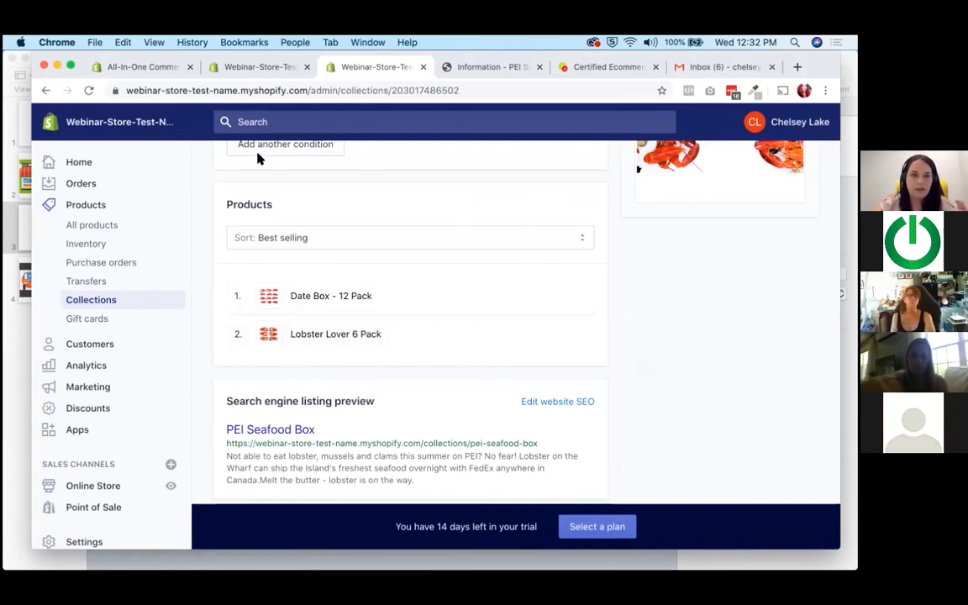
# Return to the earlier store admin tab and open the Online Store themes page.
pyautogui.click(246, 67)
pyautogui.click(159, 69)
pyautogui.click(265, 69)
pyautogui.scroll(-1, 100, 492)
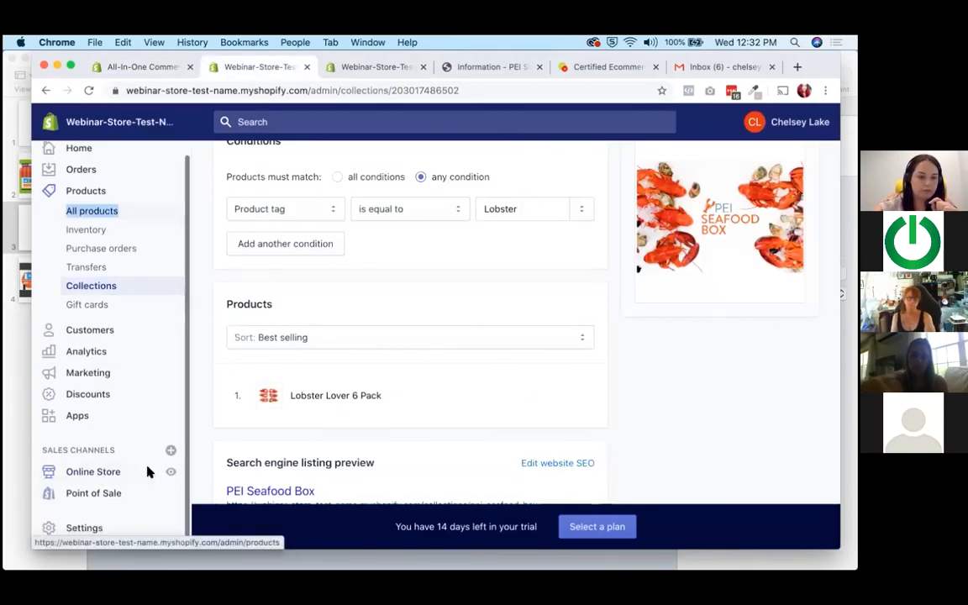
pyautogui.click(99, 469)
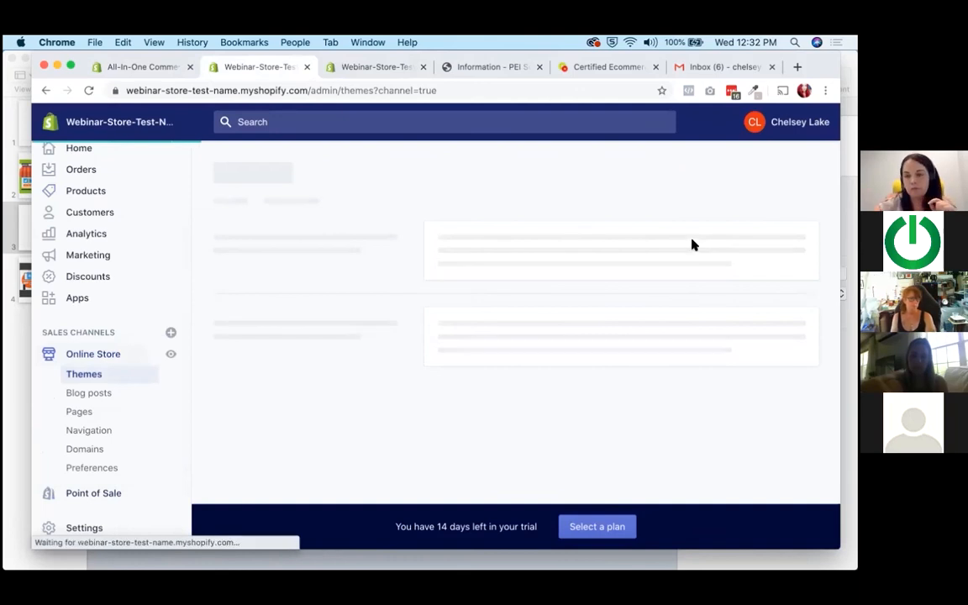
# Open the Narrative theme for customization and go to the home page's Featured collection section.
pyautogui.click(771, 368)
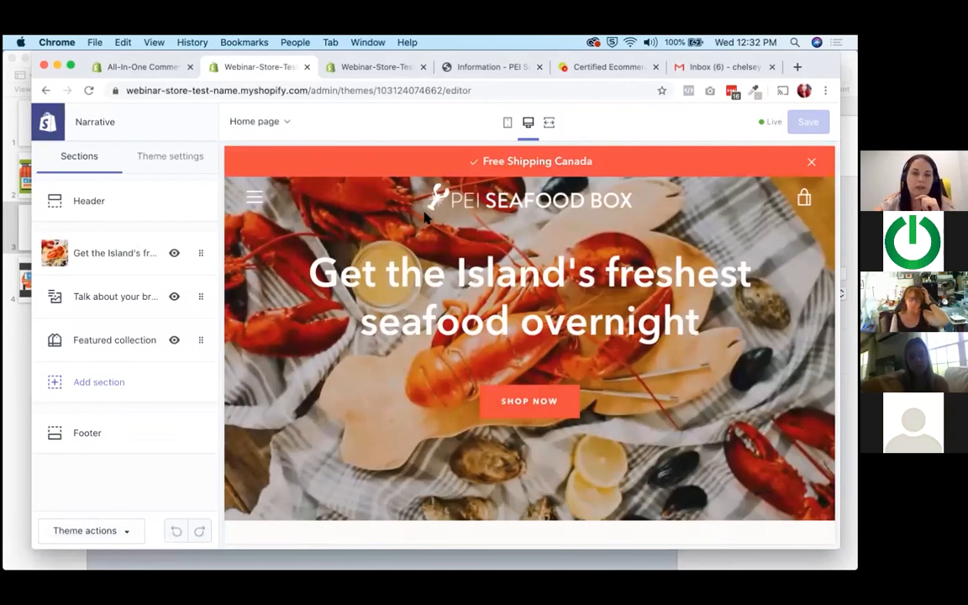
pyautogui.scroll(-10, 424, 217)
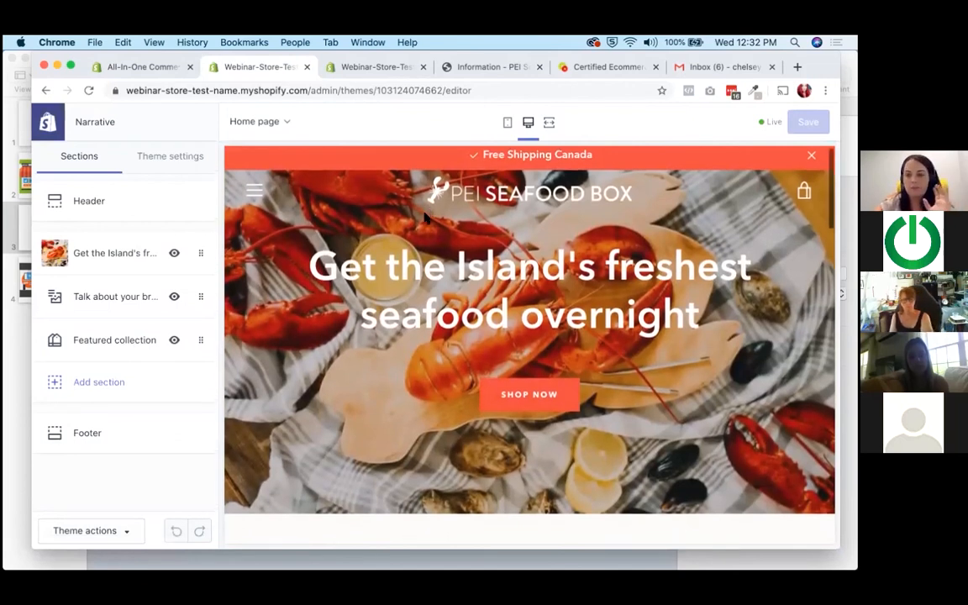
pyautogui.scroll(-10, 424, 217)
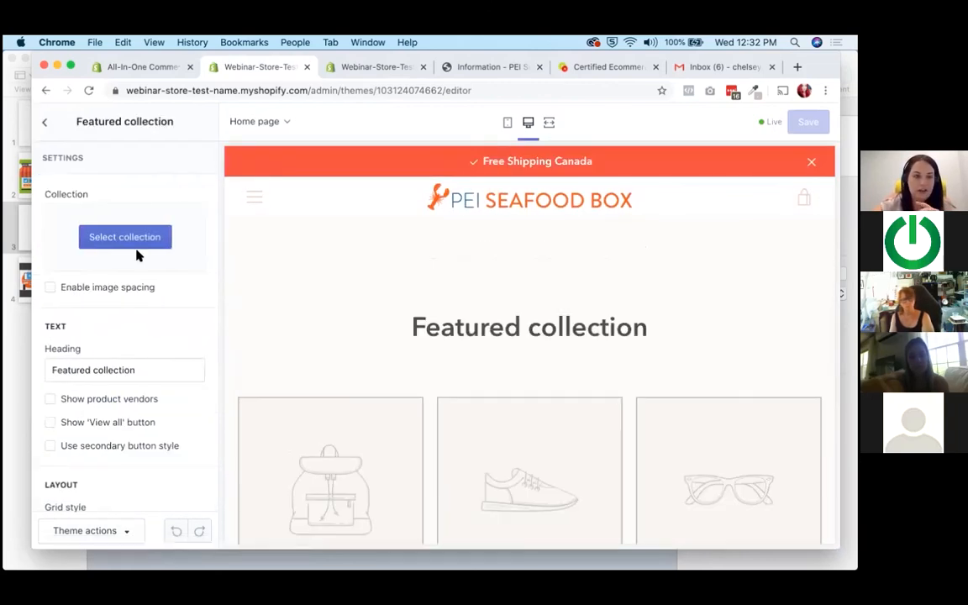
# Assign the PEI Seafood Box collection to the Featured collection section and check its products in the preview.
pyautogui.click(141, 241)
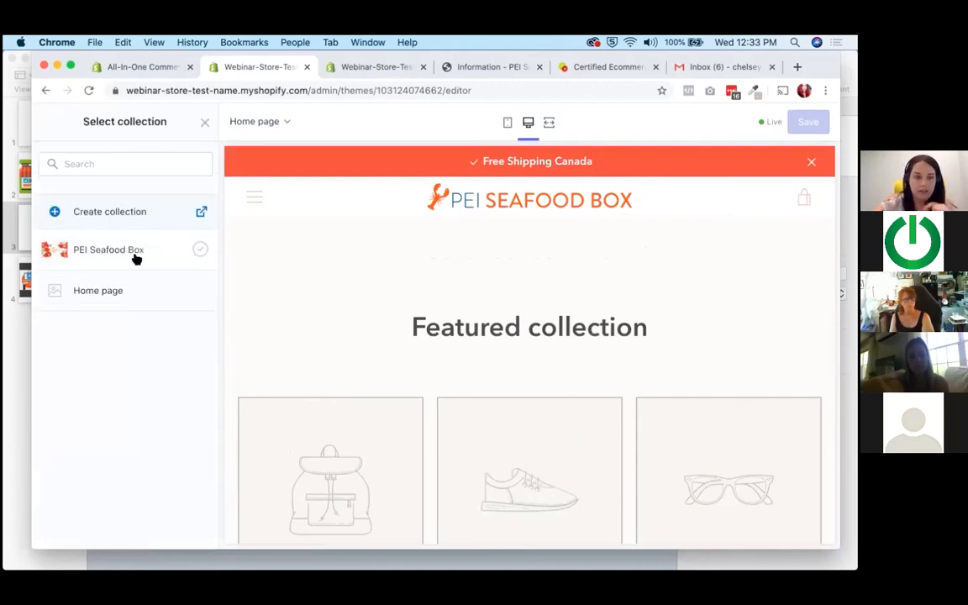
pyautogui.click(135, 259)
pyautogui.scroll(-3, 485, 336)
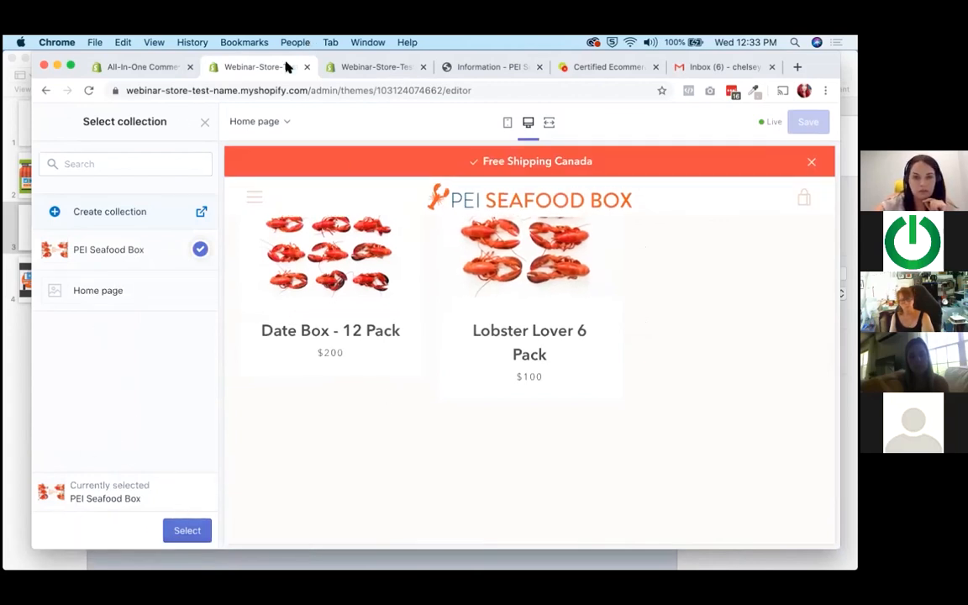
pyautogui.click(183, 529)
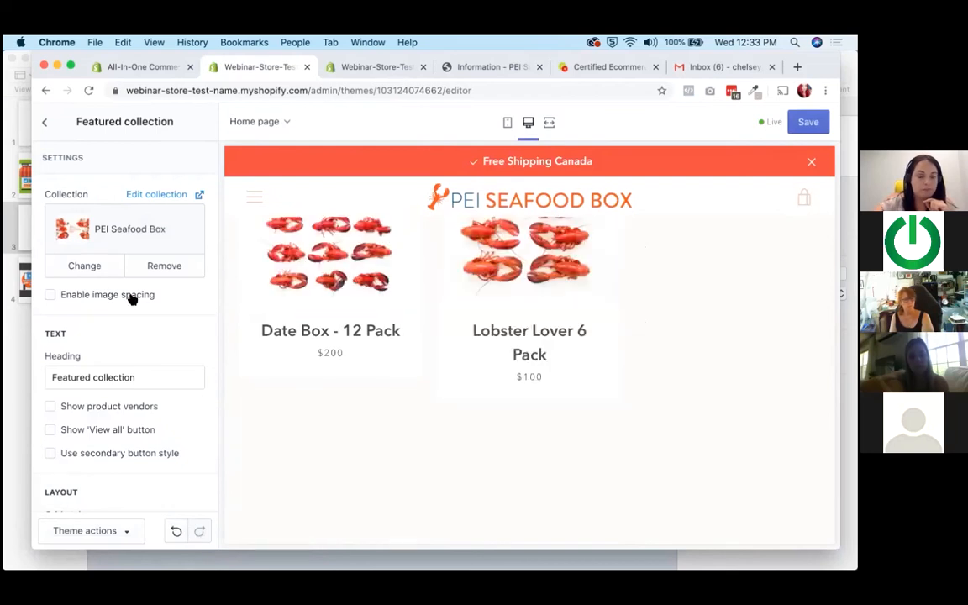
pyautogui.scroll(2, 458, 326)
pyautogui.scroll(1, 458, 326)
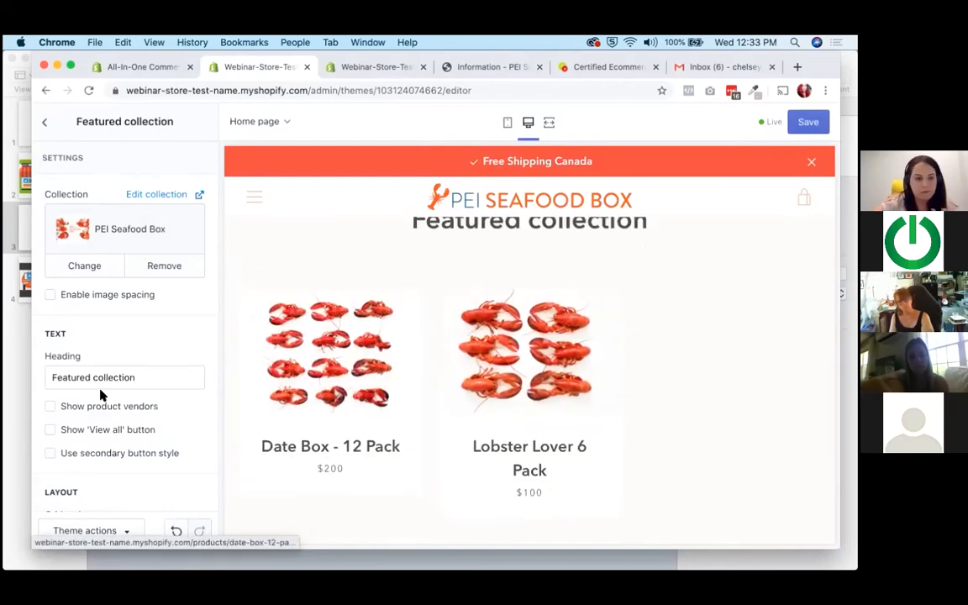
# Set the featured collection's layout to 2 products per row.
pyautogui.scroll(-2, 99, 395)
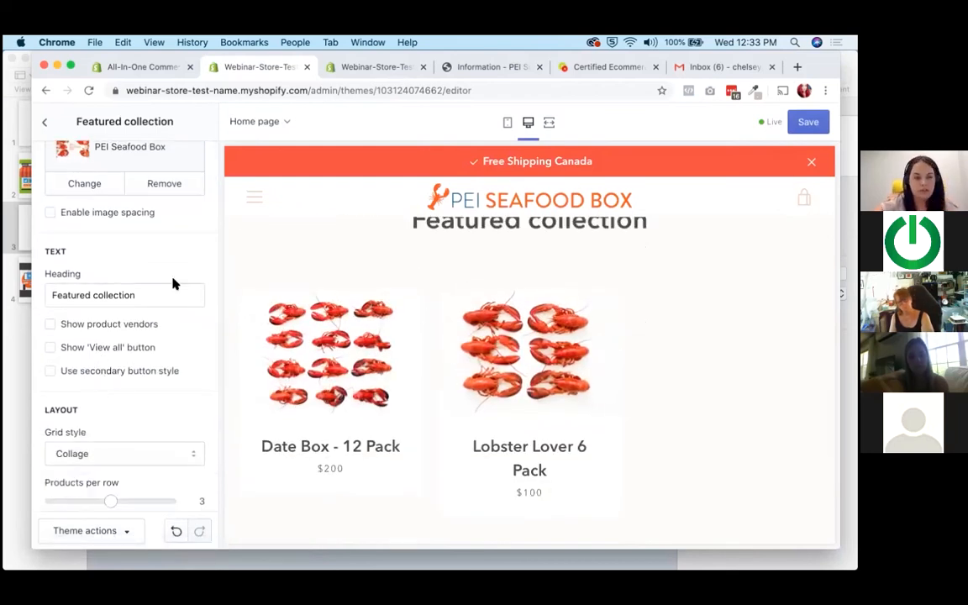
pyautogui.scroll(-3, 99, 411)
pyautogui.click(70, 392)
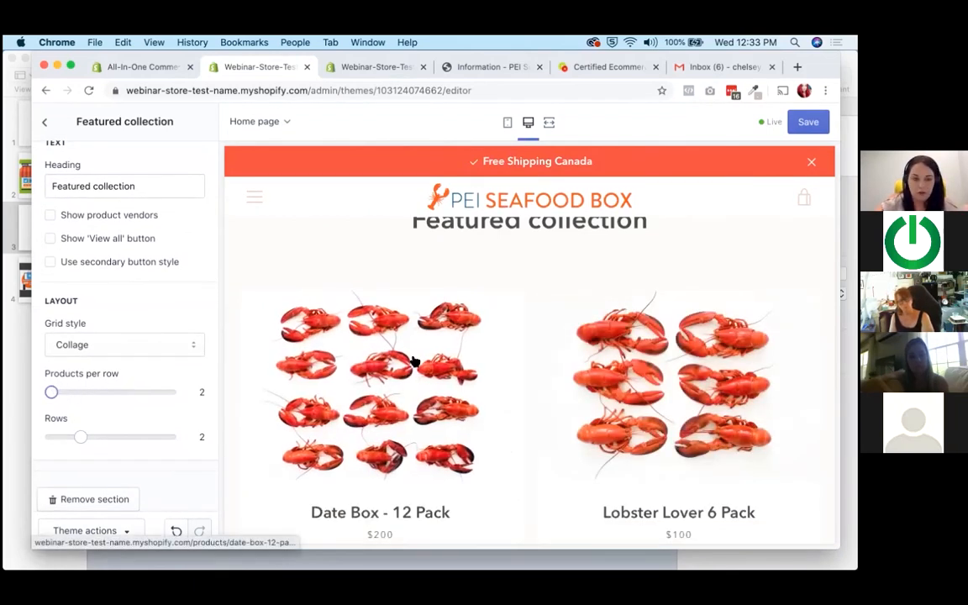
pyautogui.scroll(-2, 415, 363)
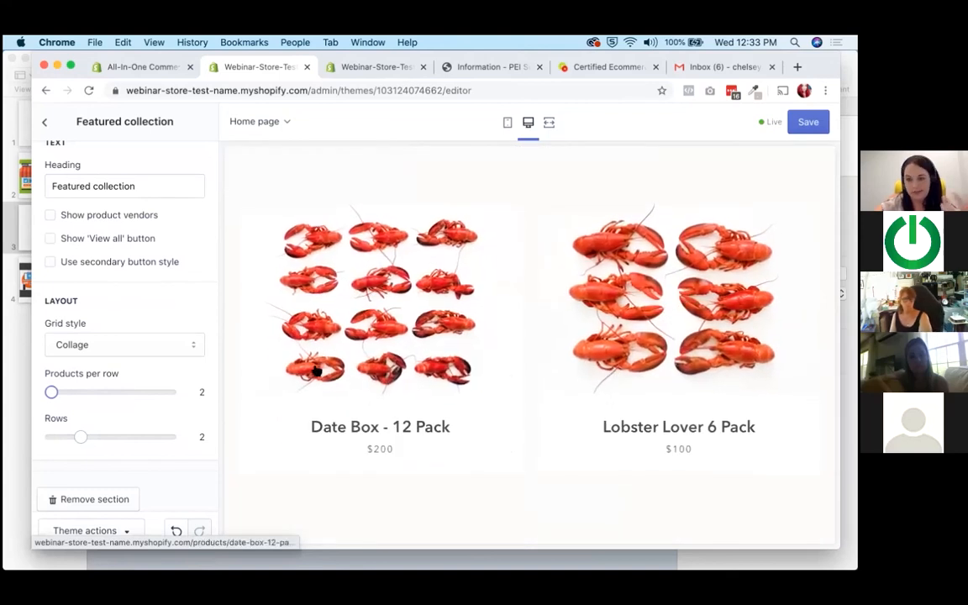
# Show the 'View all' button beneath the featured collection's products.
pyautogui.scroll(4, 97, 365)
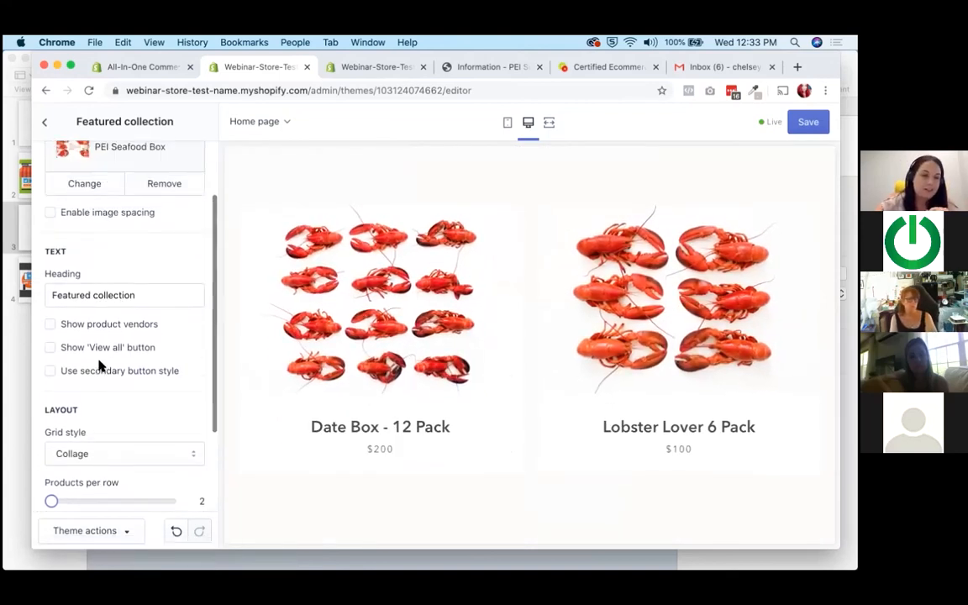
pyautogui.click(82, 406)
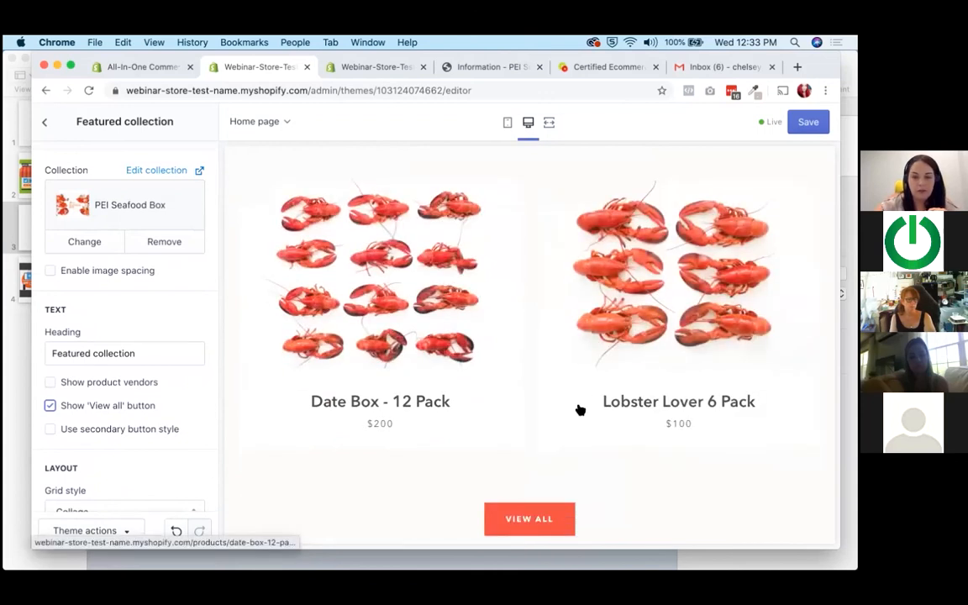
pyautogui.scroll(1, 88, 465)
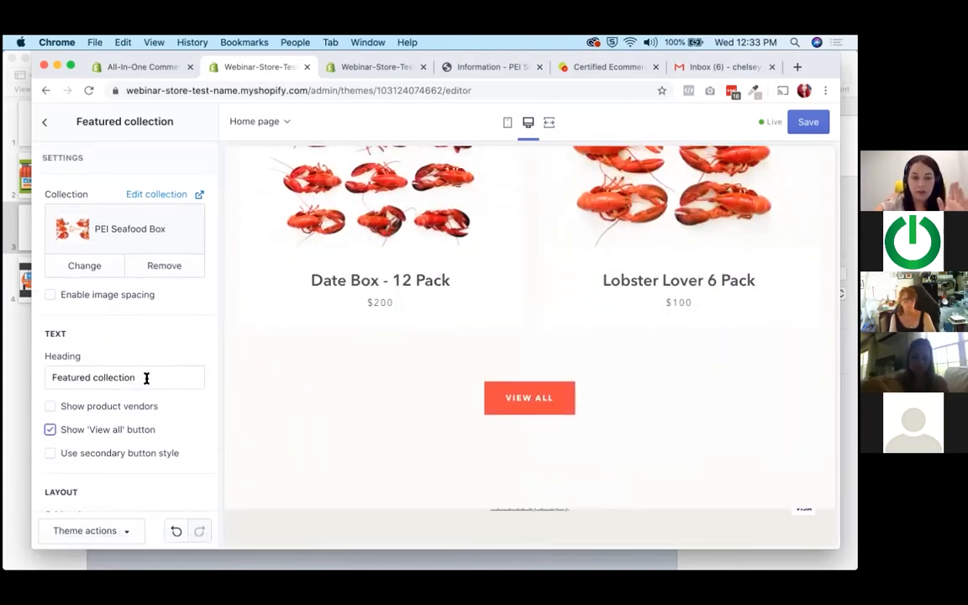
# Change the featured collection section's heading to "Our Seafood Boxes".
pyautogui.moveTo(147, 379); pyautogui.dragTo(7, 378)
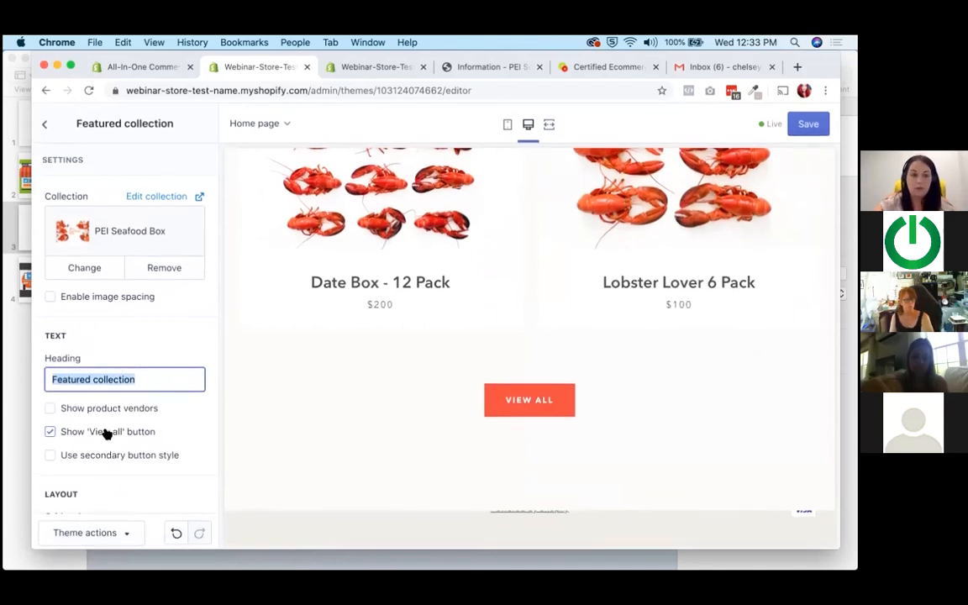
pyautogui.scroll(3, 324, 374)
pyautogui.scroll(2, 324, 374)
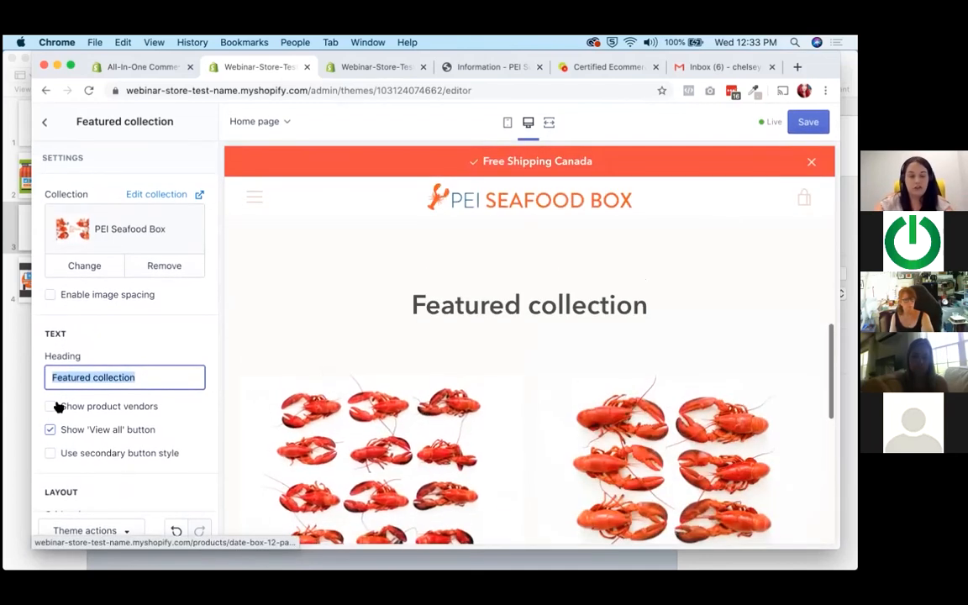
pyautogui.click(144, 378)
pyautogui.tripleClick(145, 378)
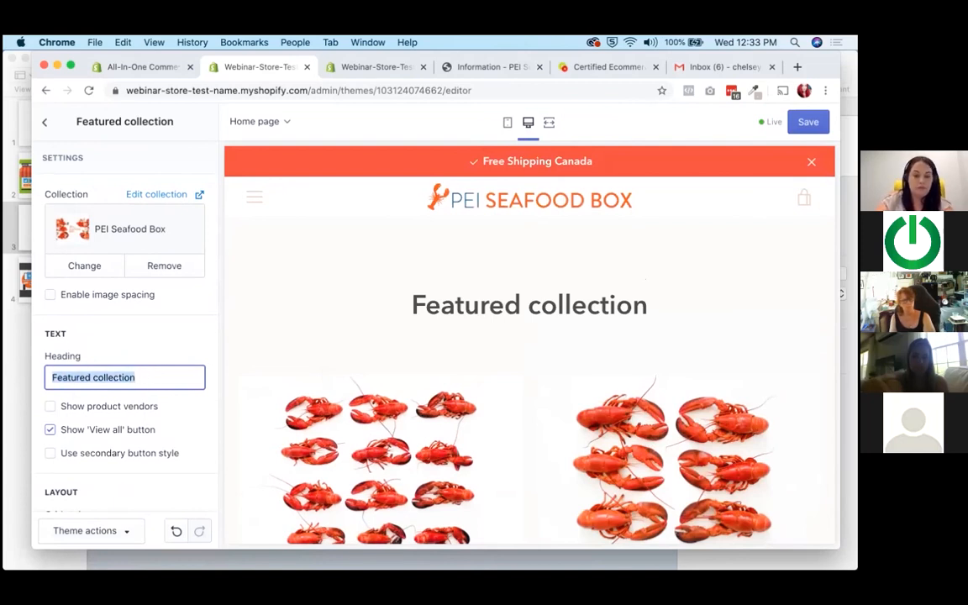
pyautogui.write('Our Seafood')
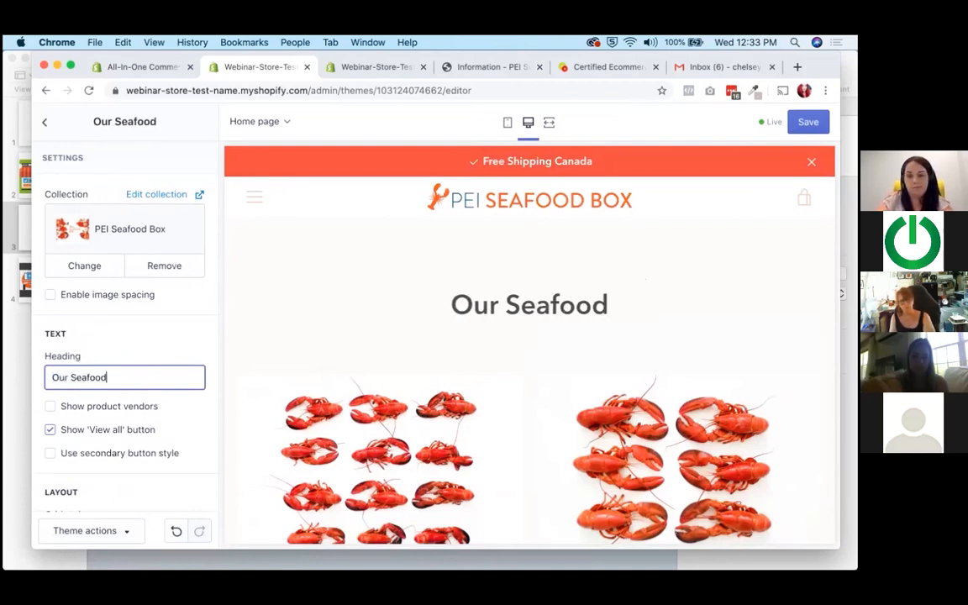
pyautogui.write(' Boxes')
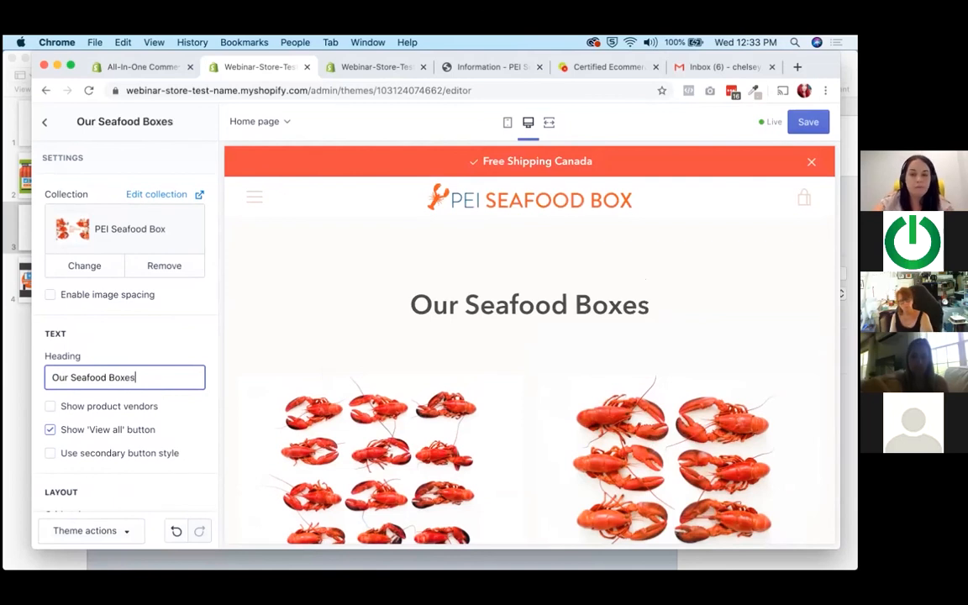
# Save the theme changes and open the store's navigation menu in the home page preview.
pyautogui.scroll(-5, 339, 311)
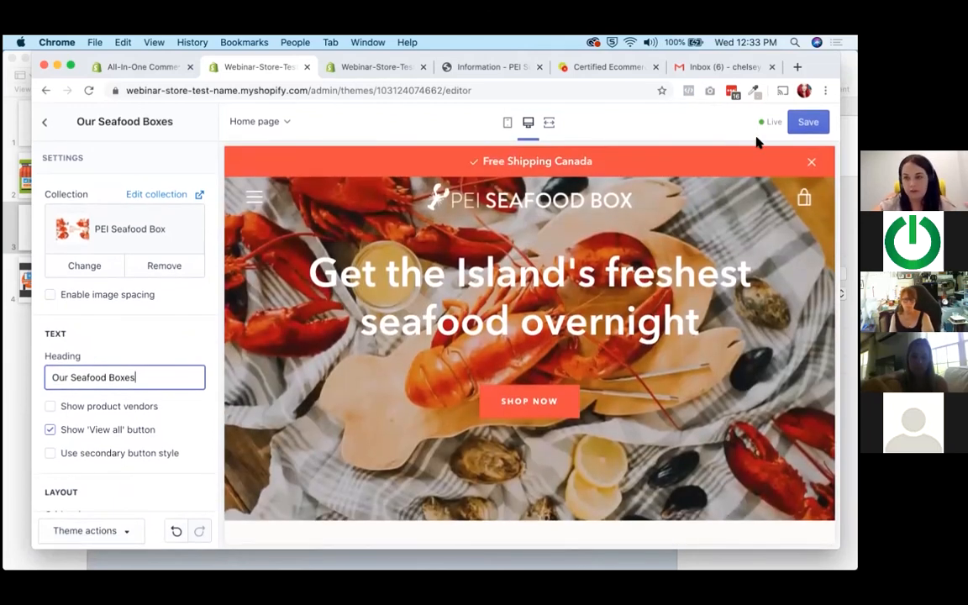
pyautogui.click(809, 126)
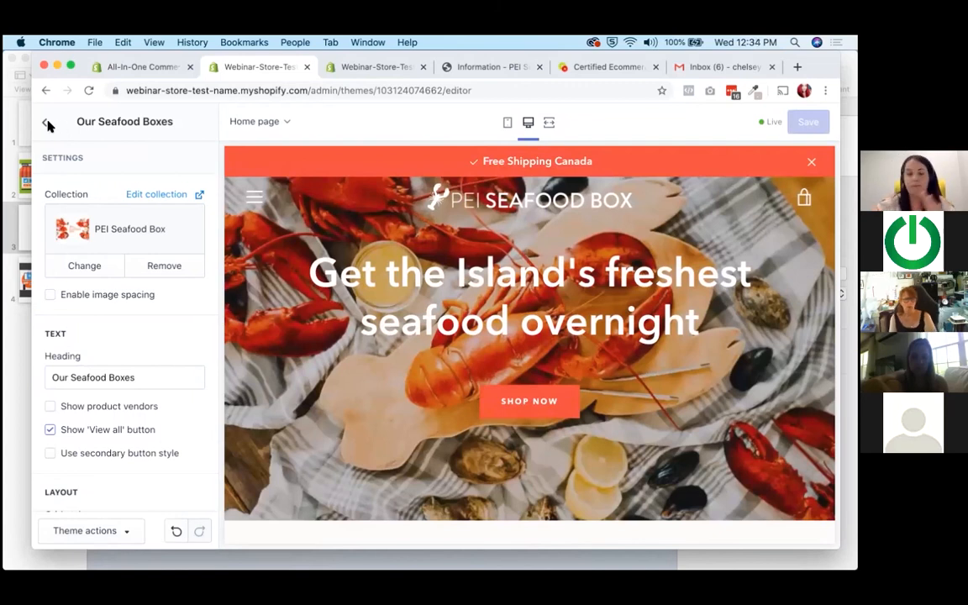
pyautogui.click(257, 197)
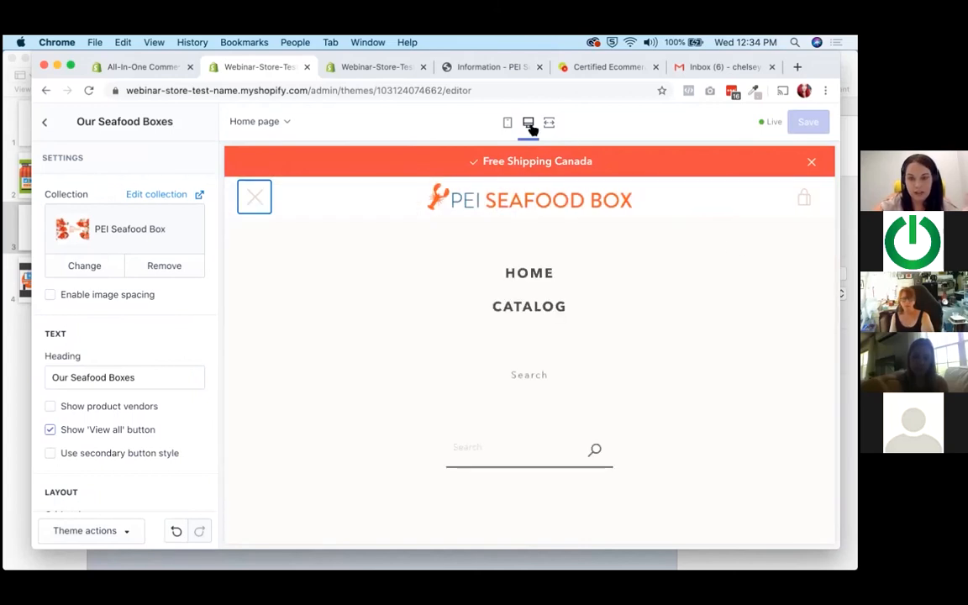
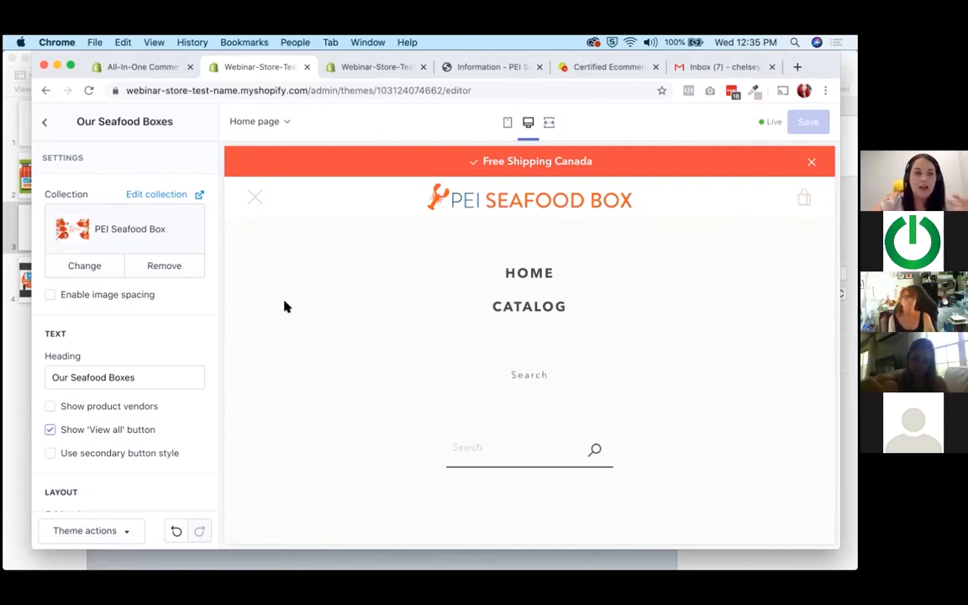
# Create a new page for the online store and title it "Contact Us".
pyautogui.click(340, 66)
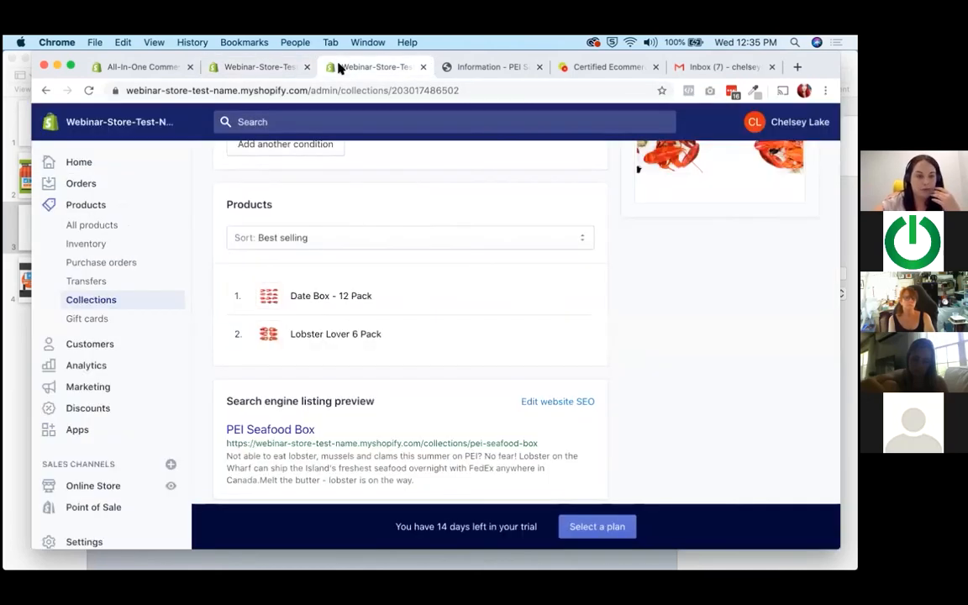
pyautogui.scroll(-1, 88, 437)
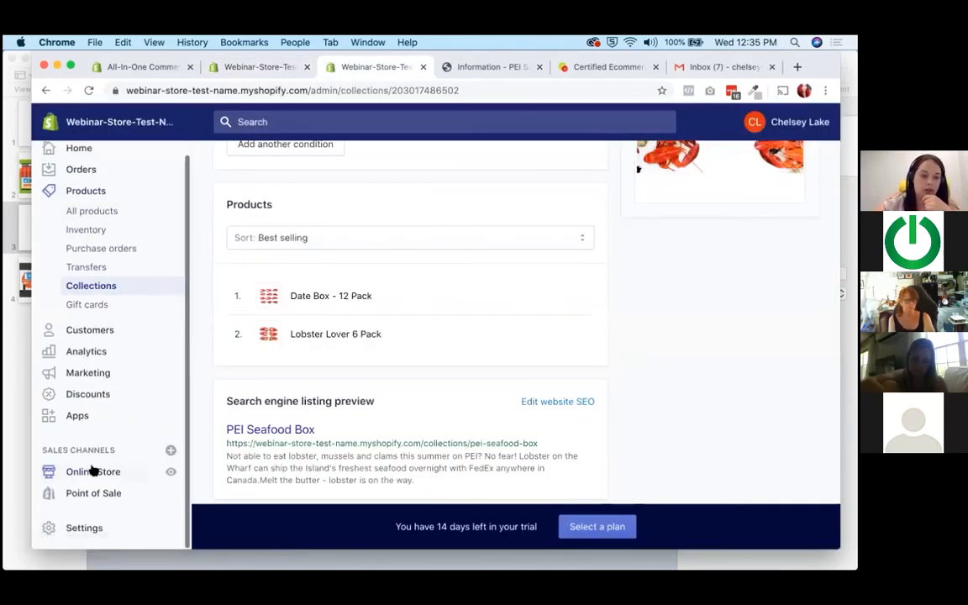
pyautogui.click(94, 471)
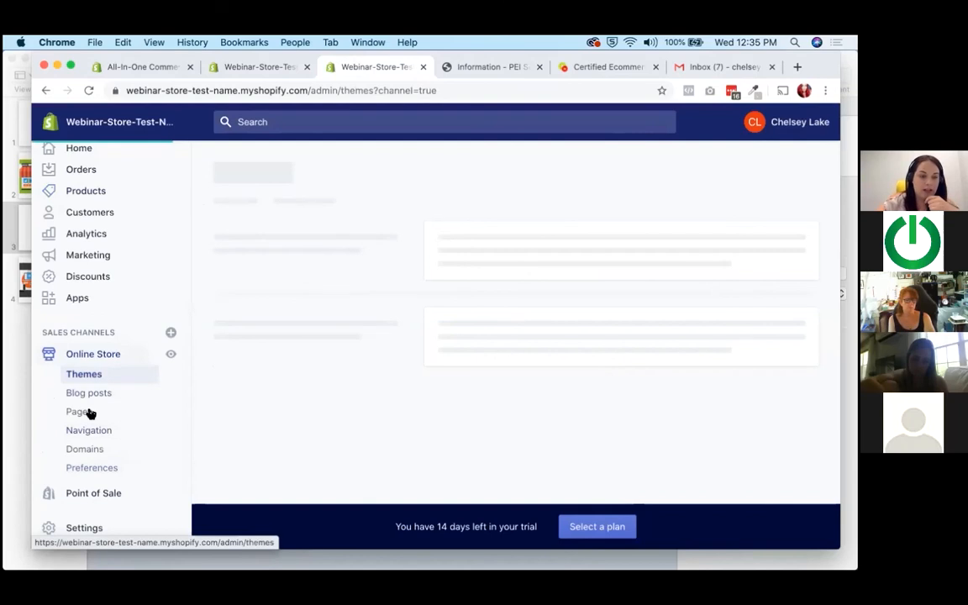
pyautogui.click(79, 412)
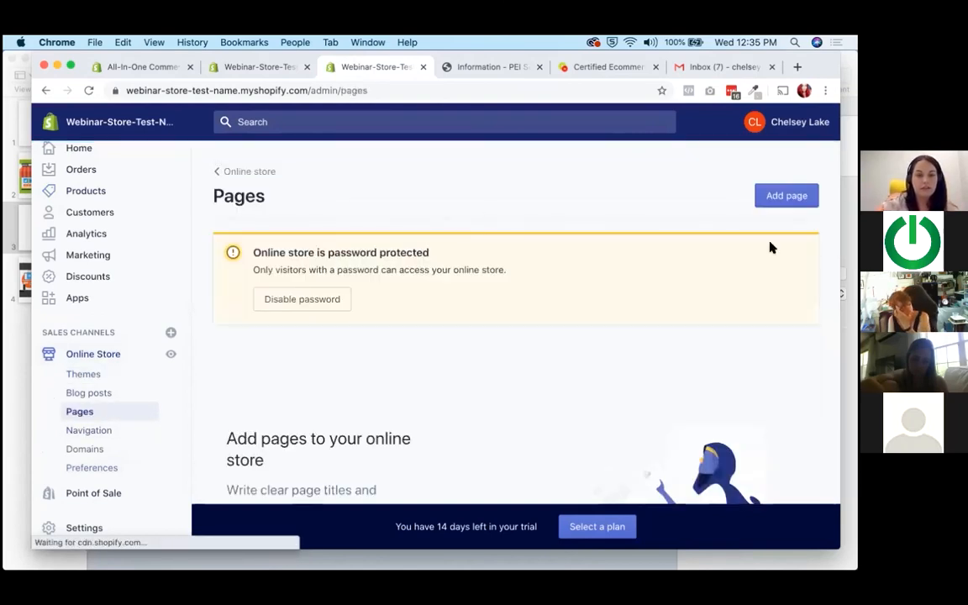
pyautogui.click(788, 196)
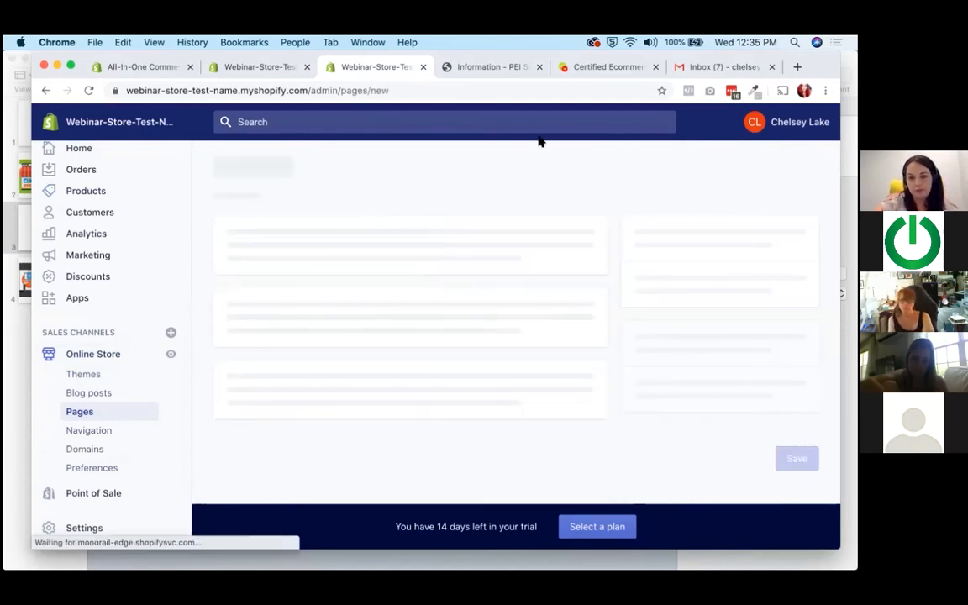
pyautogui.click(333, 289)
pyautogui.write('Contact Us')
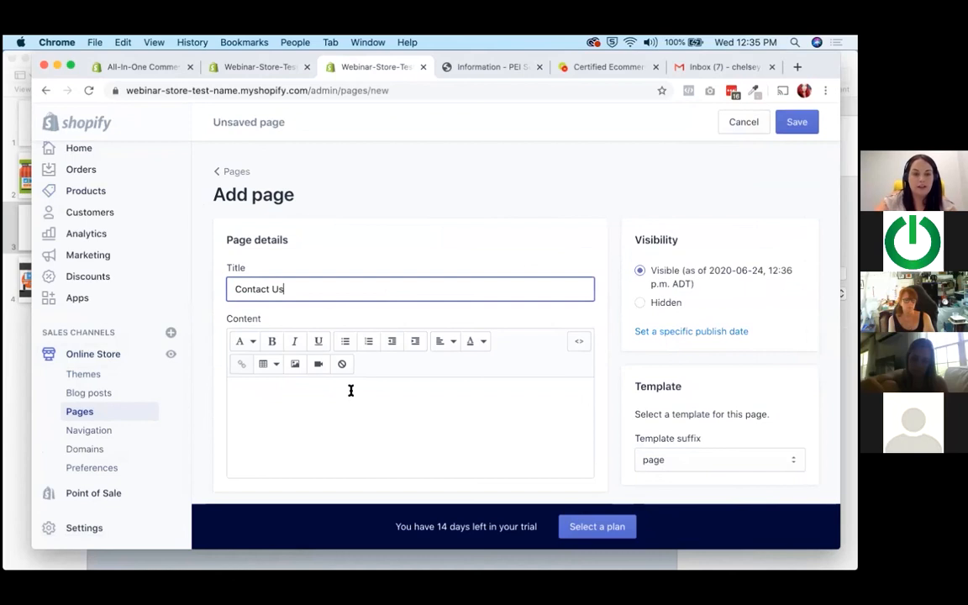
# Write "Please Contact us with any questions...." as the Contact Us page's content.
pyautogui.click(351, 390)
pyautogui.write('Please')
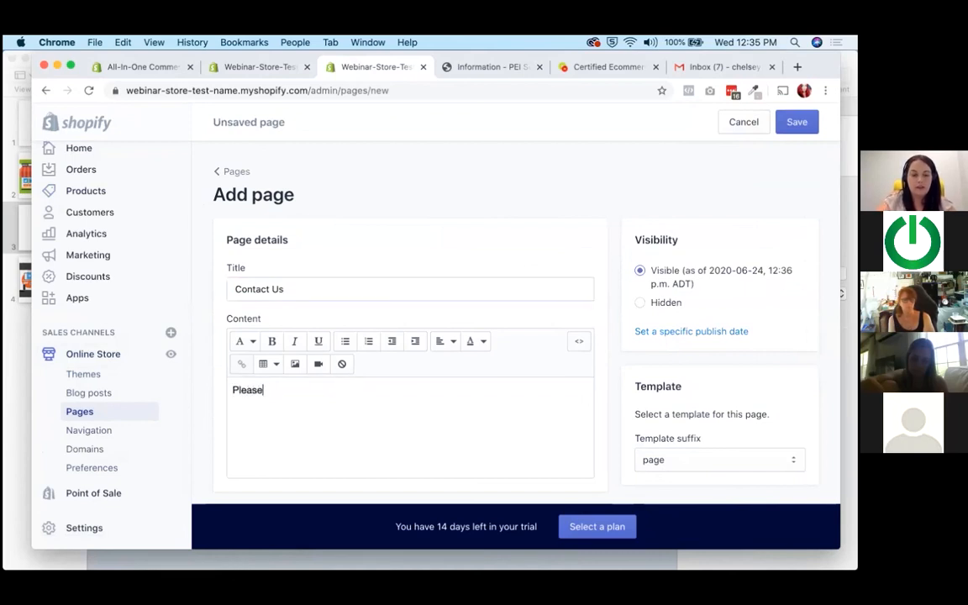
pyautogui.write(' Contact ')
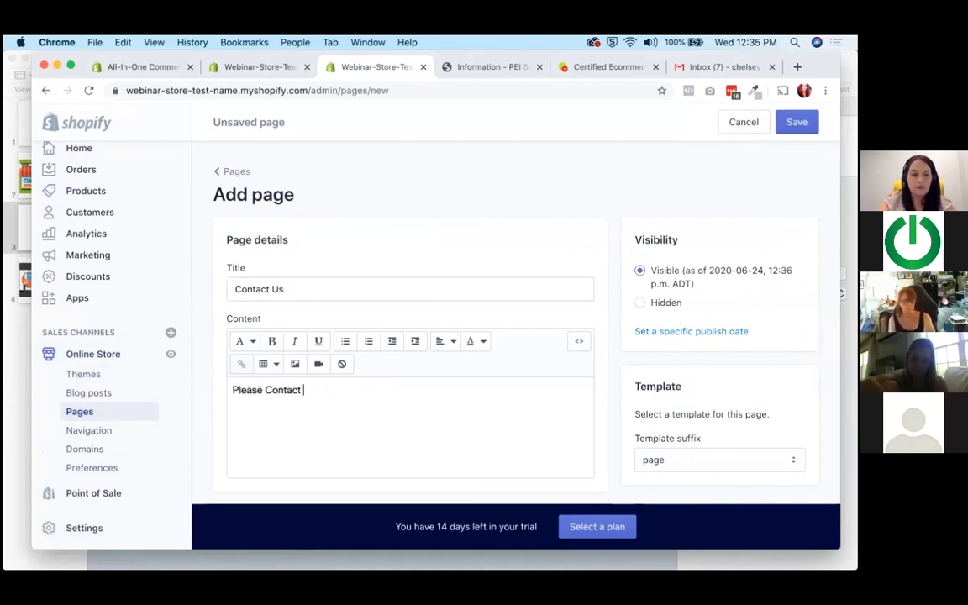
pyautogui.write('us with any questions....')
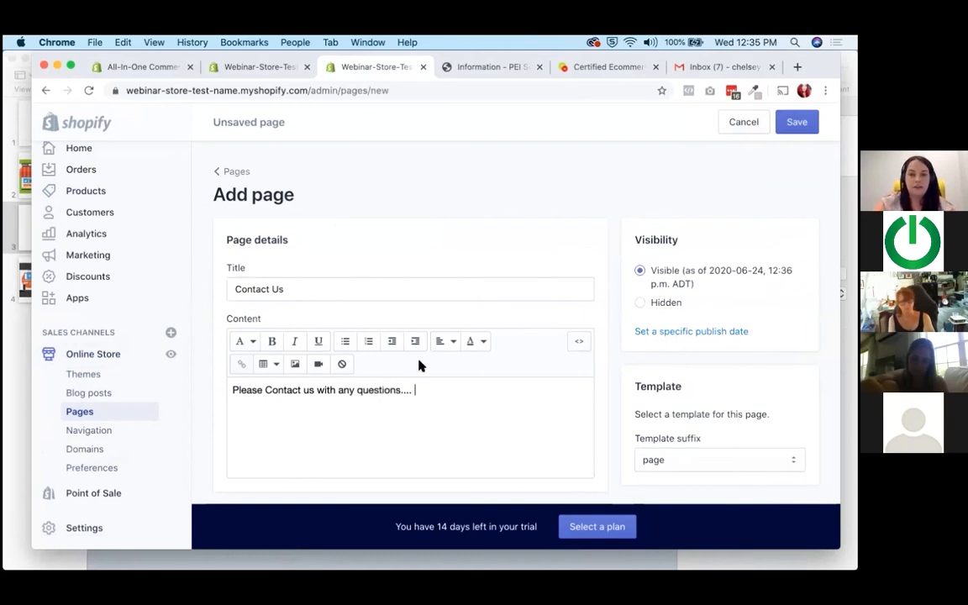
pyautogui.scroll(-5, 422, 368)
pyautogui.scroll(2, 425, 371)
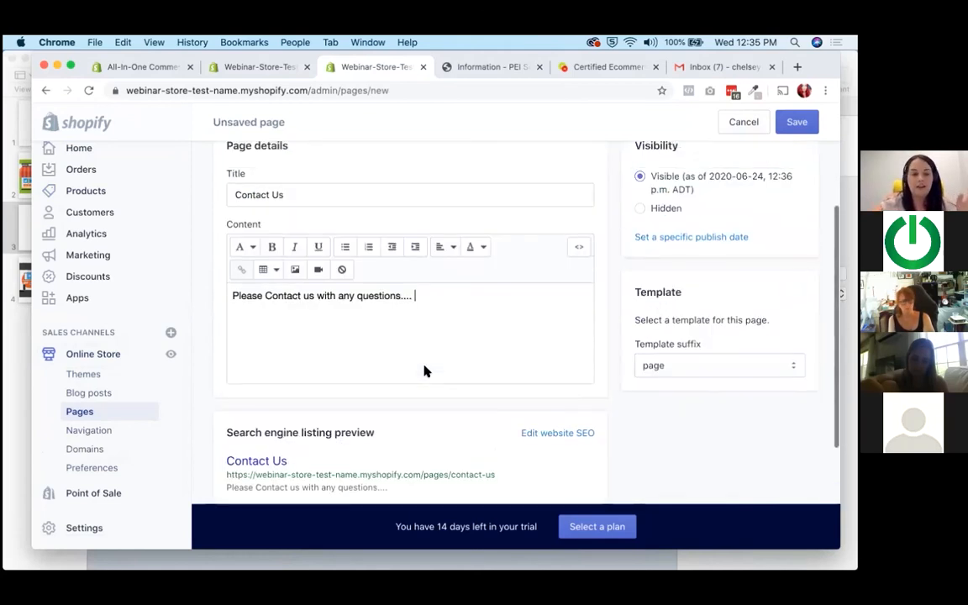
pyautogui.scroll(2, 424, 371)
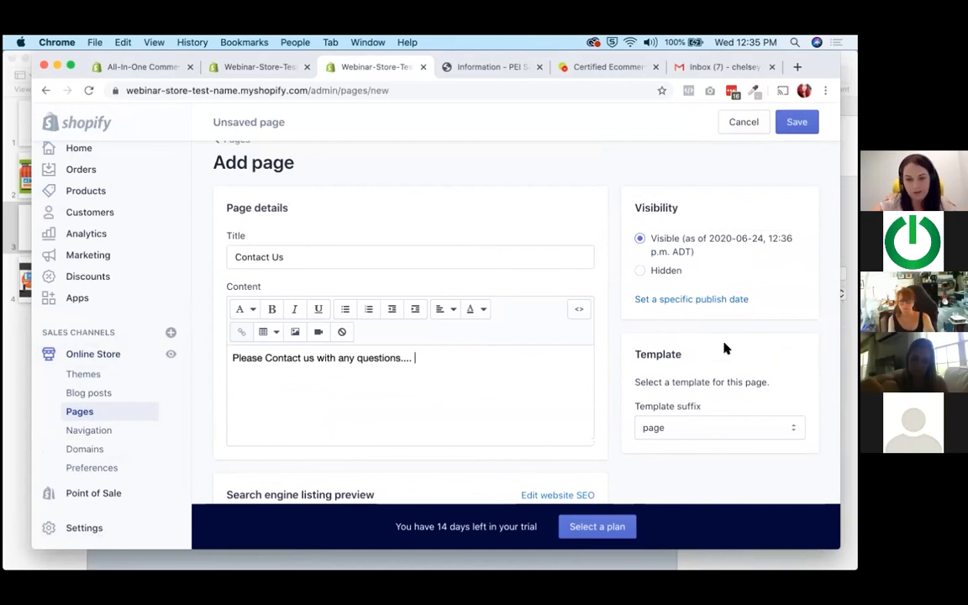
# Assign the page.contact template to the Contact Us page and save the page.
pyautogui.scroll(-2, 725, 348)
pyautogui.moveTo(636, 363); pyautogui.dragTo(703, 361)
pyautogui.click(691, 385)
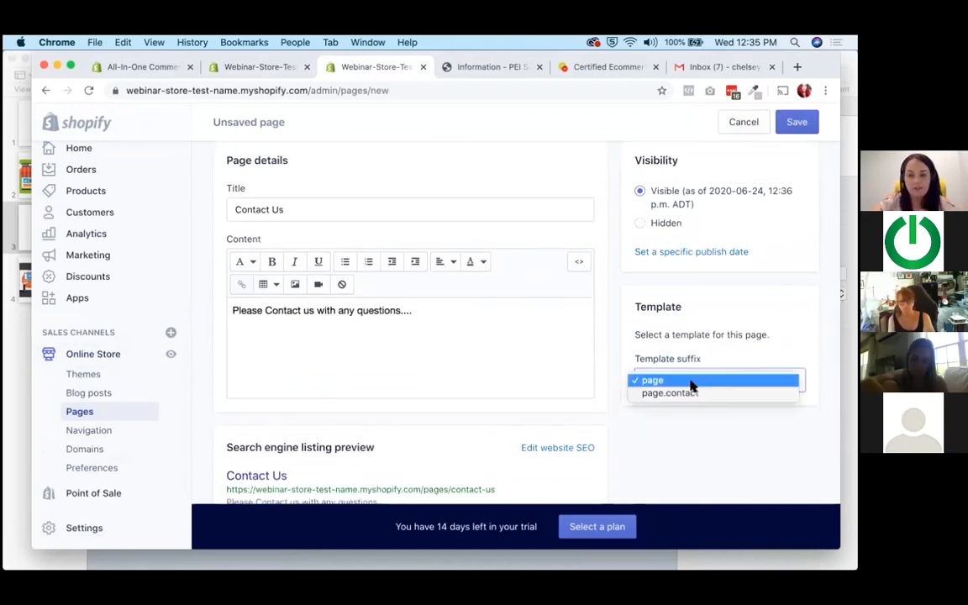
pyautogui.press('Return')
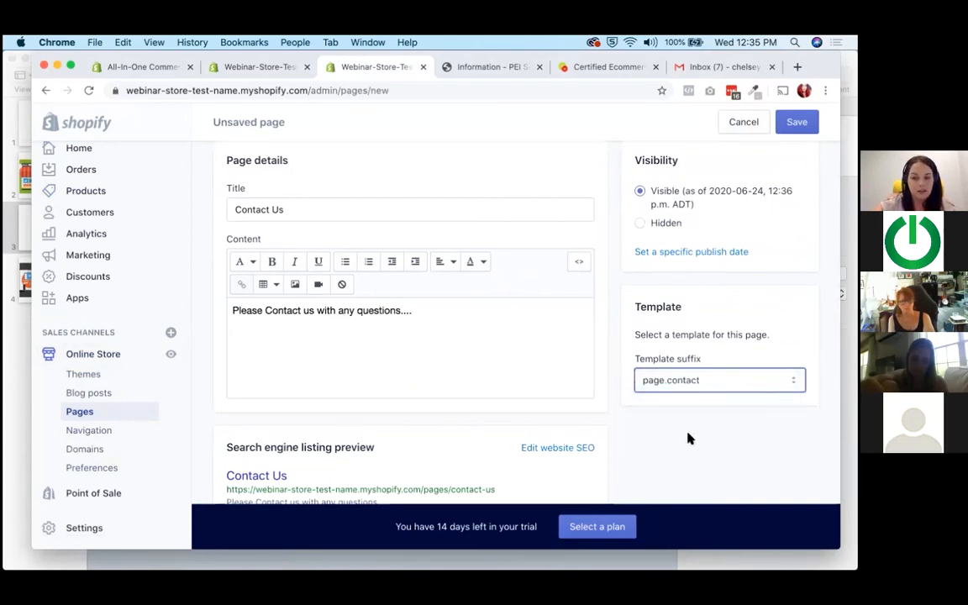
pyautogui.scroll(-3, 689, 437)
pyautogui.click(798, 465)
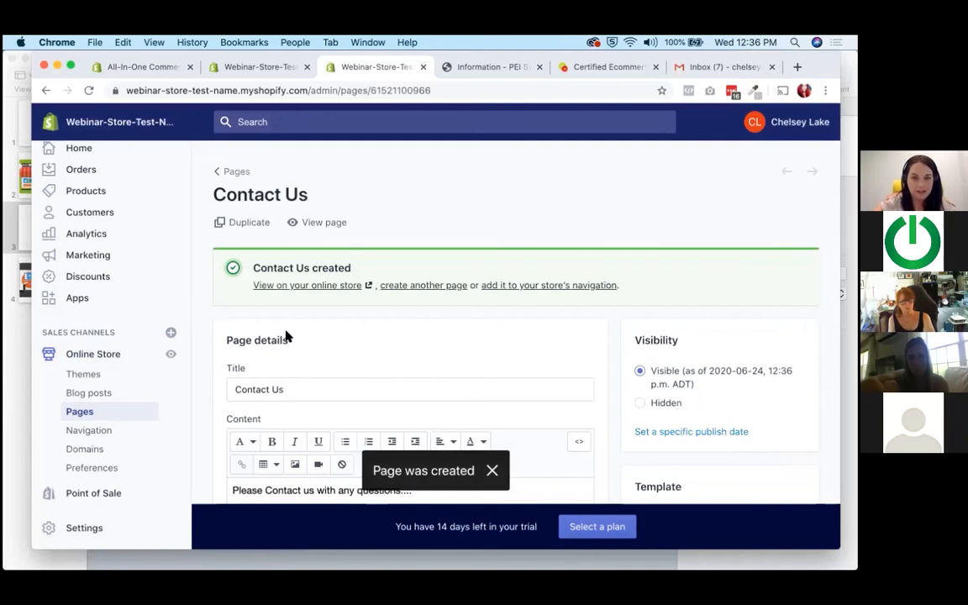
# View the Contact Us page on the storefront and check its contact form fields.
pyautogui.click(323, 223)
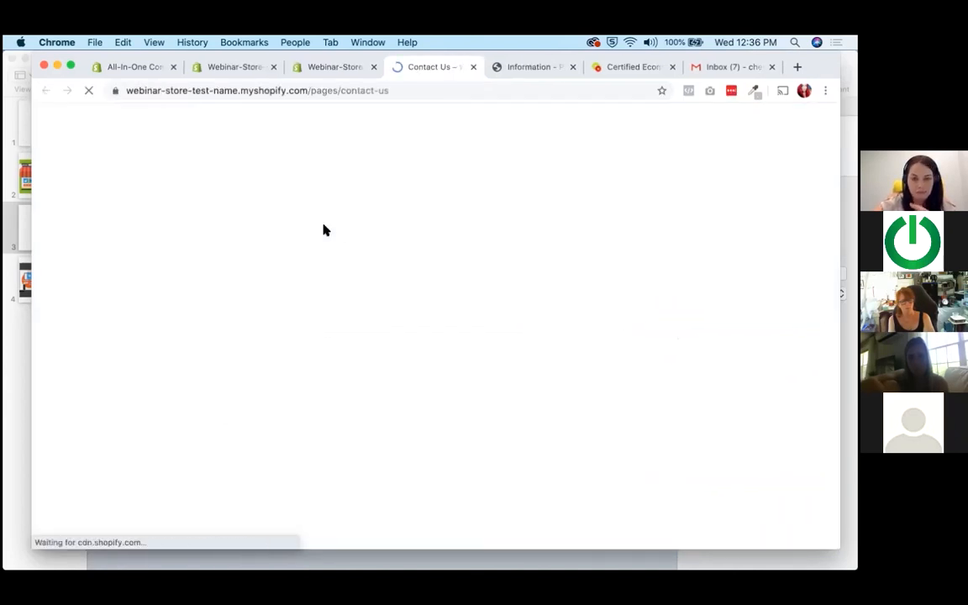
pyautogui.click(216, 314)
pyautogui.click(515, 318)
pyautogui.click(281, 441)
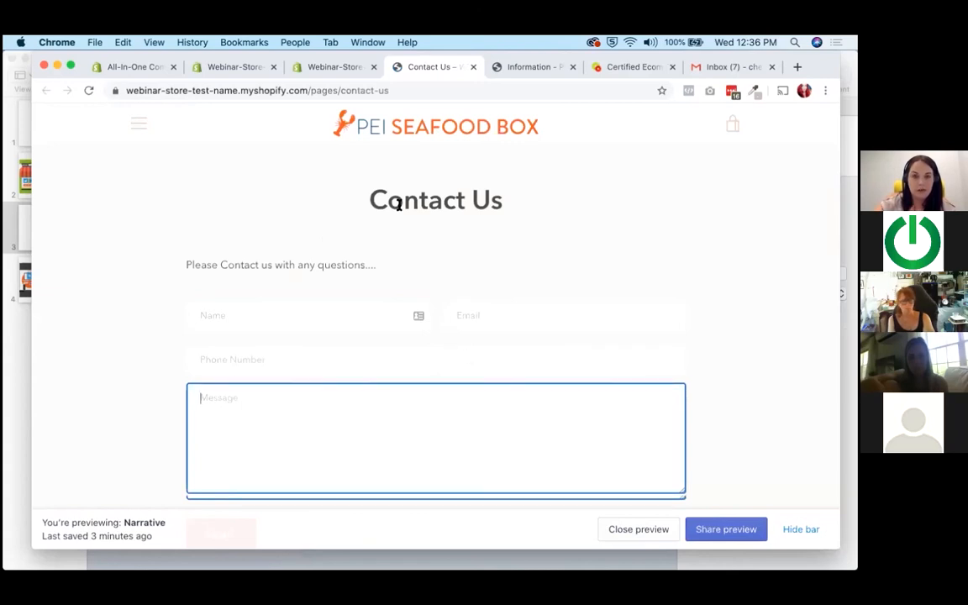
pyautogui.scroll(-5, 417, 272)
pyautogui.scroll(5, 416, 272)
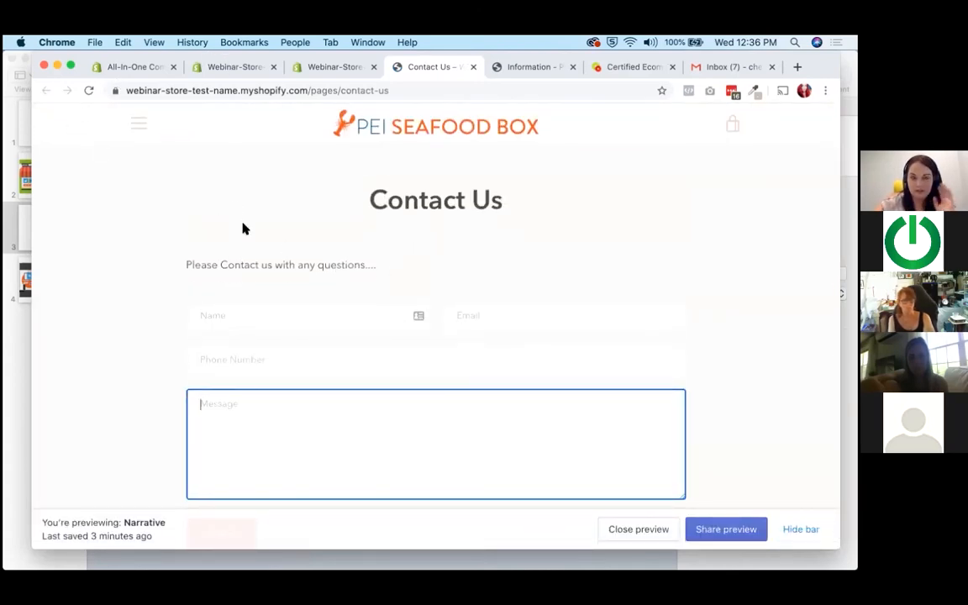
# Return to the store admin and open the Main menu in the online store's navigation settings.
pyautogui.click(327, 67)
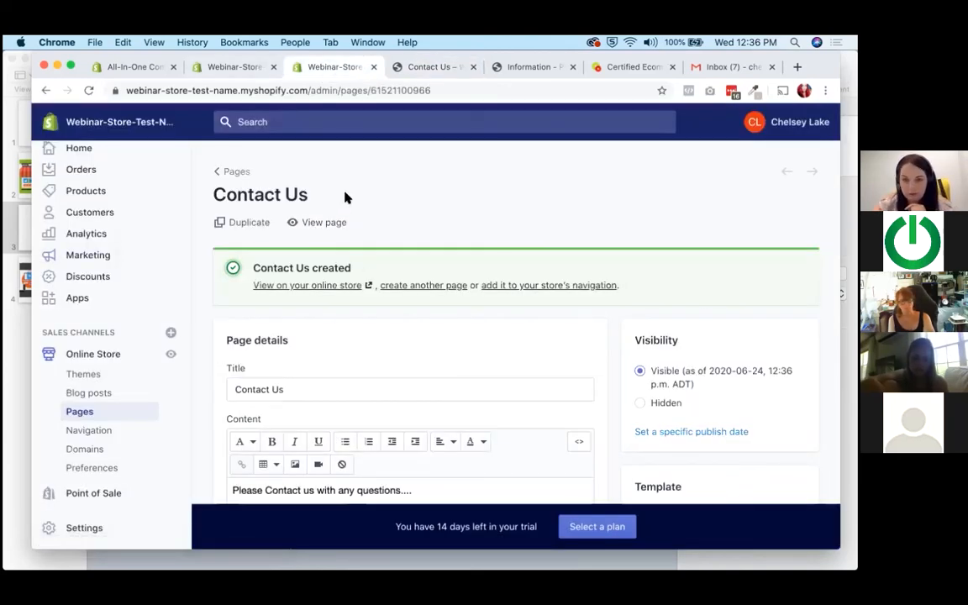
pyautogui.click(76, 431)
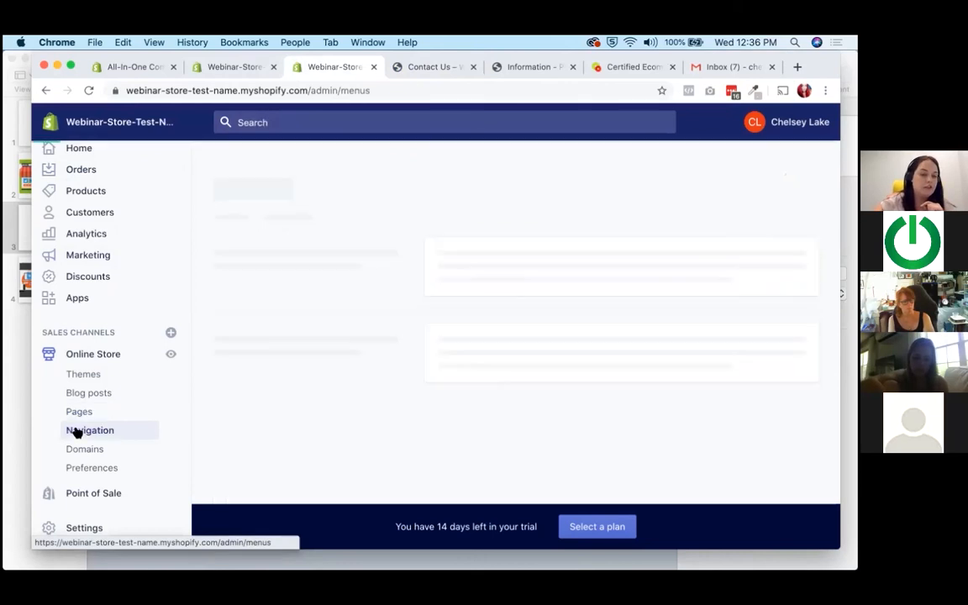
pyautogui.scroll(-2, 458, 394)
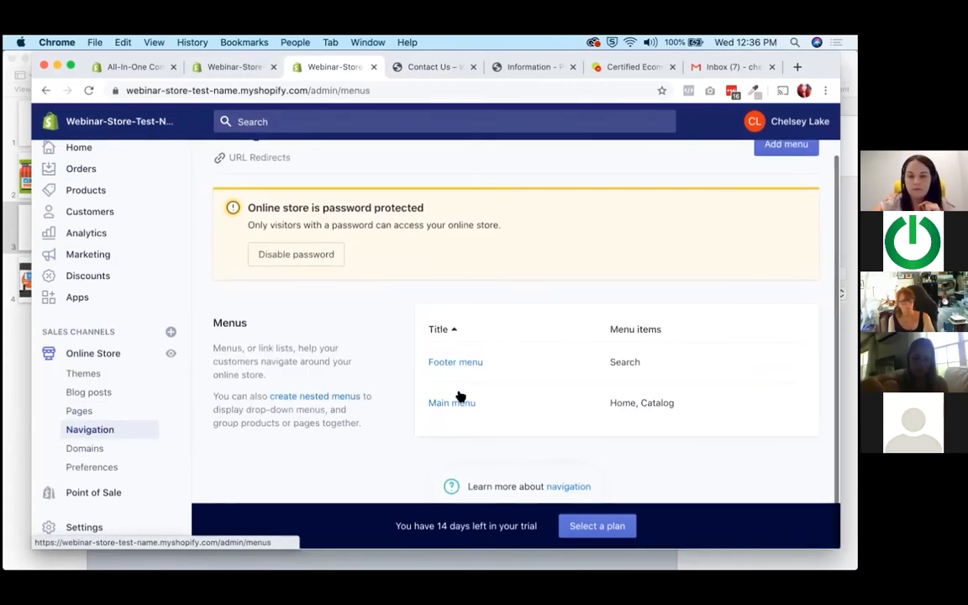
pyautogui.click(452, 403)
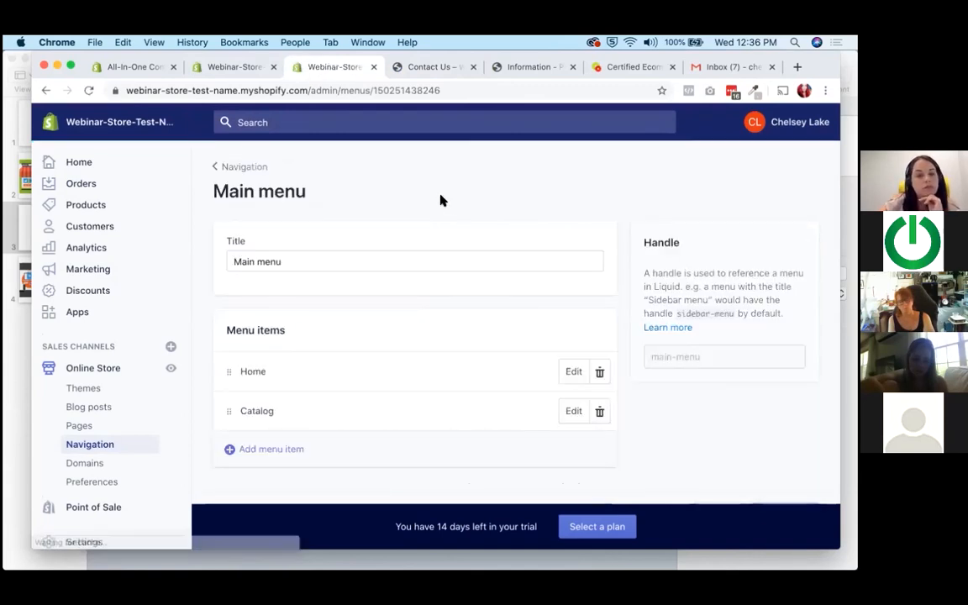
# Add a "Contact Us" item to the Main menu, linked to the Contact Us page.
pyautogui.click(272, 433)
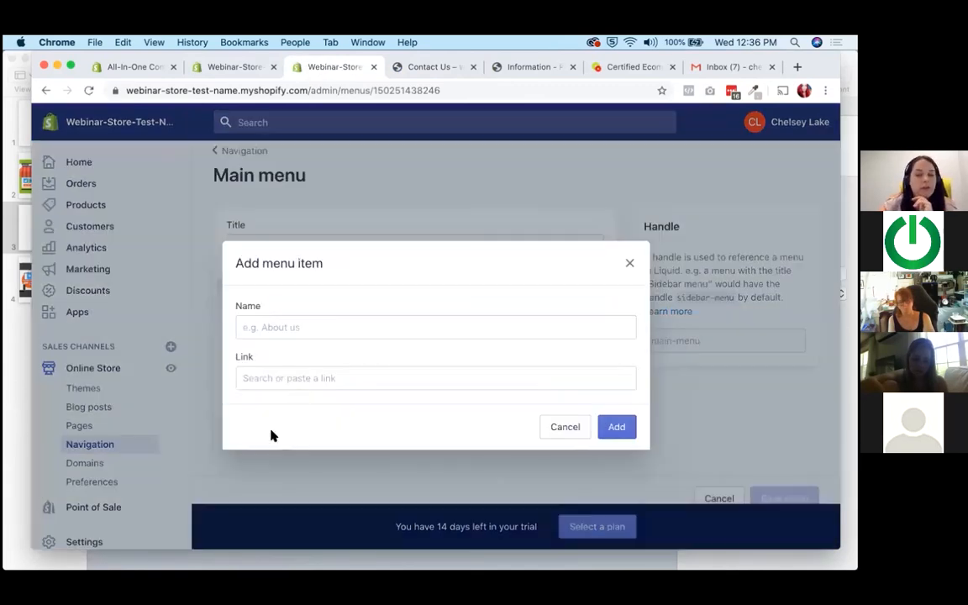
pyautogui.click(322, 327)
pyautogui.write('Contact')
pyautogui.click(281, 357)
pyautogui.click(285, 376)
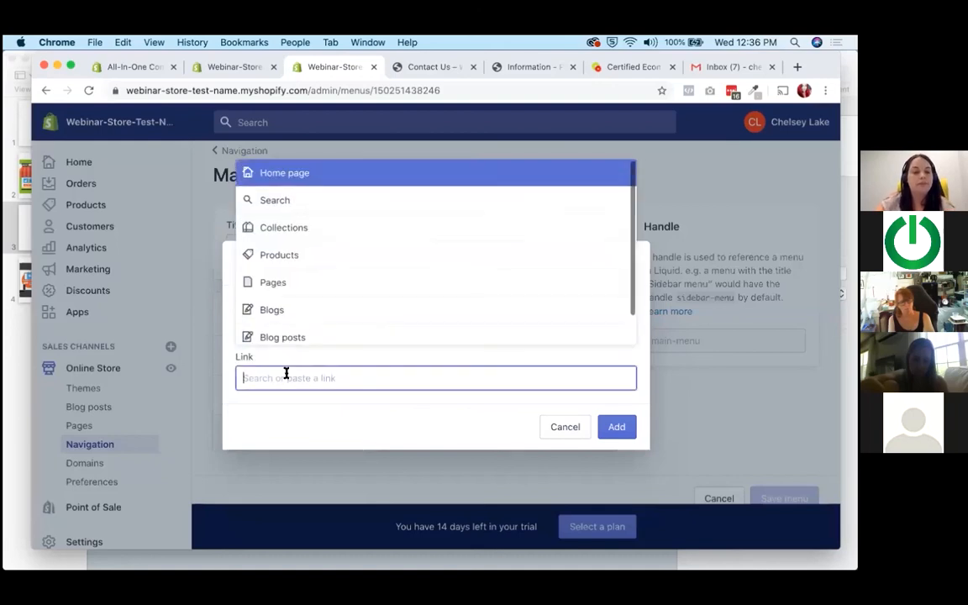
pyautogui.click(280, 282)
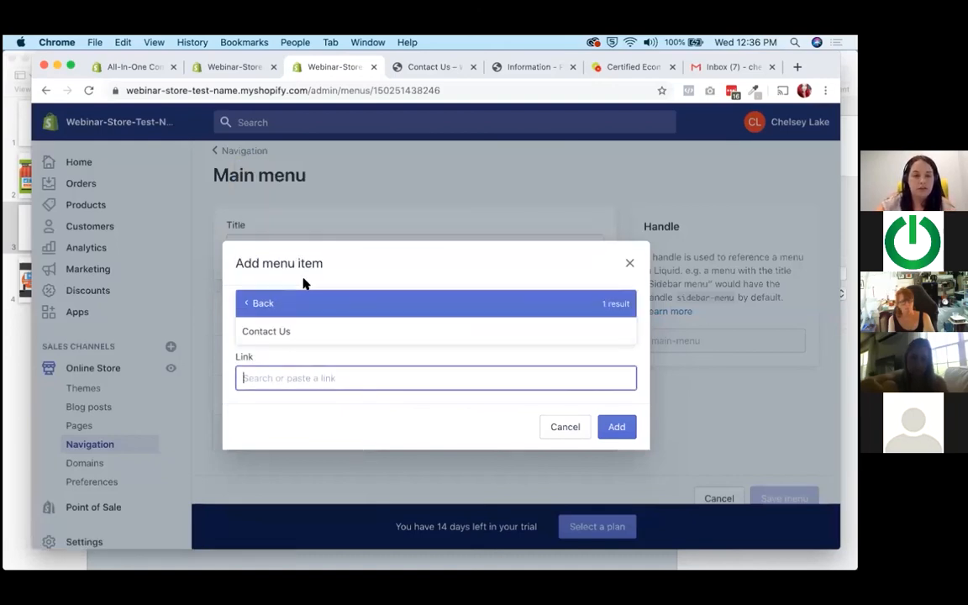
pyautogui.click(290, 333)
pyautogui.click(622, 428)
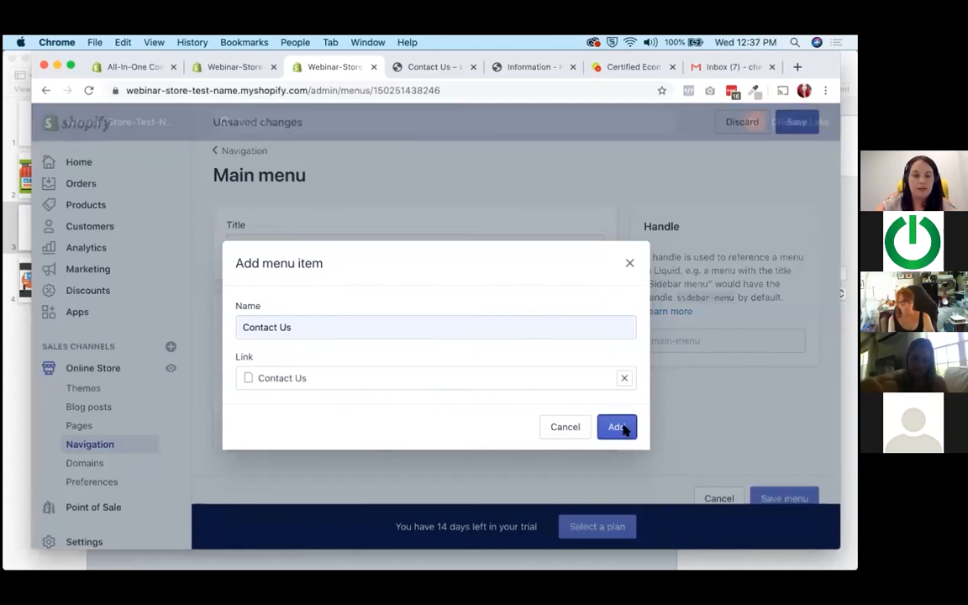
# Rename the Catalog menu item to "Our Products" and save the Main menu.
pyautogui.click(574, 395)
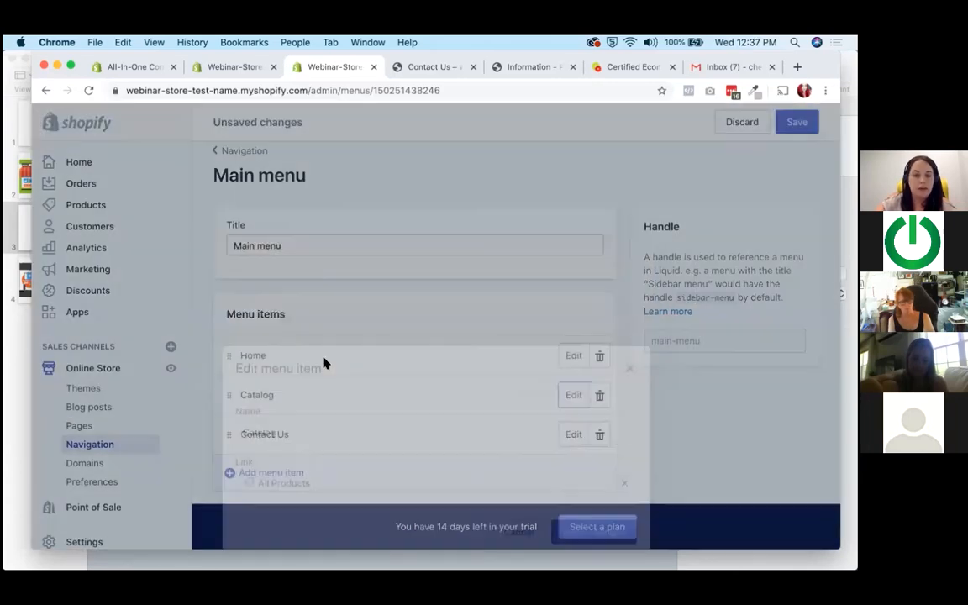
pyautogui.moveTo(291, 324); pyautogui.dragTo(138, 304)
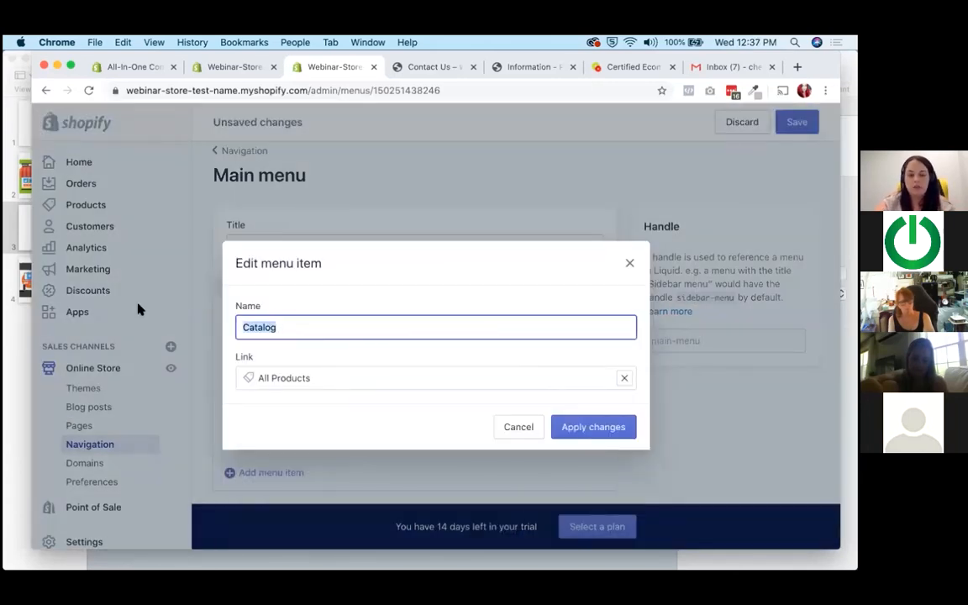
pyautogui.write('Our Products')
pyautogui.click(304, 384)
pyautogui.click(618, 429)
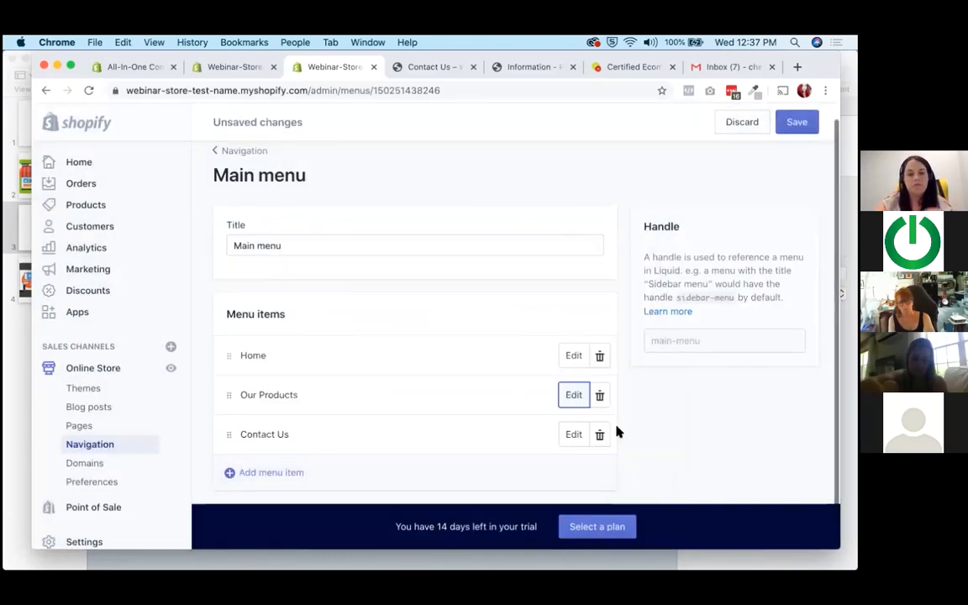
pyautogui.click(807, 127)
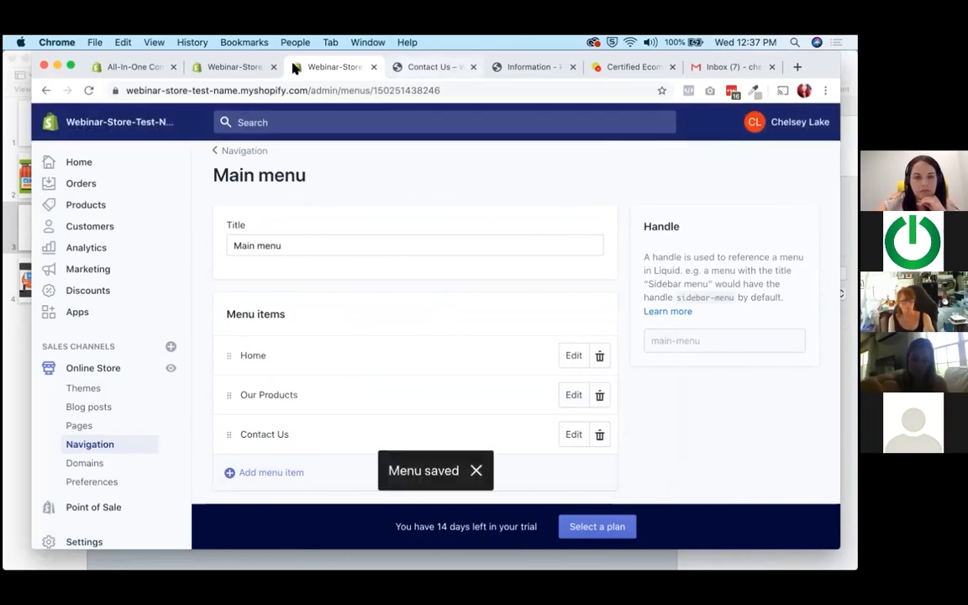
# Reload the theme editor and check the updated navigation menu in the home page preview.
pyautogui.click(236, 67)
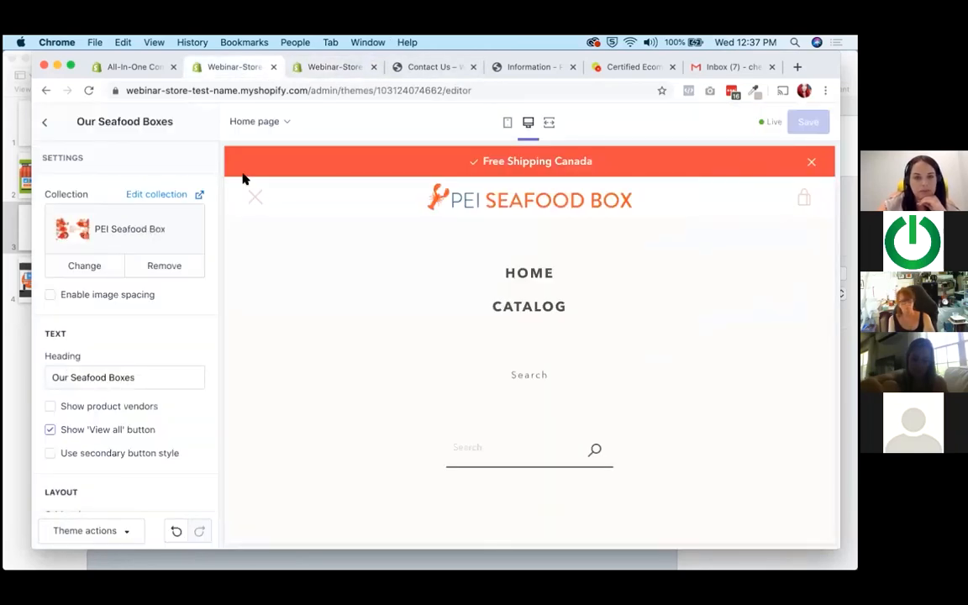
pyautogui.click(254, 197)
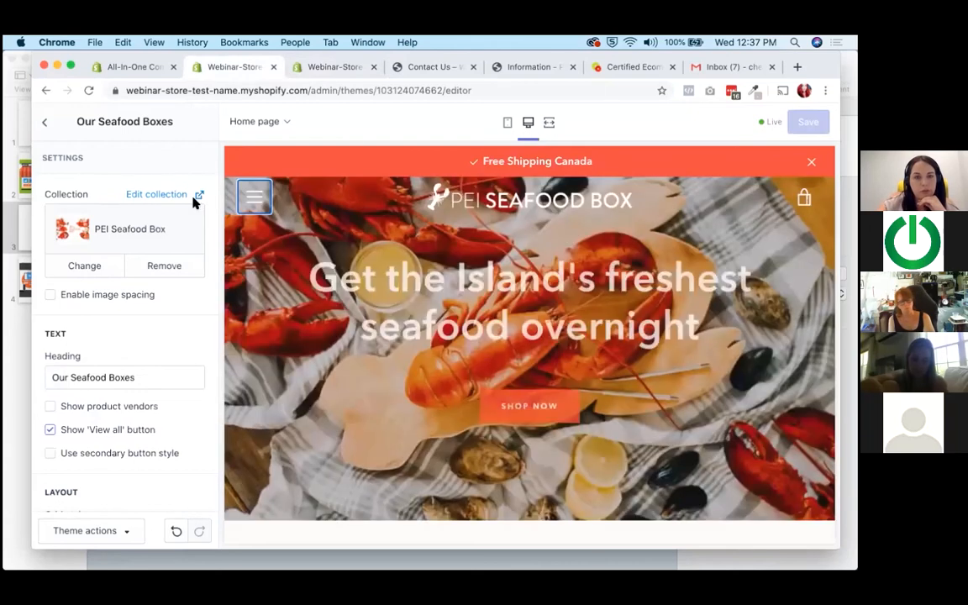
pyautogui.press('super+r')
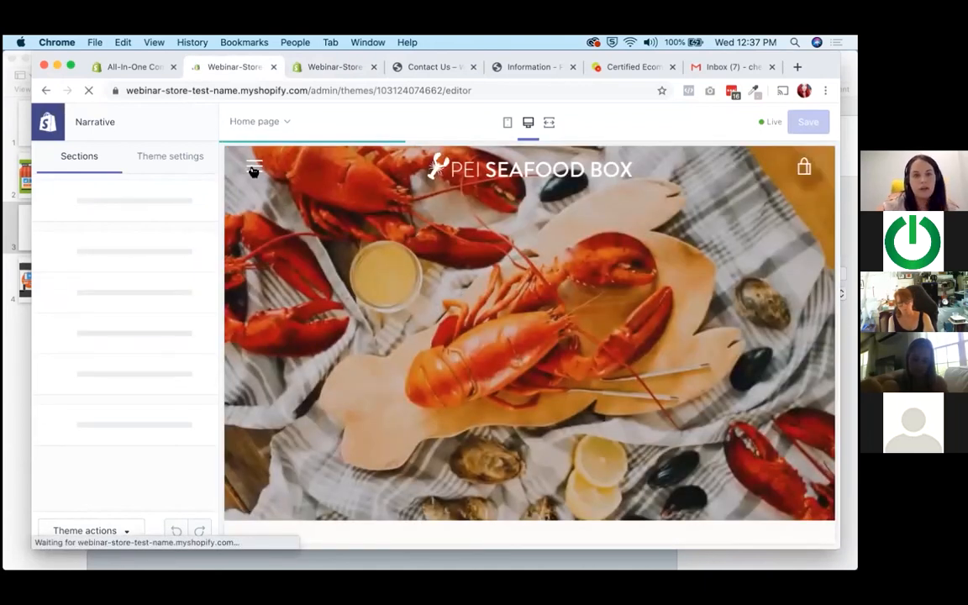
pyautogui.click(252, 161)
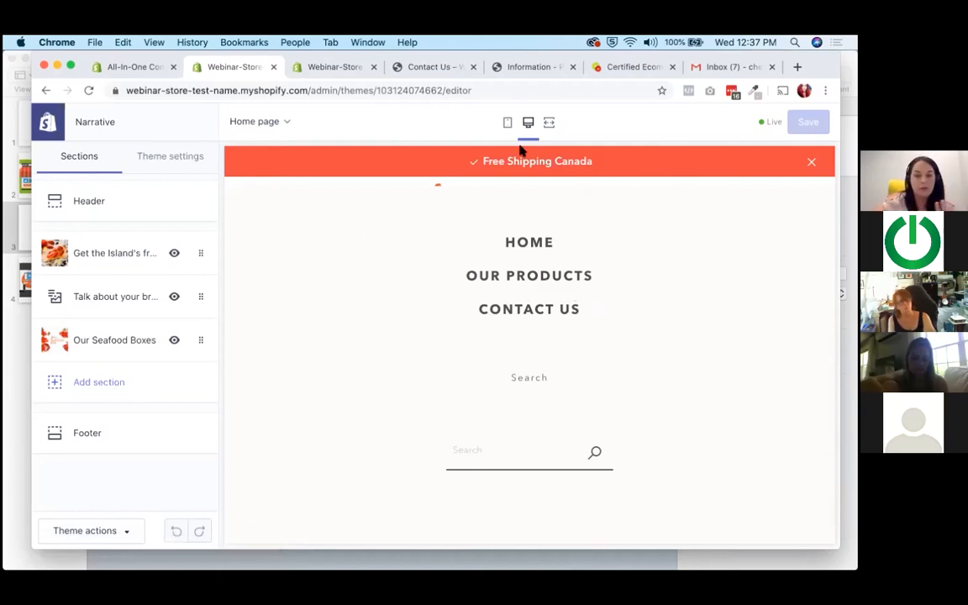
# Leave the theme editor, enlarge the browser window, and switch to the setup checklist slide in Keynote.
pyautogui.click(51, 123)
pyautogui.moveTo(32, 55); pyautogui.dragTo(6, 38)
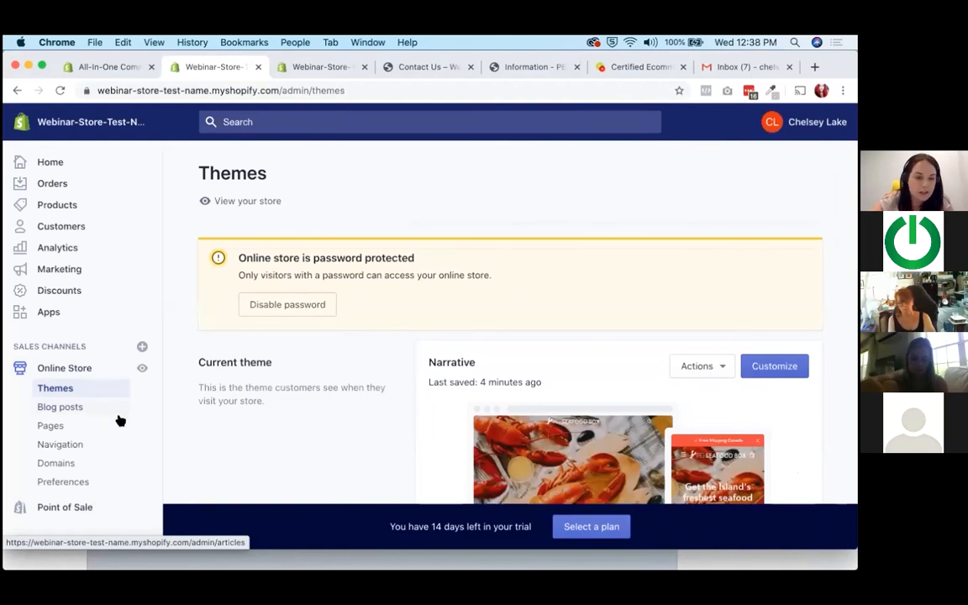
pyautogui.moveTo(569, 566)
pyautogui.click(612, 563)
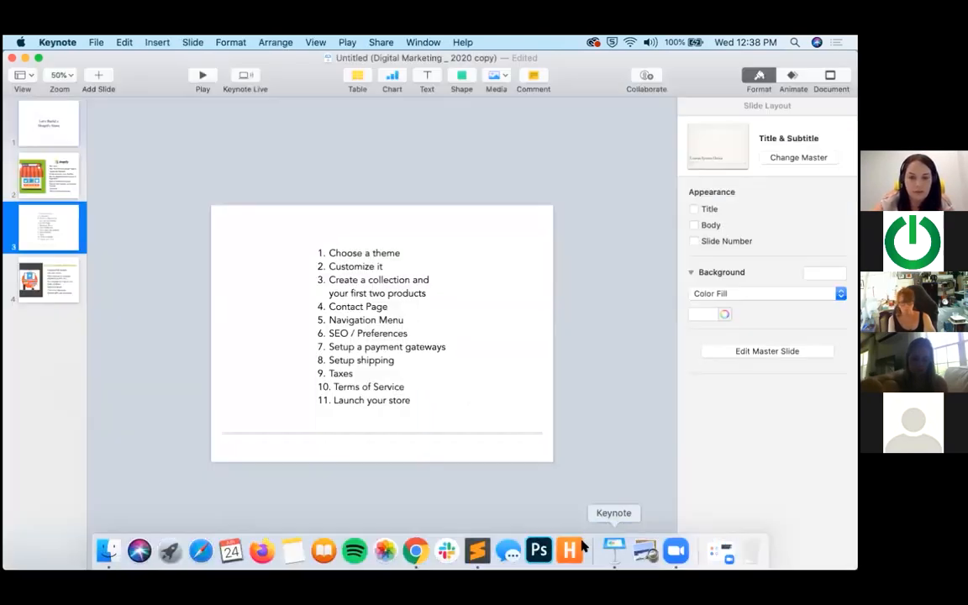
# Review the remaining checklist items on the slide, from SEO / Preferences through Launch your store.
pyautogui.moveTo(333, 332); pyautogui.dragTo(312, 386)
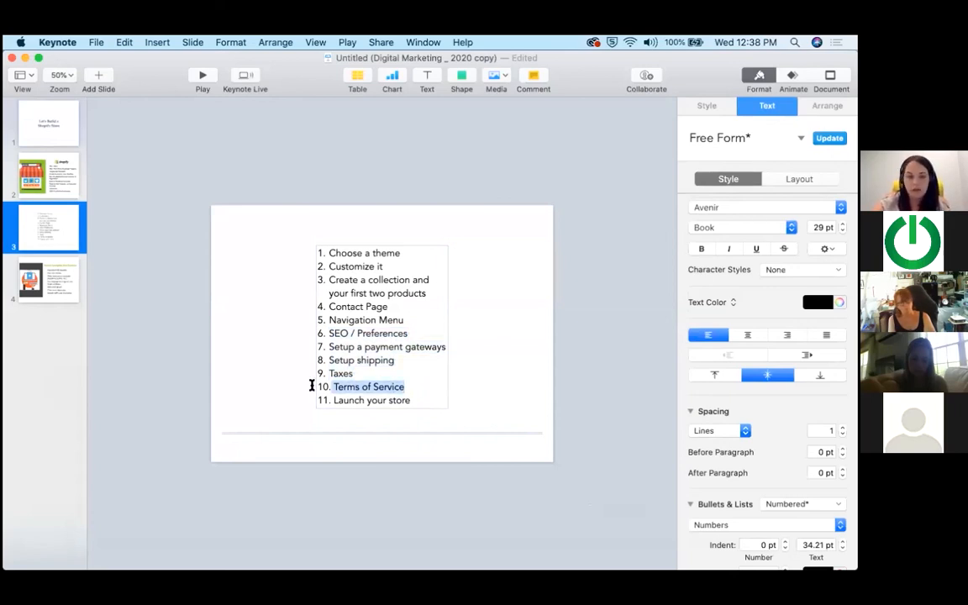
pyautogui.moveTo(337, 400); pyautogui.dragTo(462, 400)
pyautogui.click(421, 400)
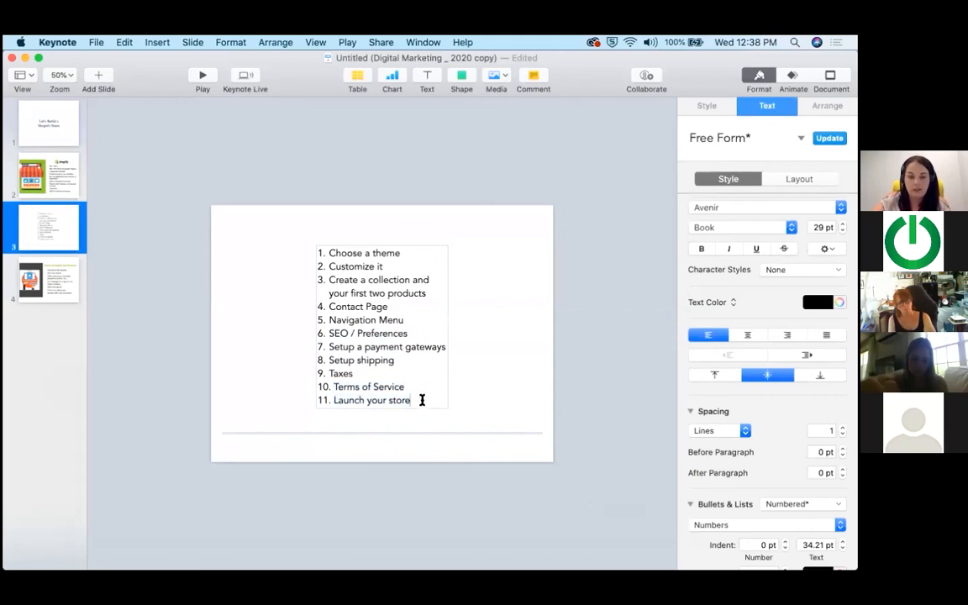
pyautogui.click(591, 425)
pyautogui.moveTo(538, 568)
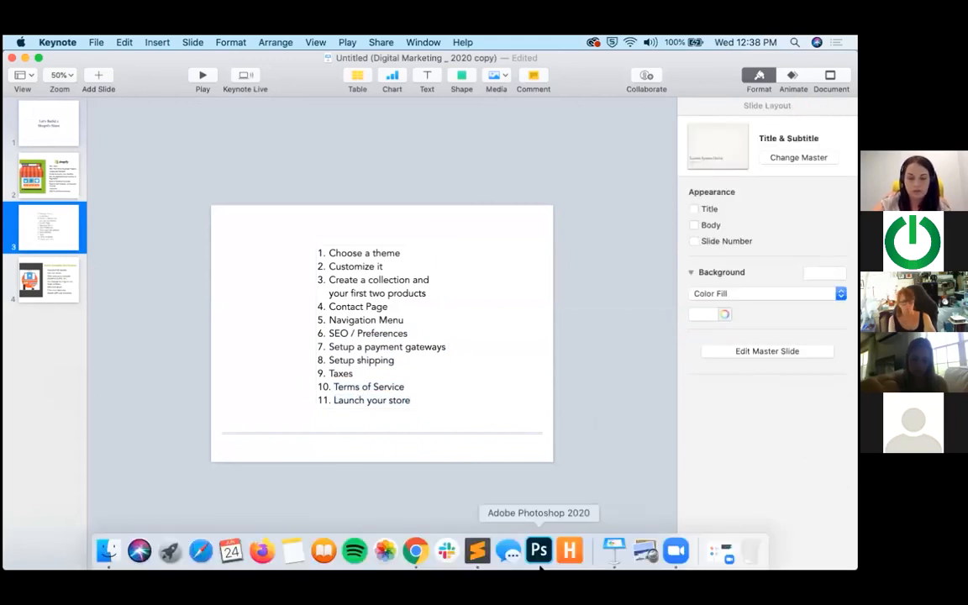
# Switch to the Shopify admin in Chrome, open the Online Store preferences, and enter "PEI Seafood Box" as the homepage title.
pyautogui.click(415, 553)
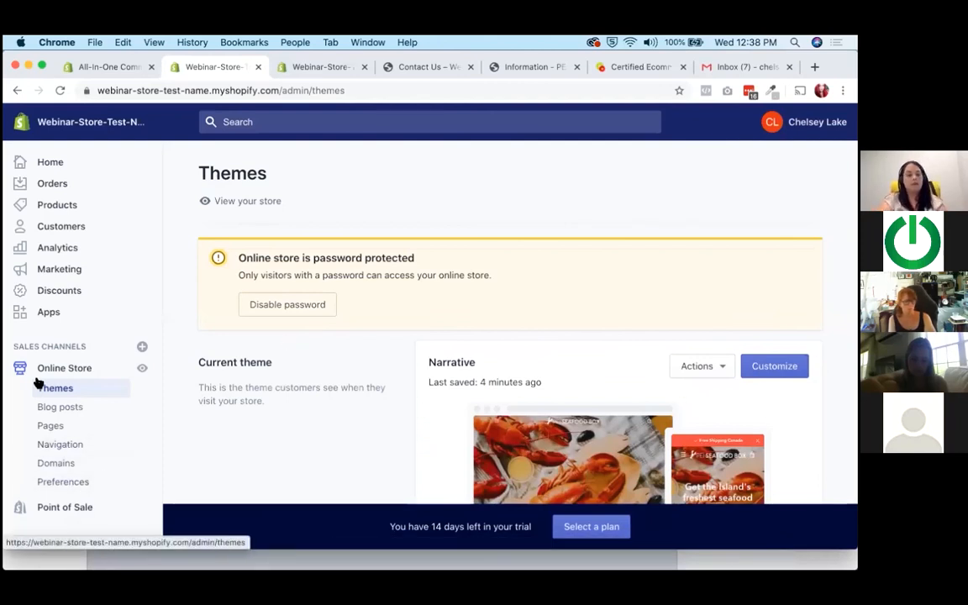
pyautogui.click(59, 484)
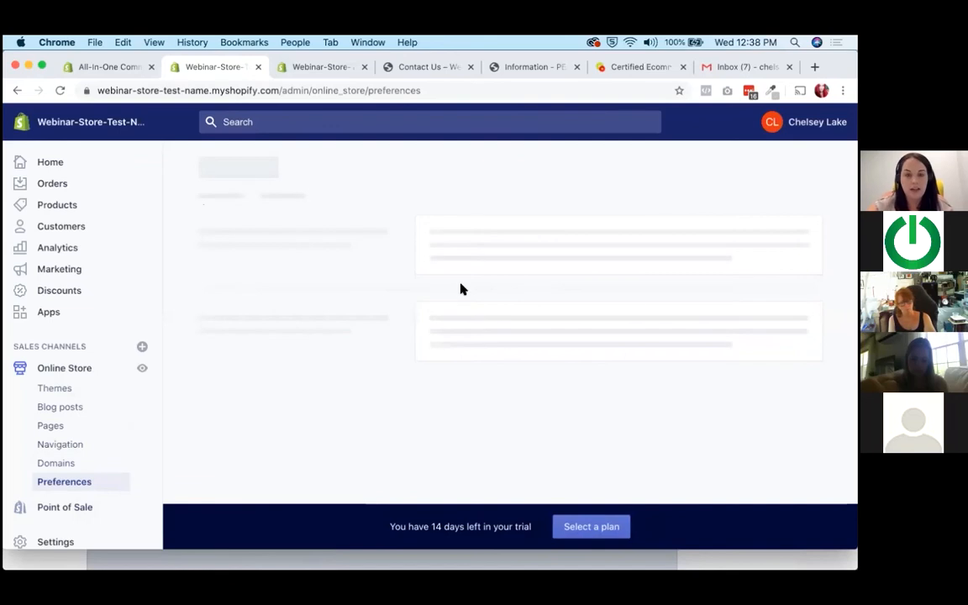
pyautogui.click(464, 271)
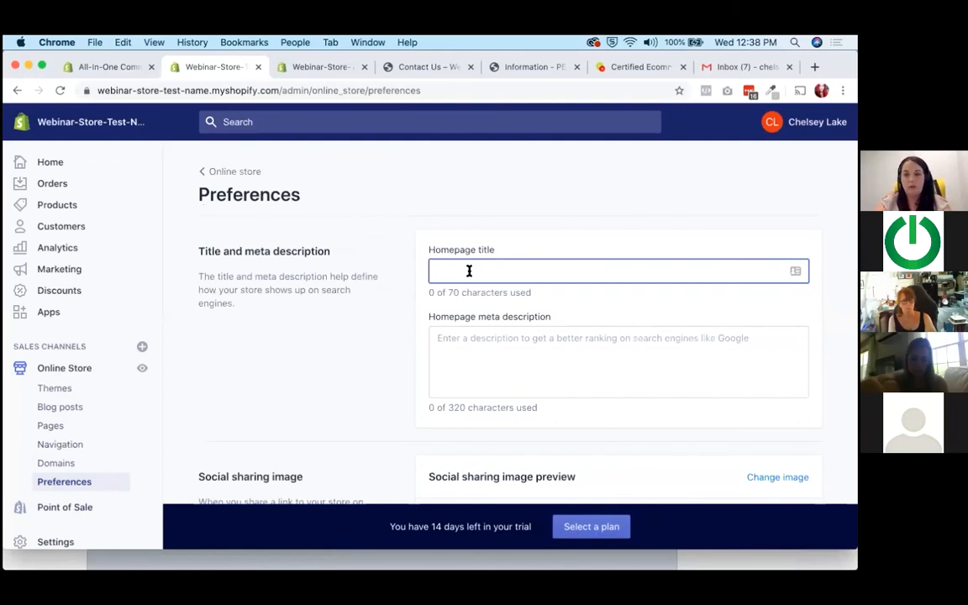
pyautogui.write('PEI Sea')
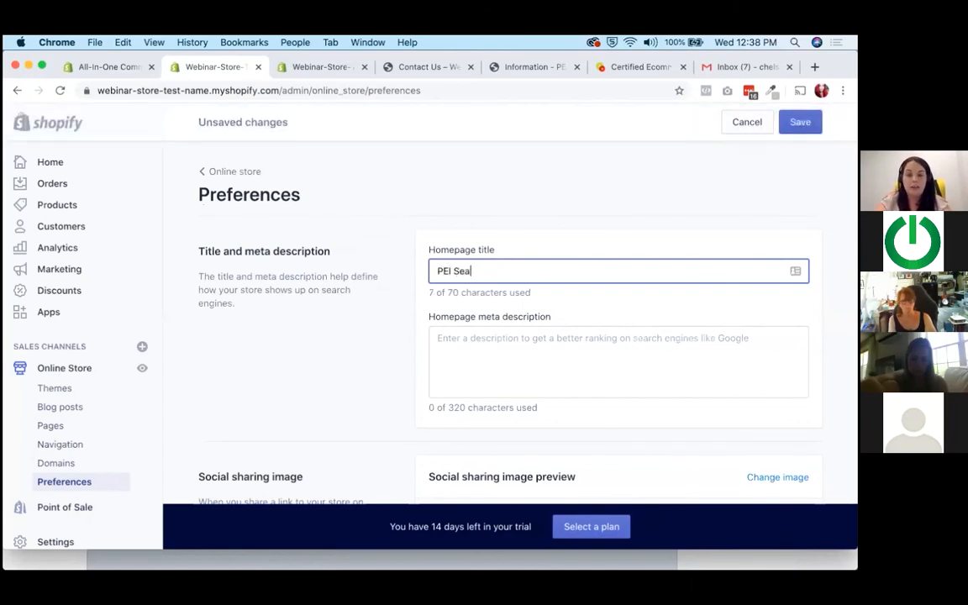
pyautogui.write('food Box')
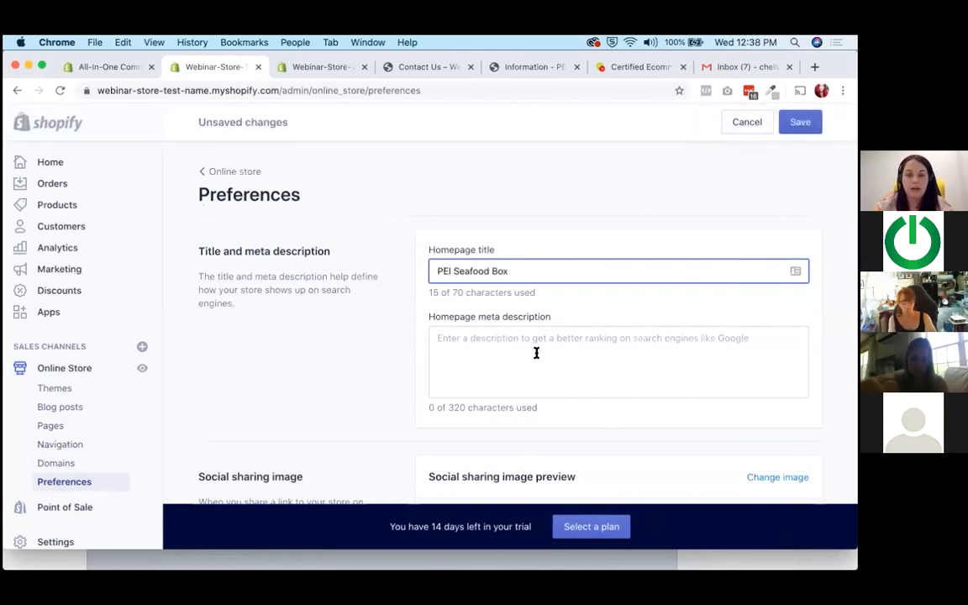
# Examine the homepage meta description field and the social sharing image preview in the store preferences.
pyautogui.click(536, 353)
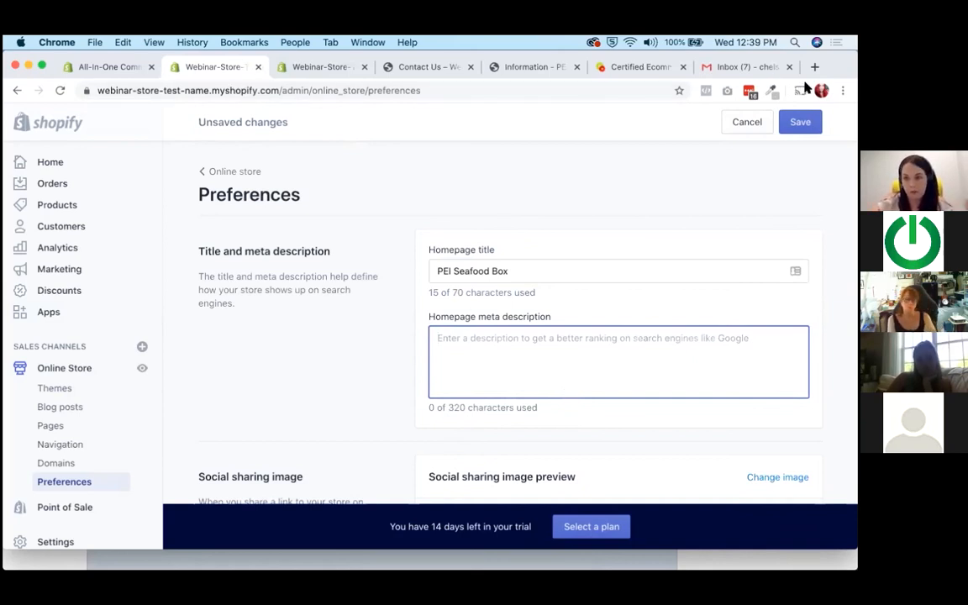
pyautogui.scroll(-2, 383, 360)
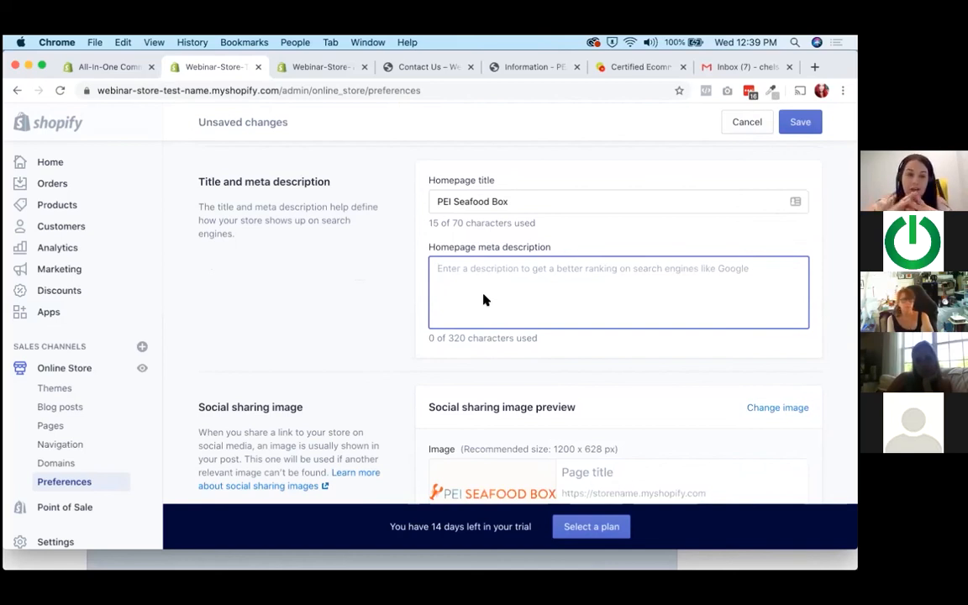
pyautogui.scroll(-2, 418, 273)
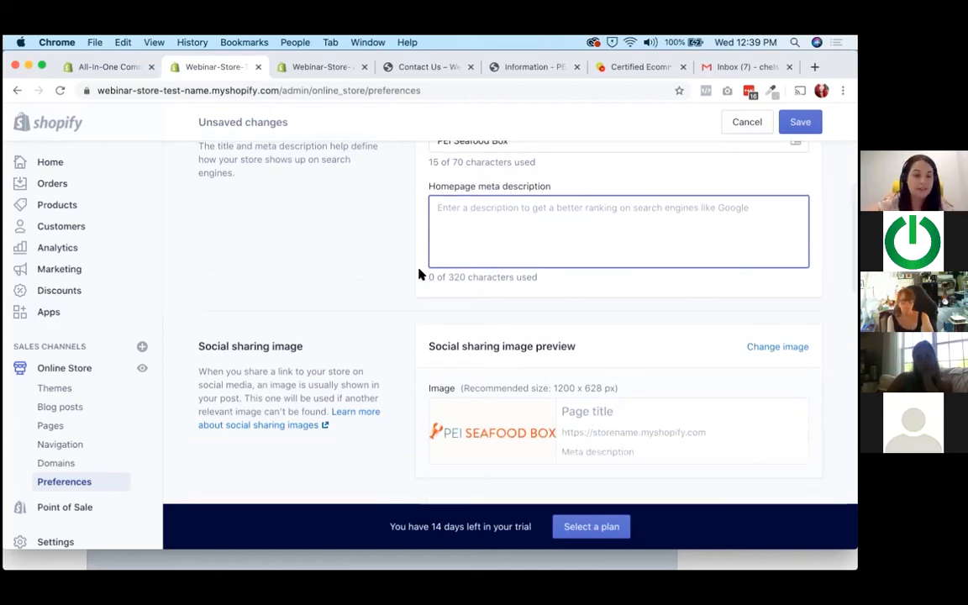
pyautogui.scroll(-2, 419, 274)
pyautogui.scroll(-4, 418, 274)
pyautogui.scroll(2, 418, 274)
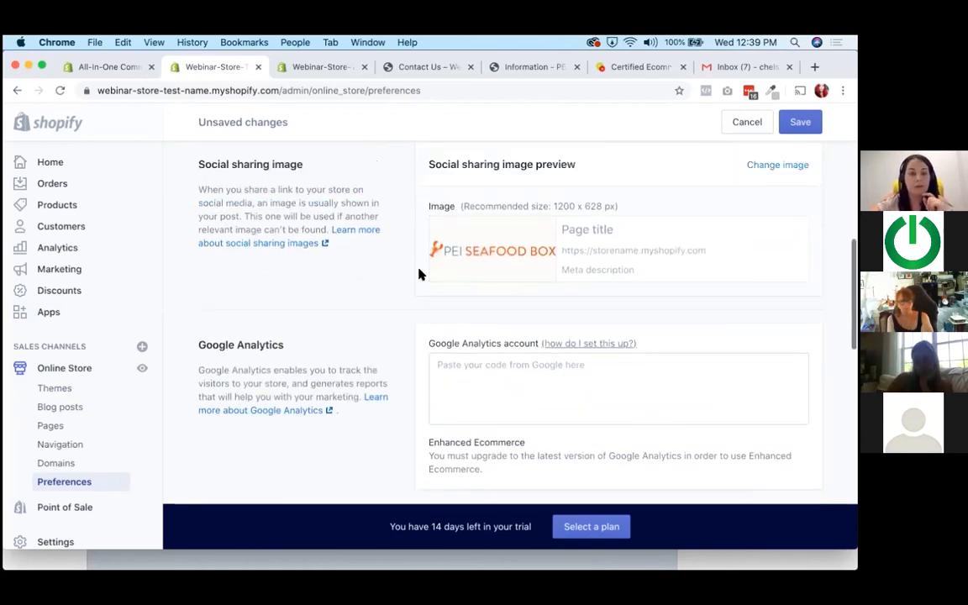
pyautogui.moveTo(579, 202); pyautogui.dragTo(435, 202)
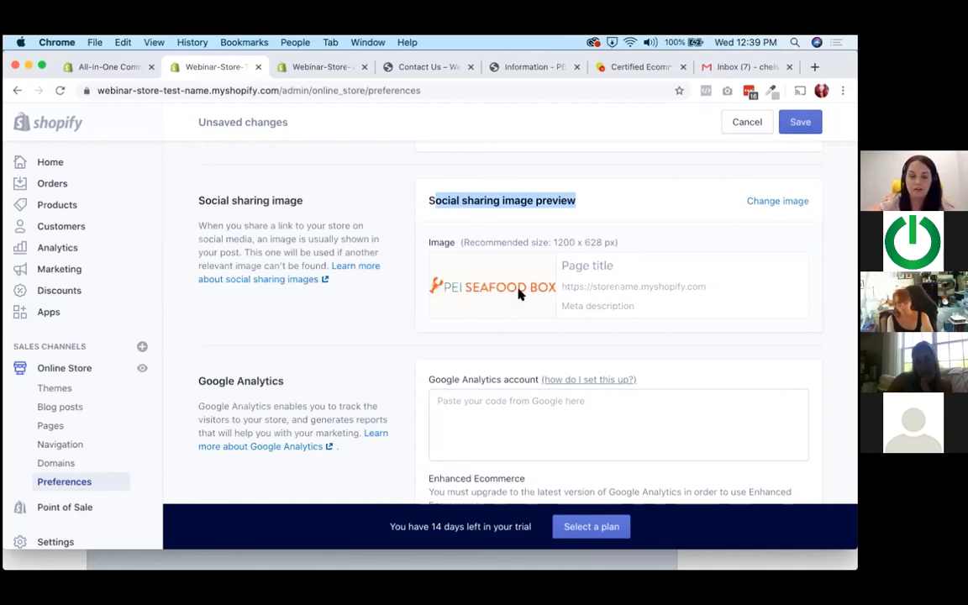
# Examine the Google Analytics, Facebook Pixel, and password protection sections of the preferences.
pyautogui.scroll(-1, 538, 258)
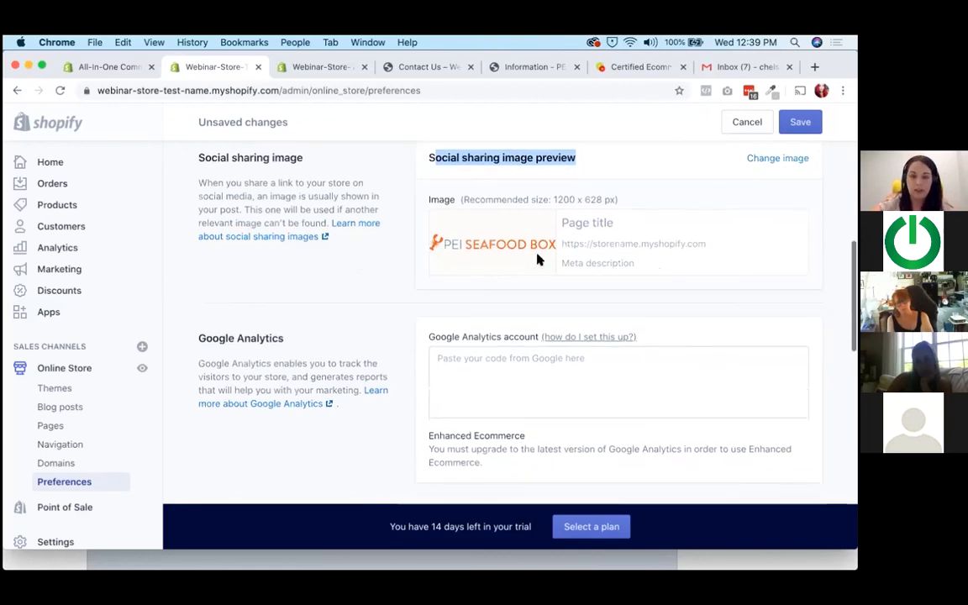
pyautogui.scroll(-3, 538, 260)
pyautogui.click(511, 252)
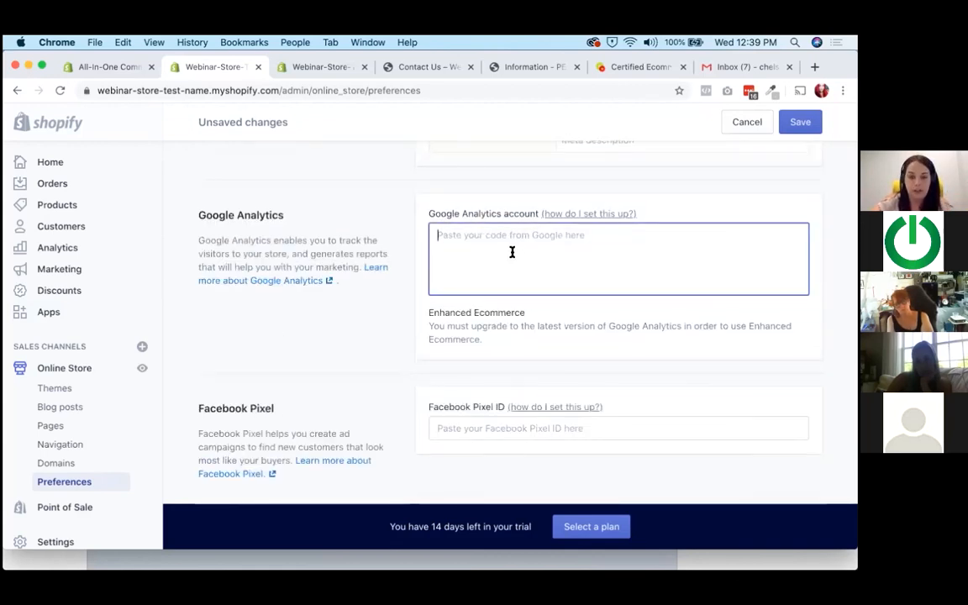
pyautogui.scroll(-4, 512, 260)
pyautogui.click(483, 287)
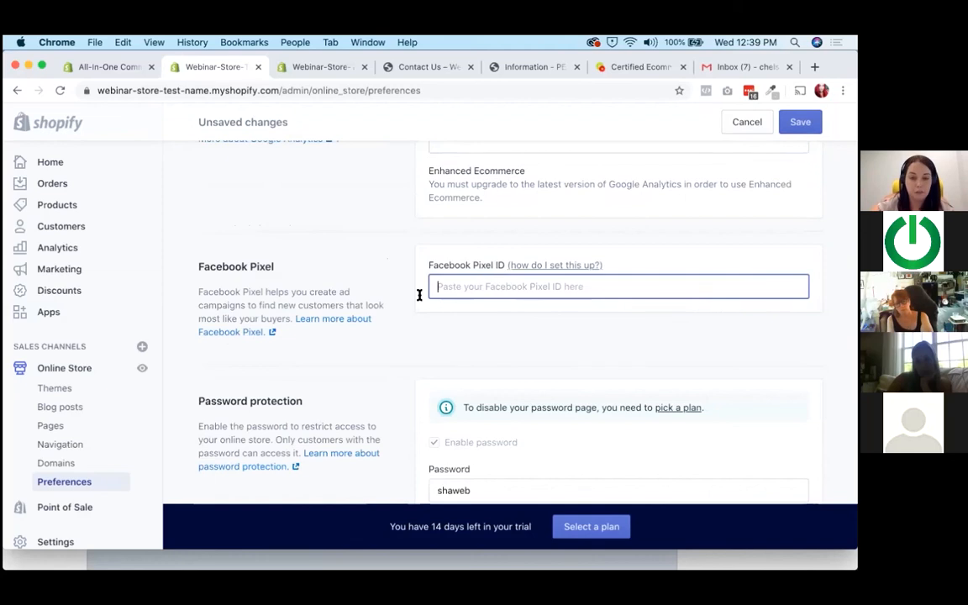
pyautogui.scroll(-4, 392, 258)
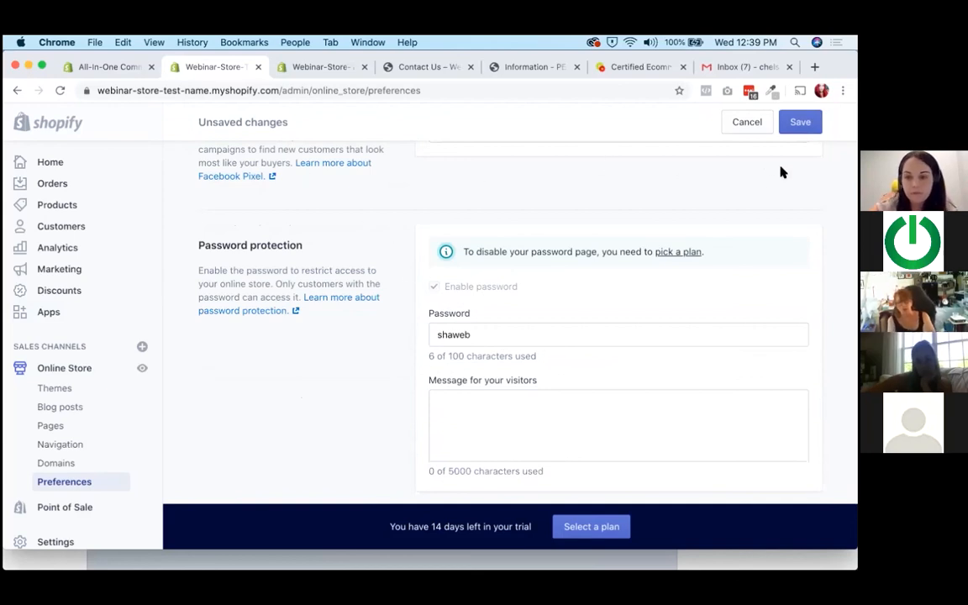
pyautogui.scroll(5, 360, 386)
pyautogui.click(502, 254)
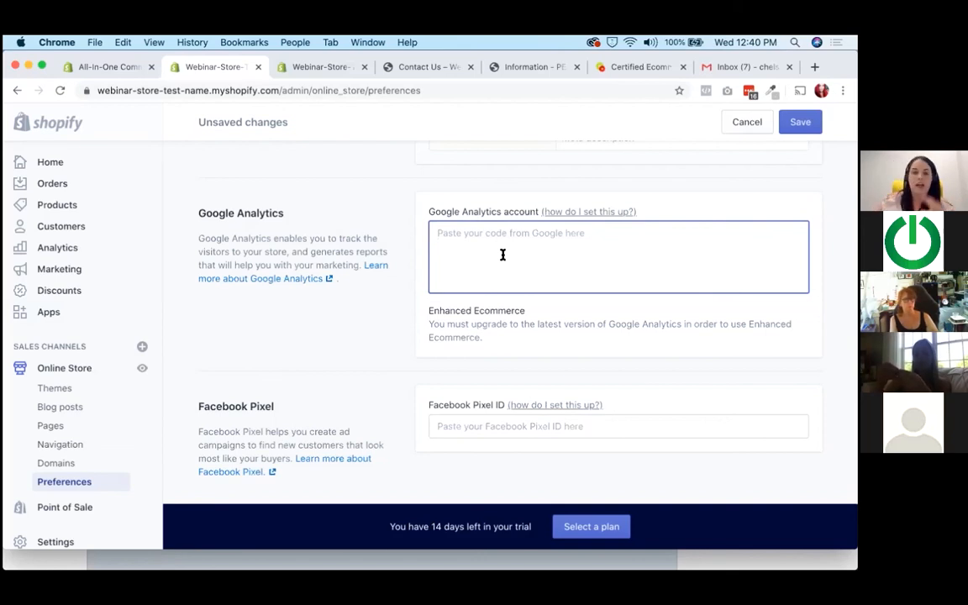
pyautogui.scroll(-2, 361, 292)
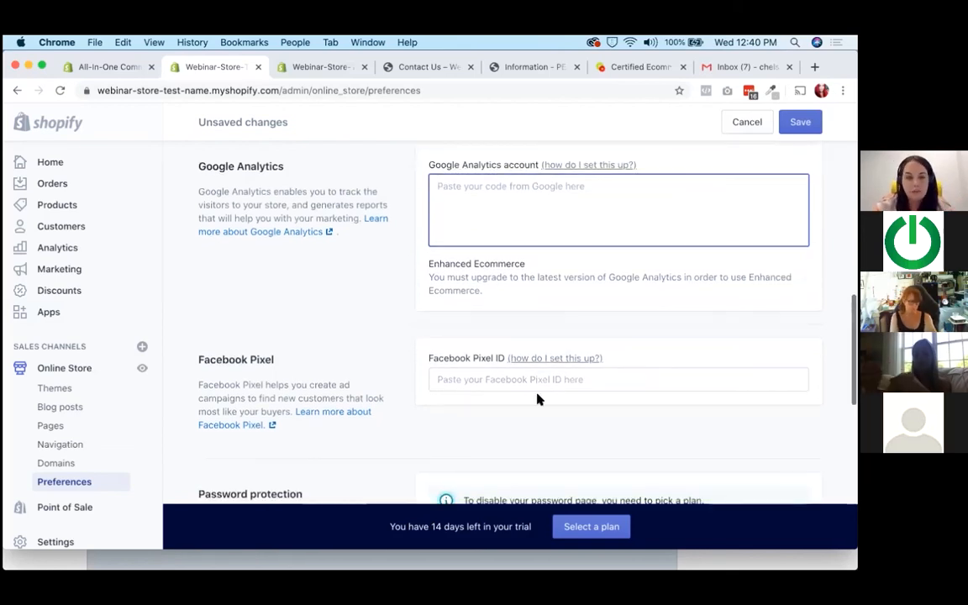
pyautogui.moveTo(309, 387); pyautogui.dragTo(360, 392)
pyautogui.click(360, 392)
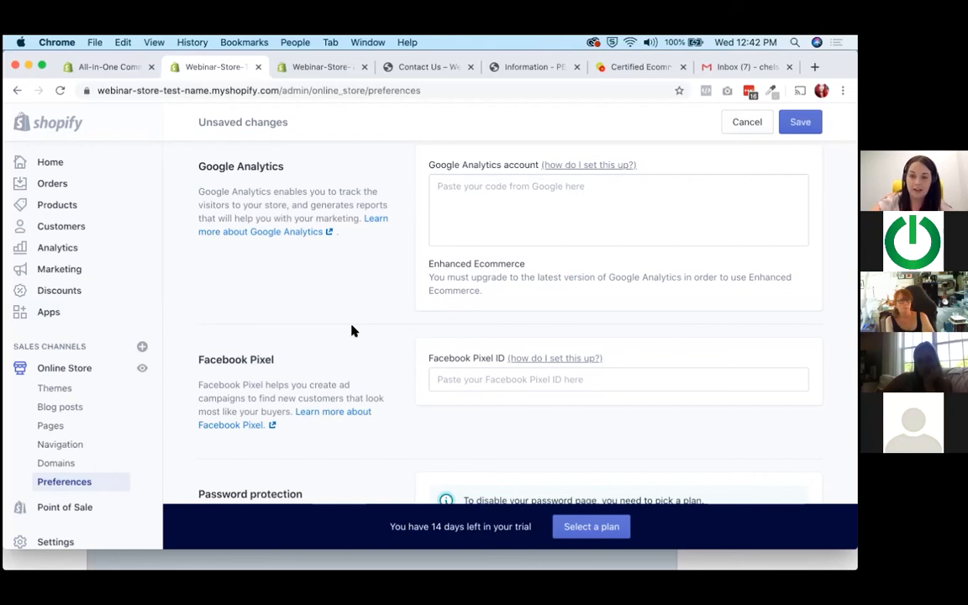
# Look over the whole Preferences page again, covering password protection, Facebook Pixel, Google Analytics, and the homepage meta description.
pyautogui.scroll(-2, 346, 324)
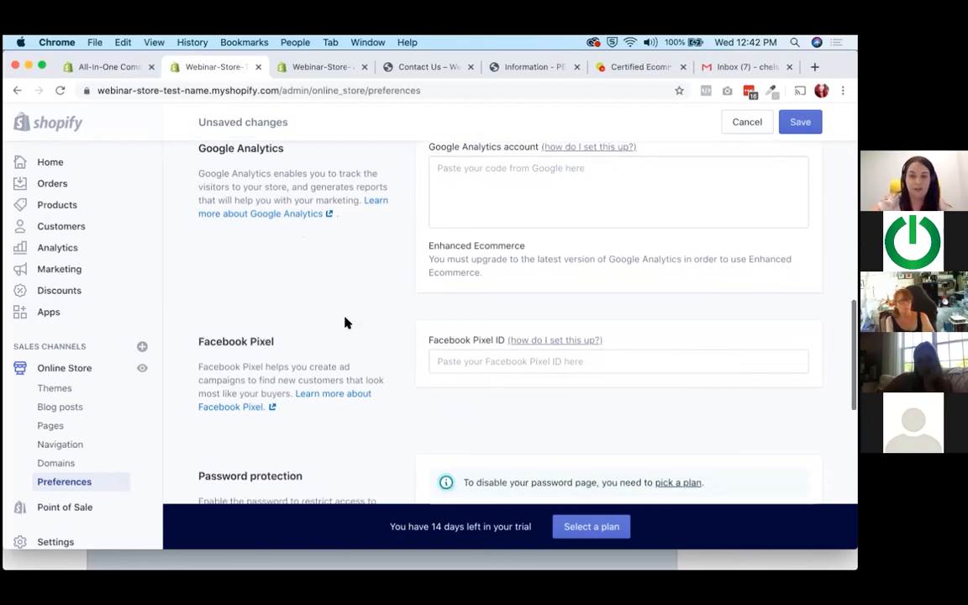
pyautogui.scroll(-5, 346, 320)
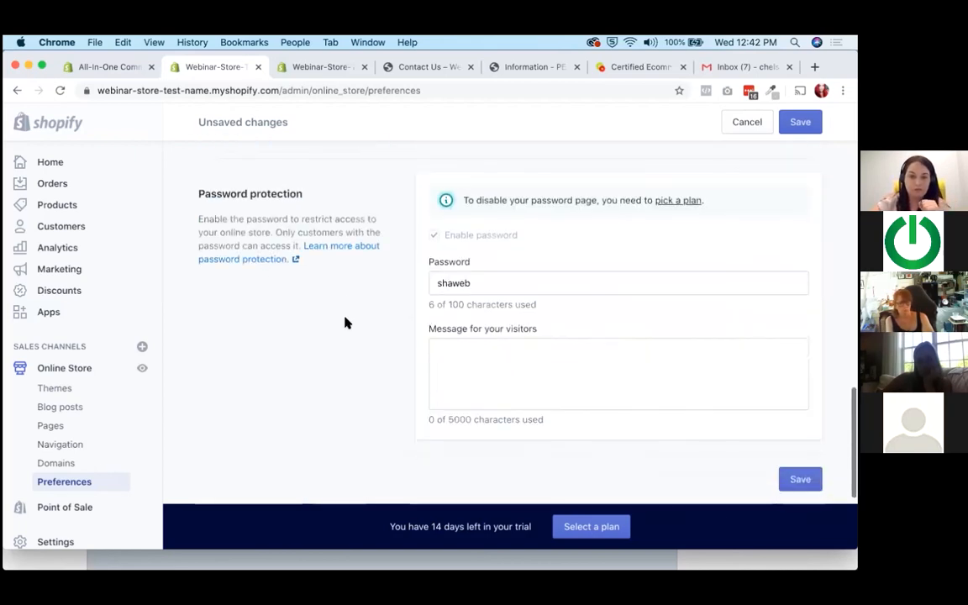
pyautogui.scroll(8, 344, 319)
pyautogui.scroll(5, 345, 318)
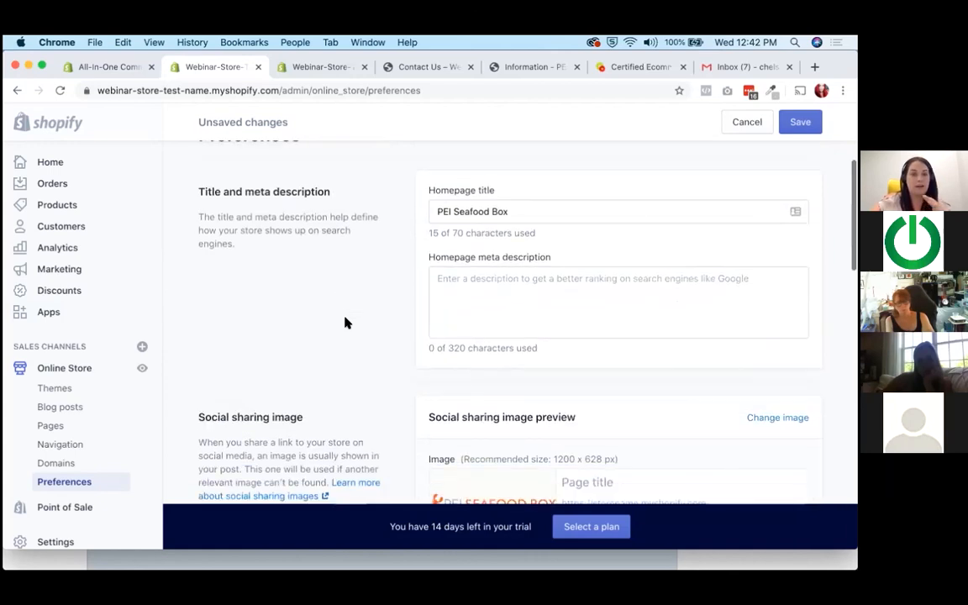
pyautogui.scroll(-3, 346, 319)
pyautogui.scroll(-5, 344, 322)
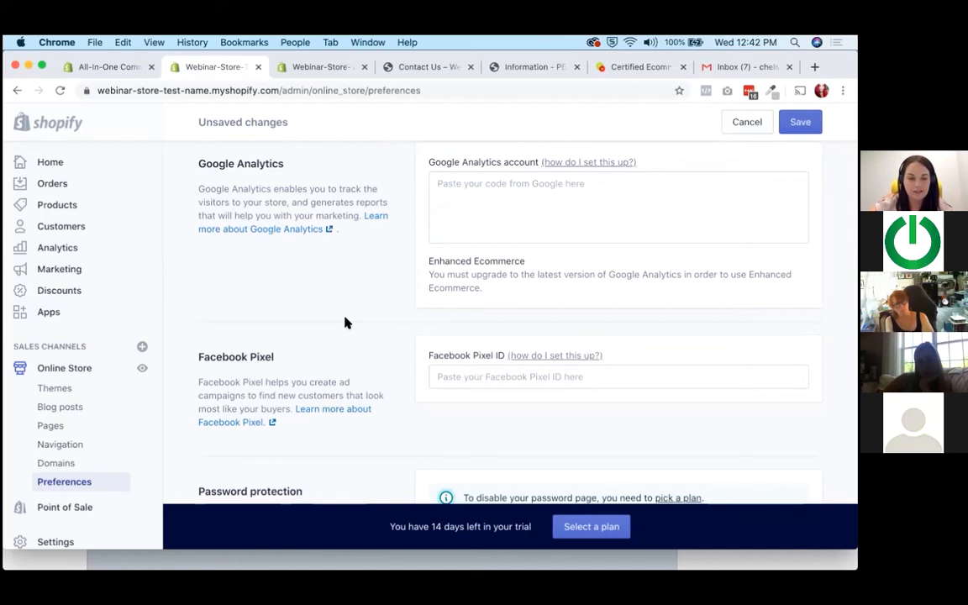
pyautogui.tripleClick(202, 350)
pyautogui.click(202, 348)
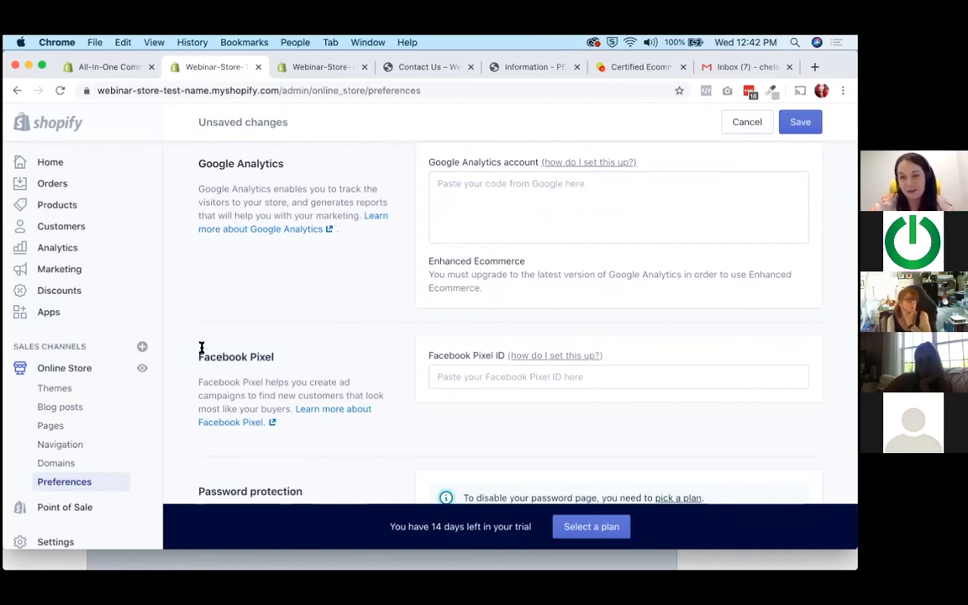
pyautogui.moveTo(198, 357); pyautogui.dragTo(320, 368)
pyautogui.click(320, 367)
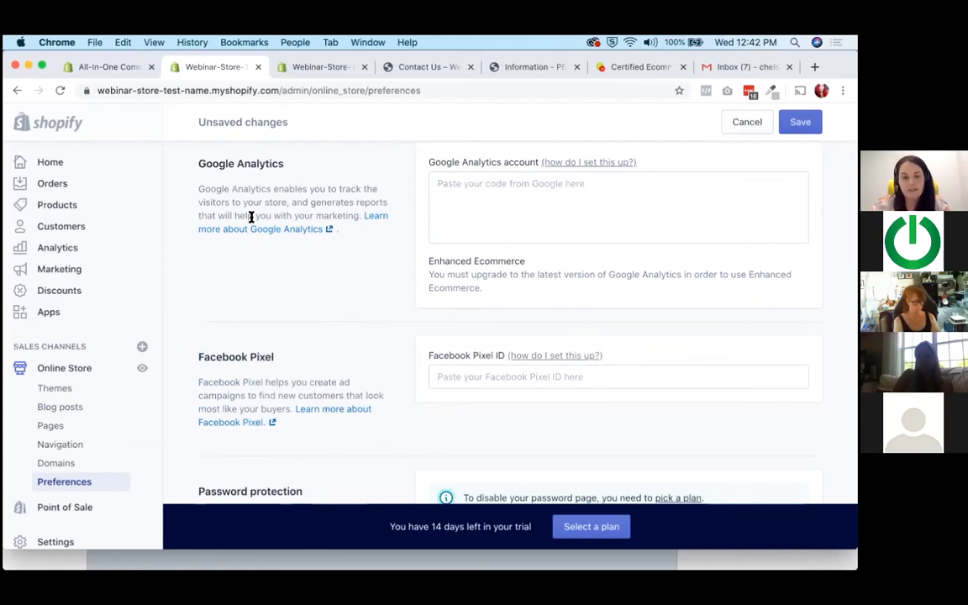
pyautogui.scroll(1, 250, 217)
pyautogui.scroll(5, 250, 221)
pyautogui.click(545, 279)
pyautogui.scroll(1, 422, 237)
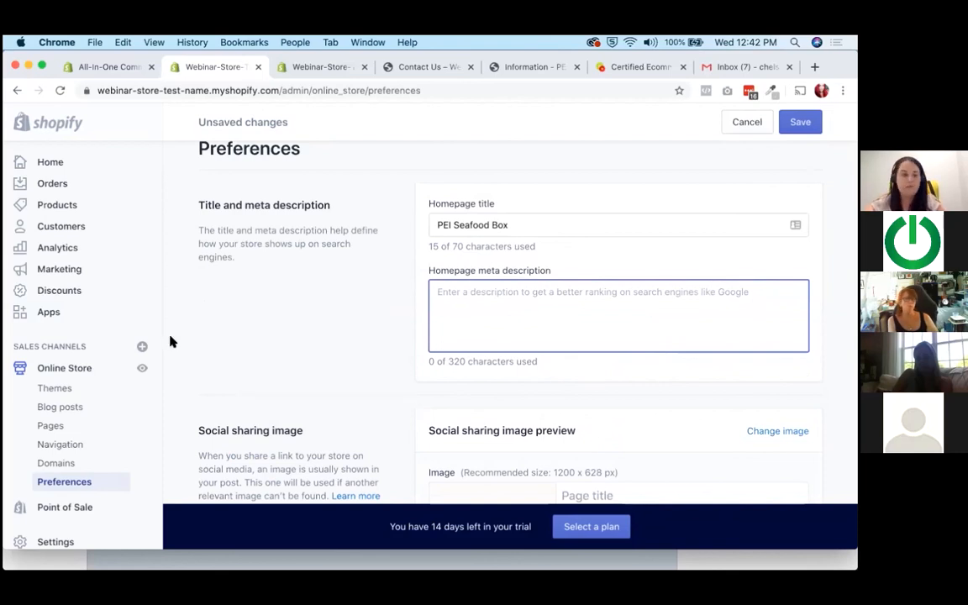
# Leave the Preferences page without saving and open the store's Settings to look over the available categories.
pyautogui.scroll(-1, 86, 462)
pyautogui.click(55, 527)
pyautogui.click(595, 368)
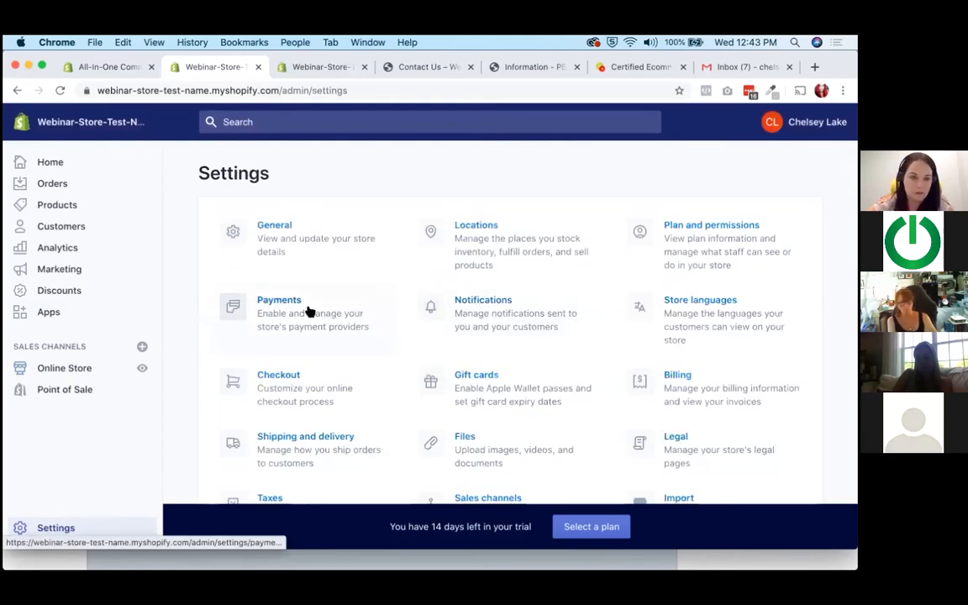
pyautogui.click(309, 312)
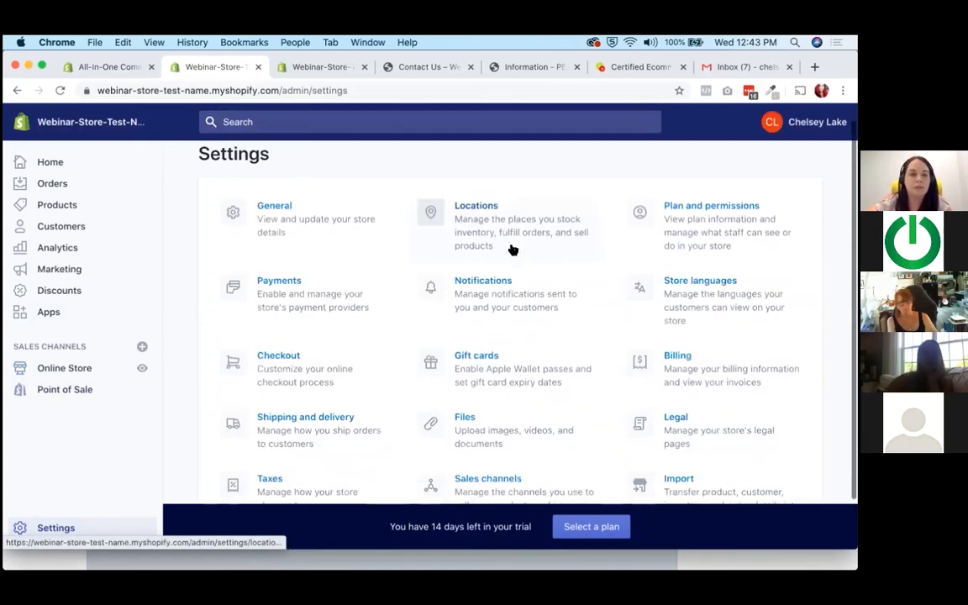
pyautogui.scroll(-2, 512, 249)
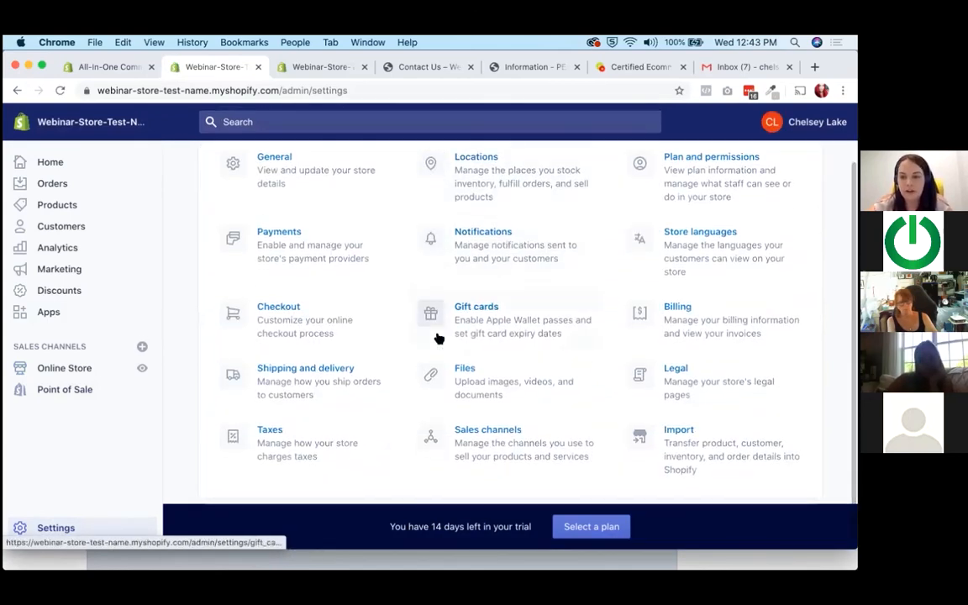
pyautogui.scroll(1, 436, 338)
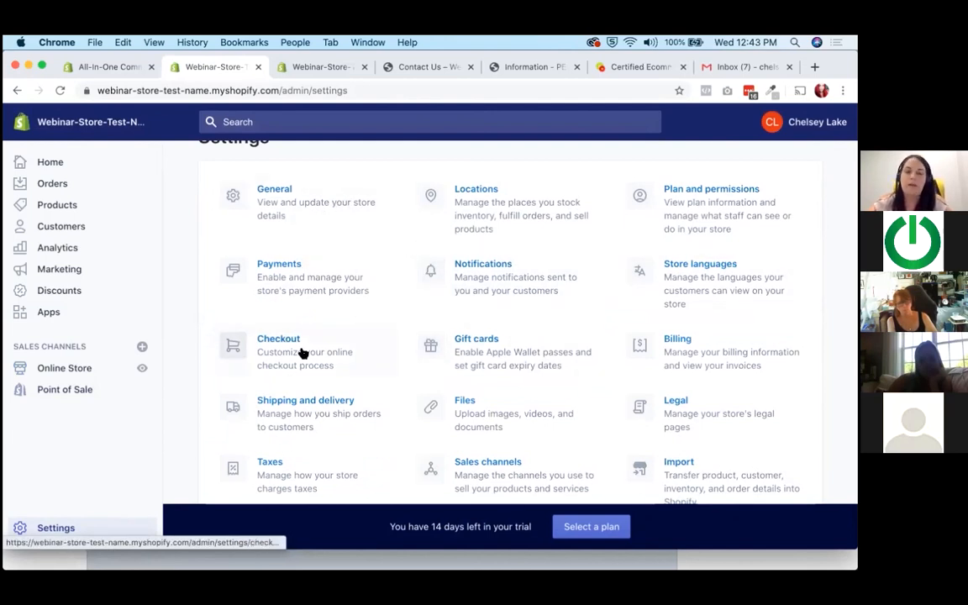
pyautogui.scroll(-1, 303, 352)
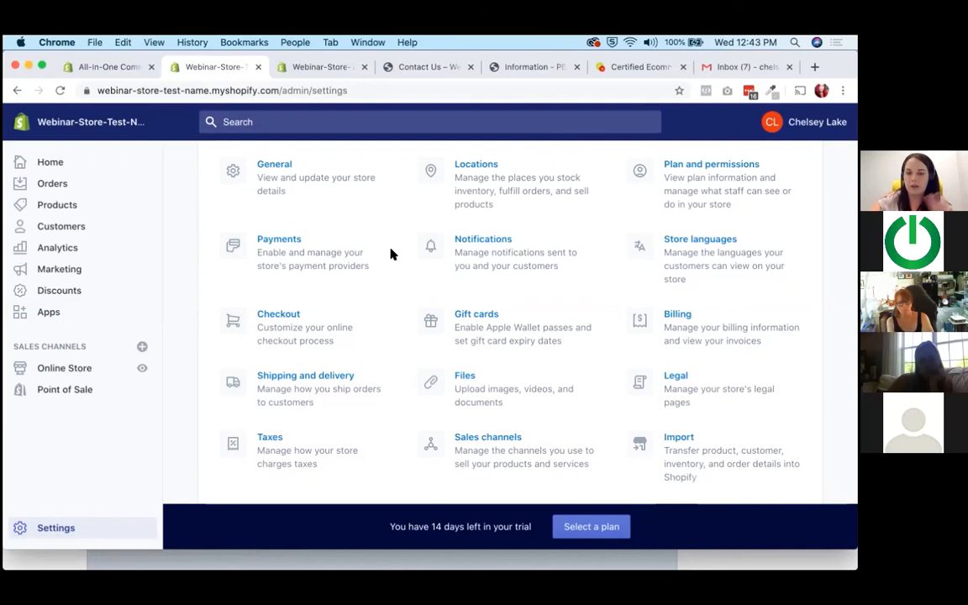
# Open the Payments settings and look over the Shopify Payments and PayPal providers.
pyautogui.click(326, 267)
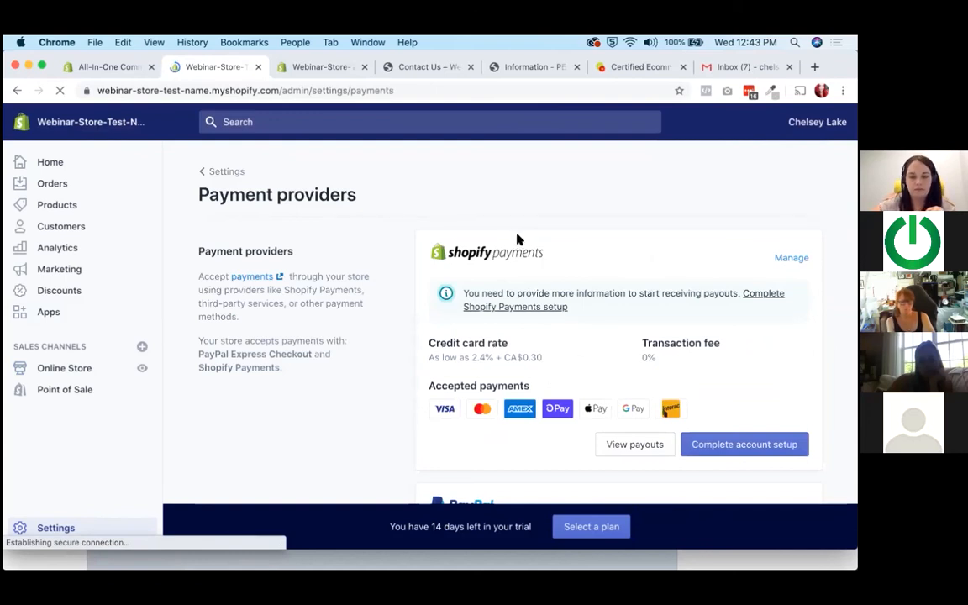
pyautogui.scroll(-2, 517, 243)
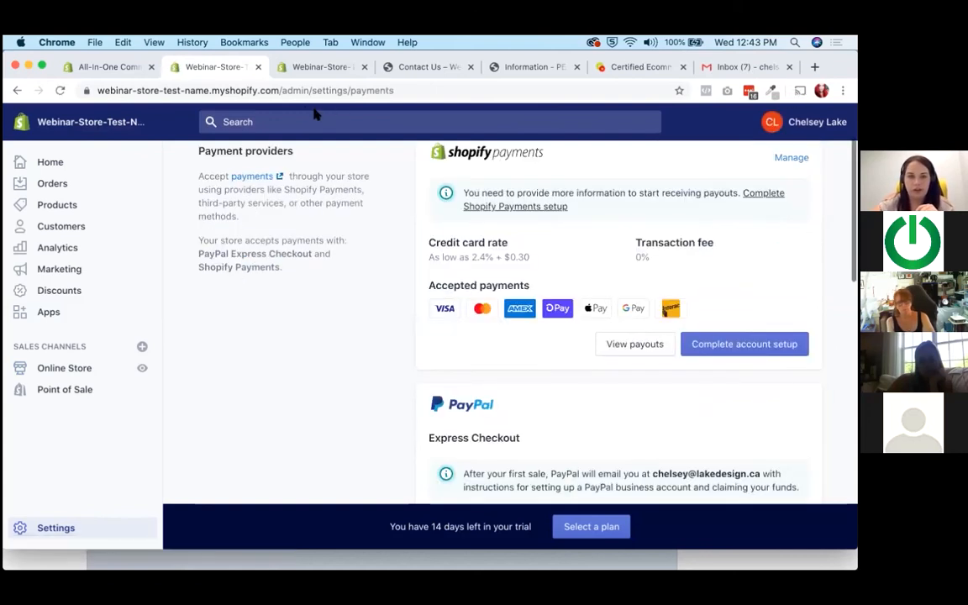
pyautogui.scroll(2, 427, 373)
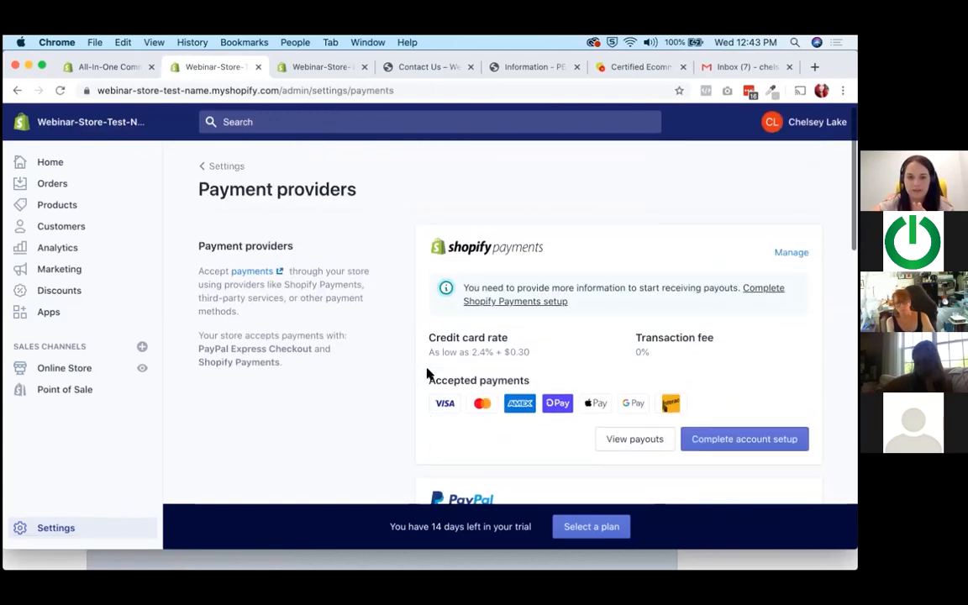
# Open the Shopify Payments account setup form and look over its business, personal, and product details sections.
pyautogui.scroll(-1, 426, 373)
pyautogui.scroll(-1, 426, 373)
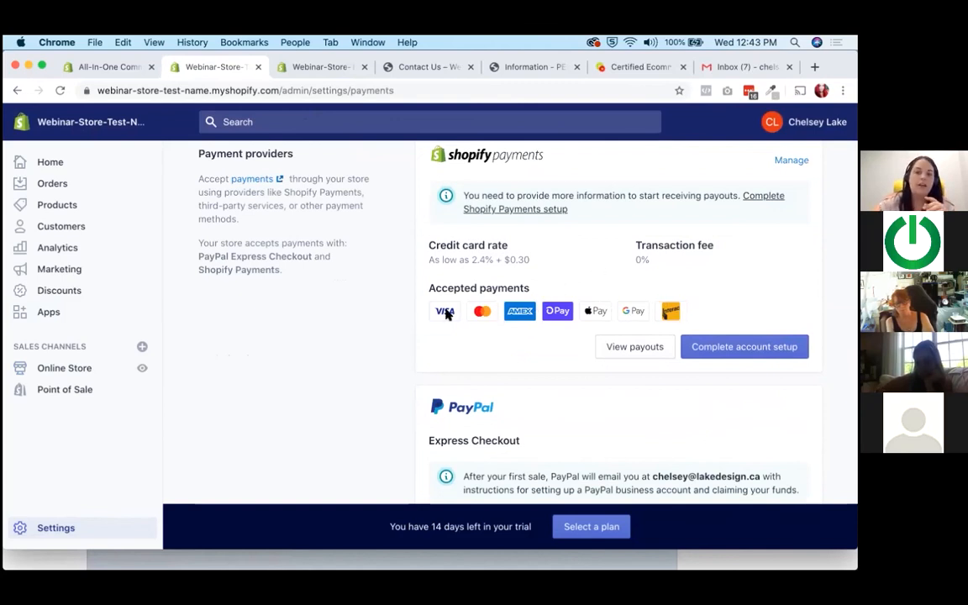
pyautogui.scroll(2, 496, 370)
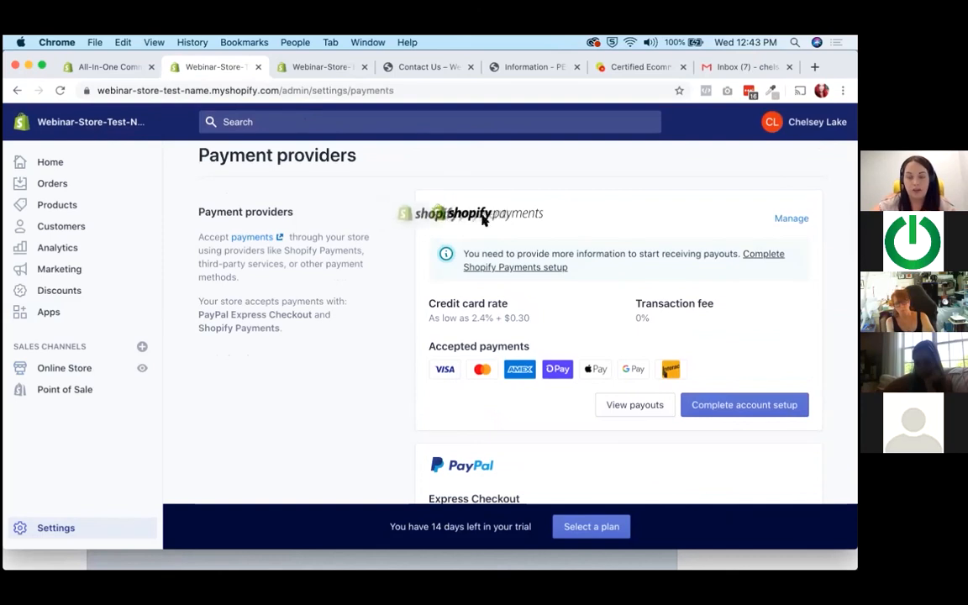
pyautogui.click(739, 408)
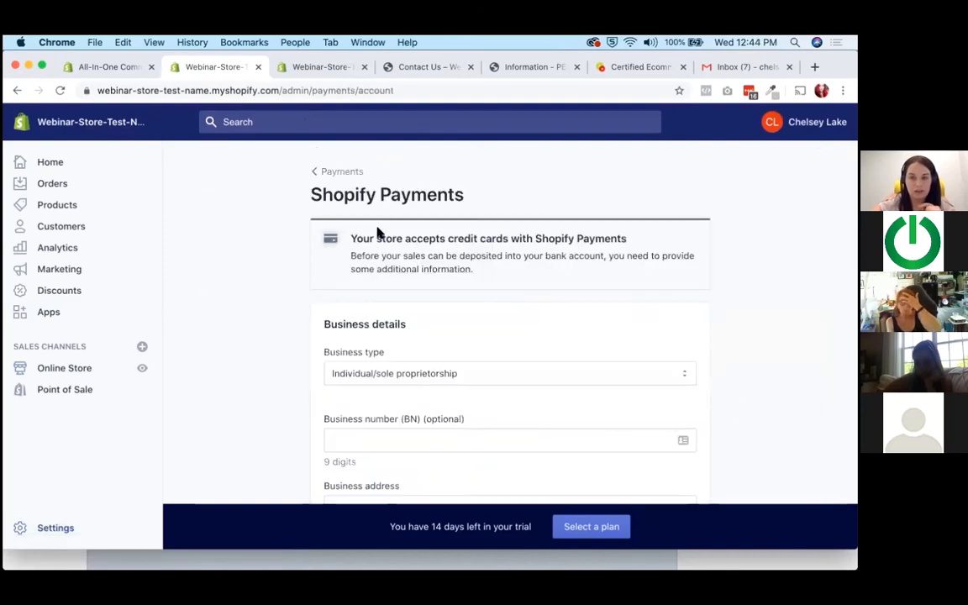
pyautogui.scroll(-5, 393, 273)
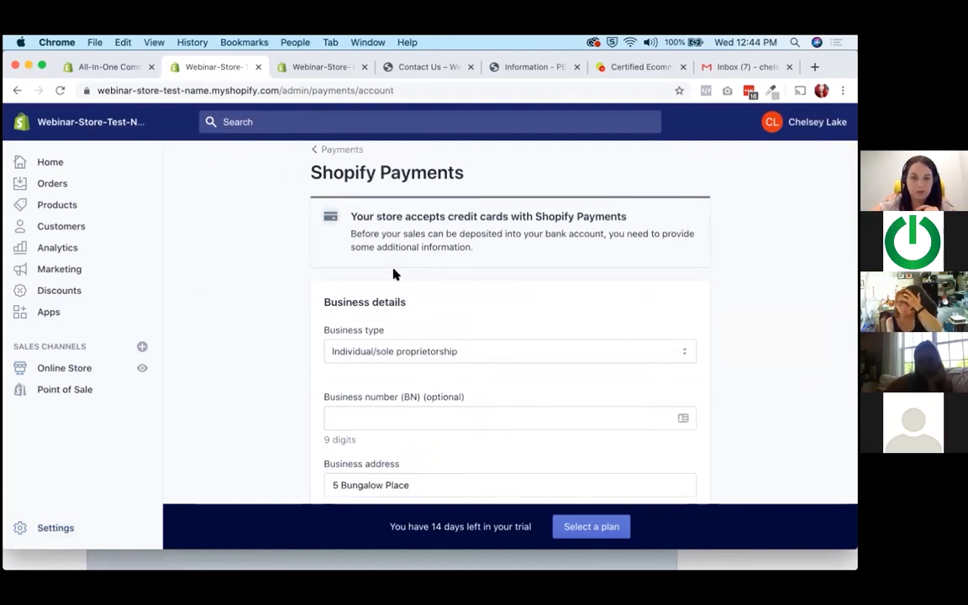
pyautogui.scroll(1, 397, 216)
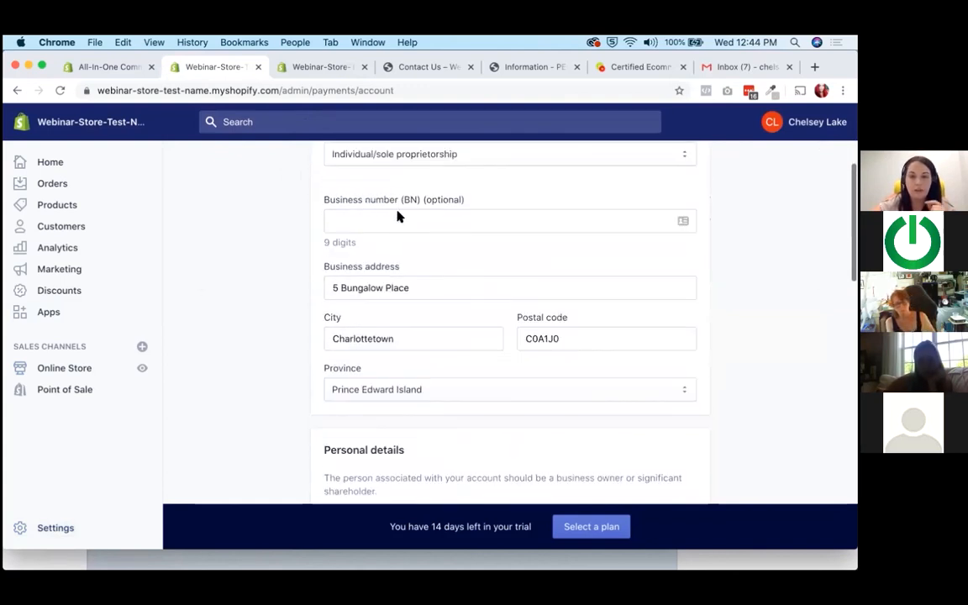
pyautogui.scroll(-5, 393, 227)
pyautogui.scroll(-12, 397, 290)
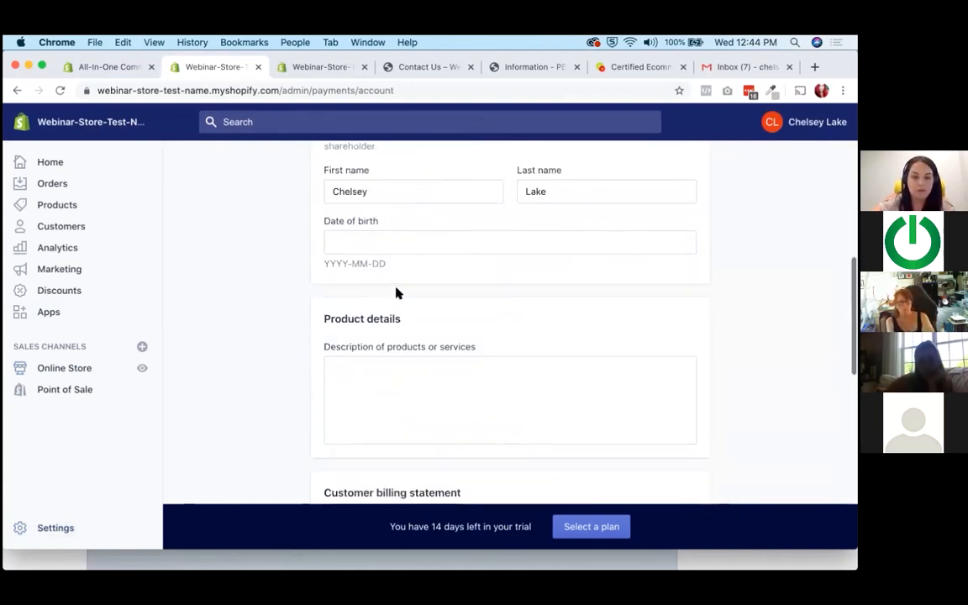
# Look over the banking information and payout currency fields, and return to the payment providers without completing the setup.
pyautogui.click(382, 267)
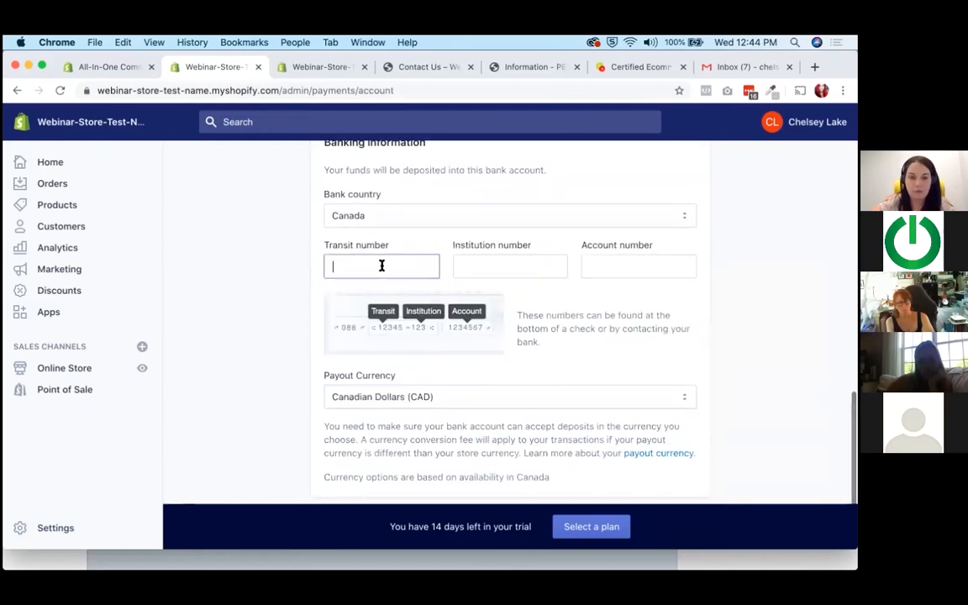
pyautogui.scroll(-3, 382, 267)
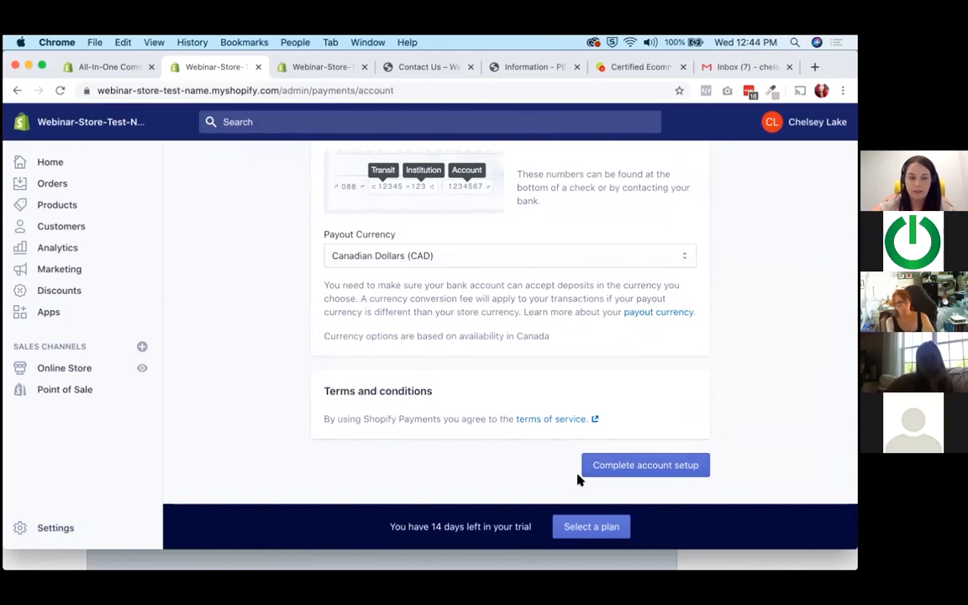
pyautogui.scroll(15, 578, 479)
pyautogui.scroll(1, 577, 479)
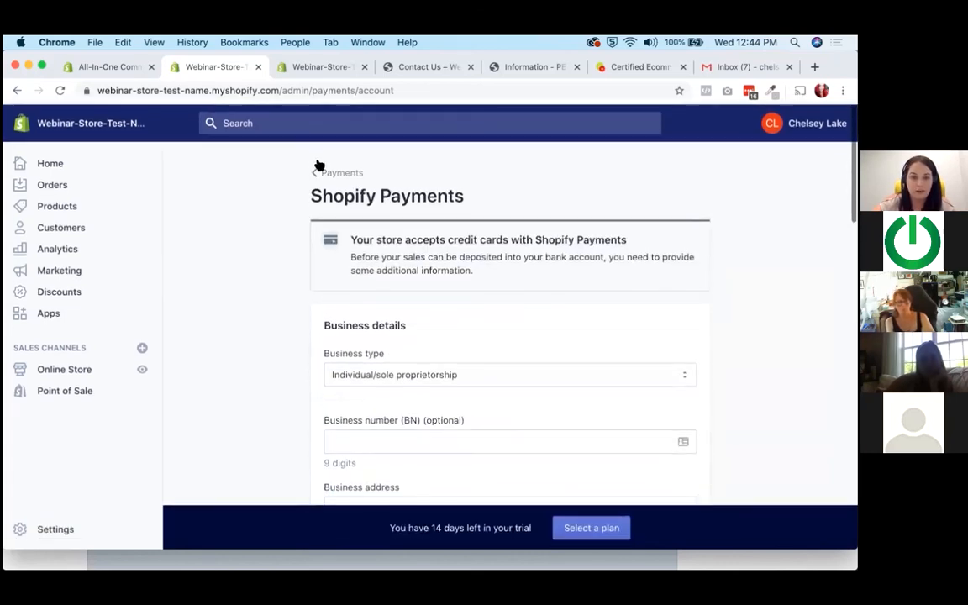
pyautogui.click(323, 169)
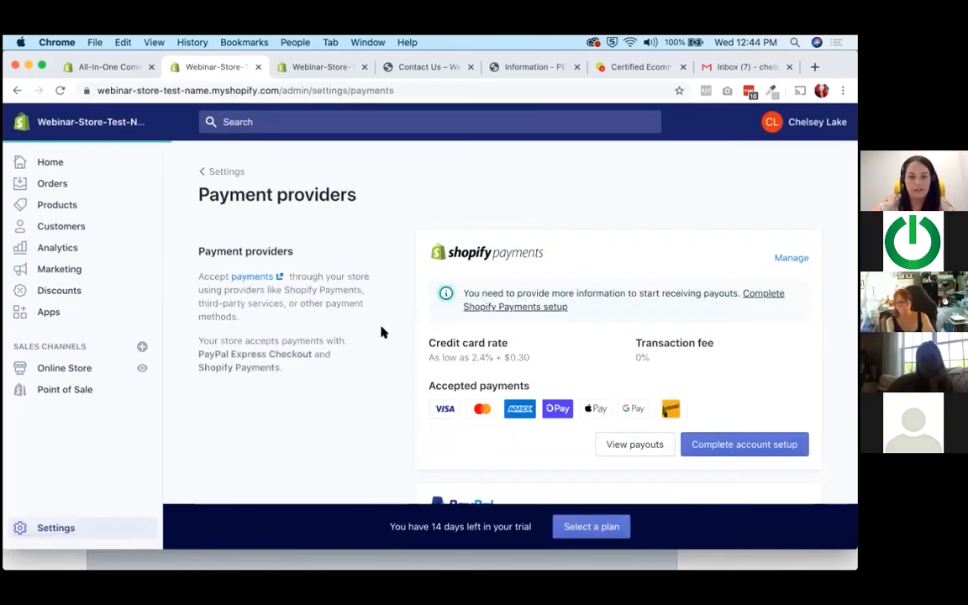
# Look over the PayPal, third-party provider, and alternative payment method sections of the payment providers.
pyautogui.scroll(-5, 381, 330)
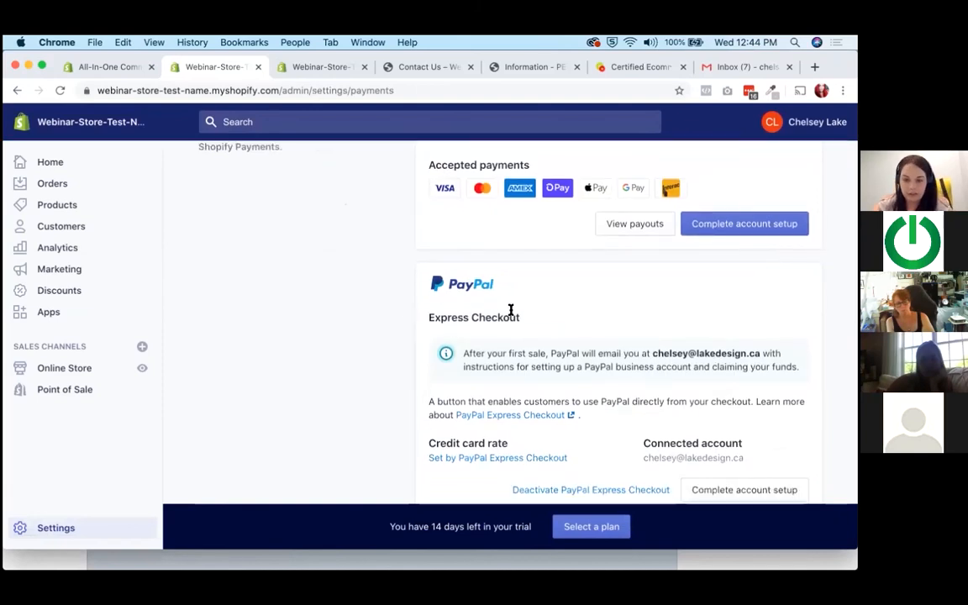
pyautogui.scroll(-5, 510, 309)
pyautogui.scroll(-1, 510, 310)
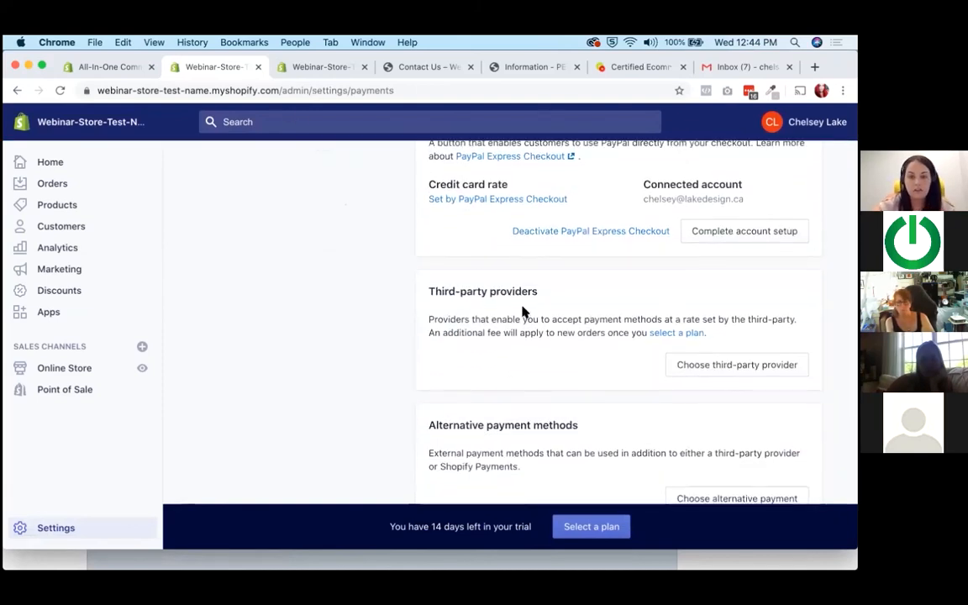
pyautogui.moveTo(490, 319); pyautogui.dragTo(629, 329)
pyautogui.click(628, 329)
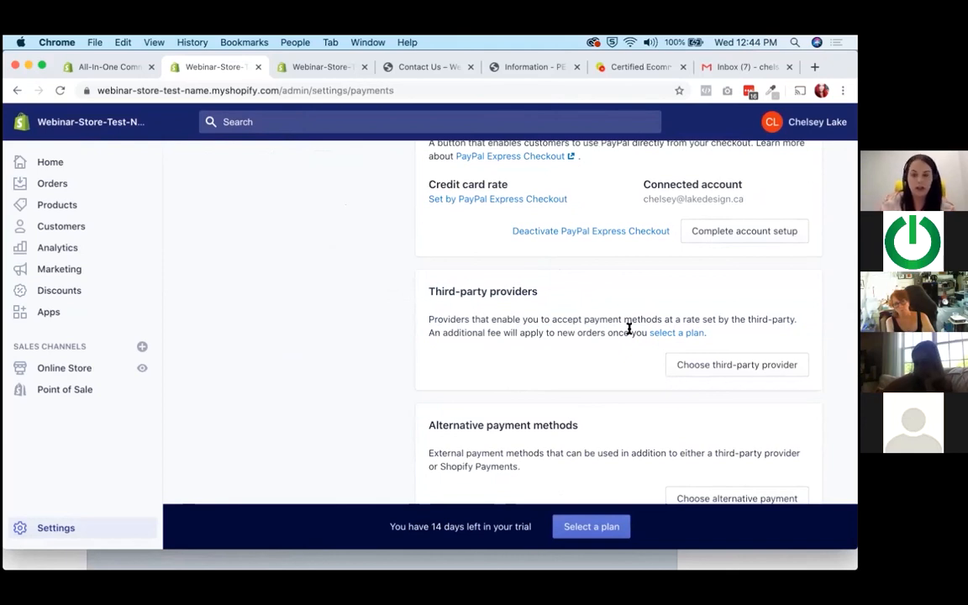
pyautogui.scroll(-1, 629, 329)
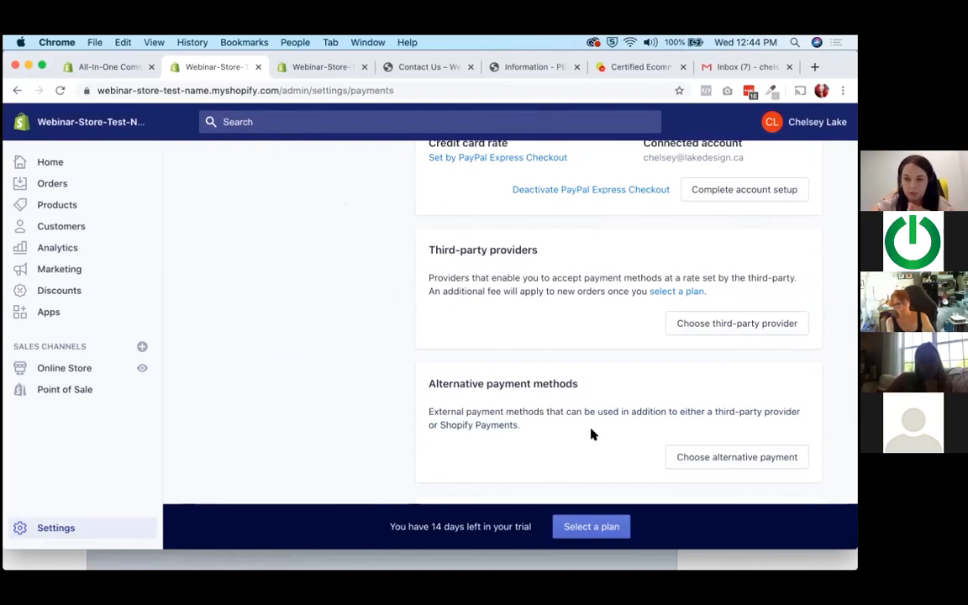
# Examine the Shopify Payments credit card rate and accepted payments, along with the PayPal Express Checkout details.
pyautogui.scroll(10, 592, 434)
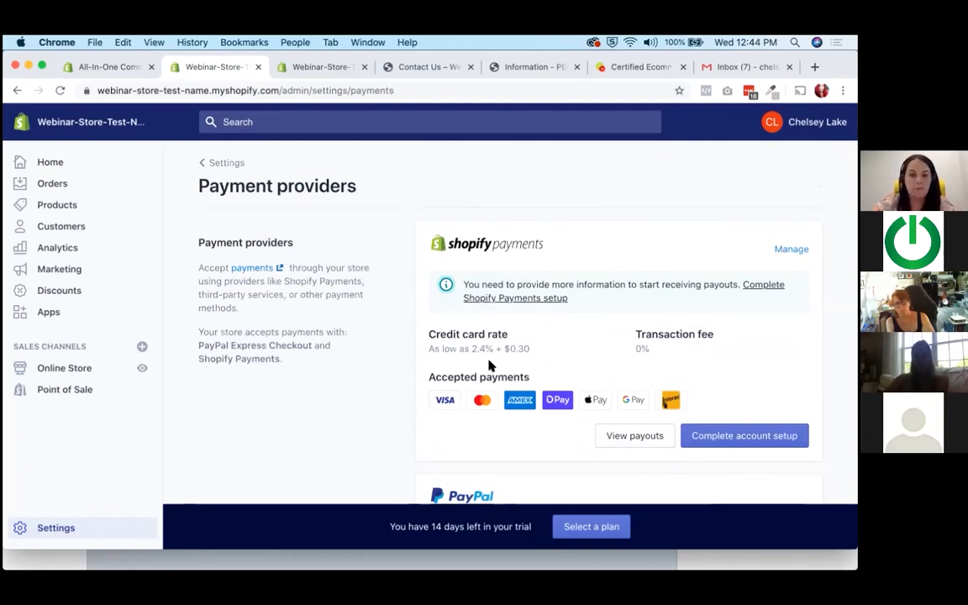
pyautogui.moveTo(432, 348); pyautogui.dragTo(471, 348)
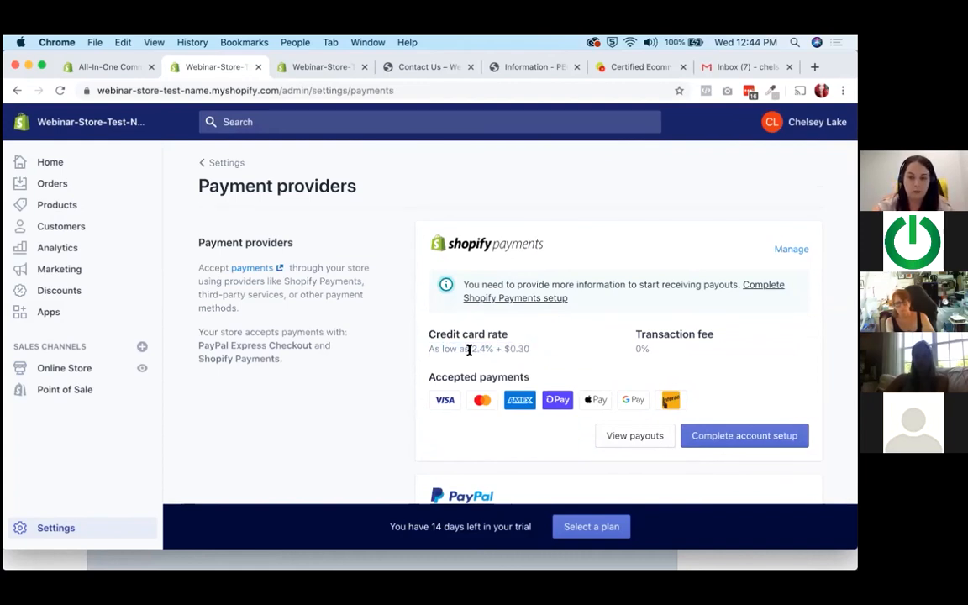
pyautogui.click(538, 353)
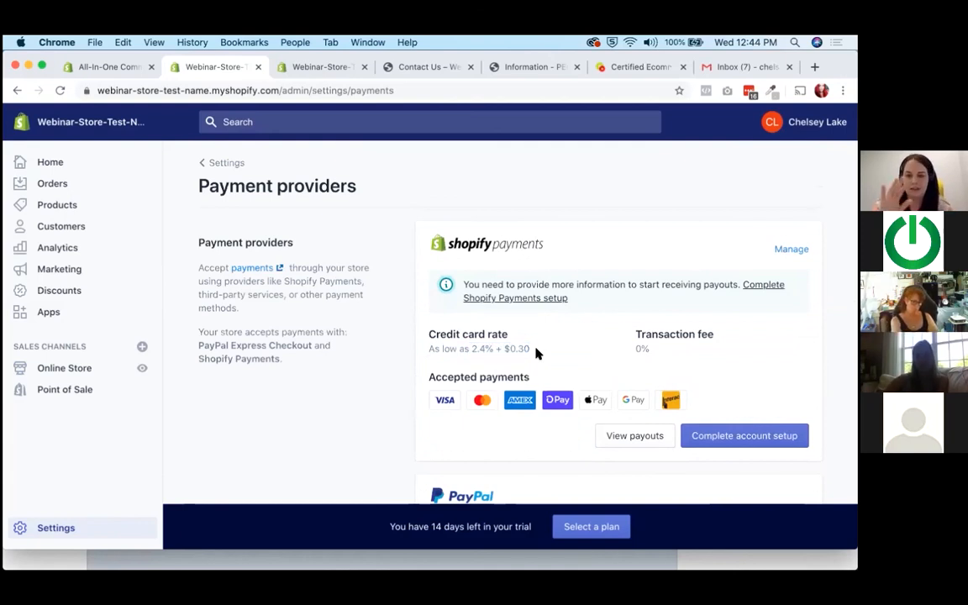
pyautogui.scroll(-2, 537, 353)
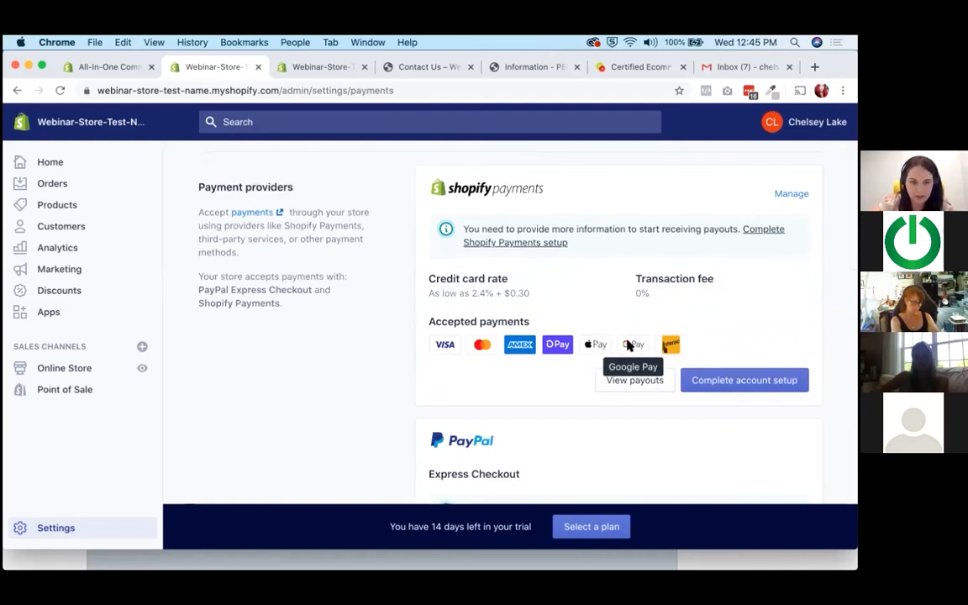
pyautogui.scroll(-5, 628, 345)
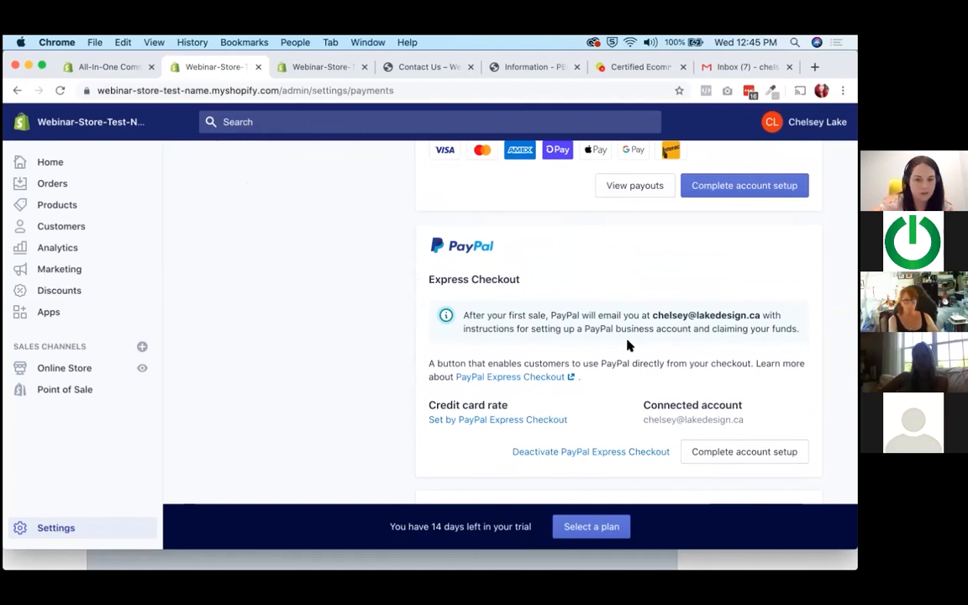
# Open the Shipping and delivery settings and look over the page from the shipping rates to the carrier integrations.
pyautogui.click(71, 528)
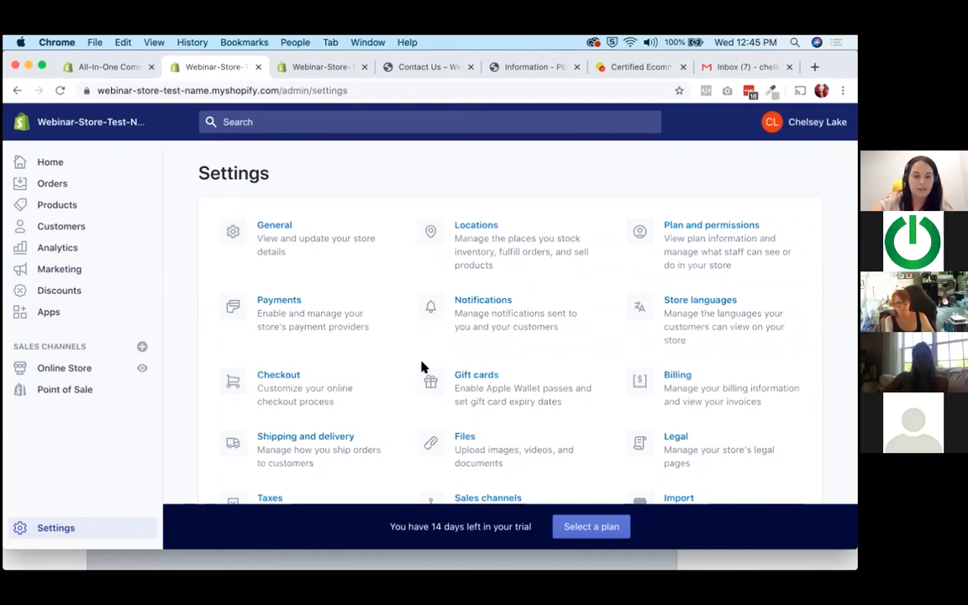
pyautogui.scroll(-3, 353, 368)
pyautogui.click(290, 370)
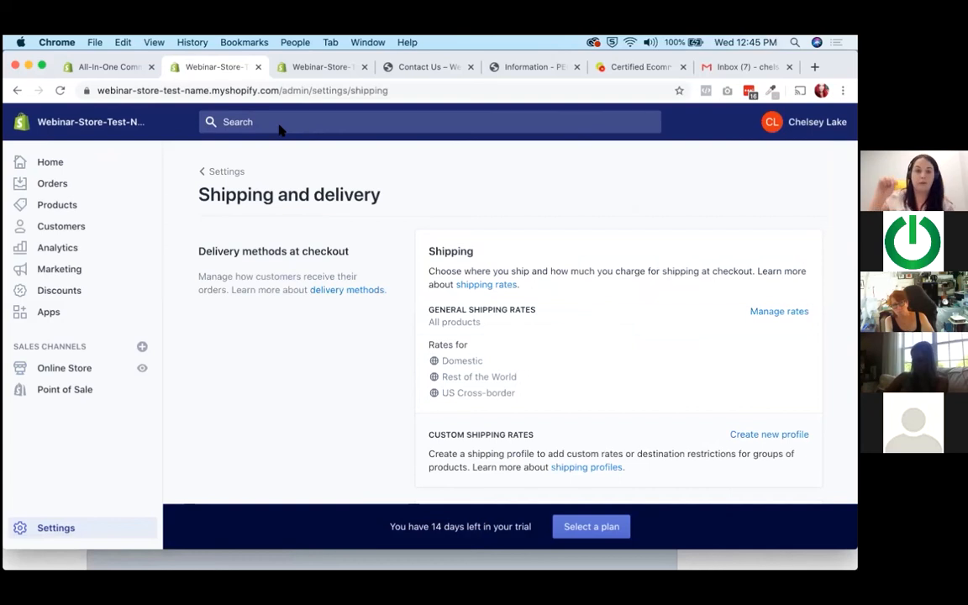
pyautogui.scroll(-1, 620, 325)
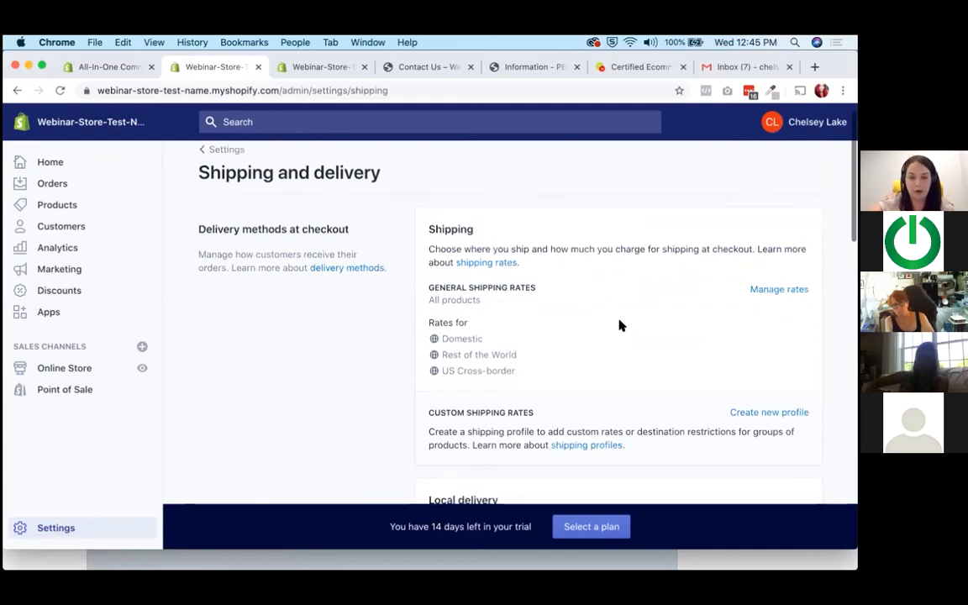
pyautogui.scroll(-15, 619, 326)
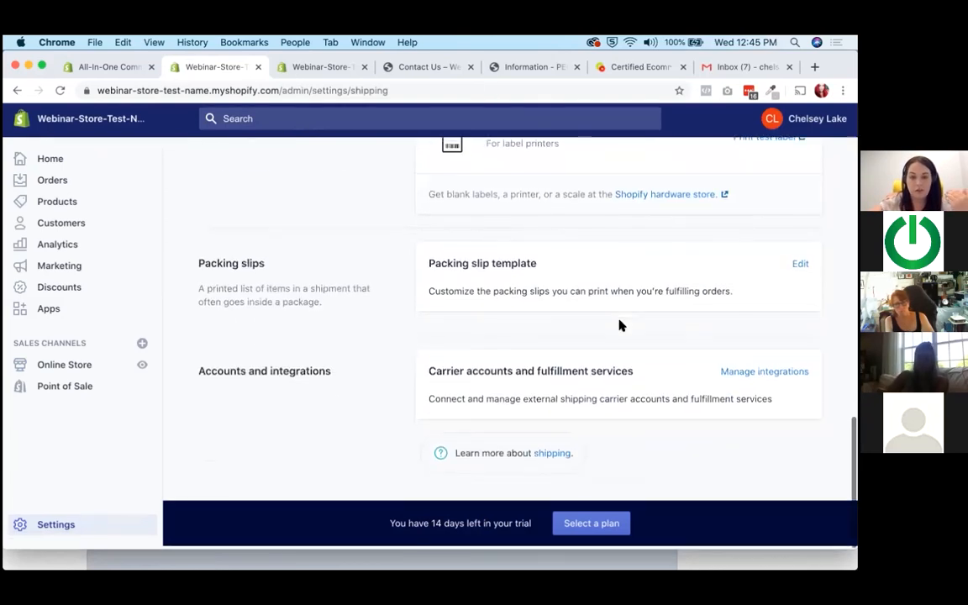
# Examine the carrier accounts and fulfillment services section and the Canada Post shipping label details.
pyautogui.moveTo(451, 374); pyautogui.dragTo(635, 376)
pyautogui.click(694, 376)
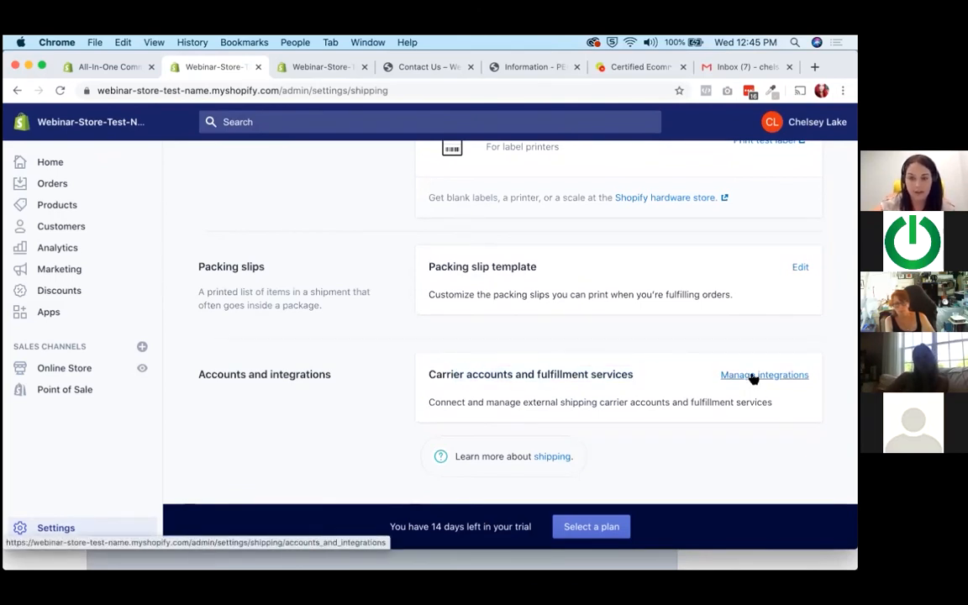
pyautogui.scroll(5, 456, 380)
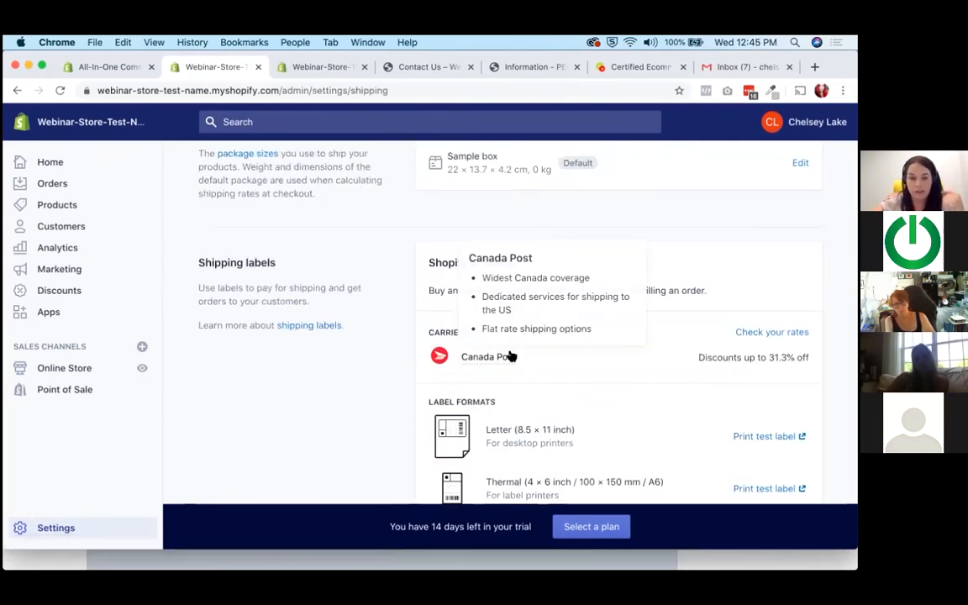
pyautogui.scroll(5, 564, 359)
pyautogui.scroll(5, 564, 359)
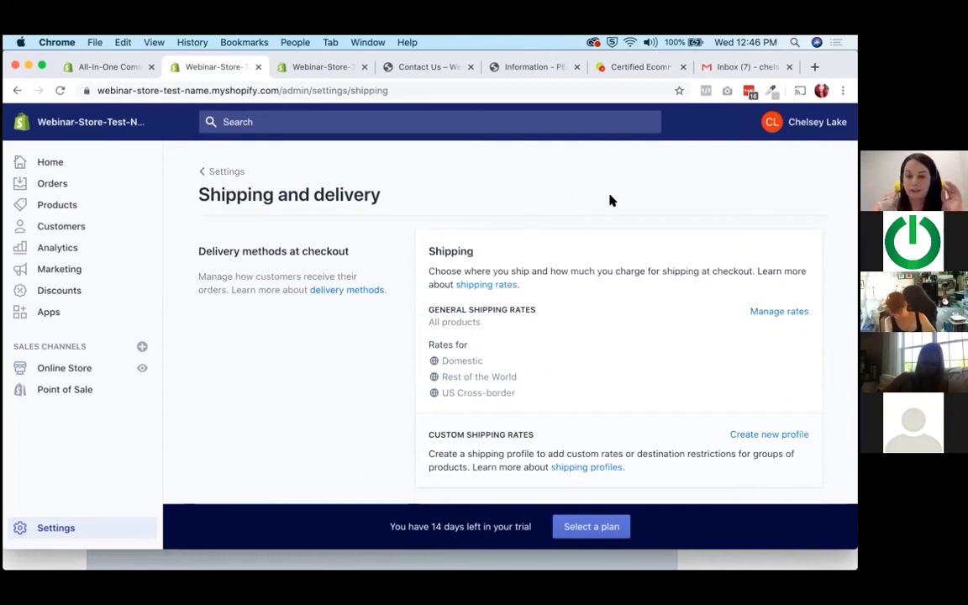
# Review the general and custom shipping rates and the local delivery and local pickup sections.
pyautogui.scroll(-1, 607, 250)
pyautogui.scroll(-1, 356, 372)
pyautogui.scroll(-3, 367, 371)
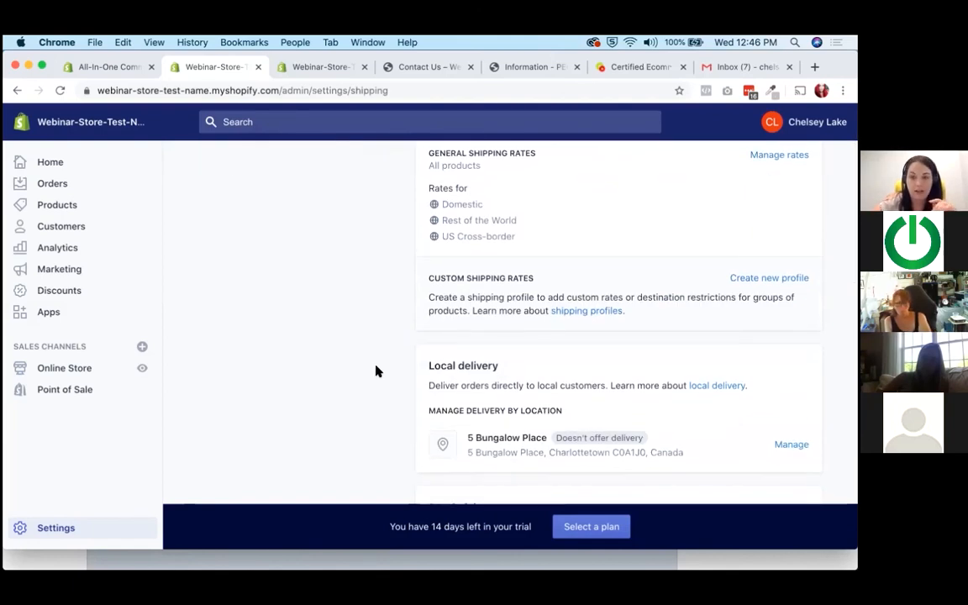
pyautogui.scroll(-6, 376, 371)
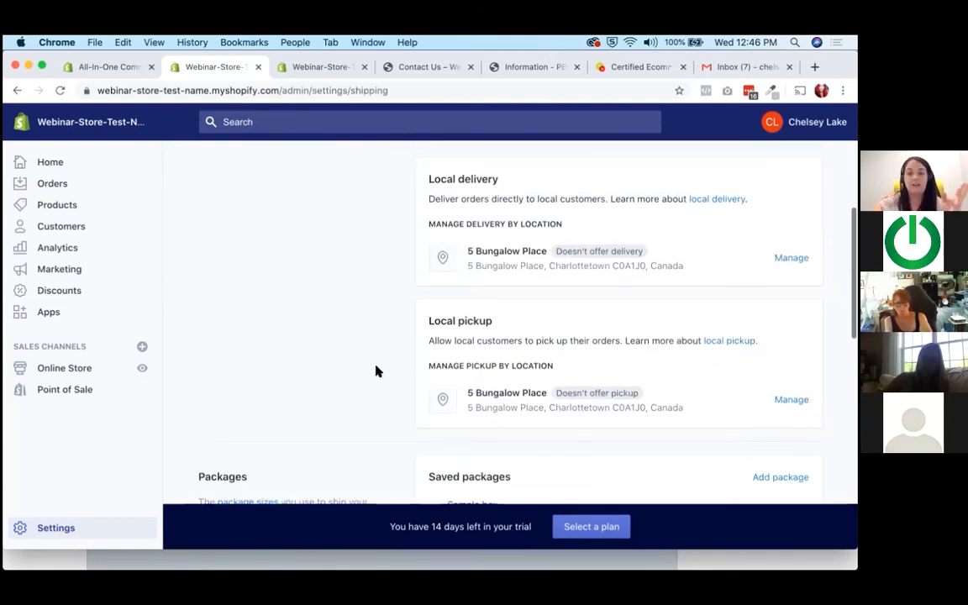
pyautogui.scroll(2, 420, 384)
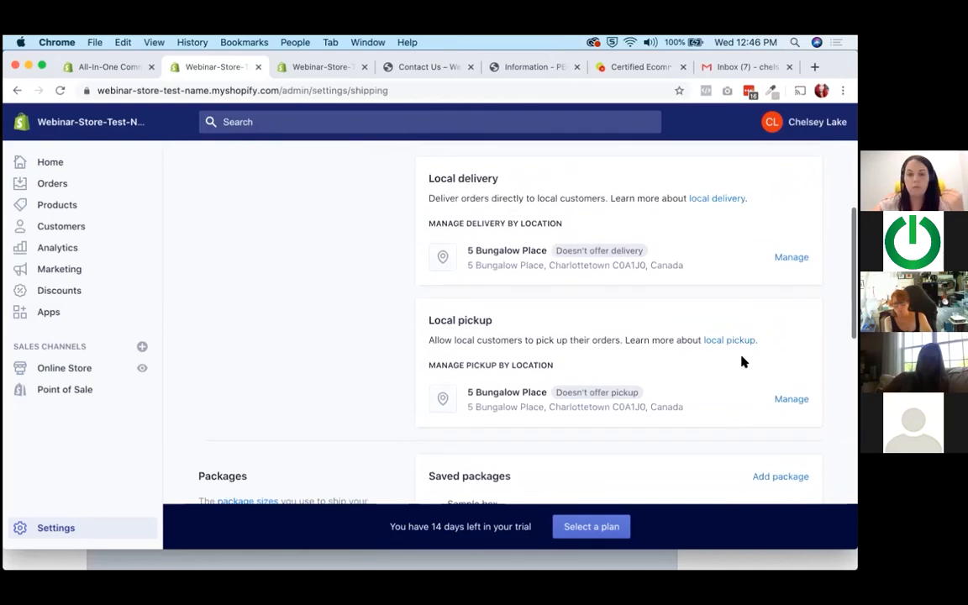
pyautogui.scroll(3, 790, 400)
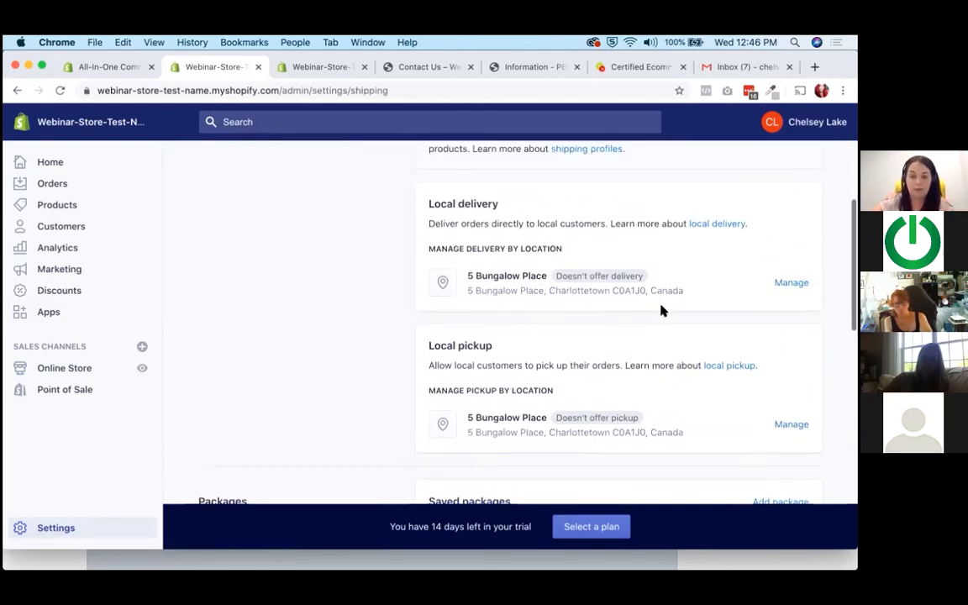
pyautogui.scroll(6, 601, 339)
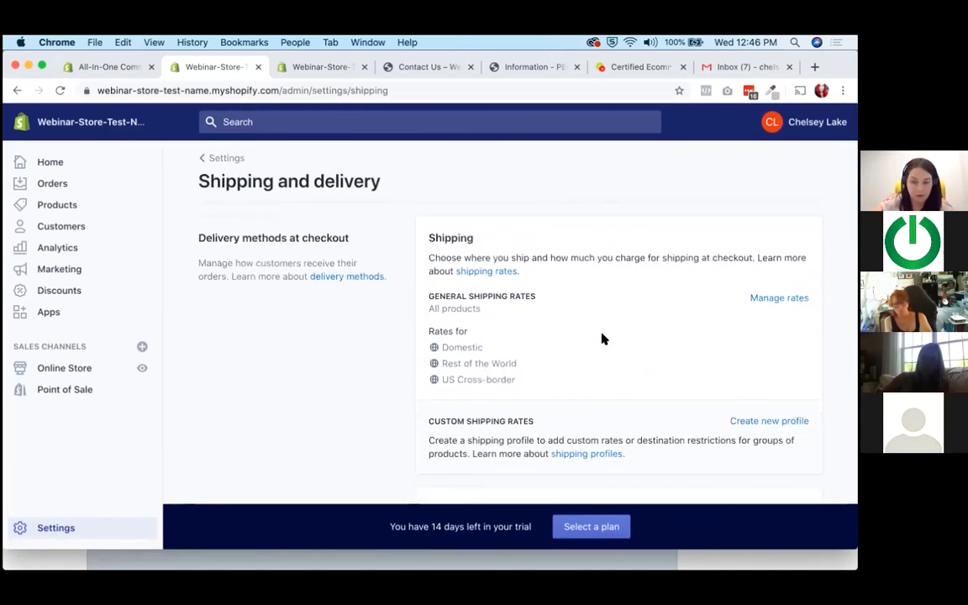
# Turn on local pickup for the store location and choose "Usually ready in 24 hours" as the expected pickup time.
pyautogui.scroll(-10, 601, 339)
pyautogui.click(791, 354)
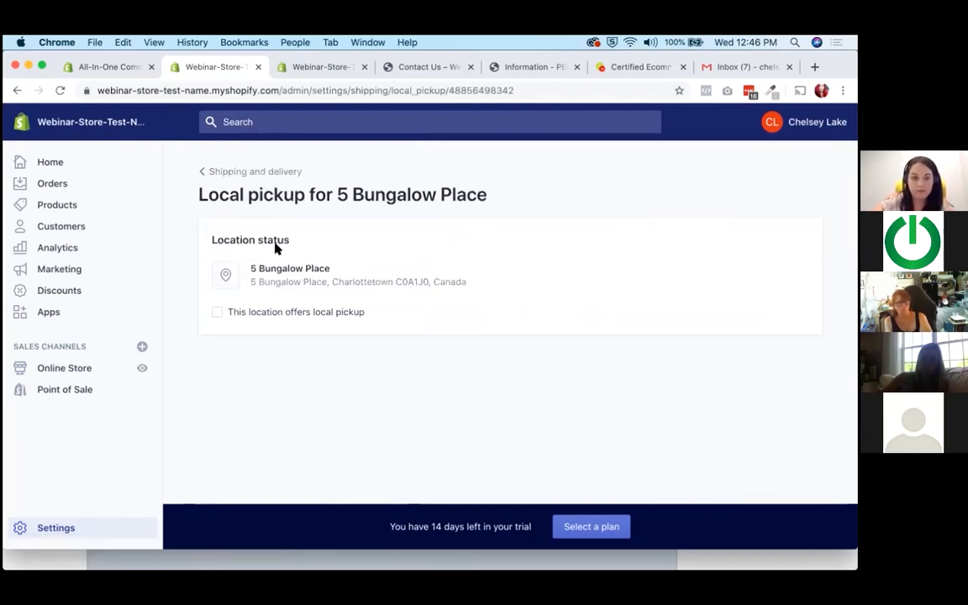
pyautogui.click(290, 314)
pyautogui.scroll(-5, 462, 254)
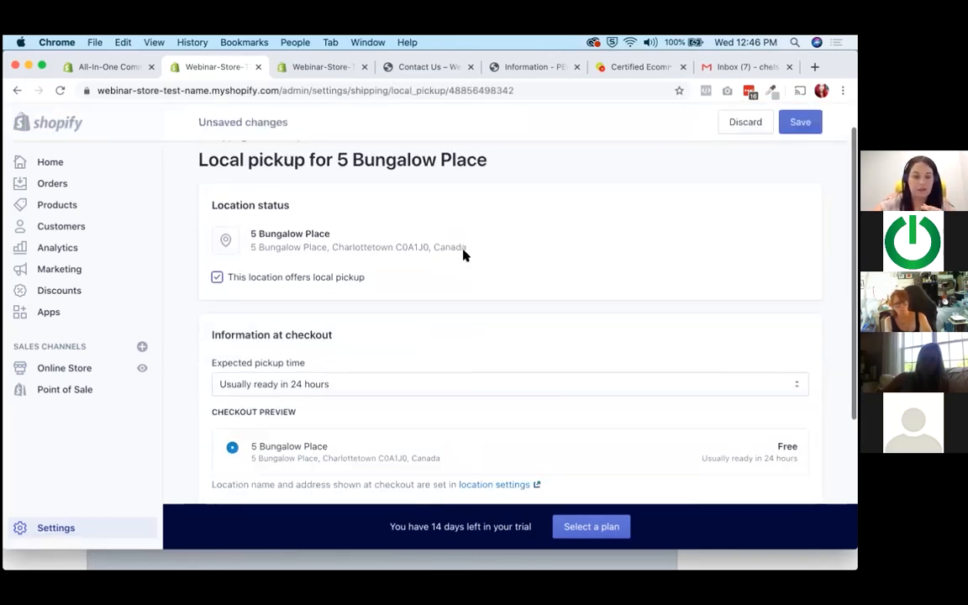
pyautogui.click(386, 202)
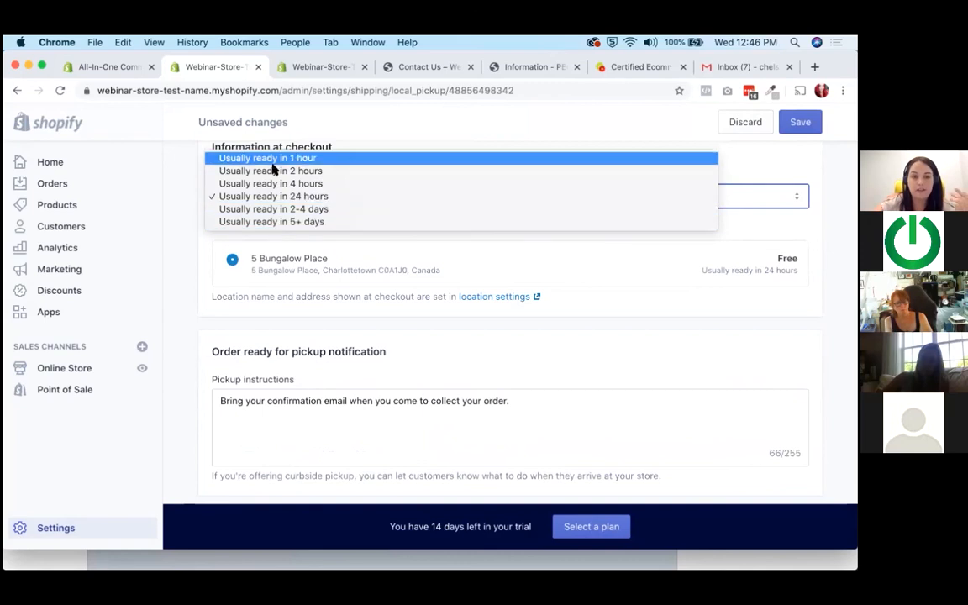
pyautogui.click(252, 196)
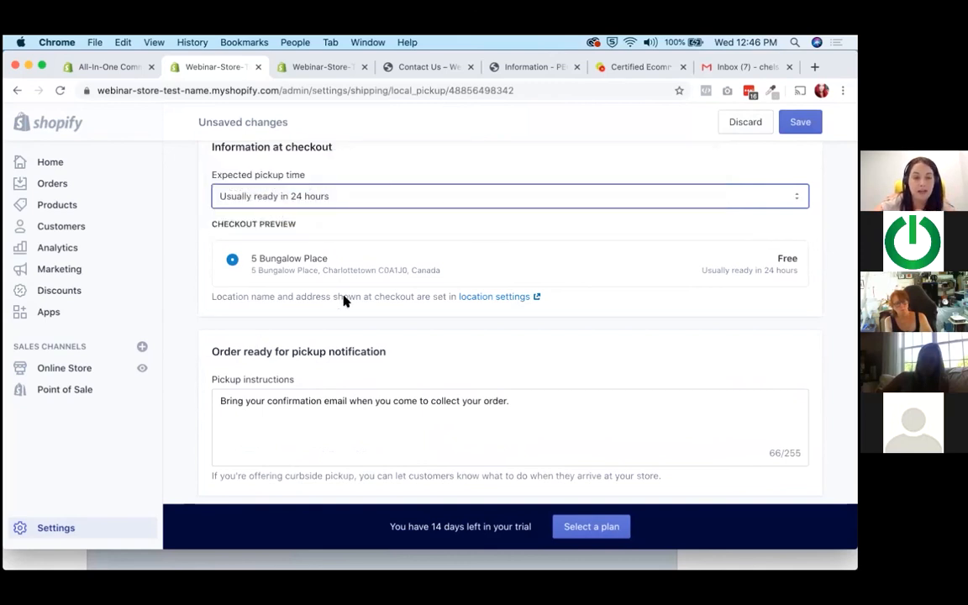
# Inspect the pickup instructions for the order-ready notification and leave the local pickup page without saving.
pyautogui.scroll(-1, 372, 262)
pyautogui.click(272, 380)
pyautogui.press('super+a')
pyautogui.click(374, 426)
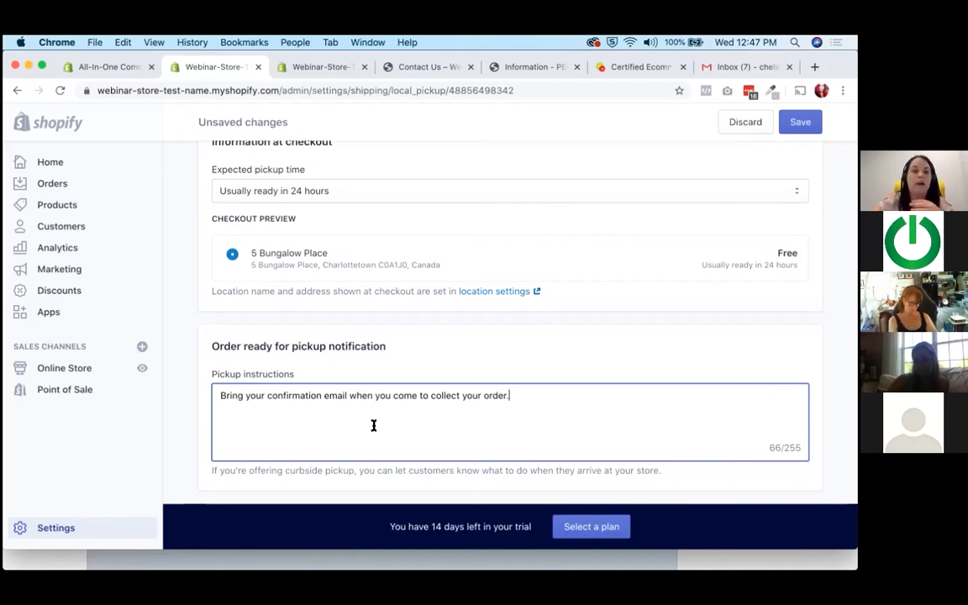
pyautogui.scroll(5, 374, 426)
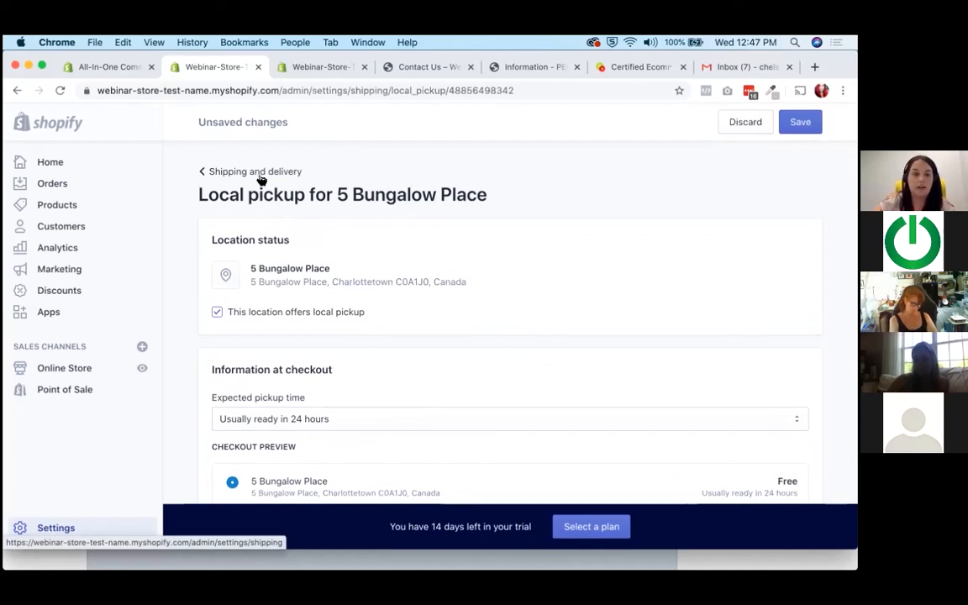
pyautogui.click(261, 176)
pyautogui.click(591, 370)
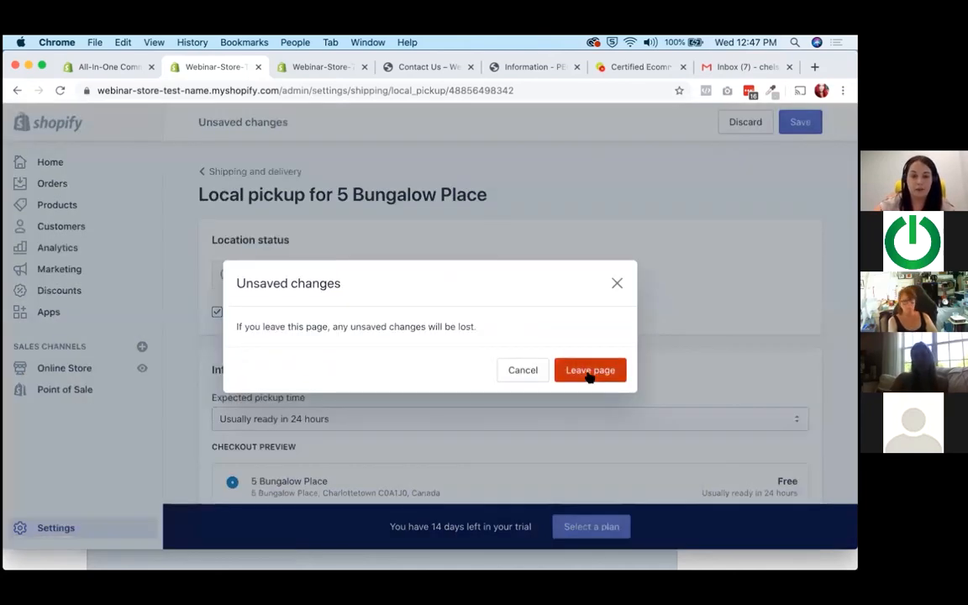
# Turn on local delivery for the store location and inspect the postal code option for the delivery area.
pyautogui.scroll(-3, 550, 338)
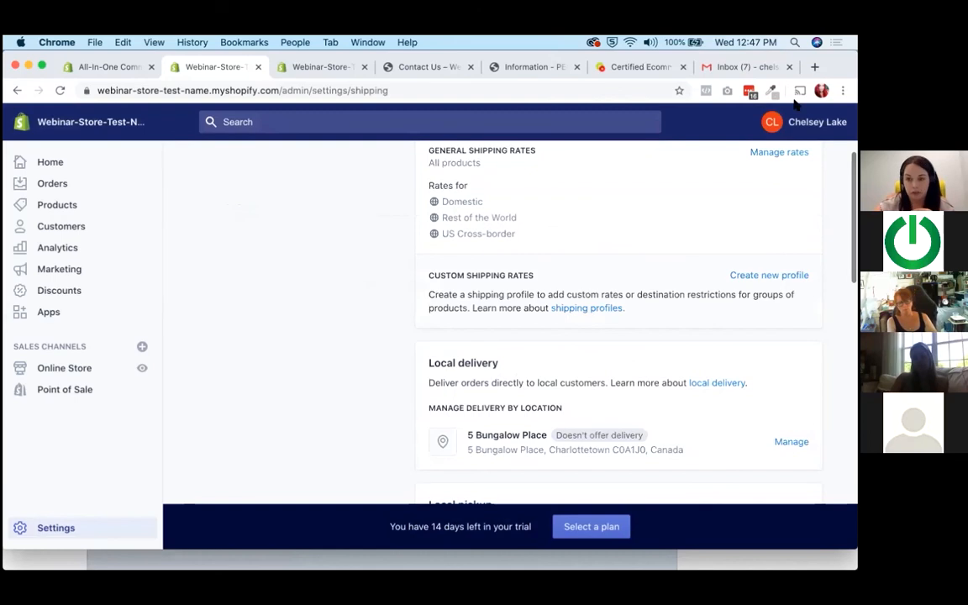
pyautogui.scroll(-3, 795, 358)
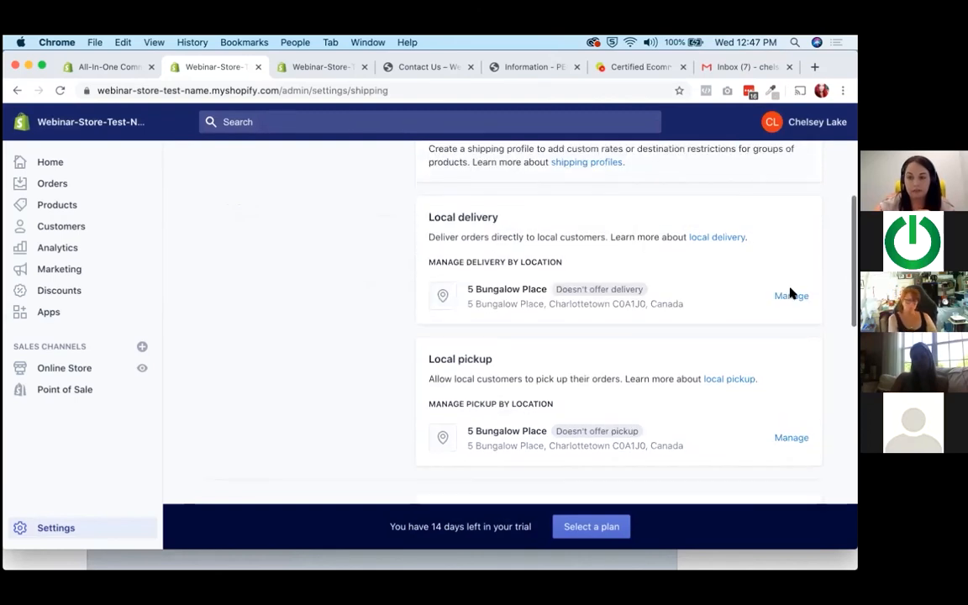
pyautogui.click(793, 292)
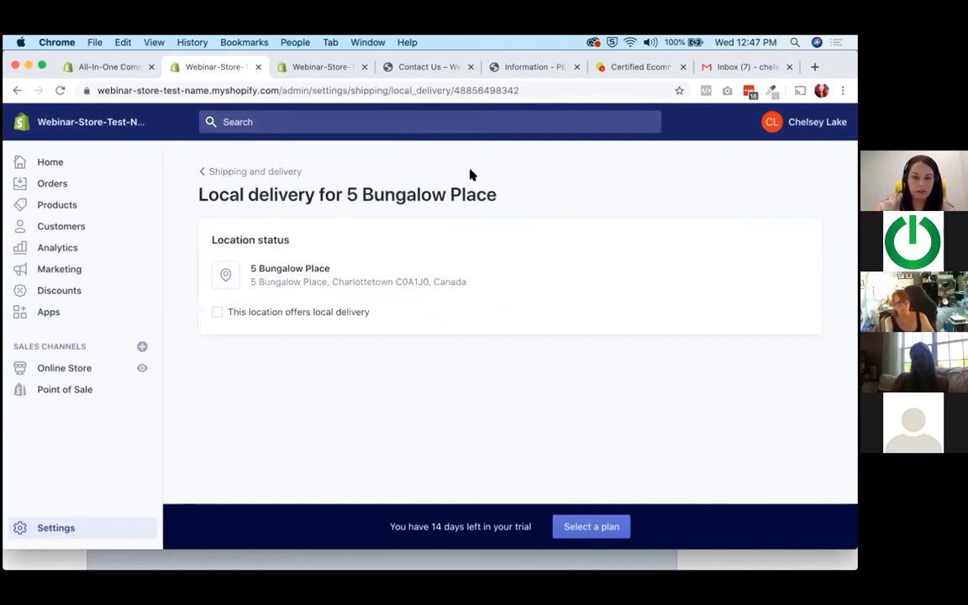
pyautogui.click(296, 316)
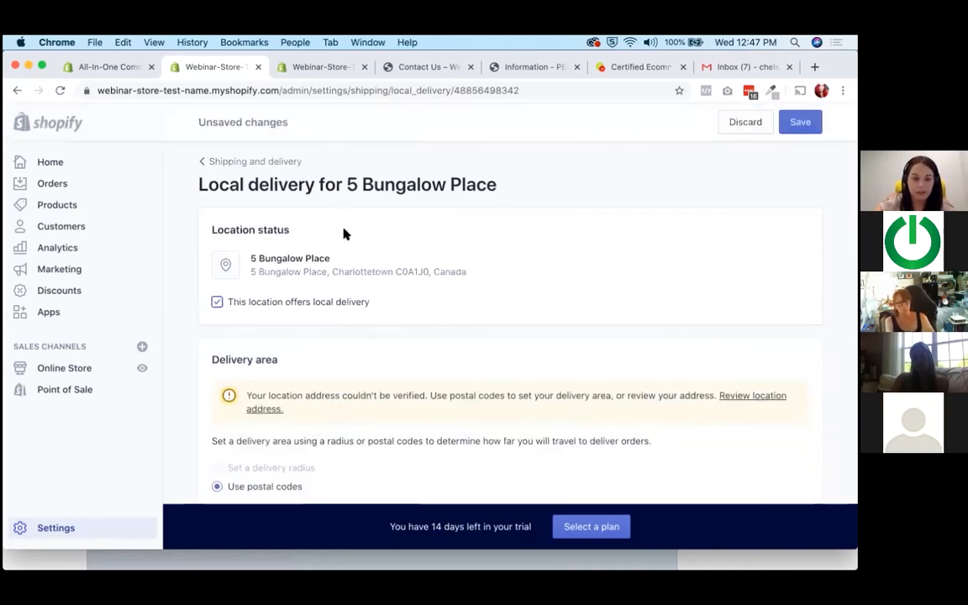
pyautogui.scroll(-3, 287, 257)
pyautogui.click(287, 293)
pyautogui.scroll(1, 287, 296)
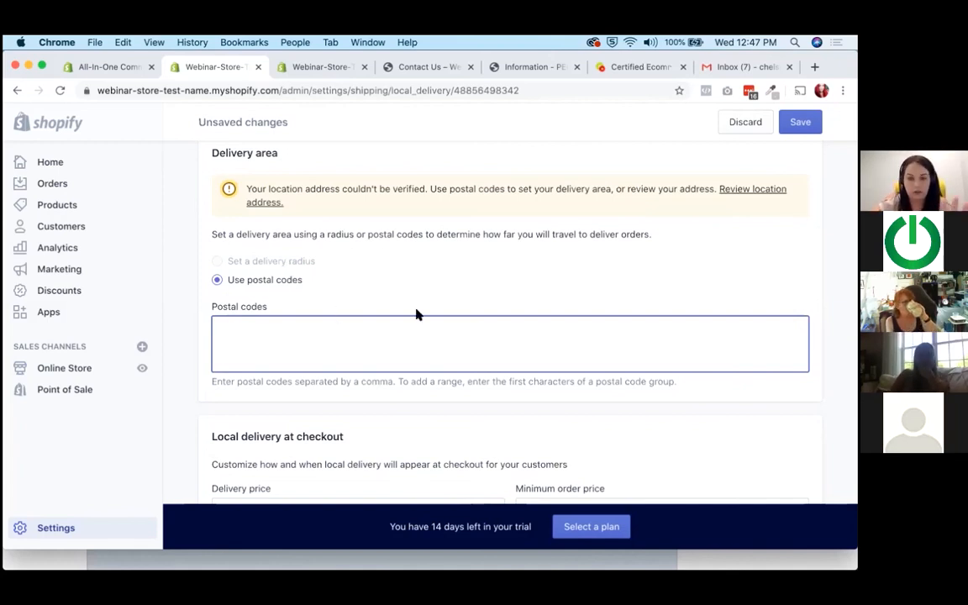
# Look over the delivery price, minimum order price and delivery information fields, and leave the local delivery page without saving.
pyautogui.scroll(-4, 416, 313)
pyautogui.scroll(-2, 416, 310)
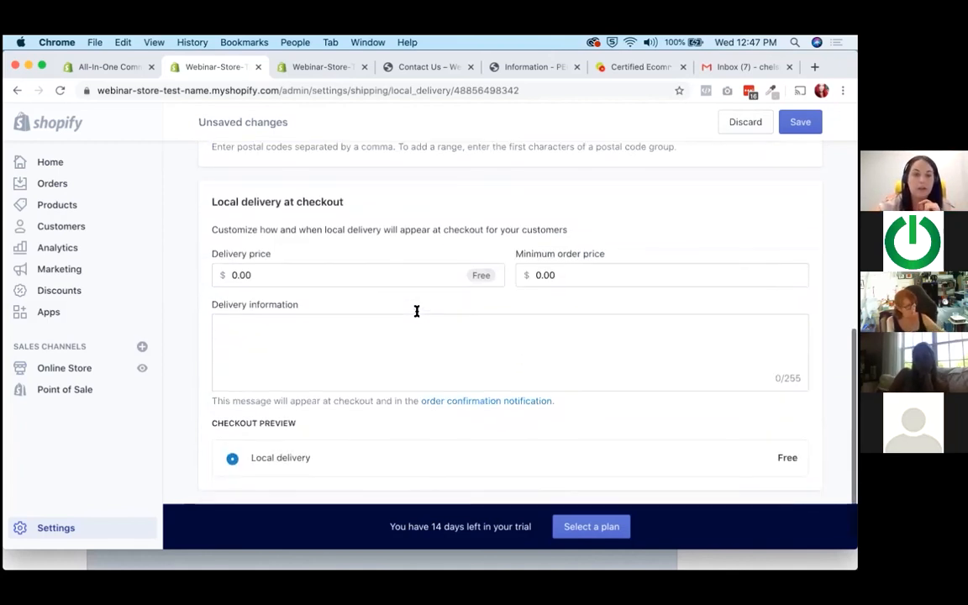
pyautogui.click(235, 290)
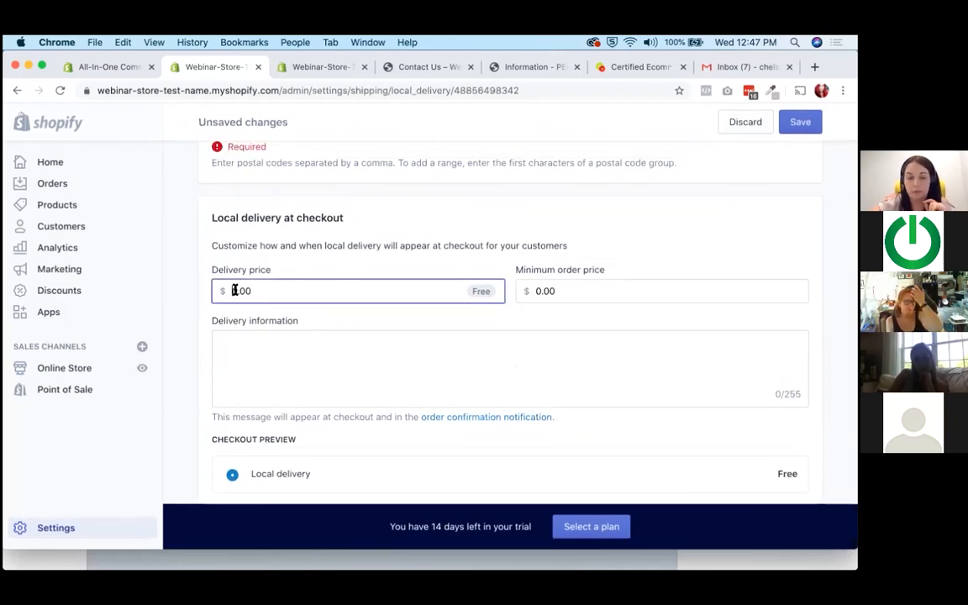
pyautogui.click(280, 356)
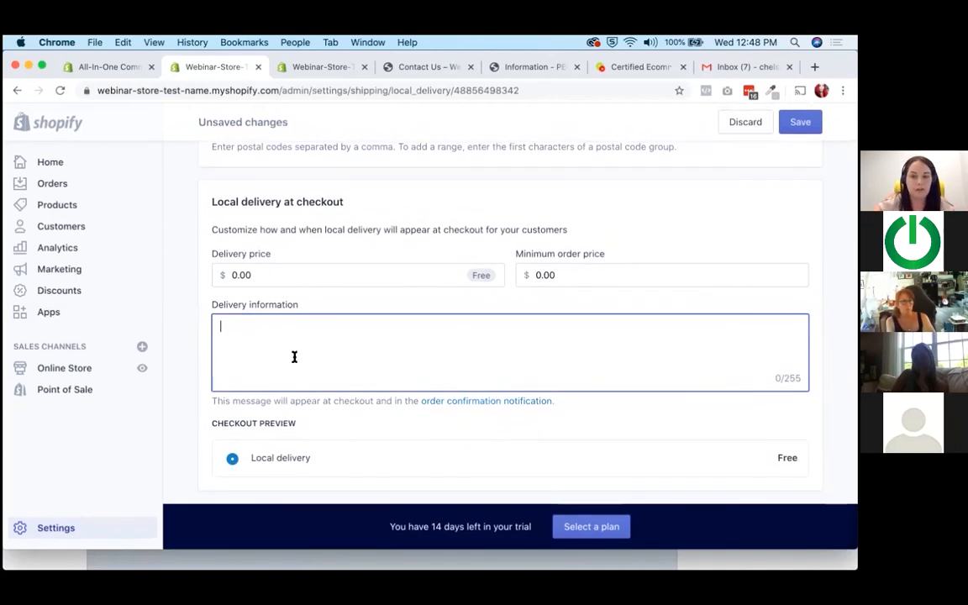
pyautogui.scroll(1, 318, 389)
pyautogui.scroll(8, 319, 389)
pyautogui.click(229, 170)
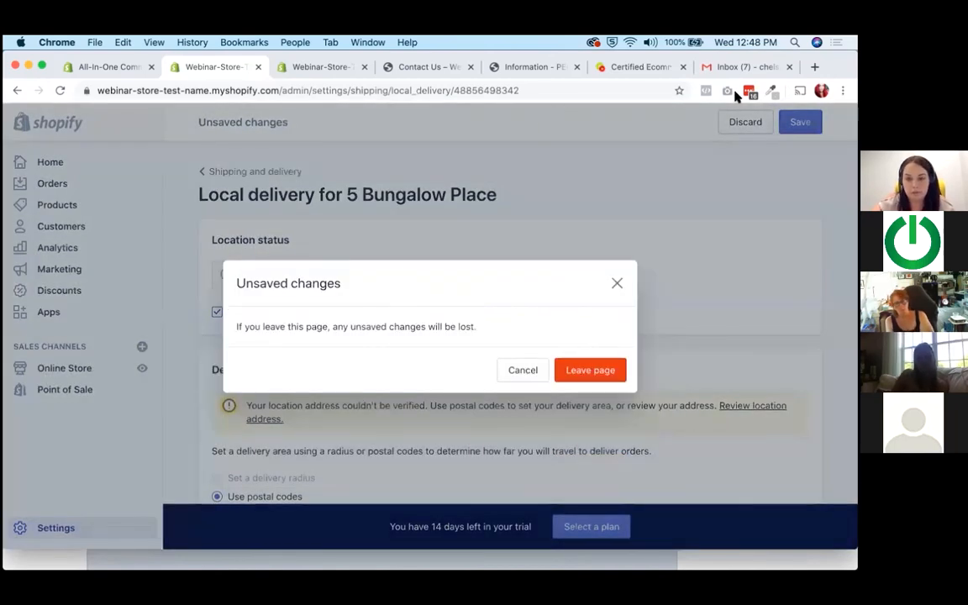
pyautogui.click(593, 370)
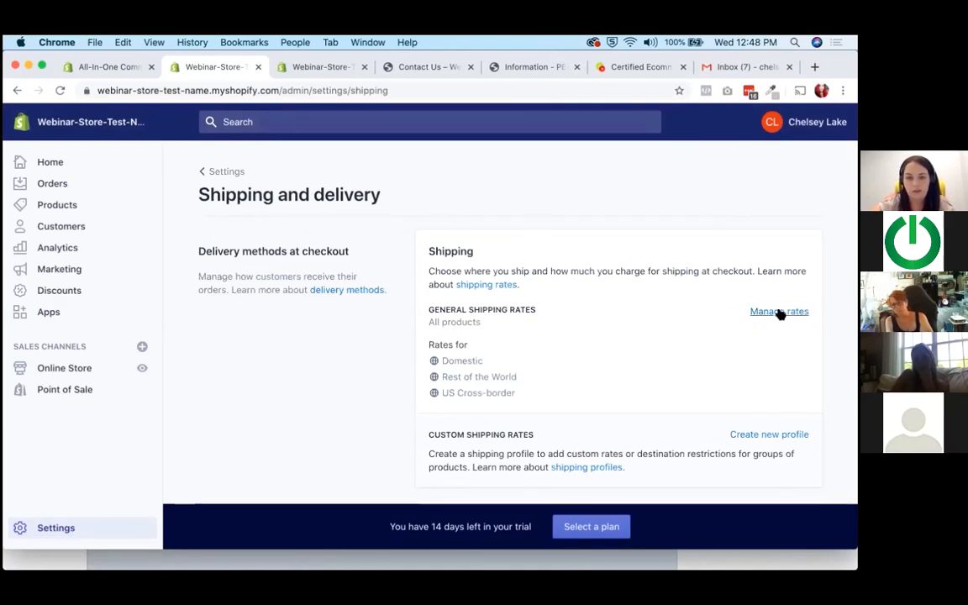
# Look over the shipping rates overview and open the general shipping profile to manage its rates.
pyautogui.scroll(-2, 635, 329)
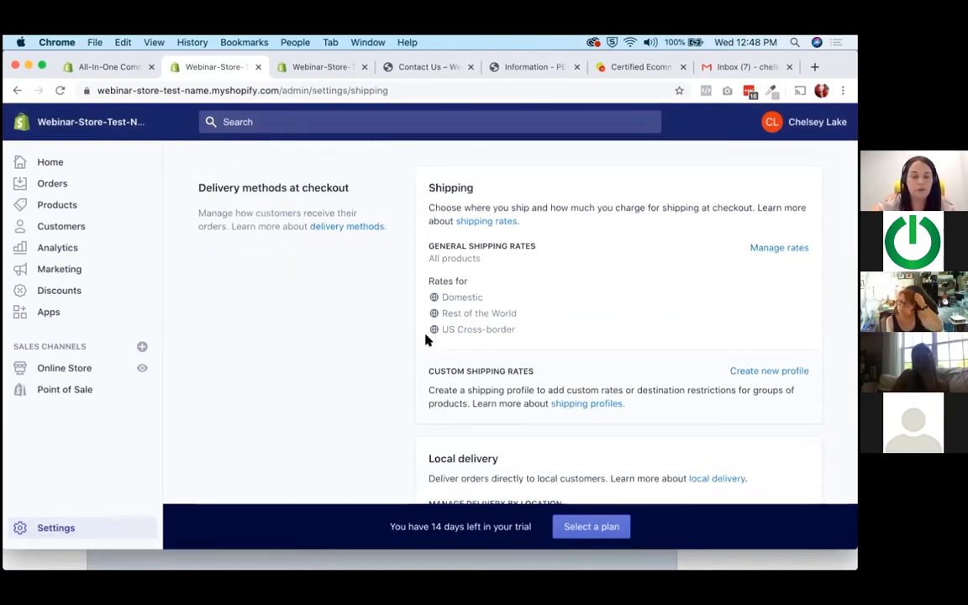
pyautogui.scroll(1, 426, 336)
pyautogui.click(779, 269)
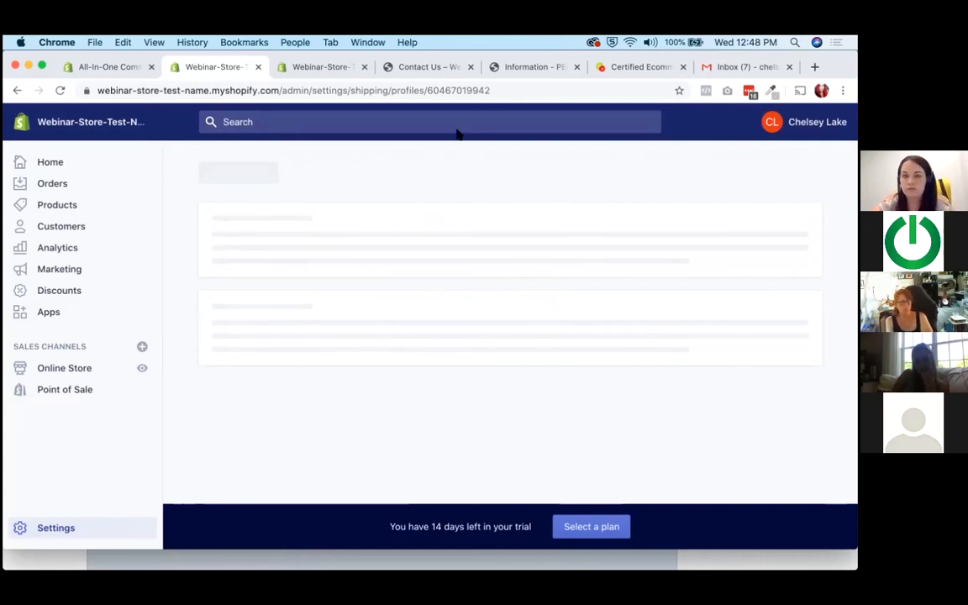
pyautogui.click(455, 90)
pyautogui.click(463, 197)
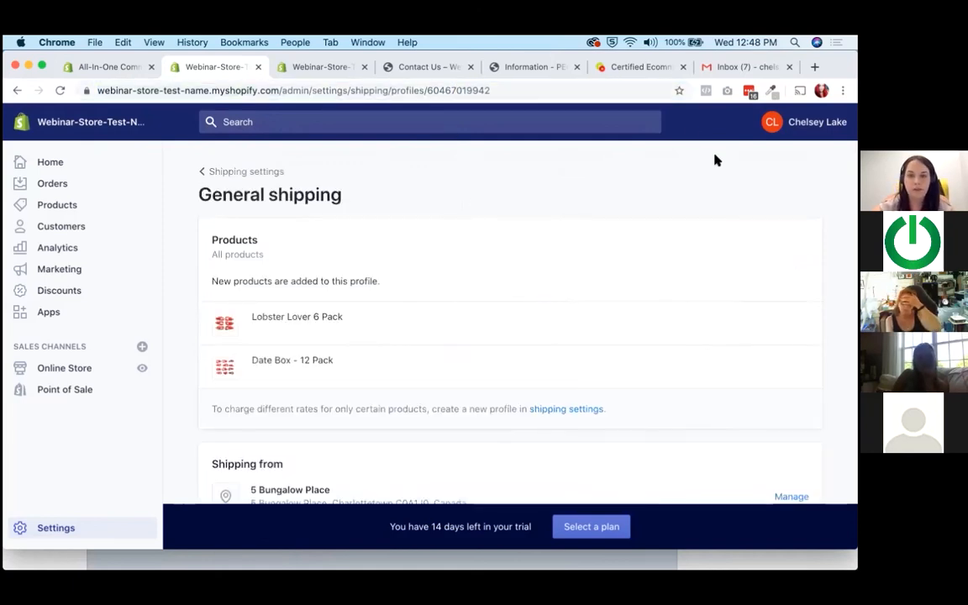
# Look through the general shipping profile's Domestic, US Cross-border and Rest of the World zones.
pyautogui.scroll(-5, 371, 281)
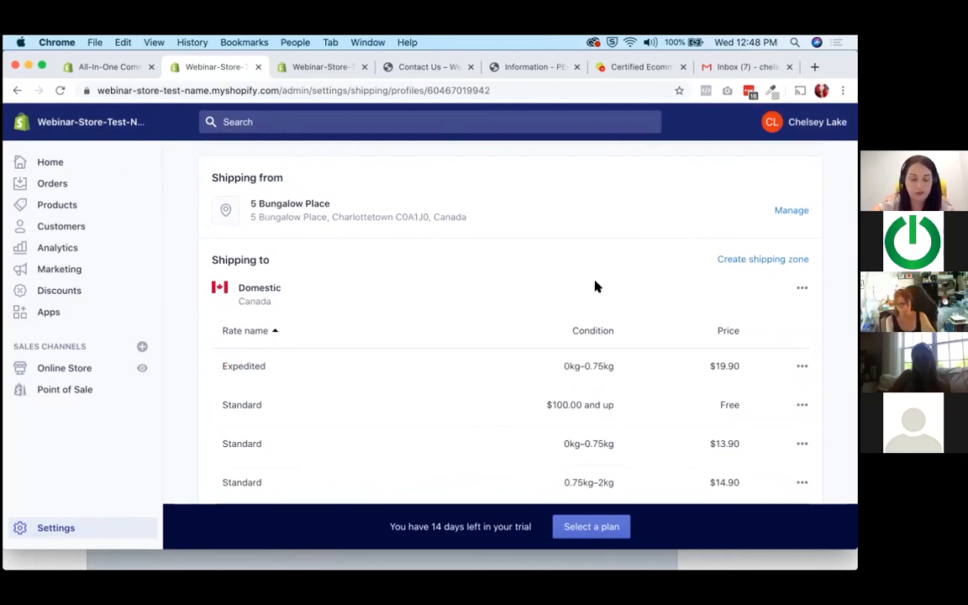
pyautogui.scroll(-1, 531, 277)
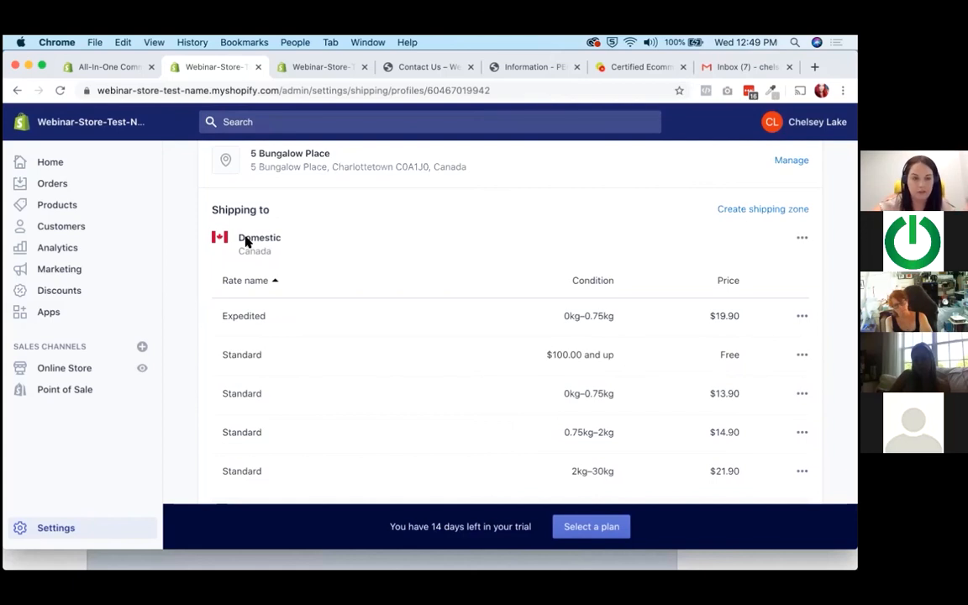
pyautogui.scroll(-5, 245, 242)
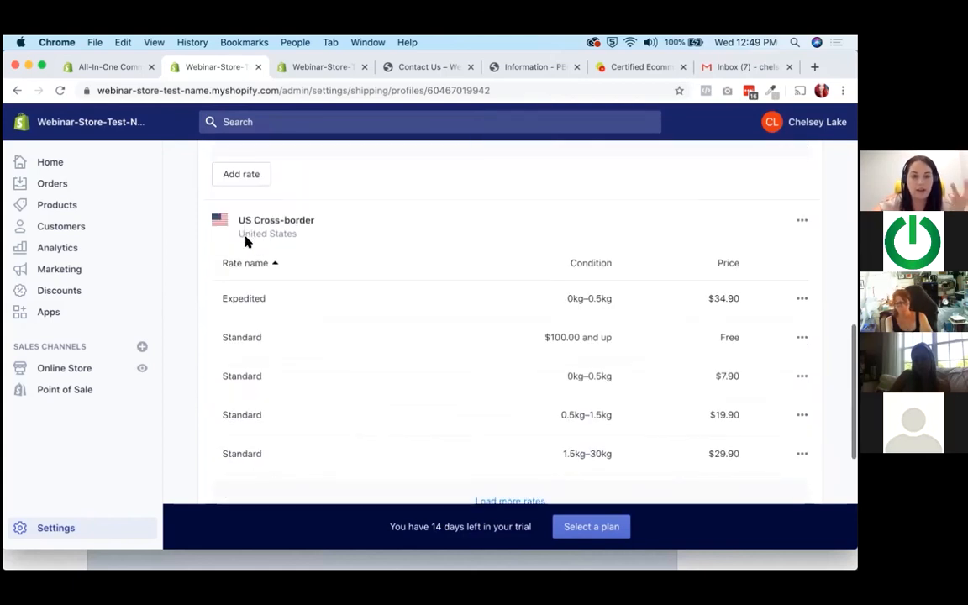
pyautogui.scroll(-4, 245, 242)
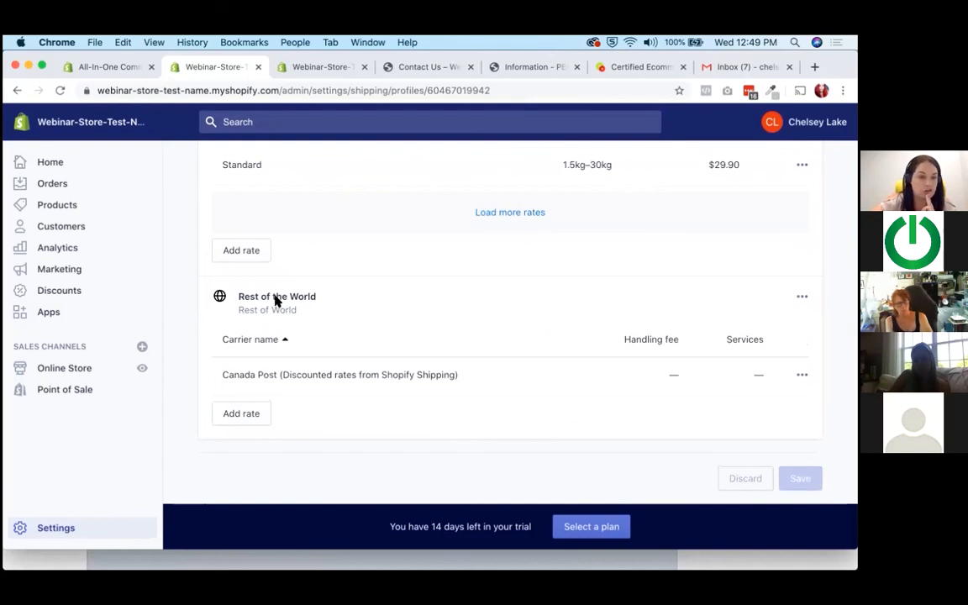
# Examine the Domestic zone's rates, focusing on the price and weight condition of the Expedited rate.
pyautogui.scroll(1, 412, 339)
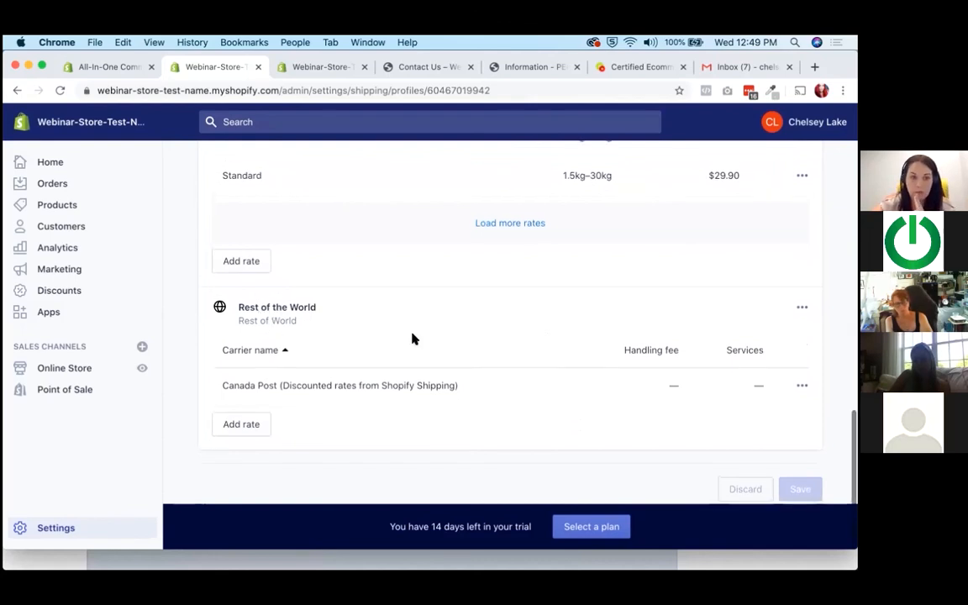
pyautogui.scroll(10, 412, 339)
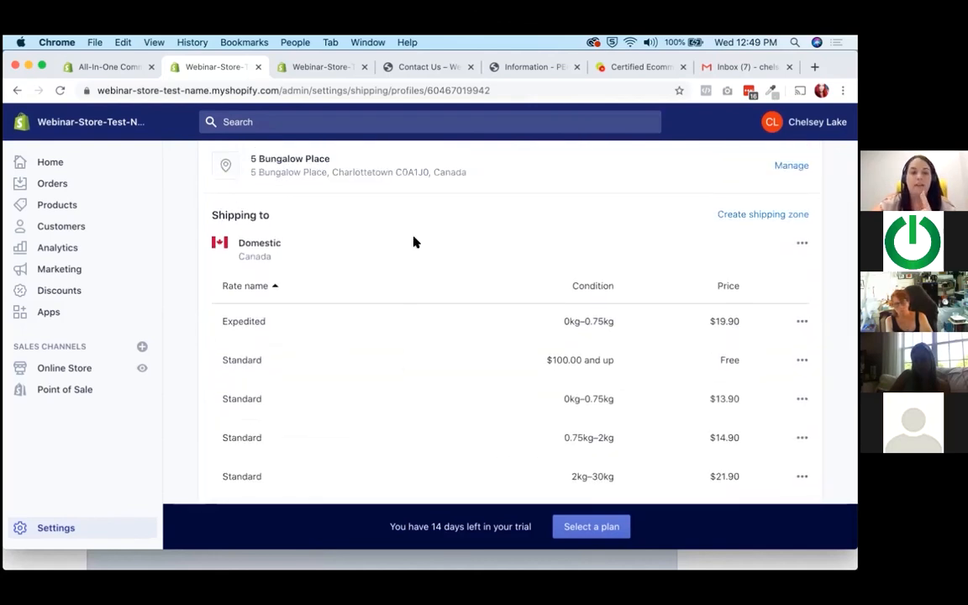
pyautogui.scroll(-3, 415, 242)
pyautogui.scroll(1, 288, 205)
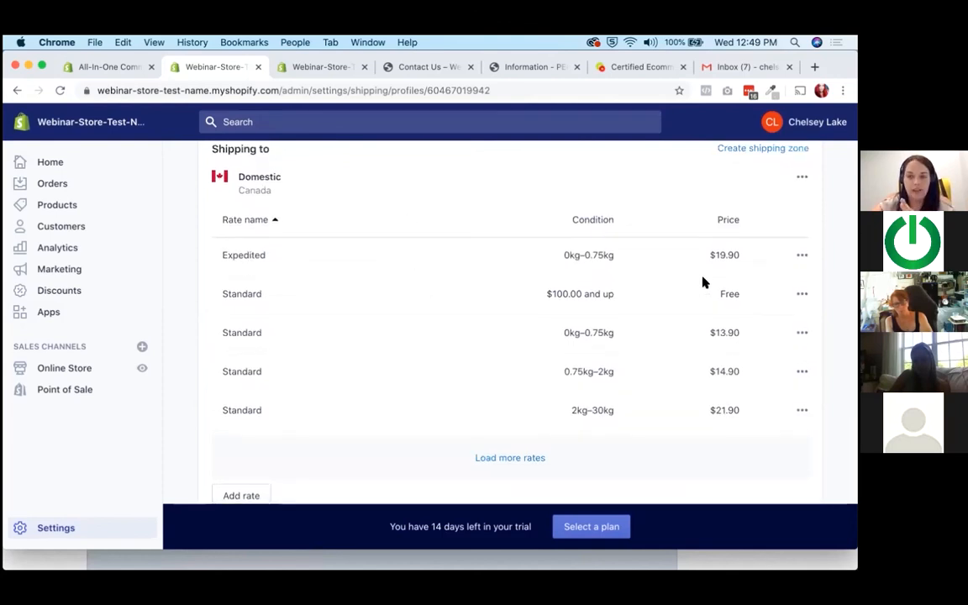
pyautogui.moveTo(740, 257); pyautogui.dragTo(704, 260)
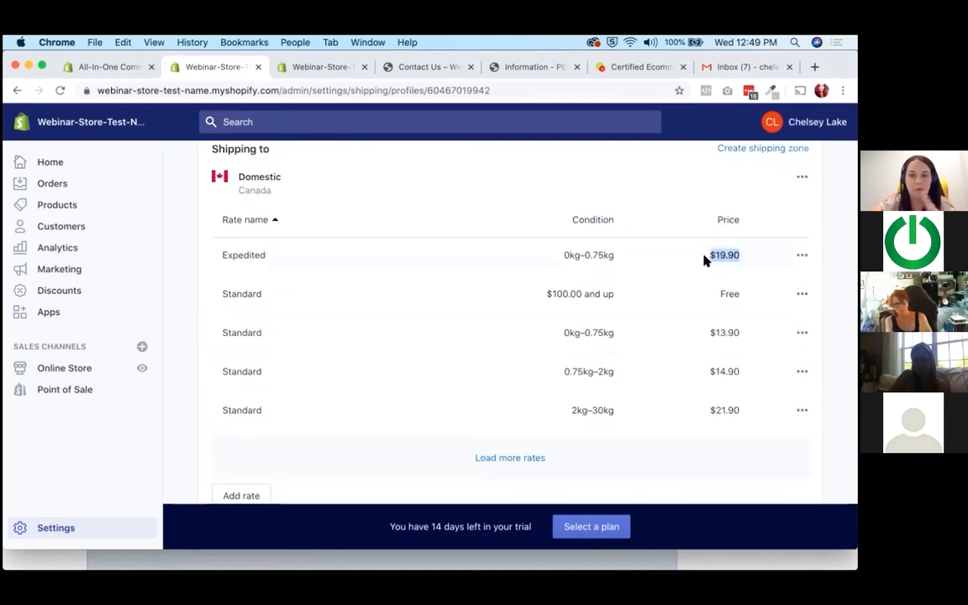
pyautogui.moveTo(626, 262); pyautogui.dragTo(609, 291)
pyautogui.click(609, 291)
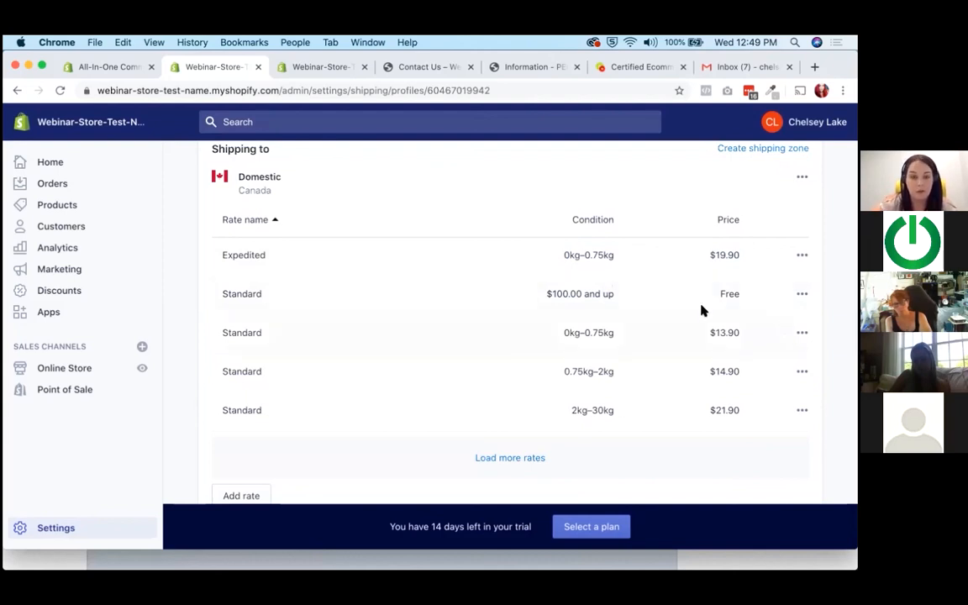
# Load the remaining Domestic rates and review them along with the US Cross-border and Rest of the World rates.
pyautogui.click(511, 458)
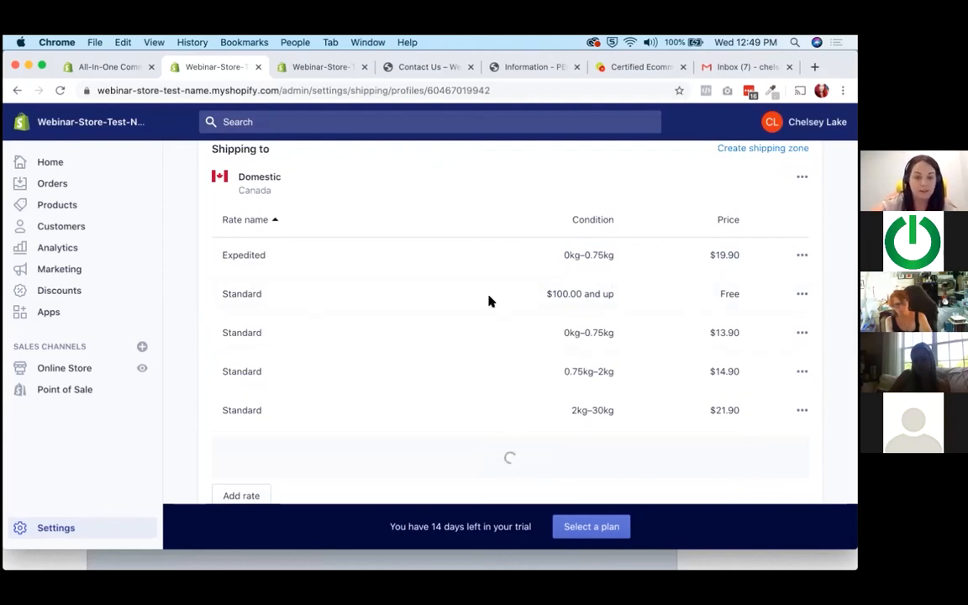
pyautogui.scroll(-4, 626, 260)
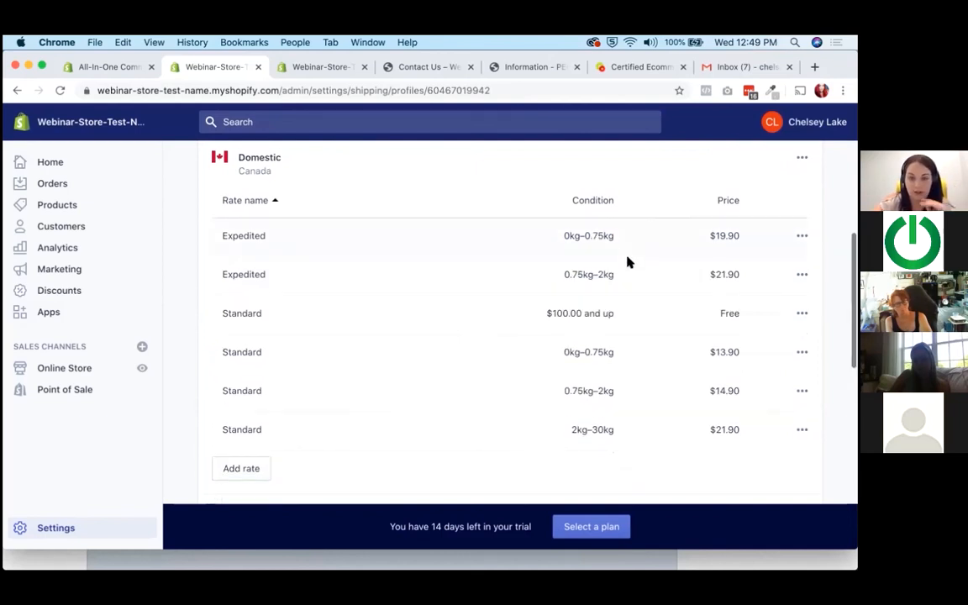
pyautogui.scroll(4, 659, 335)
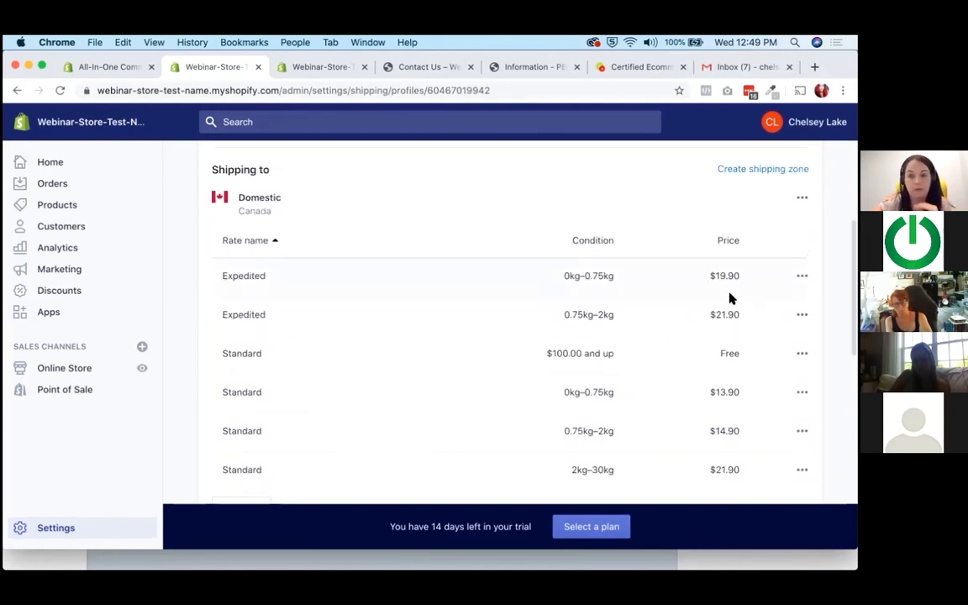
pyautogui.scroll(-6, 723, 402)
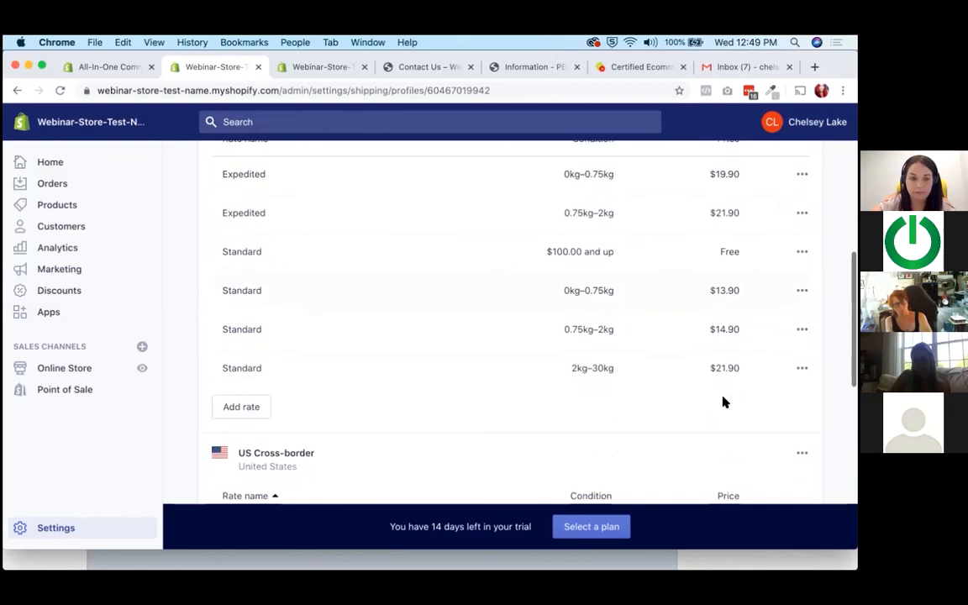
pyautogui.scroll(-2, 320, 312)
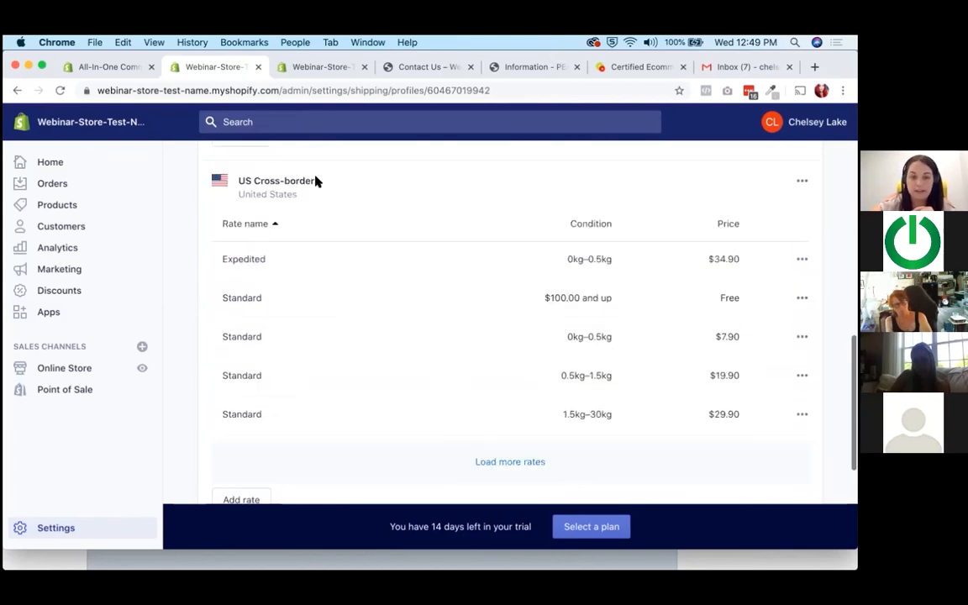
pyautogui.scroll(-6, 333, 448)
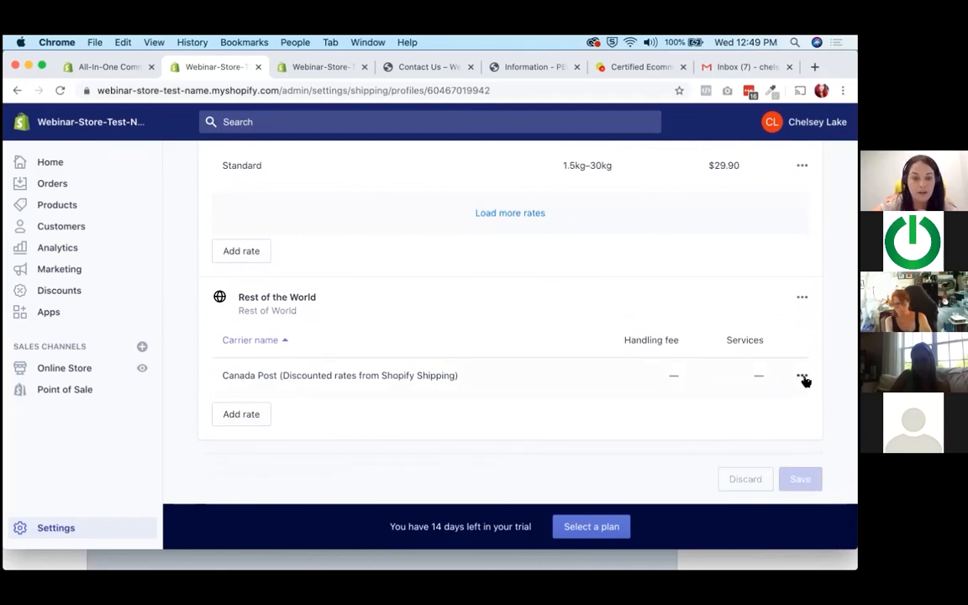
# Examine the Canada Post discounted carrier rate listed in the Rest of the World zone.
pyautogui.moveTo(227, 376)
pyautogui.mouseDown()
pyautogui.moveTo(431, 375)
pyautogui.moveTo(223, 374)
pyautogui.mouseUp()
pyautogui.click(456, 375)
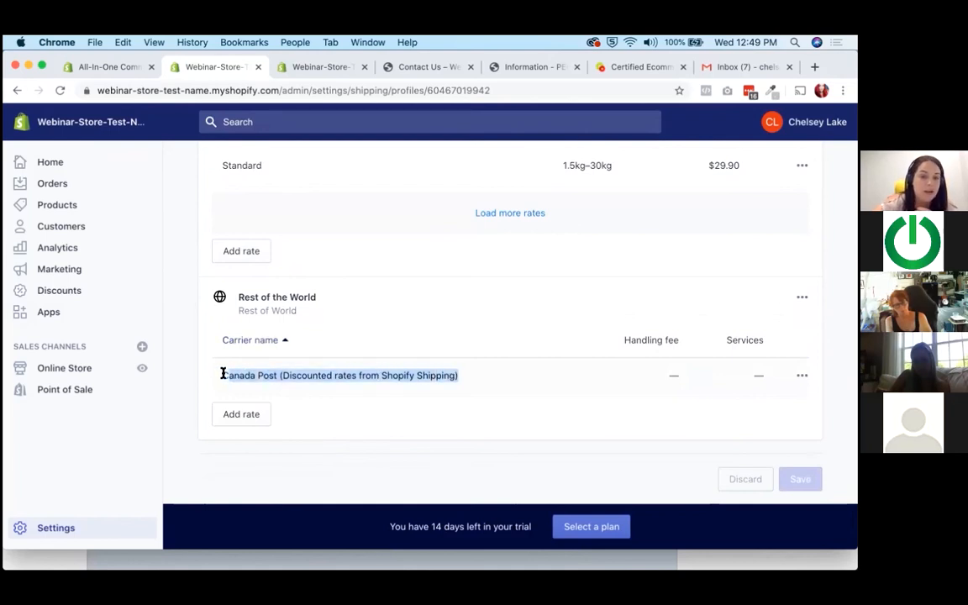
pyautogui.click(305, 374)
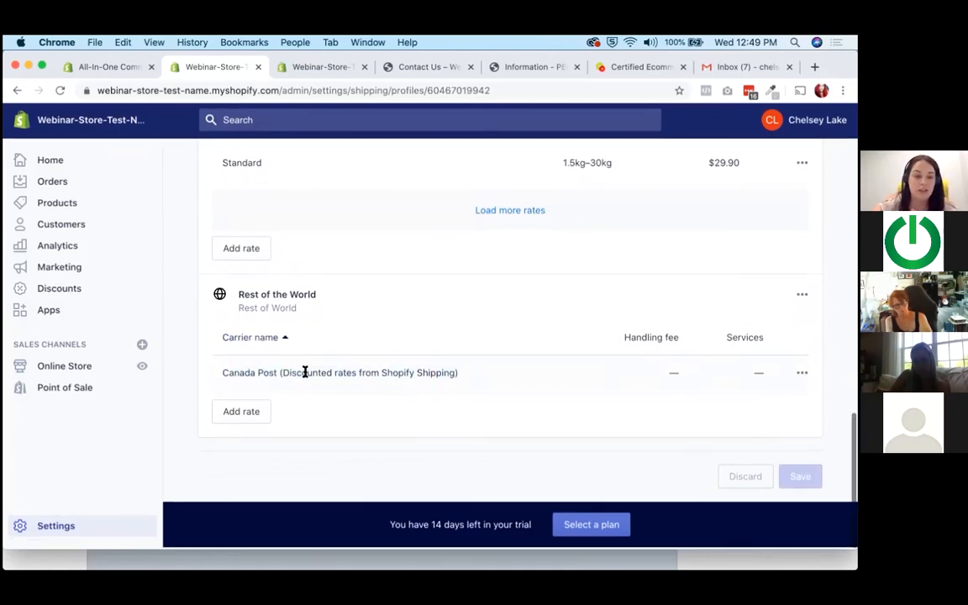
pyautogui.scroll(10, 305, 374)
pyautogui.scroll(2, 305, 376)
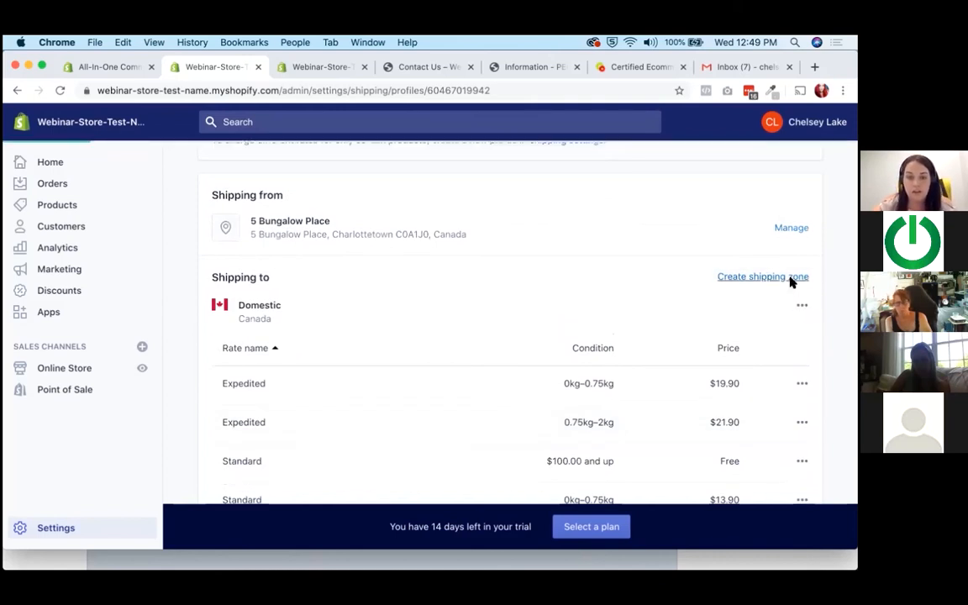
pyautogui.click(791, 280)
pyautogui.write('Canada')
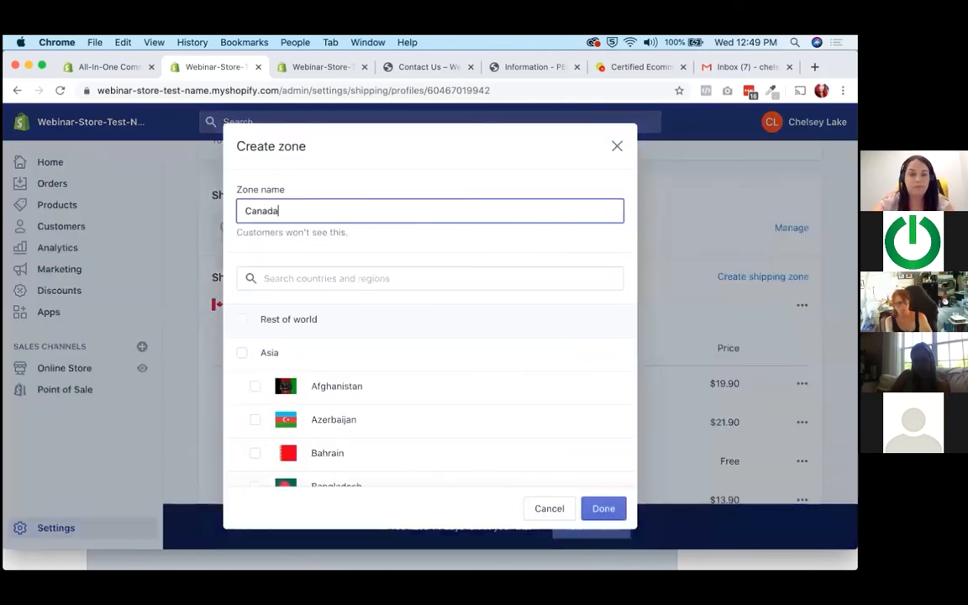
pyautogui.click(542, 511)
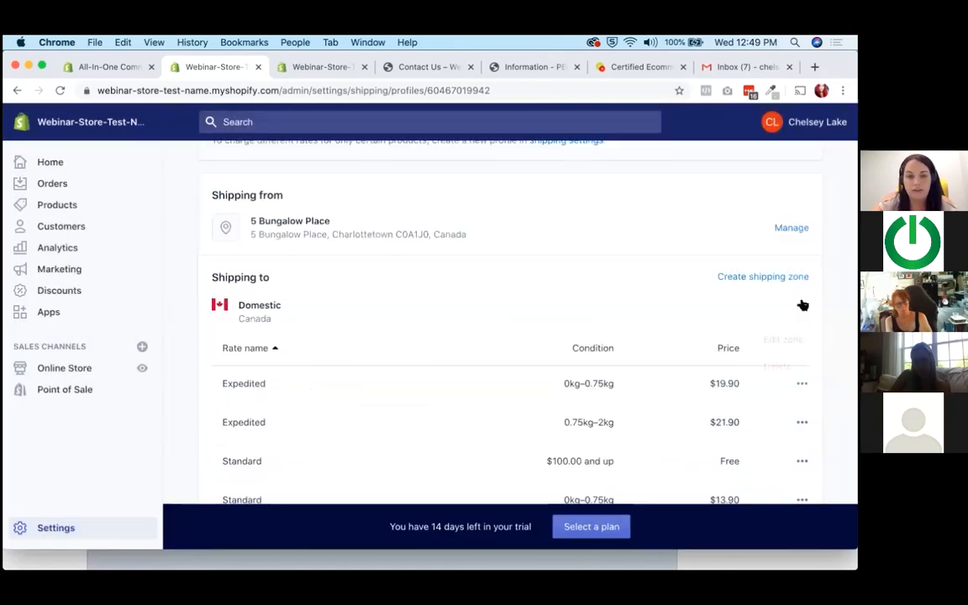
# Delete the Domestic, US Cross-border and Rest of the World shipping zones from the general profile.
pyautogui.click(780, 367)
pyautogui.click(803, 279)
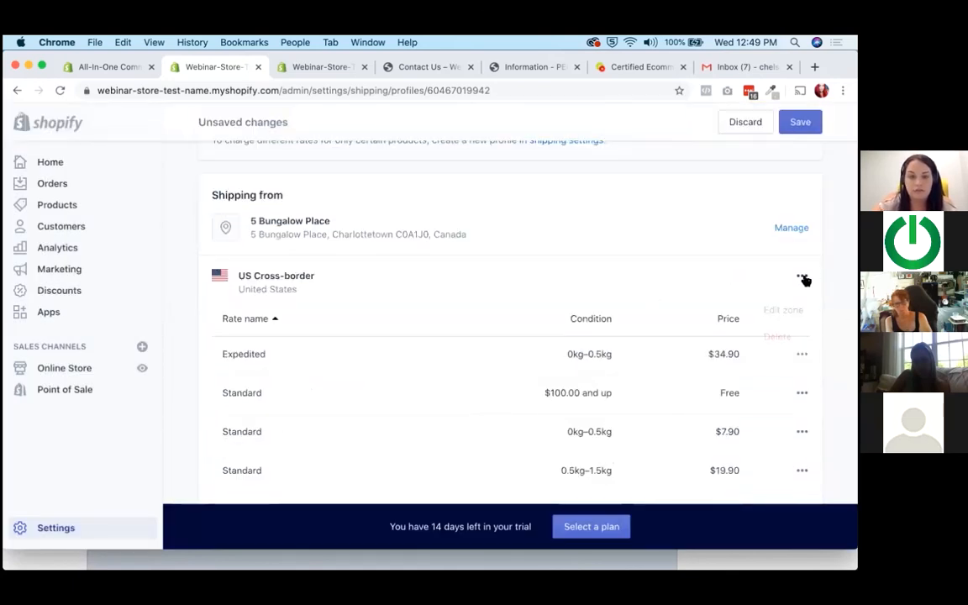
pyautogui.click(776, 335)
pyautogui.click(802, 305)
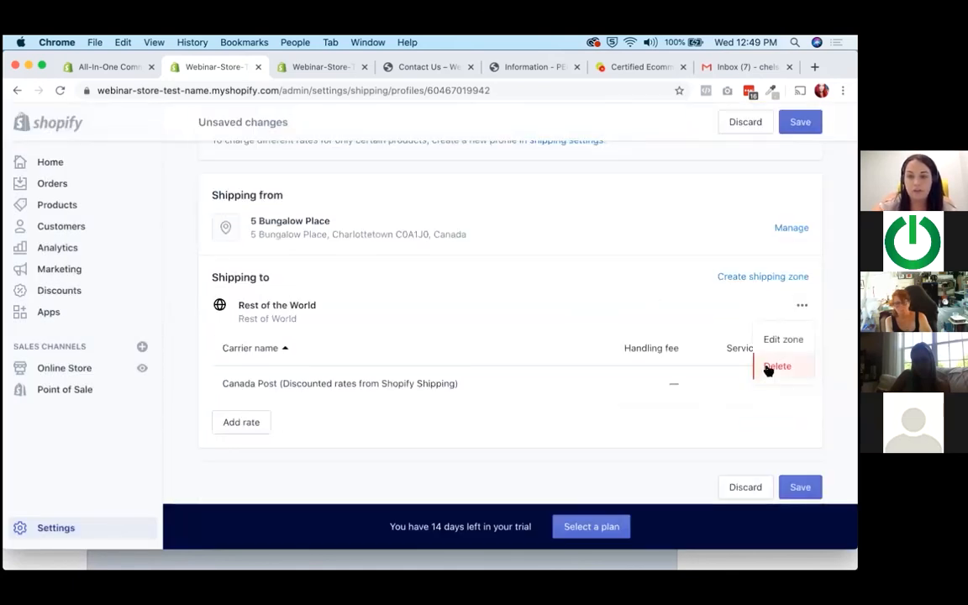
pyautogui.click(768, 367)
# Create a shipping zone named Canada that covers Canada with all its provinces.
pyautogui.click(764, 375)
pyautogui.write('Canada')
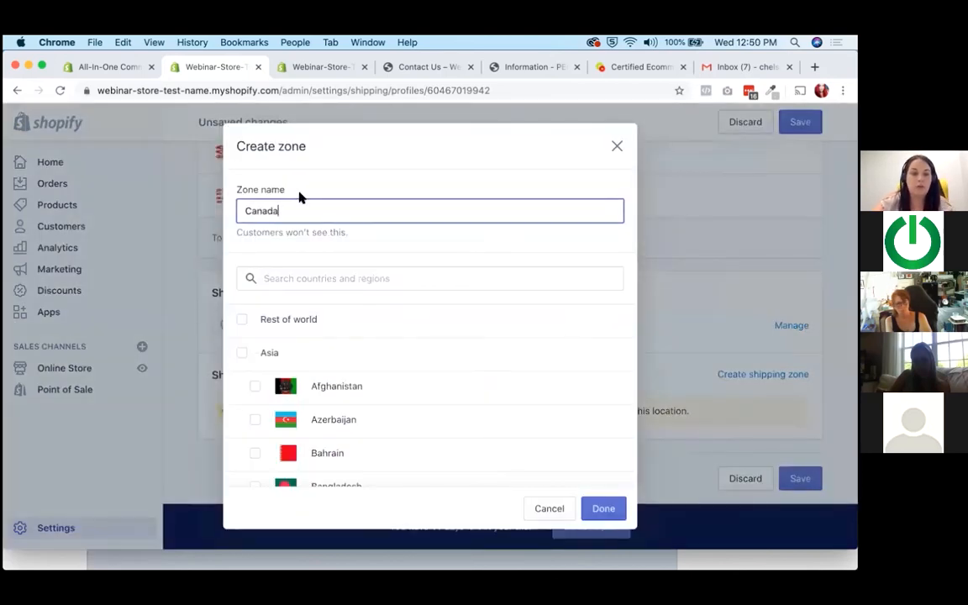
pyautogui.click(275, 278)
pyautogui.write('Canada')
pyautogui.scroll(-2, 285, 302)
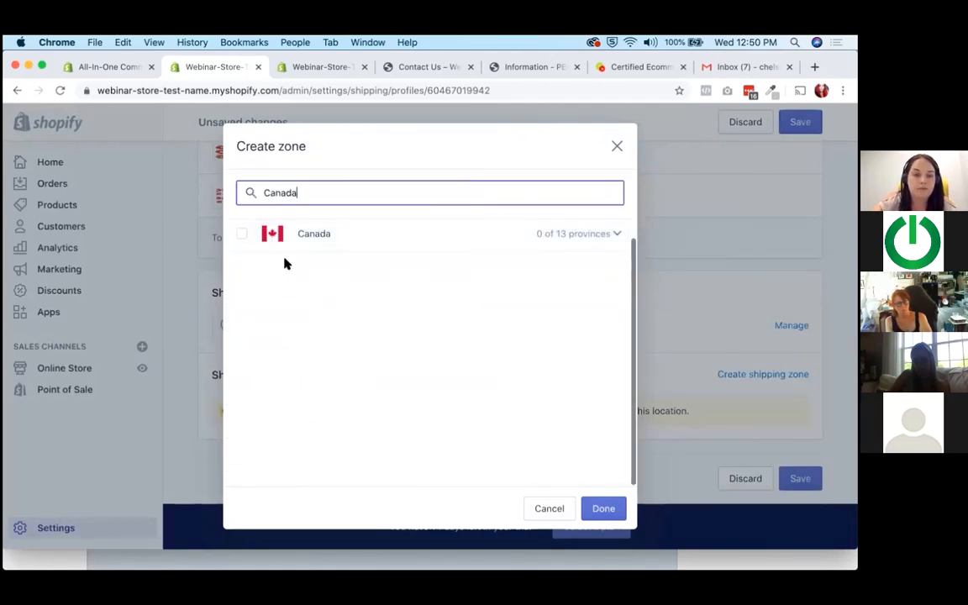
pyautogui.click(277, 236)
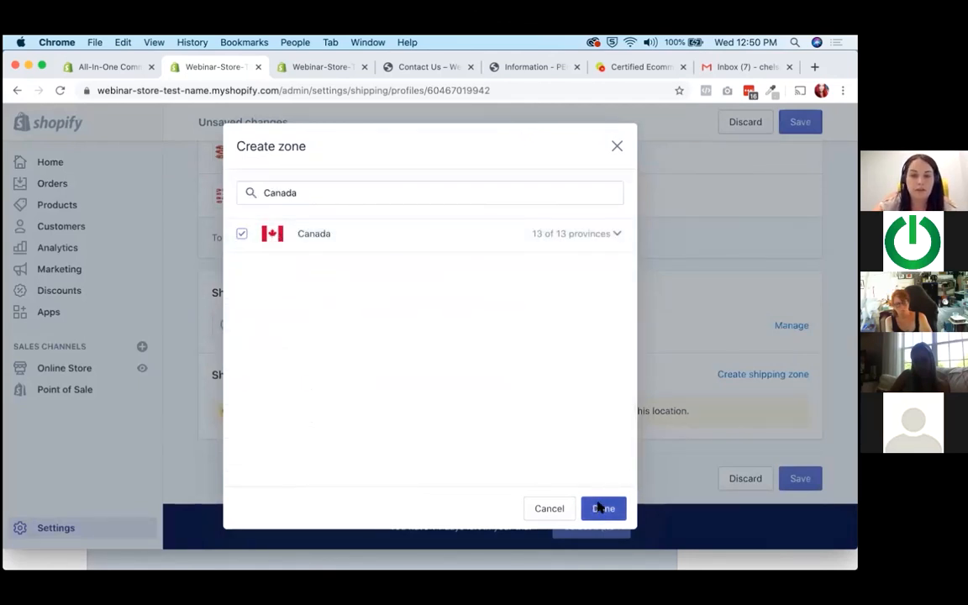
pyautogui.click(600, 507)
# Start a carrier-calculated Canada Post rate for the Canada zone with the Expedited Parcel, Priority and Xpresspost services selected.
pyautogui.scroll(-3, 620, 337)
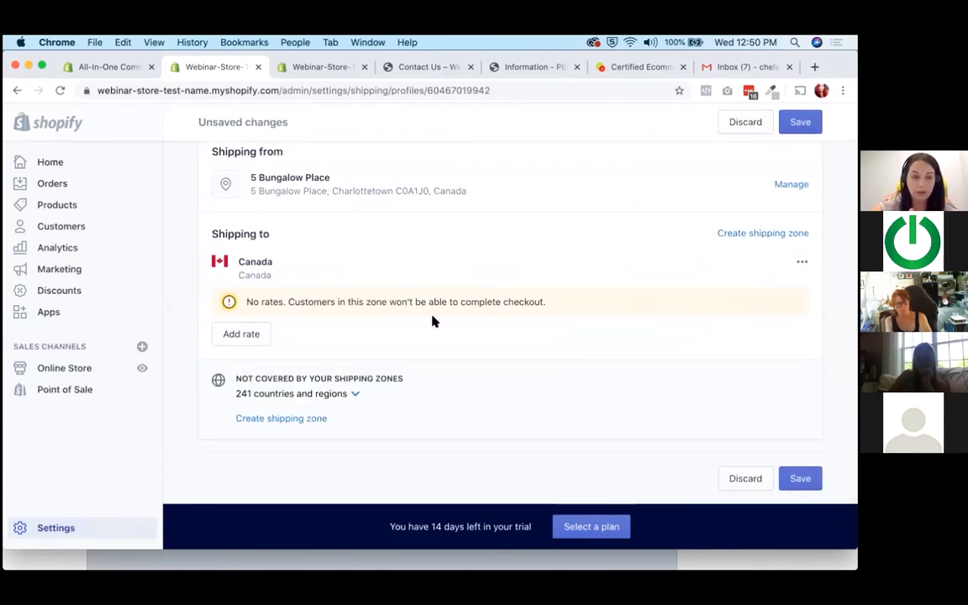
pyautogui.click(244, 333)
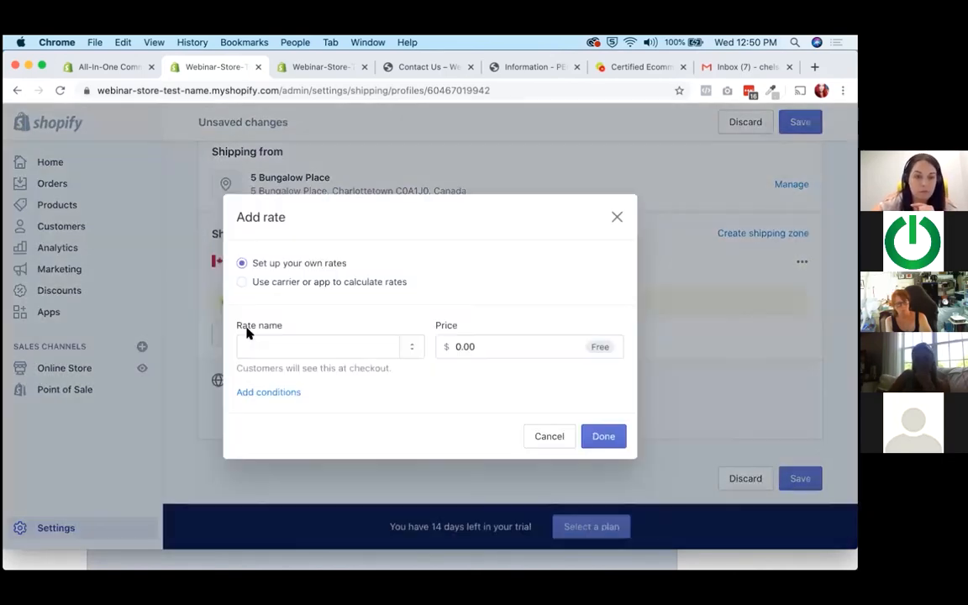
pyautogui.click(293, 284)
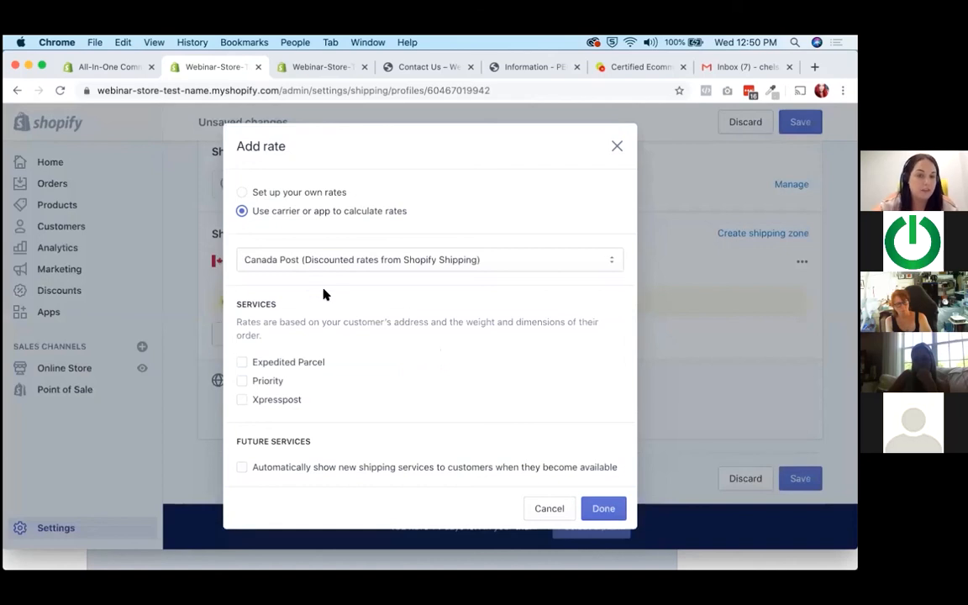
pyautogui.click(378, 260)
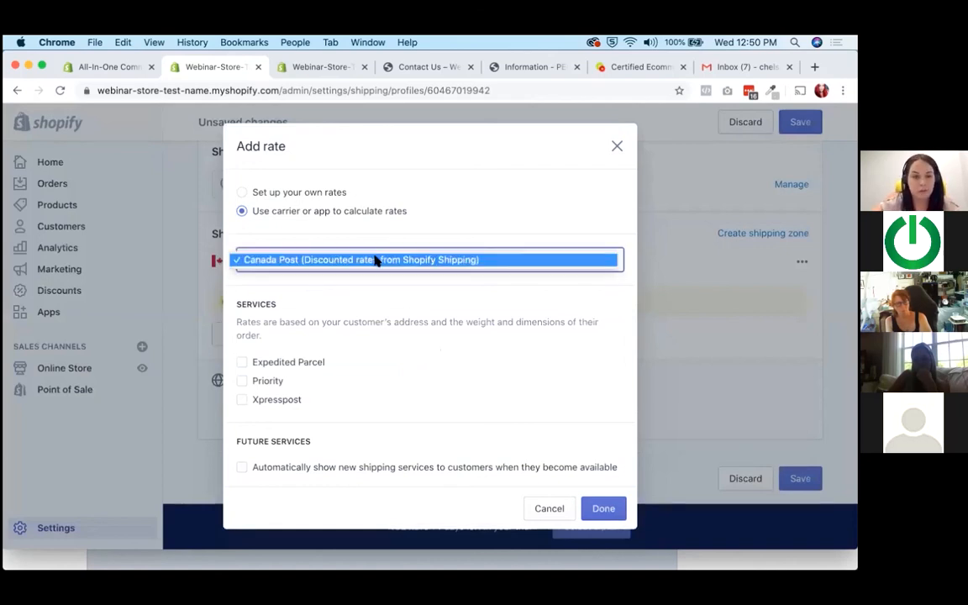
pyautogui.click(354, 263)
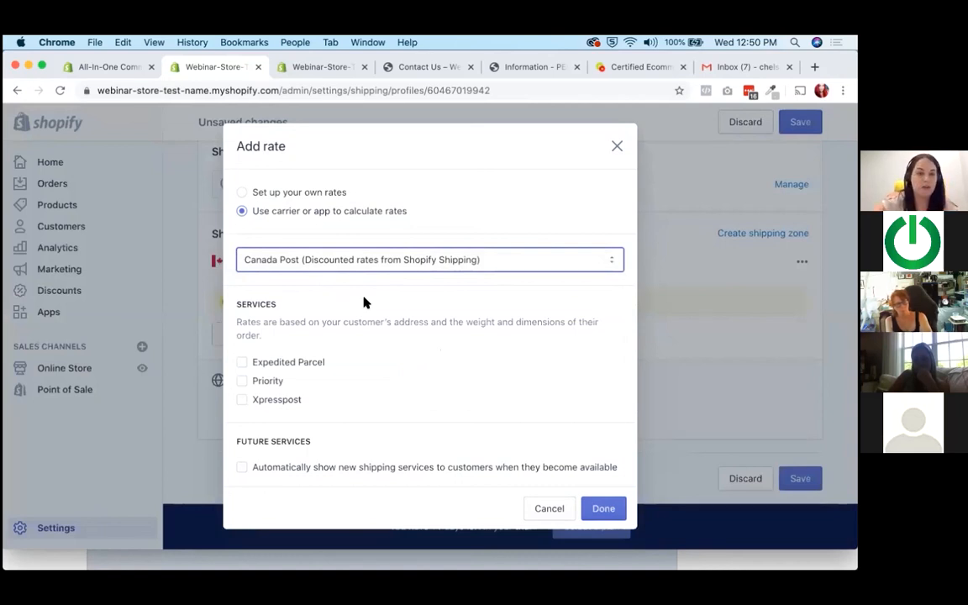
pyautogui.scroll(-2, 341, 300)
pyautogui.click(252, 278)
pyautogui.click(266, 295)
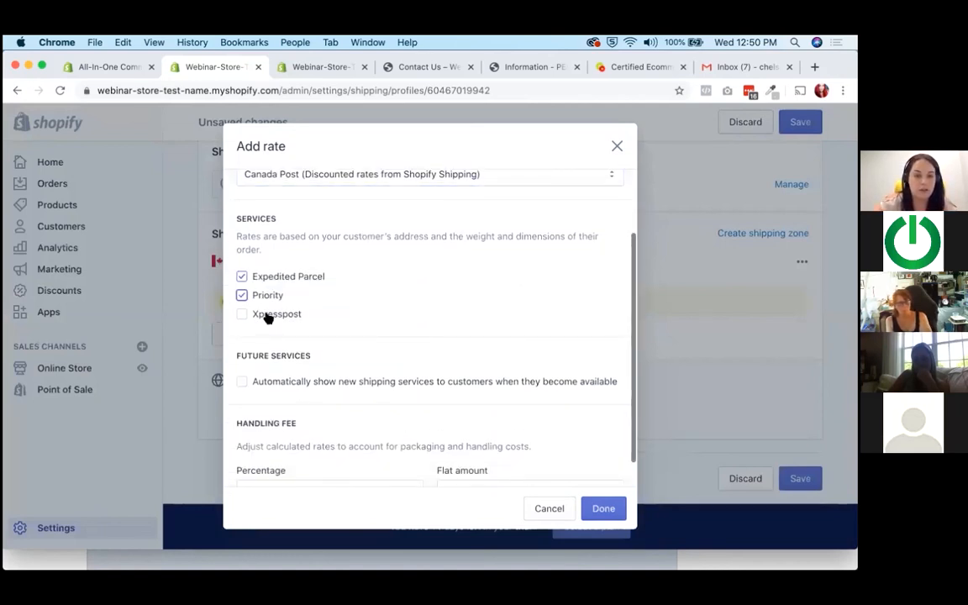
pyautogui.click(265, 313)
pyautogui.scroll(-1, 294, 356)
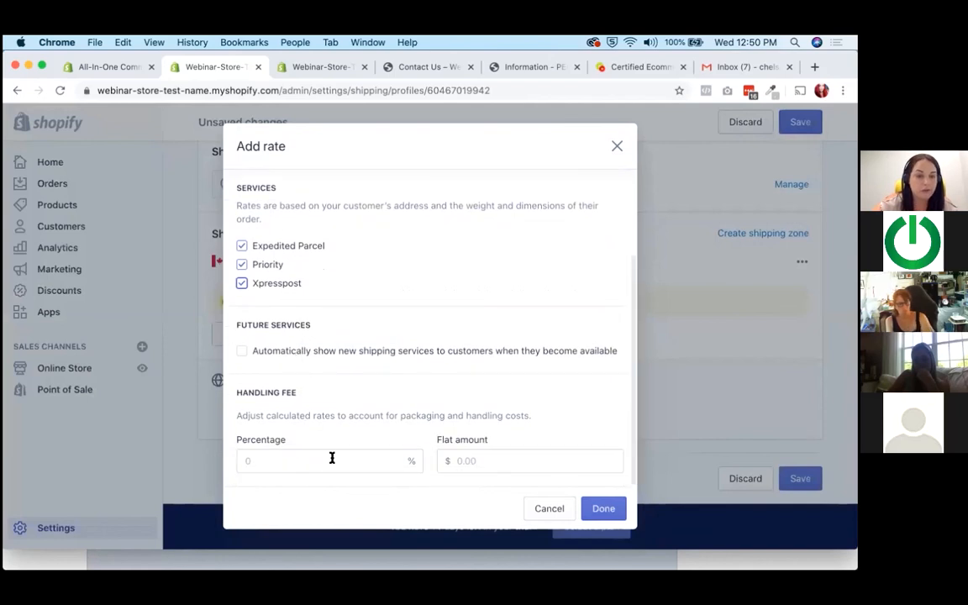
# Deselect all three Canada Post services and switch the new rate back to setting up own rates.
pyautogui.scroll(3, 319, 420)
pyautogui.click(259, 383)
pyautogui.click(252, 400)
pyautogui.click(256, 362)
pyautogui.click(242, 192)
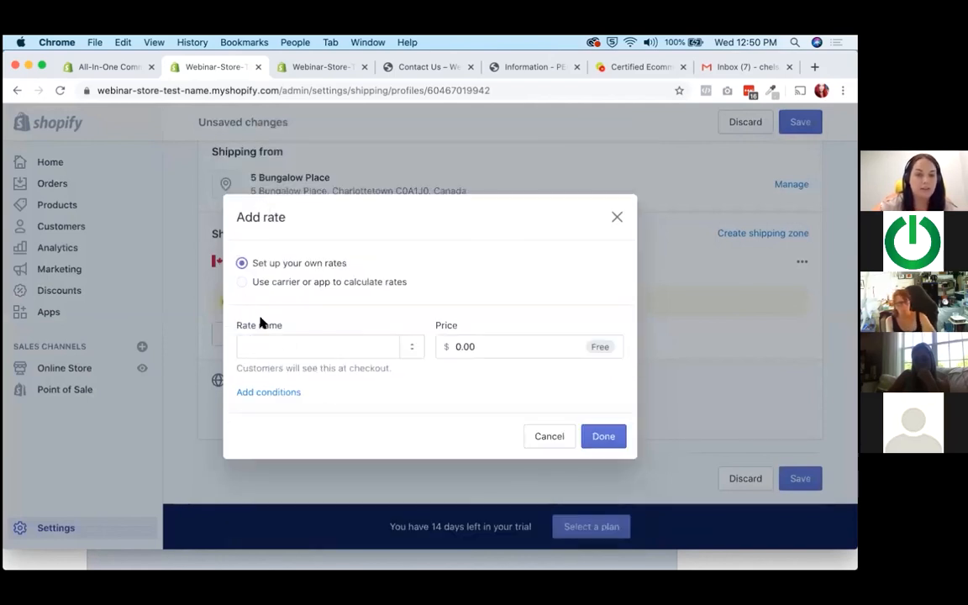
# Add a Standard rate priced at $12.00 to the Canada zone.
pyautogui.click(296, 344)
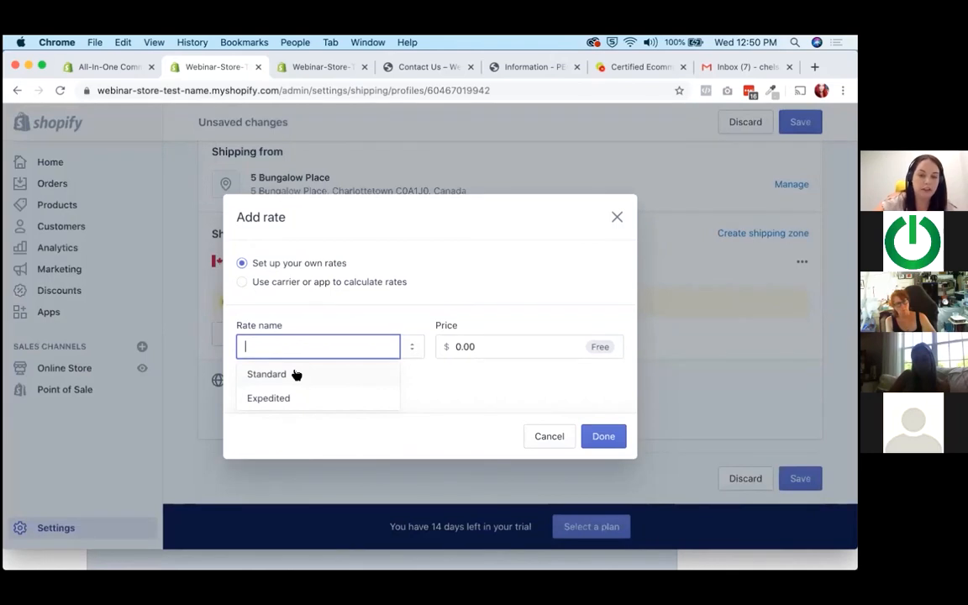
pyautogui.click(429, 277)
pyautogui.click(326, 338)
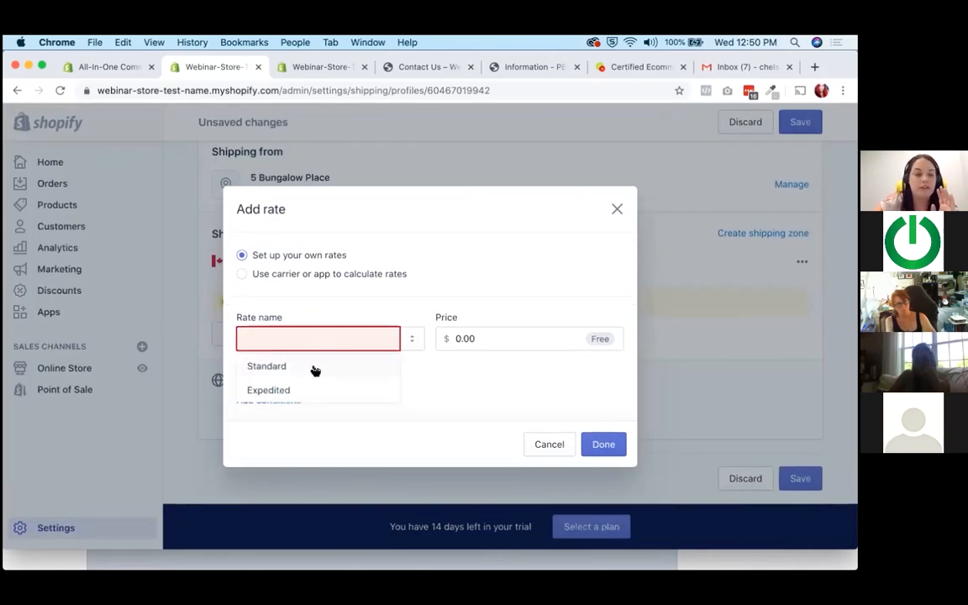
pyautogui.click(317, 367)
pyautogui.click(514, 346)
pyautogui.moveTo(515, 346); pyautogui.dragTo(458, 351)
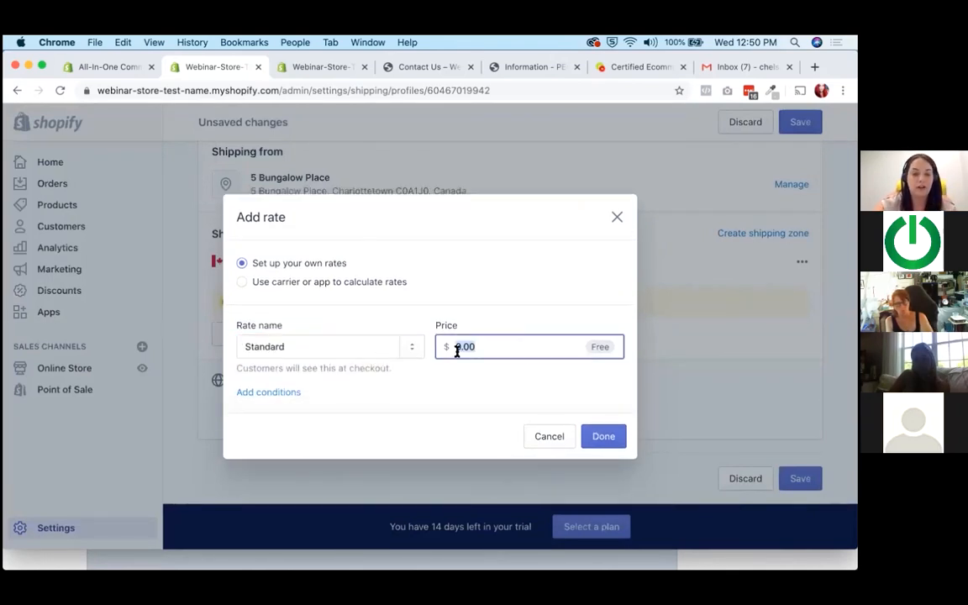
pyautogui.write('12')
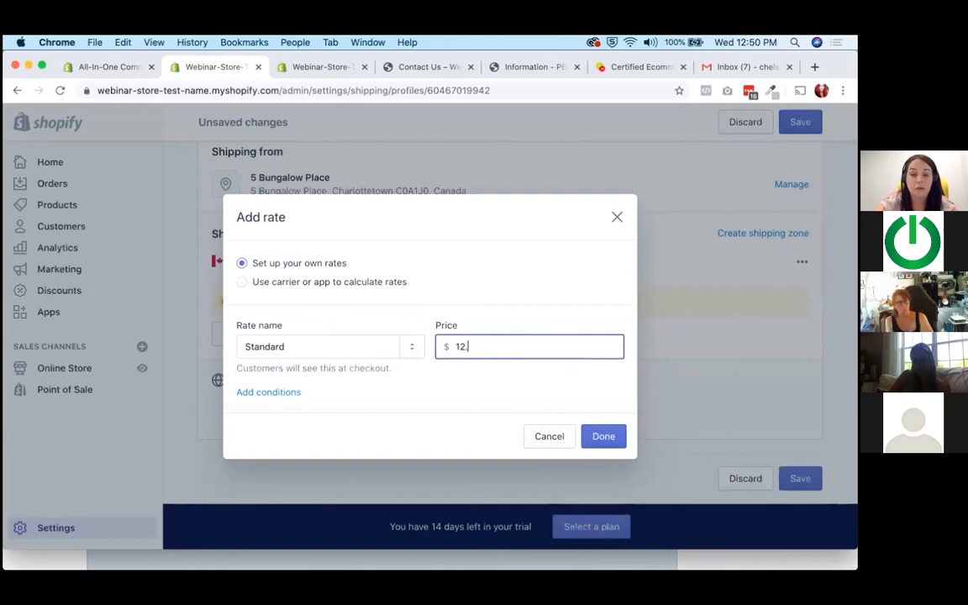
pyautogui.click(614, 439)
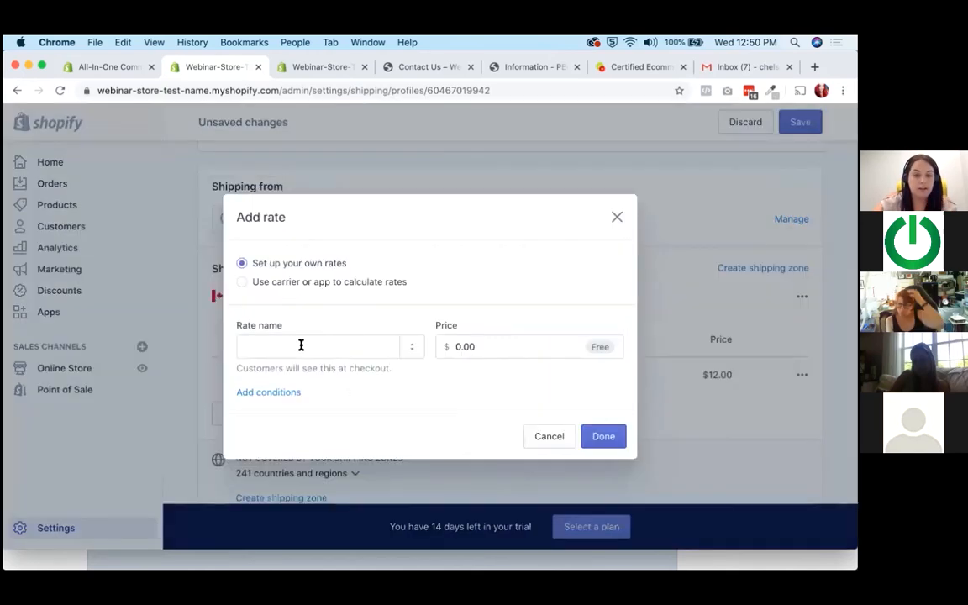
# Add an Expedited rate priced at $22.00 to the Canada zone.
pyautogui.click(291, 349)
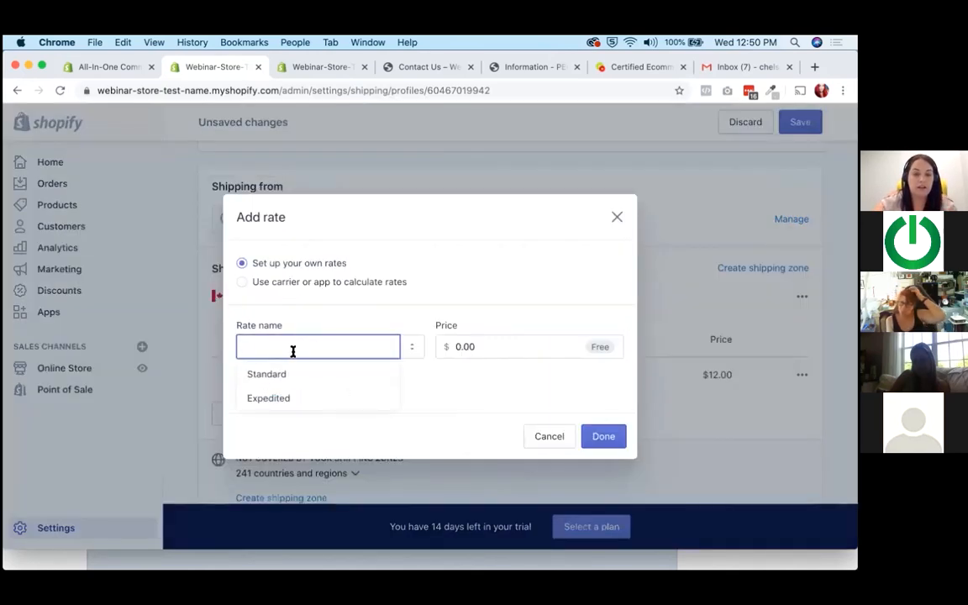
pyautogui.click(287, 400)
pyautogui.click(490, 347)
pyautogui.press('BackSpace')
pyautogui.press('BackSpace')
pyautogui.press('BackSpace')
pyautogui.press('BackSpace')
pyautogui.write('22.00')
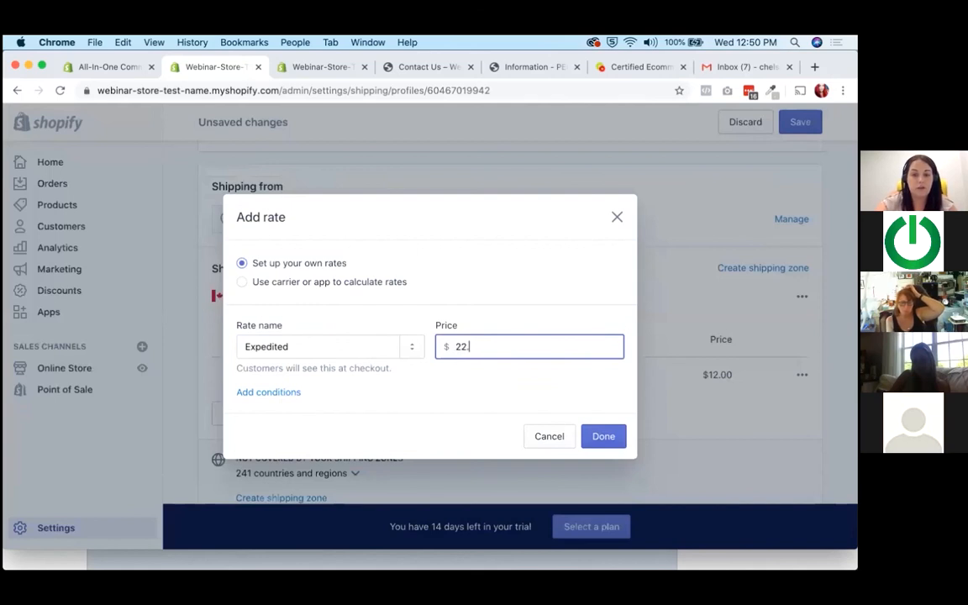
pyautogui.click(604, 437)
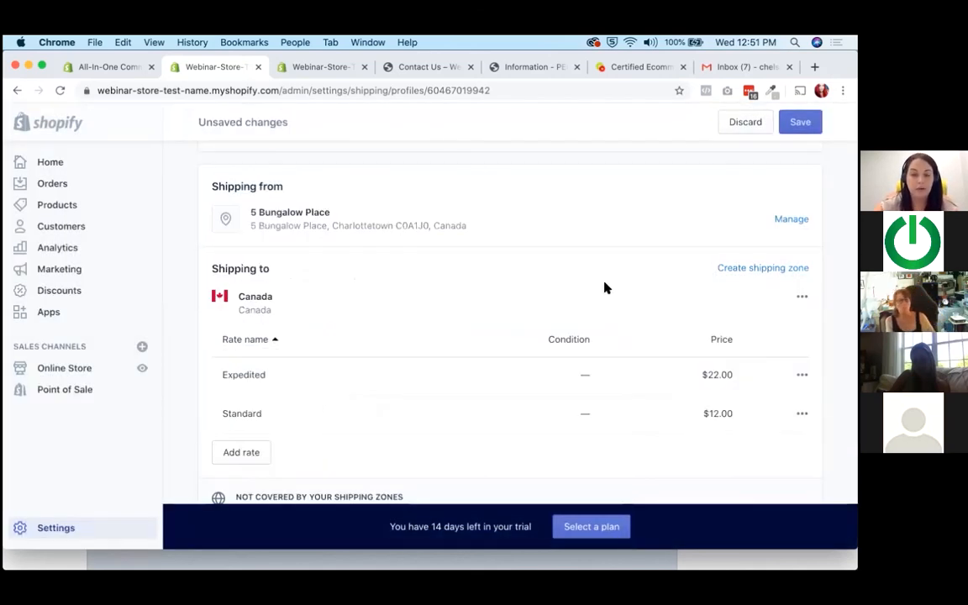
# Review the Canada zone's rates, uncovered regions and the products included in the general shipping profile.
pyautogui.scroll(-3, 605, 286)
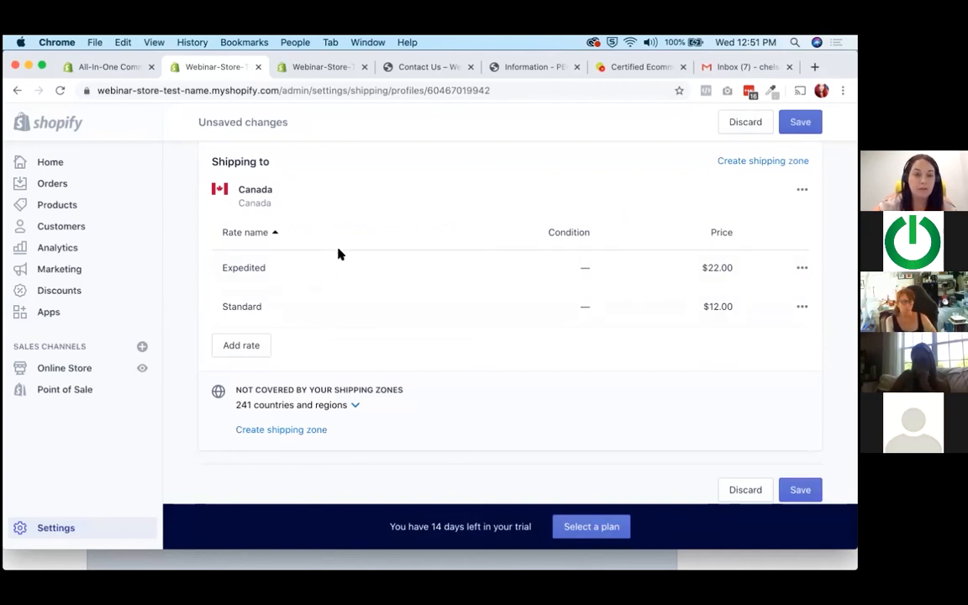
pyautogui.scroll(1, 363, 328)
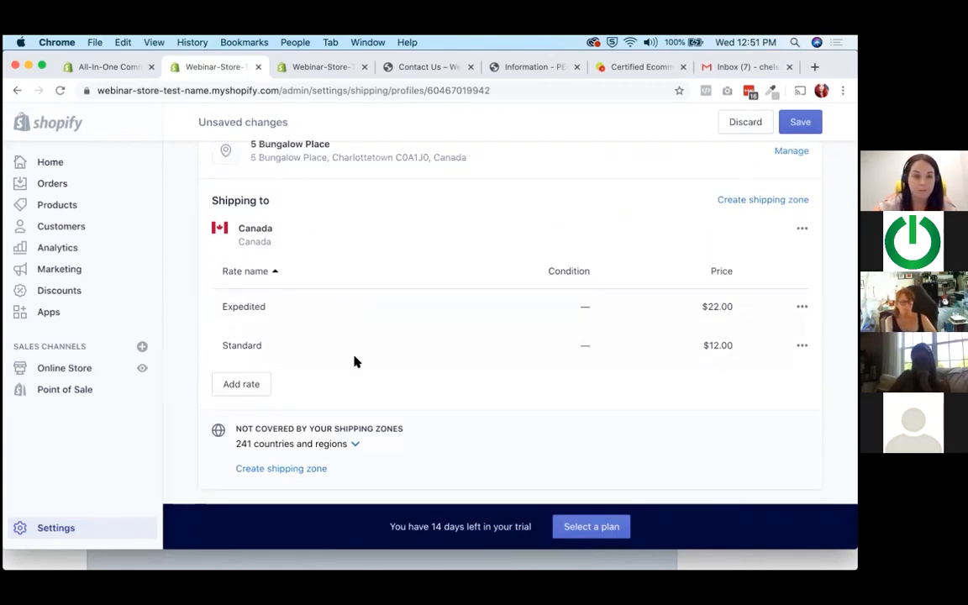
pyautogui.scroll(1, 357, 373)
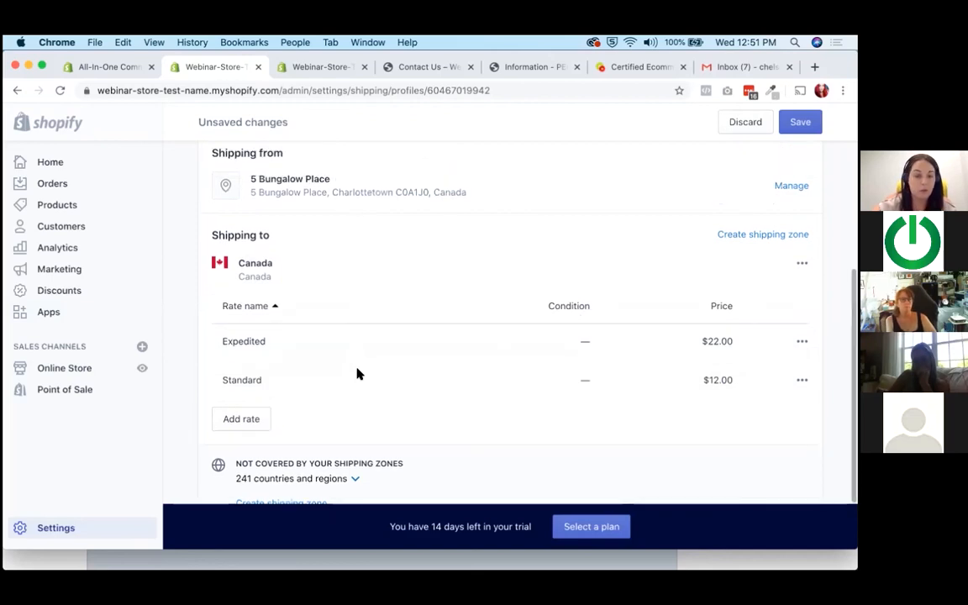
pyautogui.scroll(8, 357, 373)
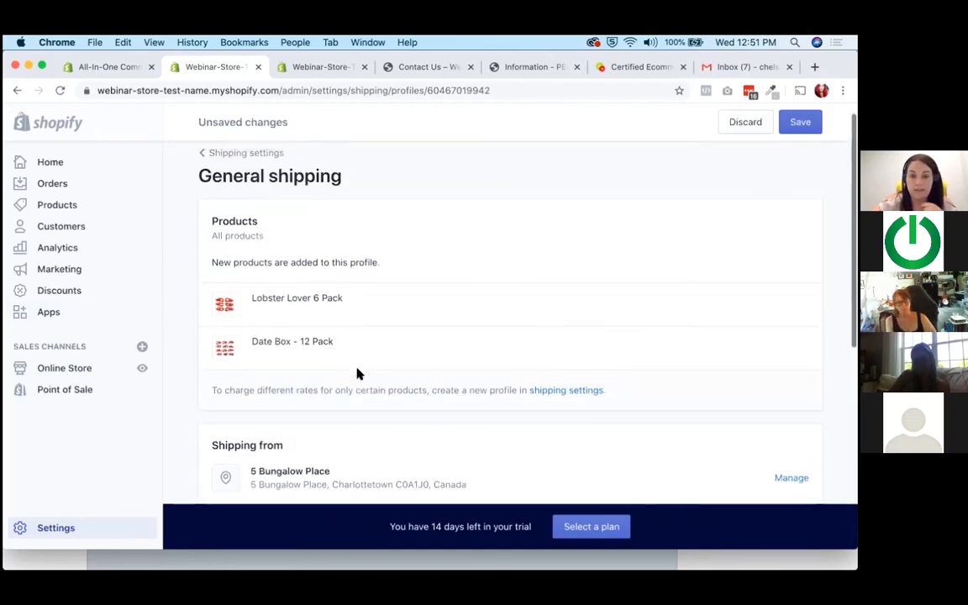
pyautogui.scroll(-10, 357, 373)
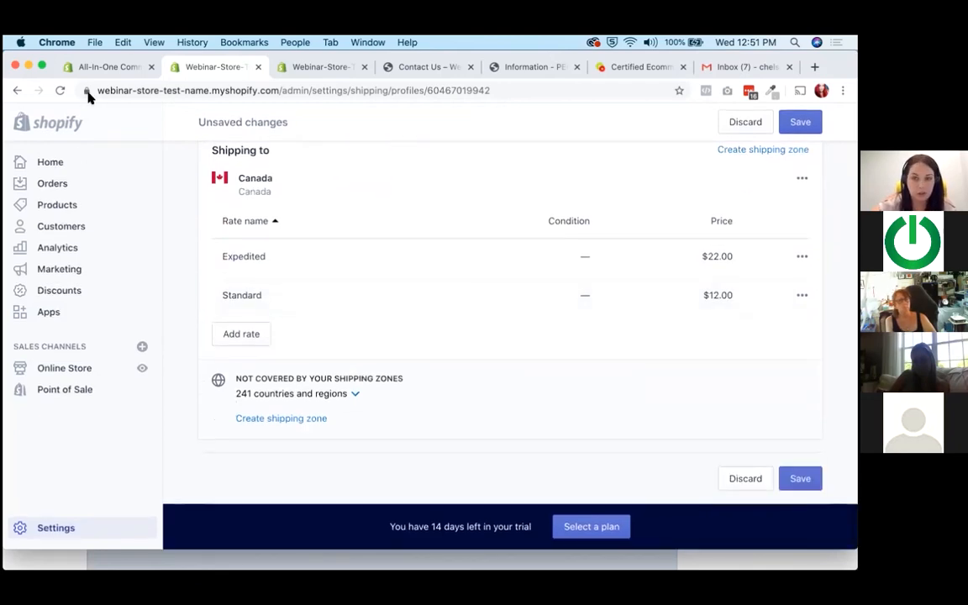
# Return to the shipping and delivery settings, discarding the unsaved profile changes, and view the general rates and local delivery sections.
pyautogui.scroll(10, 331, 343)
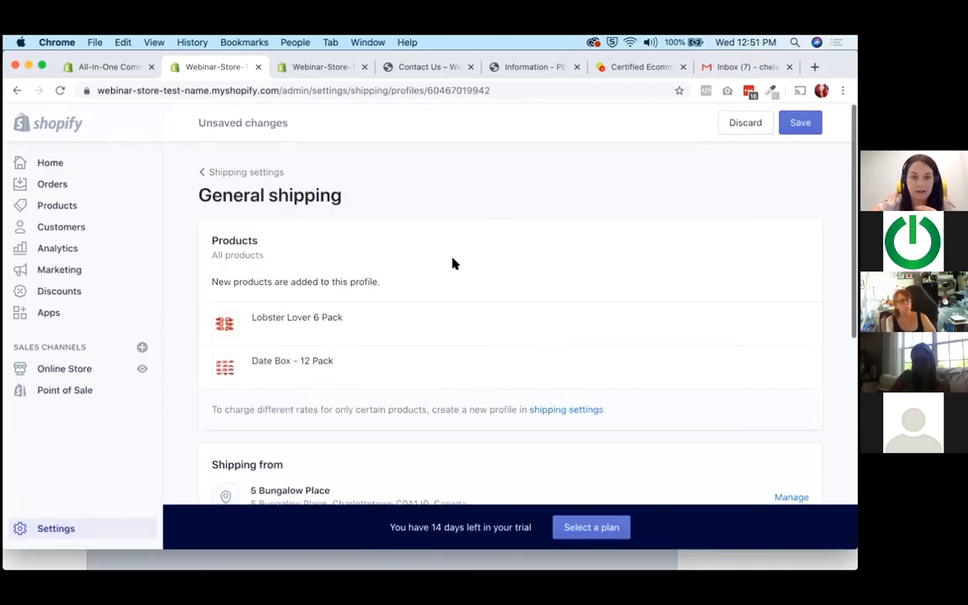
pyautogui.click(224, 173)
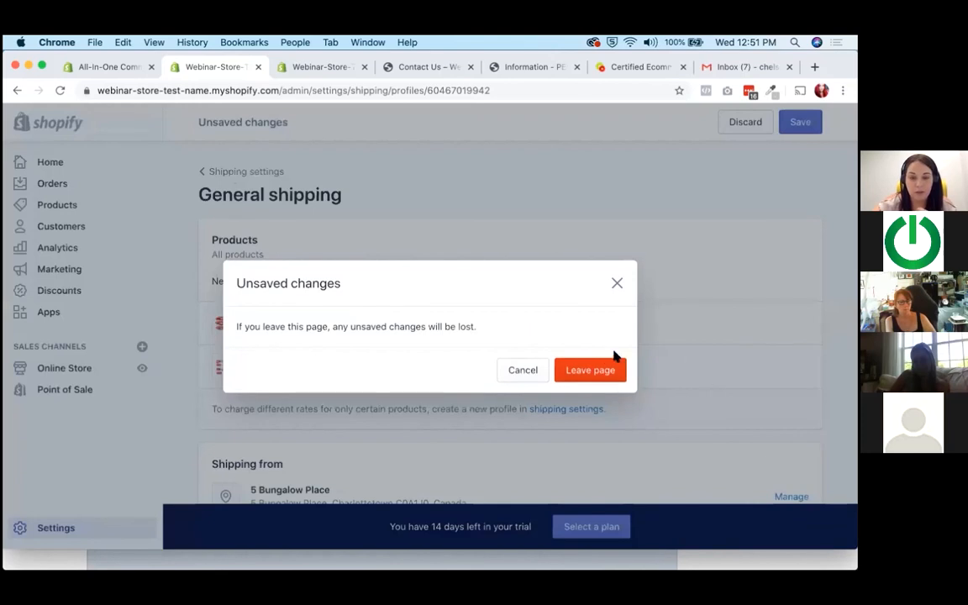
pyautogui.click(569, 373)
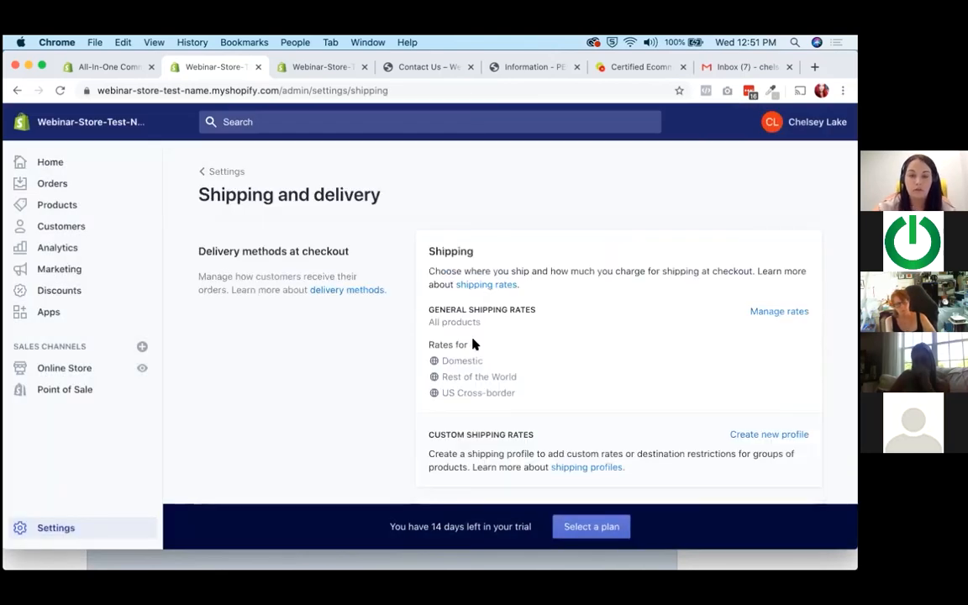
pyautogui.scroll(-3, 446, 340)
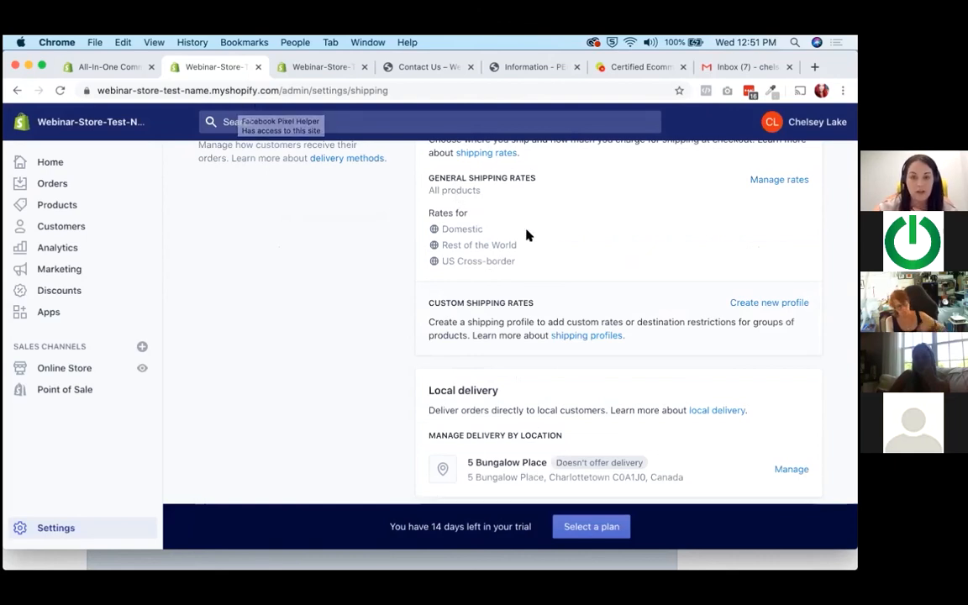
# Review the packages, shipping labels, packing slips, and carrier accounts and fulfillment services sections of the shipping settings.
pyautogui.scroll(-5, 530, 243)
pyautogui.scroll(-15, 574, 289)
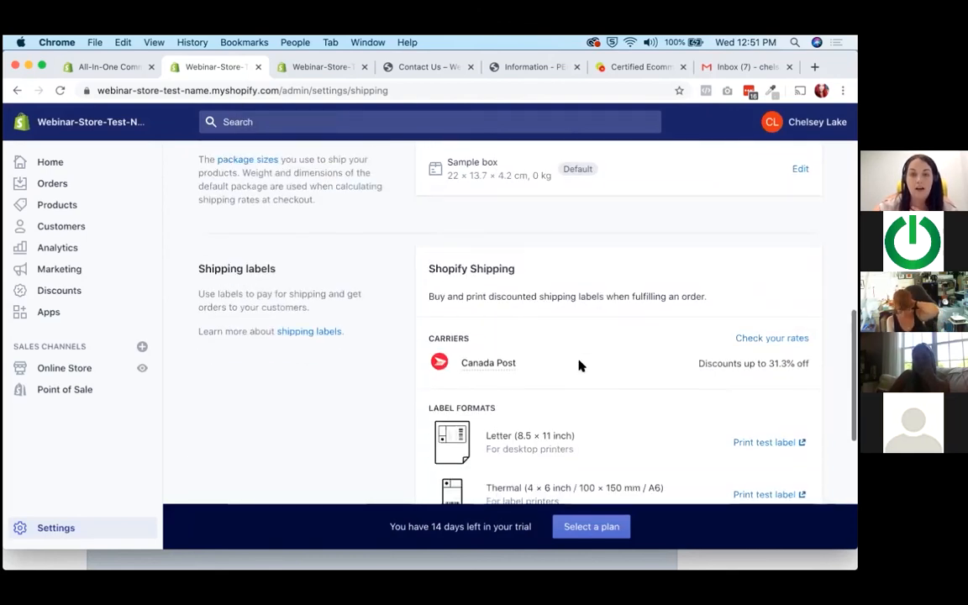
pyautogui.moveTo(436, 375)
pyautogui.mouseDown()
pyautogui.moveTo(742, 412)
pyautogui.moveTo(431, 411)
pyautogui.moveTo(409, 371)
pyautogui.moveTo(426, 367)
pyautogui.mouseUp()
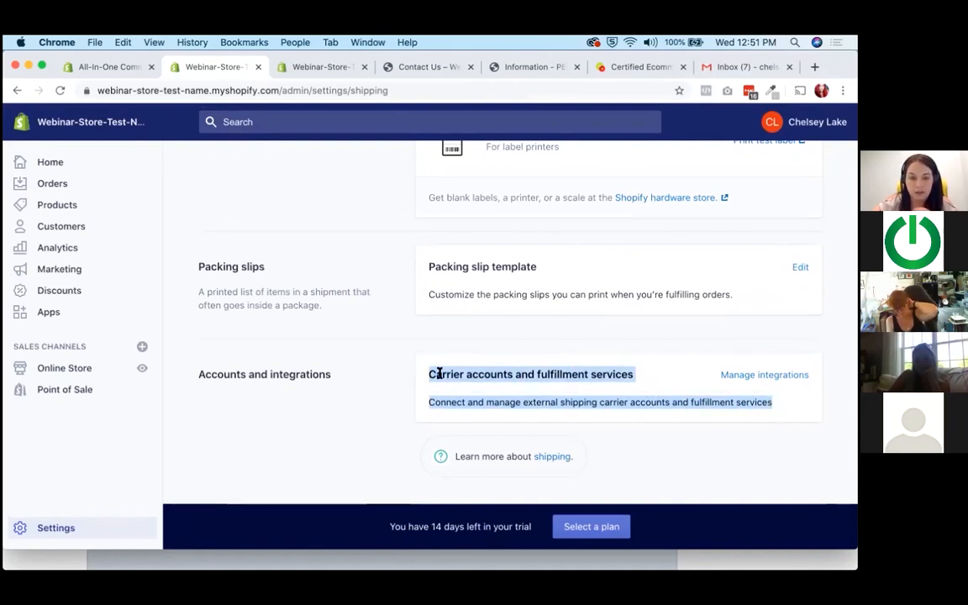
pyautogui.click(463, 419)
# Go back over the general and custom shipping rates, local delivery, local pickup and saved packages sections.
pyautogui.scroll(10, 463, 421)
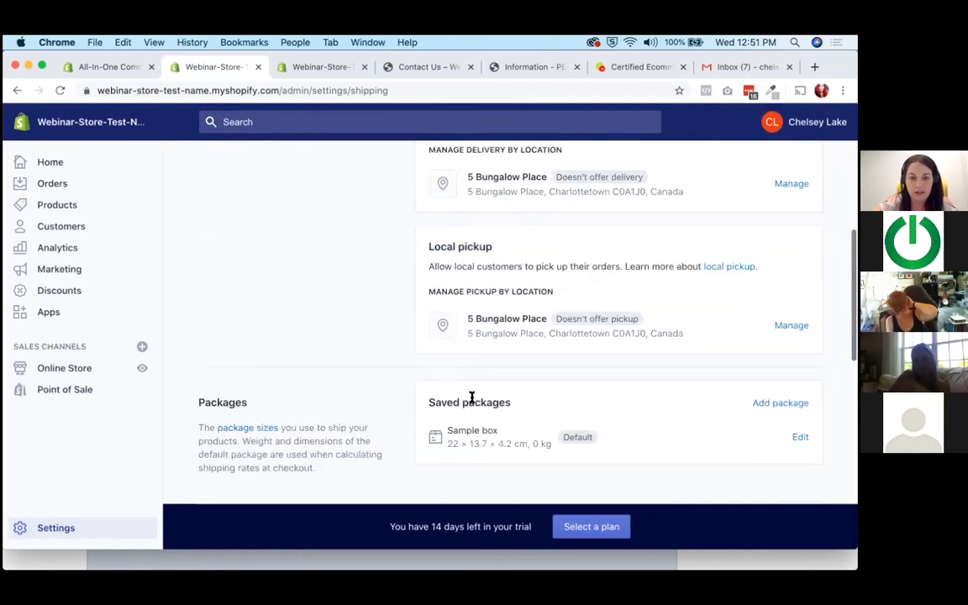
pyautogui.scroll(3, 477, 398)
pyautogui.scroll(2, 477, 395)
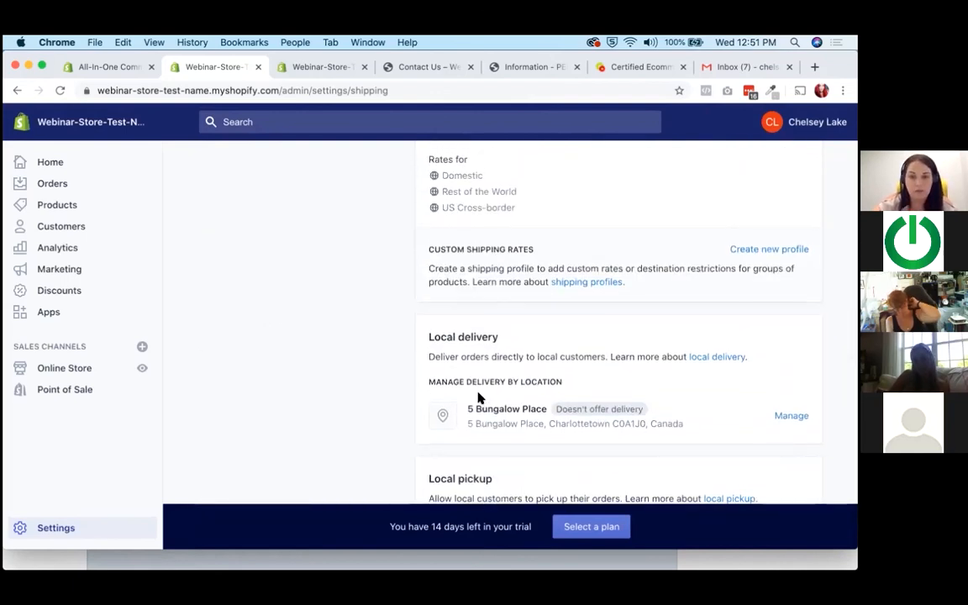
pyautogui.scroll(4, 479, 397)
pyautogui.scroll(-5, 477, 398)
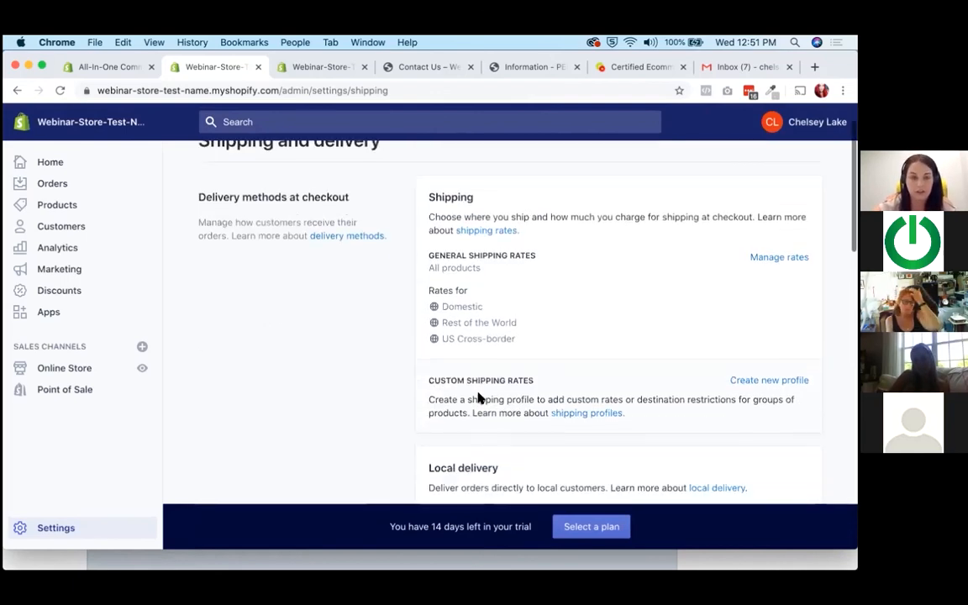
pyautogui.scroll(-1, 477, 398)
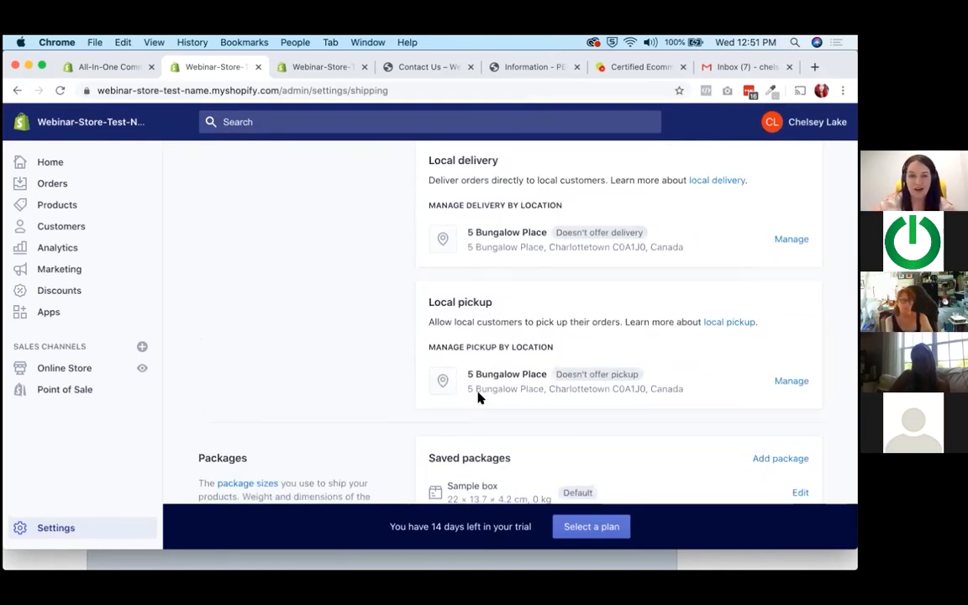
pyautogui.scroll(-3, 478, 397)
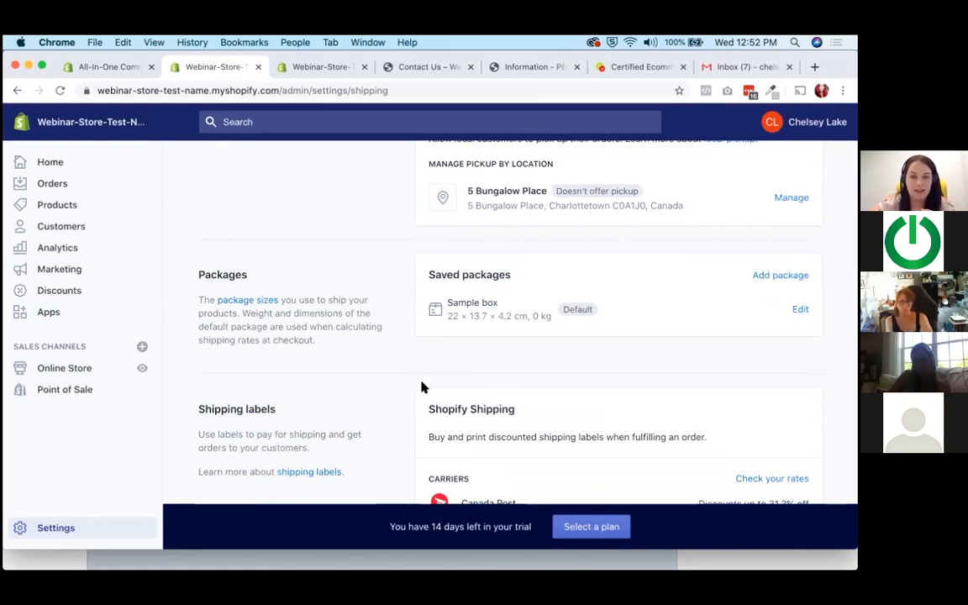
pyautogui.scroll(5, 423, 387)
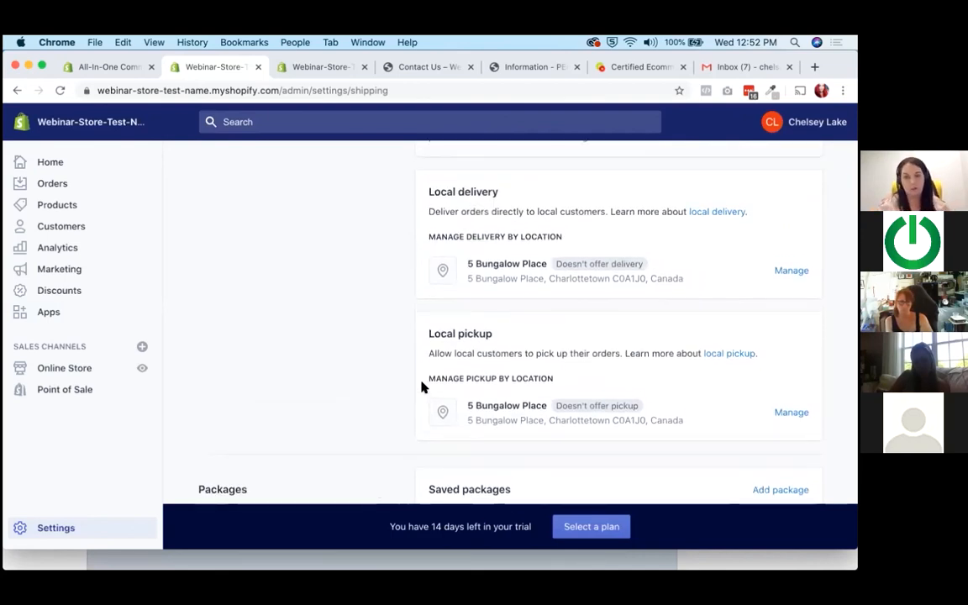
pyautogui.scroll(7, 422, 387)
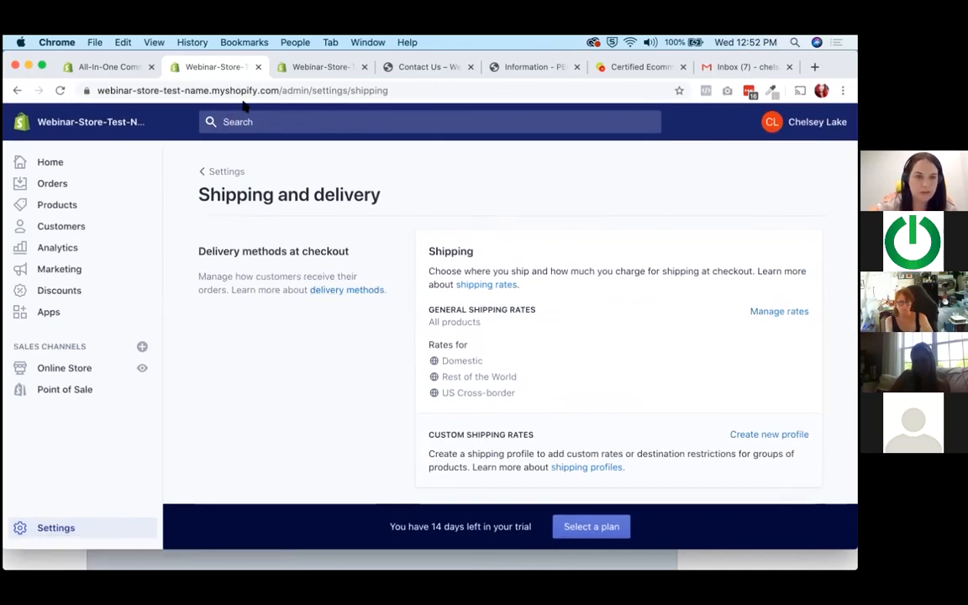
pyautogui.scroll(-3, 250, 334)
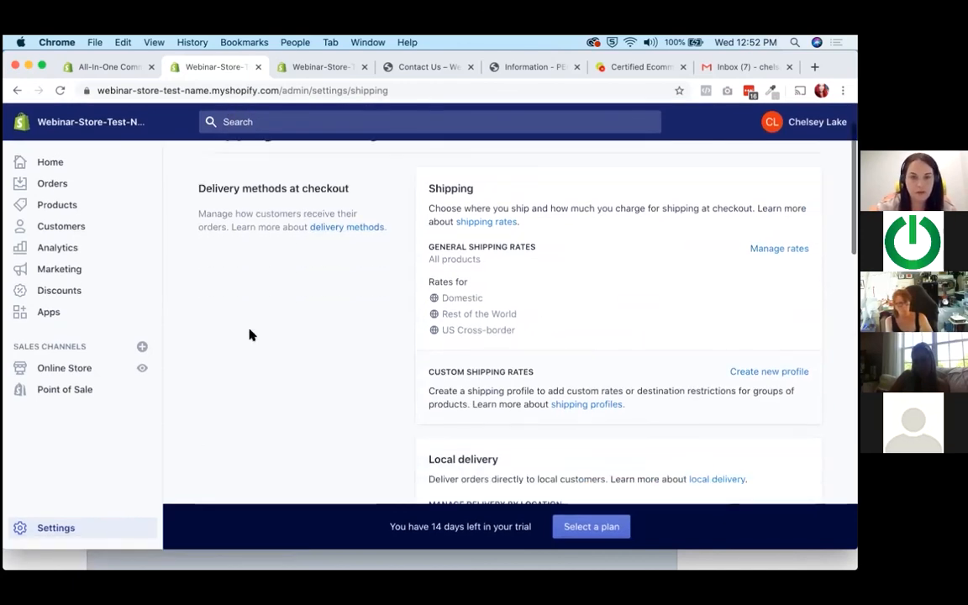
pyautogui.scroll(-1, 250, 334)
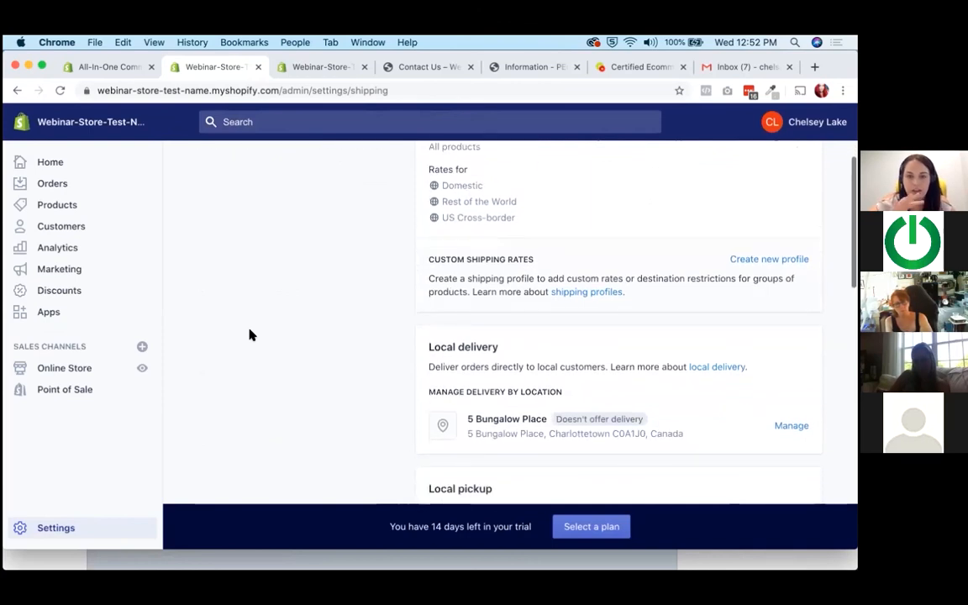
pyautogui.scroll(-2, 250, 334)
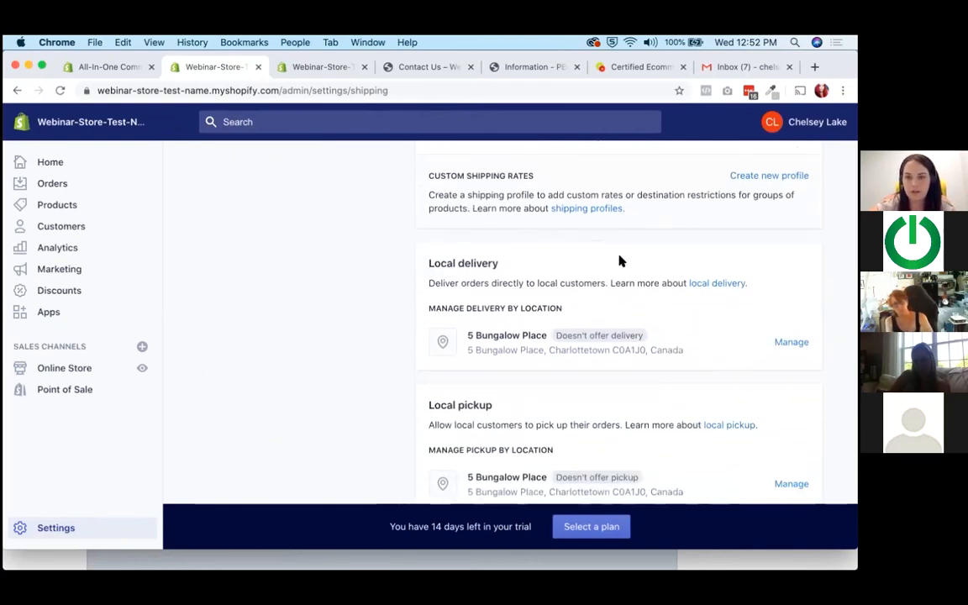
# Examine the Shopify Shipping section, including discounted labels, the Canada Post carrier, label formats and the hardware store link.
pyautogui.scroll(-6, 620, 261)
pyautogui.scroll(-2, 620, 261)
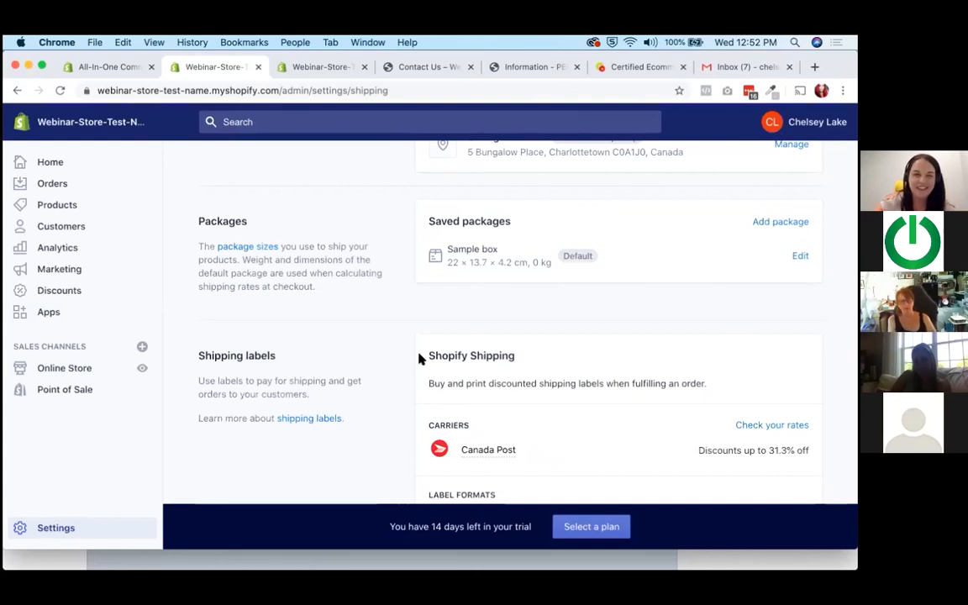
pyautogui.scroll(-1, 529, 341)
pyautogui.scroll(-5, 529, 341)
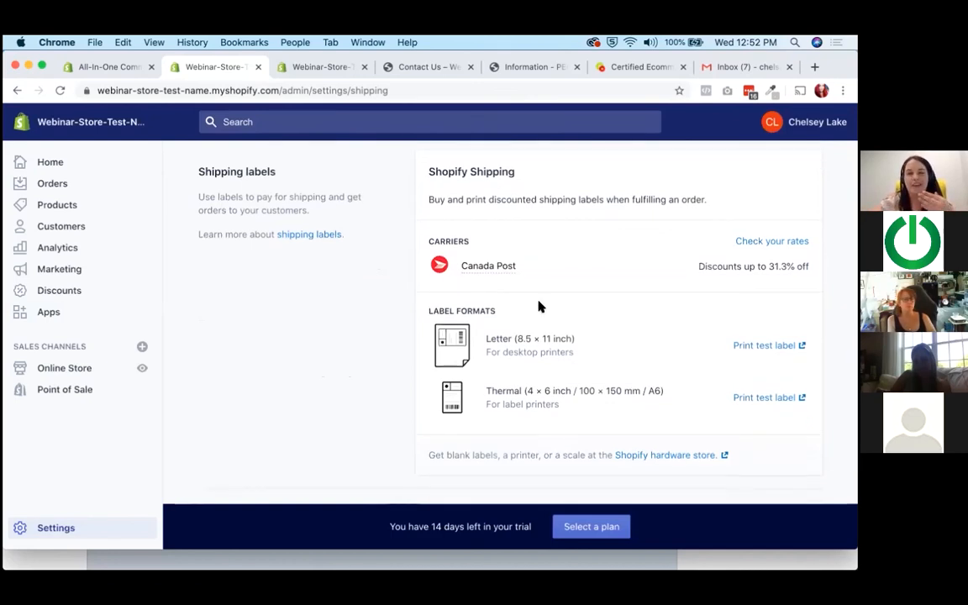
pyautogui.moveTo(424, 199); pyautogui.dragTo(667, 204)
pyautogui.click(667, 204)
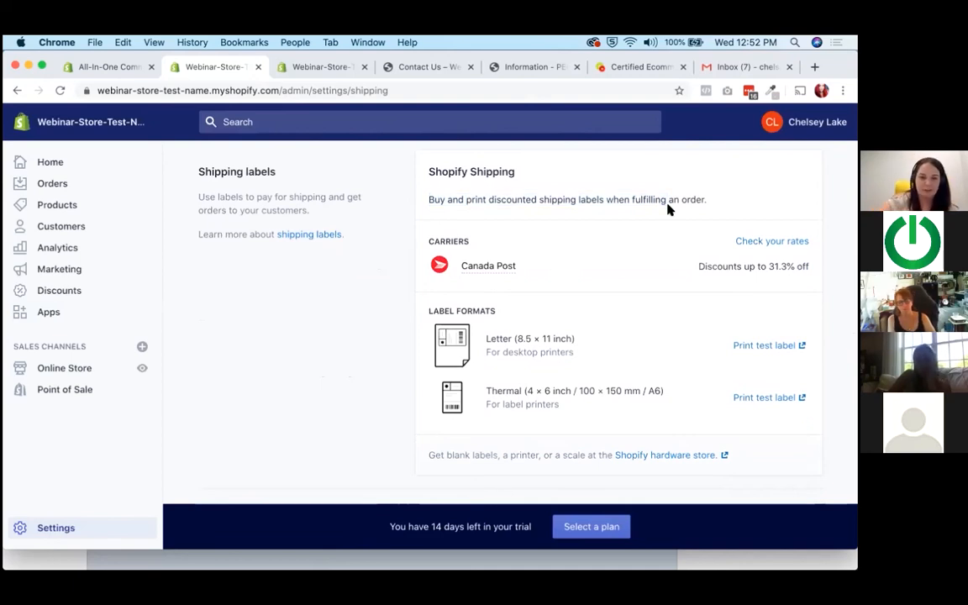
pyautogui.scroll(-3, 669, 208)
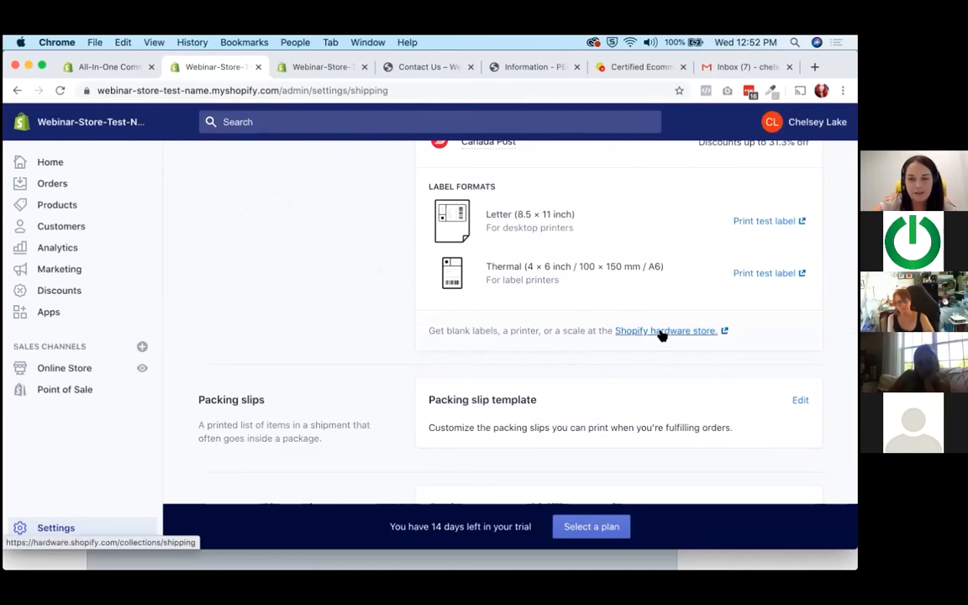
pyautogui.scroll(3, 660, 336)
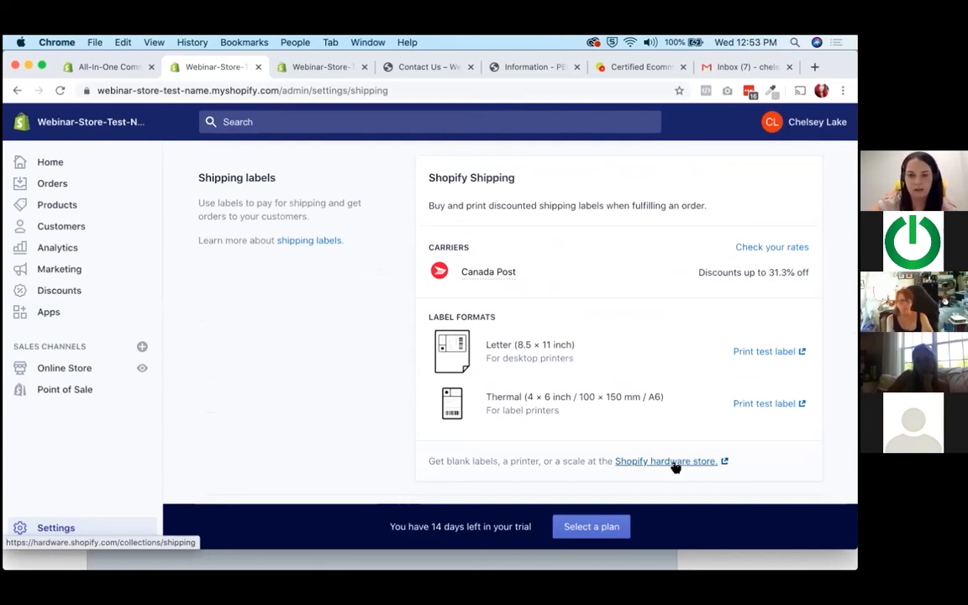
pyautogui.scroll(2, 617, 276)
pyautogui.scroll(-2, 620, 279)
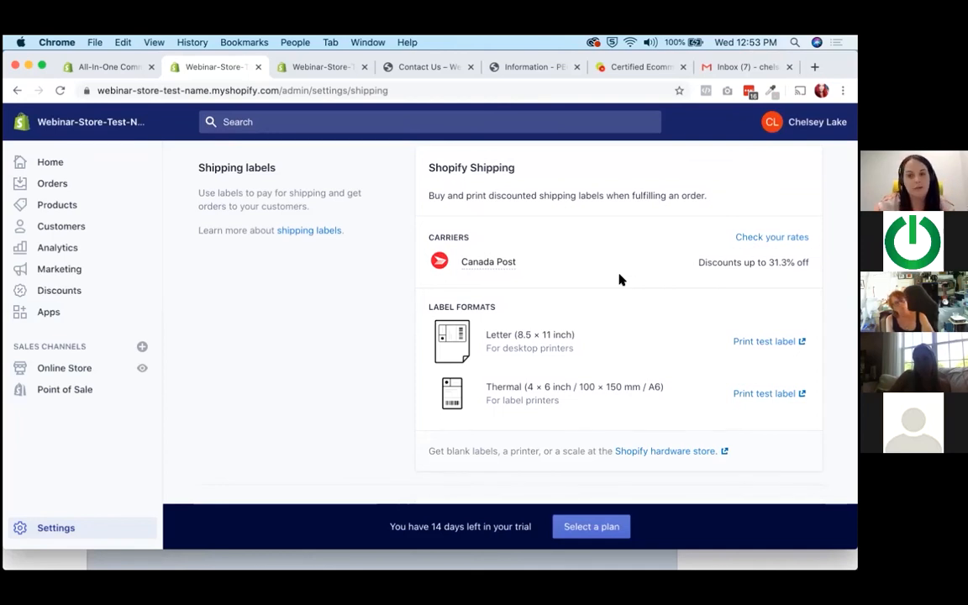
pyautogui.scroll(1, 619, 280)
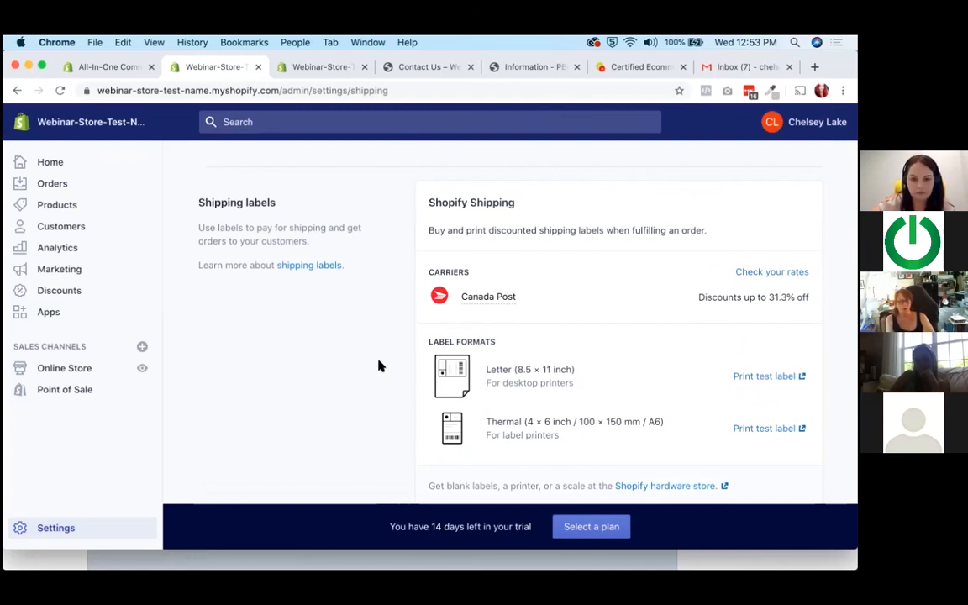
# Open the general shipping rates, check the zones and their rates, and return to the shipping and delivery settings.
pyautogui.scroll(5, 378, 366)
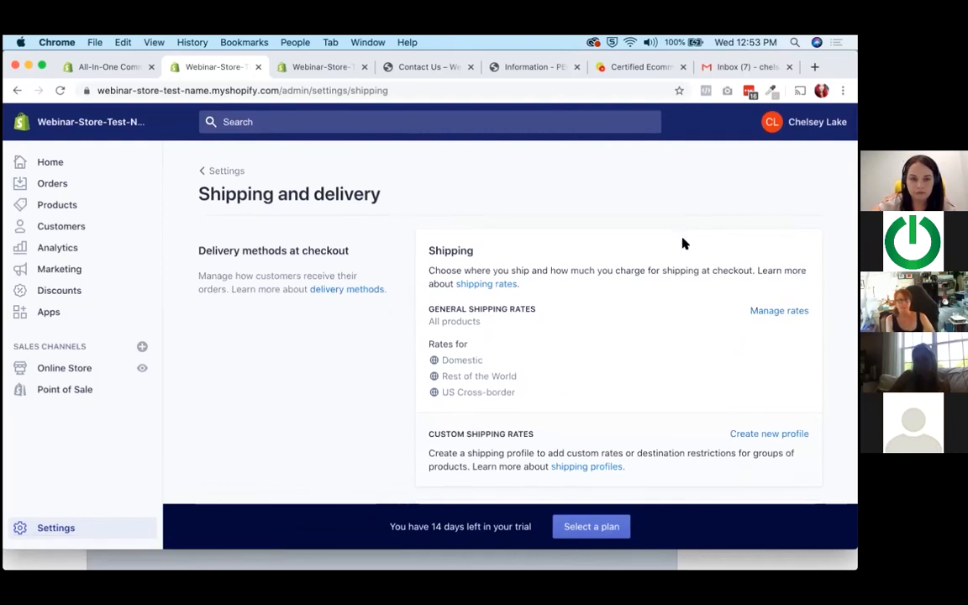
pyautogui.scroll(-10, 683, 244)
pyautogui.scroll(-6, 682, 244)
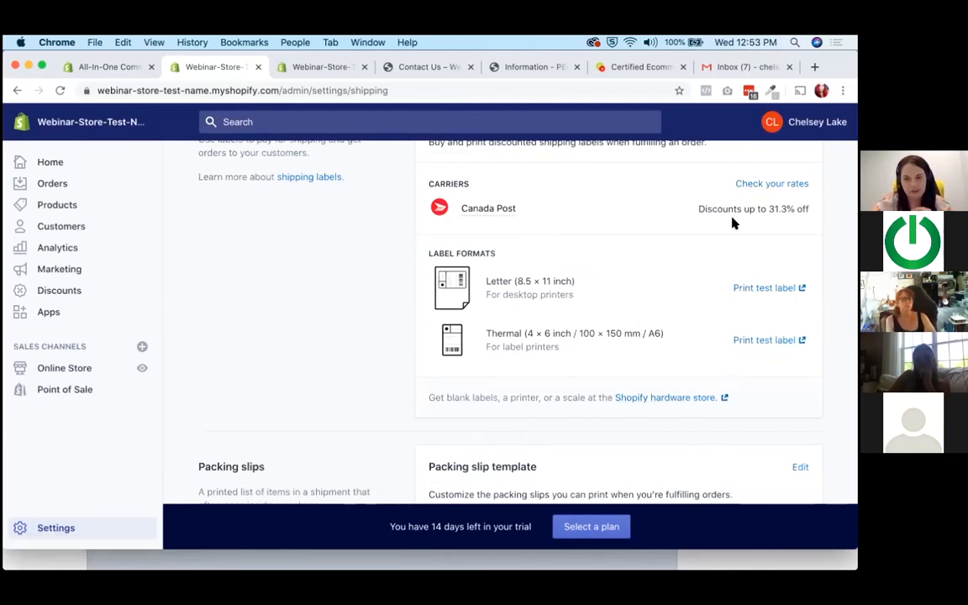
pyautogui.scroll(-10, 707, 328)
pyautogui.scroll(5, 709, 333)
pyautogui.click(780, 313)
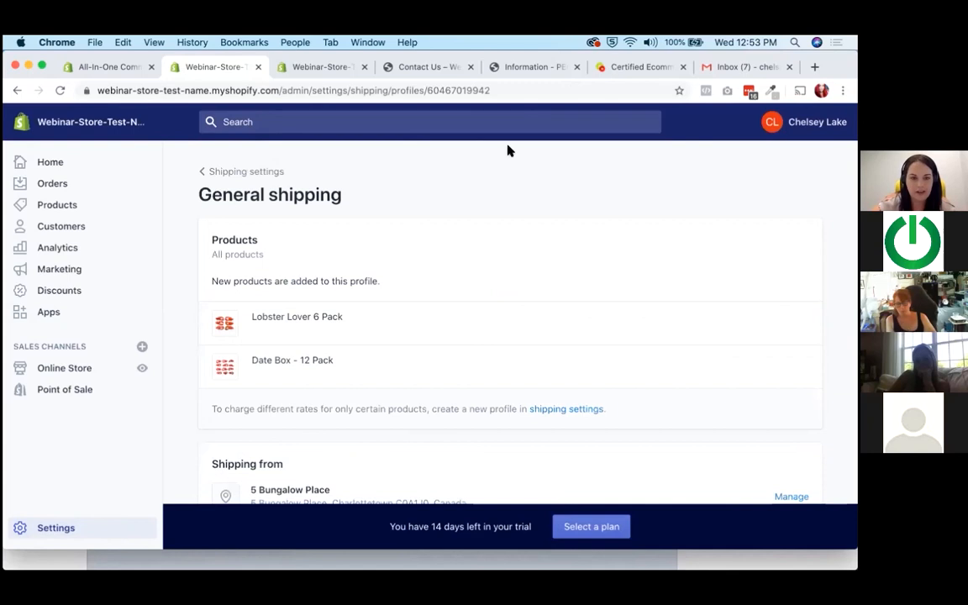
pyautogui.scroll(-6, 406, 322)
pyautogui.scroll(-6, 444, 390)
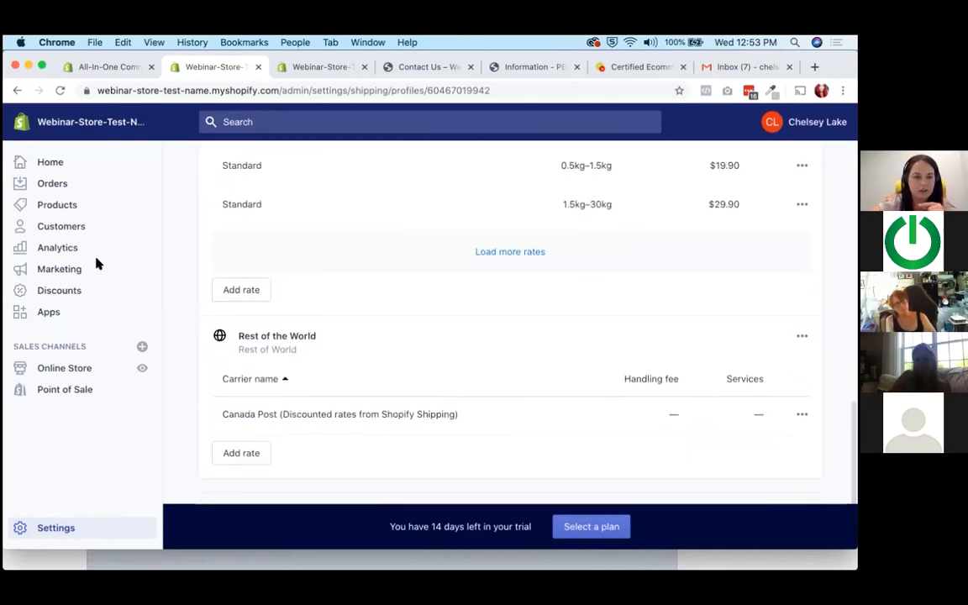
pyautogui.scroll(10, 333, 320)
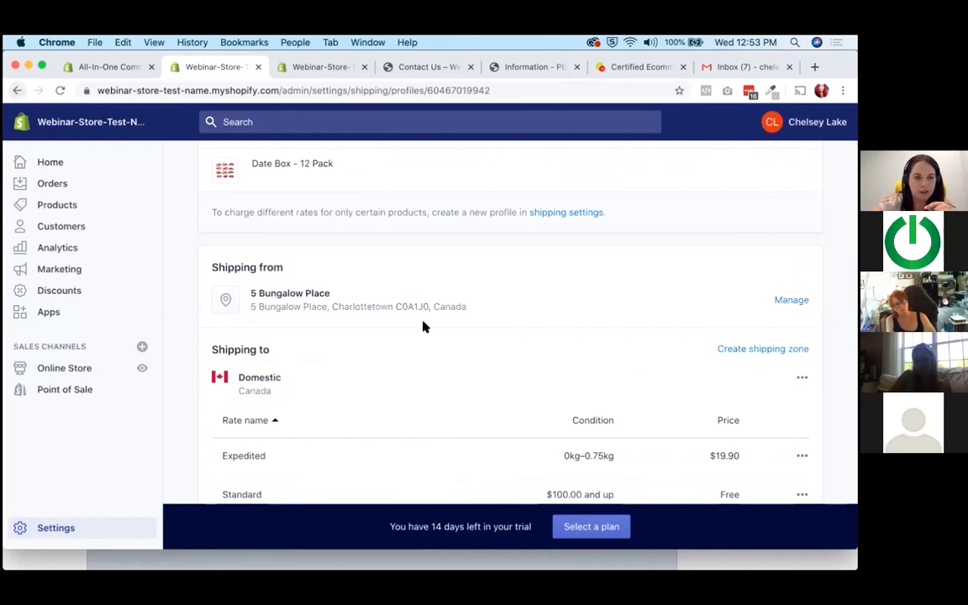
pyautogui.scroll(-6, 589, 308)
pyautogui.scroll(-2, 589, 309)
pyautogui.scroll(4, 589, 310)
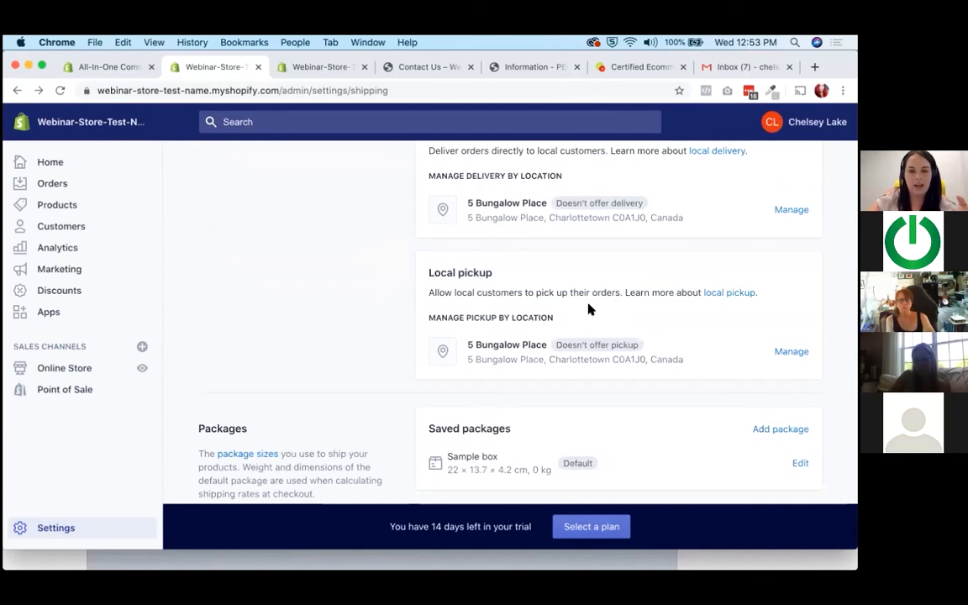
# Review the shipping profile options again and the Shopify Shipping offer of discounted labels with its Canada Post rates.
pyautogui.scroll(5, 589, 310)
pyautogui.scroll(3, 588, 310)
pyautogui.scroll(-4, 588, 307)
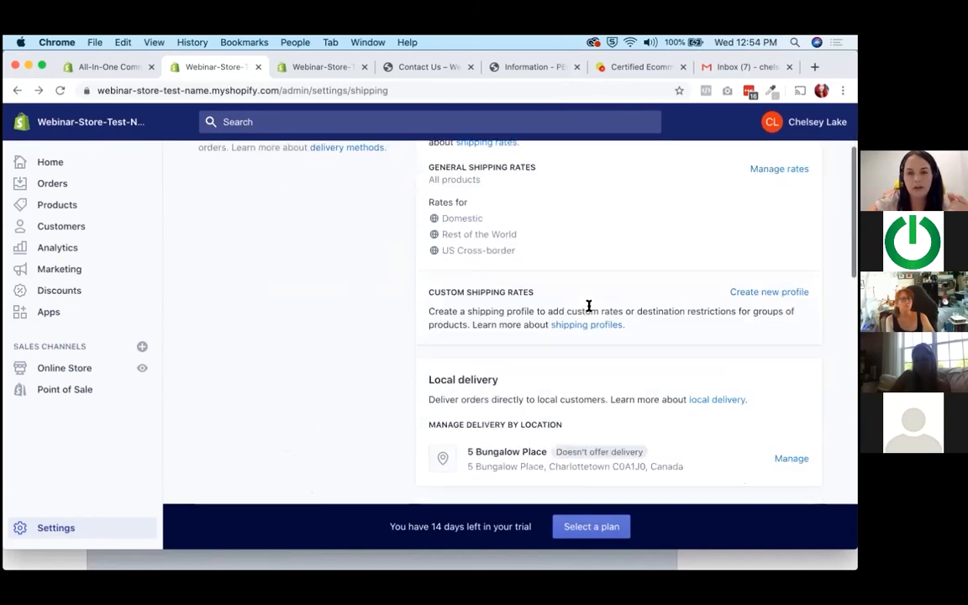
pyautogui.scroll(-10, 596, 279)
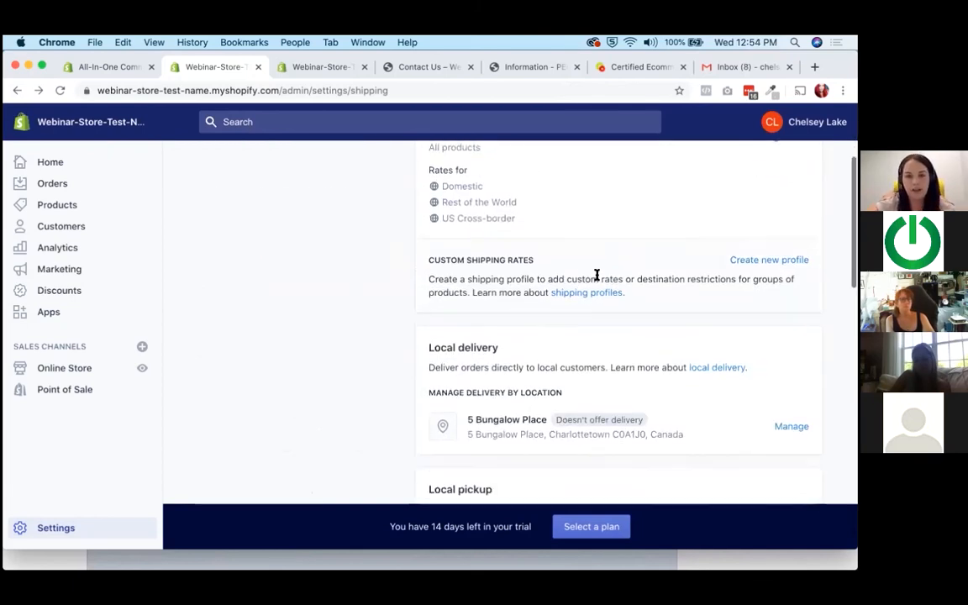
pyautogui.scroll(-3, 596, 279)
pyautogui.moveTo(465, 223); pyautogui.dragTo(648, 223)
pyautogui.click(695, 225)
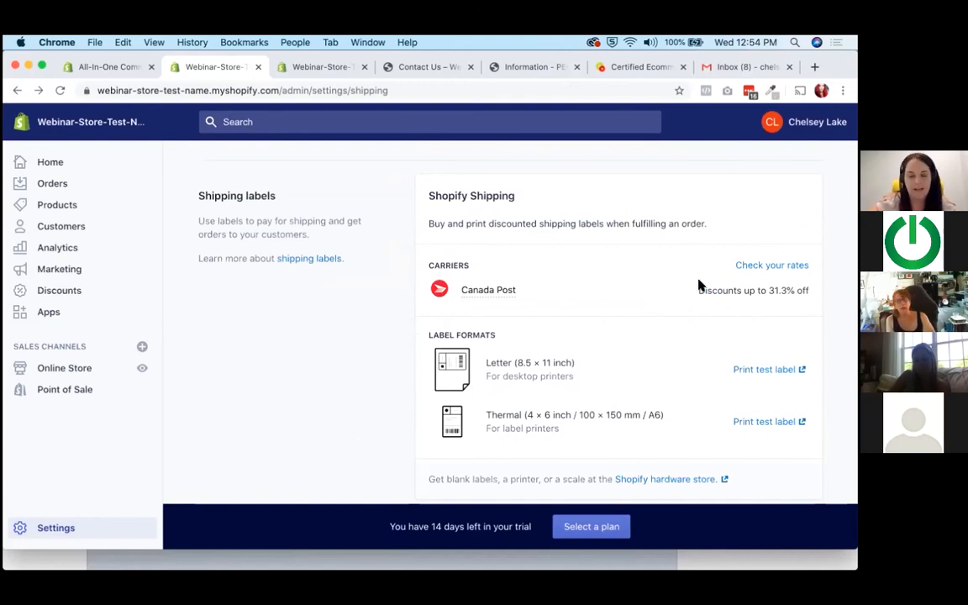
pyautogui.scroll(-2, 697, 284)
pyautogui.scroll(1, 698, 284)
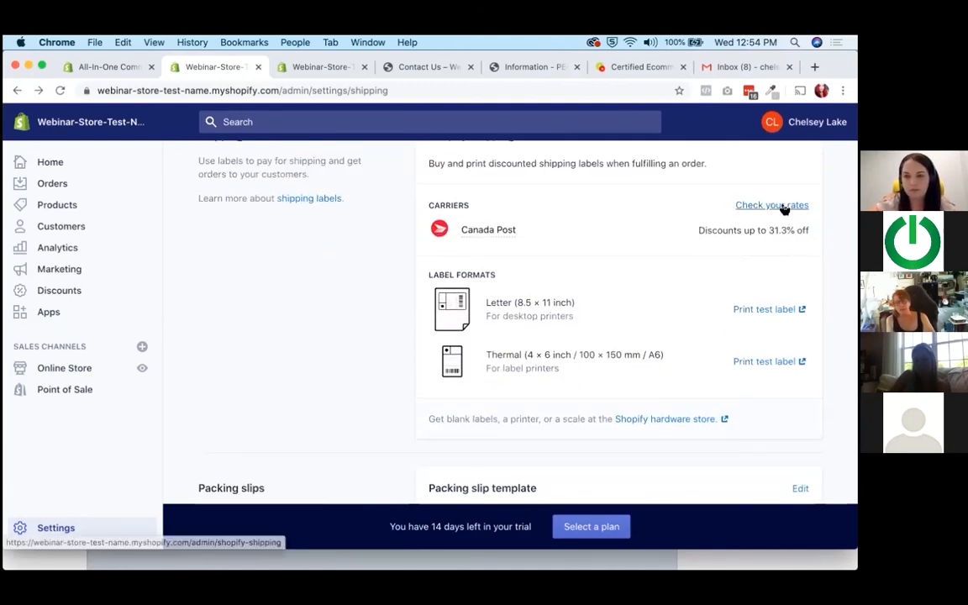
pyautogui.scroll(10, 674, 391)
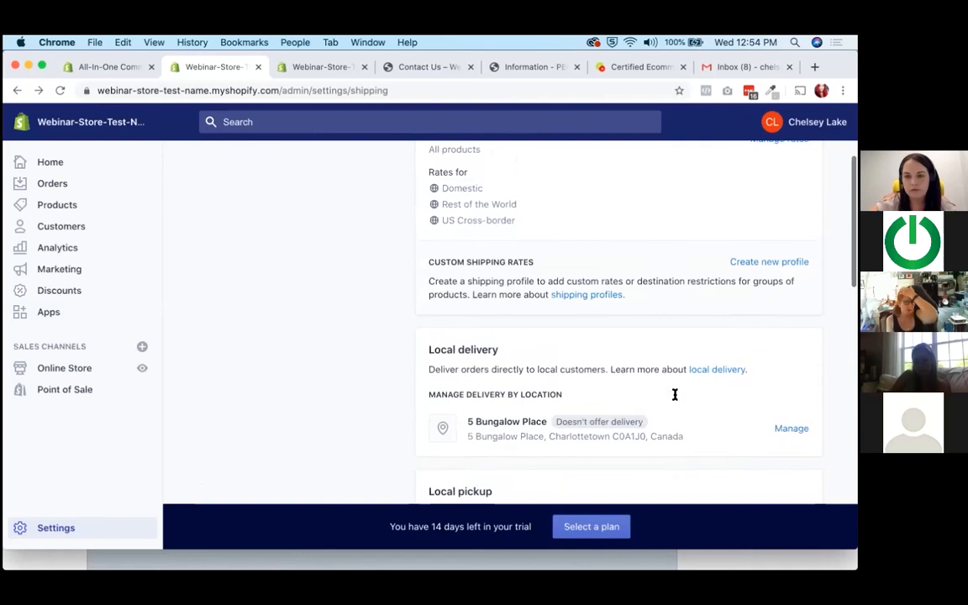
pyautogui.scroll(-3, 677, 397)
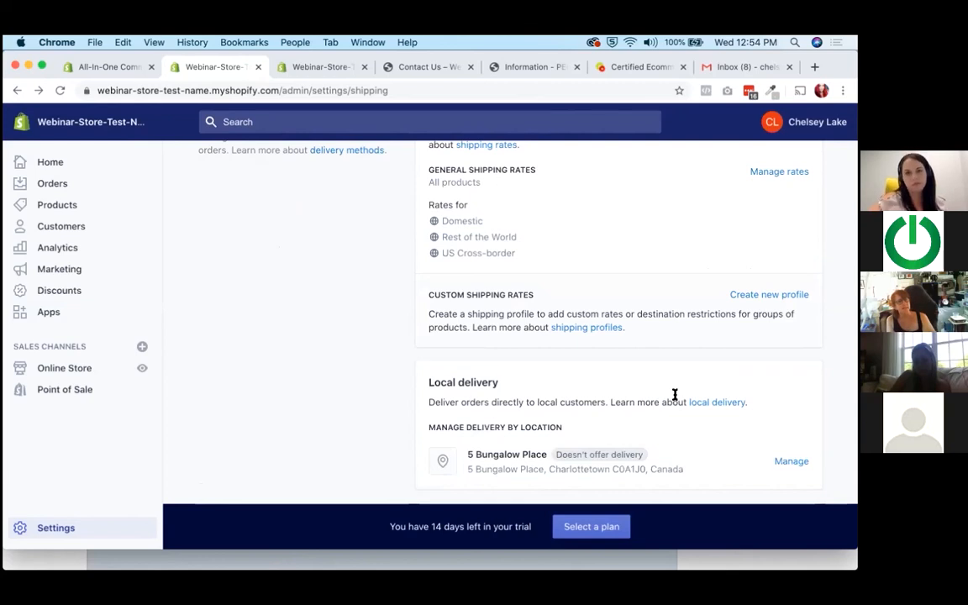
pyautogui.scroll(-4, 675, 394)
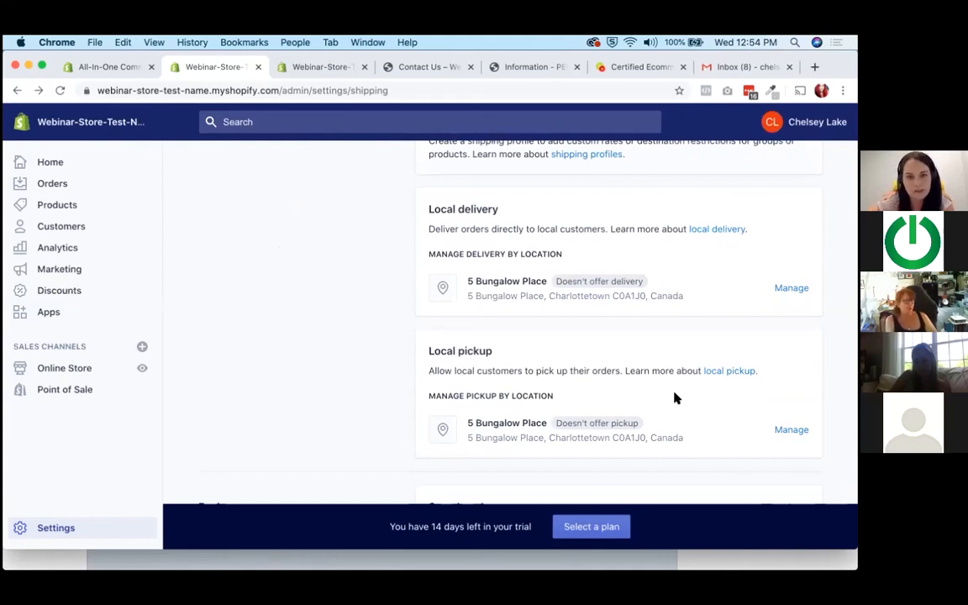
pyautogui.scroll(7, 675, 398)
pyautogui.scroll(-2, 675, 398)
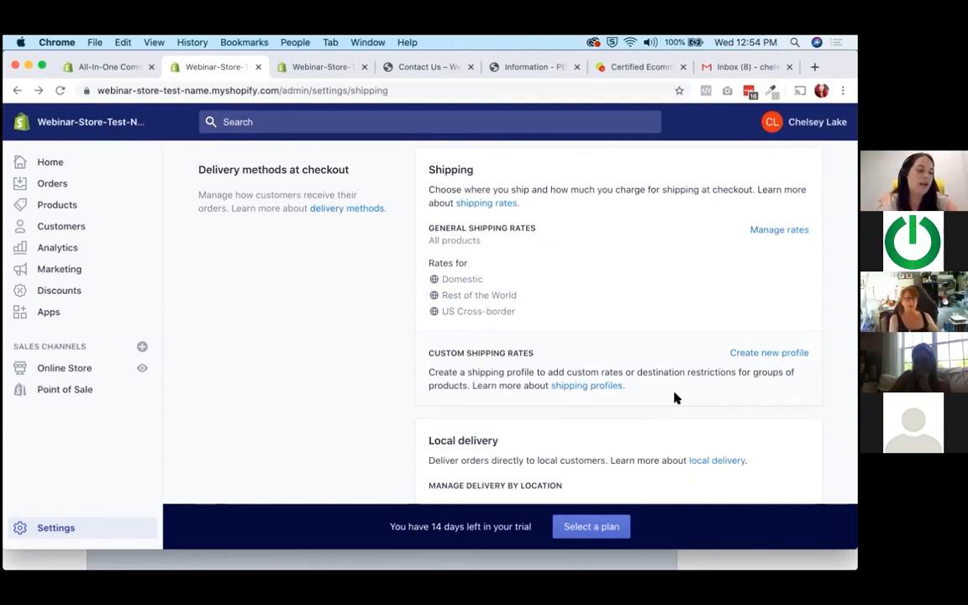
pyautogui.scroll(3, 367, 374)
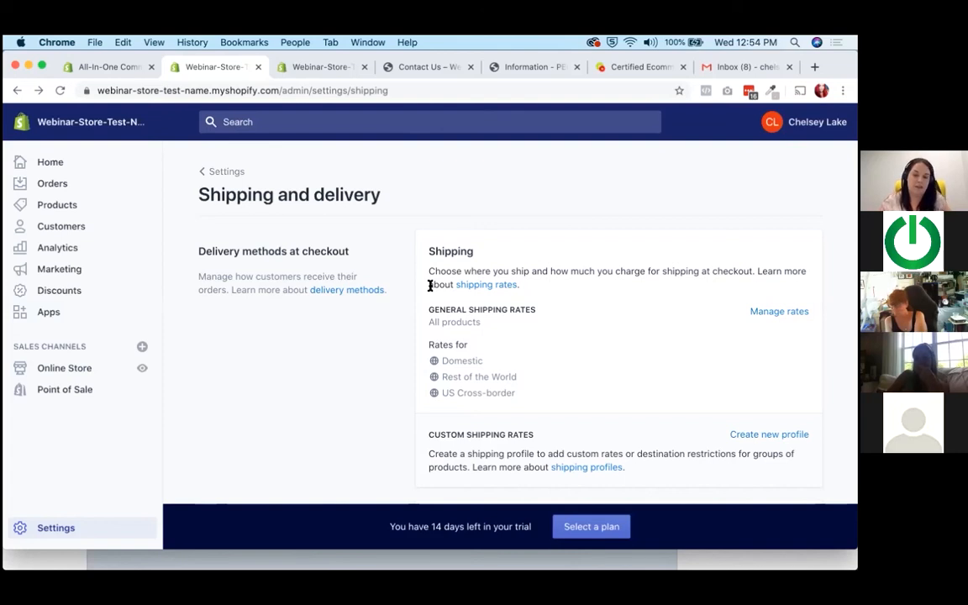
pyautogui.scroll(-1, 237, 358)
pyautogui.scroll(-3, 237, 358)
pyautogui.scroll(3, 237, 358)
pyautogui.scroll(-15, 237, 358)
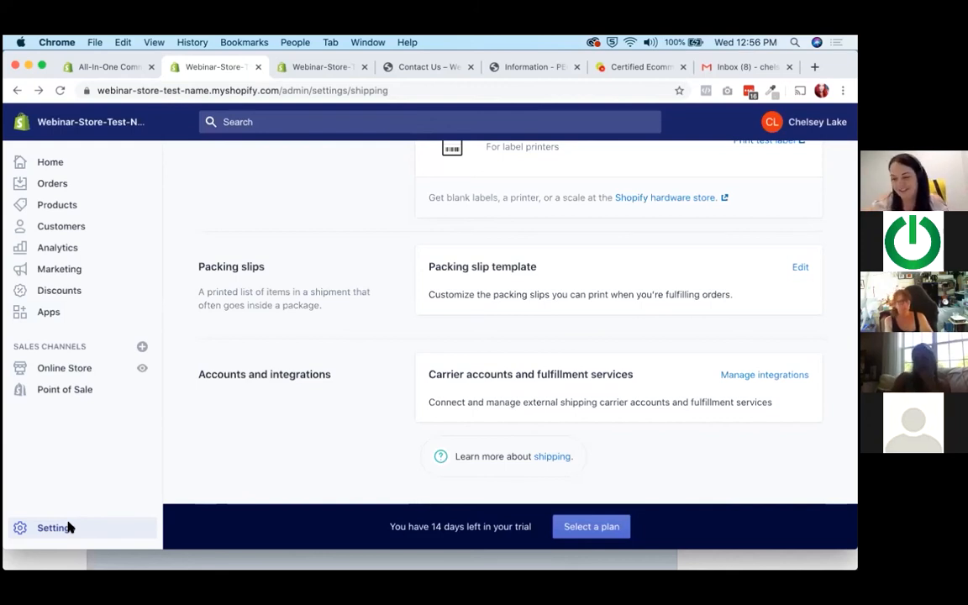
# Switch to the PEI Seafood Box checkout, examine the Half Lobster Lovers price, and continue to the shipping step to check the FedEx Priority Overnight rate.
pyautogui.click(508, 66)
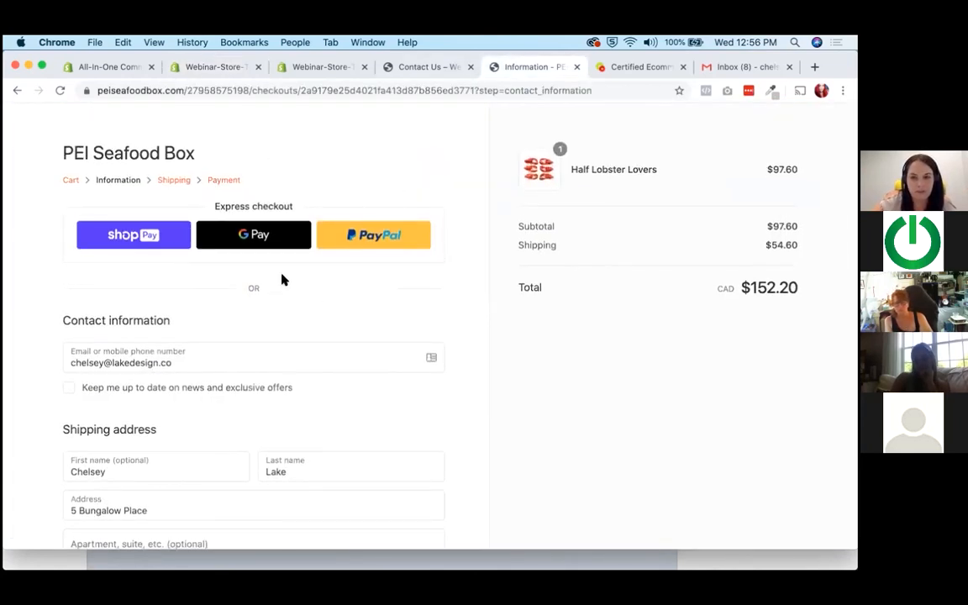
pyautogui.moveTo(659, 170); pyautogui.dragTo(569, 169)
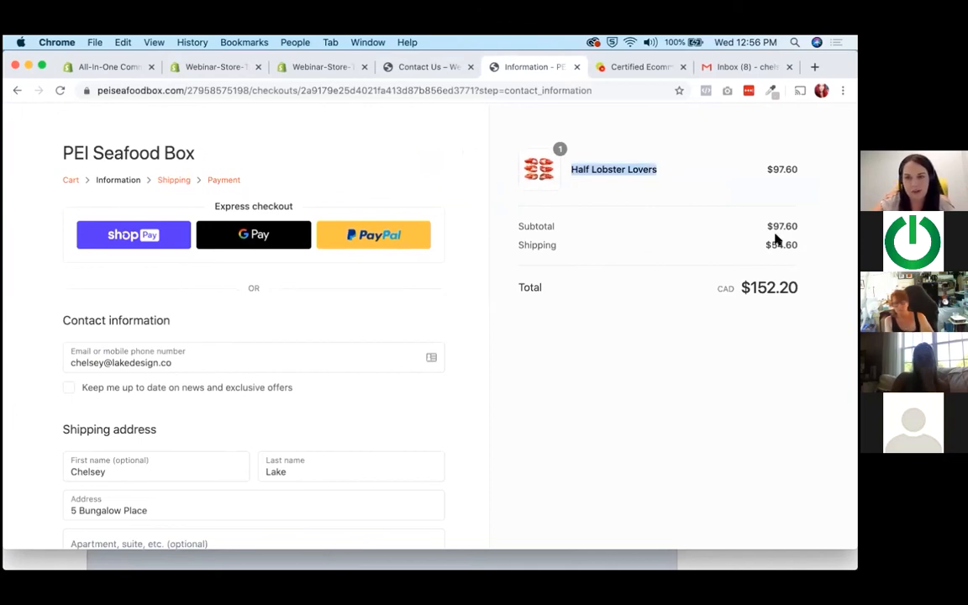
pyautogui.doubleClick(782, 170)
pyautogui.doubleClick(773, 226)
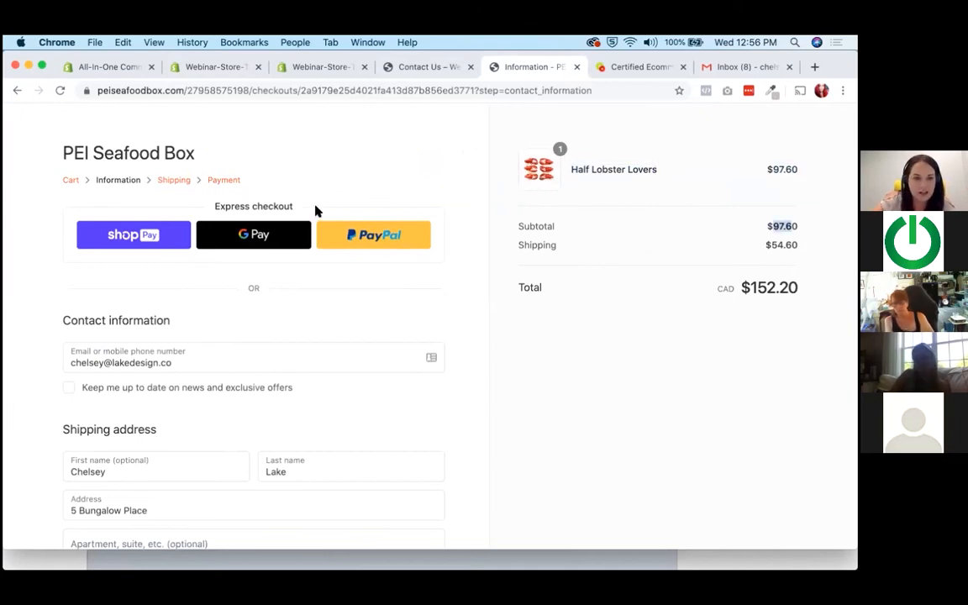
pyautogui.scroll(-5, 244, 407)
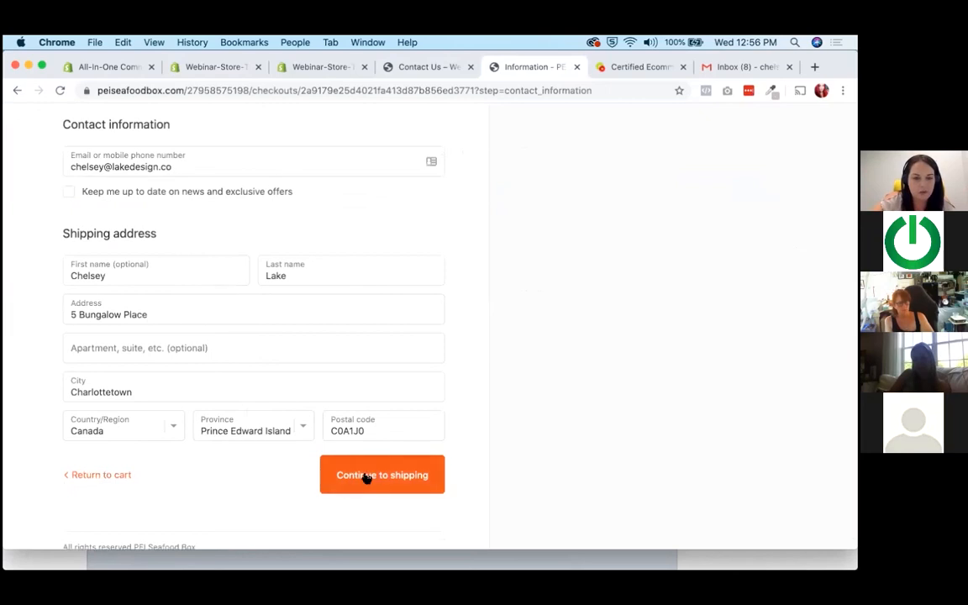
pyautogui.click(395, 482)
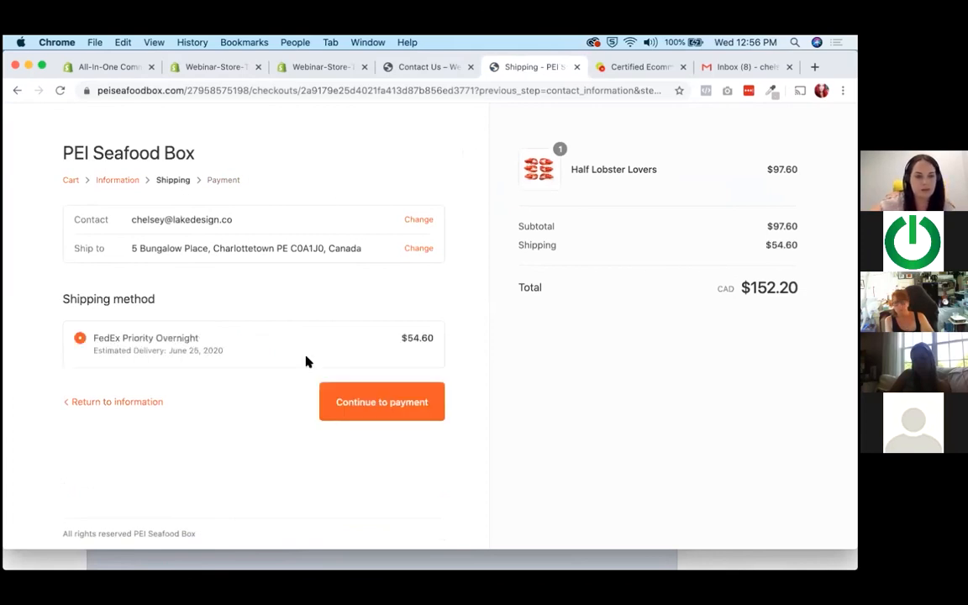
pyautogui.moveTo(406, 343); pyautogui.dragTo(438, 339)
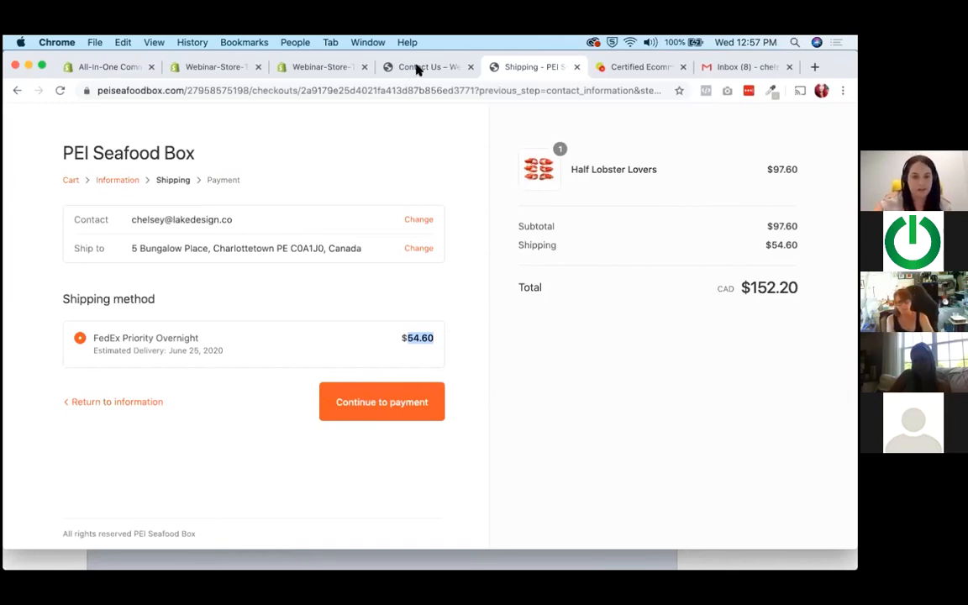
# Open the test store's settings, load the Taxes and Legal pages in separate browser tabs, and return to the settings overview.
pyautogui.click(313, 69)
pyautogui.scroll(-1, 39, 538)
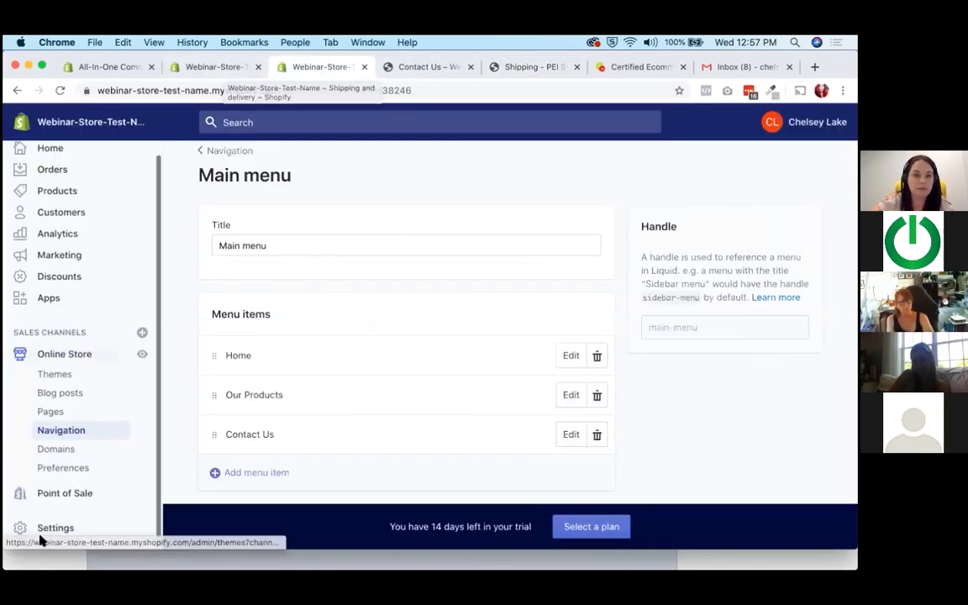
pyautogui.click(45, 528)
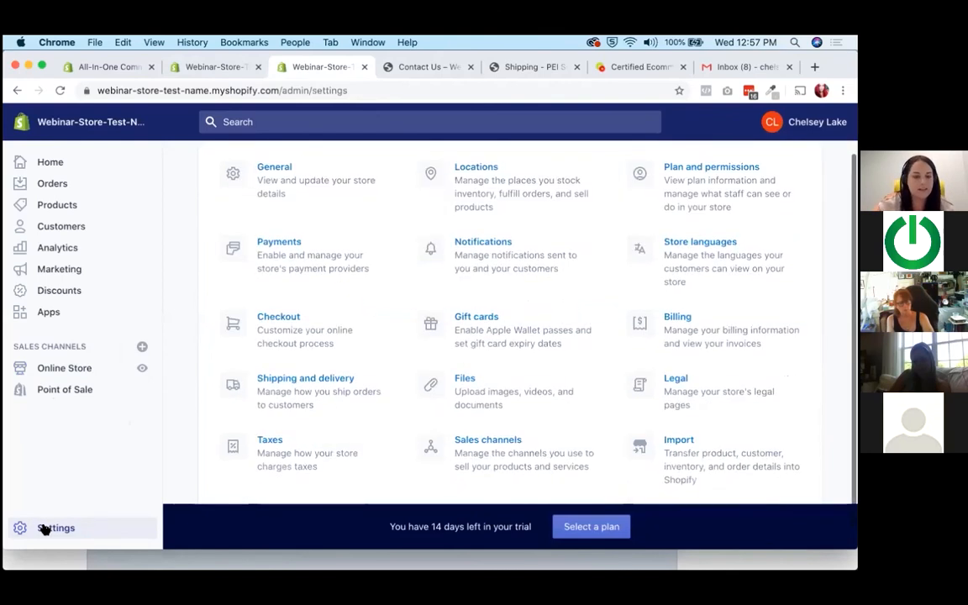
pyautogui.rightClick(269, 458)
pyautogui.click(290, 377)
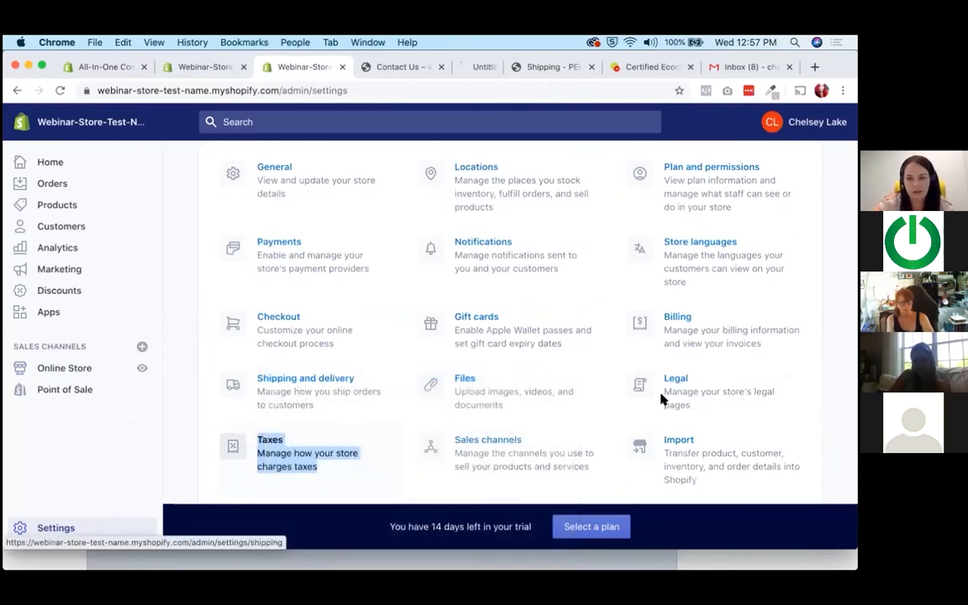
pyautogui.rightClick(681, 400)
pyautogui.click(685, 404)
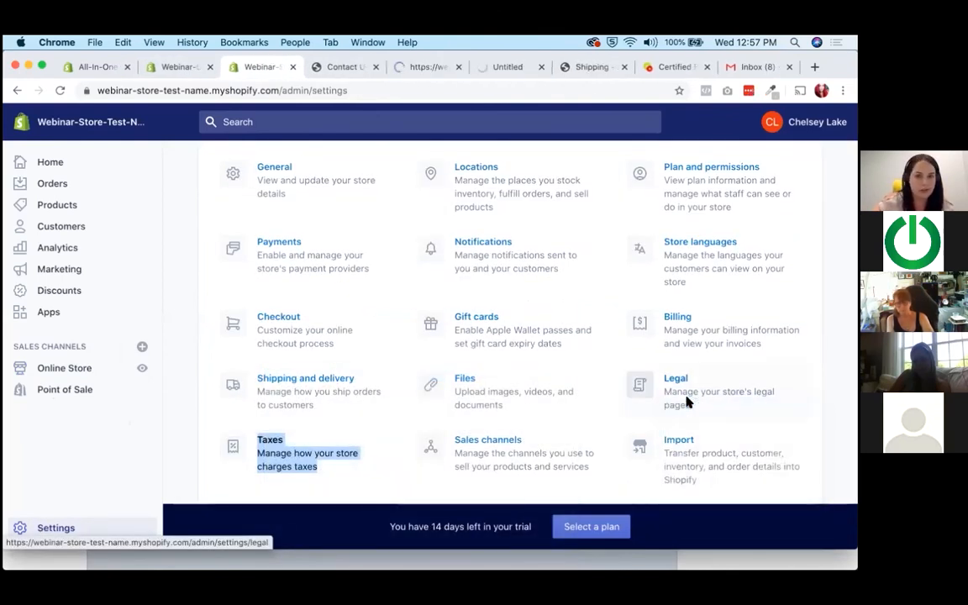
pyautogui.click(494, 66)
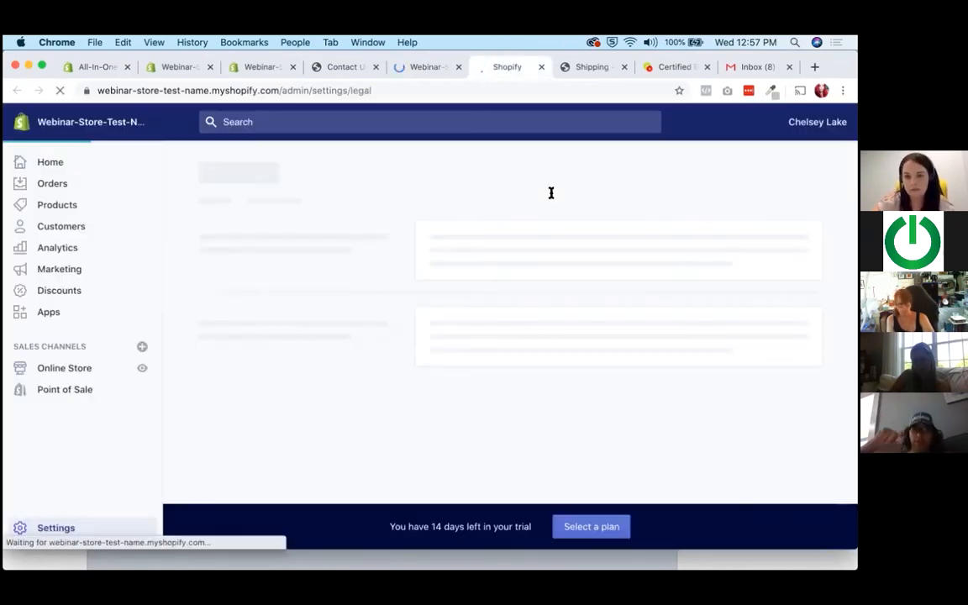
pyautogui.click(340, 68)
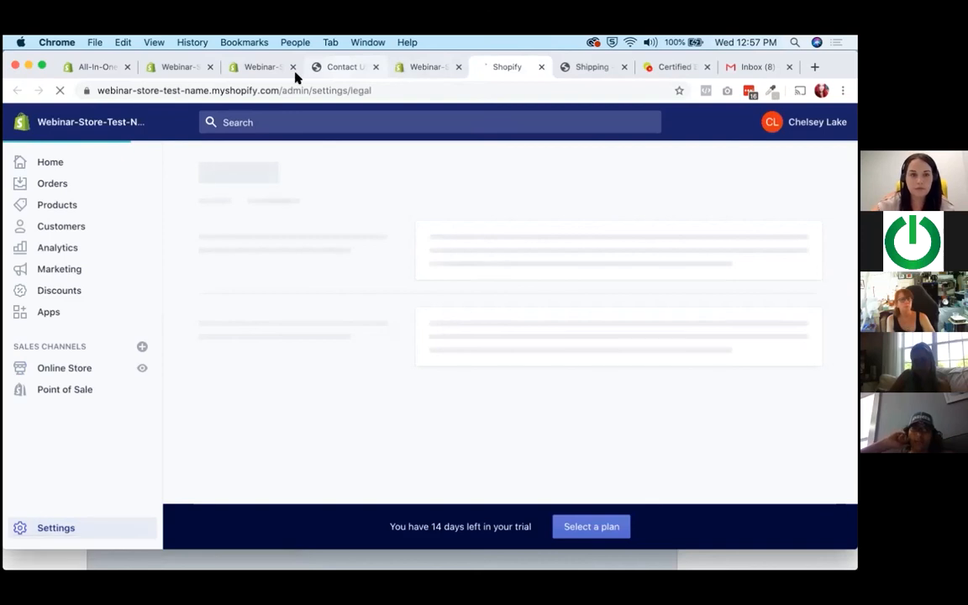
pyautogui.click(262, 67)
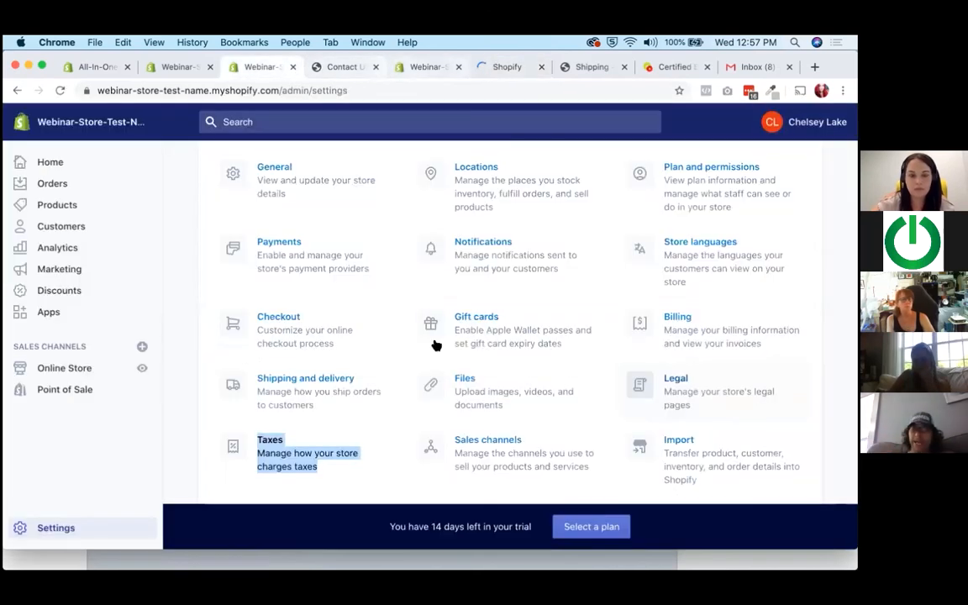
# Open Shipping and delivery in a separate browser tab and bring up the local pickup management for the store location.
pyautogui.rightClick(296, 393)
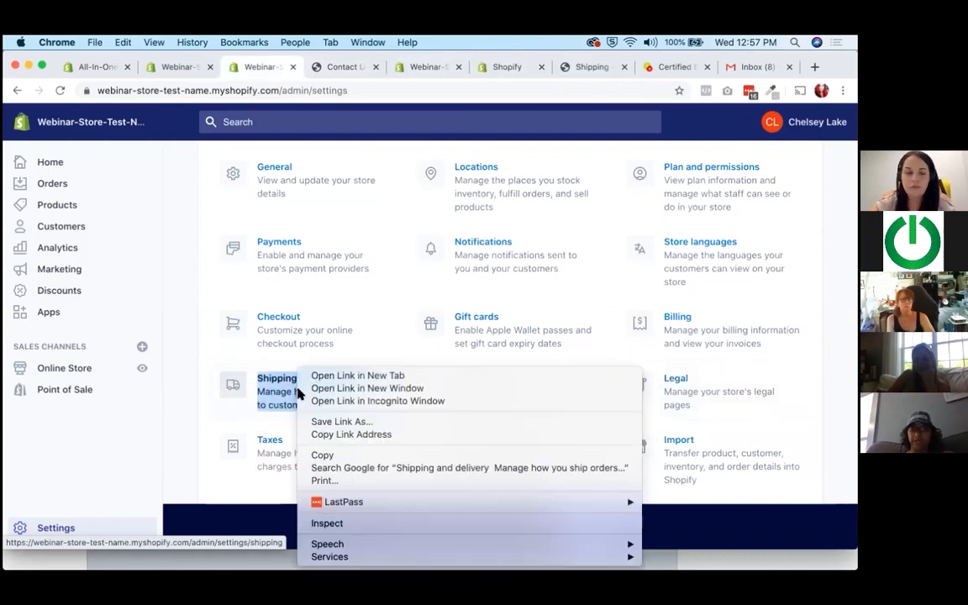
pyautogui.click(353, 379)
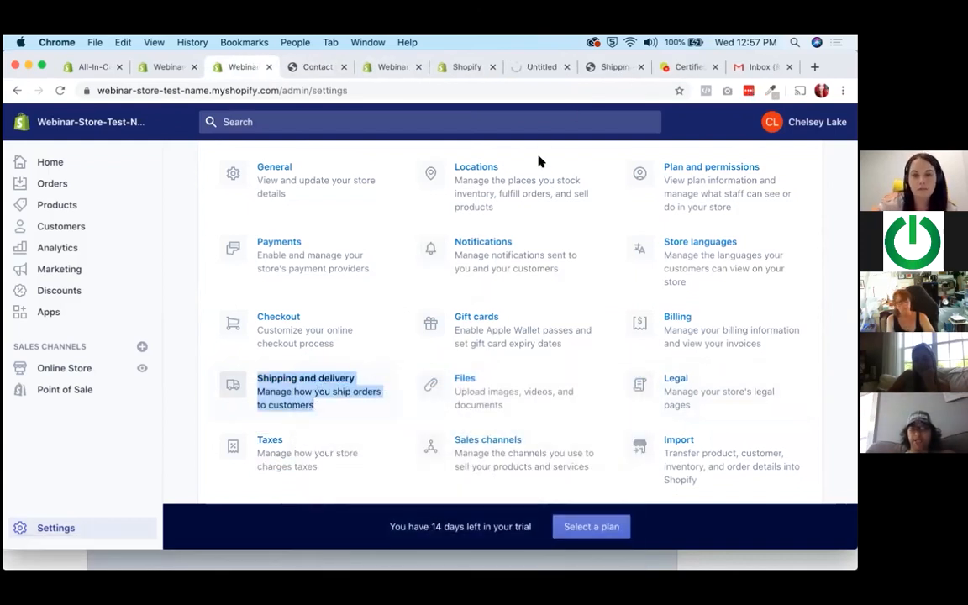
pyautogui.click(547, 66)
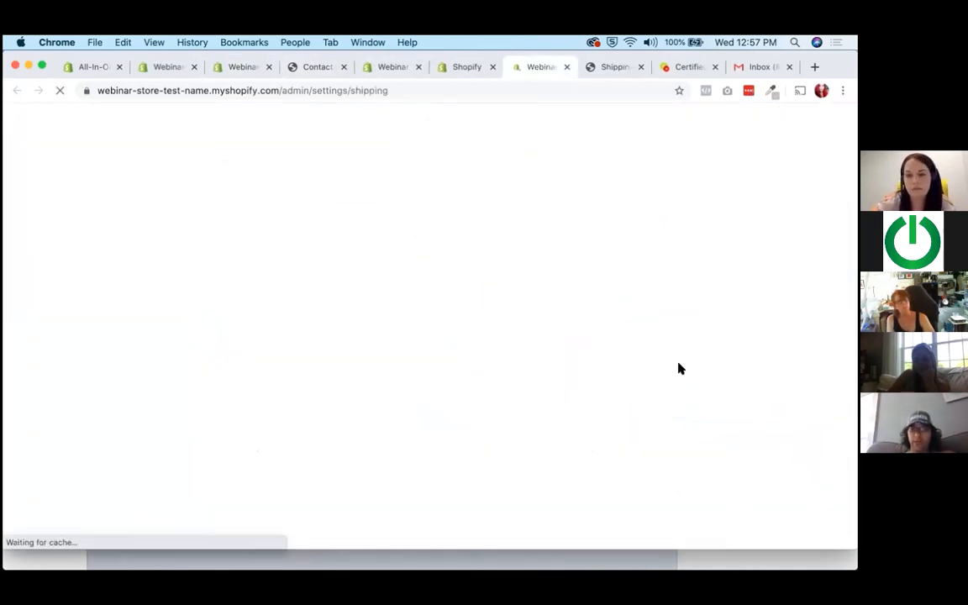
pyautogui.scroll(-5, 679, 363)
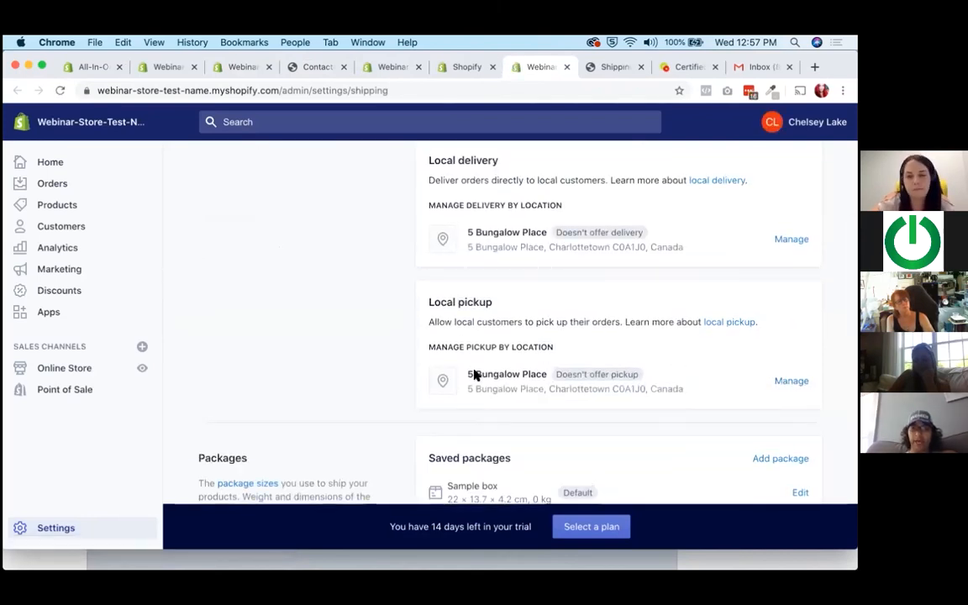
pyautogui.click(792, 382)
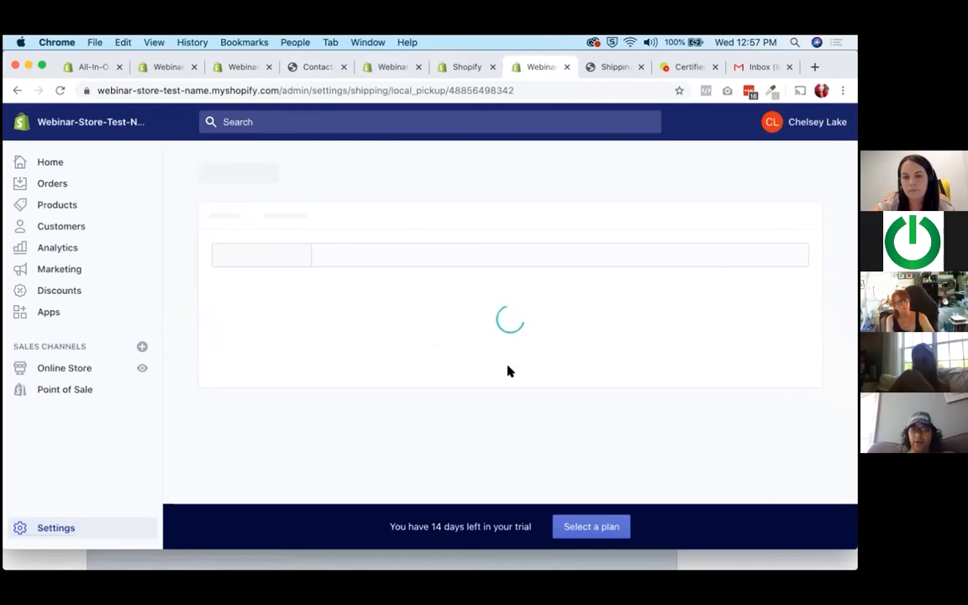
# Mark the store location as offering local pickup and review its address, expected pickup time, checkout preview and pickup instructions.
pyautogui.click(357, 312)
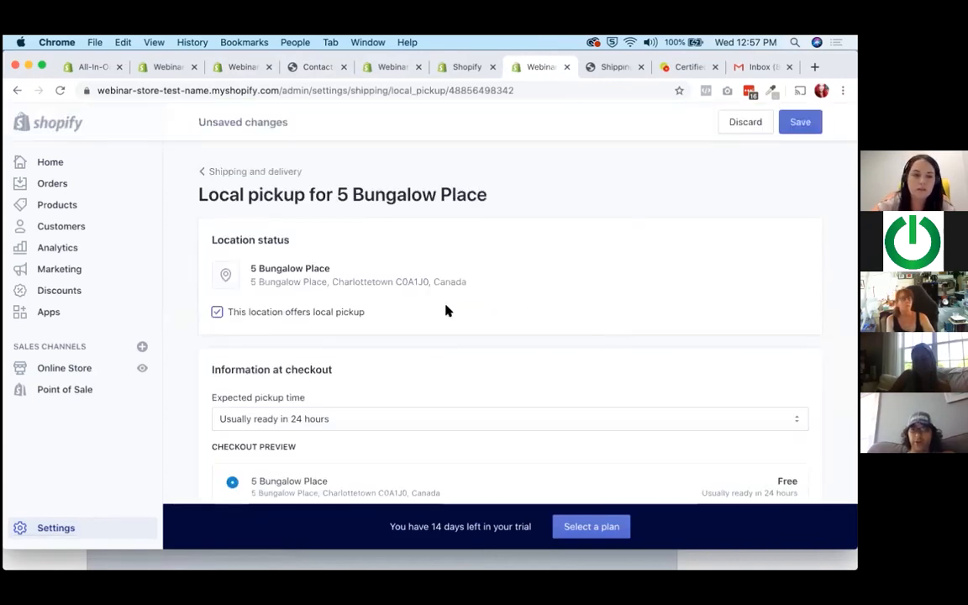
pyautogui.scroll(-4, 446, 312)
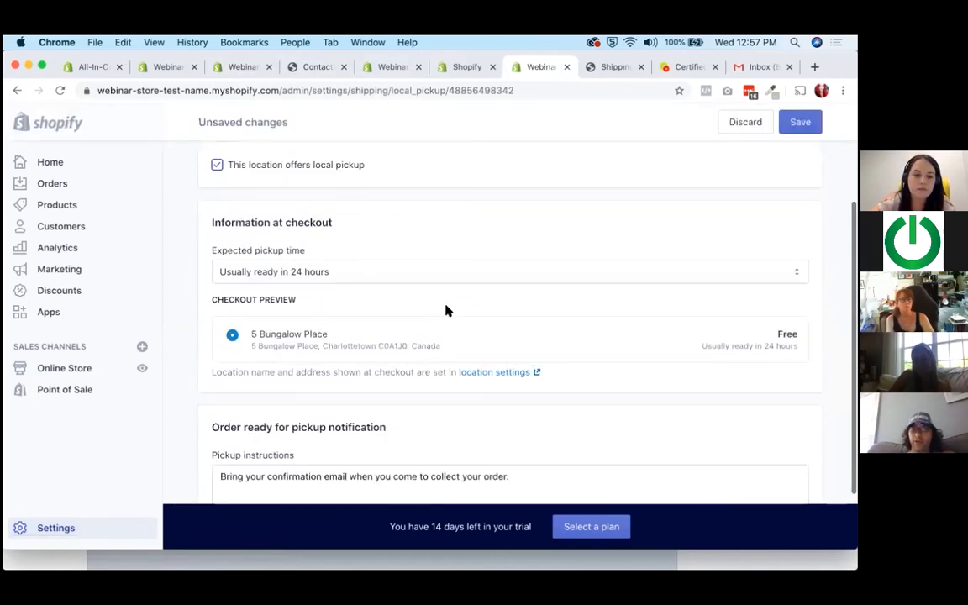
pyautogui.scroll(-2, 446, 311)
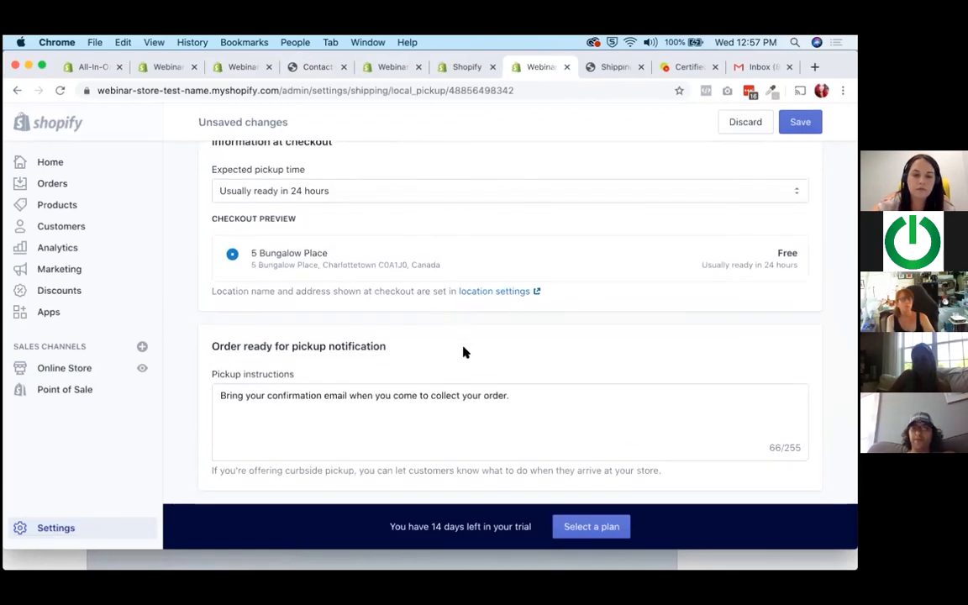
pyautogui.scroll(6, 463, 352)
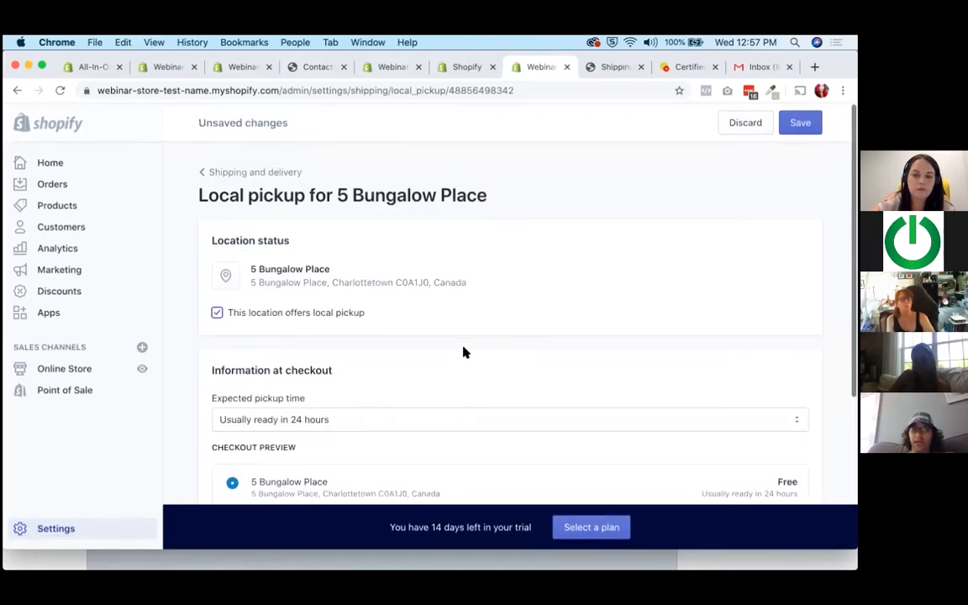
pyautogui.scroll(-5, 463, 352)
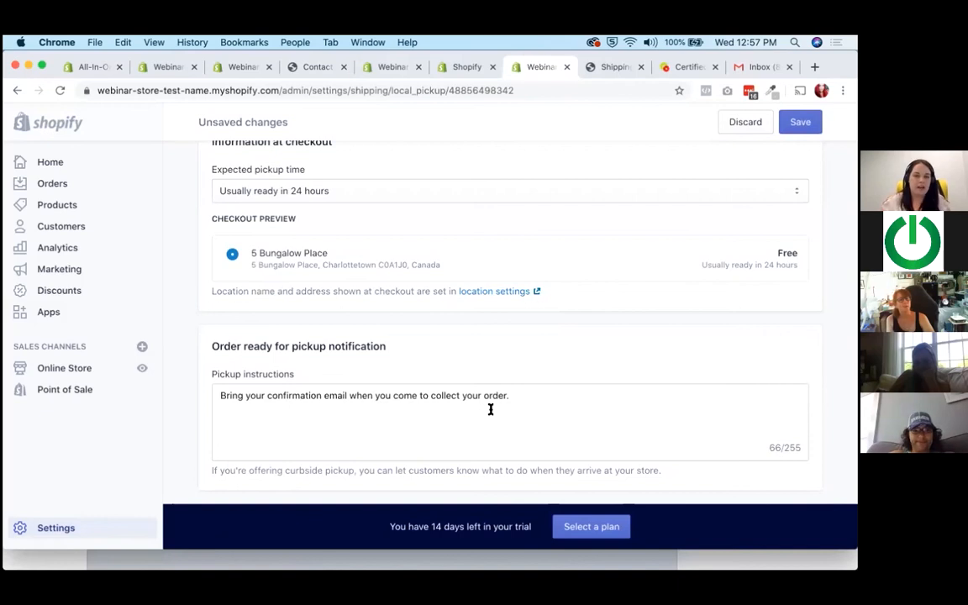
pyautogui.scroll(5, 491, 409)
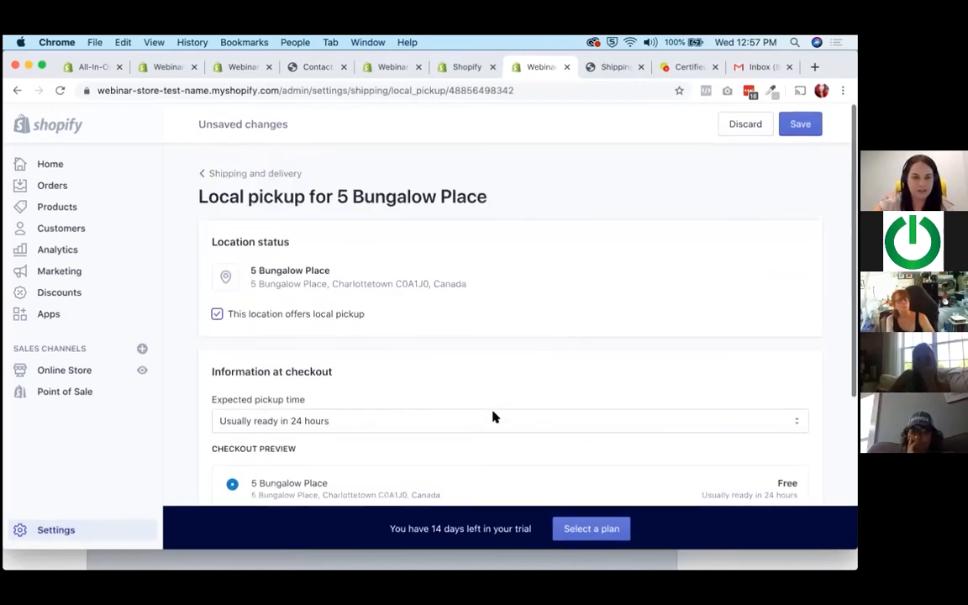
pyautogui.moveTo(253, 264); pyautogui.dragTo(469, 281)
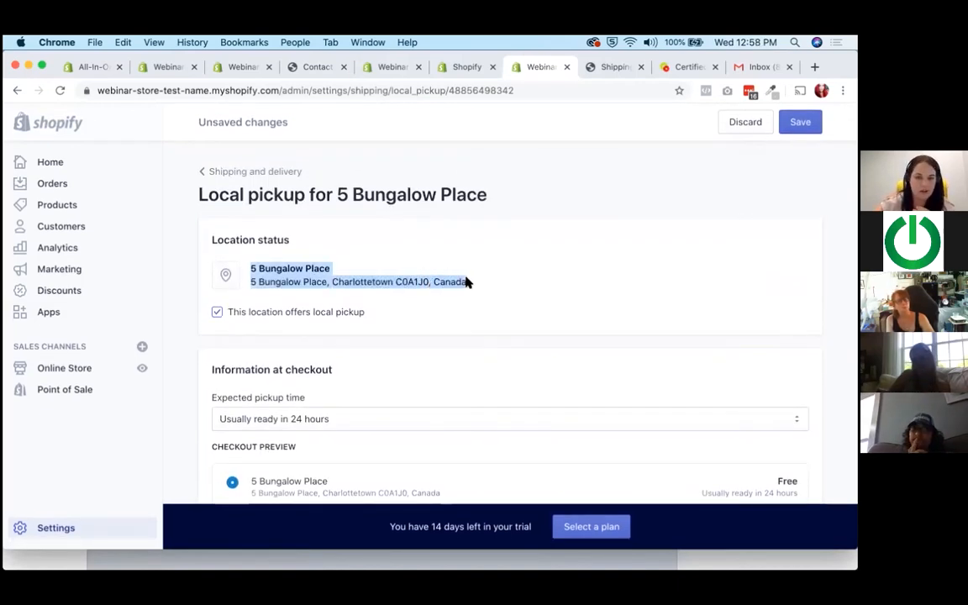
pyautogui.click(469, 280)
# Go through the local pickup page again, from the location status and checkout information to the pickup notification instructions.
pyautogui.scroll(-1, 386, 305)
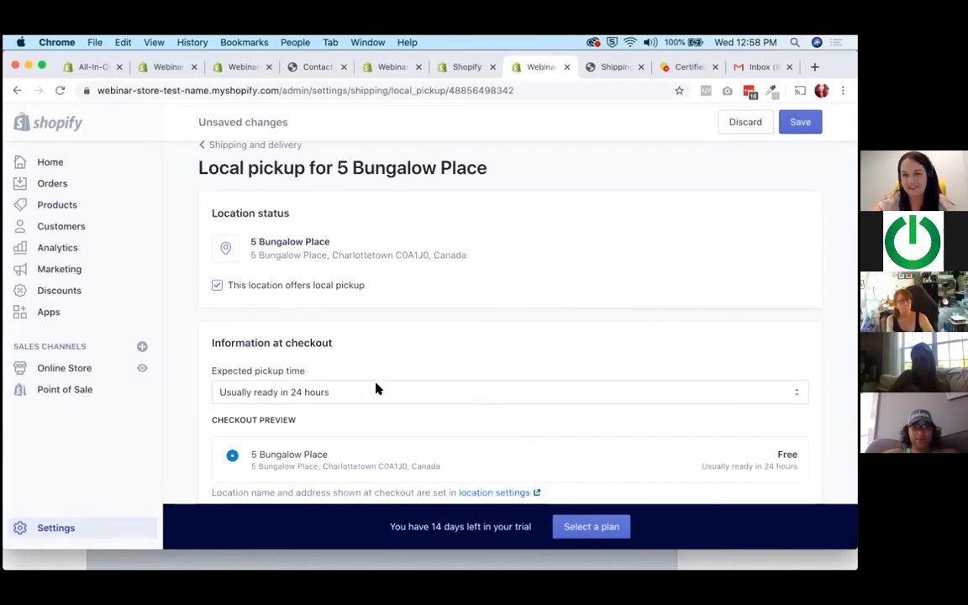
pyautogui.scroll(-1, 409, 296)
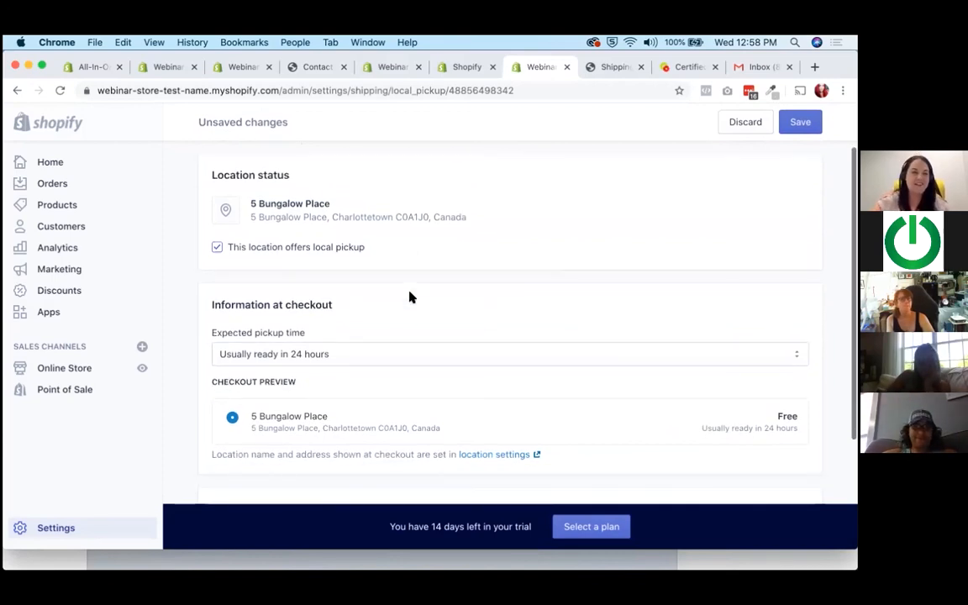
pyautogui.scroll(-4, 410, 297)
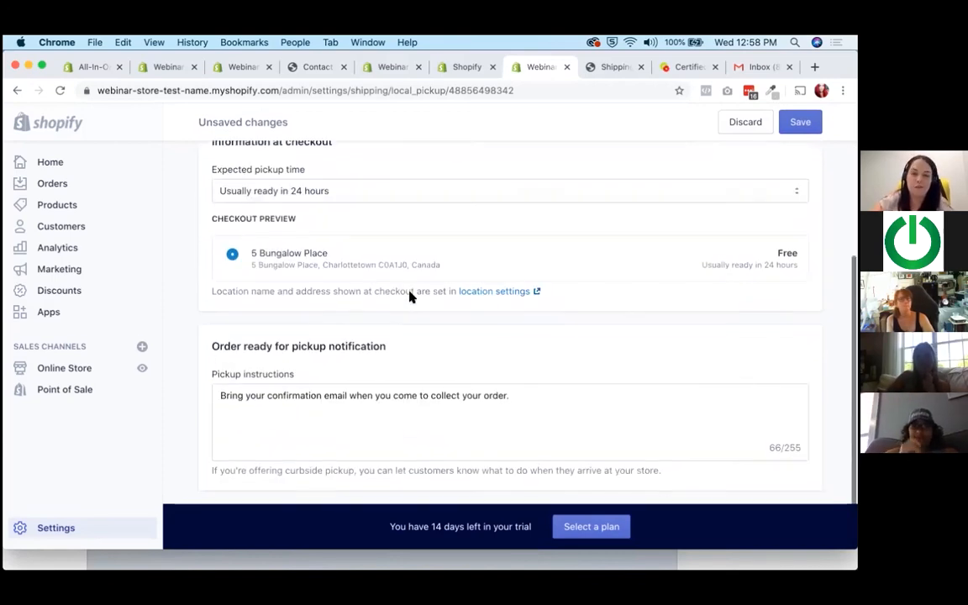
pyautogui.click(393, 428)
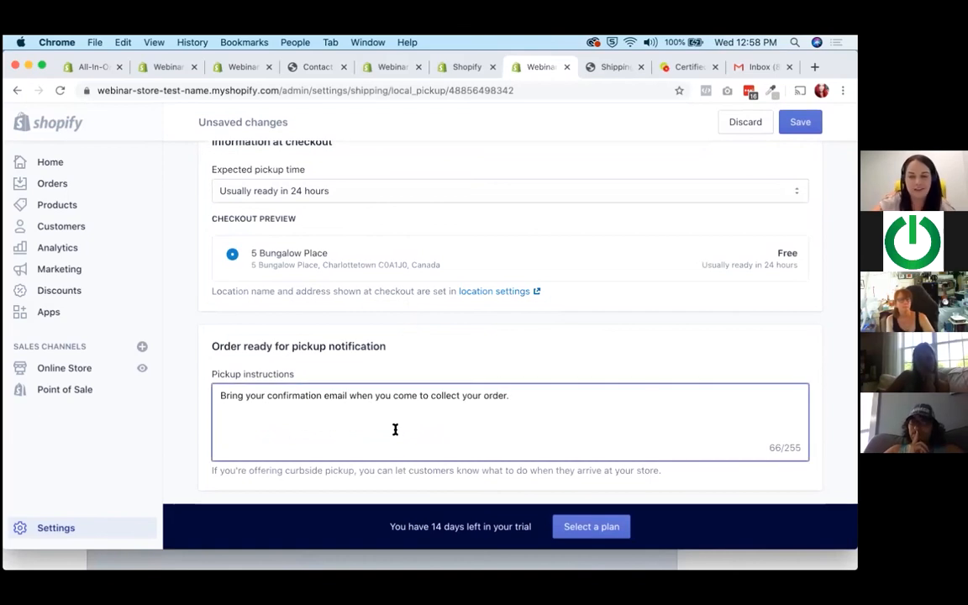
pyautogui.scroll(6, 395, 429)
pyautogui.scroll(-2, 395, 433)
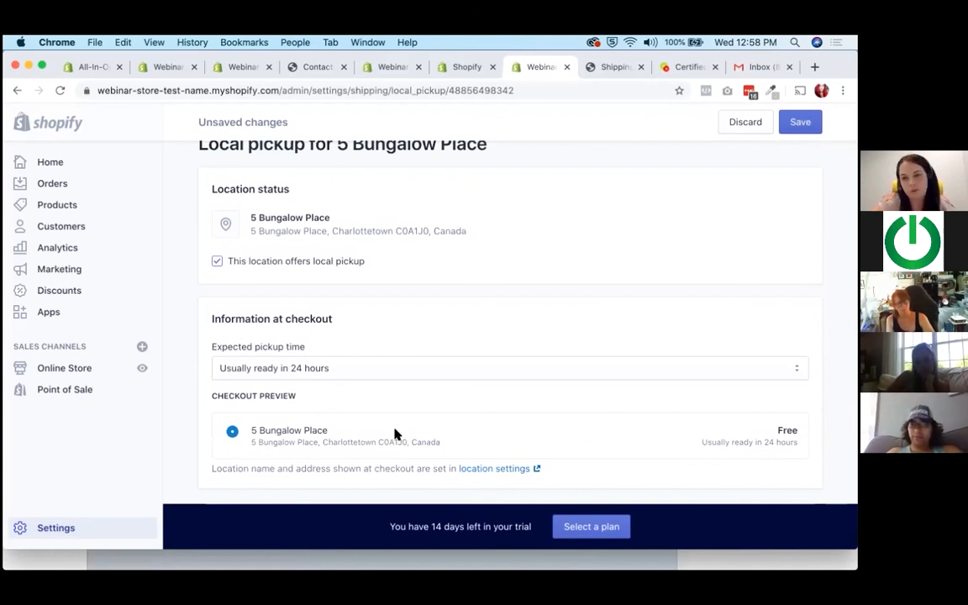
pyautogui.scroll(3, 395, 434)
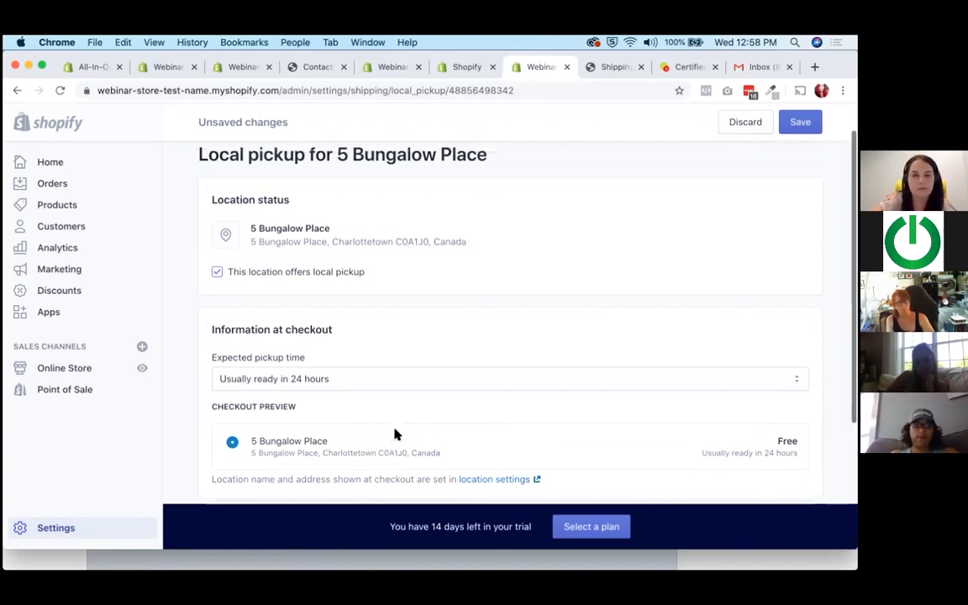
pyautogui.scroll(-3, 394, 434)
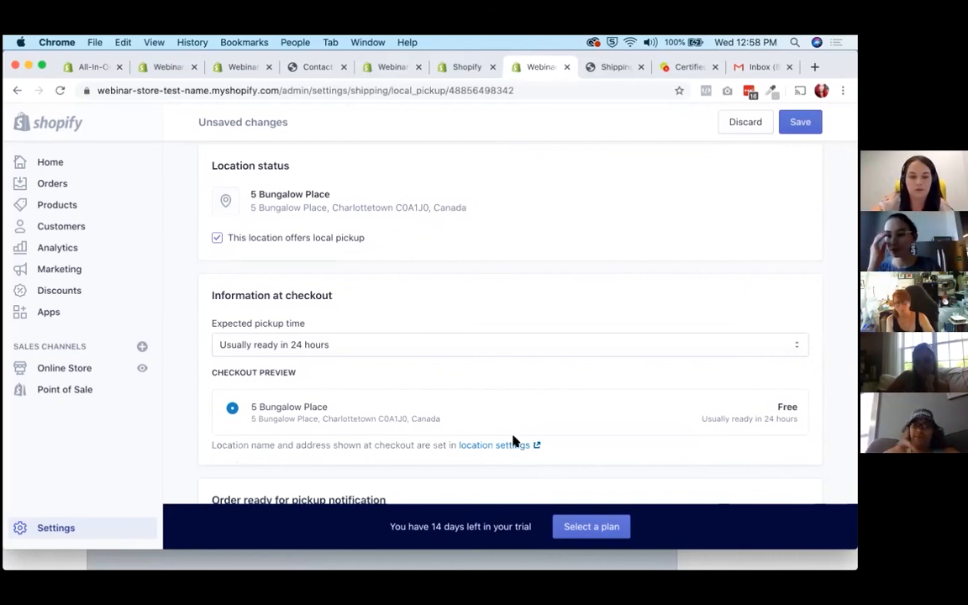
pyautogui.scroll(2, 509, 451)
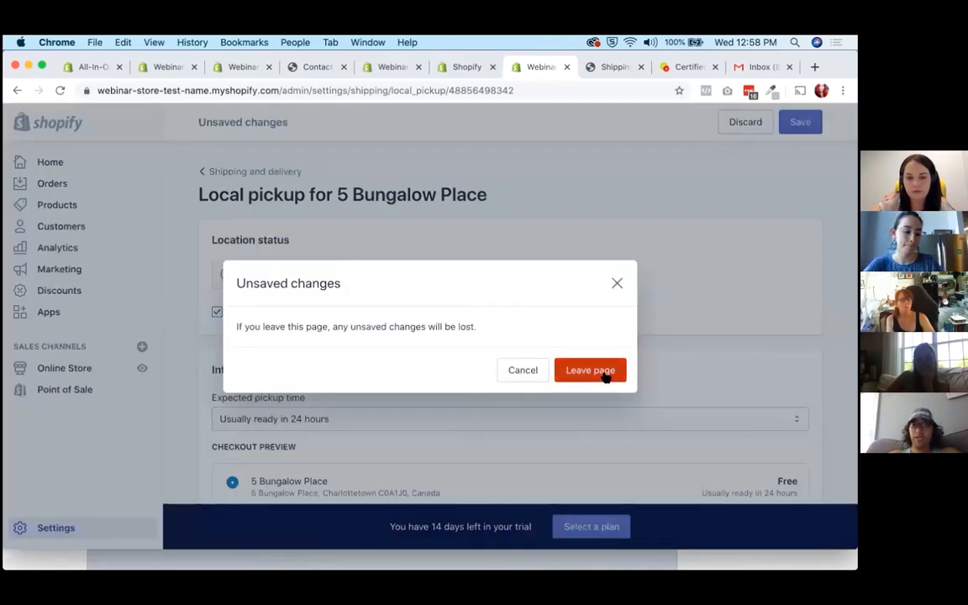
# Leave the local pickup page without saving and open the Shipping and delivery settings again.
pyautogui.click(603, 373)
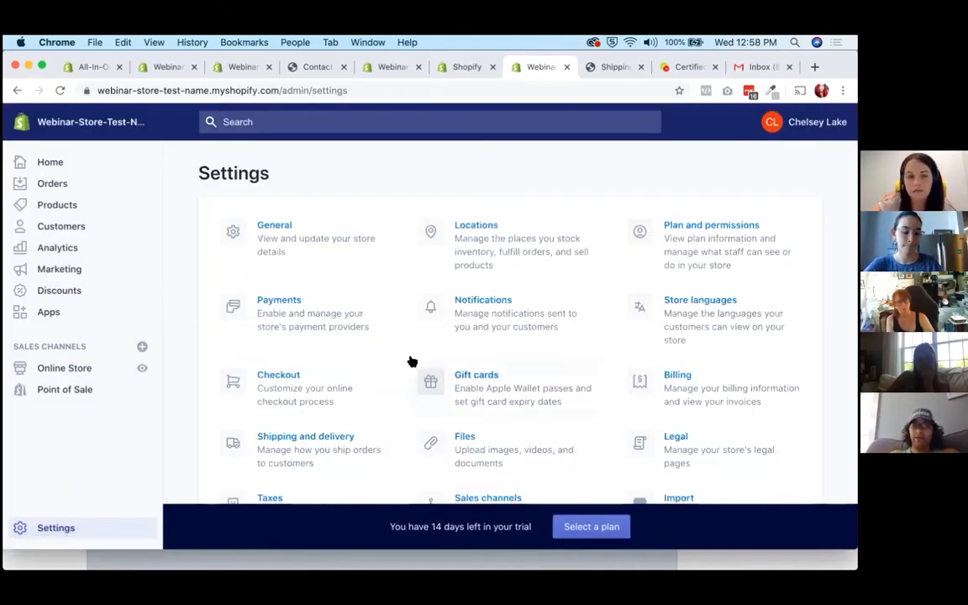
pyautogui.scroll(-1, 294, 358)
pyautogui.scroll(-2, 294, 357)
pyautogui.click(640, 367)
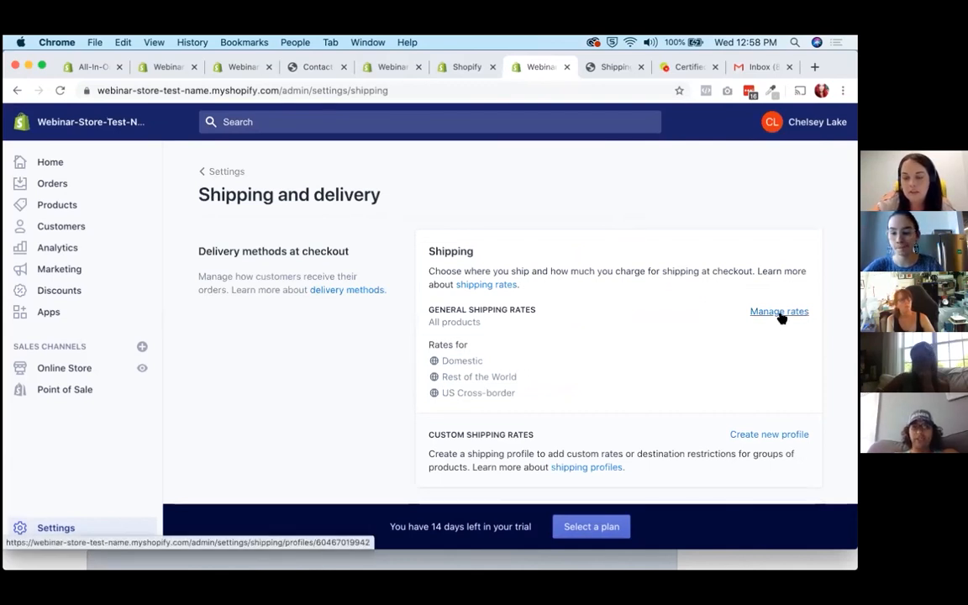
# Open the general shipping rates, review the products, shipping origin and Canadian rates, and show the Domestic zone's edit and delete options.
pyautogui.click(779, 312)
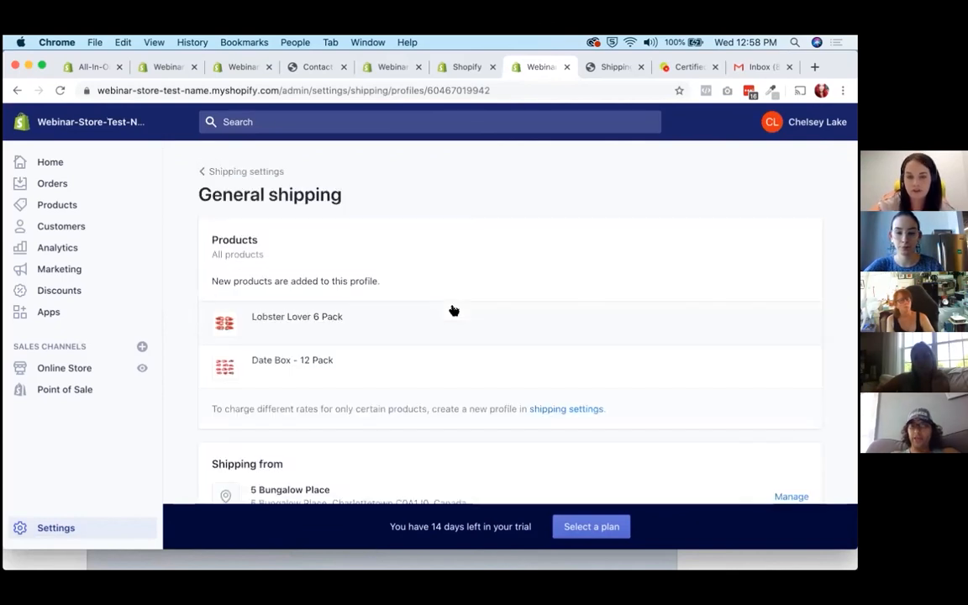
pyautogui.scroll(-5, 454, 311)
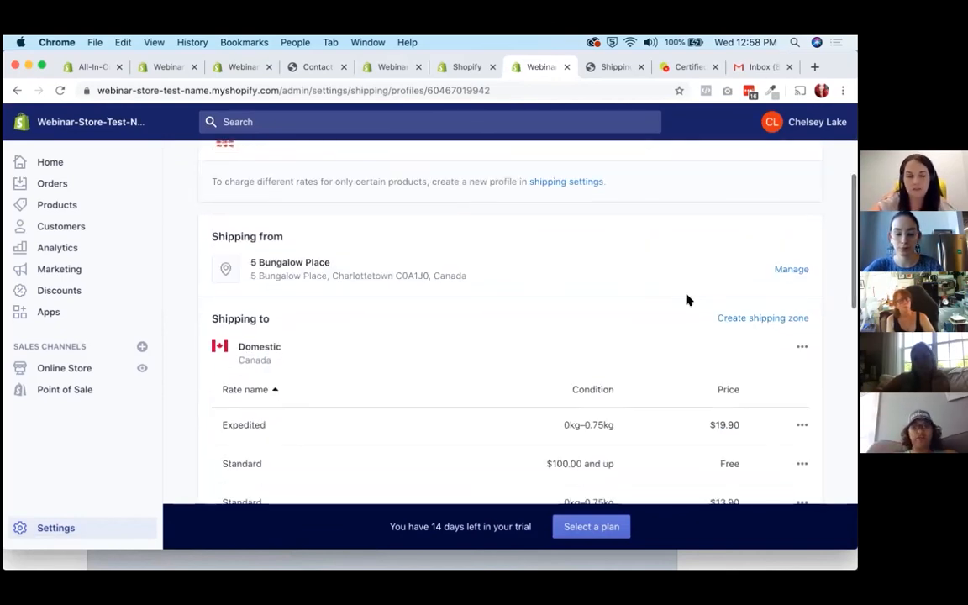
pyautogui.scroll(-2, 687, 299)
pyautogui.click(800, 277)
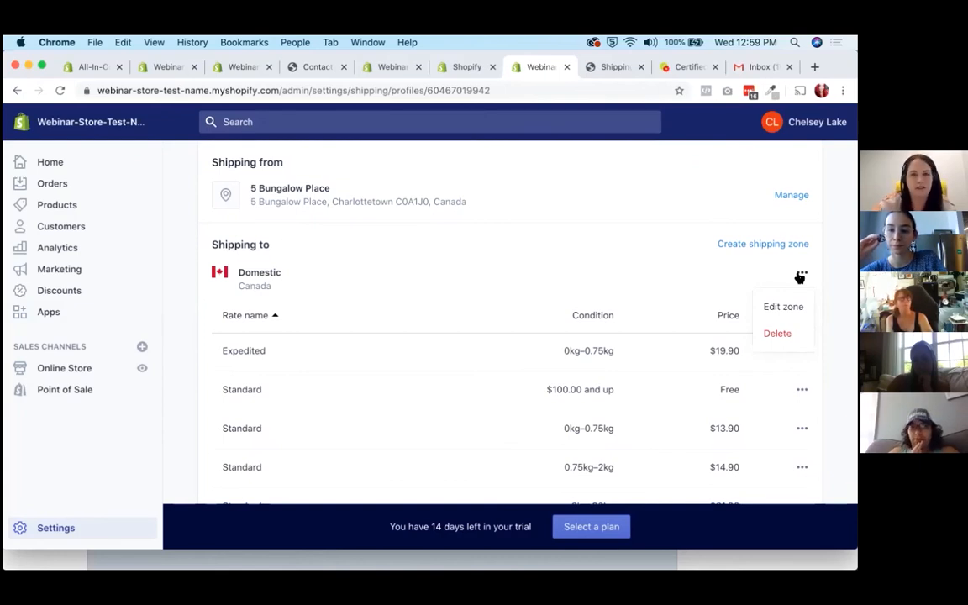
# Switch to the storefront preview, go to its home page and highlight the "Free Shipping Canada" announcement text.
pyautogui.click(401, 68)
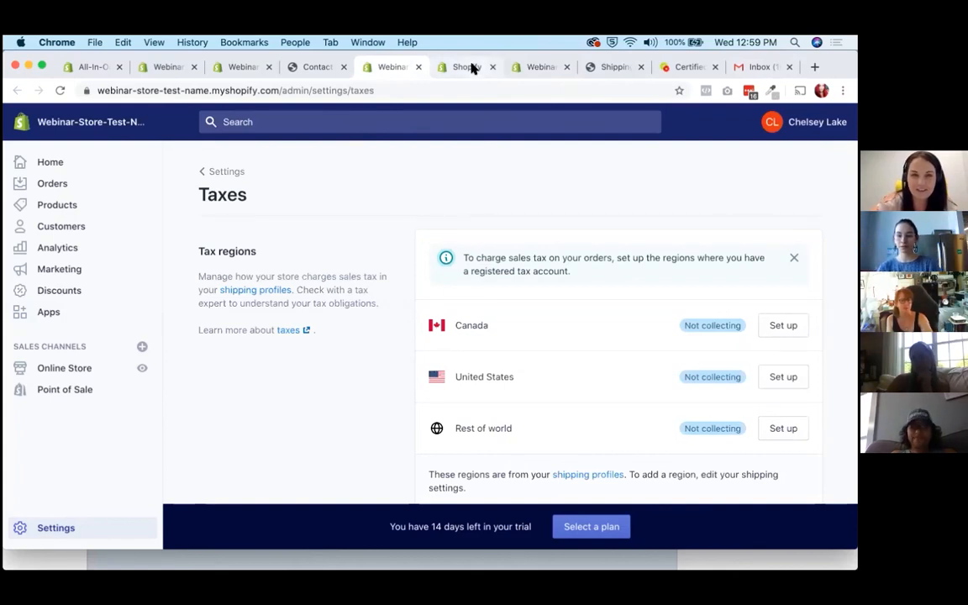
pyautogui.click(314, 67)
pyautogui.scroll(1, 301, 182)
pyautogui.click(382, 125)
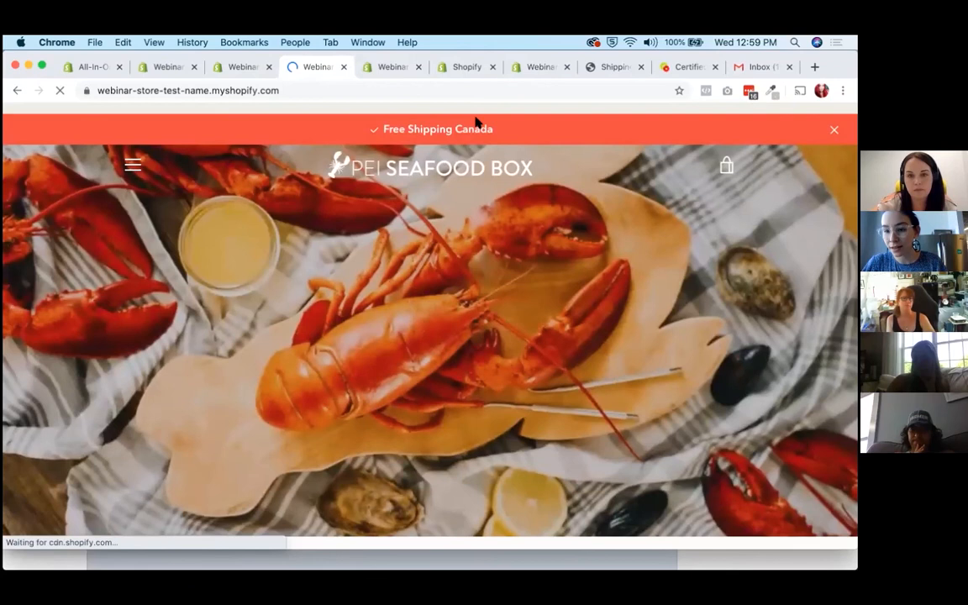
pyautogui.moveTo(494, 119); pyautogui.dragTo(379, 119)
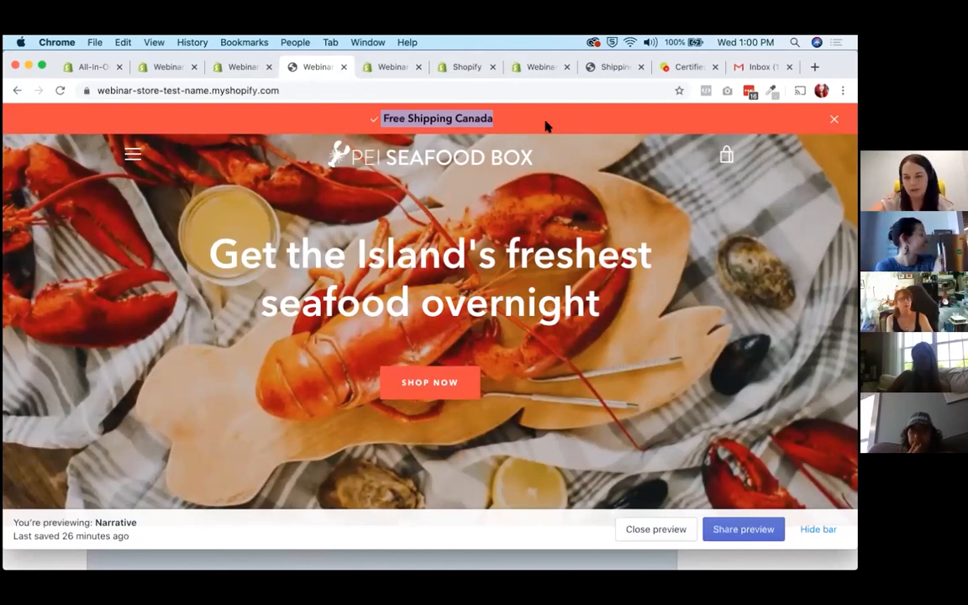
# Switch to the browser tab with the Legal settings, go back to the Settings overview and open Legal from there.
pyautogui.click(452, 69)
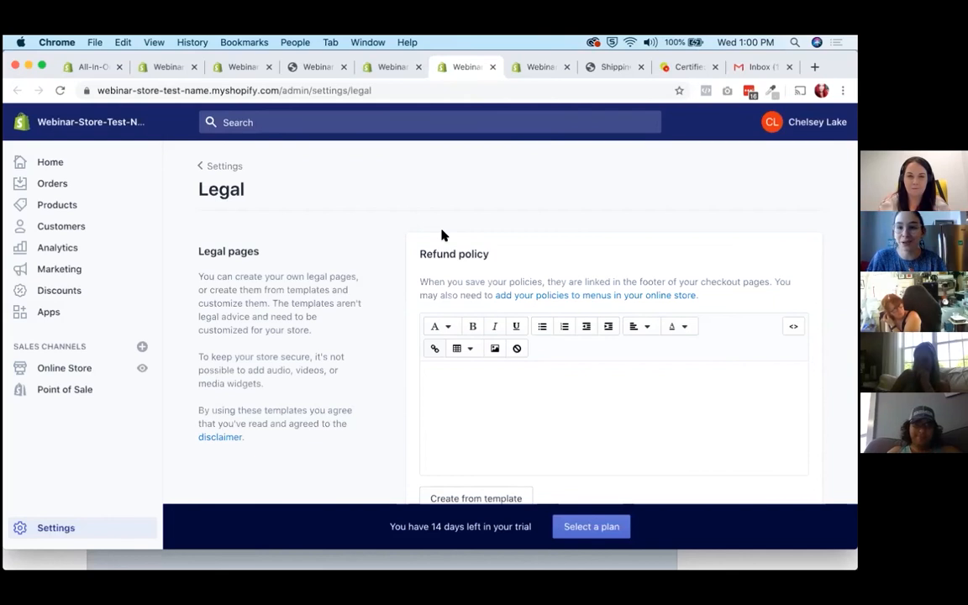
pyautogui.click(82, 530)
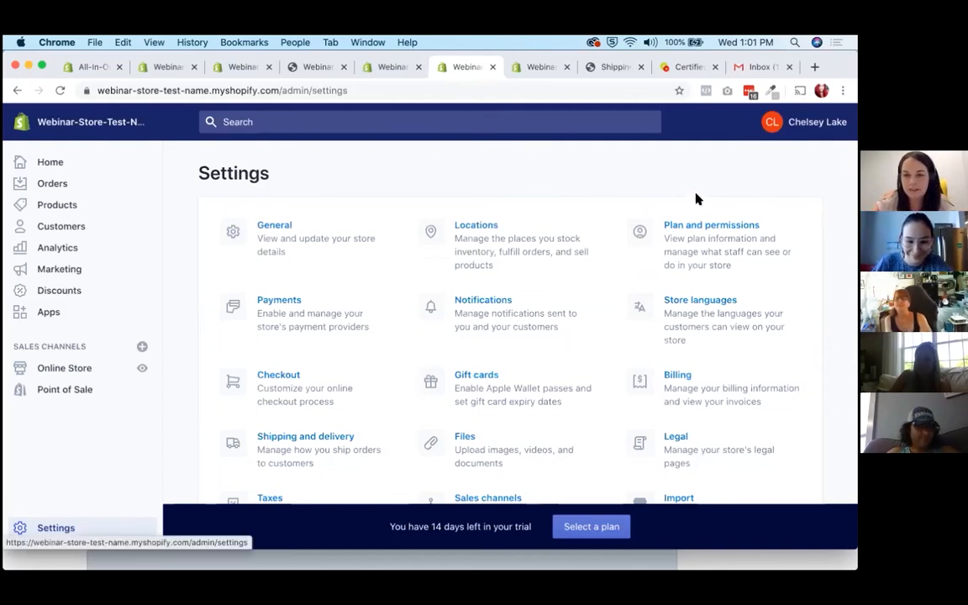
pyautogui.scroll(-2, 686, 284)
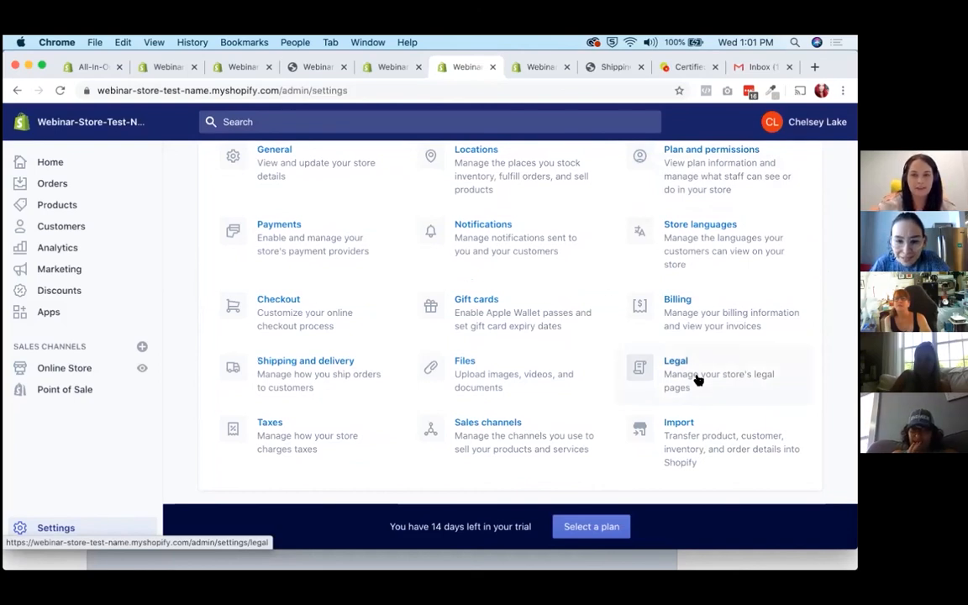
pyautogui.click(696, 375)
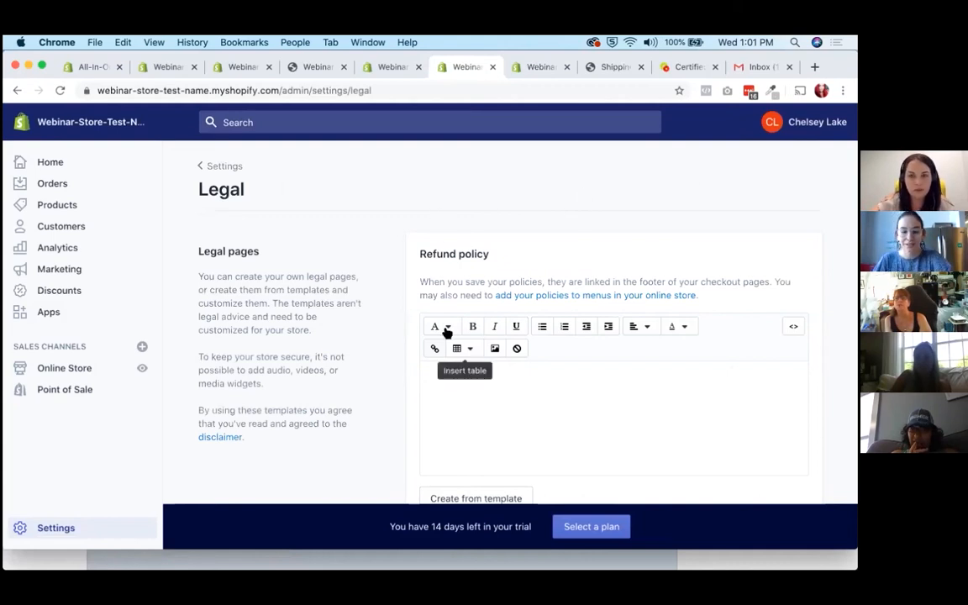
# Review the refund policy editor, its template option and the legal pages disclaimer note without entering any policy text.
pyautogui.scroll(-1, 444, 340)
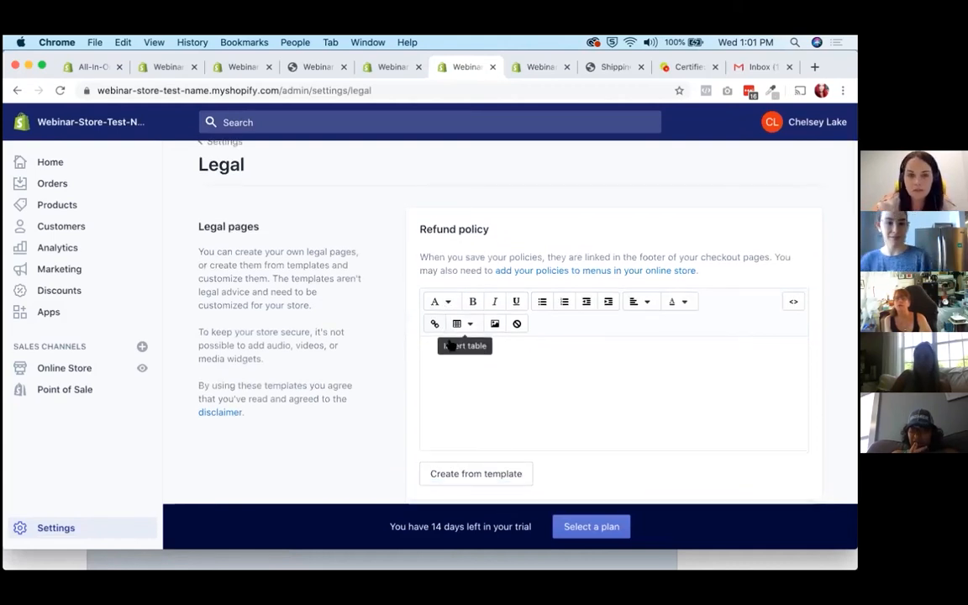
pyautogui.click(481, 376)
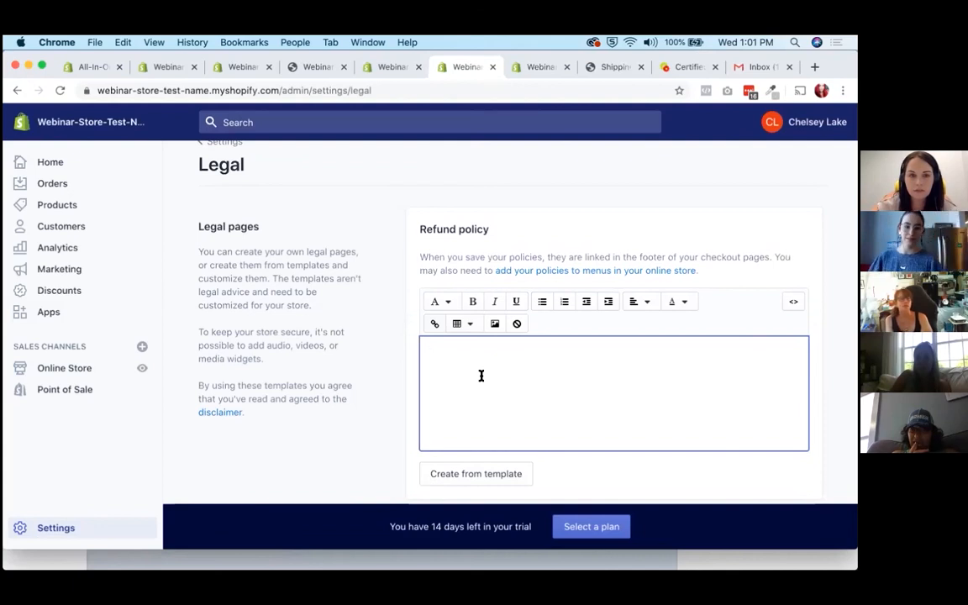
pyautogui.click(318, 423)
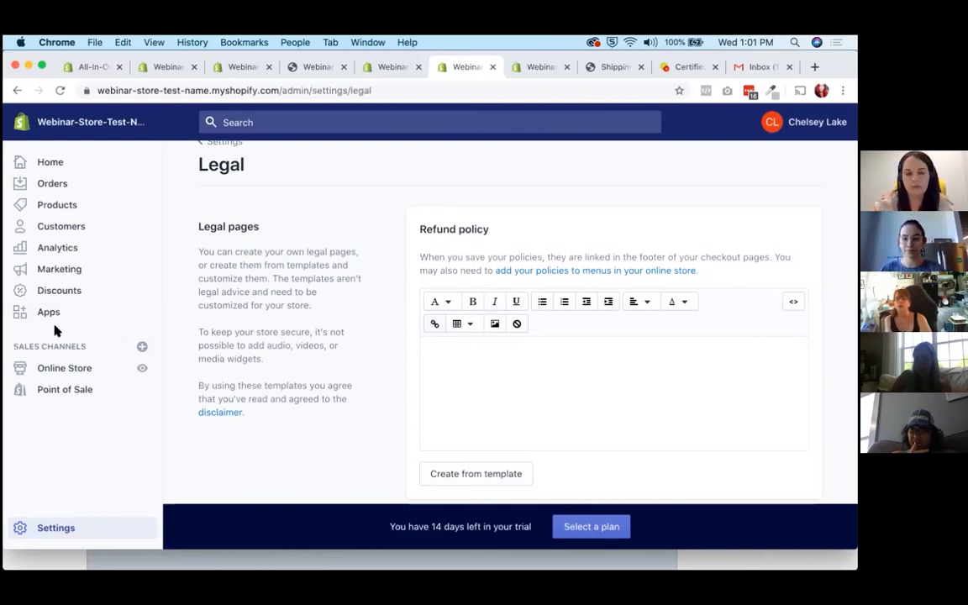
pyautogui.moveTo(246, 411)
pyautogui.mouseDown()
pyautogui.moveTo(197, 384)
pyautogui.moveTo(254, 419)
pyautogui.mouseUp()
pyautogui.click(255, 423)
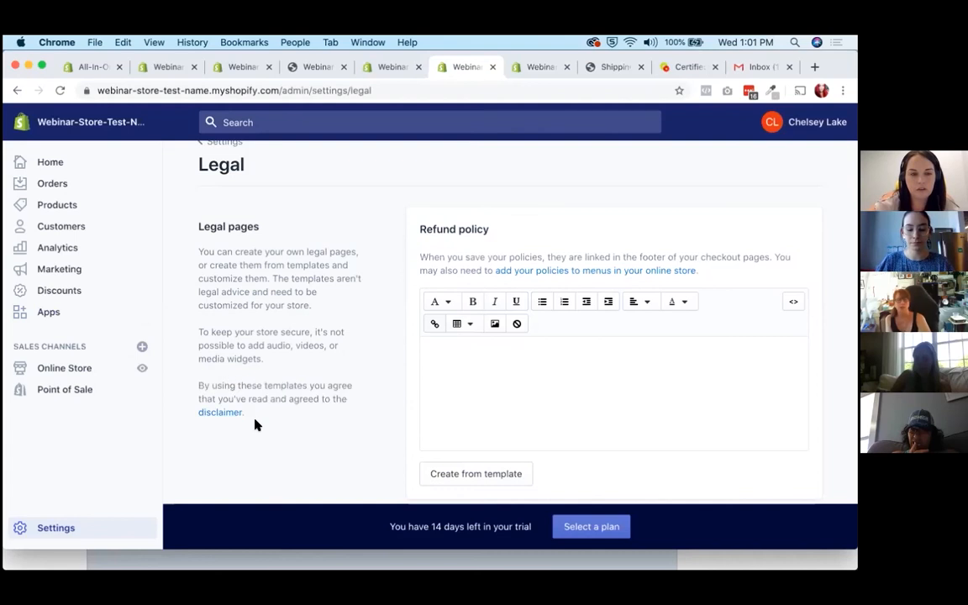
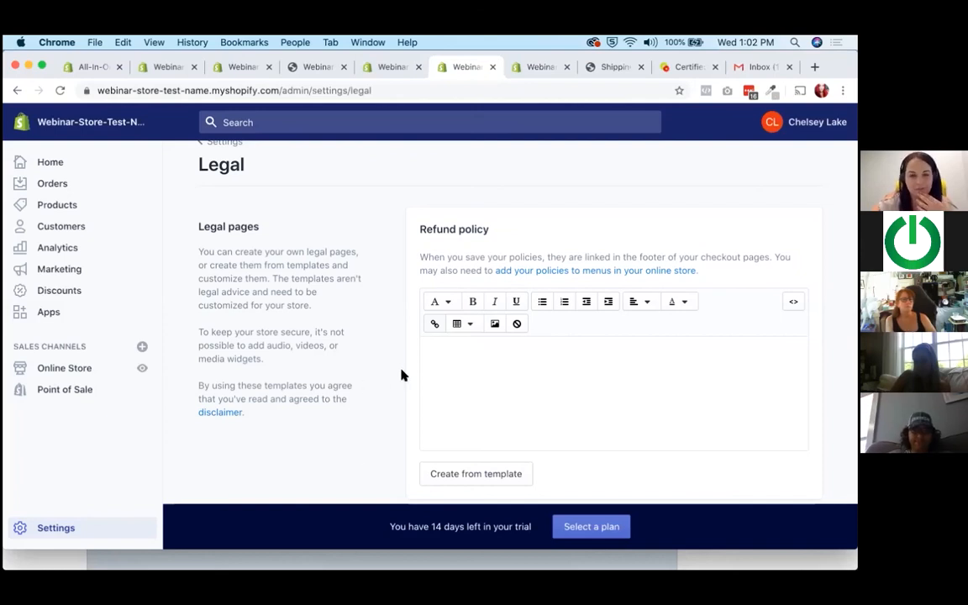
pyautogui.scroll(-3, 401, 374)
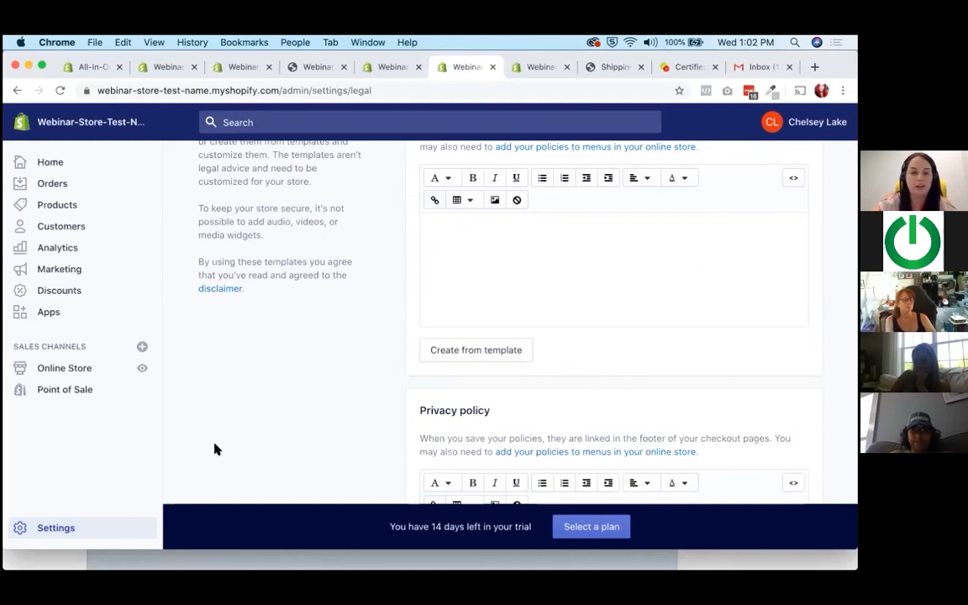
pyautogui.scroll(2, 341, 442)
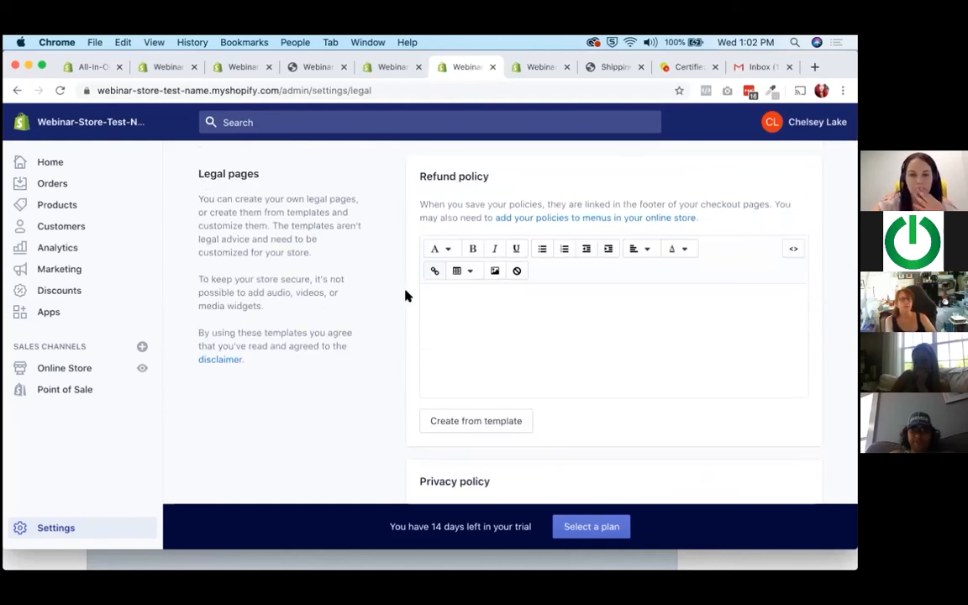
pyautogui.scroll(-1, 360, 410)
pyautogui.scroll(2, 361, 411)
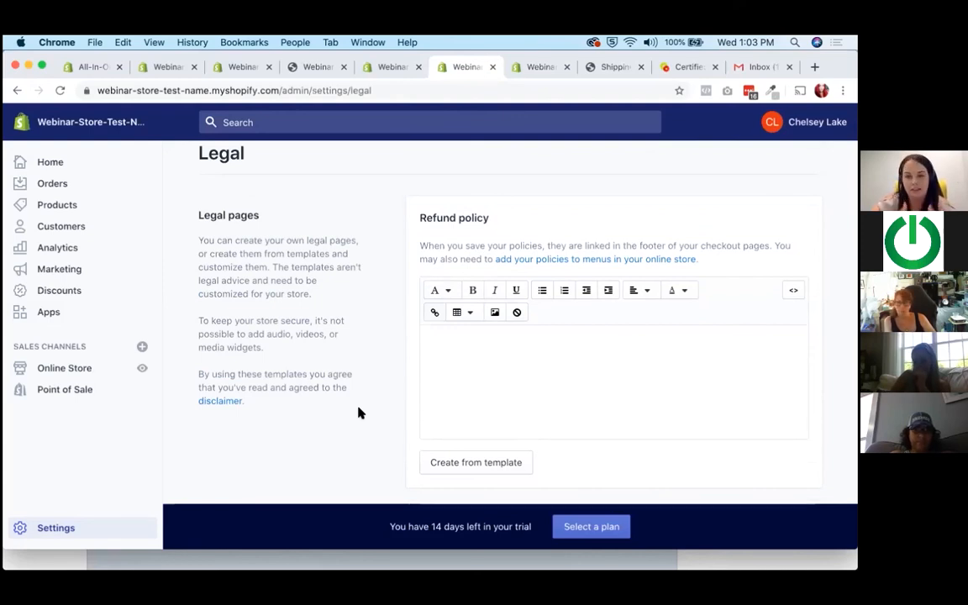
pyautogui.scroll(-1, 358, 413)
pyautogui.scroll(1, 238, 393)
pyautogui.scroll(-2, 238, 393)
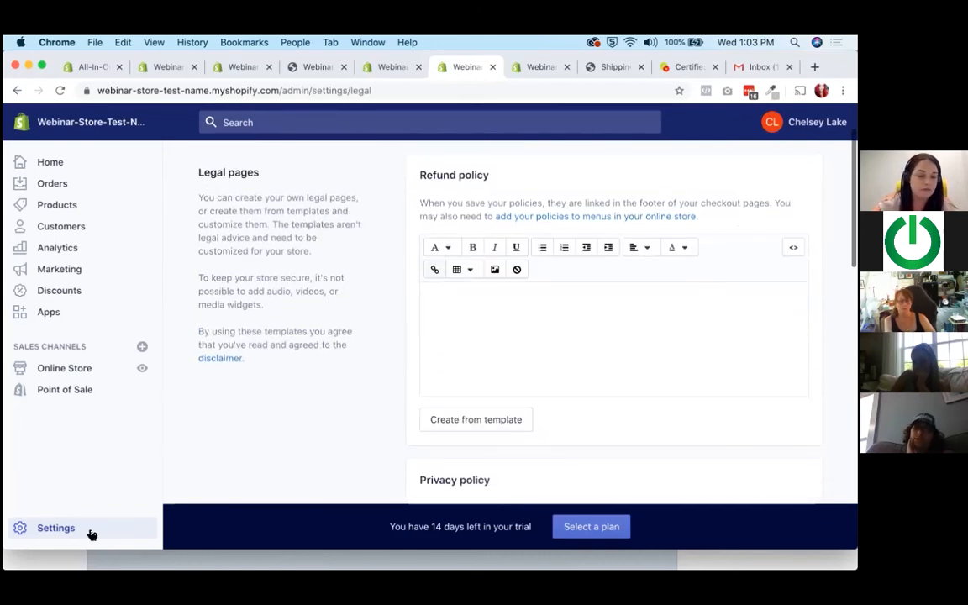
pyautogui.scroll(2, 339, 393)
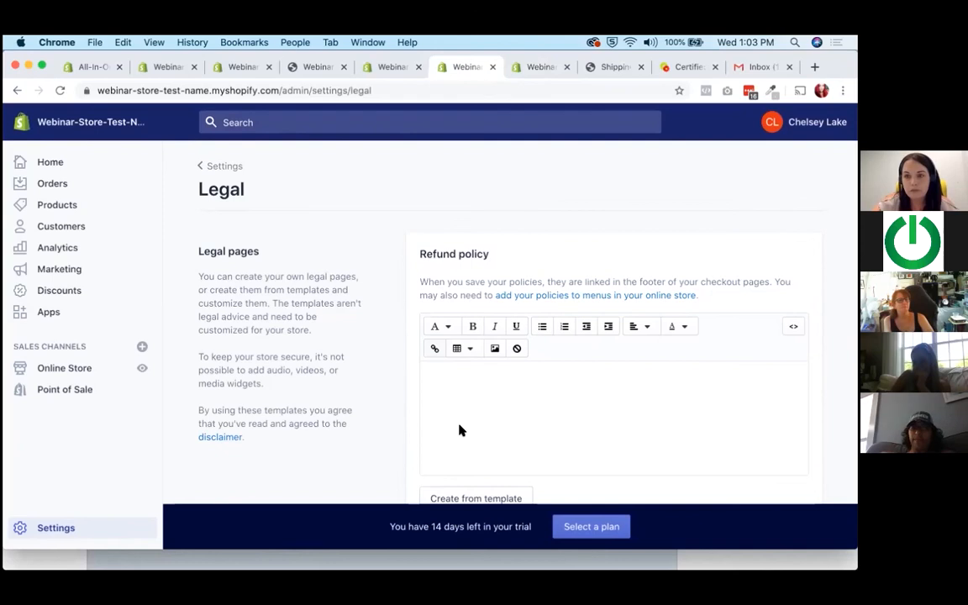
pyautogui.scroll(-2, 461, 429)
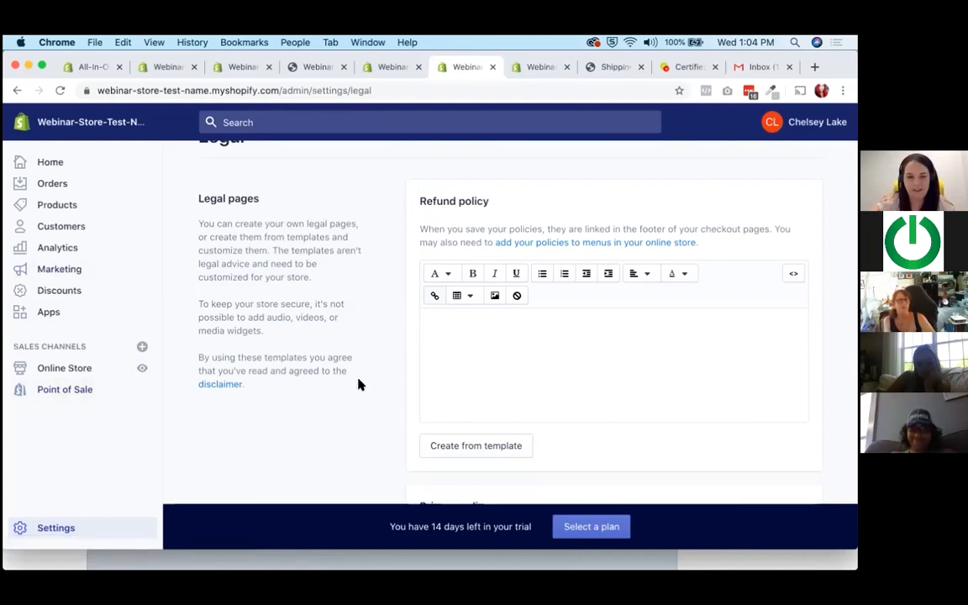
pyautogui.scroll(2, 359, 384)
pyautogui.scroll(-2, 360, 384)
pyautogui.scroll(-1, 360, 384)
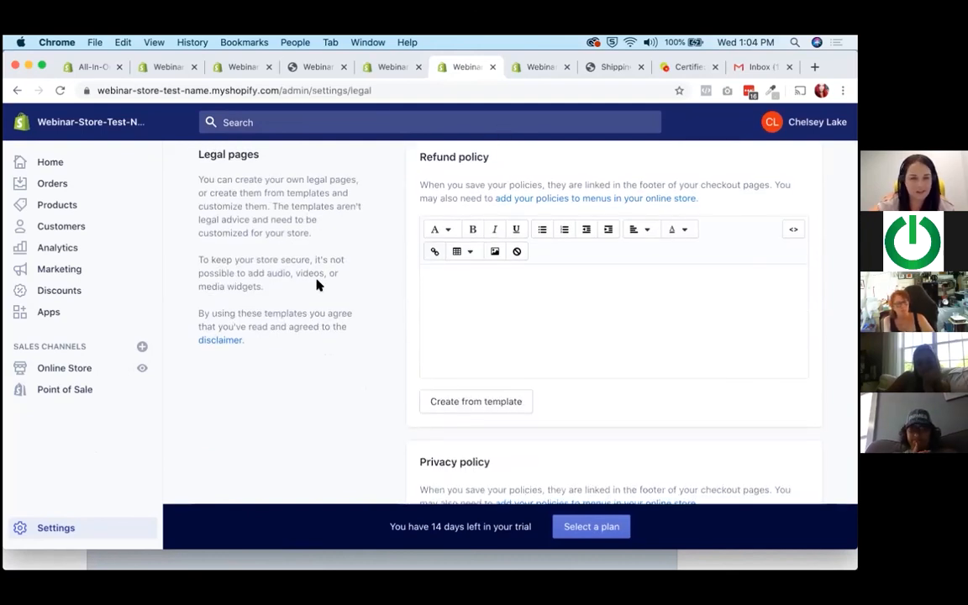
pyautogui.scroll(2, 318, 282)
pyautogui.scroll(-1, 318, 284)
pyautogui.scroll(-2, 318, 283)
pyautogui.scroll(2, 318, 284)
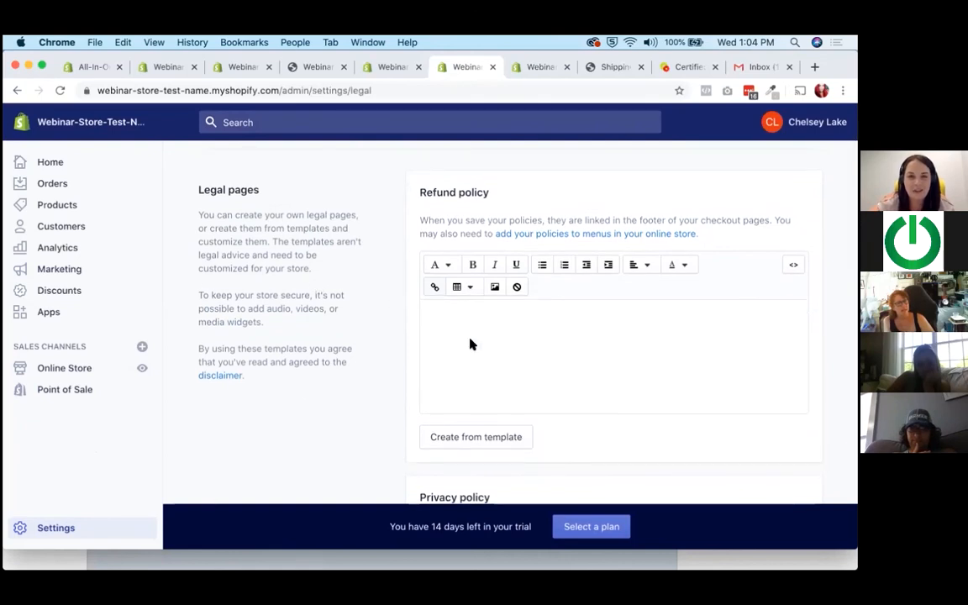
pyautogui.scroll(-1, 471, 343)
# Switch to the browser tab with the Taxes settings, look over the tax regions and calculation options, and return to the Legal settings.
pyautogui.moveTo(480, 199); pyautogui.dragTo(386, 67)
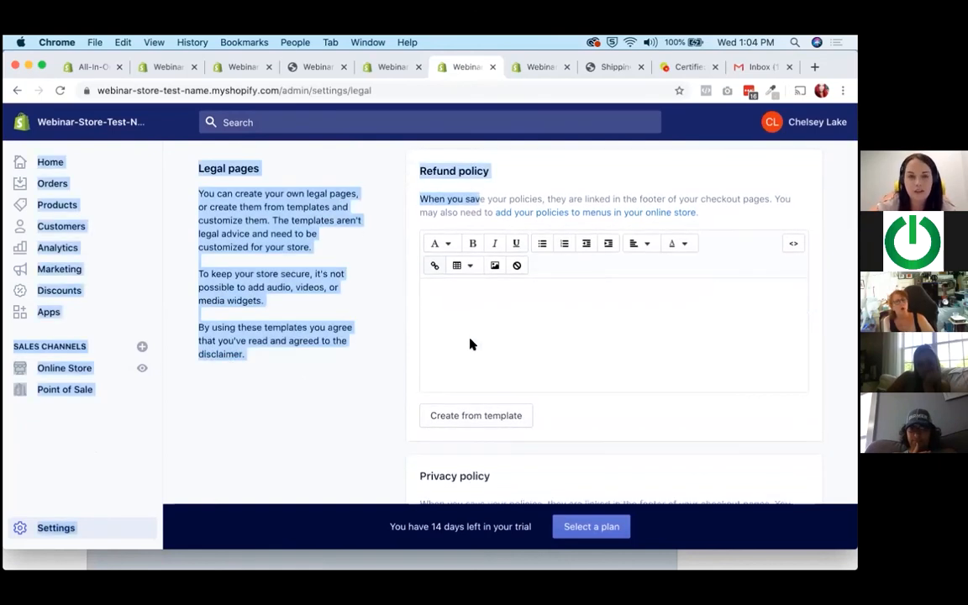
pyautogui.click(387, 68)
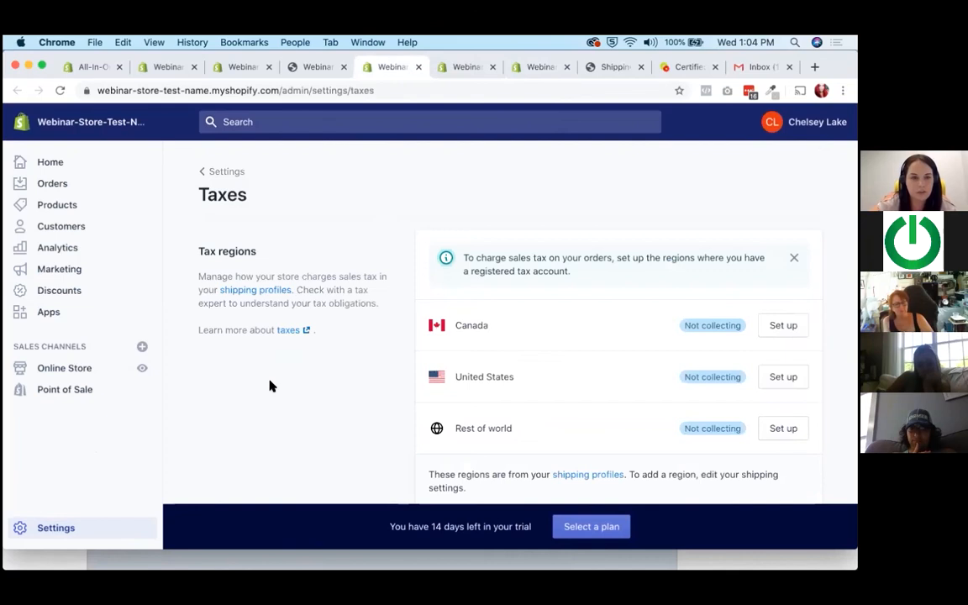
pyautogui.scroll(-3, 269, 385)
pyautogui.click(467, 67)
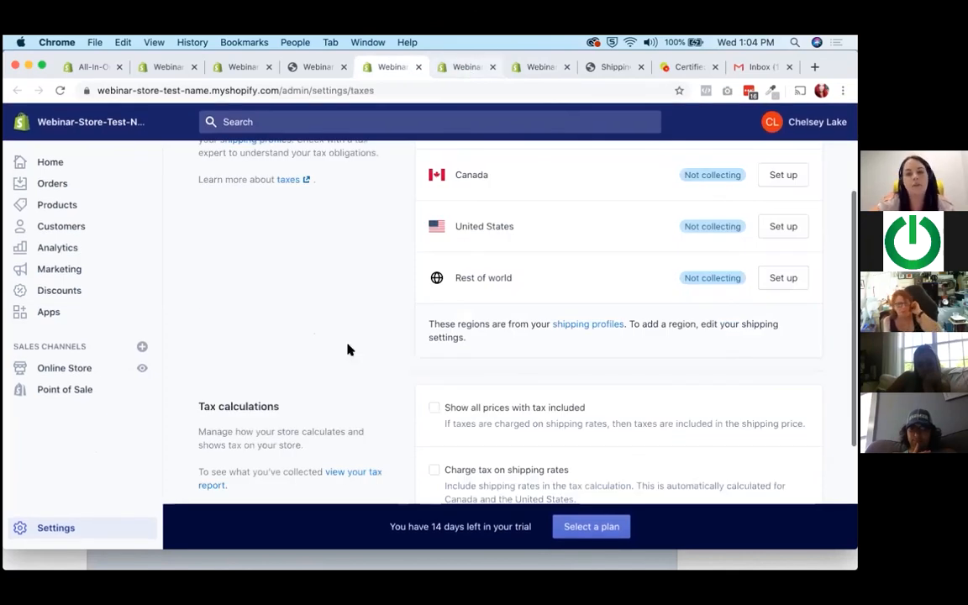
pyautogui.click(313, 461)
# Create the refund policy from its template and read through the inserted text from the return conditions to the refunds section.
pyautogui.scroll(2, 313, 460)
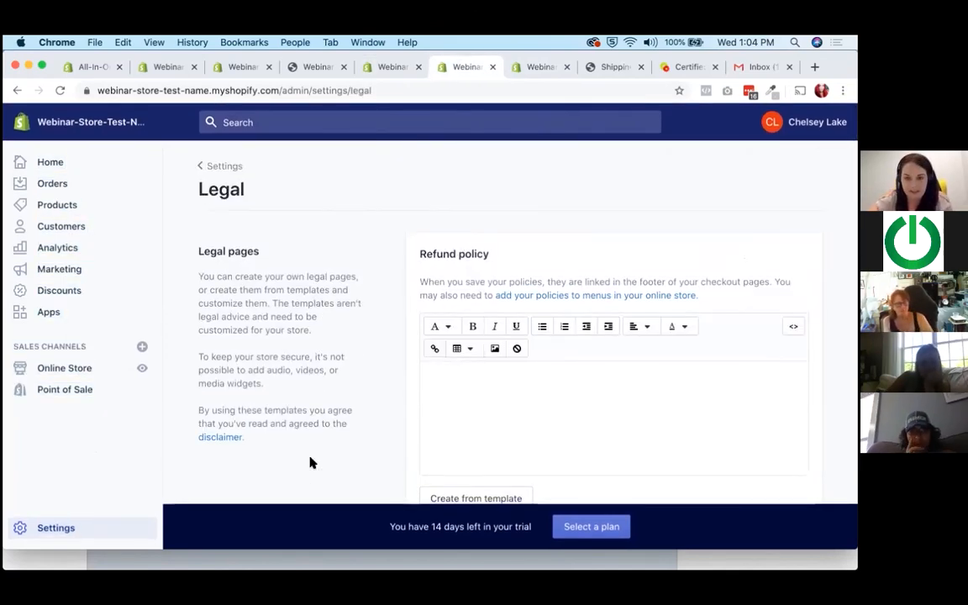
pyautogui.scroll(-3, 571, 339)
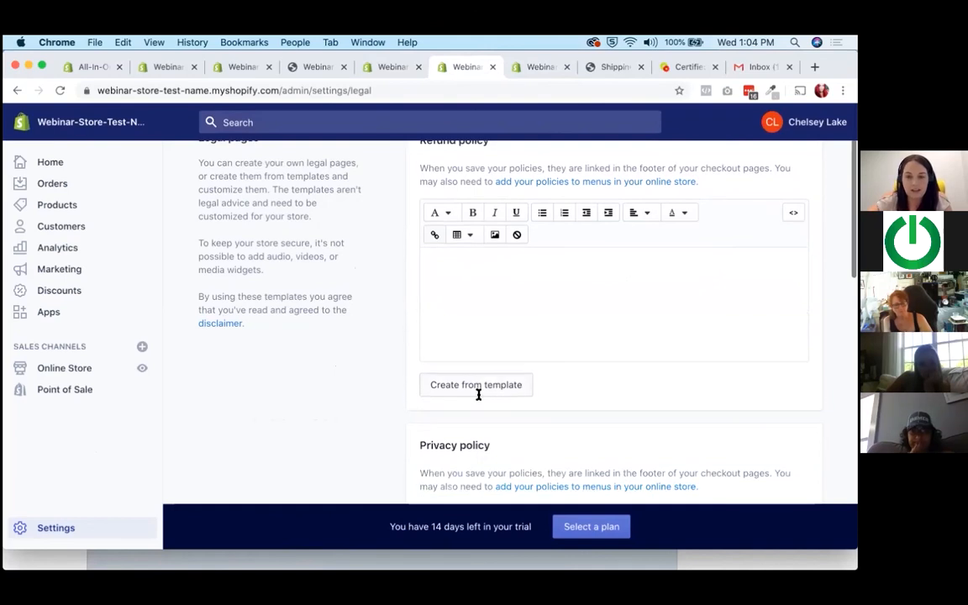
pyautogui.scroll(2, 557, 397)
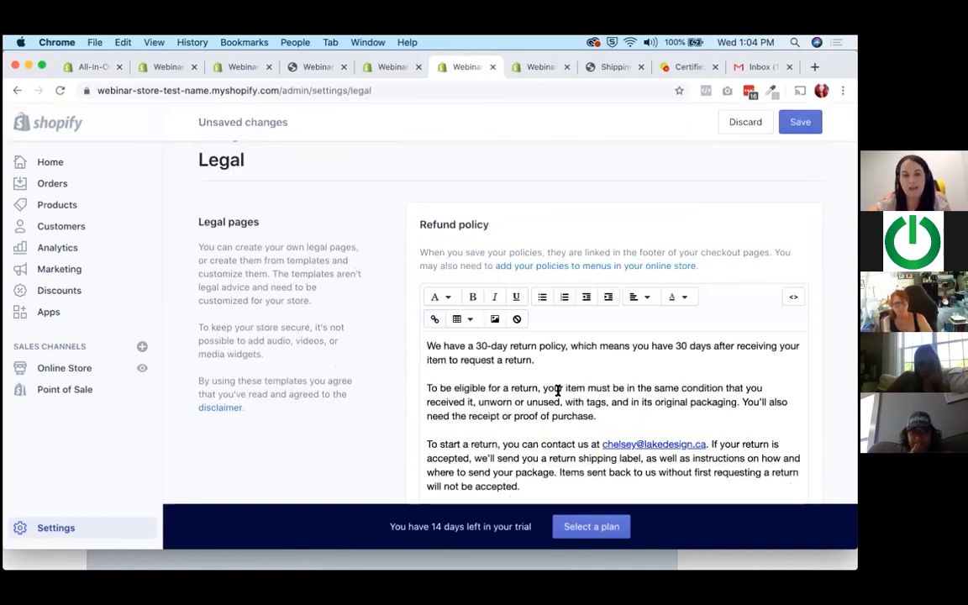
pyautogui.scroll(-1, 553, 357)
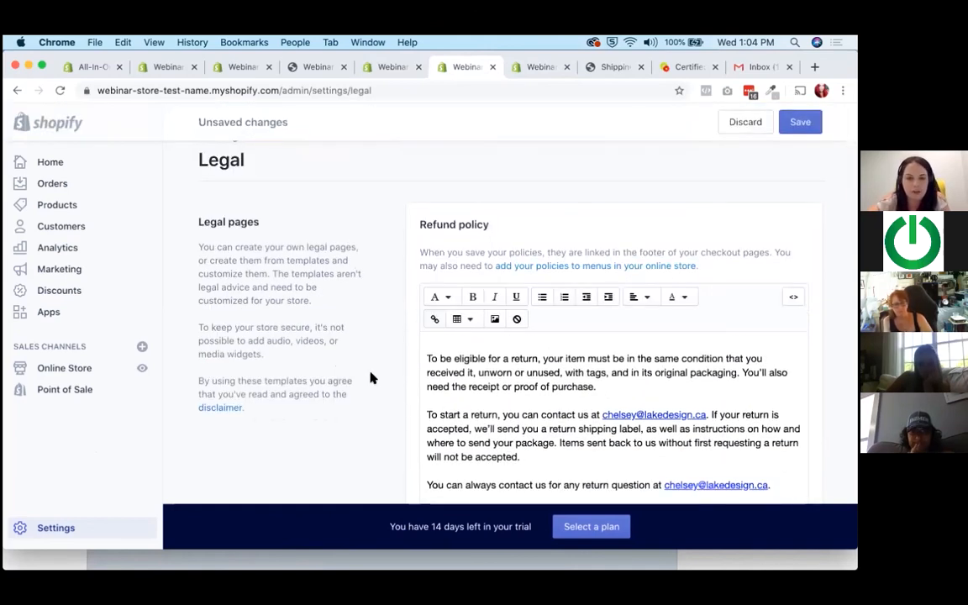
pyautogui.scroll(-5, 450, 335)
pyautogui.scroll(-5, 510, 337)
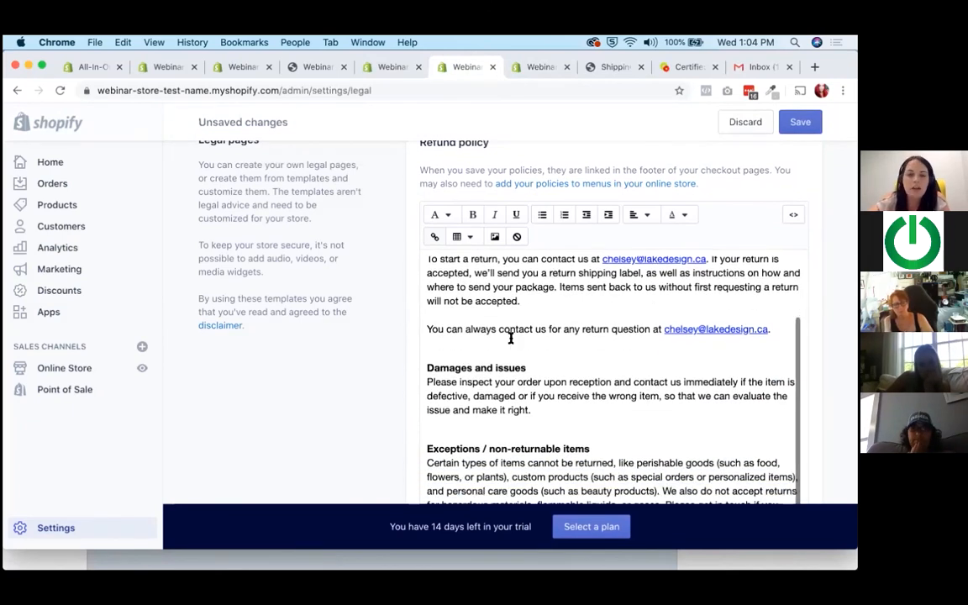
pyautogui.scroll(-1, 510, 337)
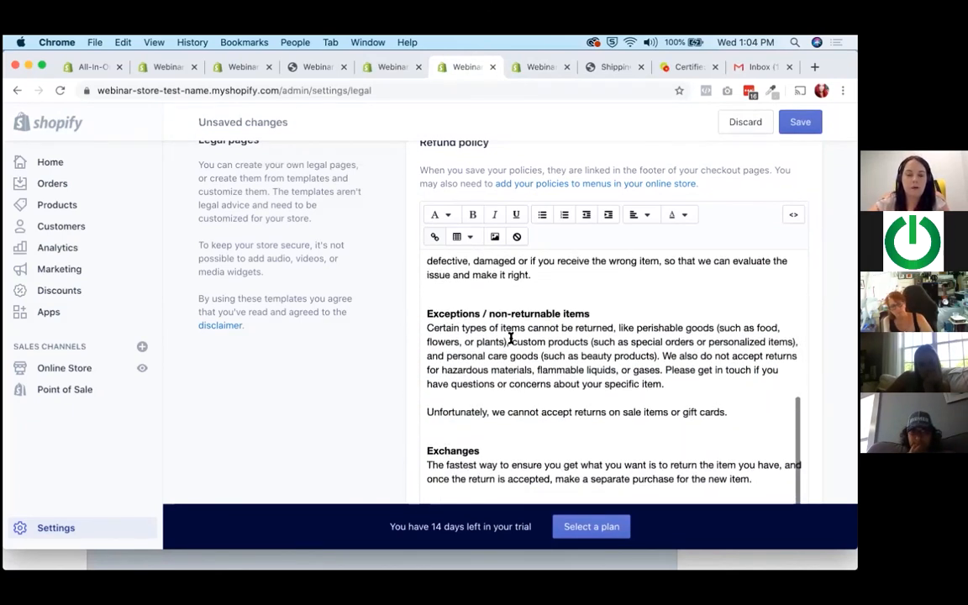
pyautogui.scroll(-3, 395, 379)
pyautogui.scroll(-4, 531, 420)
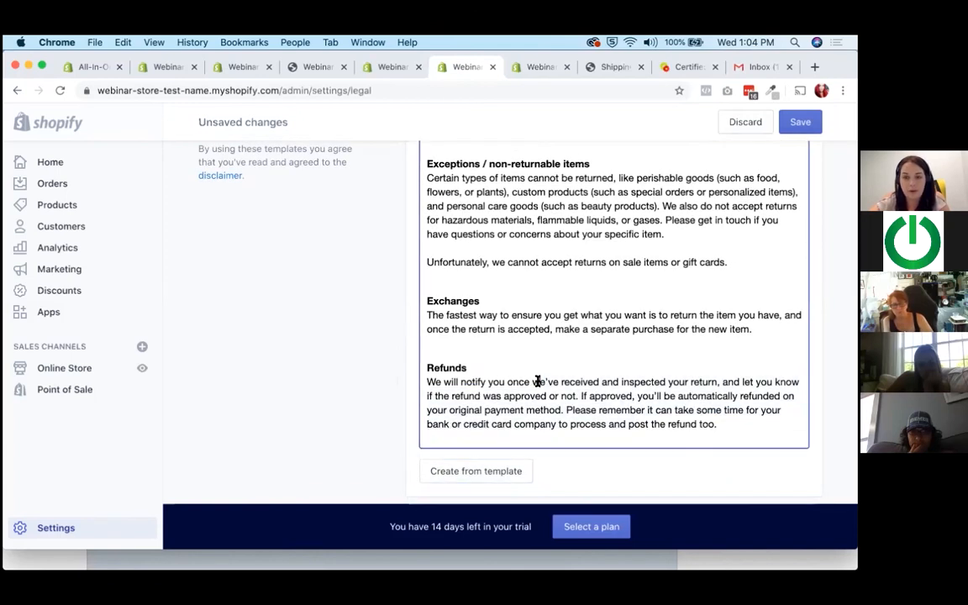
pyautogui.scroll(-10, 491, 331)
# Create the privacy policy from its template.
pyautogui.scroll(4, 491, 331)
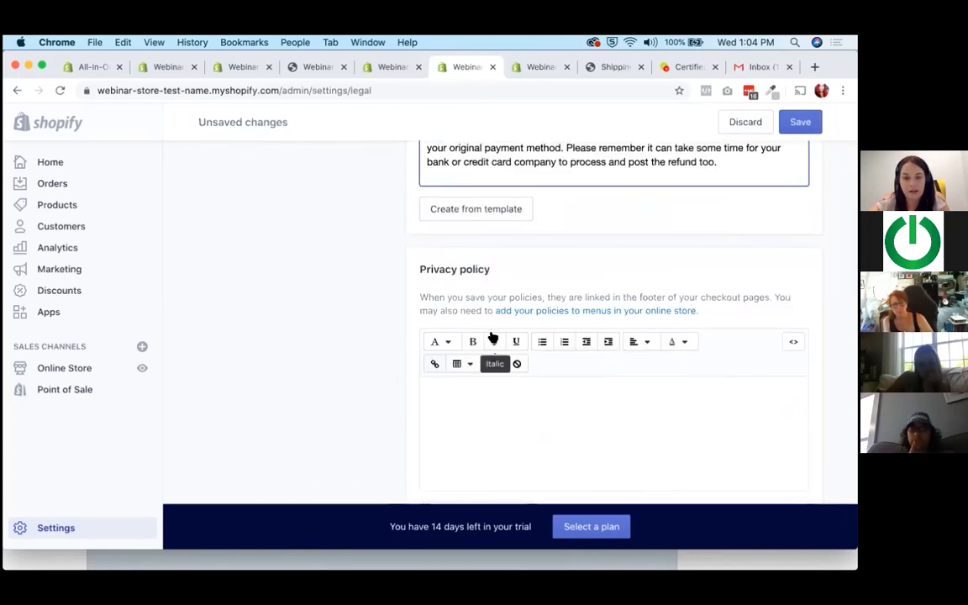
pyautogui.scroll(-2, 512, 295)
pyautogui.scroll(-3, 496, 337)
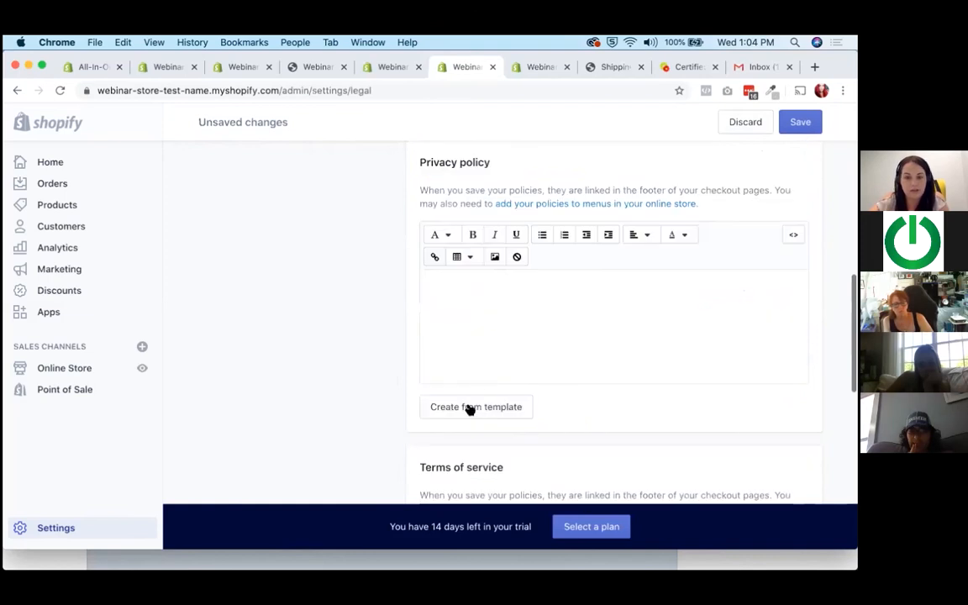
pyautogui.click(469, 406)
# Go back to the refund policy text and highlight the contact e-mail for return questions, then clear the selection.
pyautogui.scroll(12, 631, 402)
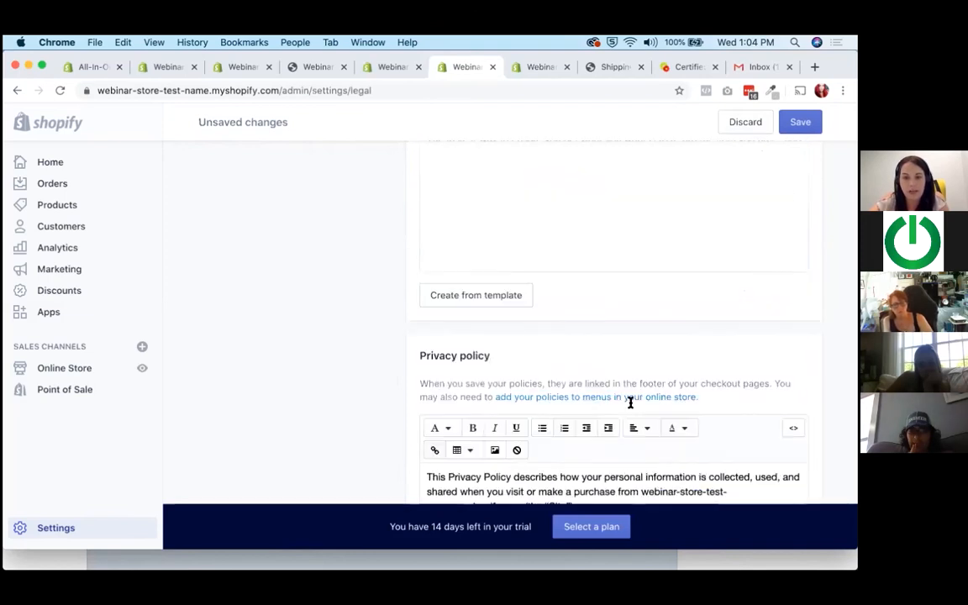
pyautogui.scroll(3, 630, 402)
pyautogui.moveTo(772, 389); pyautogui.dragTo(663, 388)
pyautogui.click(553, 426)
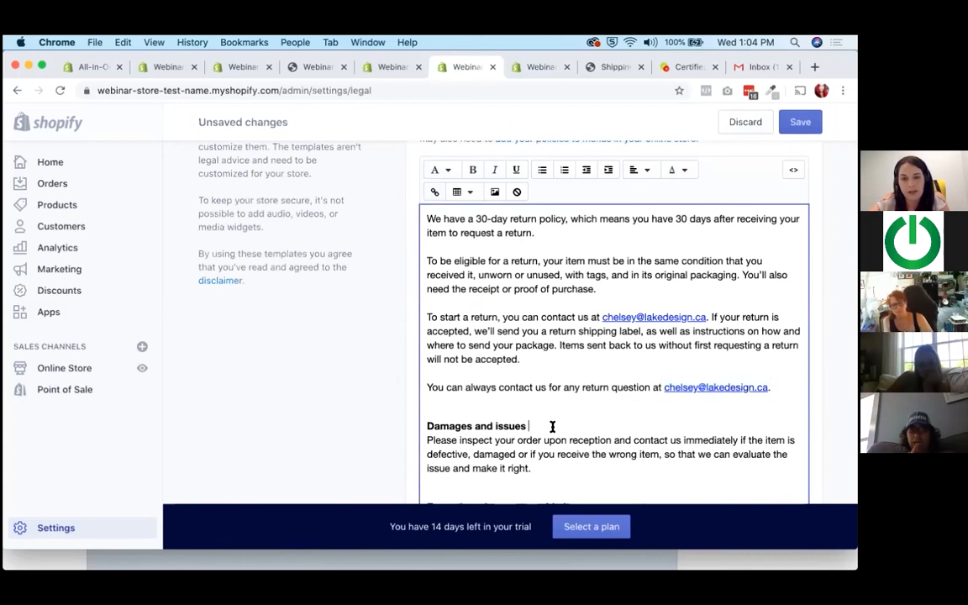
# Create the terms of service from its template and place the cursor in the inserted overview text.
pyautogui.scroll(-5, 553, 426)
pyautogui.scroll(-4, 385, 372)
pyautogui.scroll(-10, 302, 354)
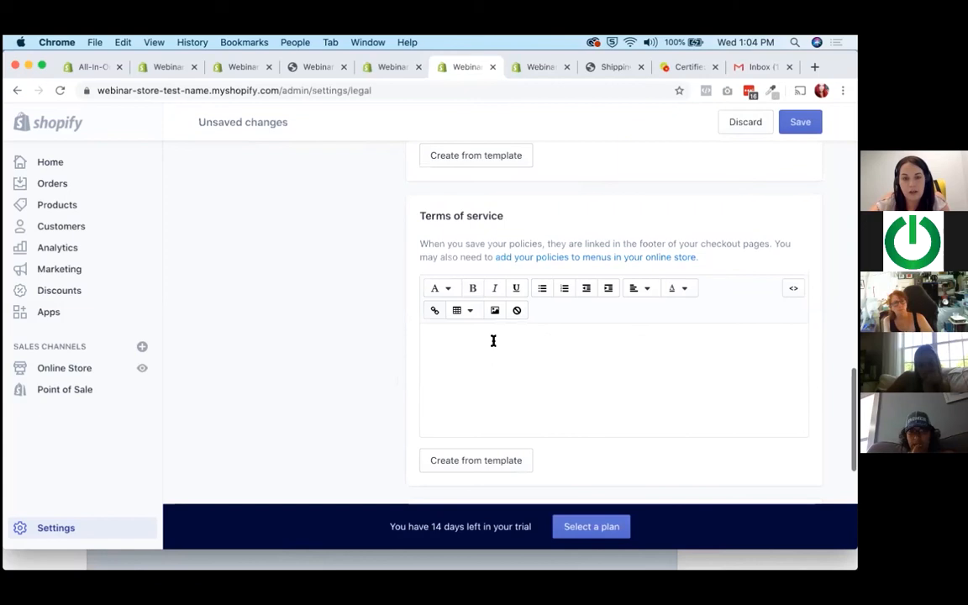
pyautogui.scroll(-1, 496, 395)
pyautogui.click(497, 440)
pyautogui.click(489, 347)
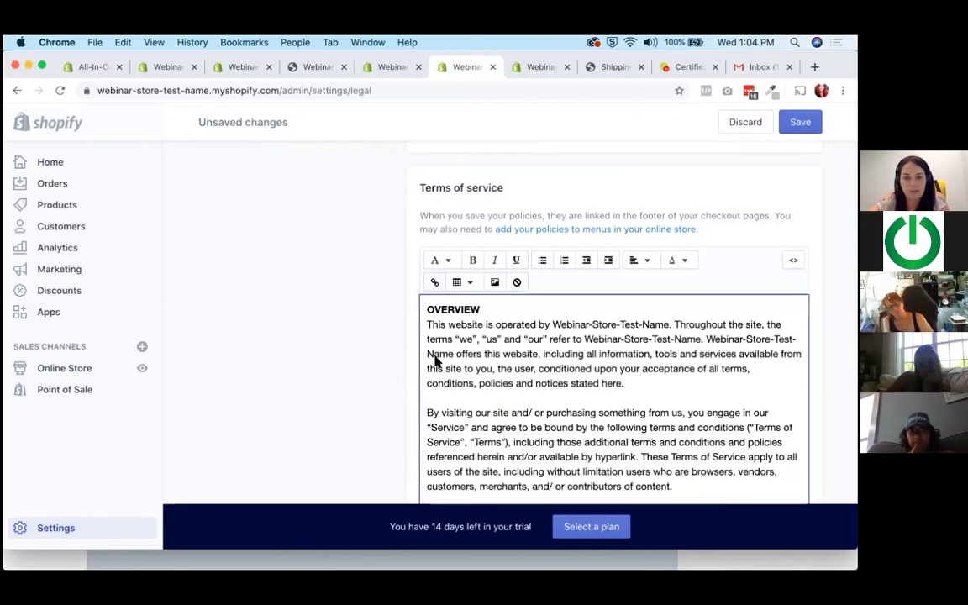
# Go past the terms of service to the shipping policy and place the cursor in its empty editor.
pyautogui.scroll(3, 433, 358)
pyautogui.scroll(-6, 434, 362)
pyautogui.scroll(-5, 435, 362)
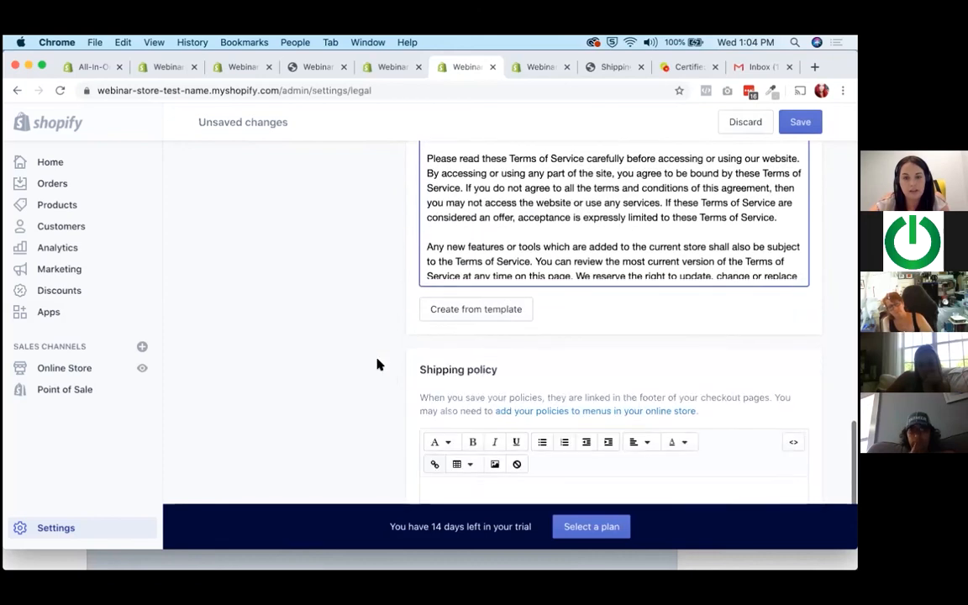
pyautogui.click(536, 415)
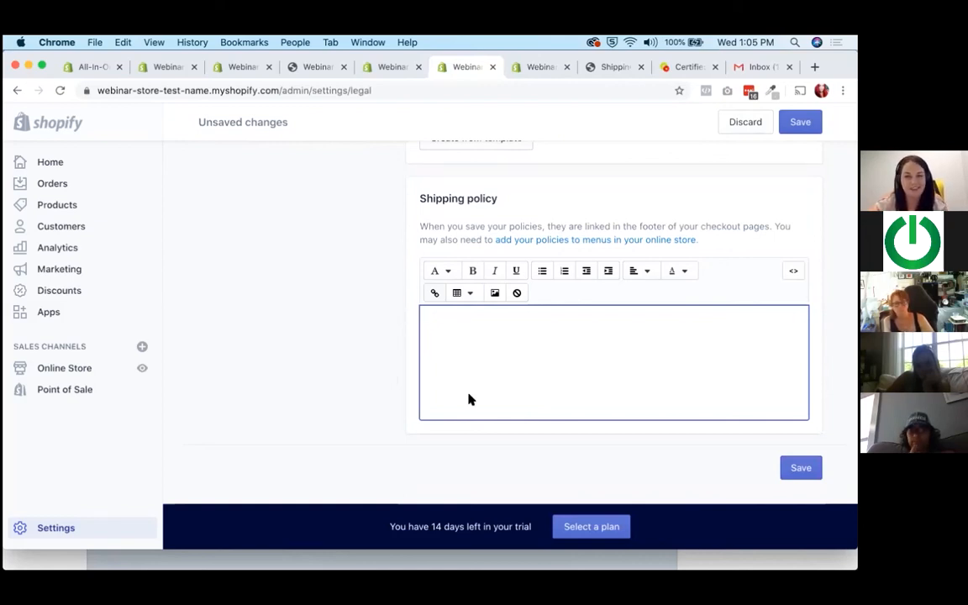
# Review the terms of service and privacy policy texts again, and reread the refund policy's return, damages and non-returnable items sections.
pyautogui.scroll(4, 469, 397)
pyautogui.scroll(4, 469, 397)
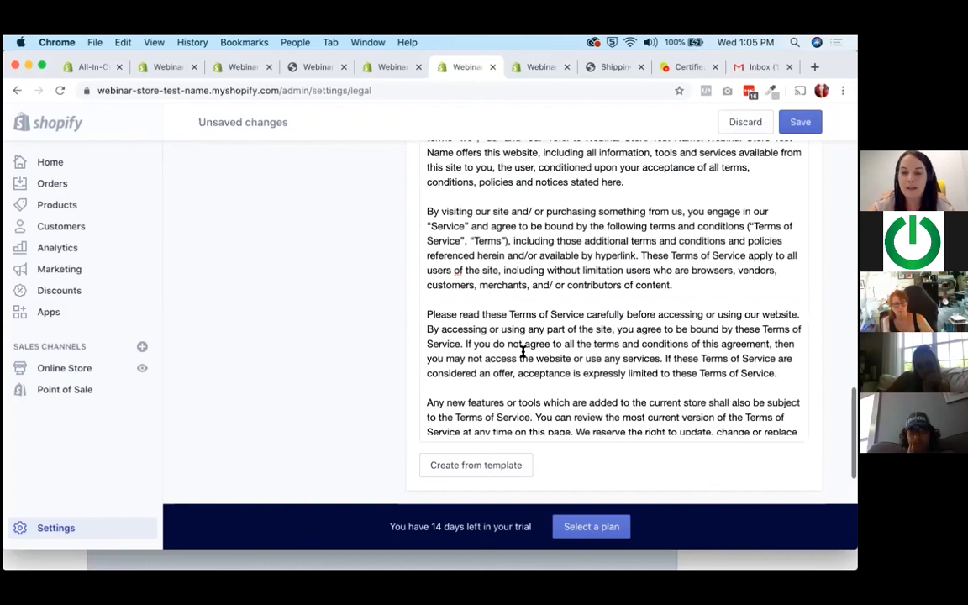
pyautogui.scroll(1, 522, 353)
pyautogui.scroll(10, 523, 353)
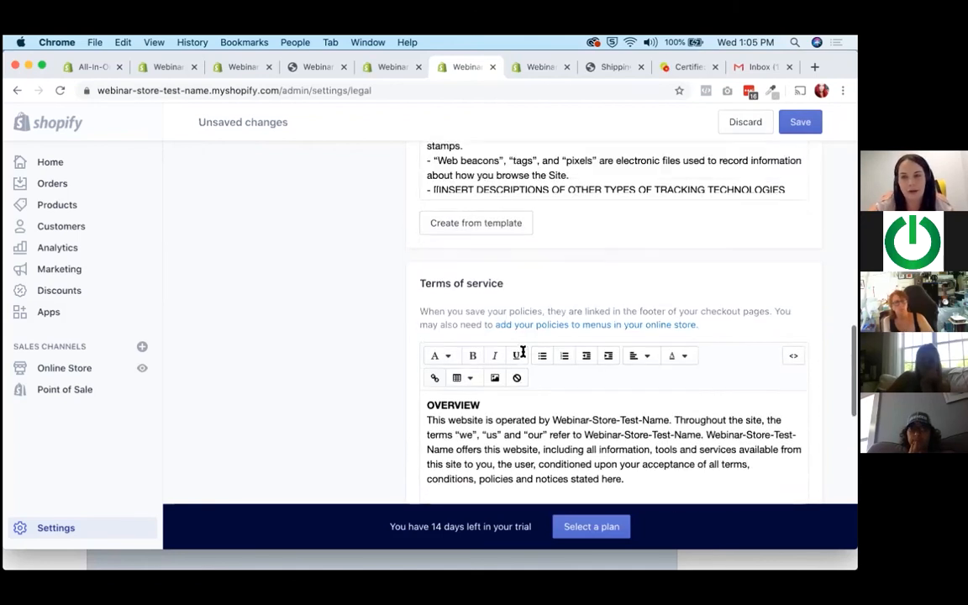
pyautogui.scroll(10, 522, 355)
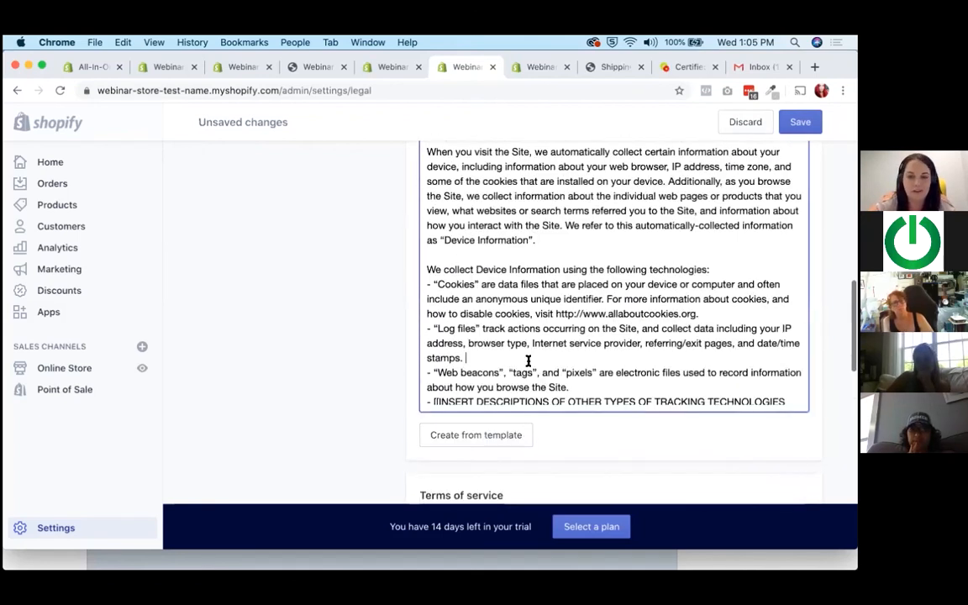
pyautogui.scroll(8, 385, 411)
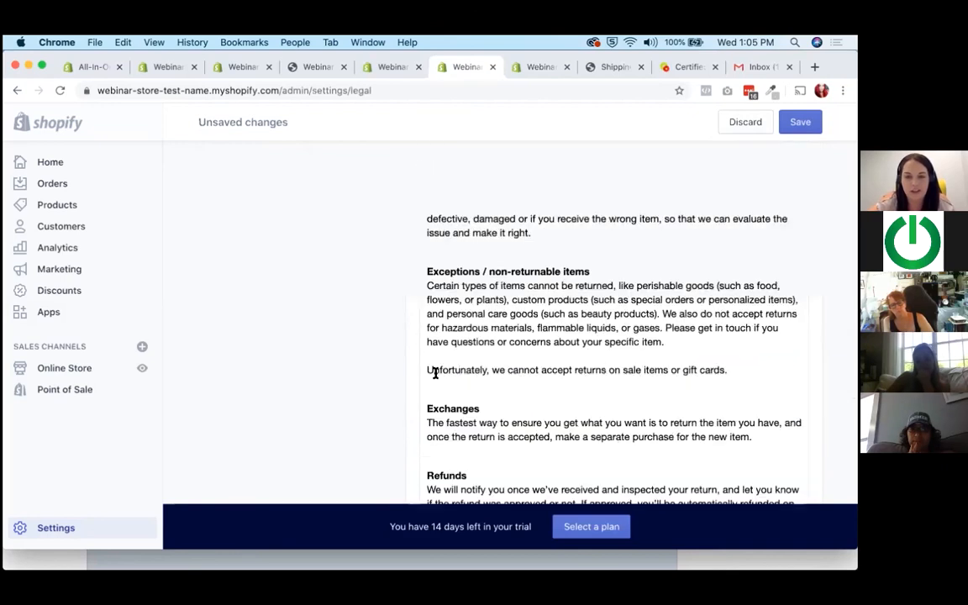
pyautogui.scroll(10, 436, 374)
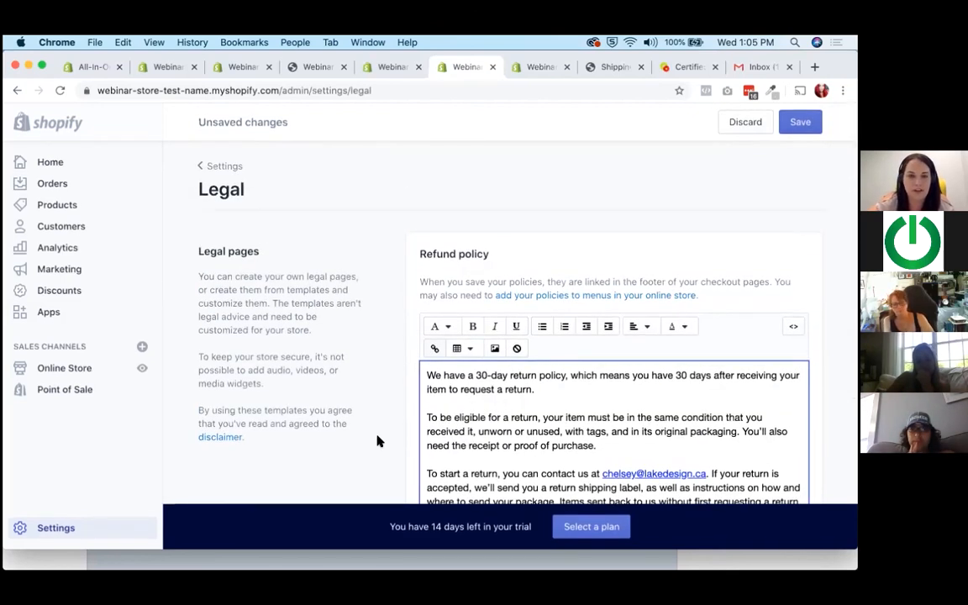
pyautogui.scroll(-3, 545, 402)
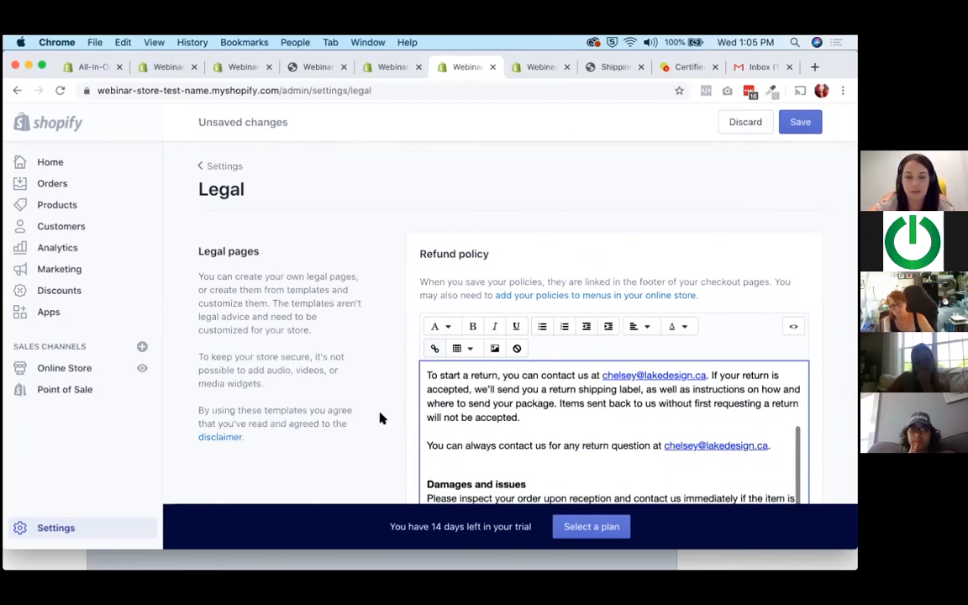
pyautogui.scroll(-3, 378, 415)
pyautogui.scroll(-2, 380, 416)
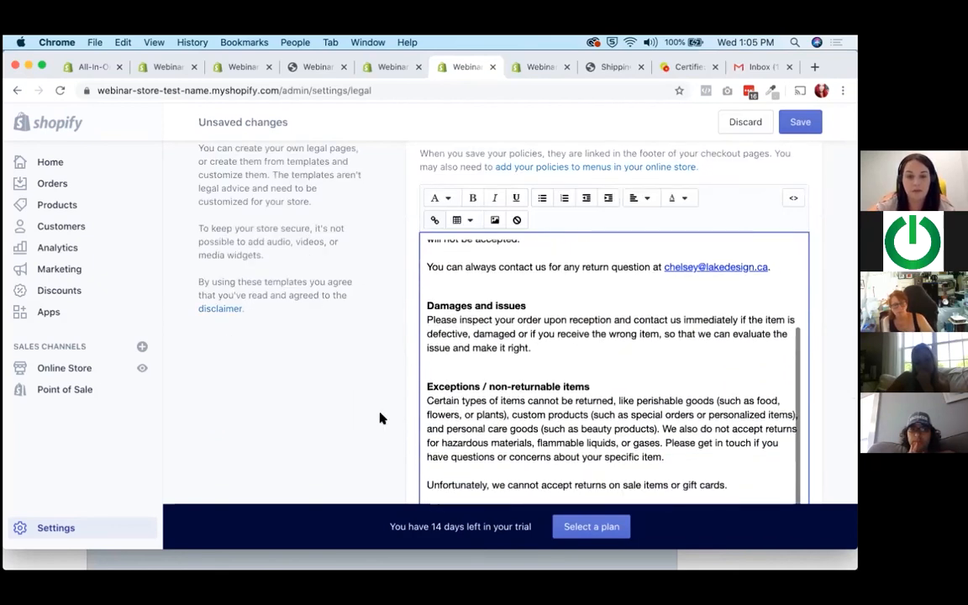
pyautogui.click(572, 372)
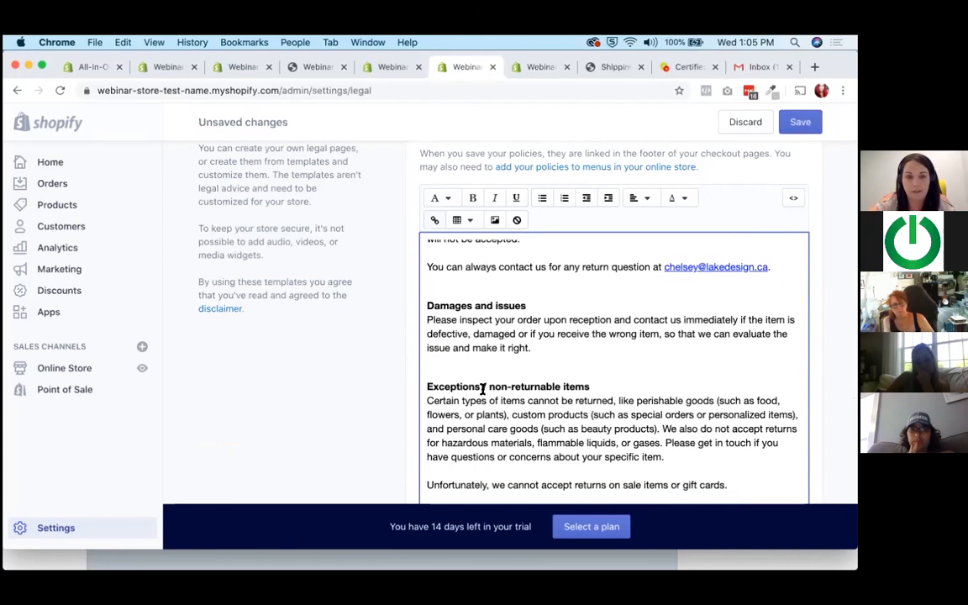
pyautogui.scroll(5, 509, 399)
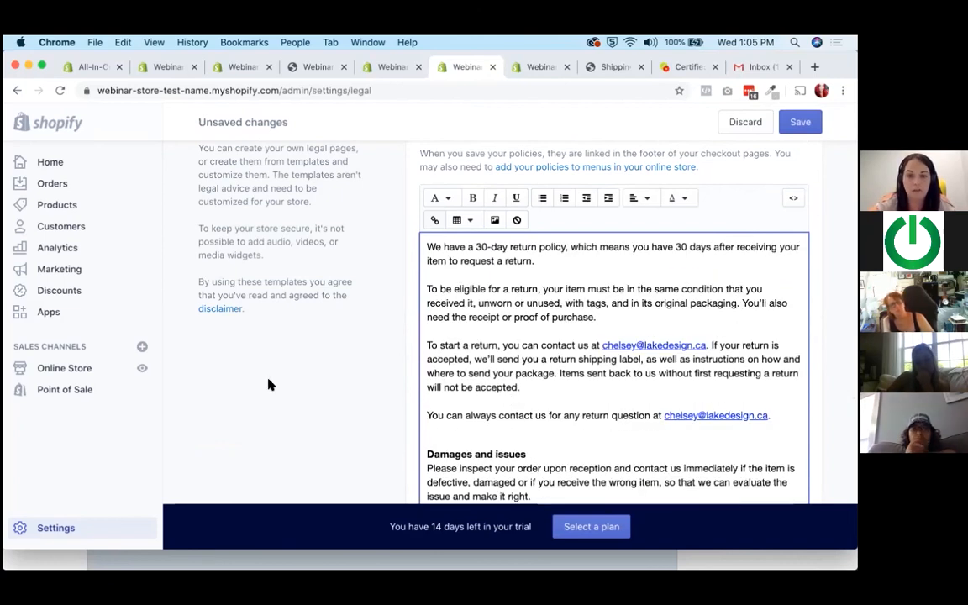
# Go through the refund policy's exchanges and refunds sections, then past the privacy policy and terms of service to the empty shipping policy.
pyautogui.scroll(-3, 431, 354)
pyautogui.scroll(-8, 480, 355)
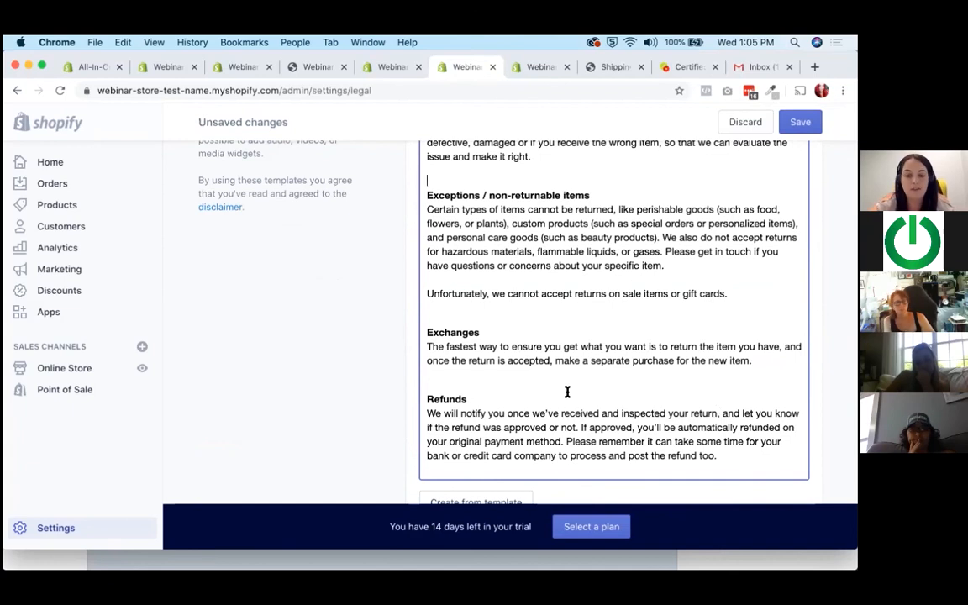
pyautogui.scroll(-15, 566, 393)
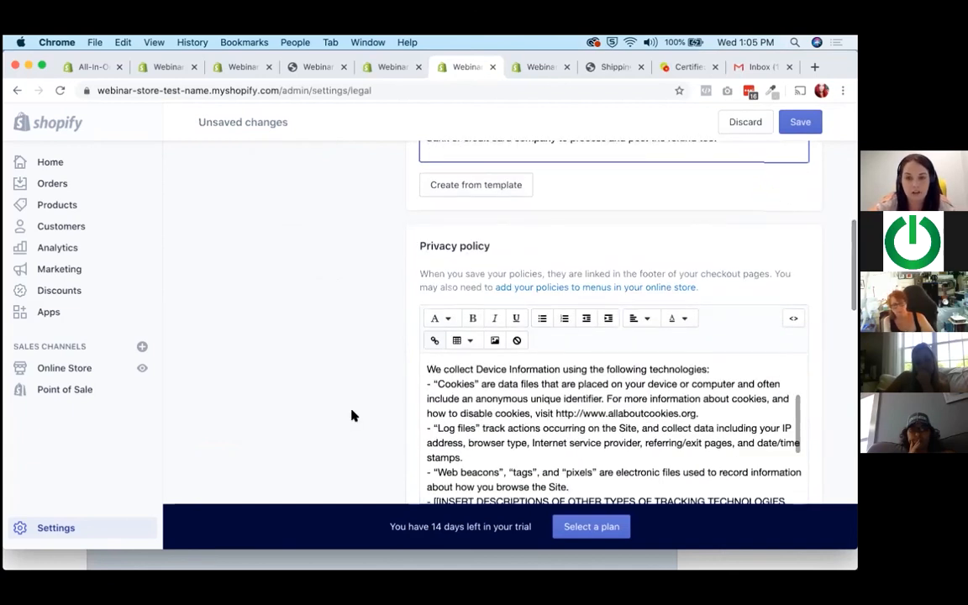
pyautogui.scroll(-5, 353, 413)
pyautogui.scroll(-10, 352, 414)
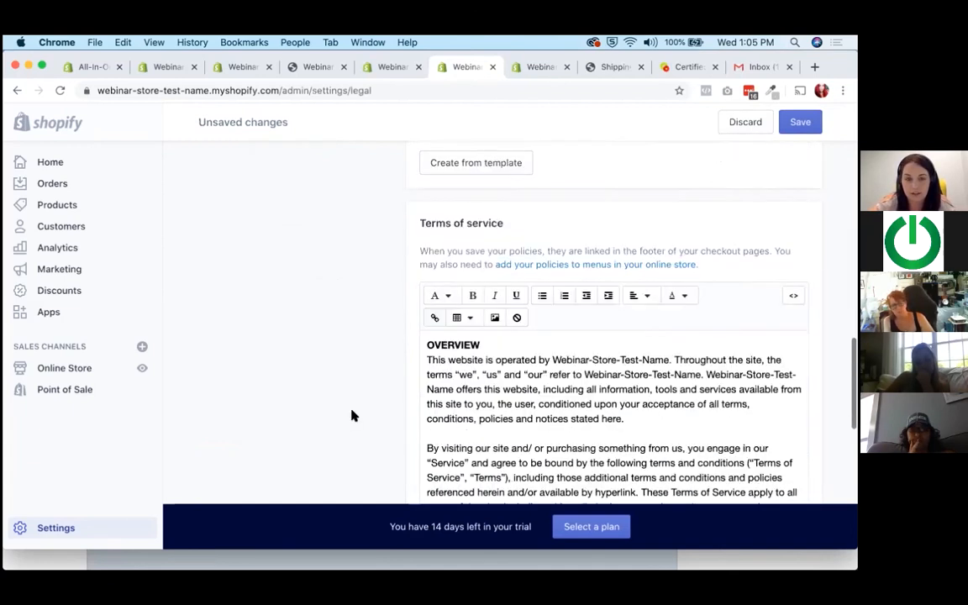
pyautogui.scroll(-5, 352, 415)
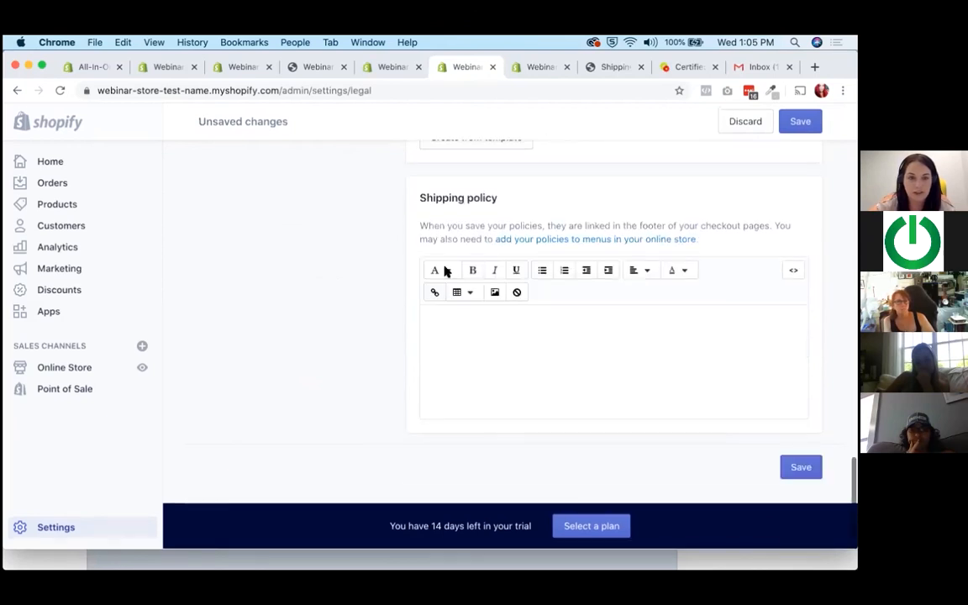
# Switch to the tax settings and look over the tax regions, marking the reference to further tax information along the way.
pyautogui.click(391, 67)
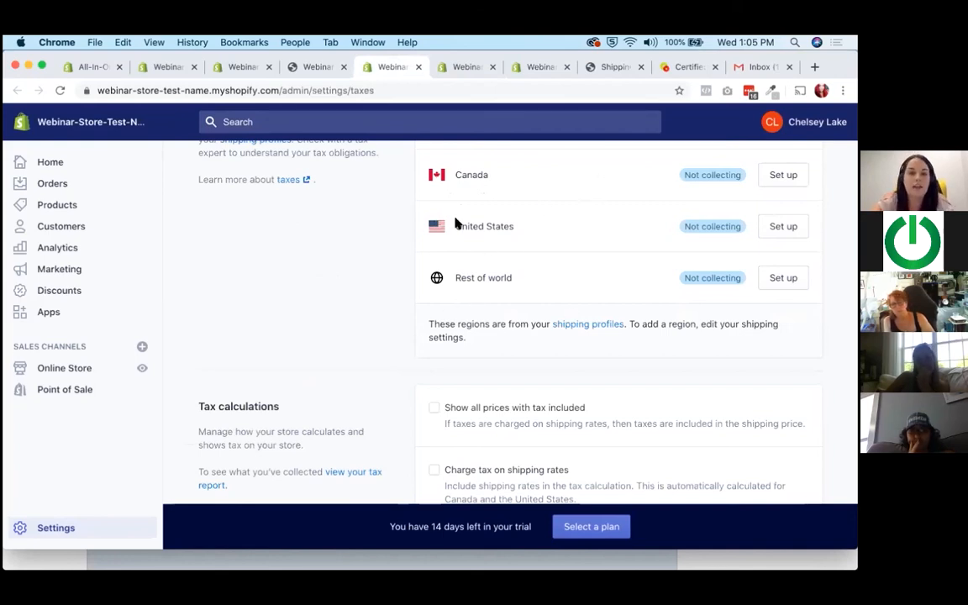
pyautogui.scroll(3, 456, 221)
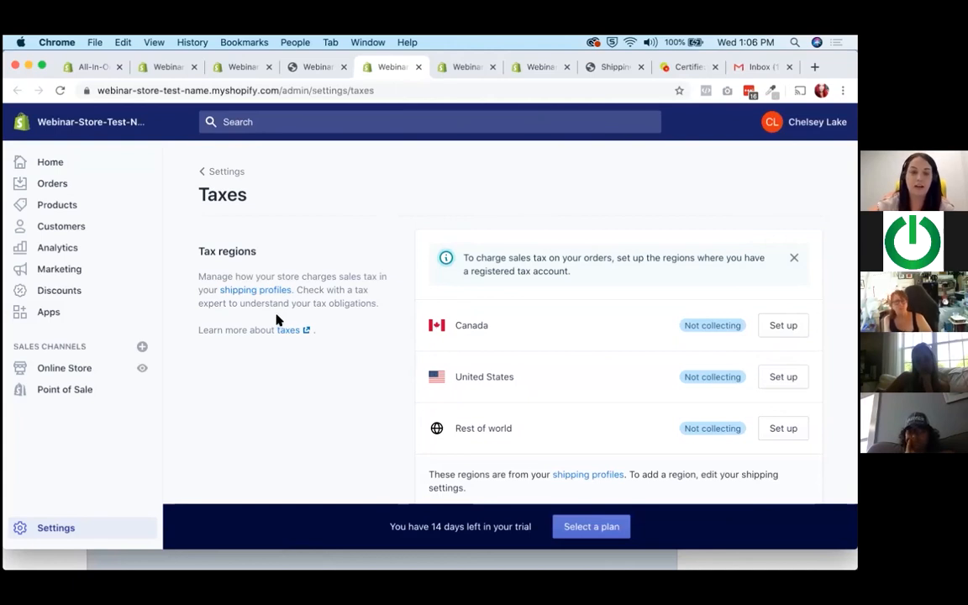
pyautogui.moveTo(198, 330); pyautogui.dragTo(335, 335)
pyautogui.click(342, 336)
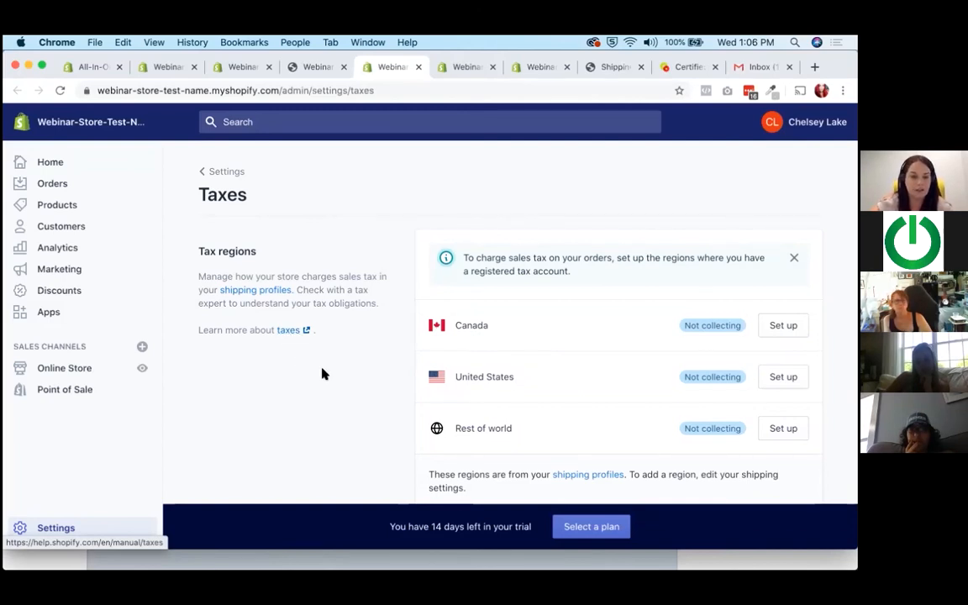
pyautogui.scroll(-1, 322, 374)
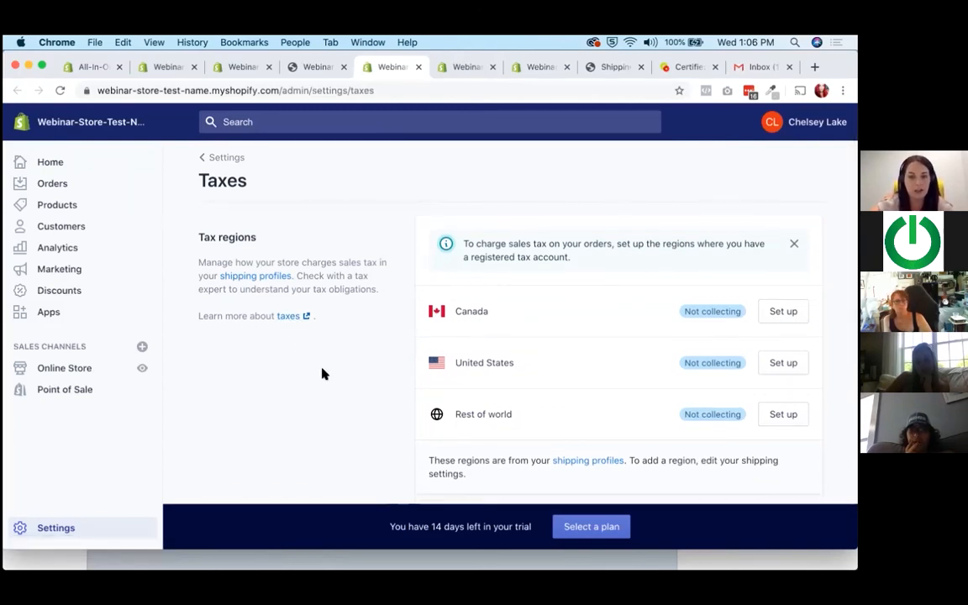
pyautogui.scroll(-1, 321, 374)
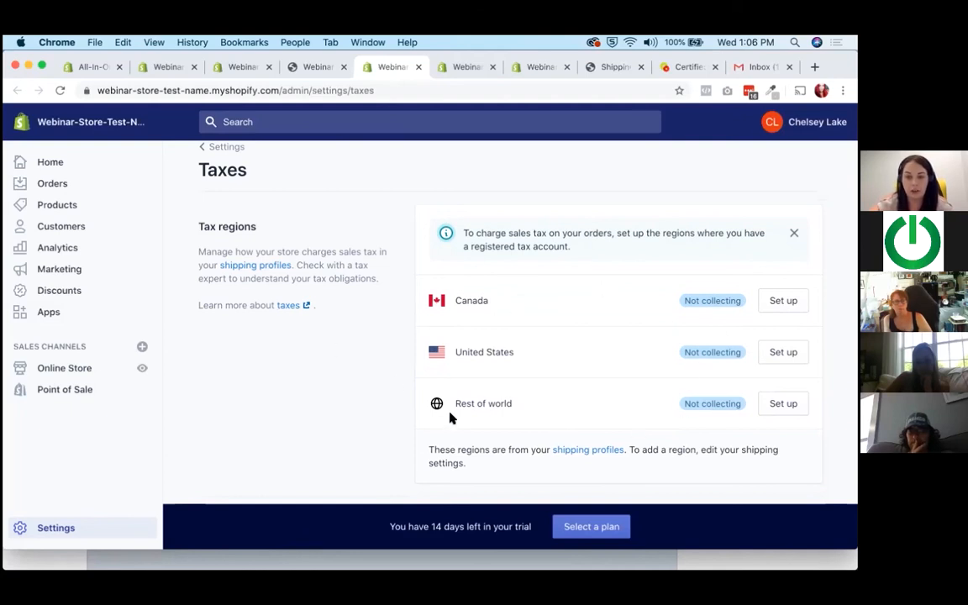
pyautogui.scroll(-1, 454, 419)
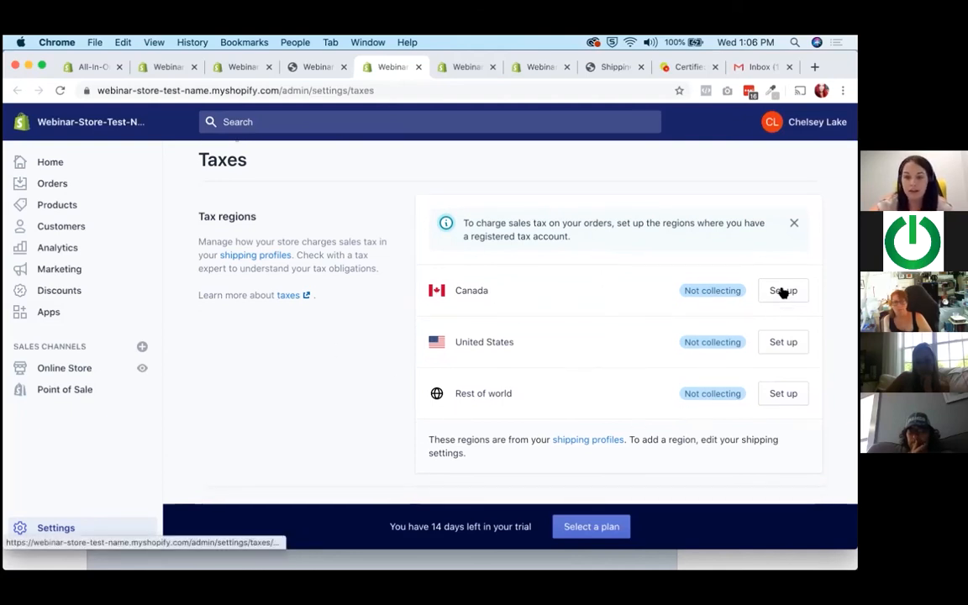
# Set up Canada's sales tax by adding a Prince Edward Island (HST) tax account, leaving the registration number blank.
pyautogui.click(783, 290)
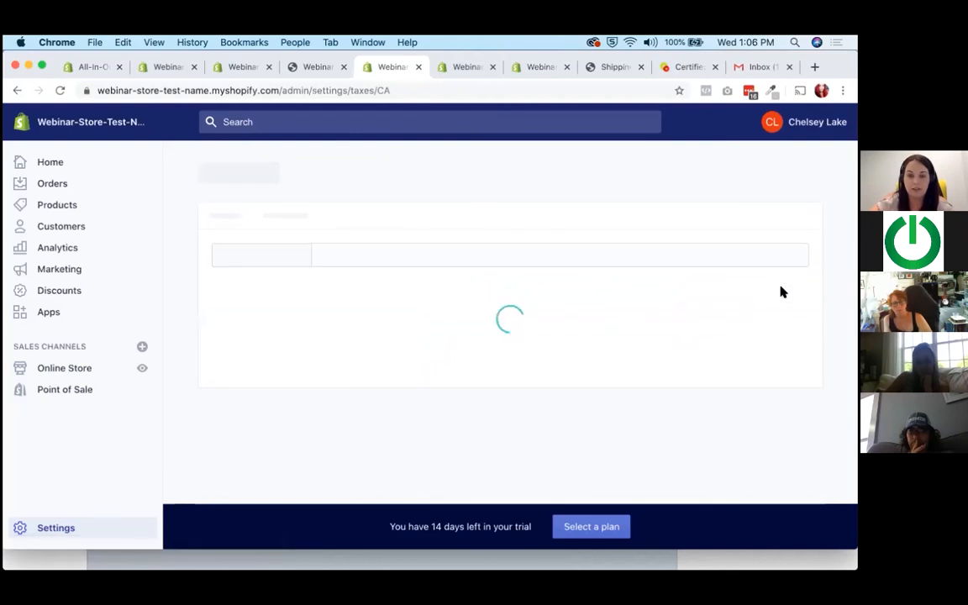
pyautogui.scroll(-2, 503, 294)
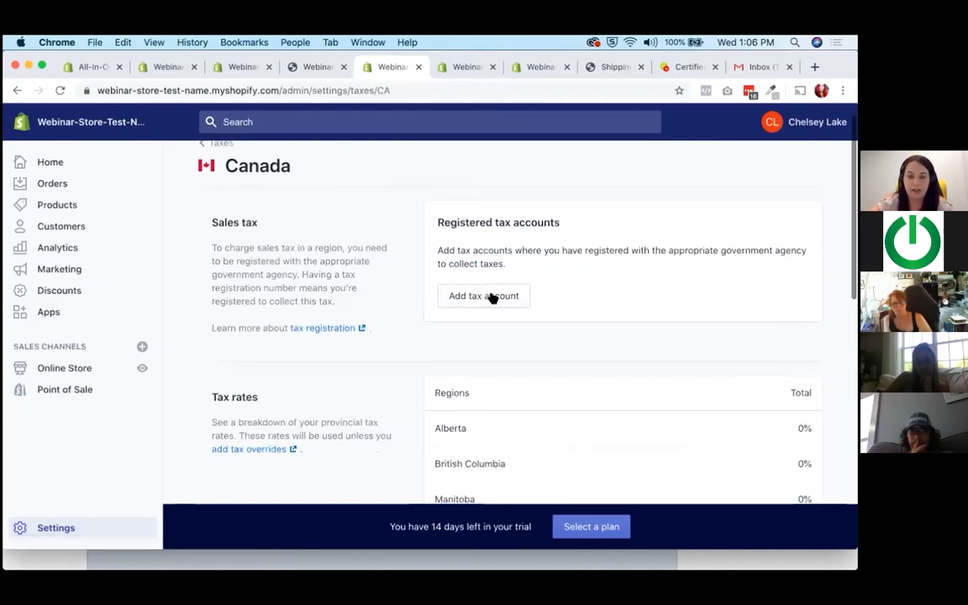
pyautogui.scroll(-5, 492, 297)
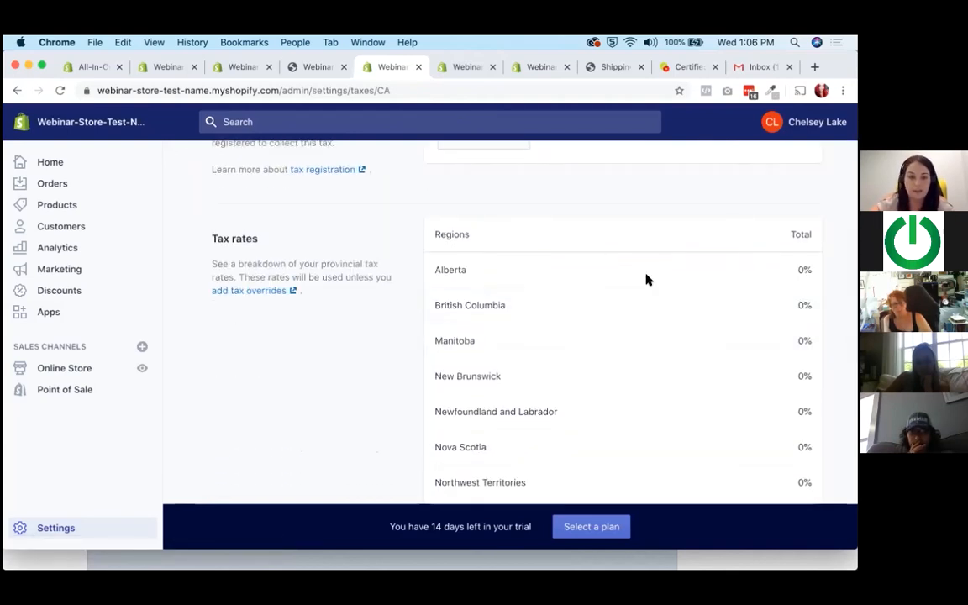
pyautogui.scroll(-8, 646, 279)
pyautogui.scroll(10, 390, 281)
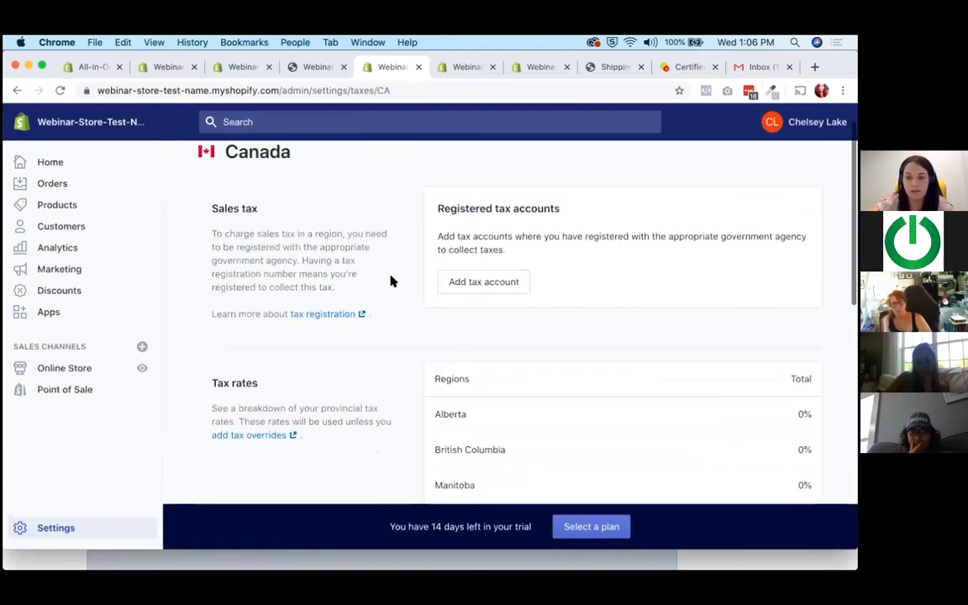
pyautogui.scroll(2, 395, 286)
pyautogui.click(488, 322)
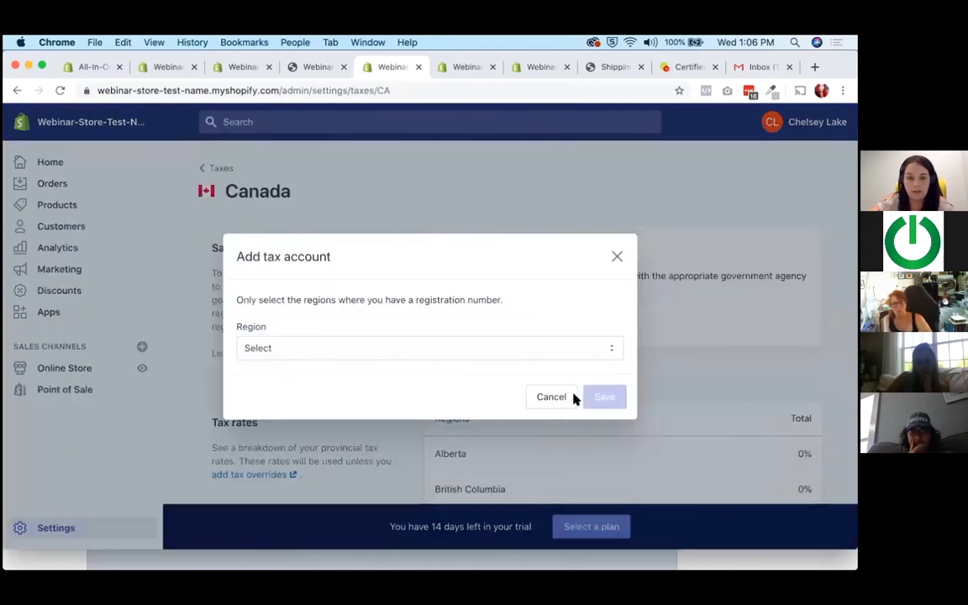
pyautogui.click(468, 354)
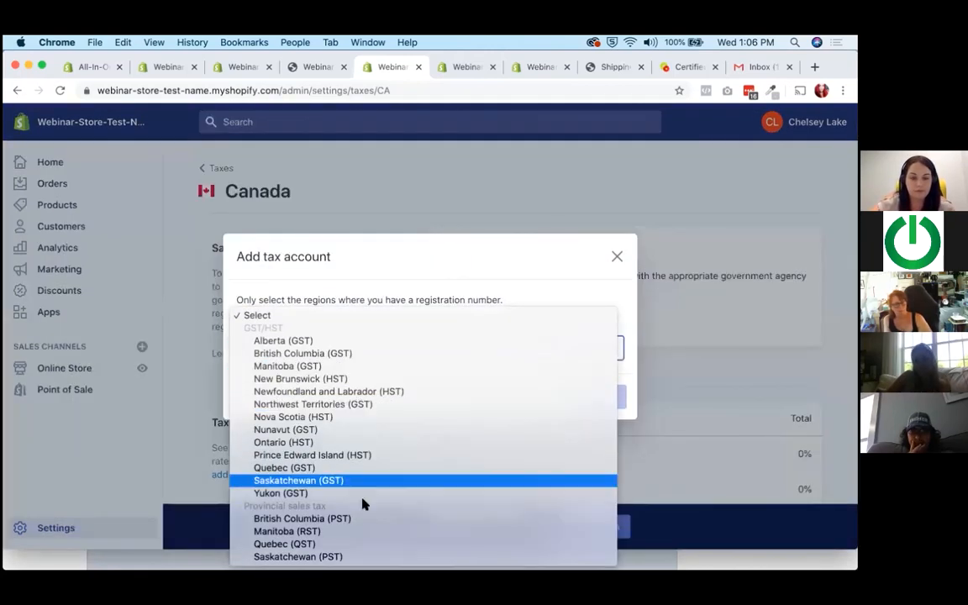
pyautogui.click(378, 454)
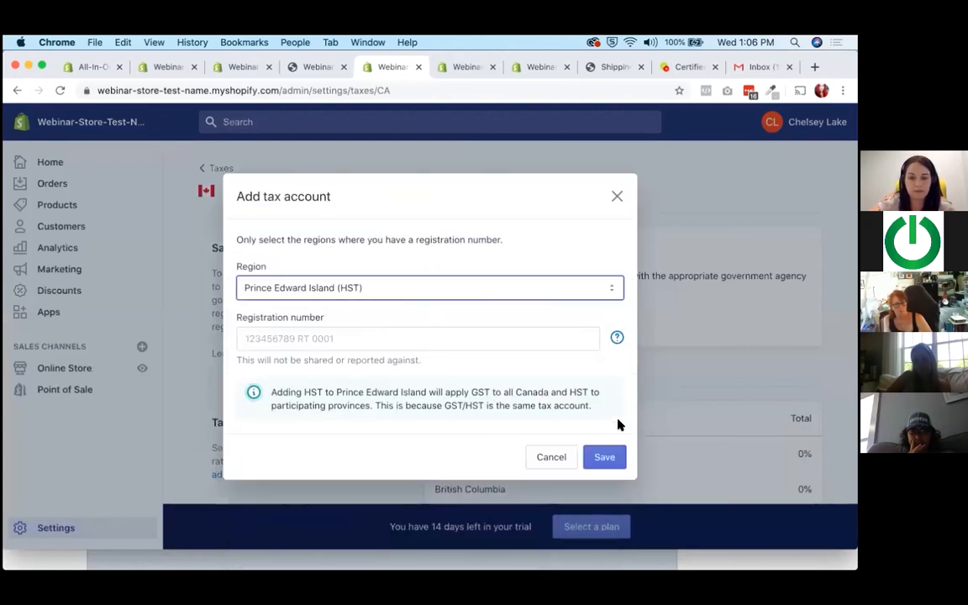
pyautogui.click(610, 457)
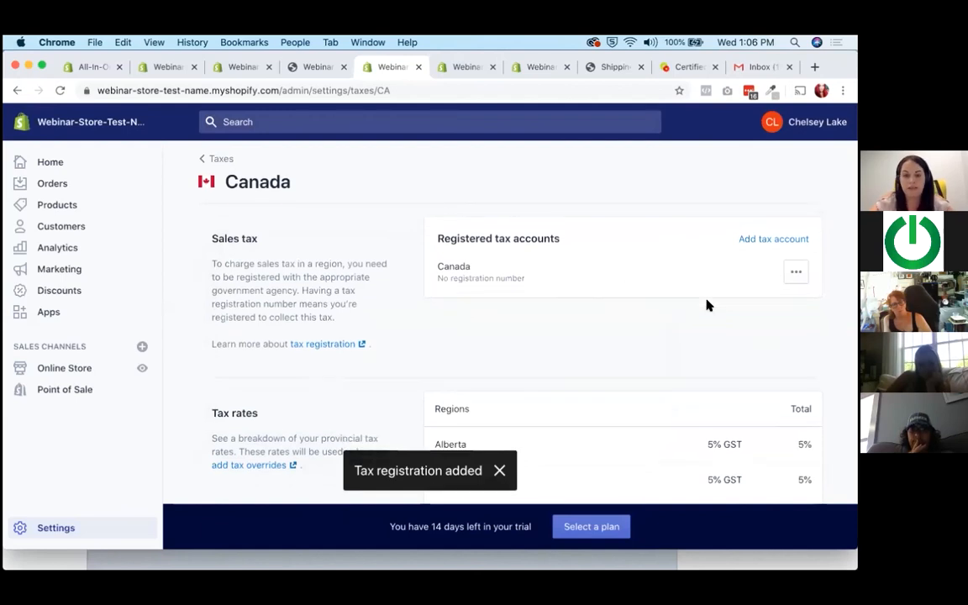
# Examine the GST and HST rates applied to each Canadian province and territory, and the tax overrides section.
pyautogui.scroll(-5, 708, 306)
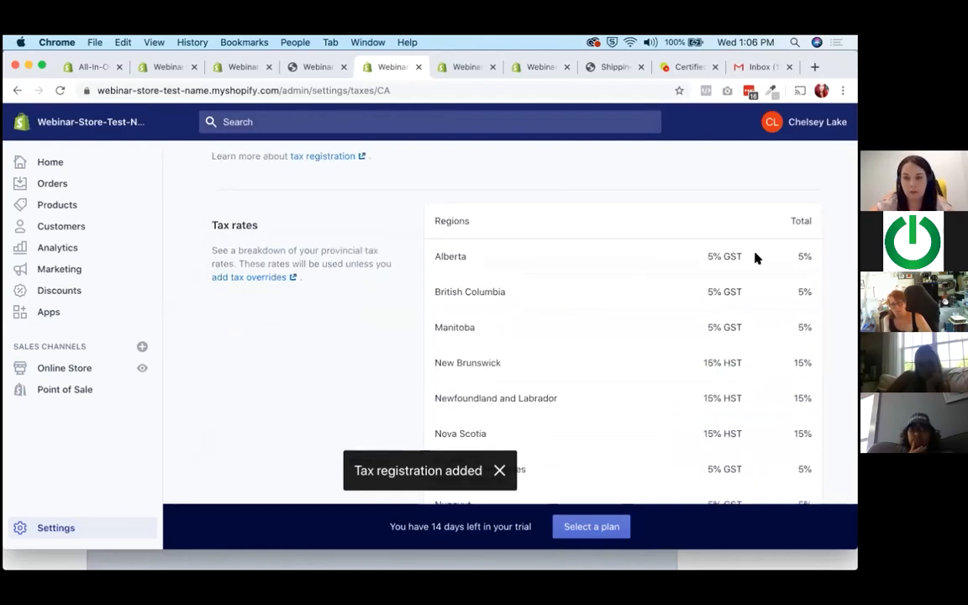
pyautogui.scroll(-1, 756, 259)
pyautogui.scroll(-5, 755, 259)
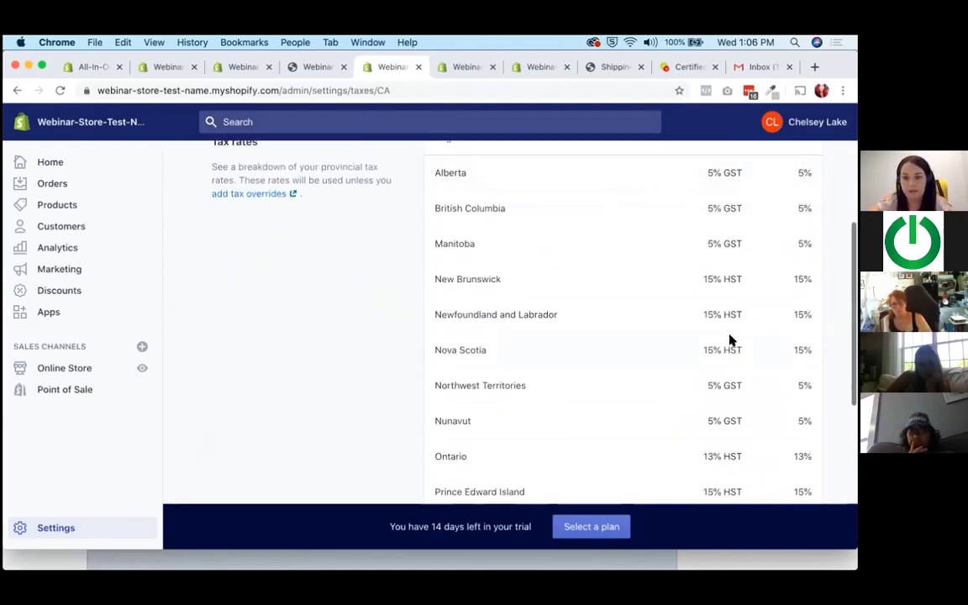
pyautogui.scroll(-5, 730, 339)
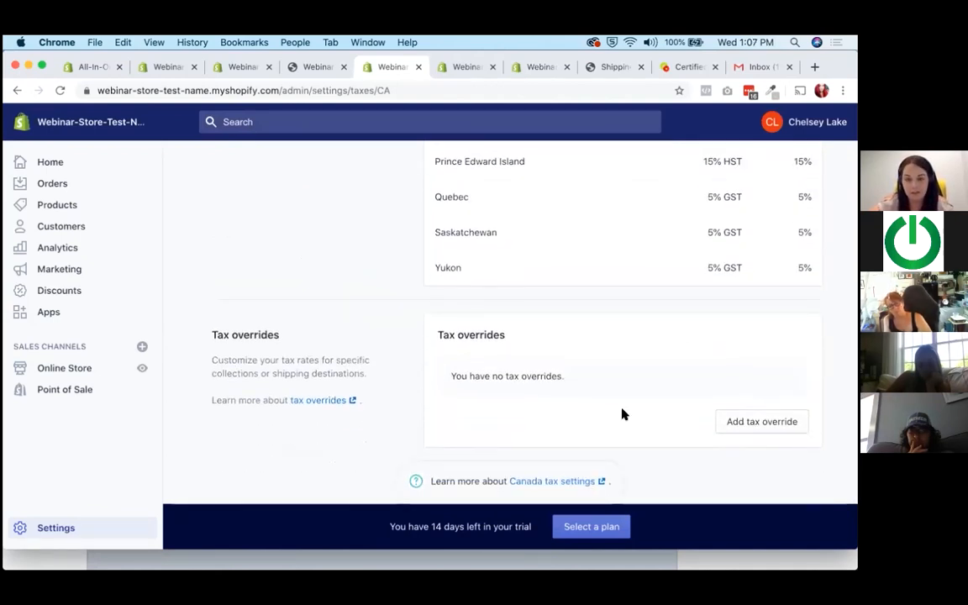
pyautogui.scroll(6, 622, 413)
pyautogui.scroll(9, 622, 413)
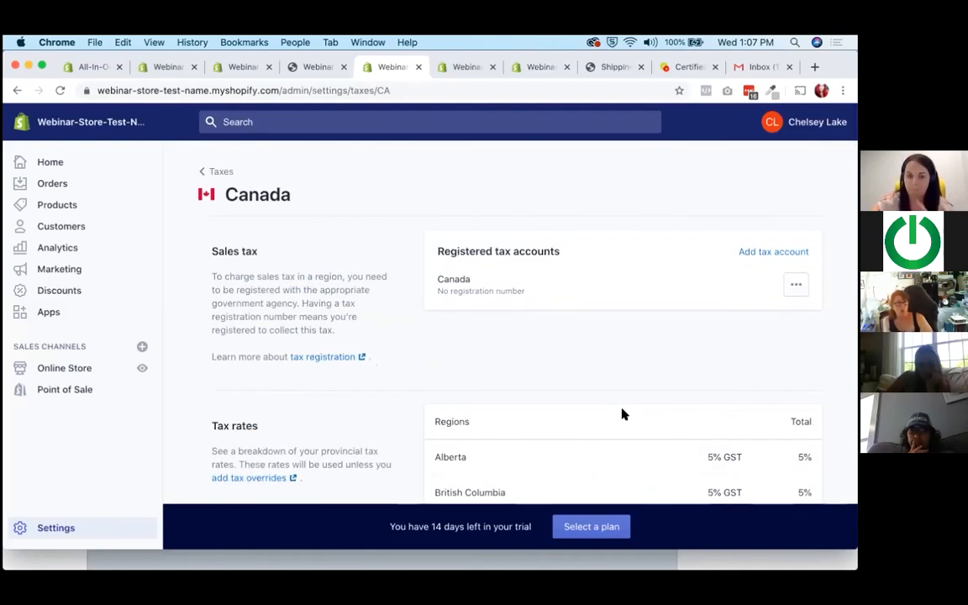
# Look over Canada's sales tax section again and highlight the registration number note under the registered tax account, then clear the selection.
pyautogui.scroll(-1, 494, 370)
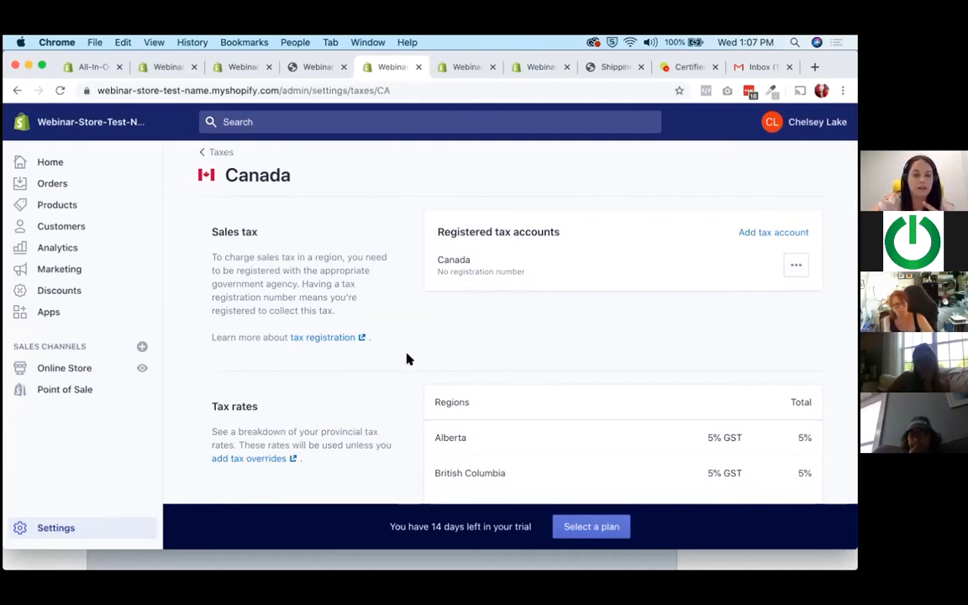
pyautogui.scroll(-1, 407, 360)
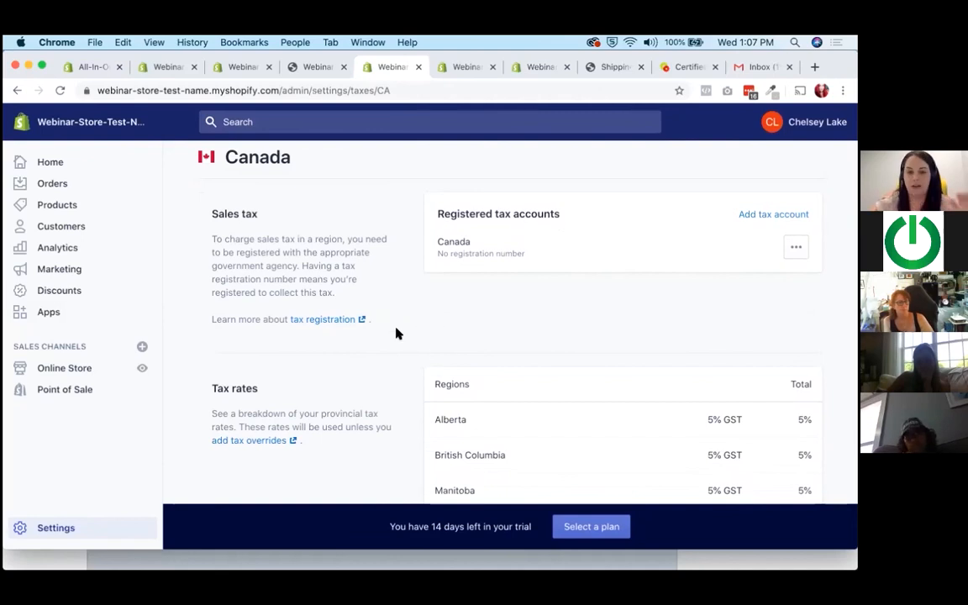
pyautogui.scroll(-3, 398, 334)
pyautogui.scroll(-2, 399, 334)
pyautogui.scroll(5, 398, 334)
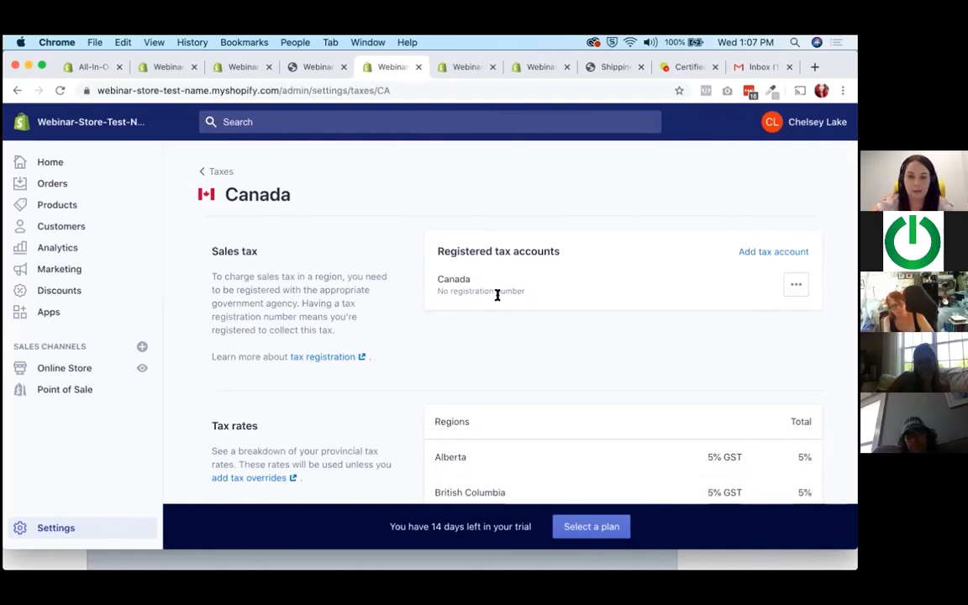
pyautogui.moveTo(453, 288); pyautogui.dragTo(521, 288)
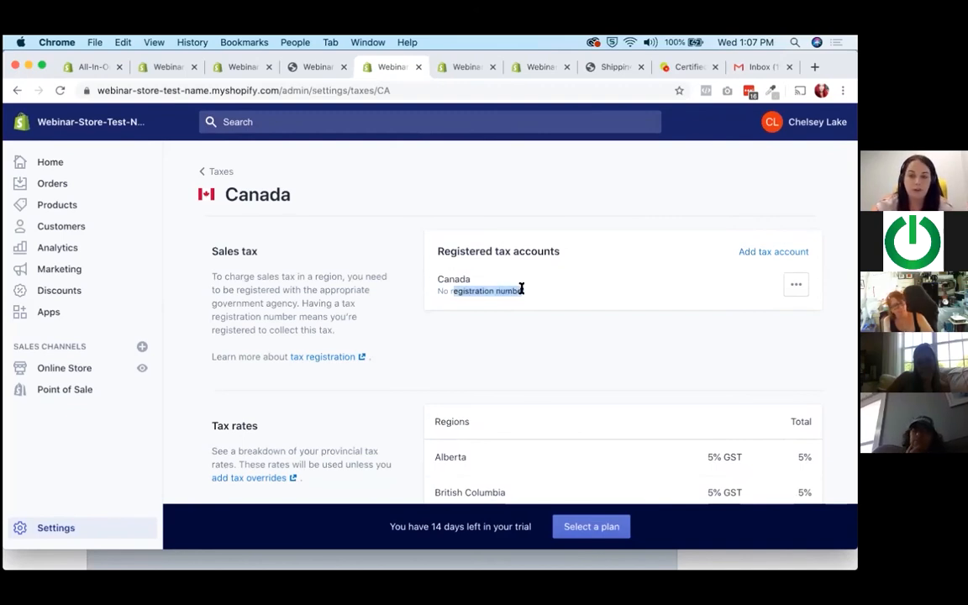
pyautogui.click(521, 288)
# Recheck the provincial tax rates from Alberta to Yukon.
pyautogui.scroll(-5, 639, 267)
pyautogui.scroll(-8, 767, 291)
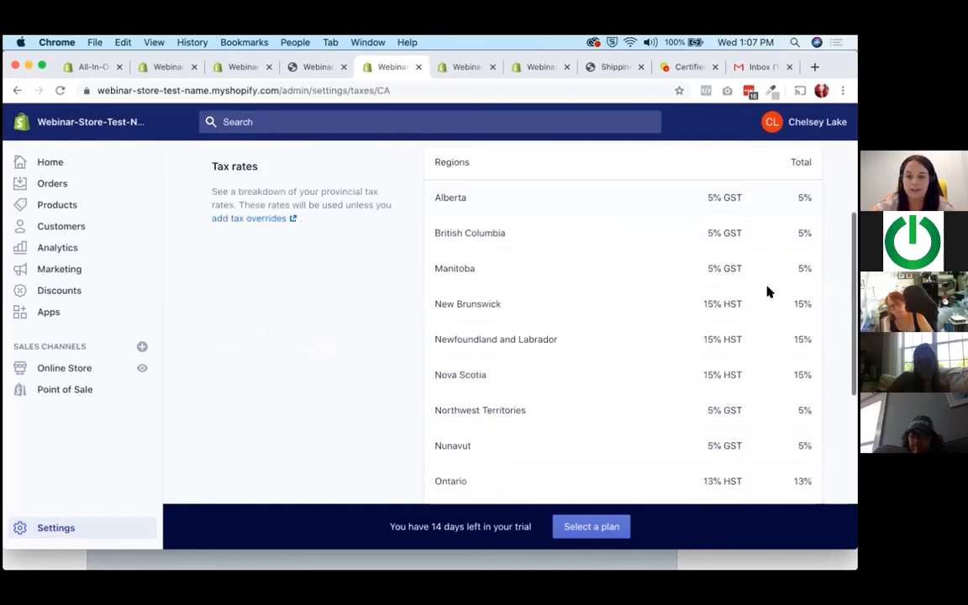
pyautogui.scroll(-3, 767, 292)
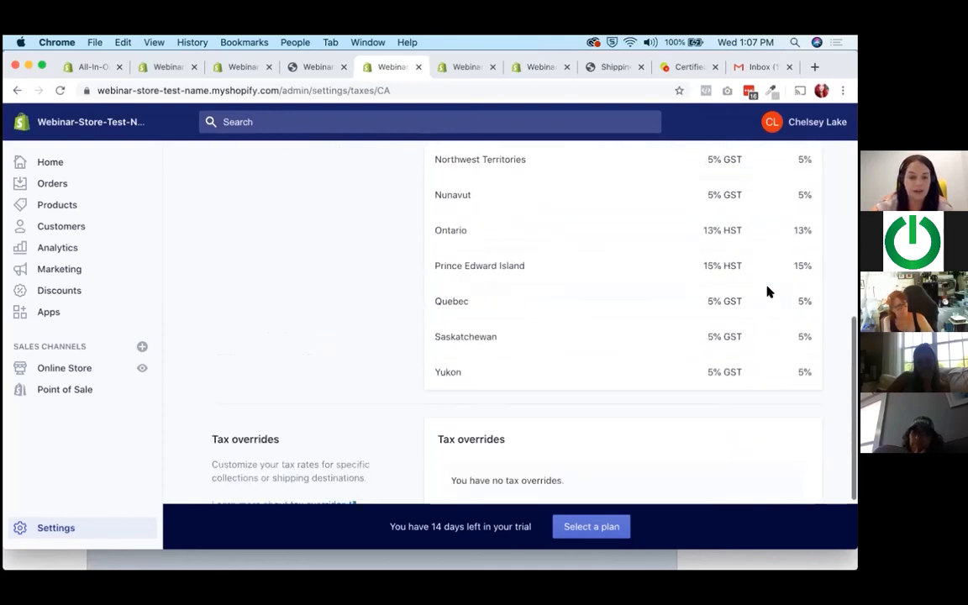
pyautogui.scroll(10, 224, 420)
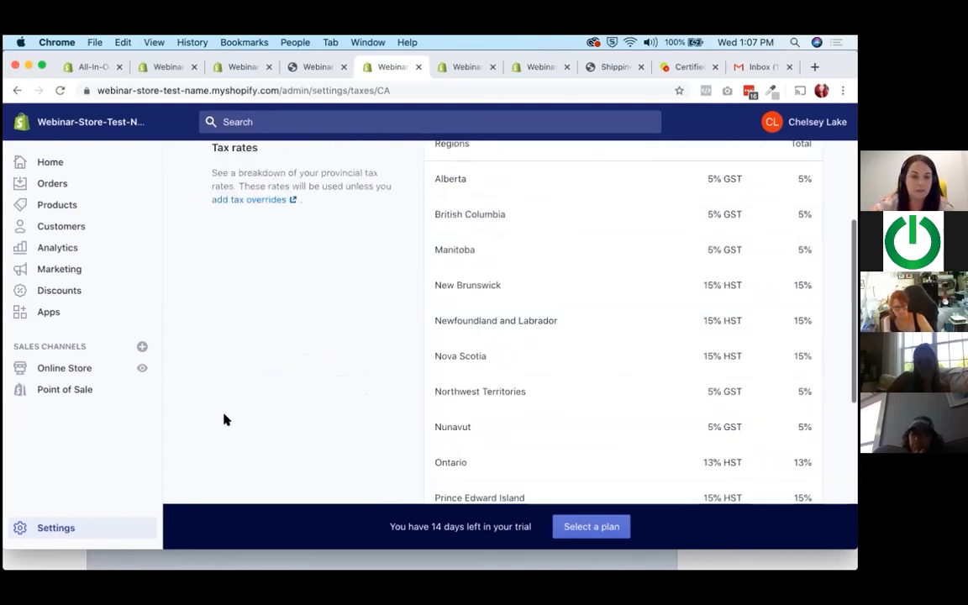
# Return to the settings overview and look over the available store setting categories.
pyautogui.click(72, 527)
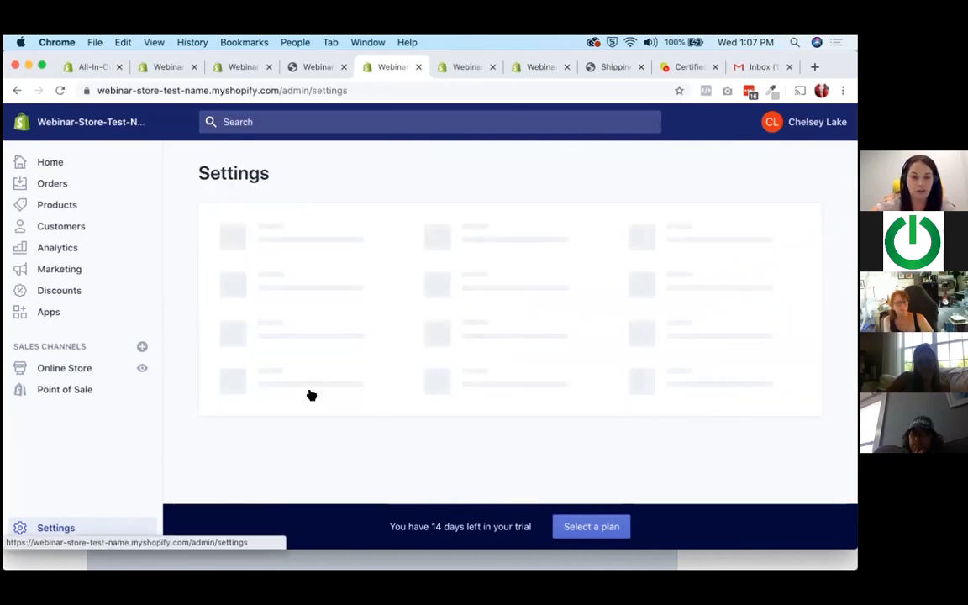
pyautogui.scroll(-3, 311, 395)
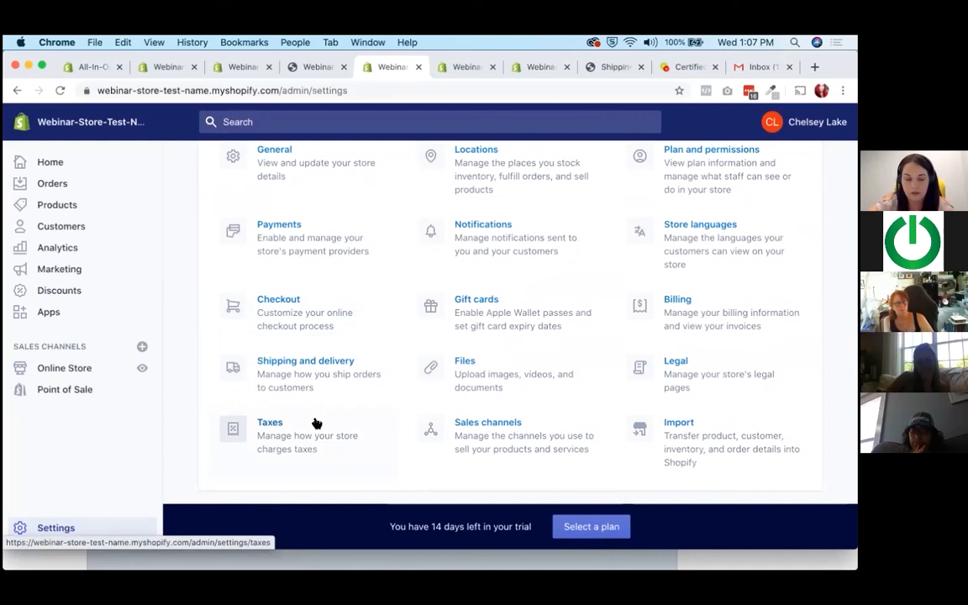
pyautogui.scroll(2, 316, 422)
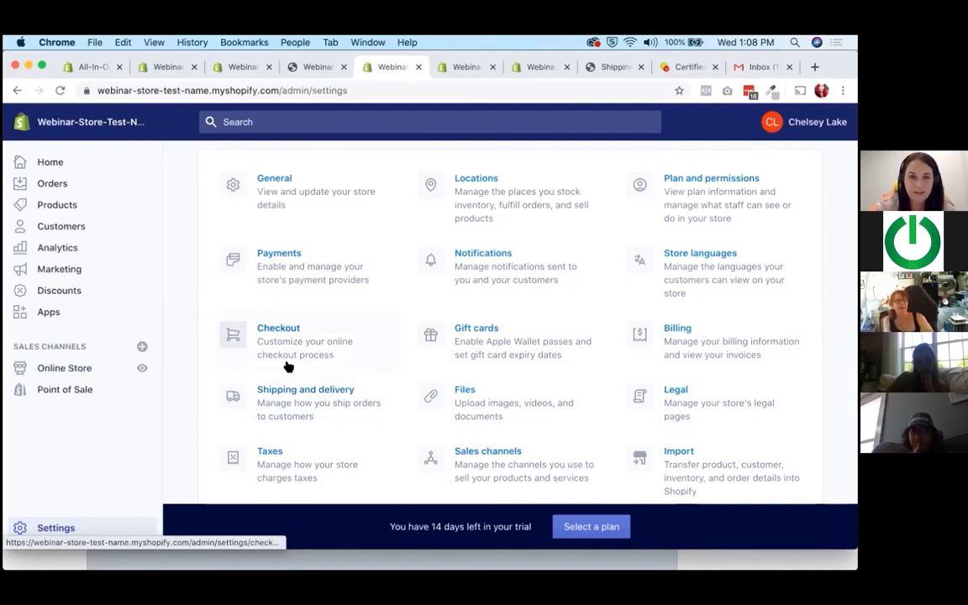
# Open the online store's themes and look over the theme library.
pyautogui.click(76, 368)
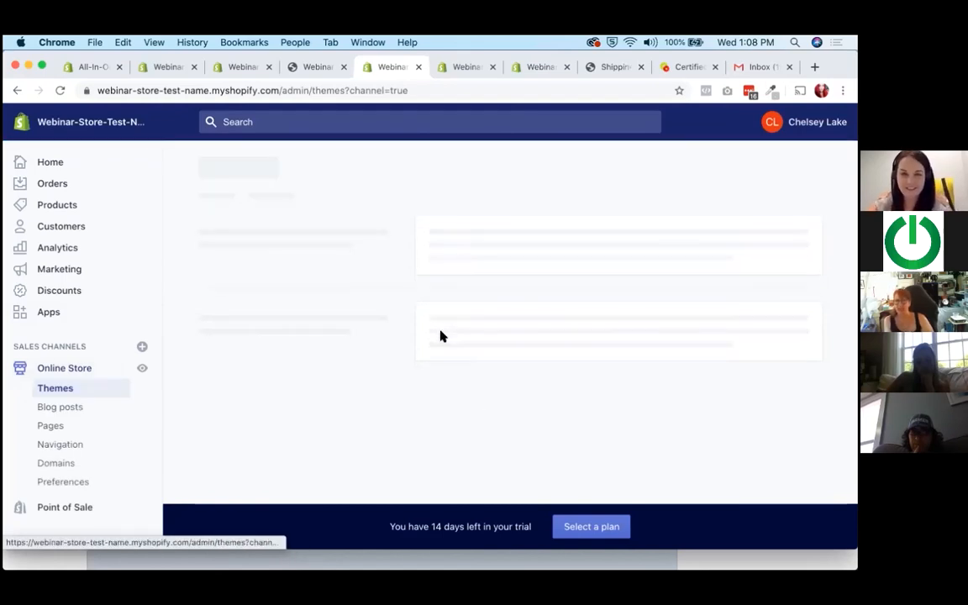
pyautogui.scroll(-10, 359, 326)
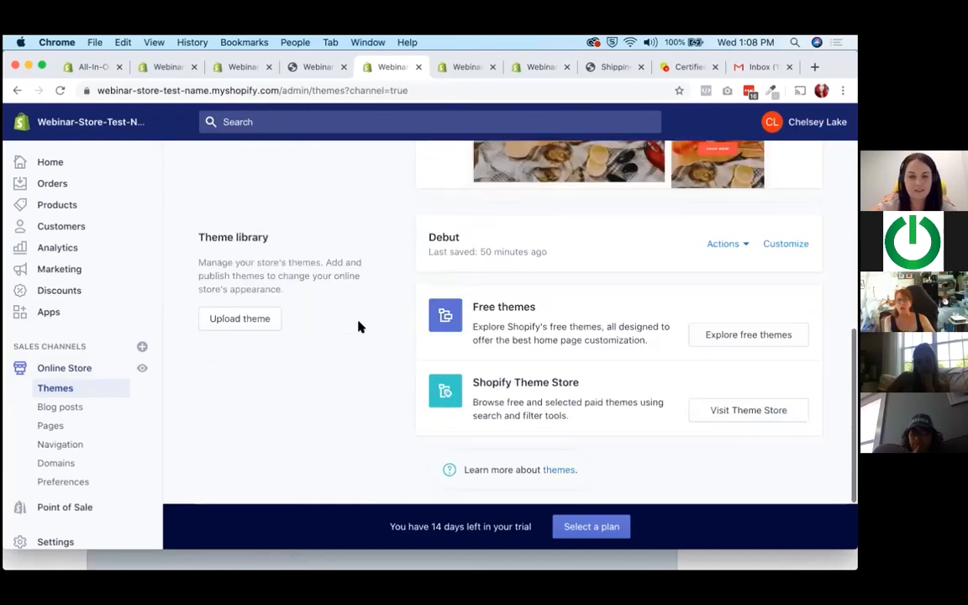
# Enter the keychain password to let Adobe_CCXProcess use the Local Items keychain.
pyautogui.click(469, 225)
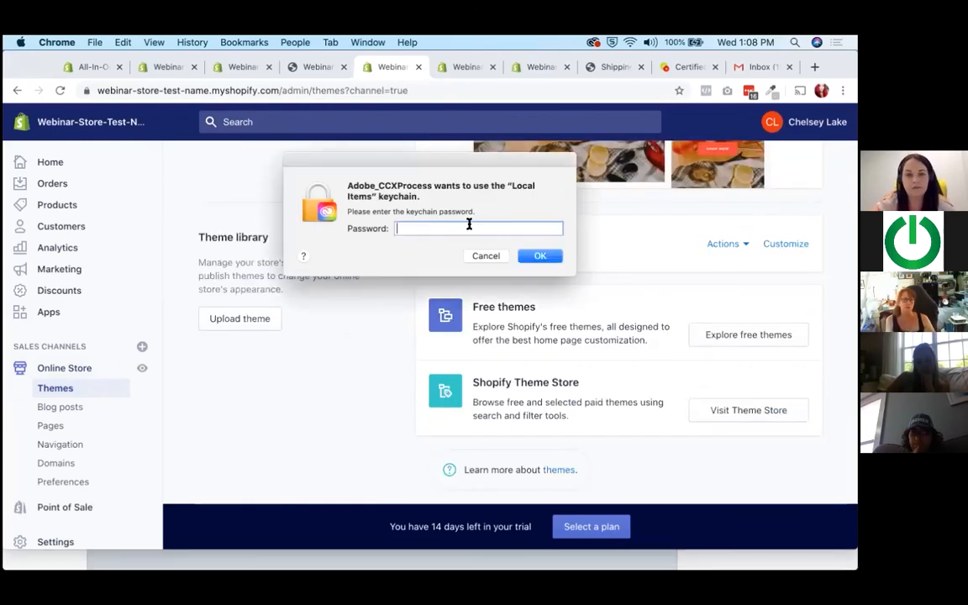
pyautogui.write('•••••••••••••••••')
pyautogui.press('Return')
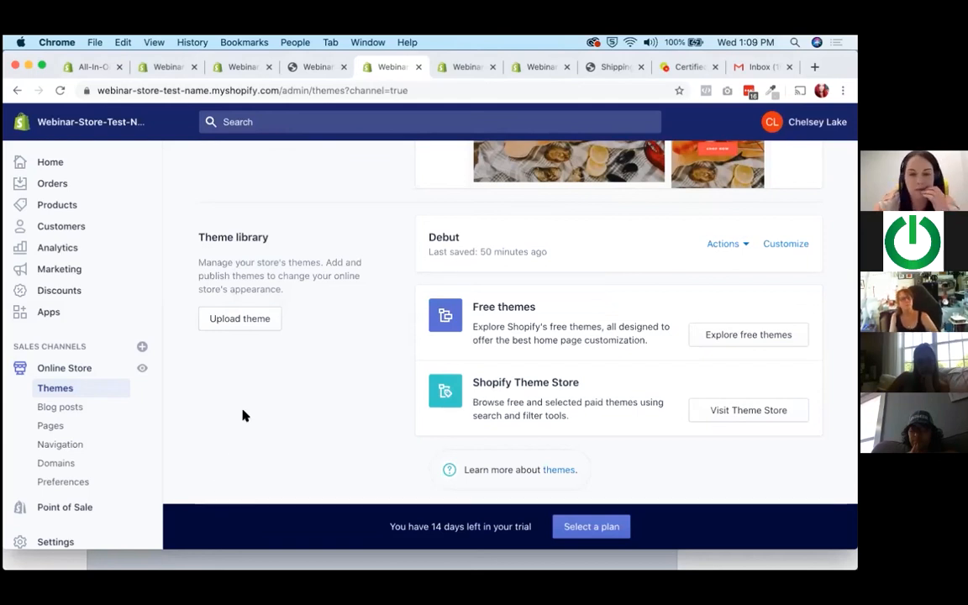
# Review the current Narrative theme, the store password protection notice and the theme library with its free and paid theme sources.
pyautogui.scroll(1, 243, 415)
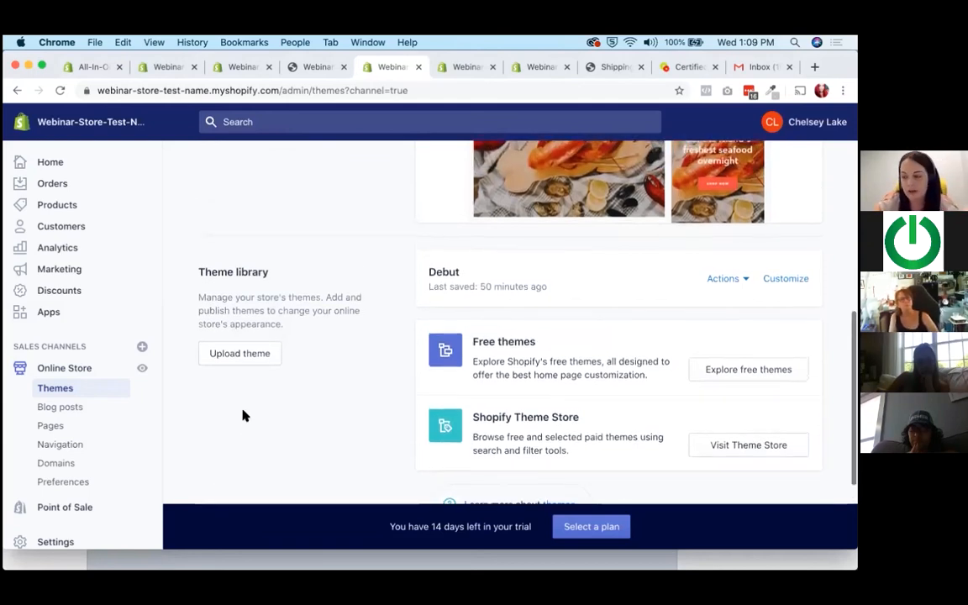
pyautogui.scroll(-1, 242, 415)
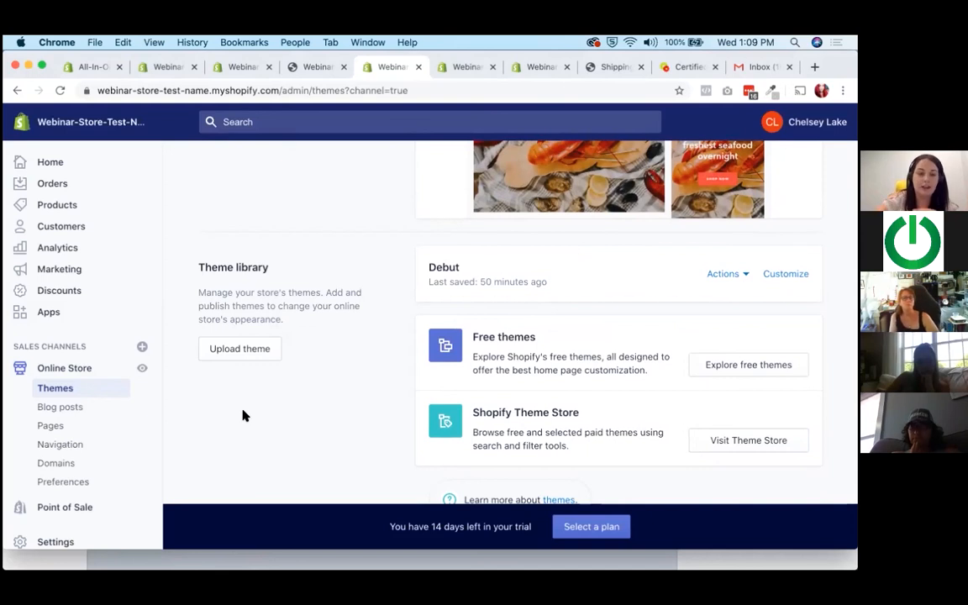
pyautogui.scroll(-1, 242, 416)
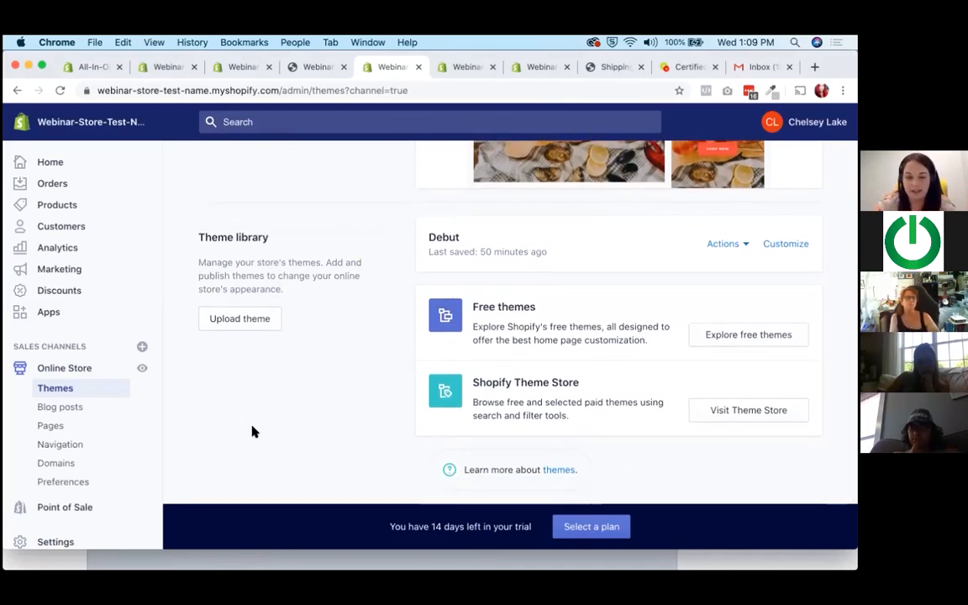
pyautogui.scroll(2, 252, 431)
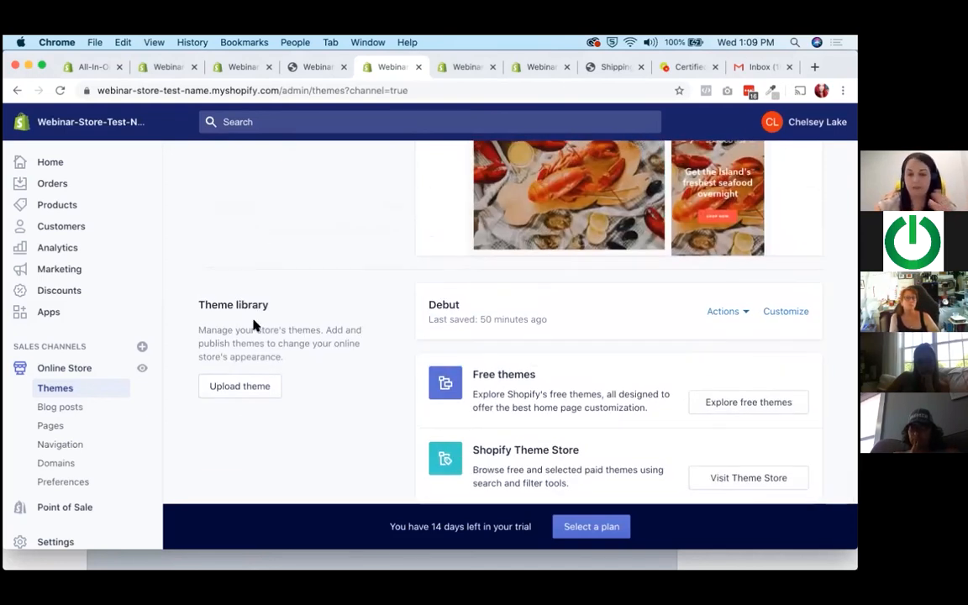
pyautogui.scroll(6, 255, 324)
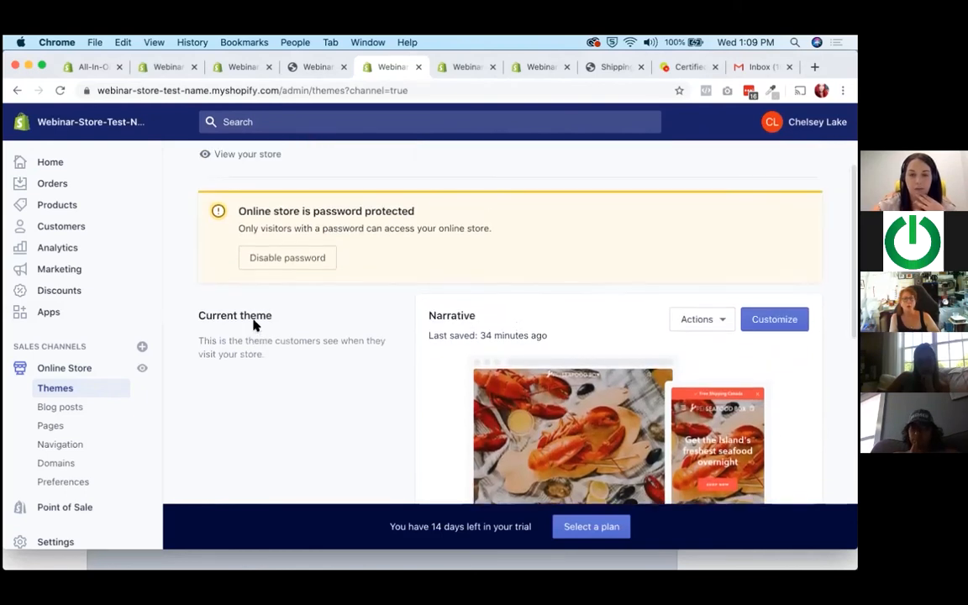
pyautogui.scroll(-5, 255, 324)
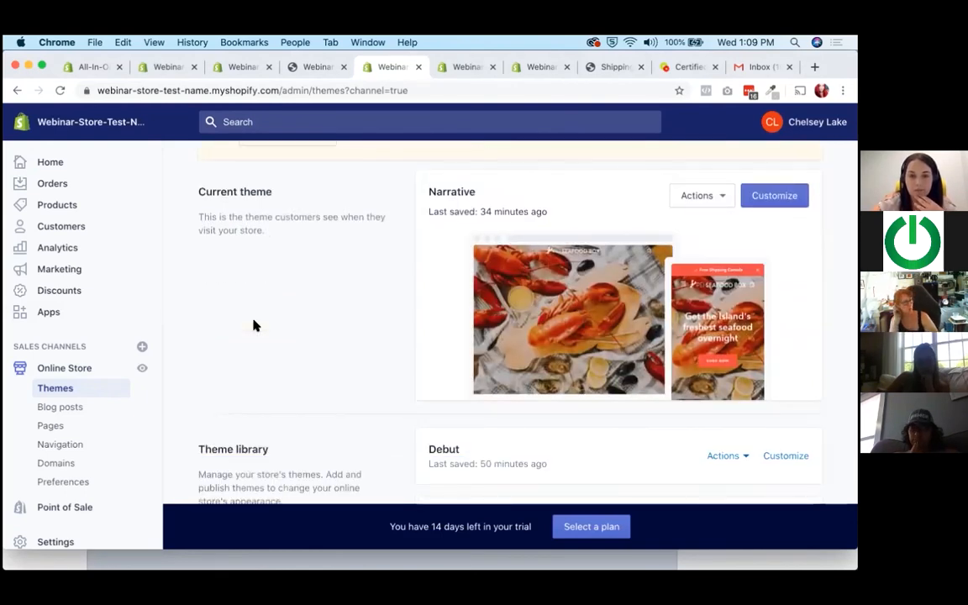
pyautogui.scroll(1, 268, 363)
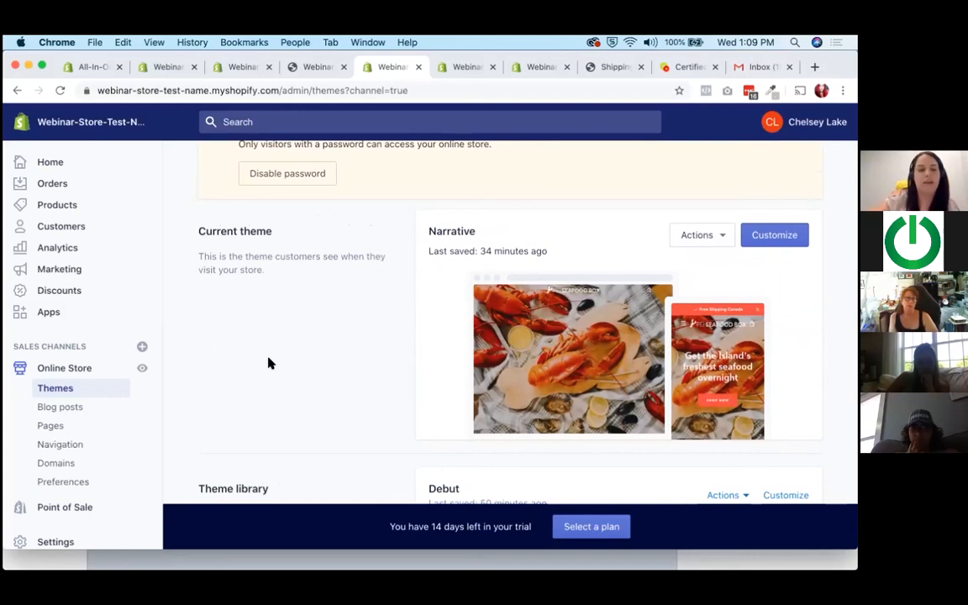
pyautogui.scroll(-1, 126, 378)
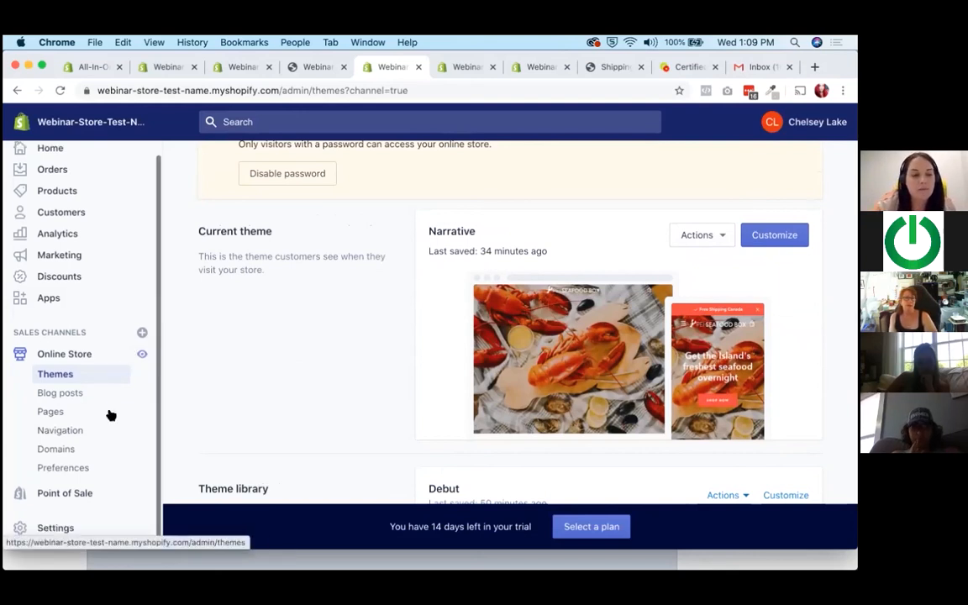
# Try to open the Point of Sale sales channel overview.
pyautogui.click(79, 493)
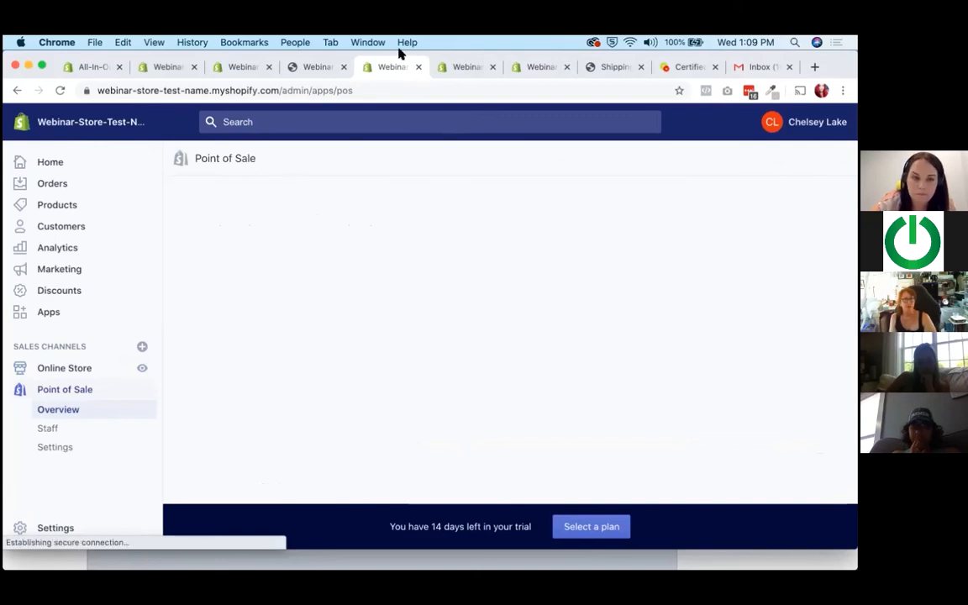
pyautogui.click(88, 392)
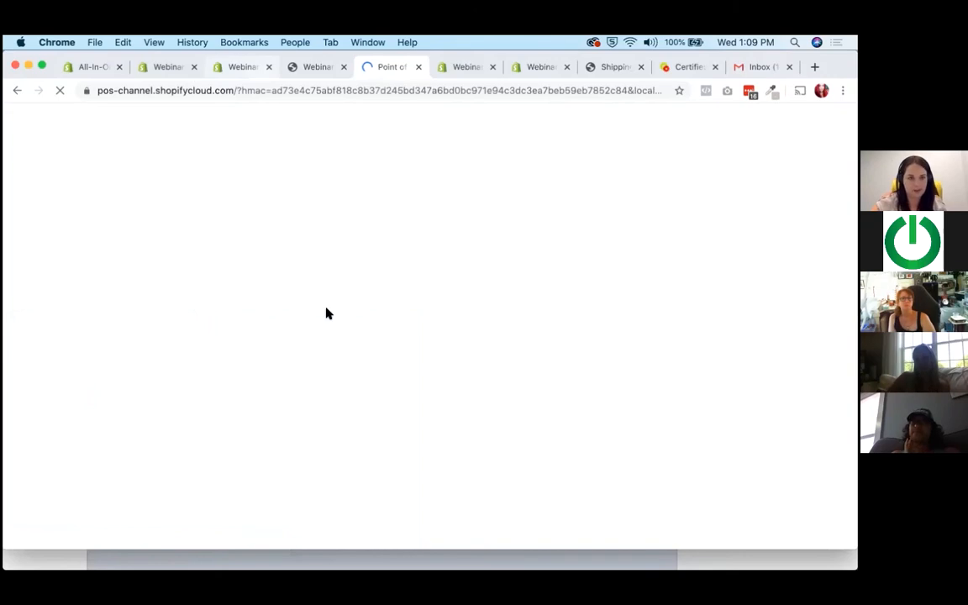
# Switch to the browser tab with the store's settings overview and look over the setting categories.
pyautogui.click(243, 68)
pyautogui.click(186, 358)
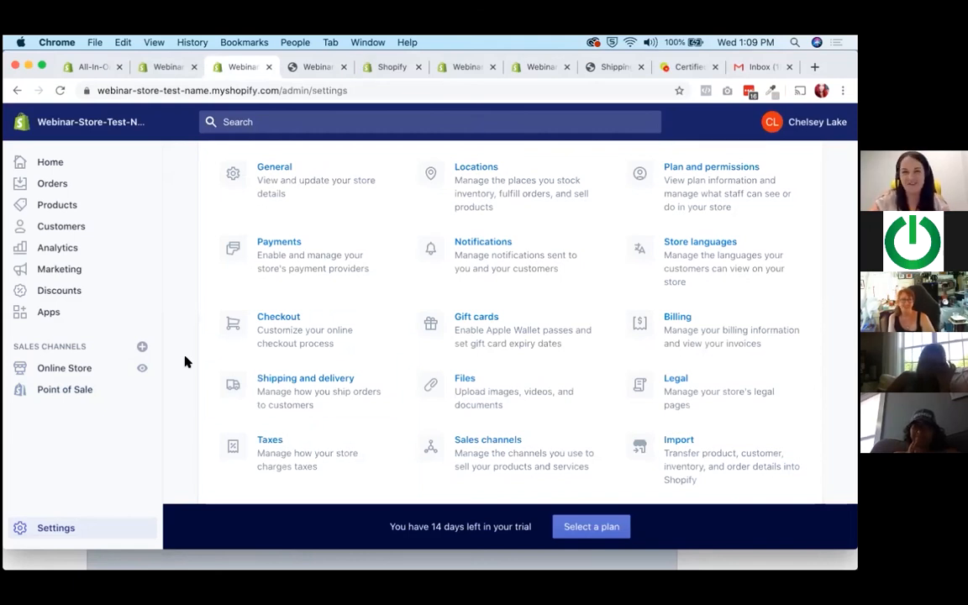
pyautogui.scroll(2, 416, 417)
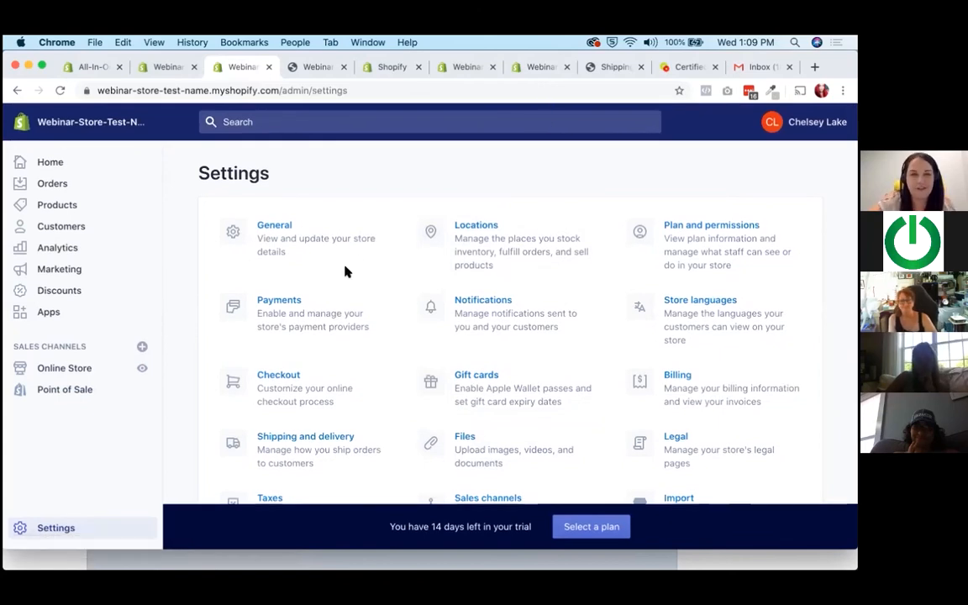
pyautogui.scroll(-1, 577, 339)
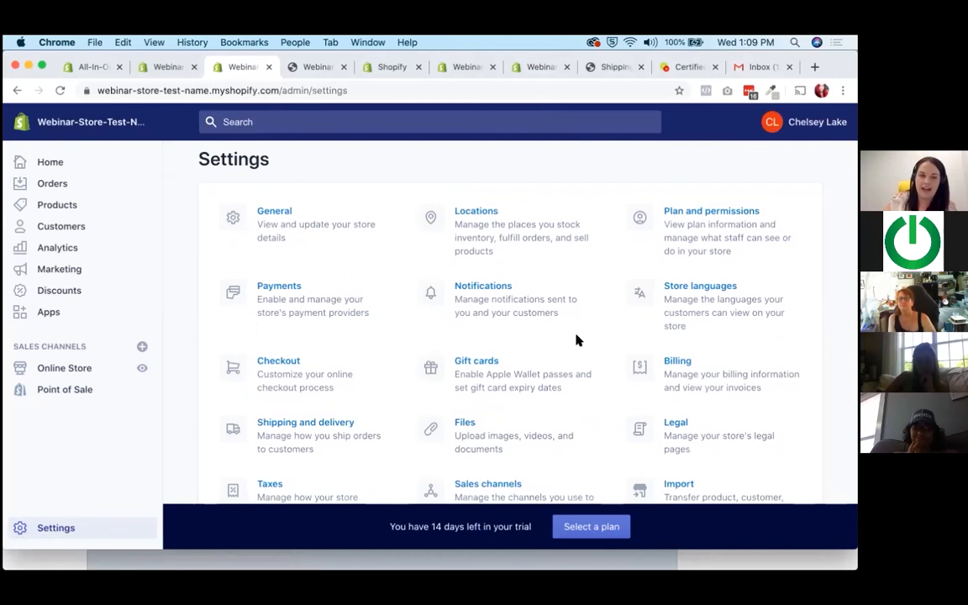
# Open the store's discounts and look over the discount codes page.
pyautogui.click(109, 308)
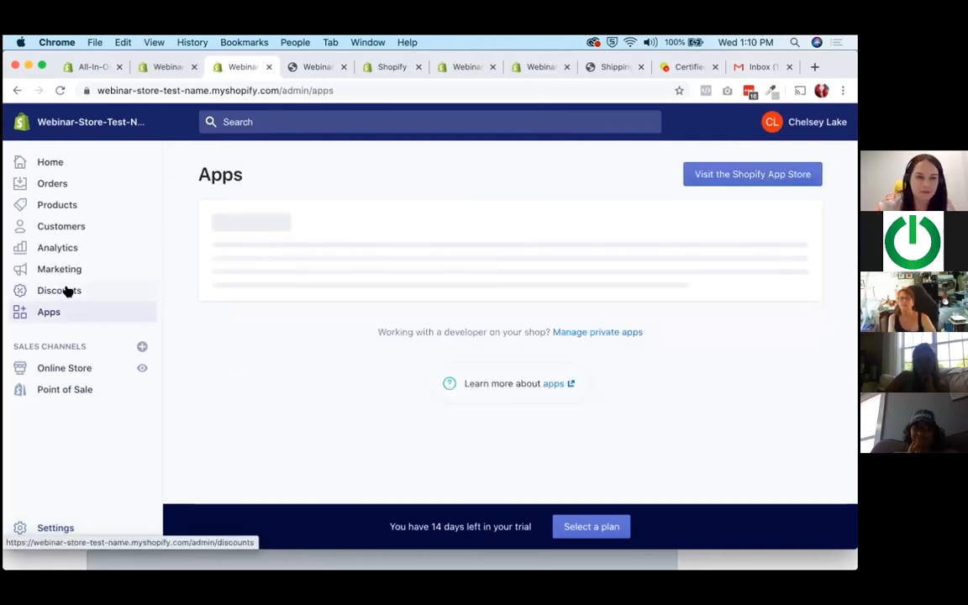
pyautogui.click(67, 290)
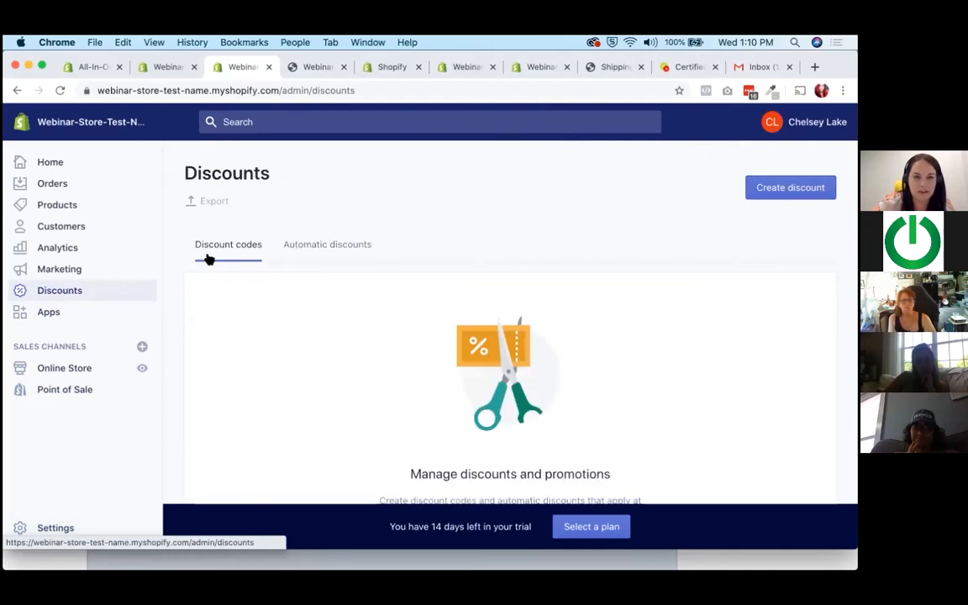
pyautogui.scroll(-5, 210, 260)
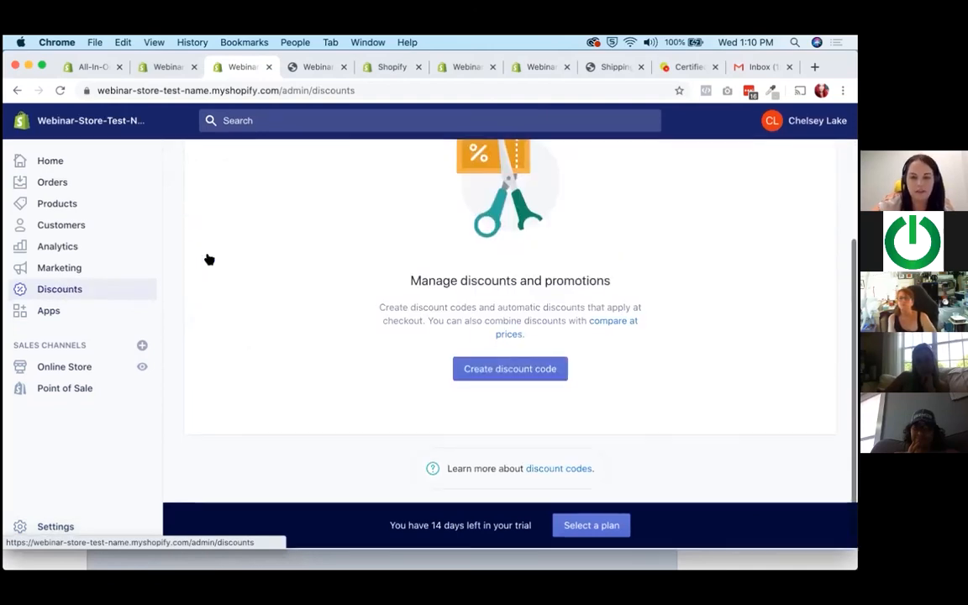
pyautogui.scroll(5, 210, 260)
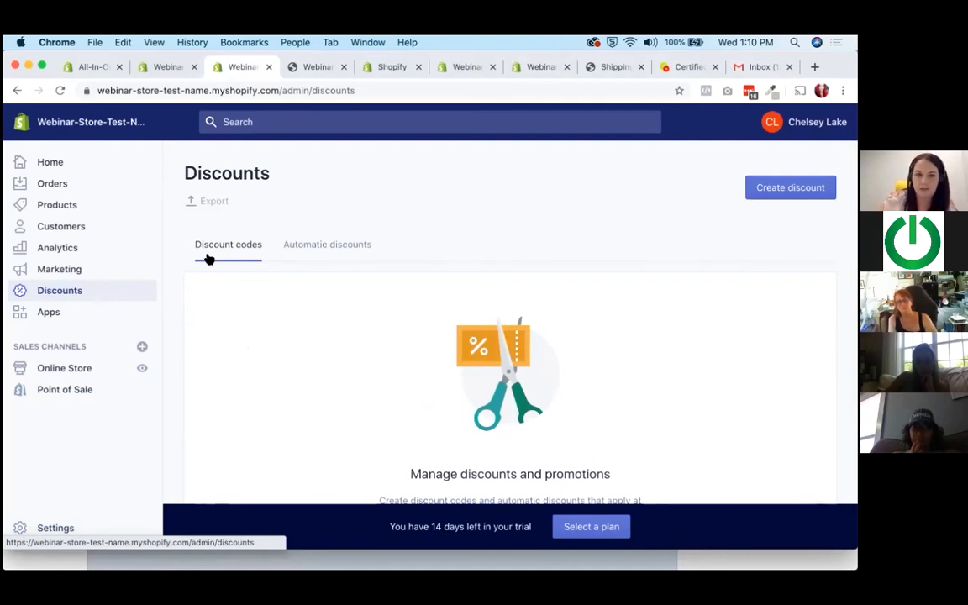
# Open the store's apps and look over the recommended apps for taking an existing store online.
pyautogui.click(72, 316)
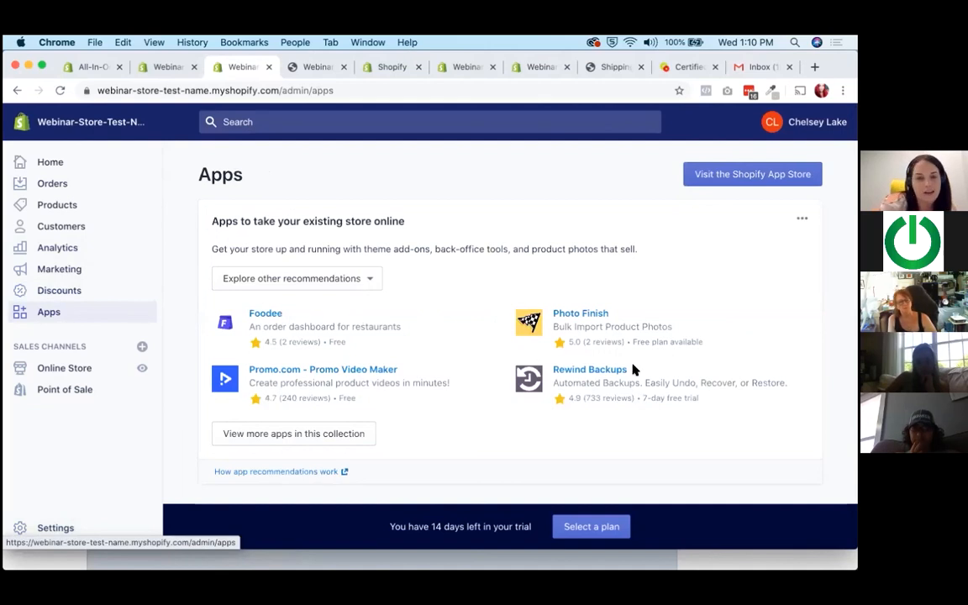
pyautogui.scroll(-3, 372, 320)
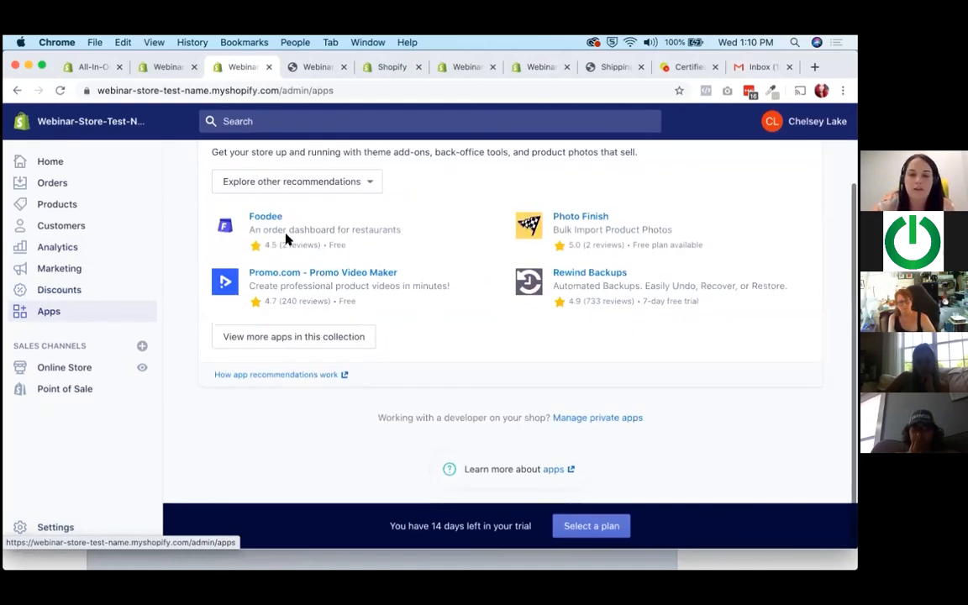
pyautogui.scroll(3, 424, 315)
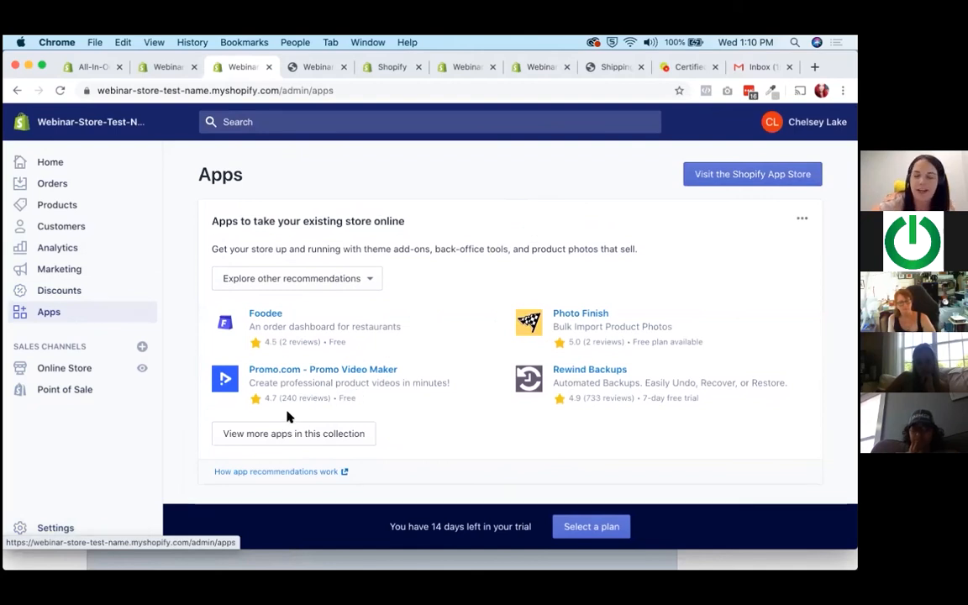
# Open the marketing overview and examine Shopify Email, the marketing results, the promotion tools and recent marketing.
pyautogui.click(79, 269)
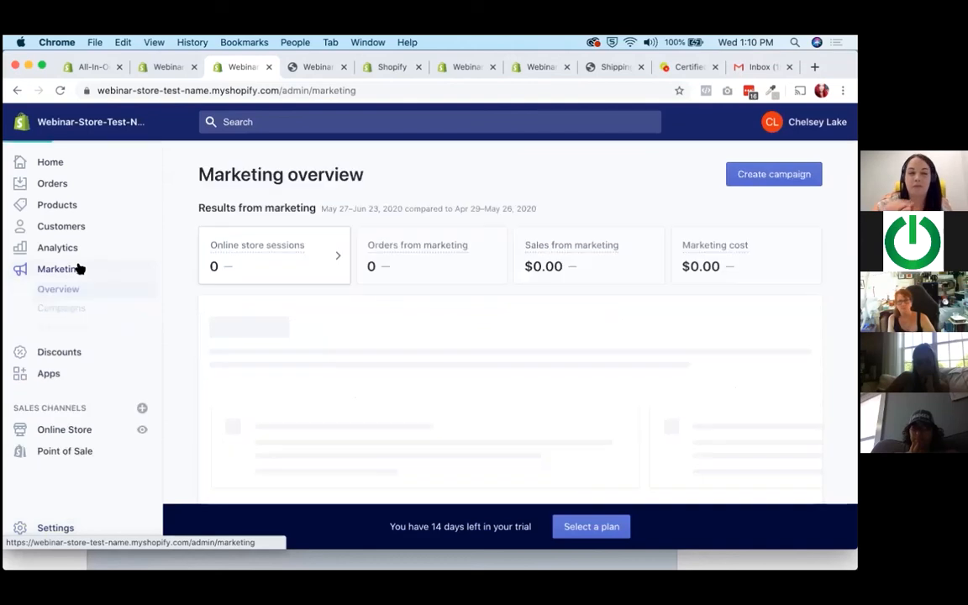
pyautogui.scroll(-5, 369, 237)
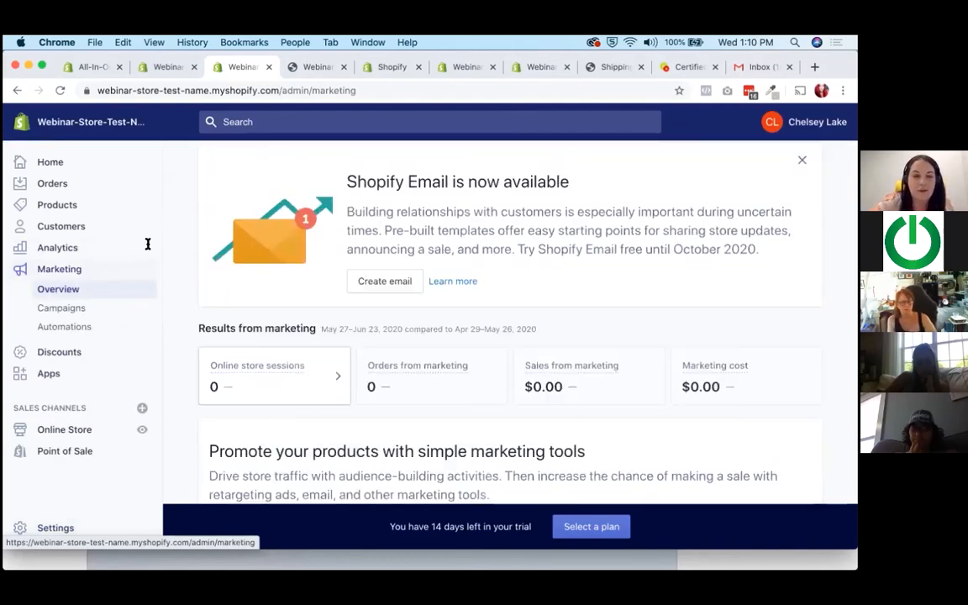
pyautogui.scroll(-2, 370, 237)
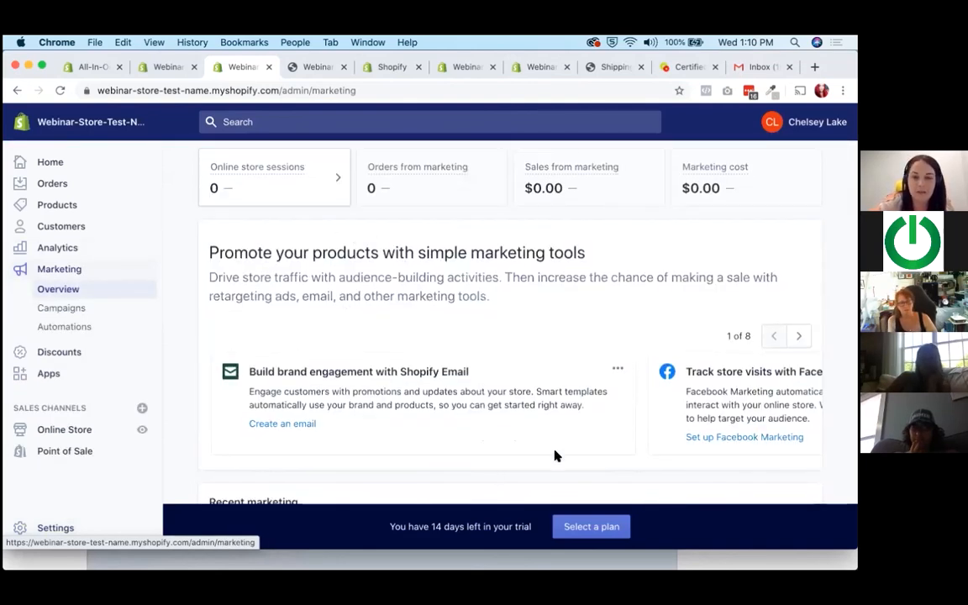
pyautogui.scroll(2, 555, 456)
pyautogui.scroll(3, 555, 456)
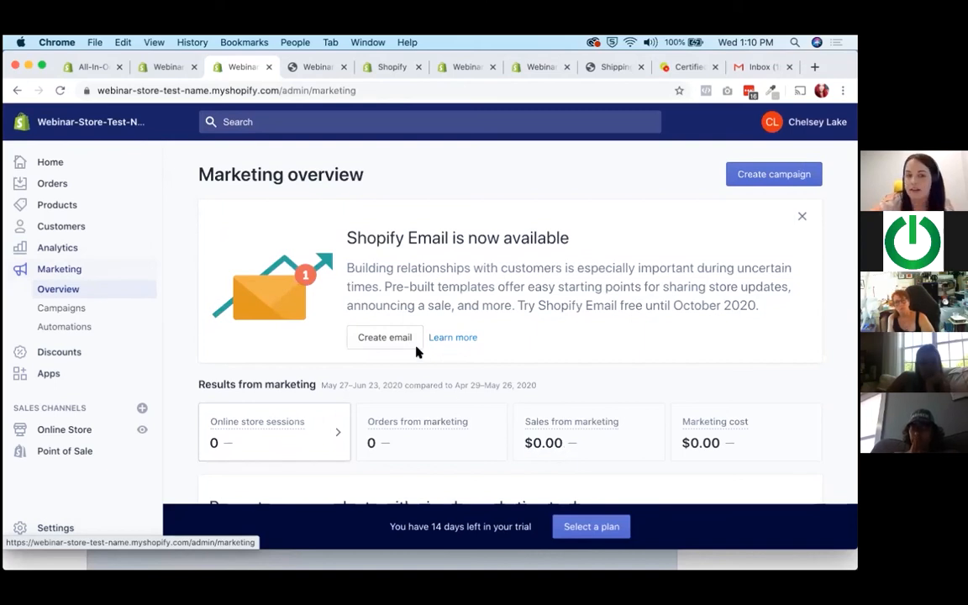
pyautogui.scroll(-5, 227, 260)
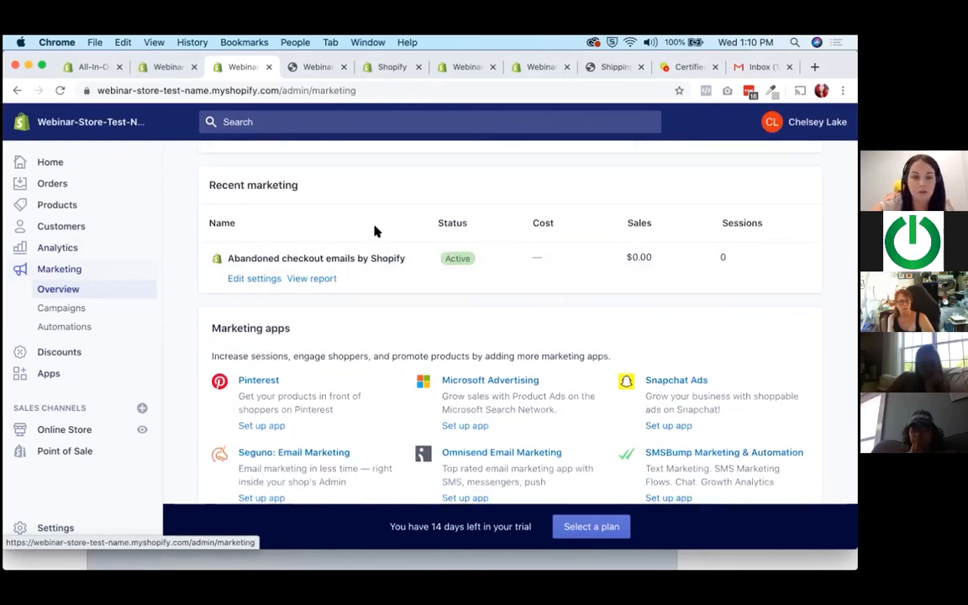
pyautogui.moveTo(411, 264); pyautogui.dragTo(227, 262)
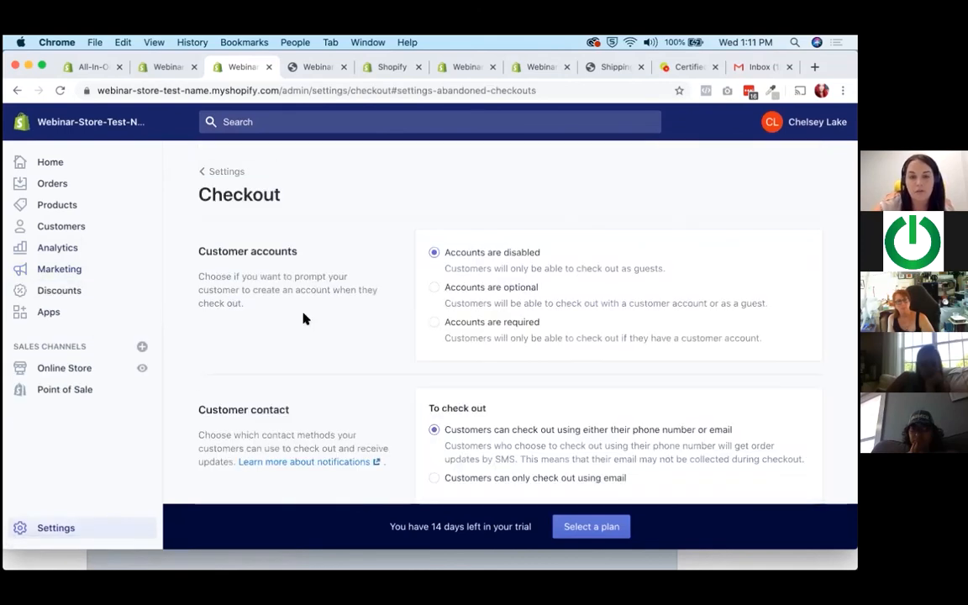
pyautogui.click(209, 172)
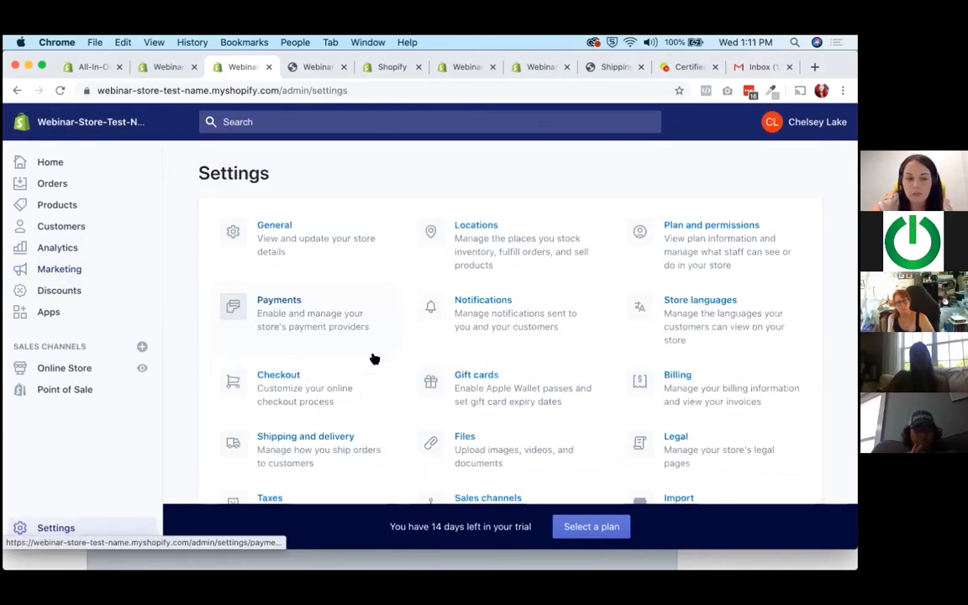
pyautogui.click(50, 269)
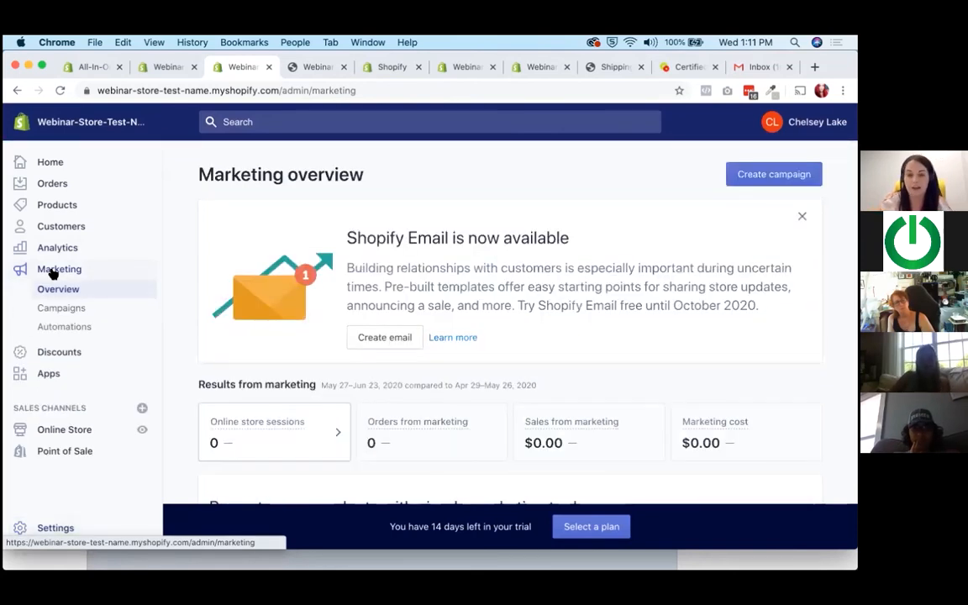
# Look over the abandoned checkout emails entry under recent marketing and the suggested marketing apps.
pyautogui.scroll(-5, 312, 404)
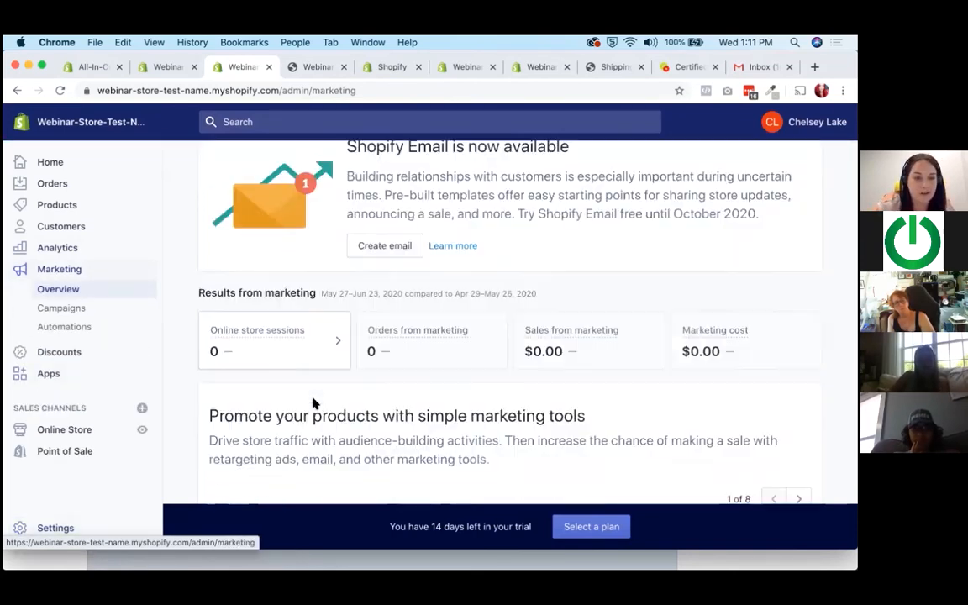
pyautogui.scroll(-3, 313, 404)
pyautogui.scroll(-3, 312, 404)
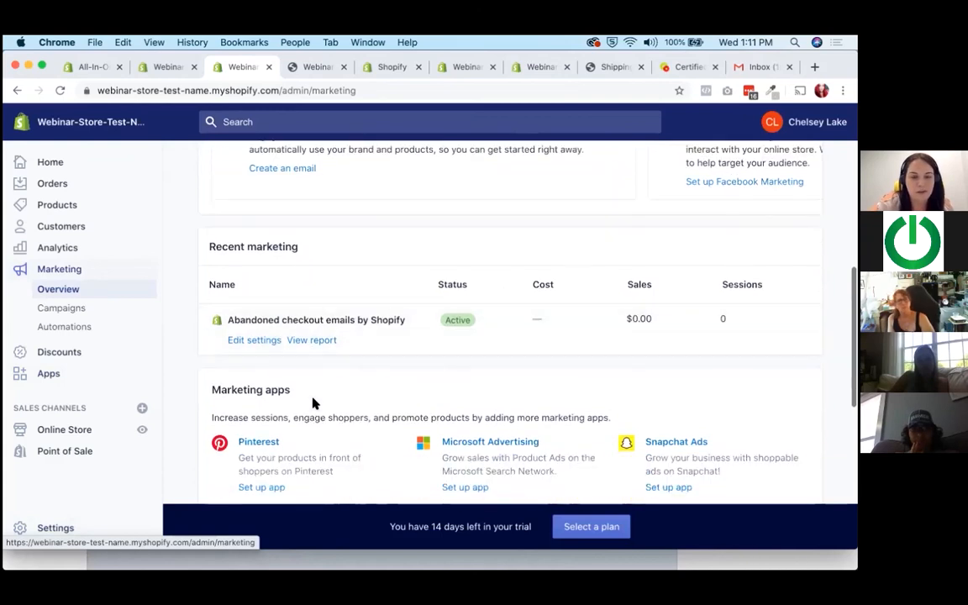
pyautogui.scroll(-1, 312, 403)
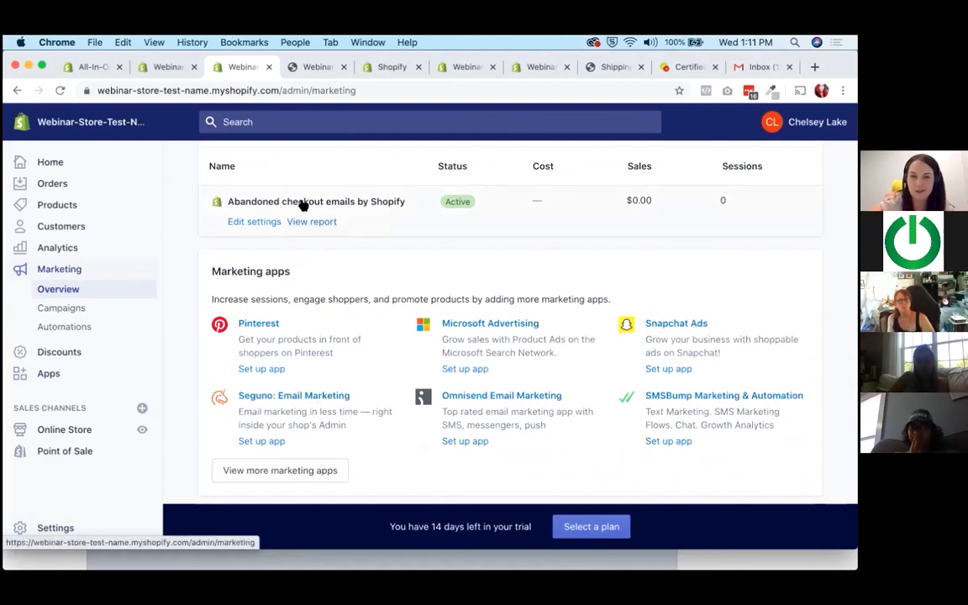
# Look over the Shopify Email promotion and the abandoned checkout emails entry in the marketing overview.
pyautogui.scroll(3, 340, 397)
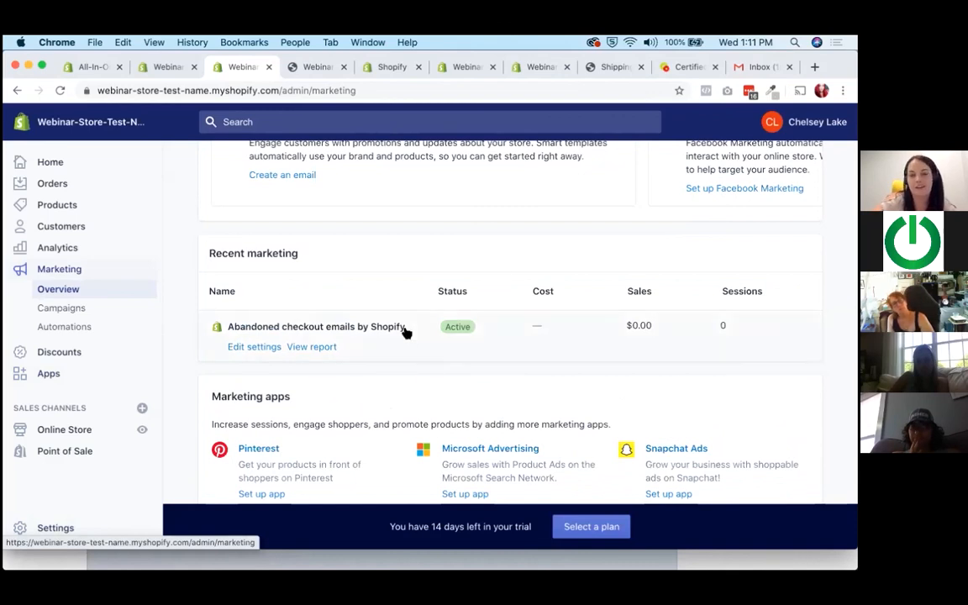
pyautogui.scroll(2, 261, 356)
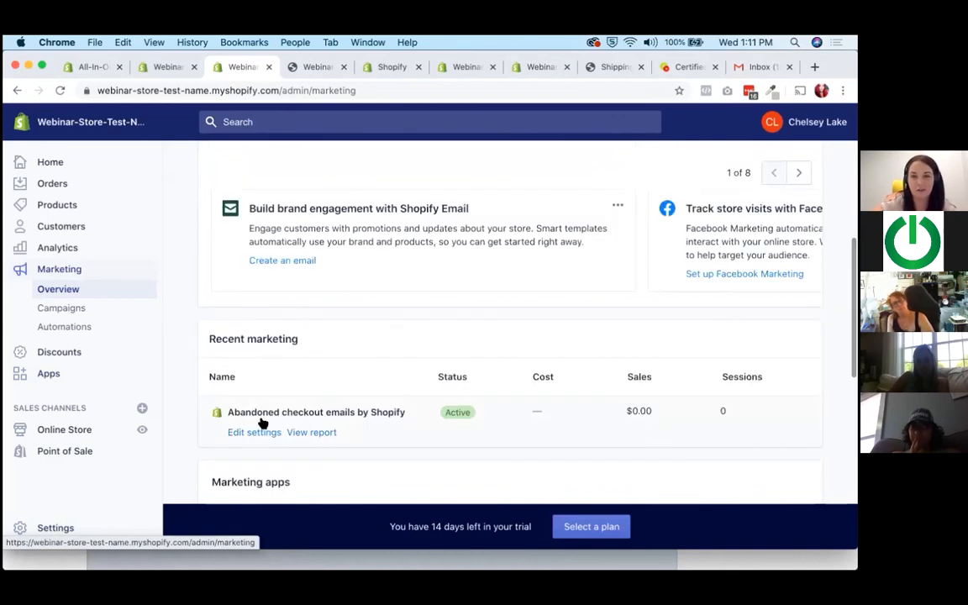
pyautogui.scroll(-1, 262, 438)
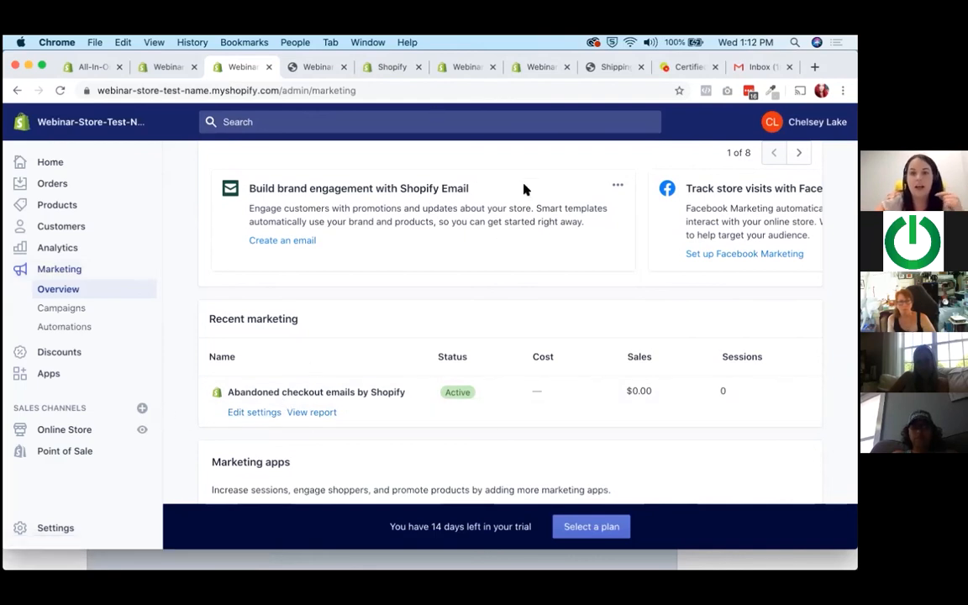
# Switch to the DigitalMarketer ecommerce marketing training page and examine its Ecommerce Ecosystem diagram.
pyautogui.click(671, 71)
pyautogui.scroll(-3, 367, 439)
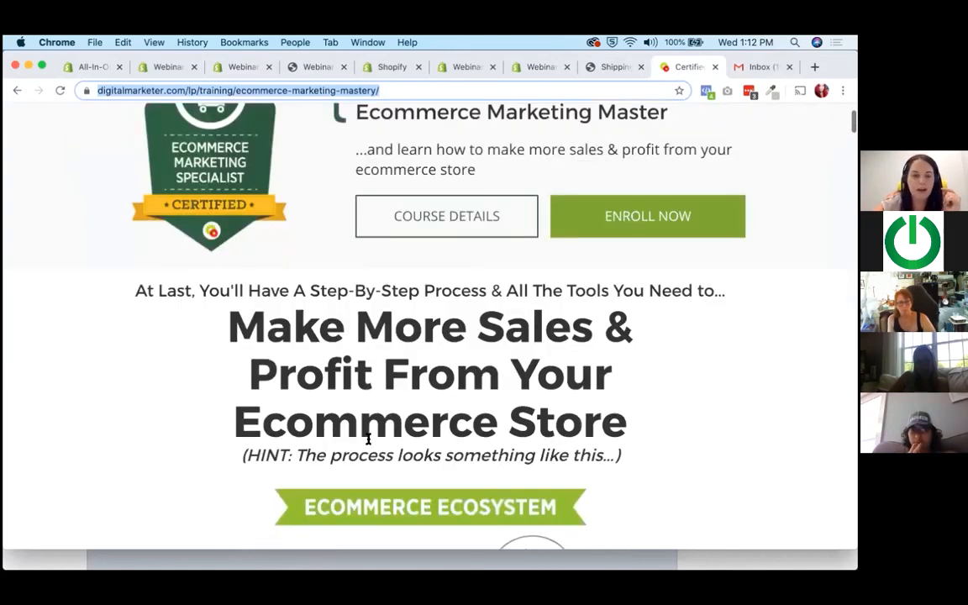
pyautogui.scroll(-3, 367, 439)
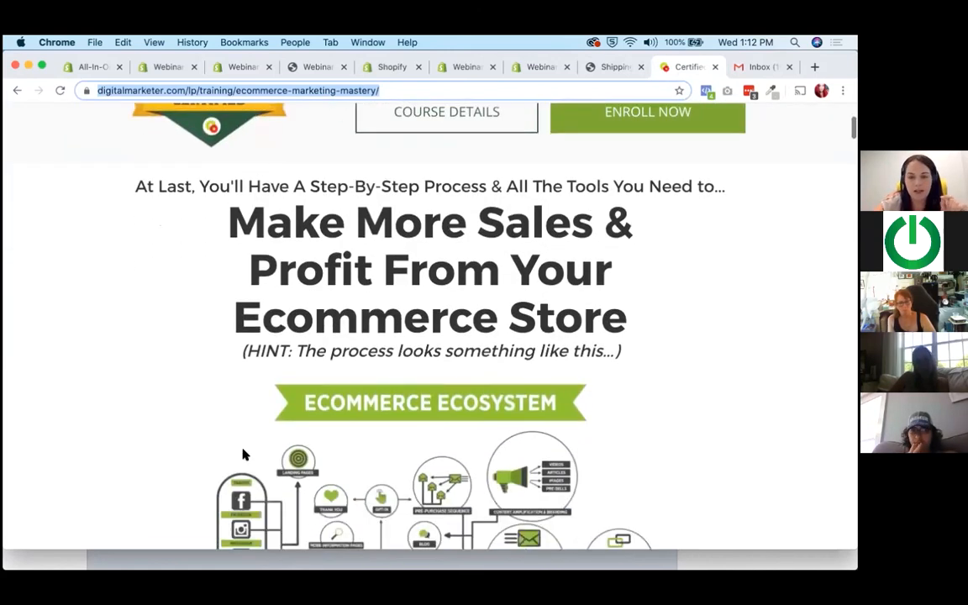
pyautogui.scroll(-2, 243, 458)
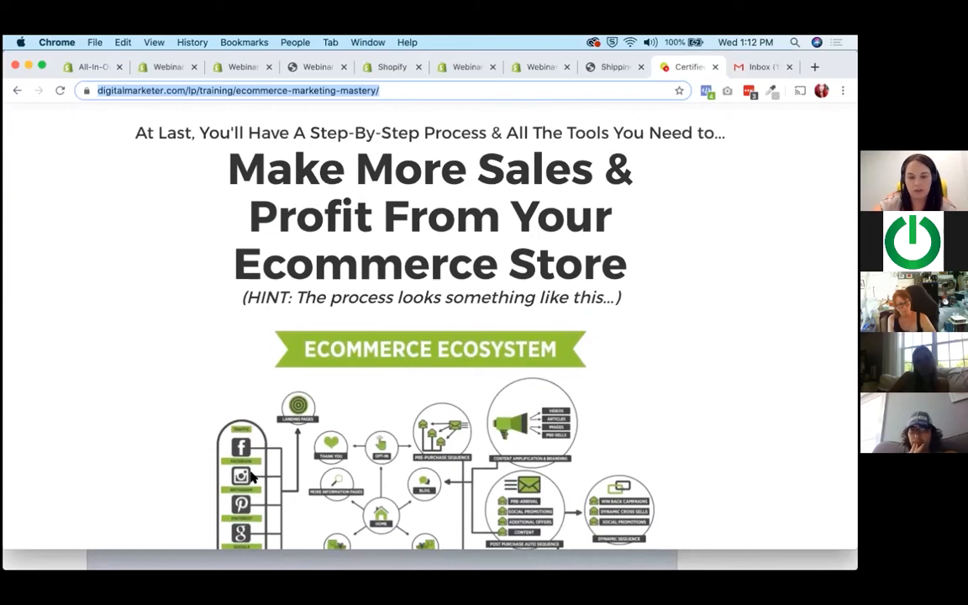
pyautogui.scroll(-5, 250, 477)
pyautogui.scroll(1, 252, 476)
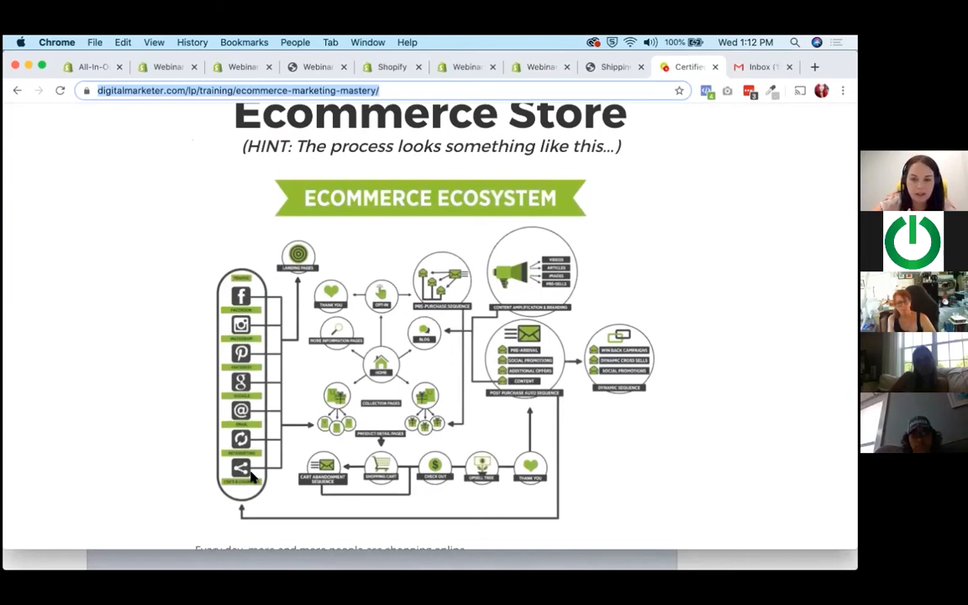
pyautogui.scroll(1, 251, 477)
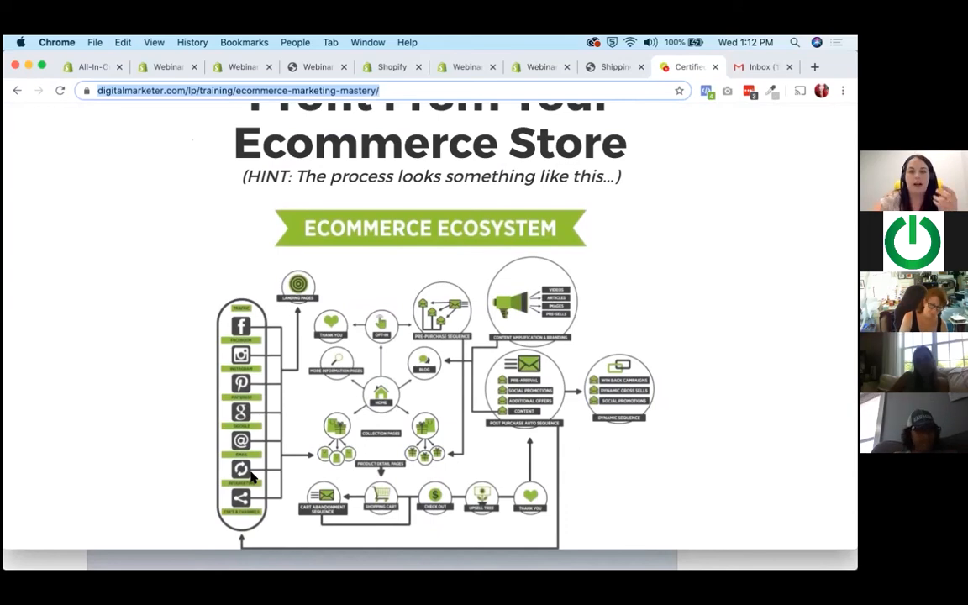
# Look through the training page's retail slowdown charts and return to the certification course introduction.
pyautogui.scroll(-10, 250, 478)
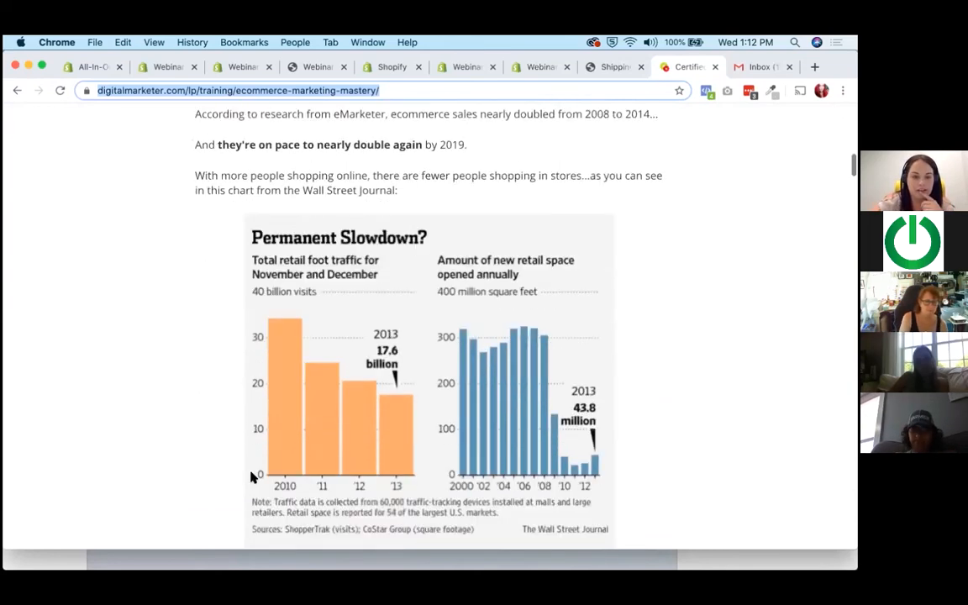
pyautogui.scroll(-14, 250, 477)
pyautogui.scroll(-14, 251, 476)
pyautogui.scroll(-5, 251, 466)
pyautogui.scroll(-4, 246, 452)
pyautogui.scroll(20, 246, 454)
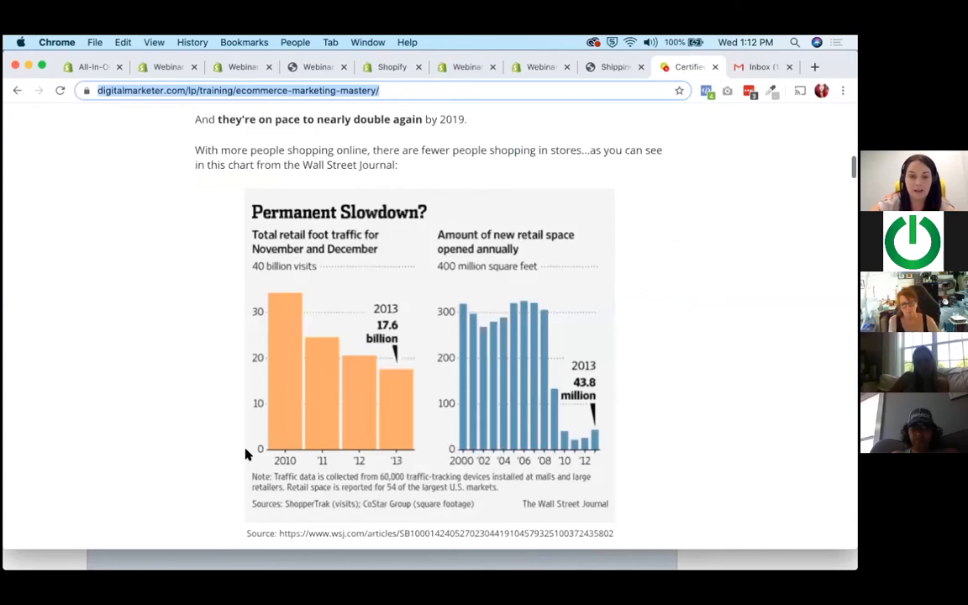
pyautogui.scroll(5, 285, 482)
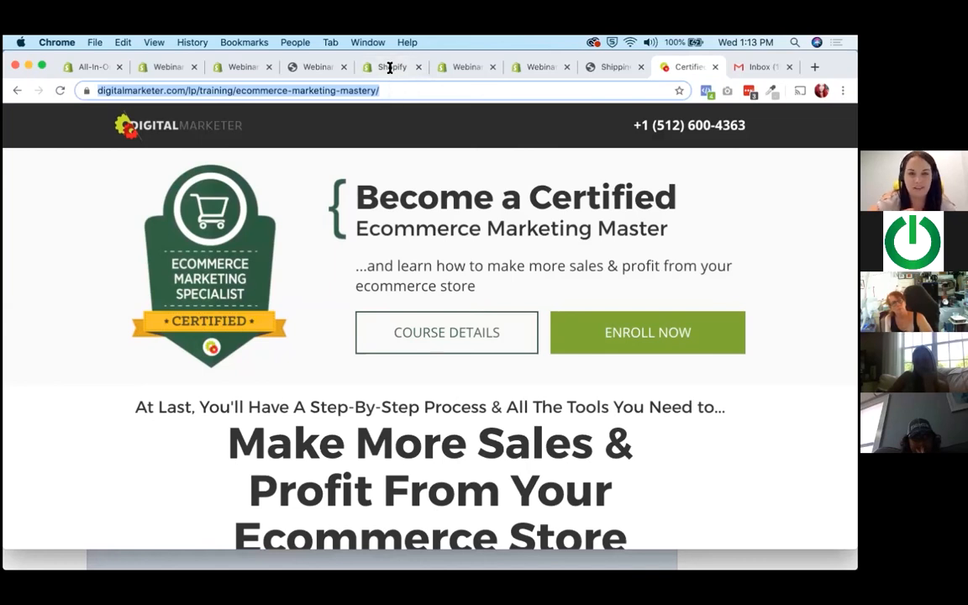
# Return to the store admin and open the analytics dashboard to examine total sales, store sessions and returning customer rate.
pyautogui.click(311, 67)
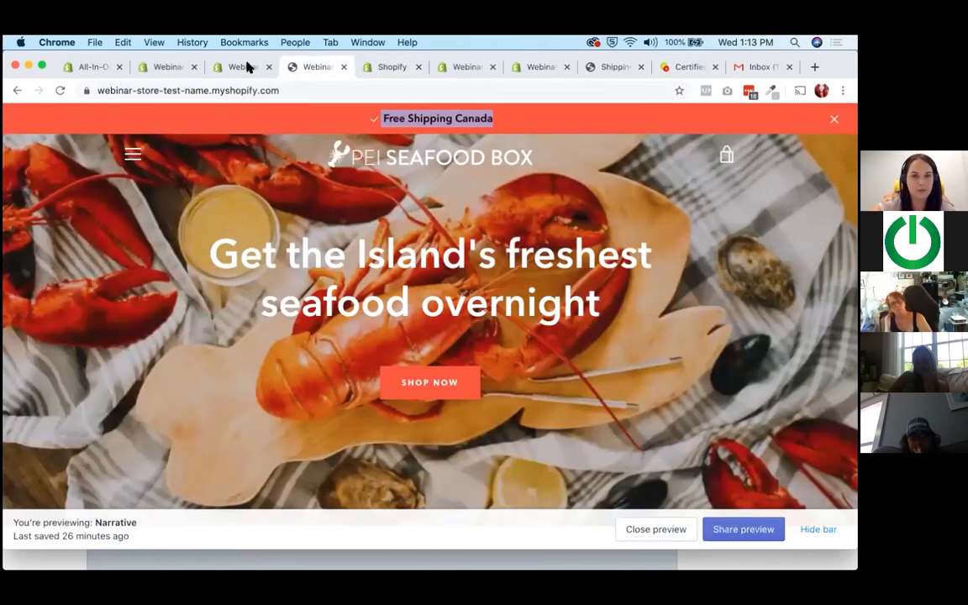
pyautogui.click(247, 65)
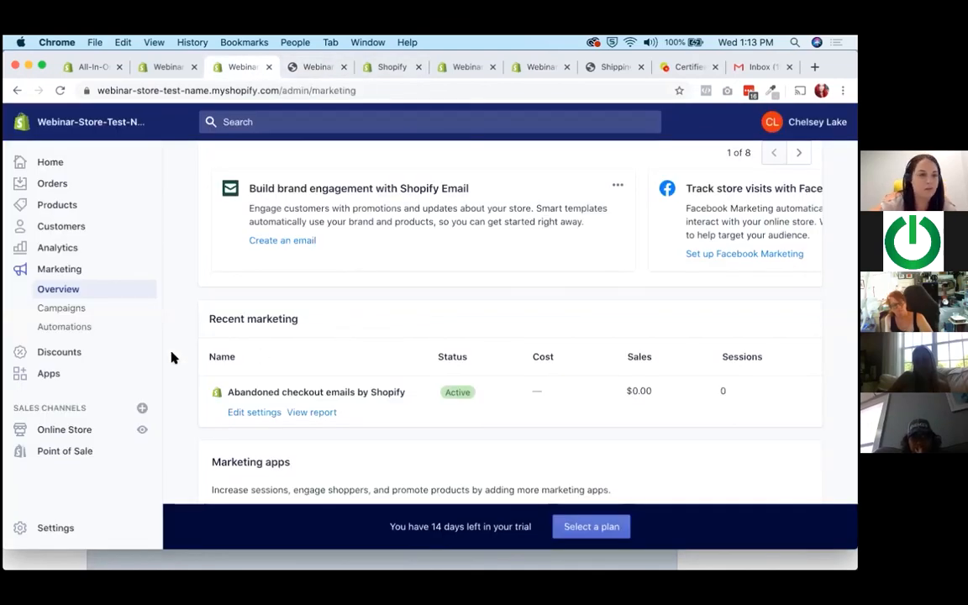
pyautogui.click(65, 256)
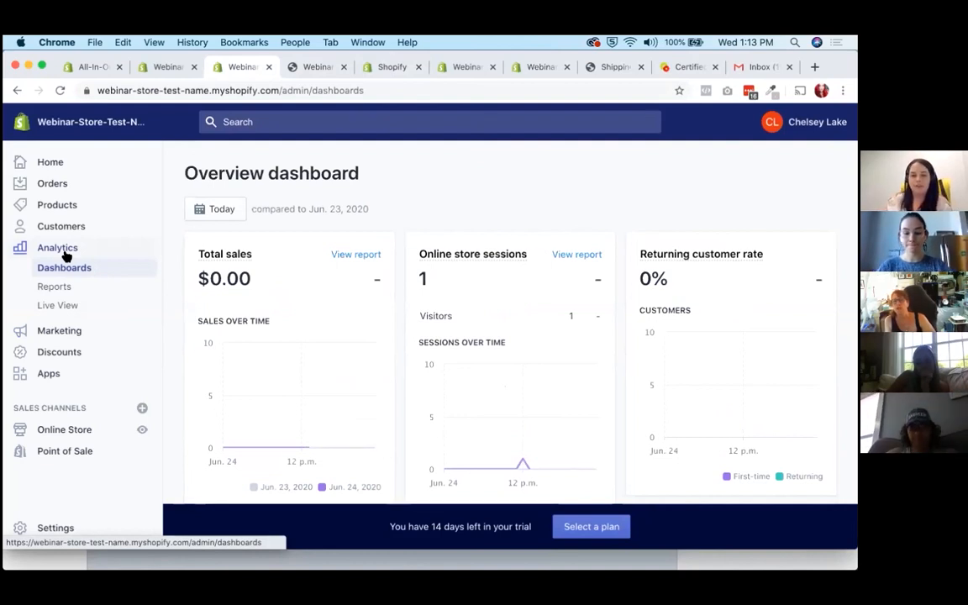
pyautogui.scroll(1, 210, 376)
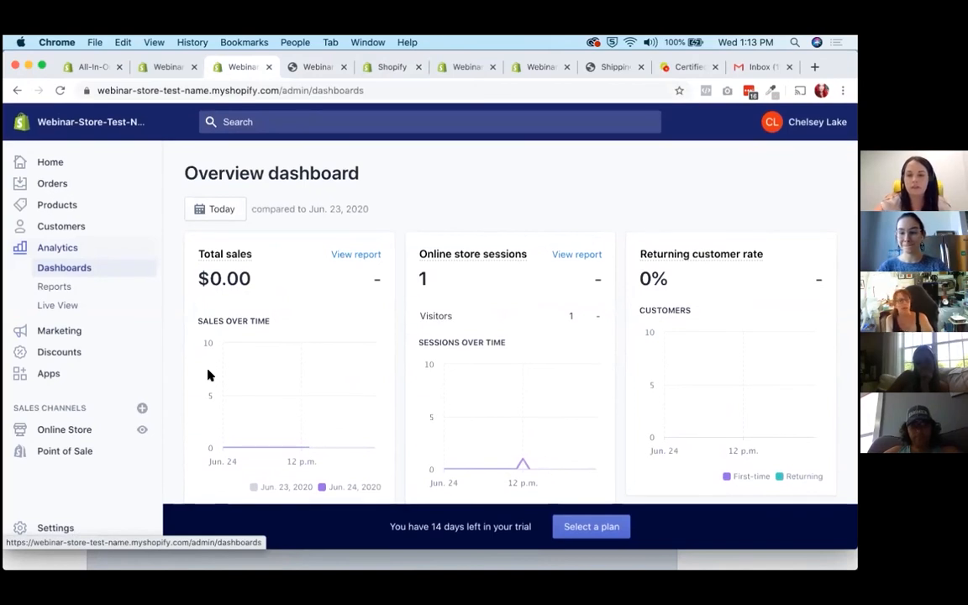
pyautogui.scroll(-3, 210, 376)
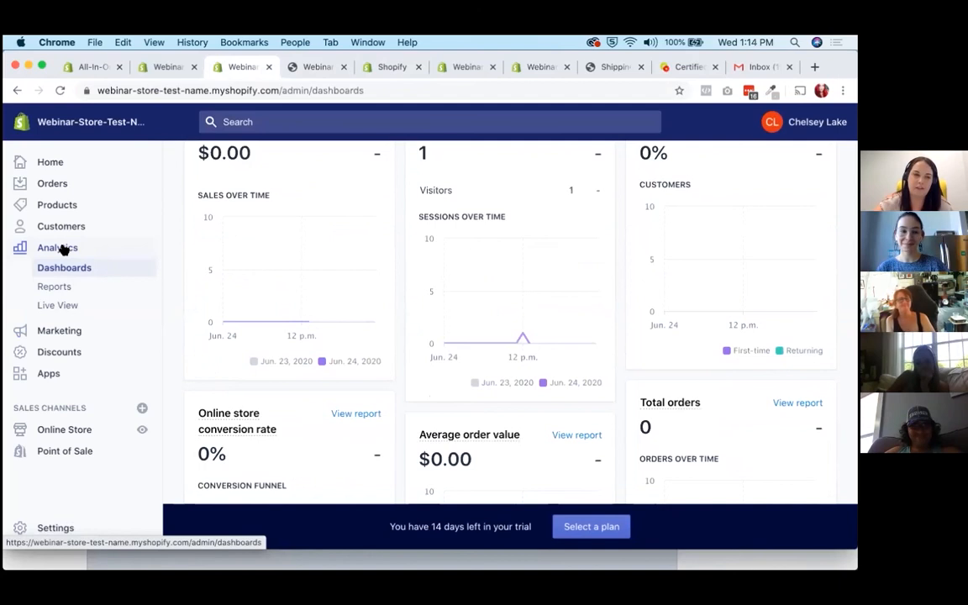
pyautogui.scroll(3, 336, 419)
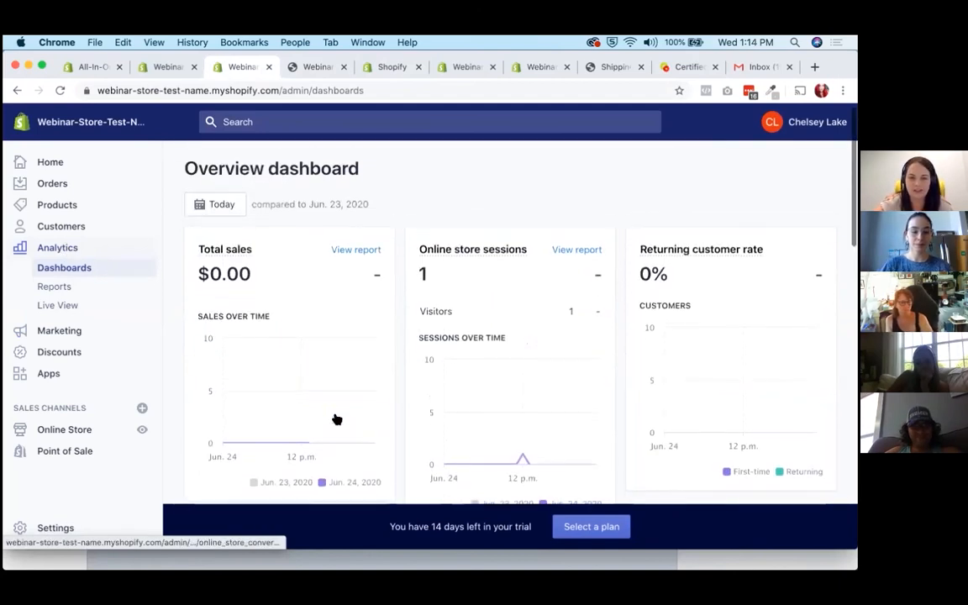
# Examine the dashboard's conversion funnel, top products, traffic and social sources, landing pages and marketing-attributed sales.
pyautogui.scroll(-4, 393, 321)
pyautogui.scroll(-5, 393, 321)
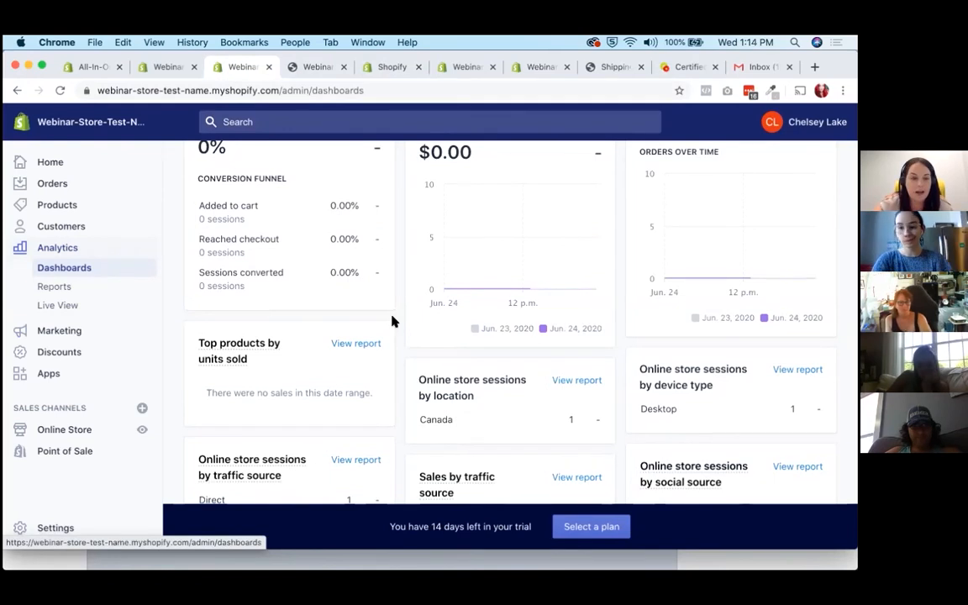
pyautogui.scroll(-5, 392, 321)
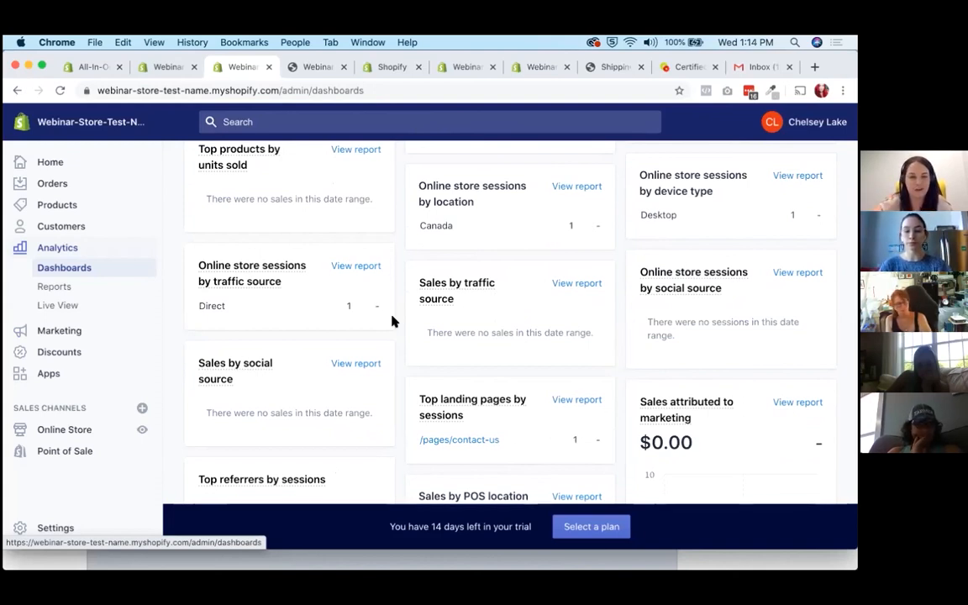
pyautogui.scroll(-2, 392, 321)
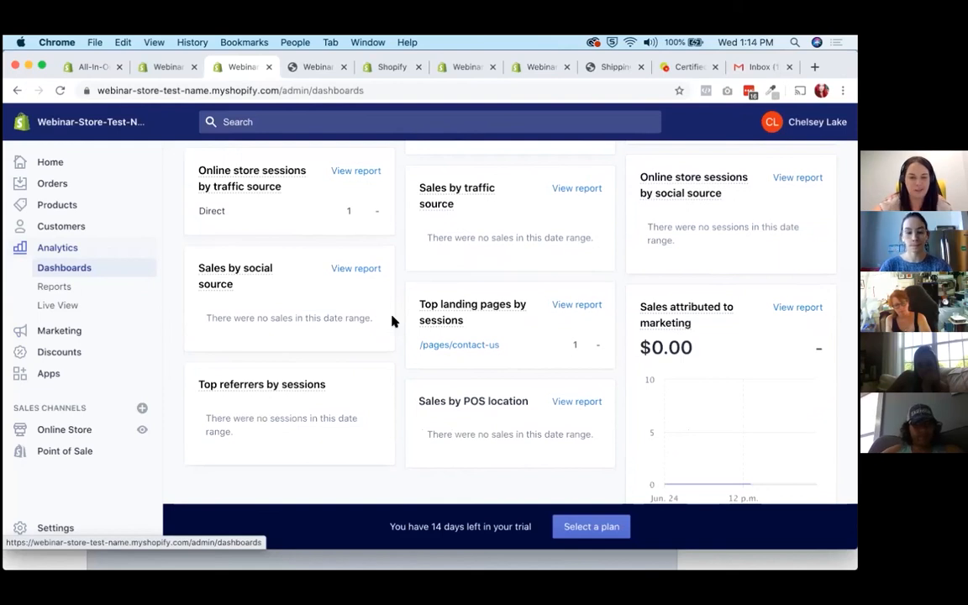
pyautogui.scroll(10, 391, 321)
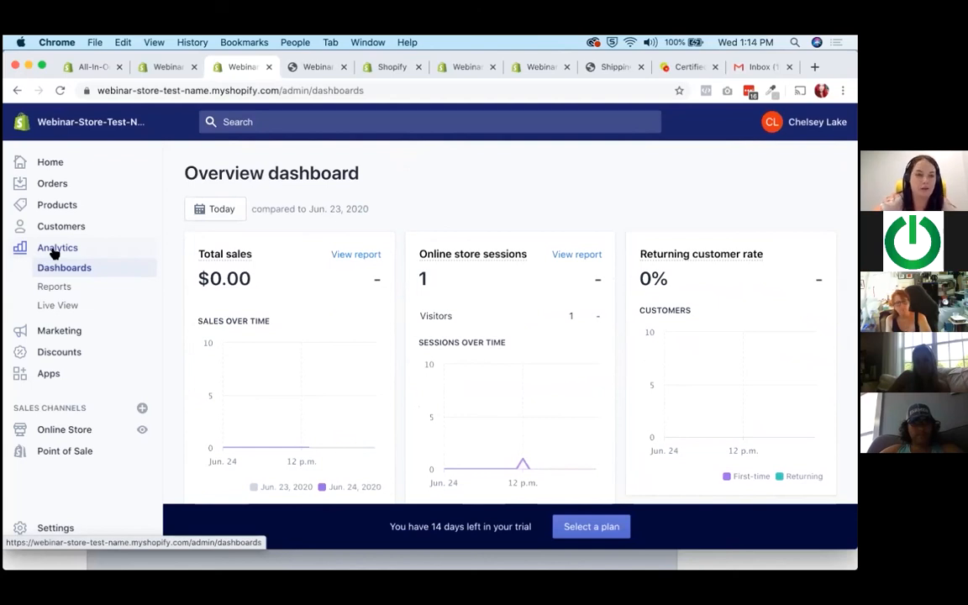
# Open the store's customers page and look over the orders page.
pyautogui.click(59, 225)
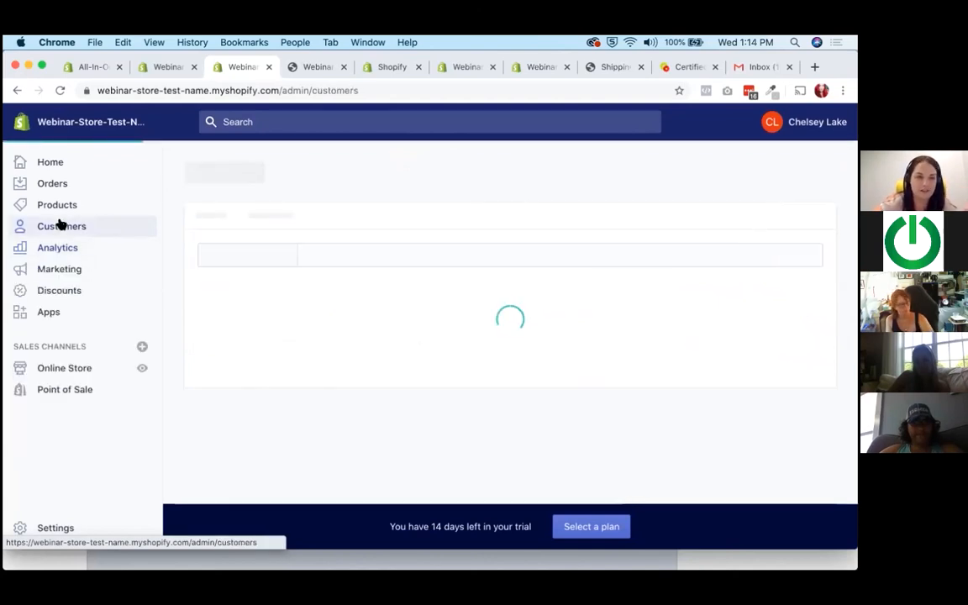
pyautogui.click(52, 185)
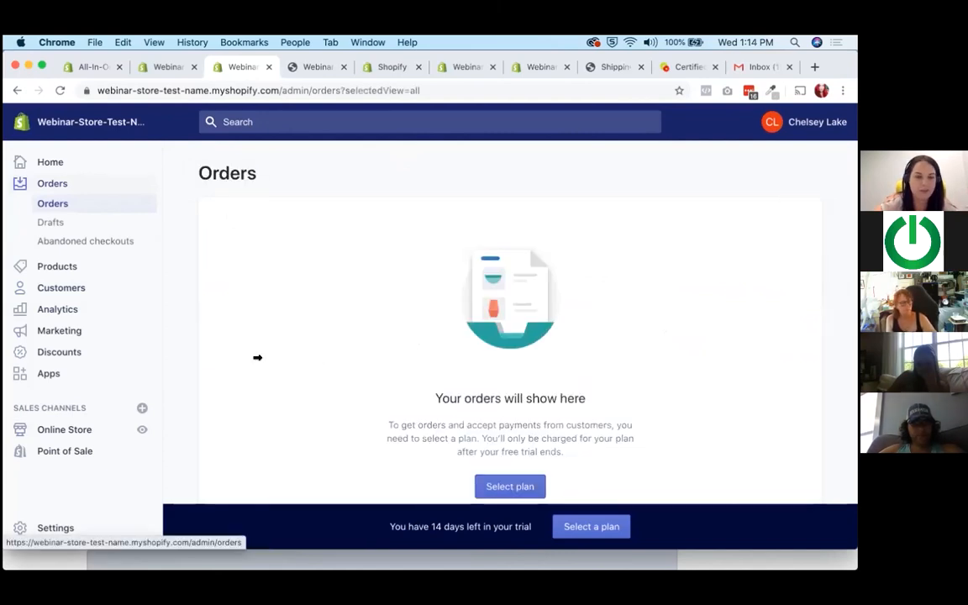
pyautogui.scroll(-1, 257, 357)
# Open the store settings and look over all the available settings categories.
pyautogui.click(49, 525)
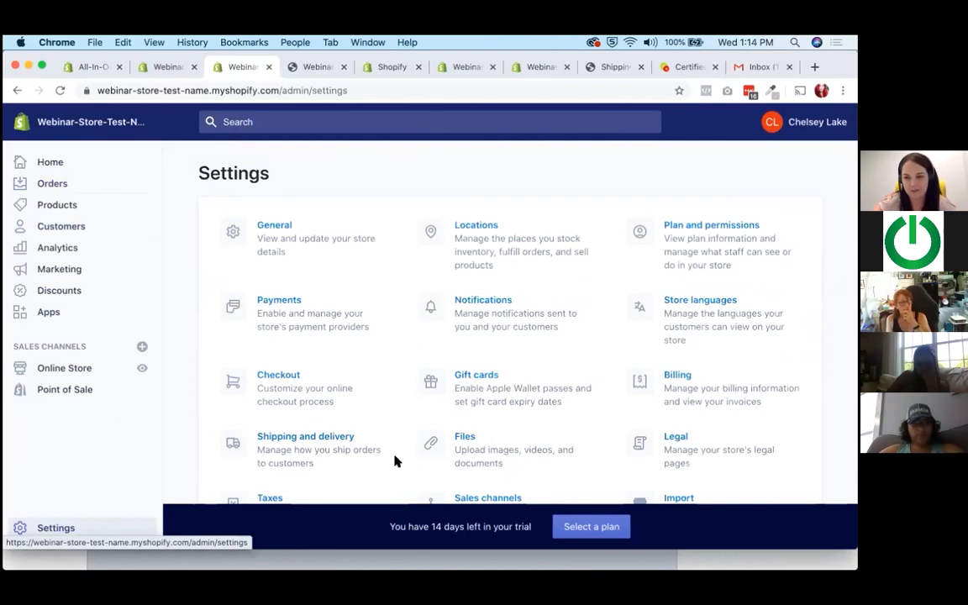
pyautogui.scroll(-3, 319, 402)
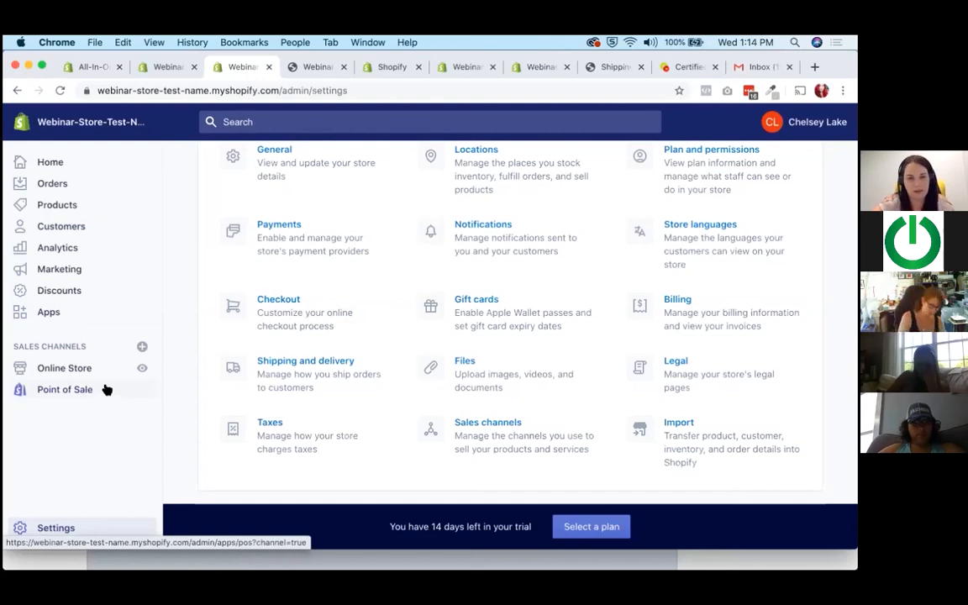
pyautogui.scroll(3, 507, 395)
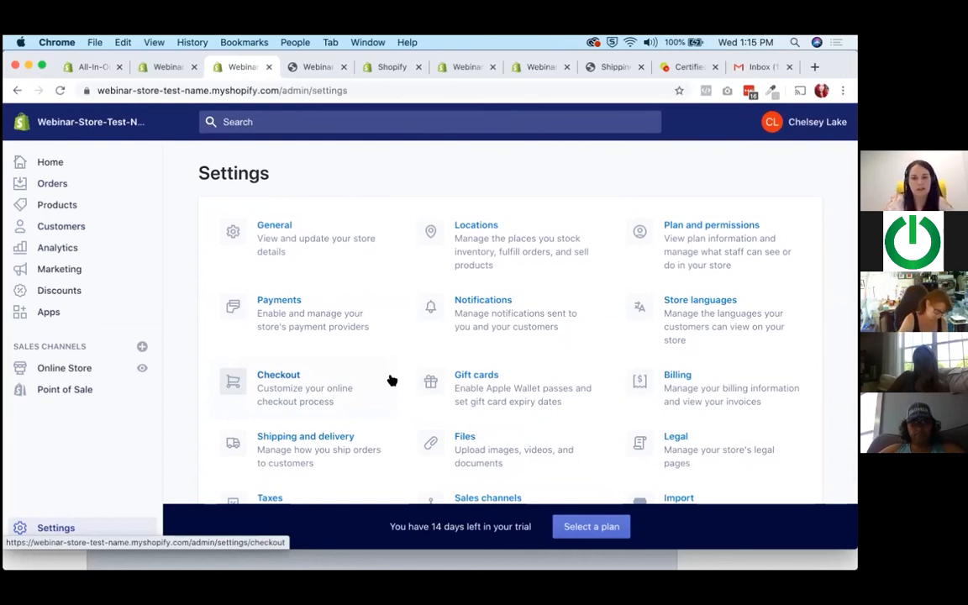
# Check the online store section and the payments settings, and return to the settings overview.
pyautogui.click(91, 370)
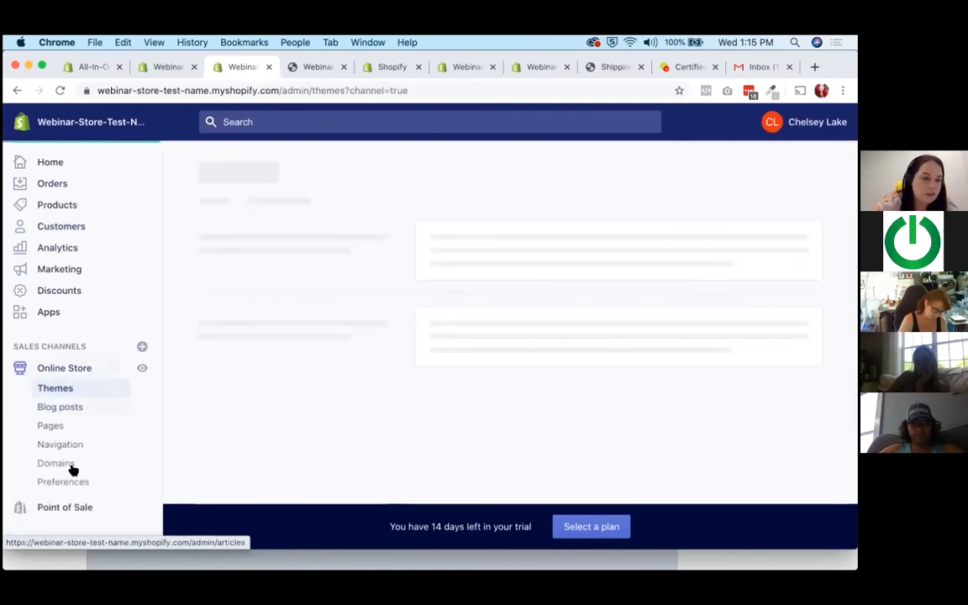
pyautogui.scroll(-1, 65, 507)
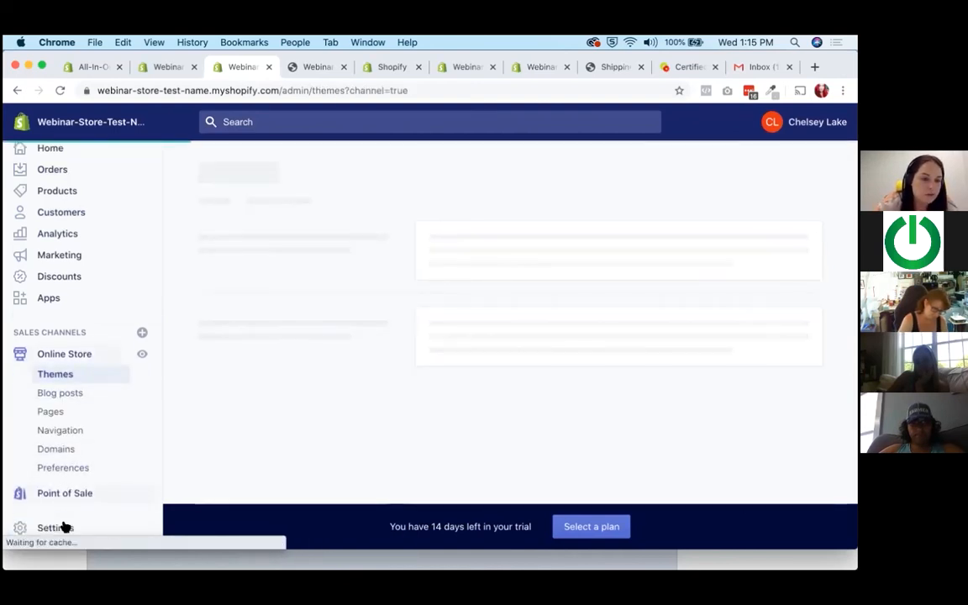
pyautogui.click(60, 526)
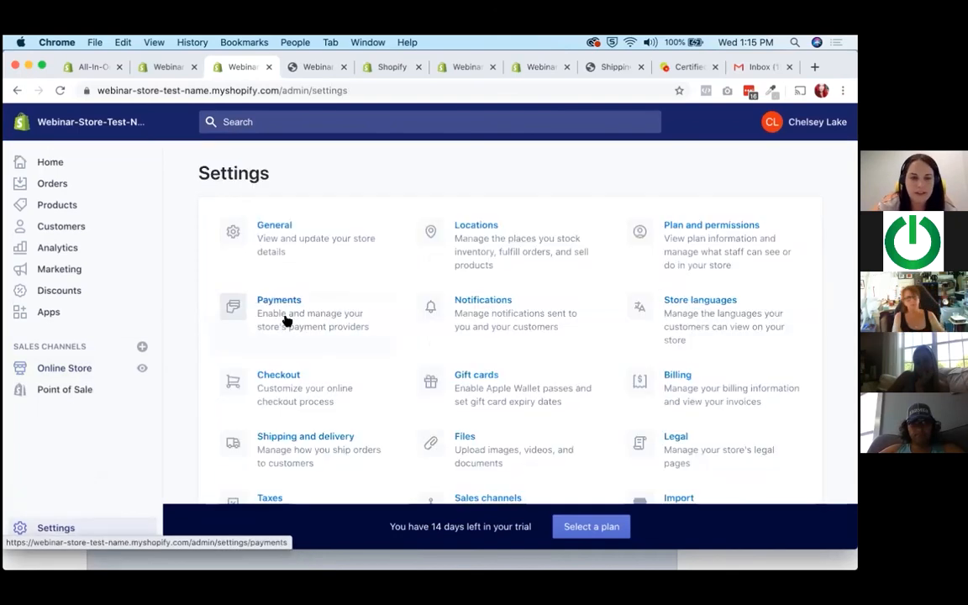
pyautogui.click(286, 318)
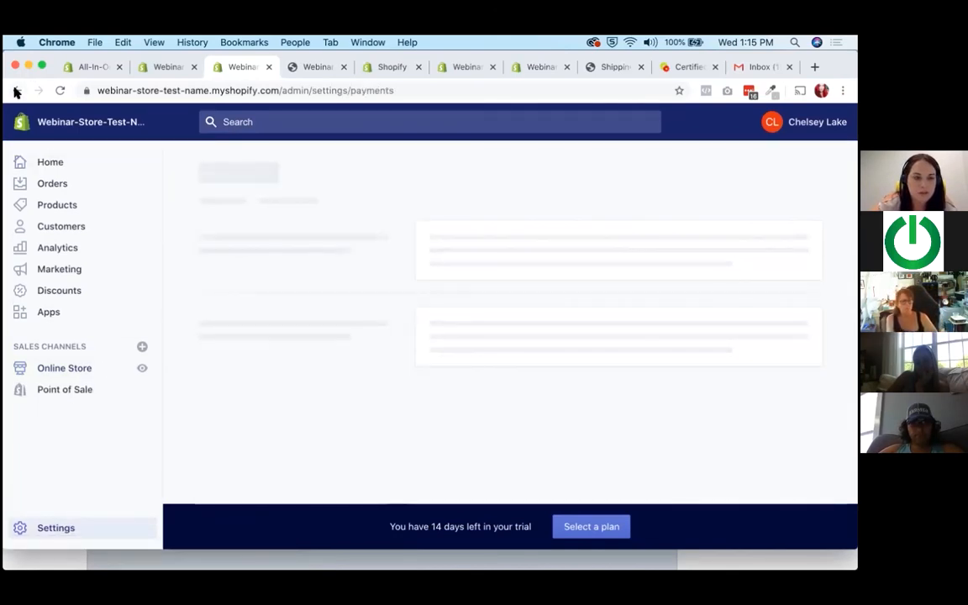
pyautogui.click(67, 527)
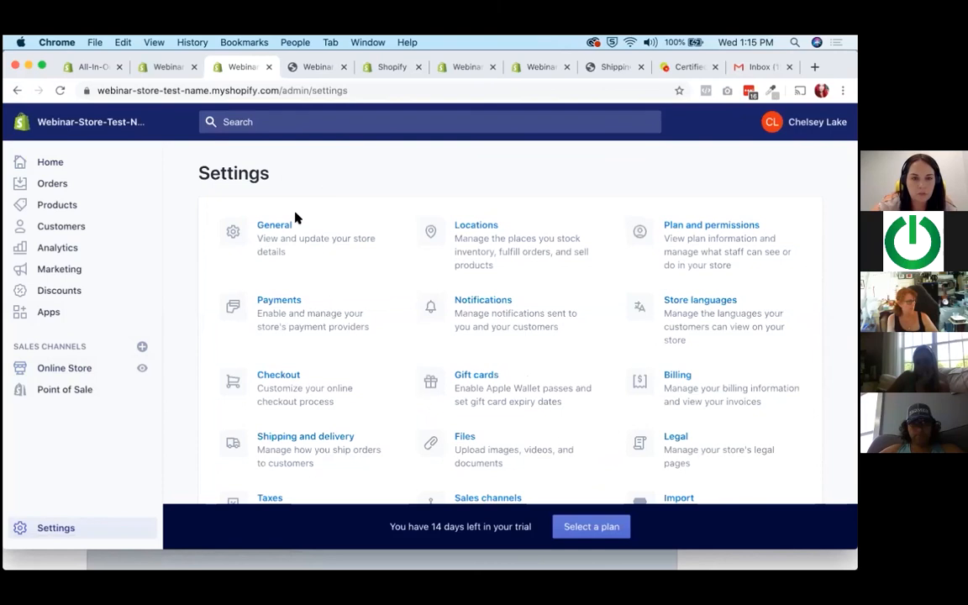
# Open the general settings and look over the store details and store address.
pyautogui.click(271, 228)
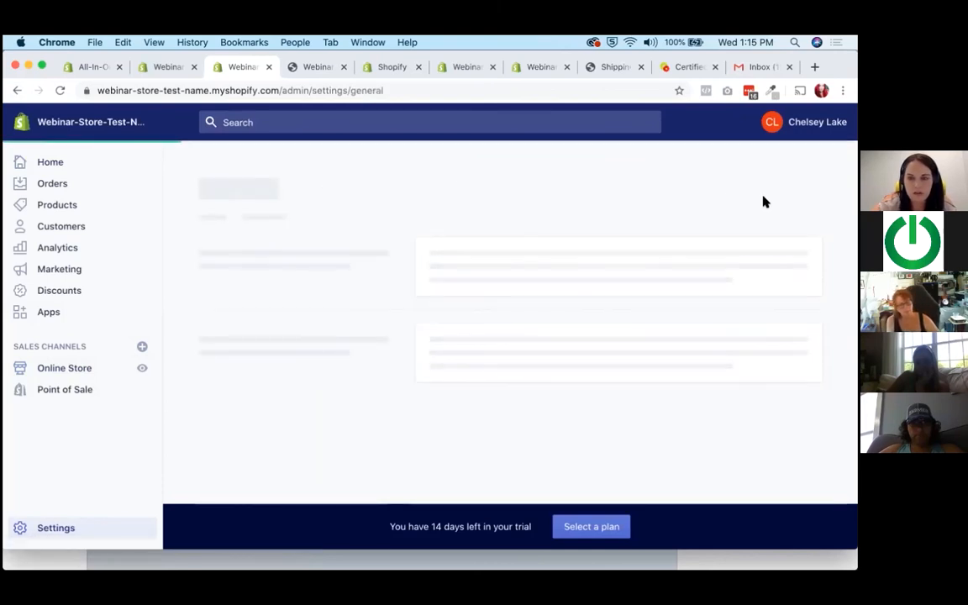
pyautogui.scroll(-3, 357, 220)
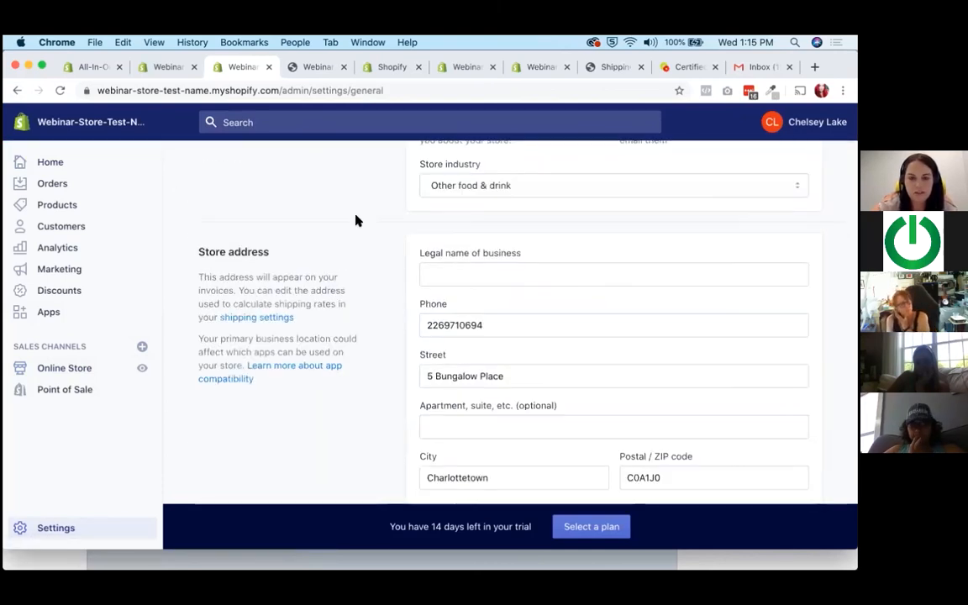
pyautogui.scroll(-8, 356, 221)
pyautogui.scroll(12, 345, 219)
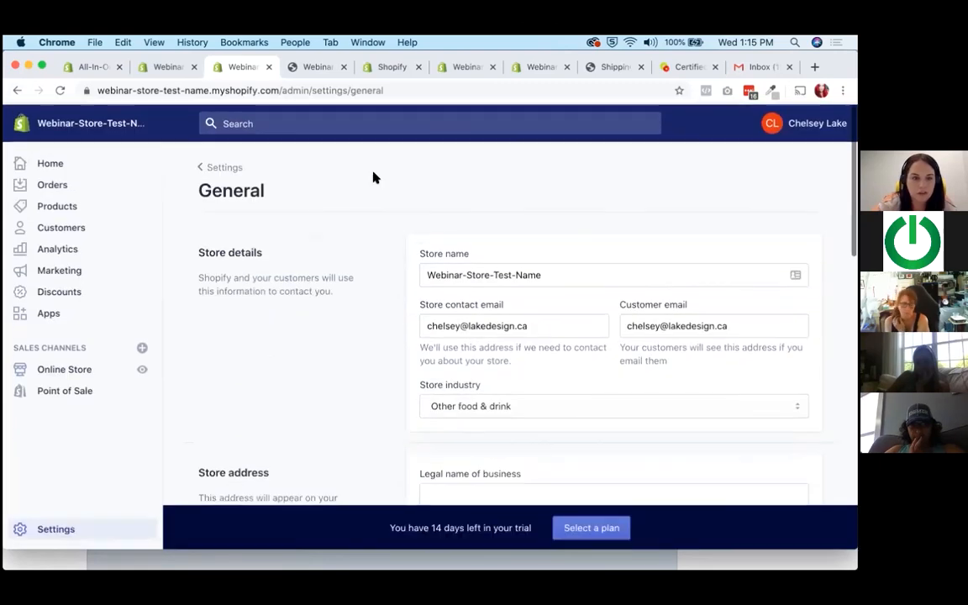
# Check the online store section, then return to the settings overview and look over its categories.
pyautogui.click(59, 367)
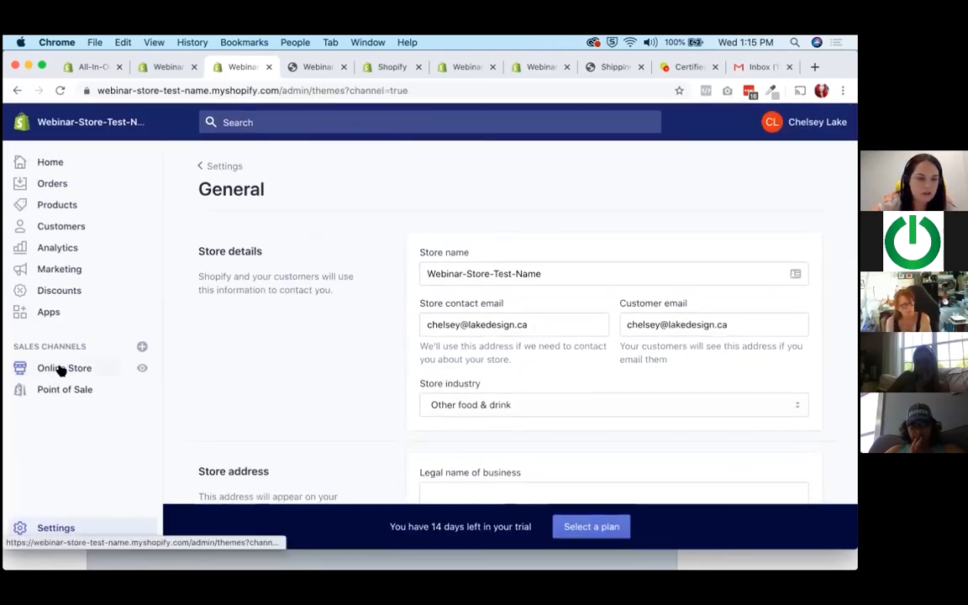
pyautogui.scroll(-1, 64, 504)
pyautogui.click(63, 528)
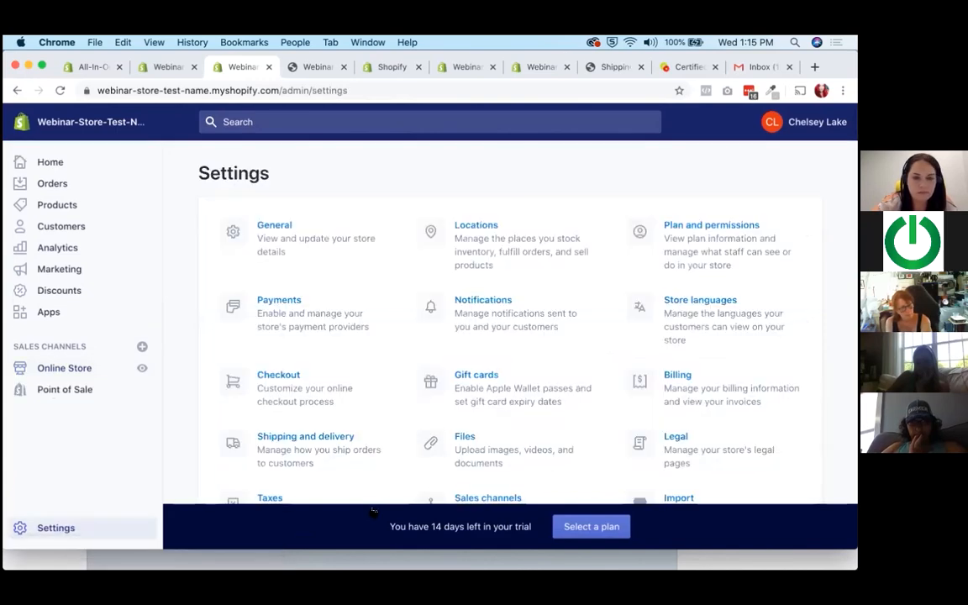
pyautogui.scroll(-2, 697, 401)
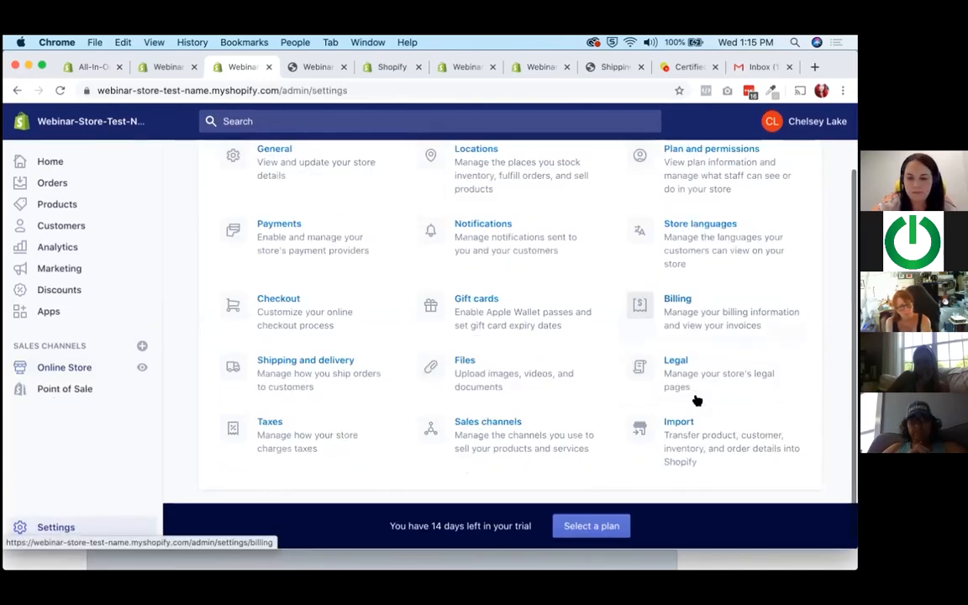
# Open the plan selection page and look over the features listed for the three subscription plans.
pyautogui.click(603, 527)
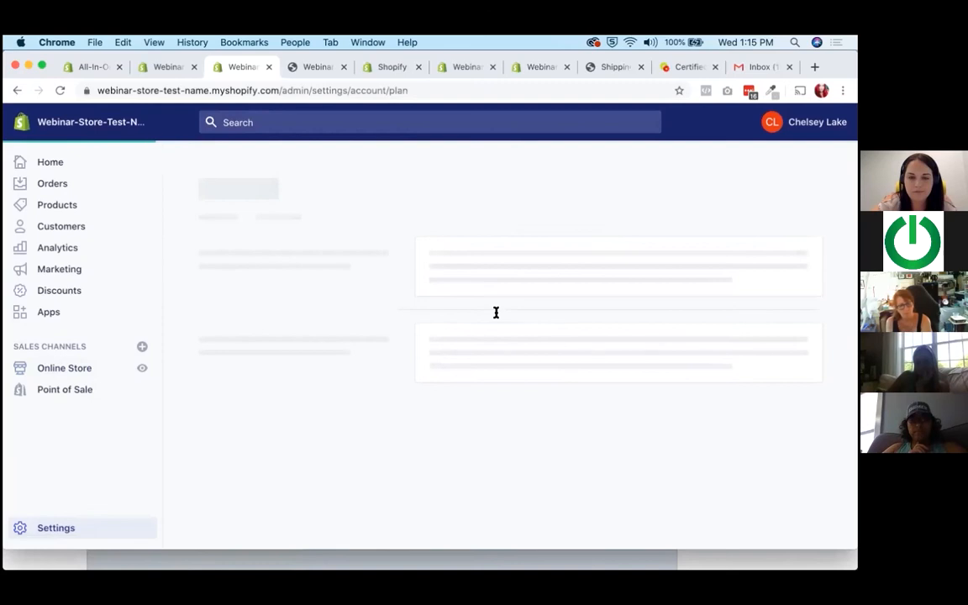
pyautogui.scroll(-5, 496, 313)
pyautogui.moveTo(265, 307); pyautogui.dragTo(310, 317)
pyautogui.click(315, 328)
pyautogui.scroll(-3, 313, 329)
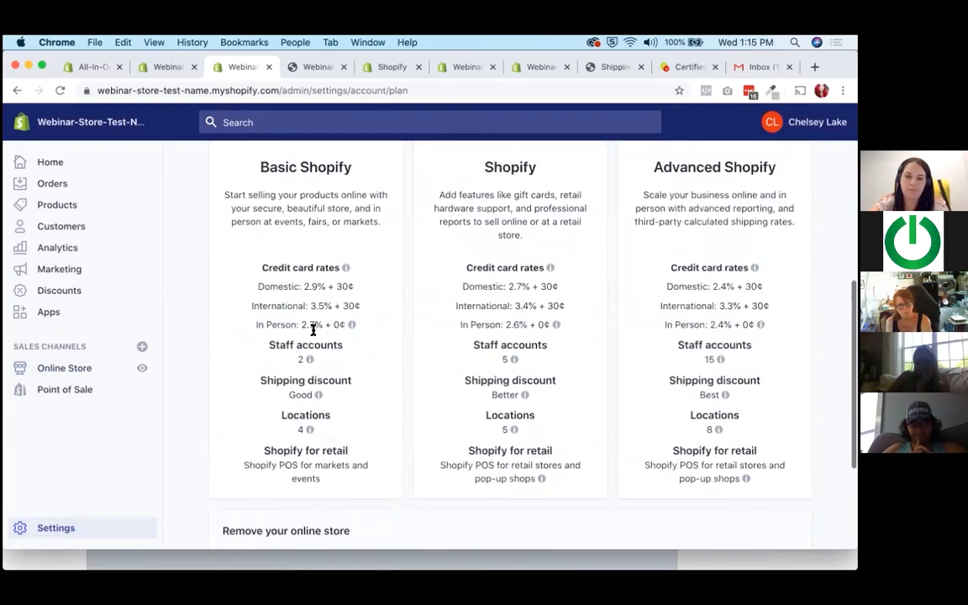
pyautogui.scroll(-3, 318, 370)
pyautogui.scroll(4, 320, 401)
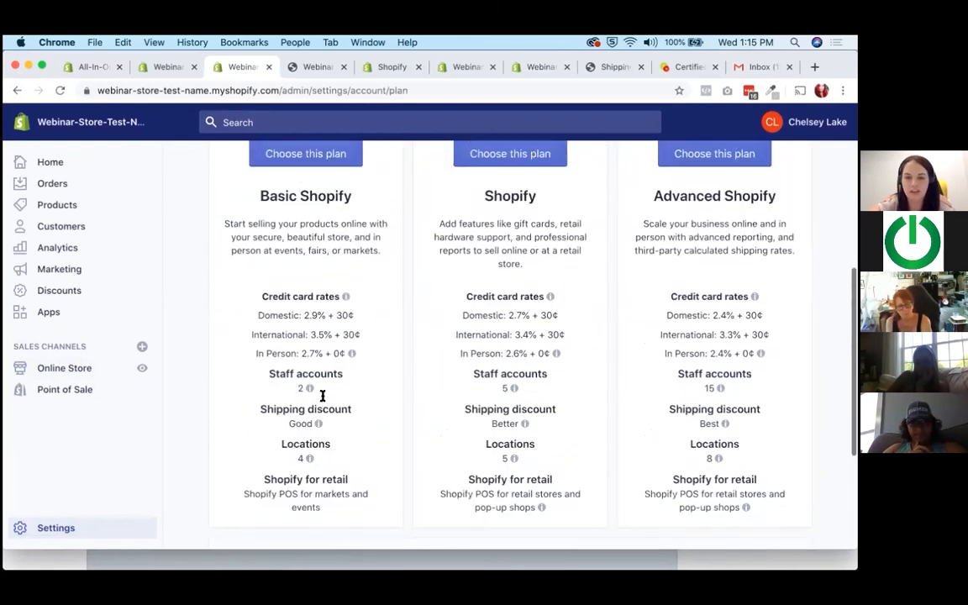
# Compare the descriptions of the Basic Shopify and Shopify plans.
pyautogui.moveTo(303, 239); pyautogui.dragTo(339, 258)
pyautogui.click(306, 228)
pyautogui.moveTo(465, 227); pyautogui.dragTo(515, 243)
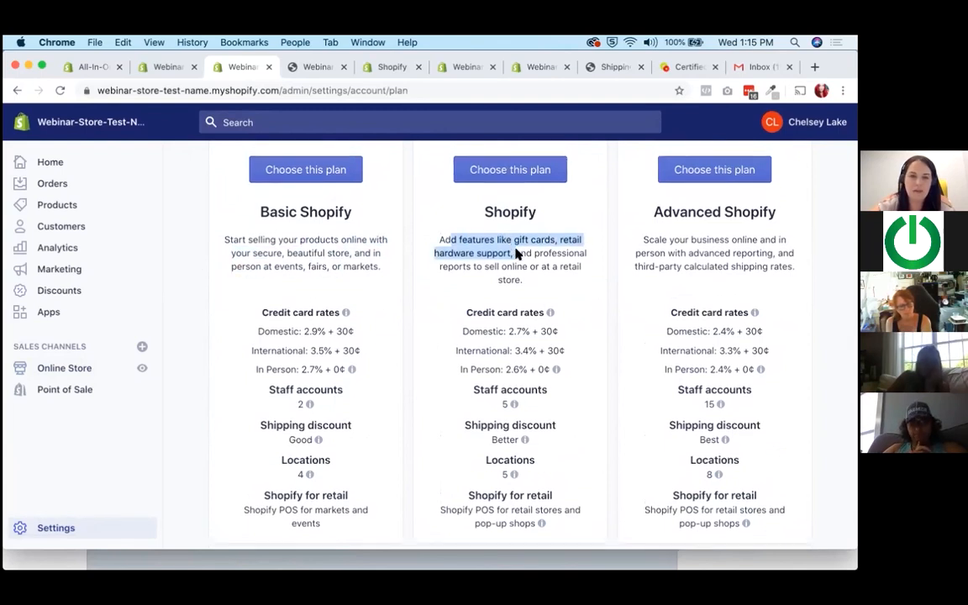
pyautogui.scroll(3, 516, 252)
pyautogui.click(515, 261)
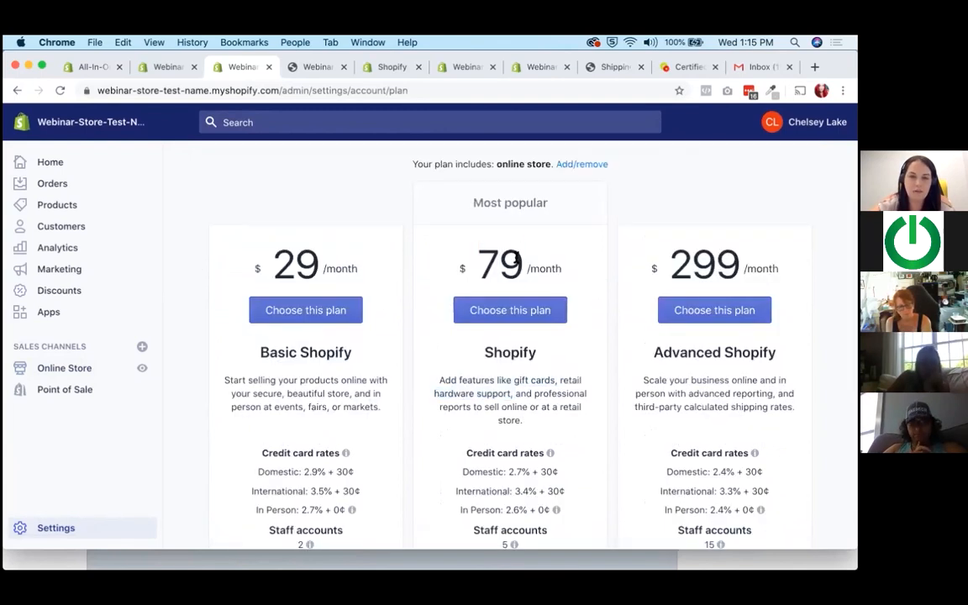
pyautogui.moveTo(515, 379)
pyautogui.mouseDown()
pyautogui.moveTo(553, 387)
pyautogui.moveTo(503, 395)
pyautogui.mouseUp()
pyautogui.click(504, 393)
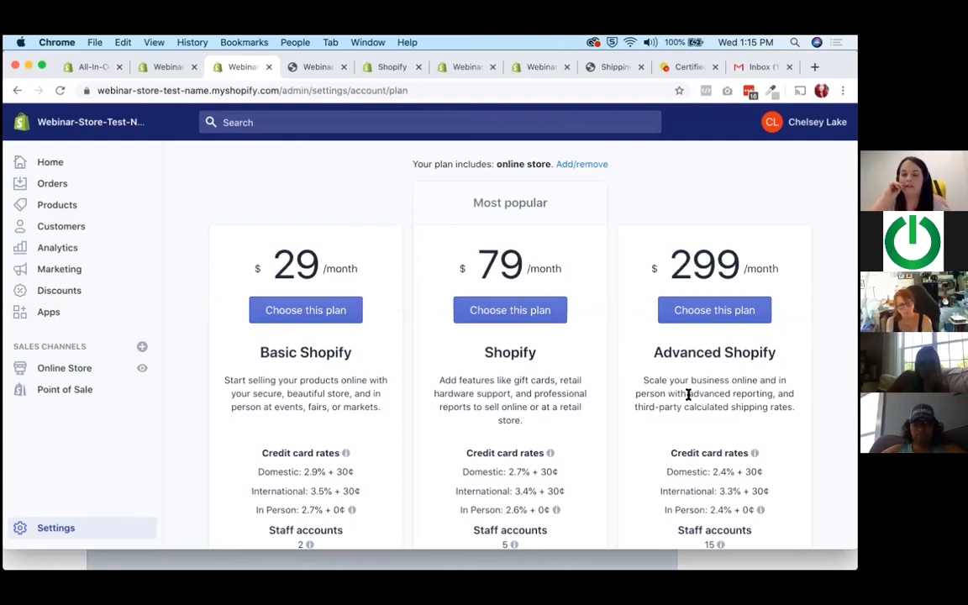
# Examine the Advanced Shopify plan's description and compare its monthly price with the Basic Shopify plan's.
pyautogui.moveTo(683, 406)
pyautogui.mouseDown()
pyautogui.moveTo(720, 409)
pyautogui.moveTo(696, 391)
pyautogui.mouseUp()
pyautogui.click(720, 409)
pyautogui.click(695, 391)
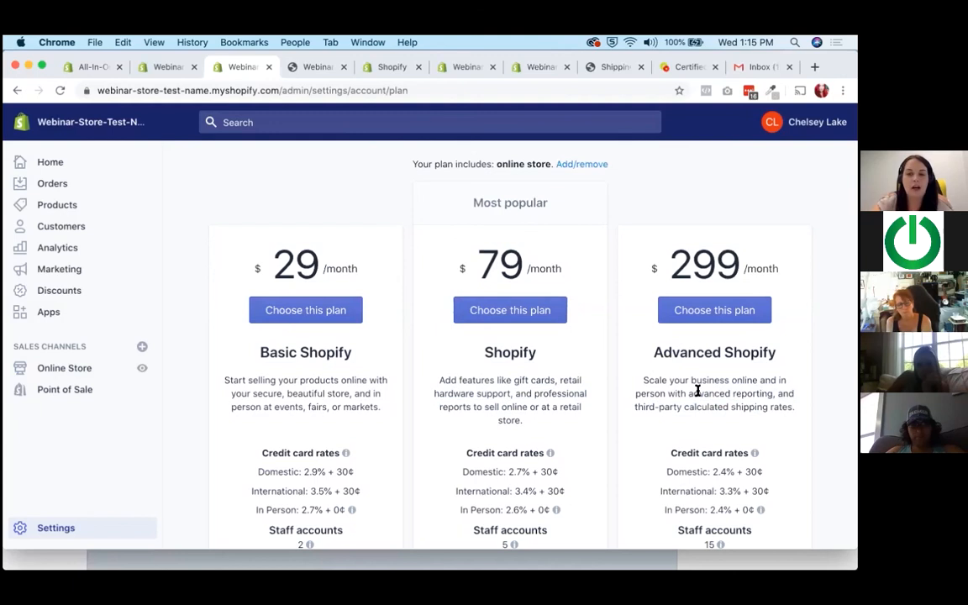
pyautogui.moveTo(668, 266); pyautogui.dragTo(761, 269)
pyautogui.click(795, 272)
pyautogui.click(648, 270)
pyautogui.click(762, 271)
pyautogui.moveTo(275, 265); pyautogui.dragTo(310, 266)
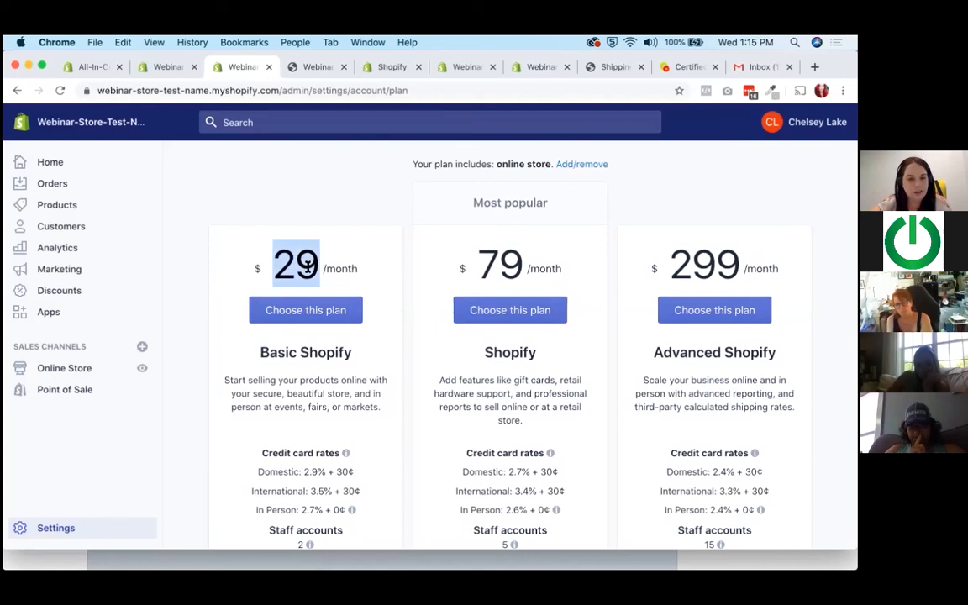
pyautogui.moveTo(634, 406); pyautogui.dragTo(793, 408)
pyautogui.click(793, 406)
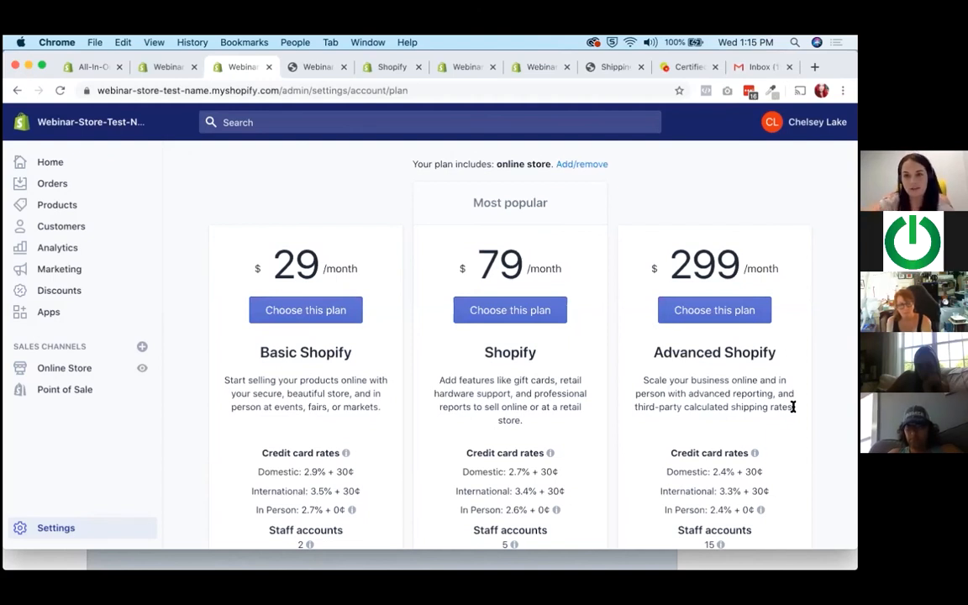
# Review the third-party calculated shipping rates and advanced reporting offered by Advanced Shopify against the Basic Shopify price.
pyautogui.scroll(-1, 713, 378)
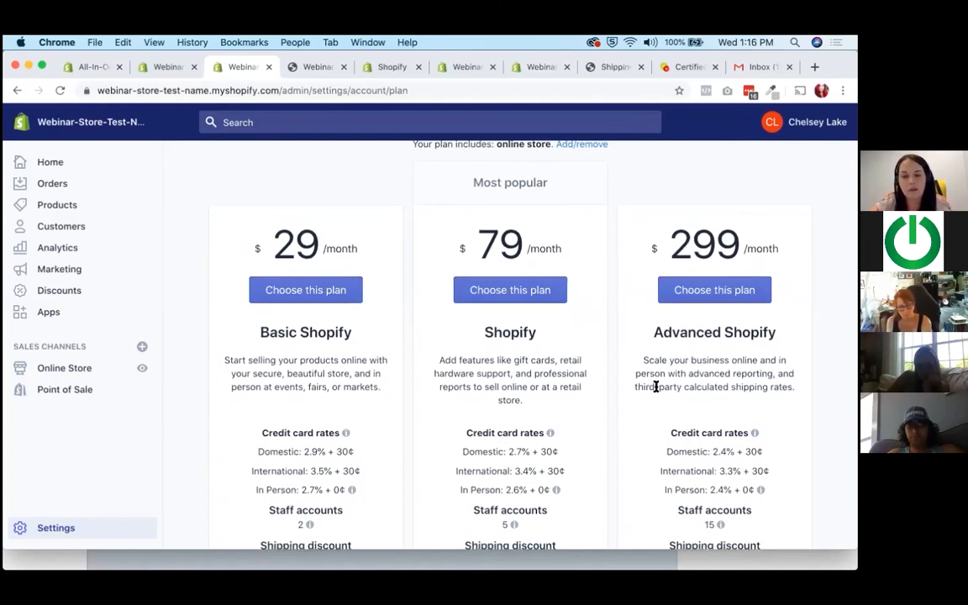
pyautogui.moveTo(638, 387); pyautogui.dragTo(804, 391)
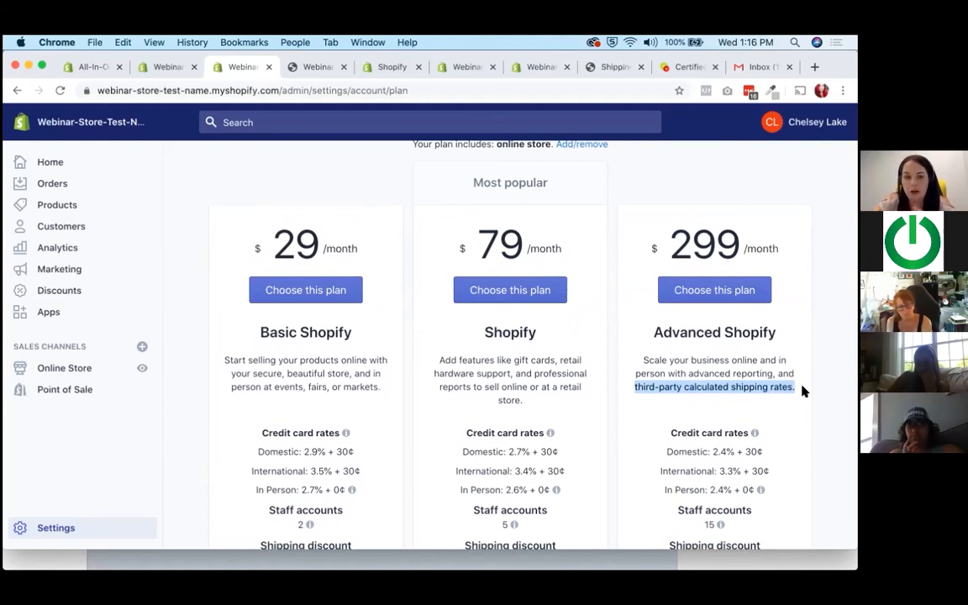
pyautogui.doubleClick(295, 244)
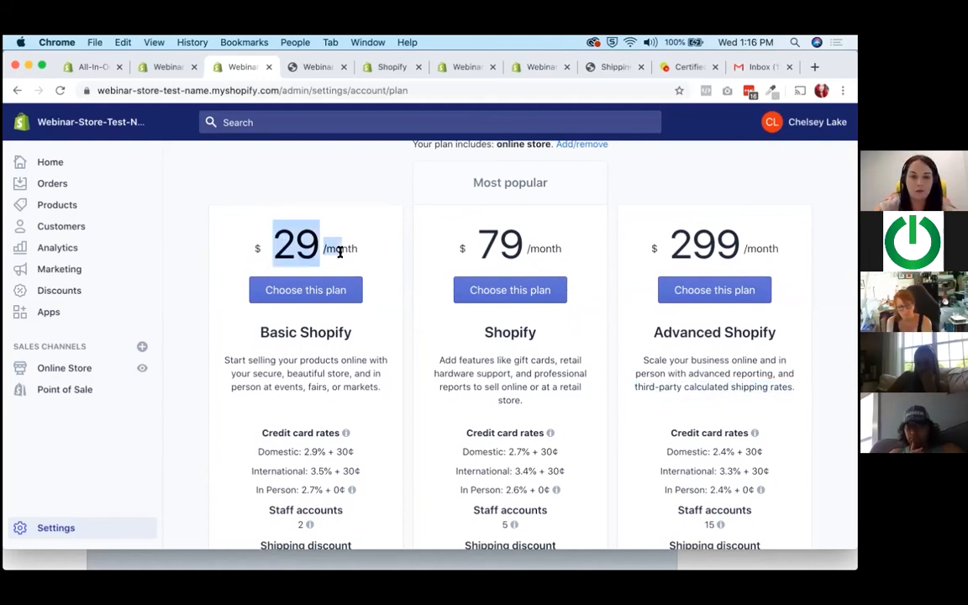
pyautogui.moveTo(635, 386); pyautogui.dragTo(793, 389)
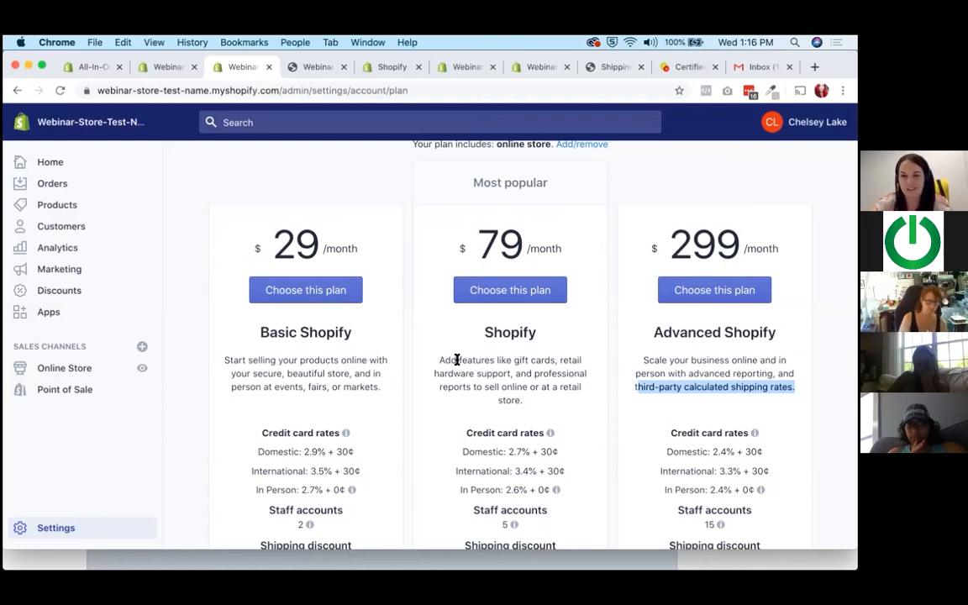
pyautogui.moveTo(639, 360); pyautogui.dragTo(718, 373)
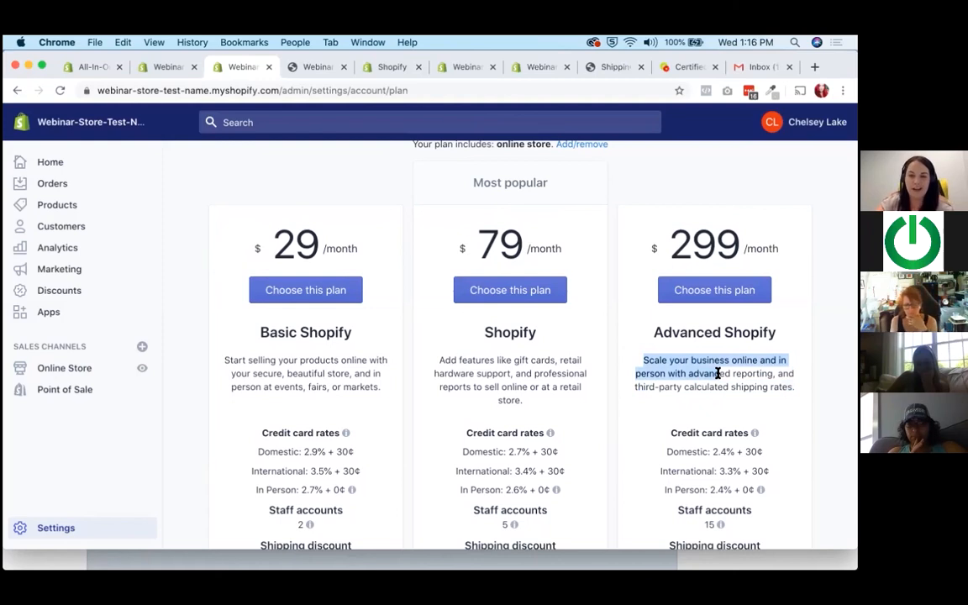
pyautogui.click(706, 374)
pyautogui.doubleClick(709, 386)
pyautogui.click(758, 386)
# Compare the domestic credit card rates of the Basic Shopify, Shopify and Advanced Shopify plans.
pyautogui.scroll(4, 516, 433)
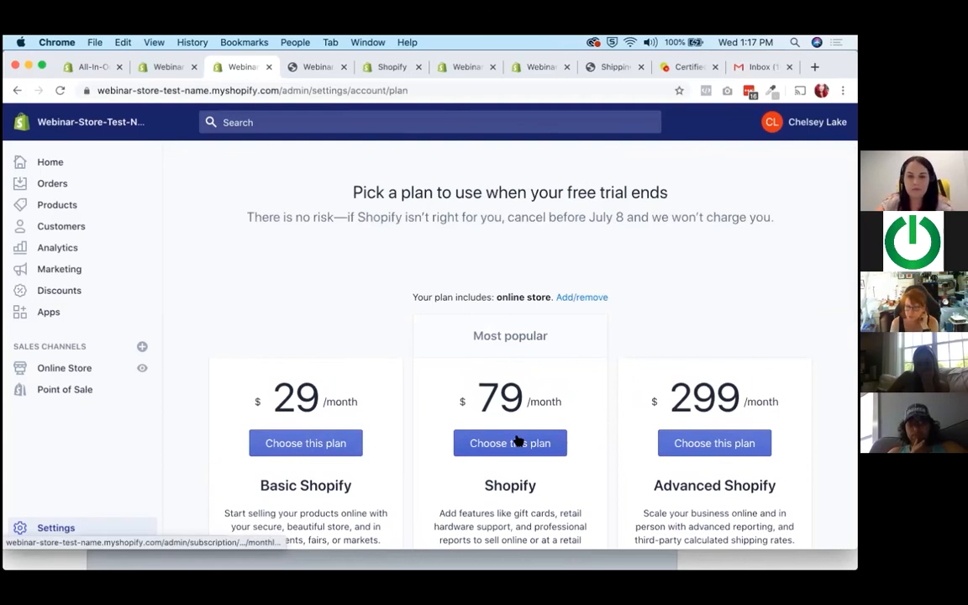
pyautogui.scroll(-3, 517, 441)
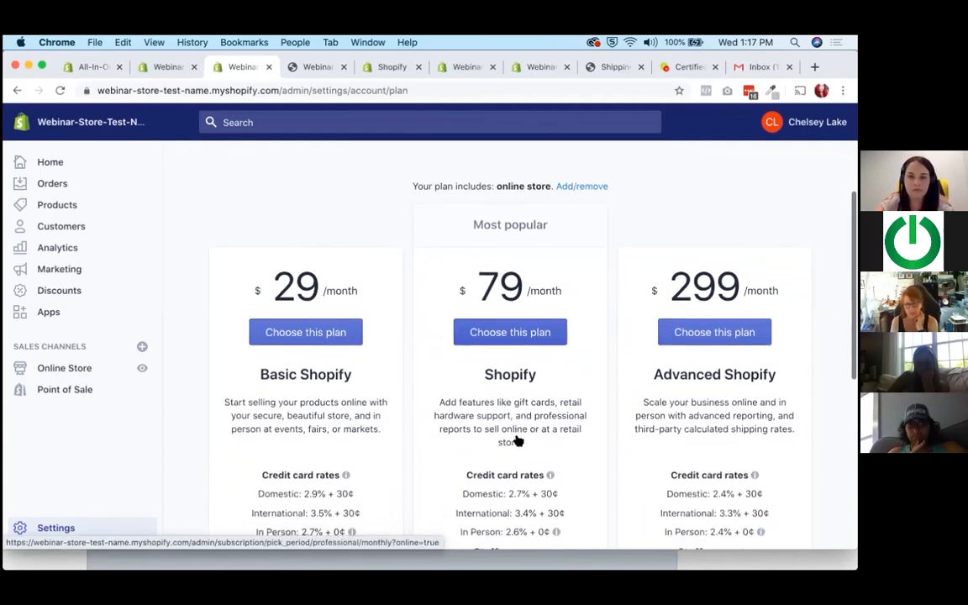
pyautogui.scroll(-3, 517, 440)
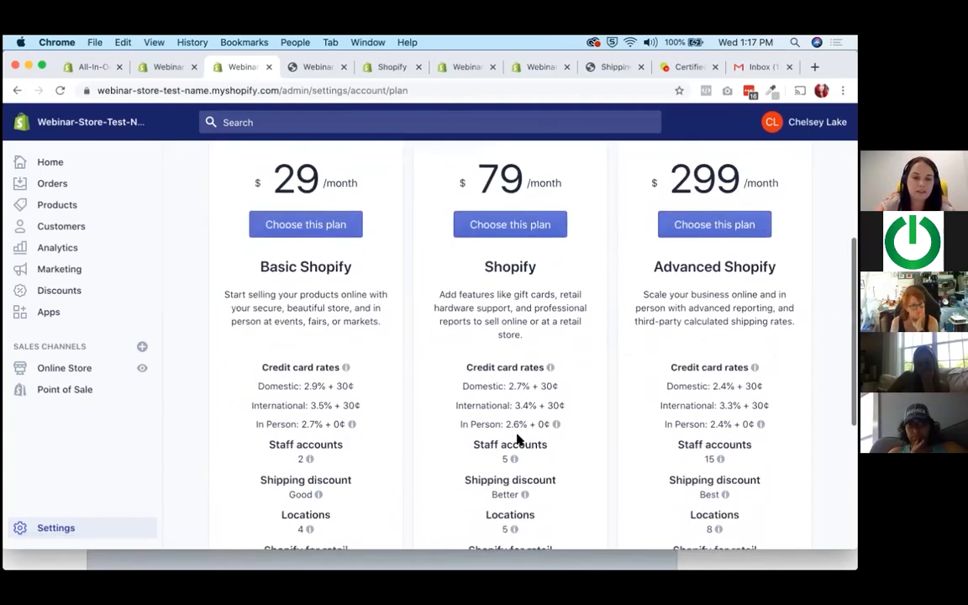
pyautogui.scroll(-3, 517, 441)
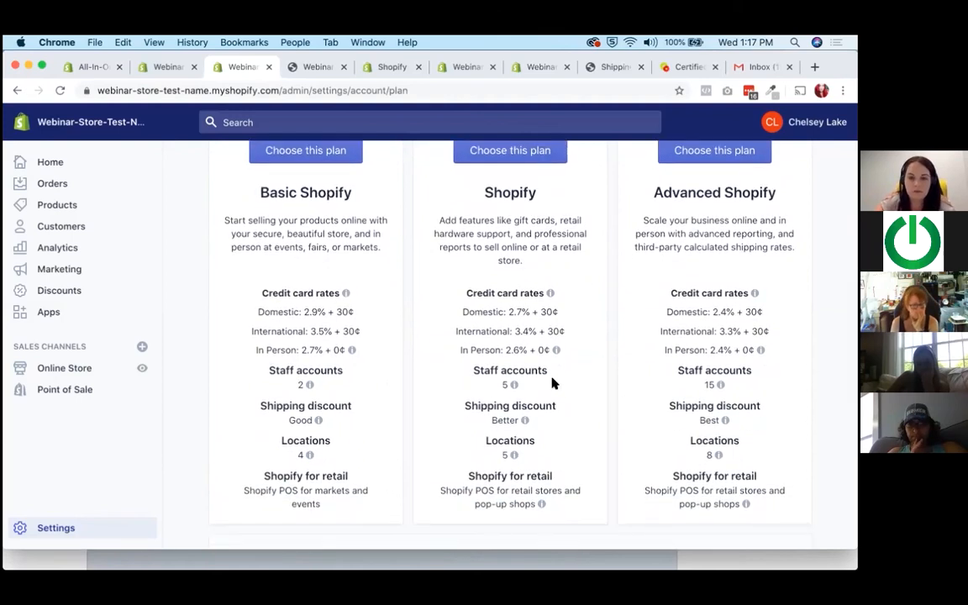
pyautogui.moveTo(460, 312); pyautogui.dragTo(553, 313)
pyautogui.moveTo(666, 312); pyautogui.dragTo(795, 311)
pyautogui.click(267, 328)
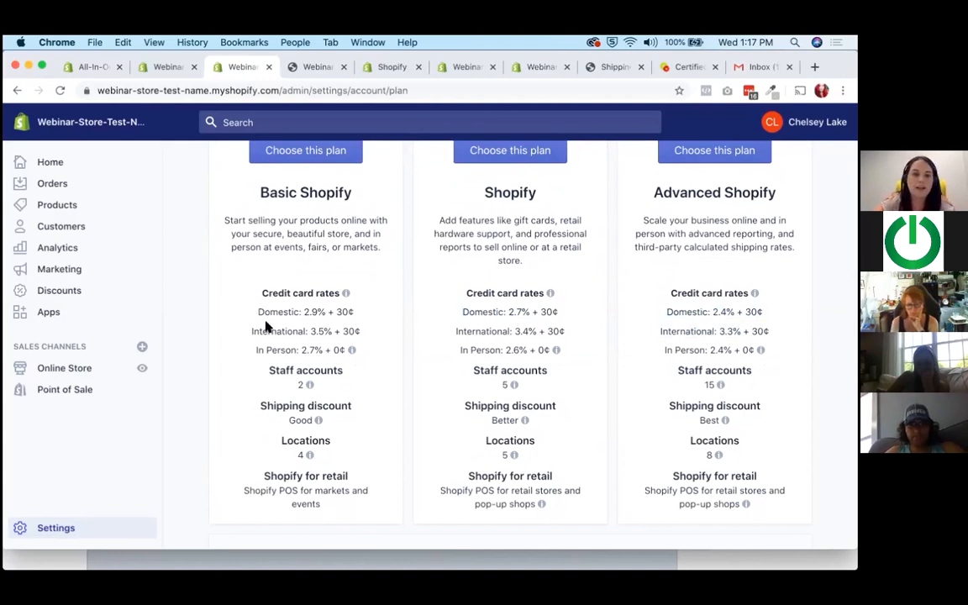
pyautogui.moveTo(261, 315); pyautogui.dragTo(361, 313)
pyautogui.click(360, 313)
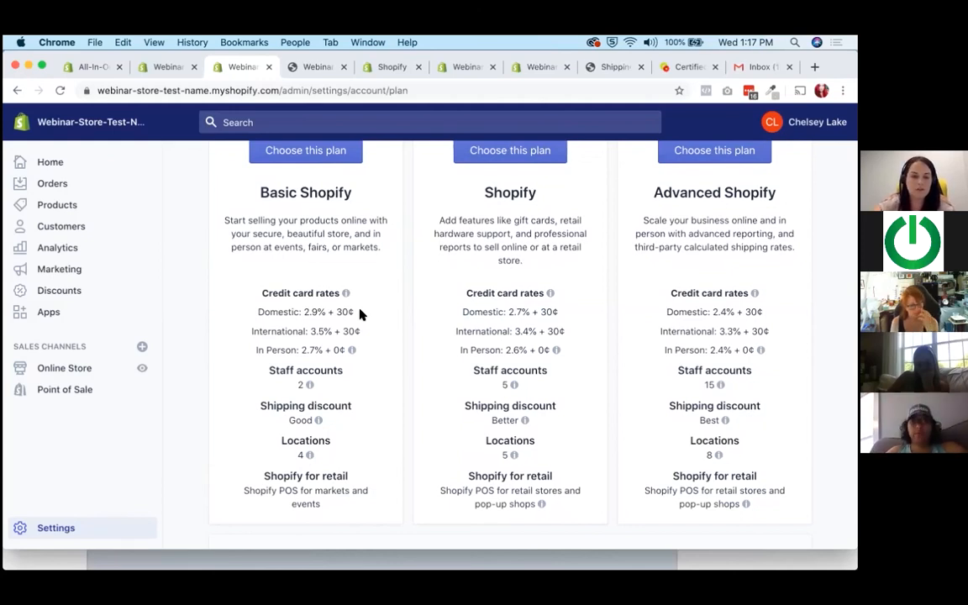
pyautogui.scroll(3, 360, 314)
pyautogui.scroll(6, 360, 314)
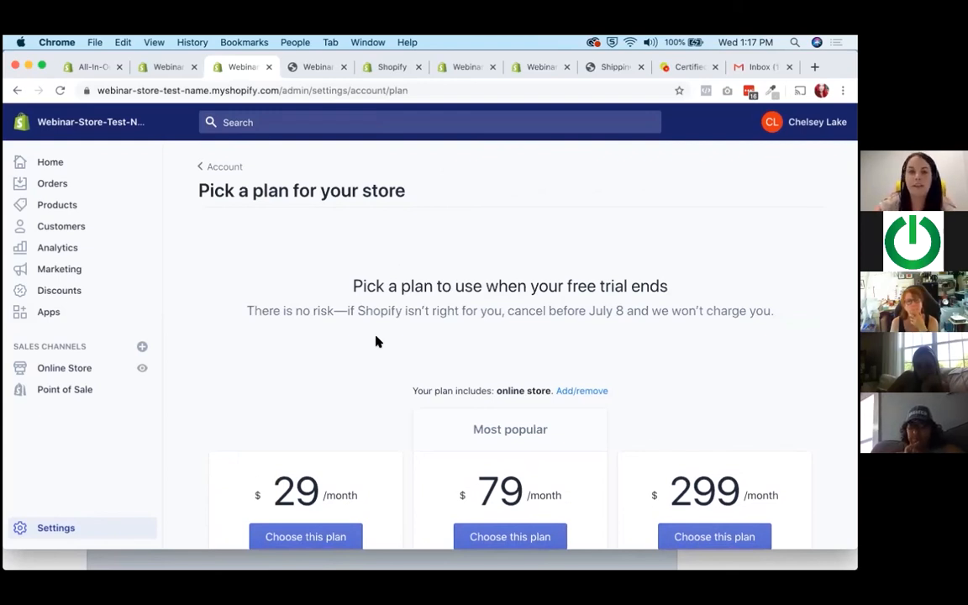
# Visit the Shopify App Store from the store's apps page and search it for smile.io.
pyautogui.click(37, 315)
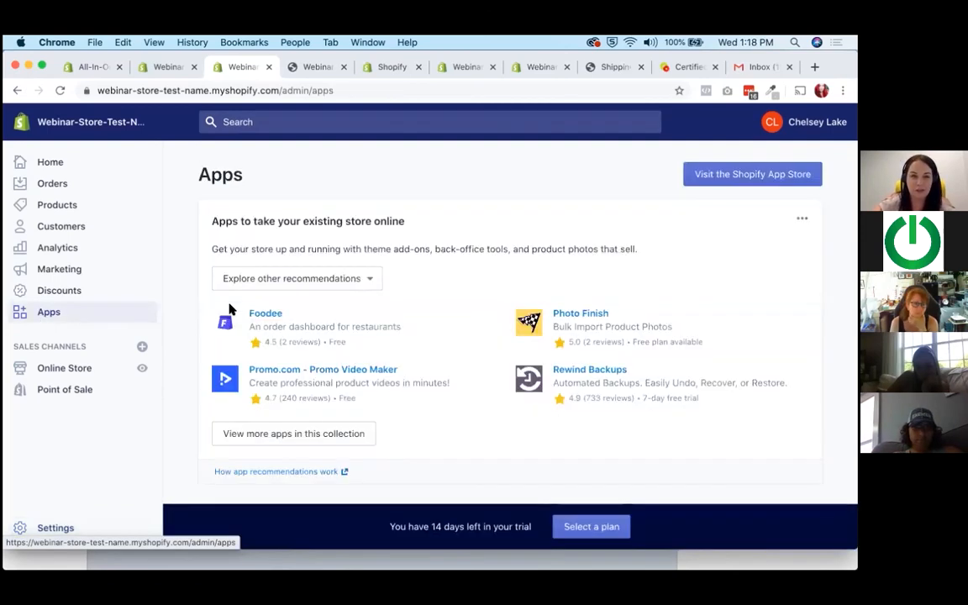
pyautogui.click(767, 173)
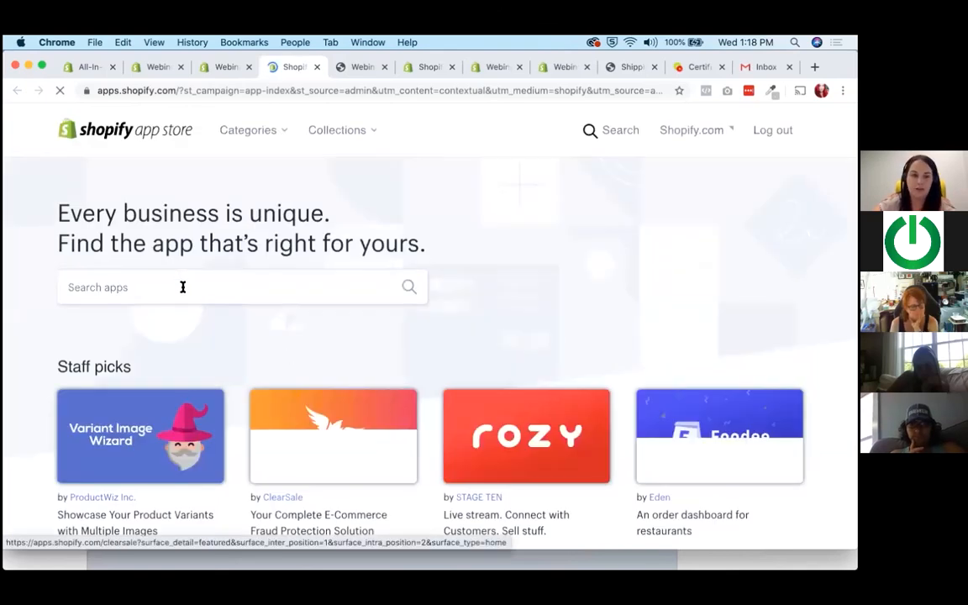
pyautogui.click(175, 309)
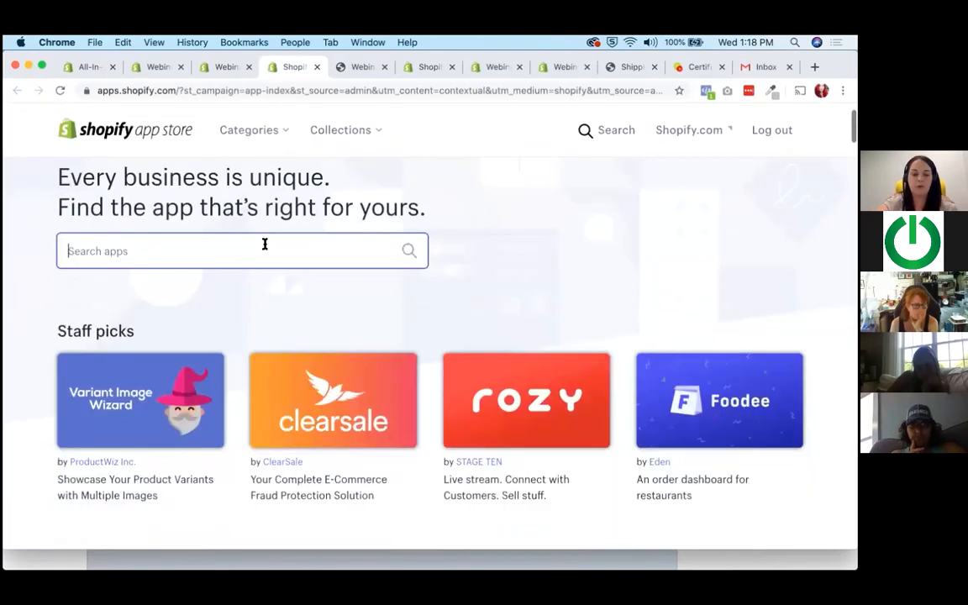
pyautogui.write('smile')
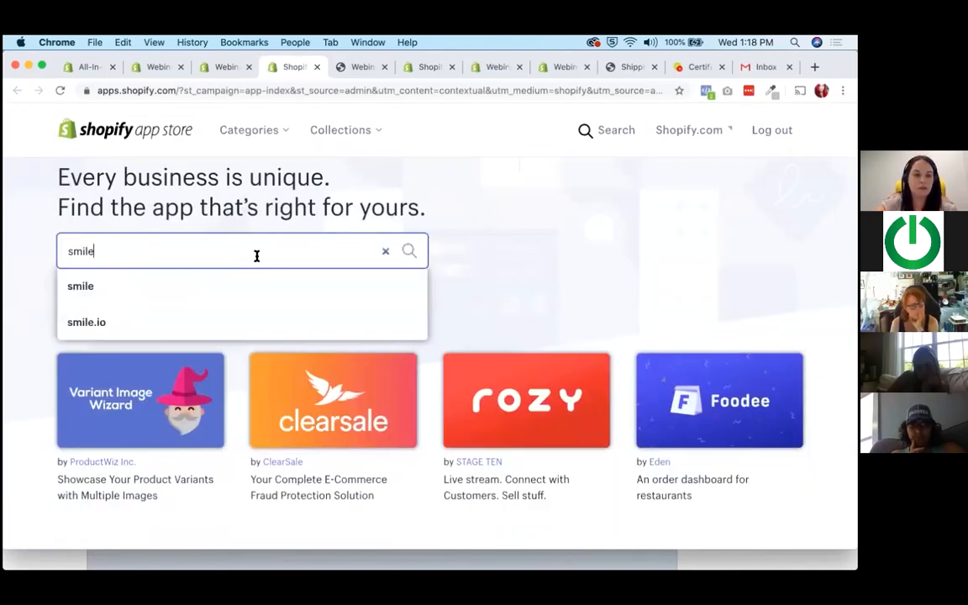
pyautogui.click(97, 322)
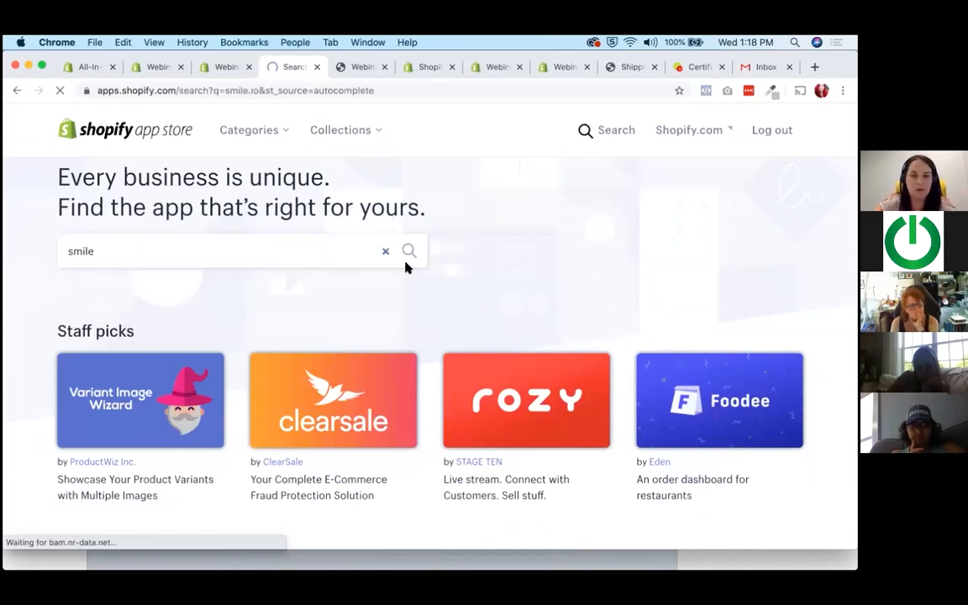
# Open the Smile: Rewards & Loyalty app listing and read its description and review rating.
pyautogui.scroll(-1, 344, 314)
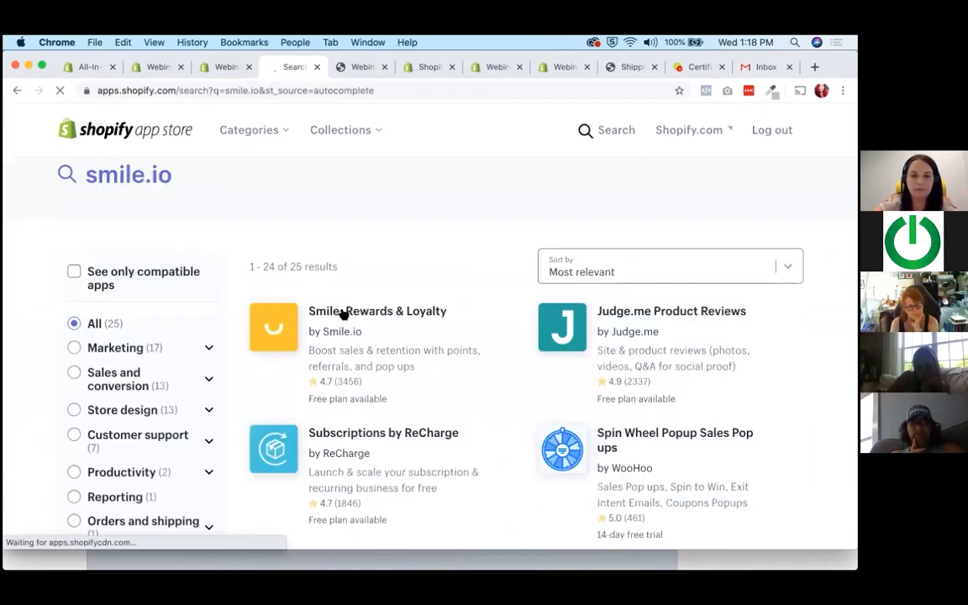
pyautogui.click(344, 312)
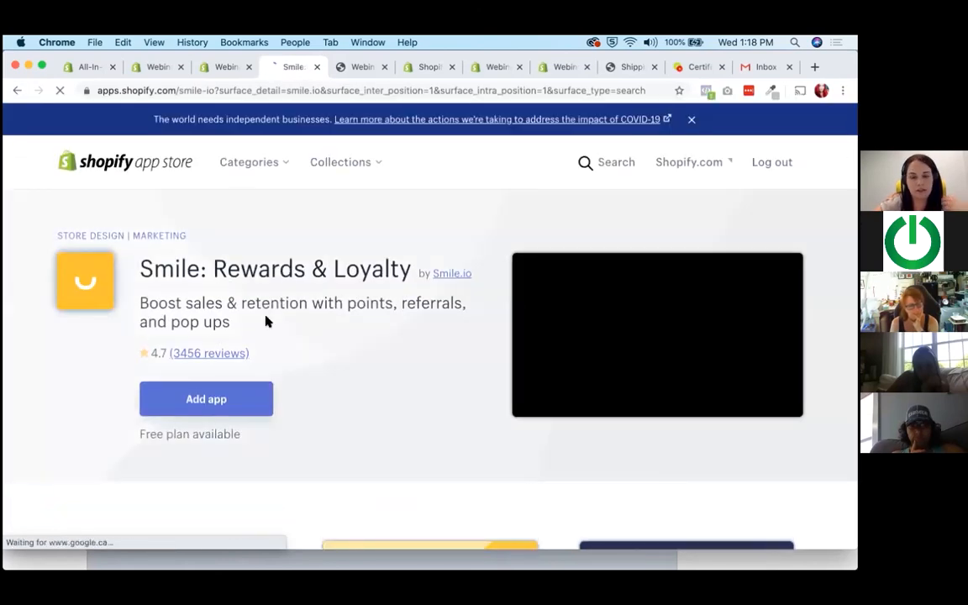
pyautogui.tripleClick(265, 321)
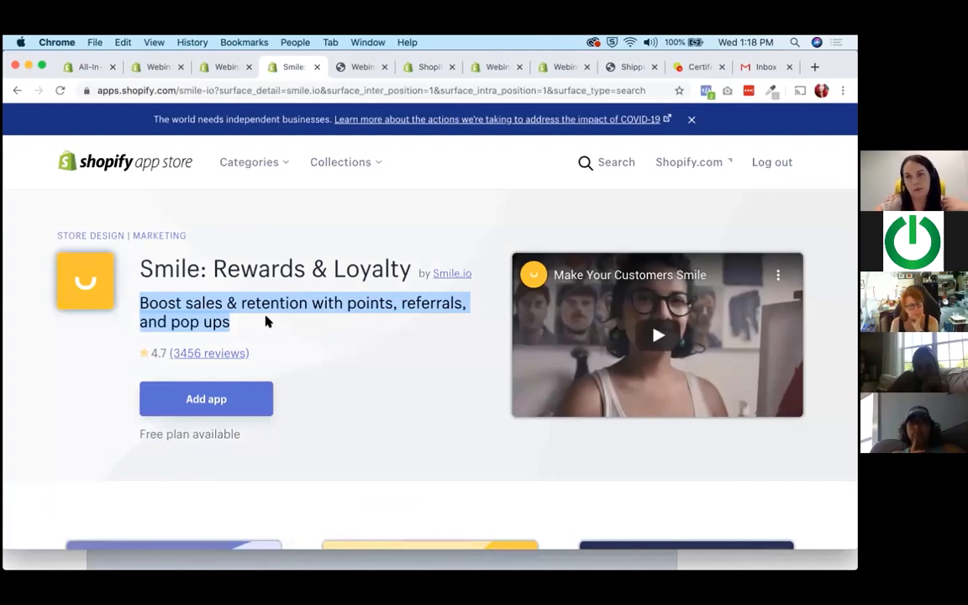
pyautogui.click(266, 321)
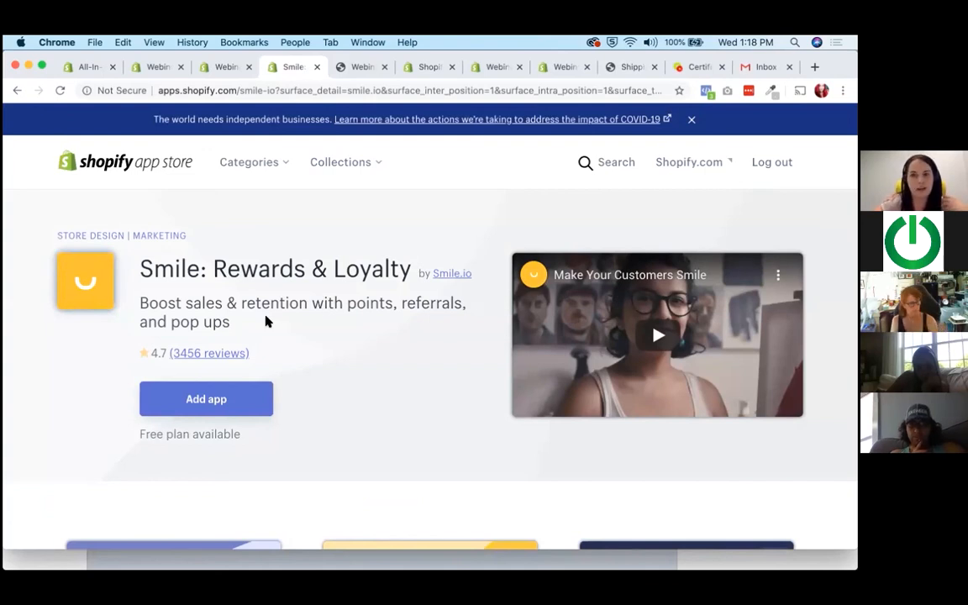
pyautogui.moveTo(265, 321)
pyautogui.mouseDown()
pyautogui.moveTo(105, 271)
pyautogui.moveTo(294, 322)
pyautogui.moveTo(250, 320)
pyautogui.mouseUp()
pyautogui.click(251, 321)
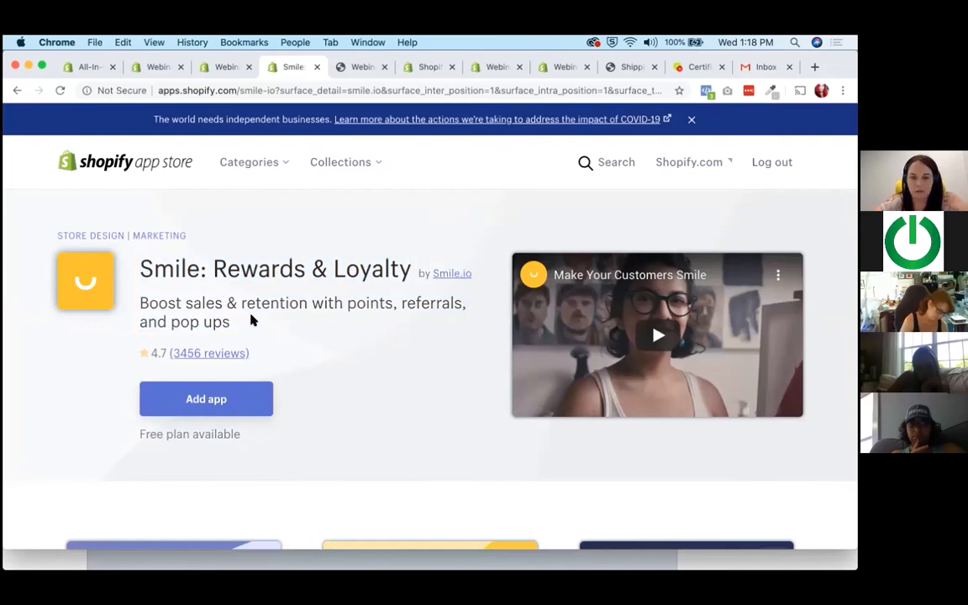
pyautogui.moveTo(154, 353); pyautogui.dragTo(165, 353)
pyautogui.click(165, 353)
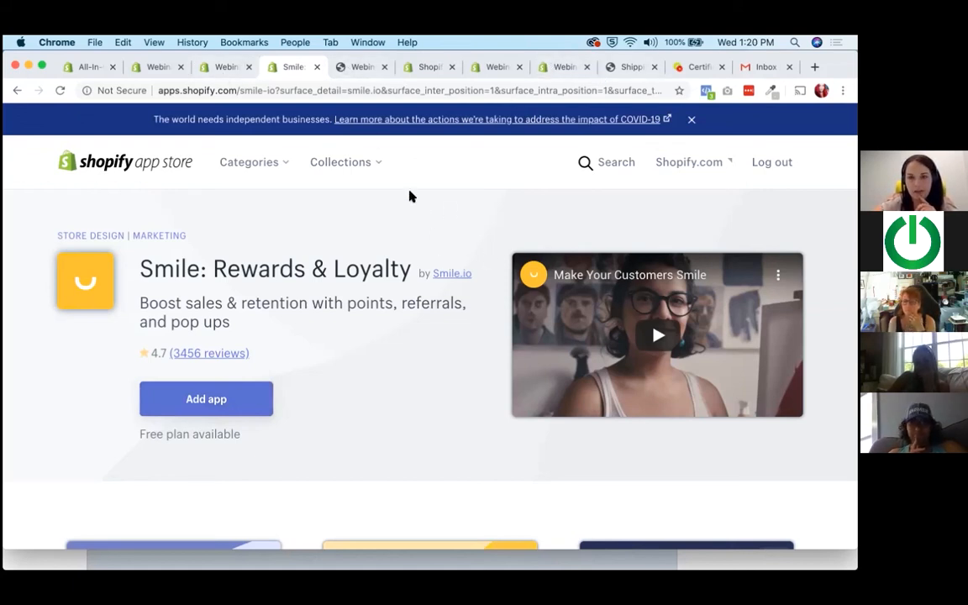
pyautogui.moveTo(566, 569)
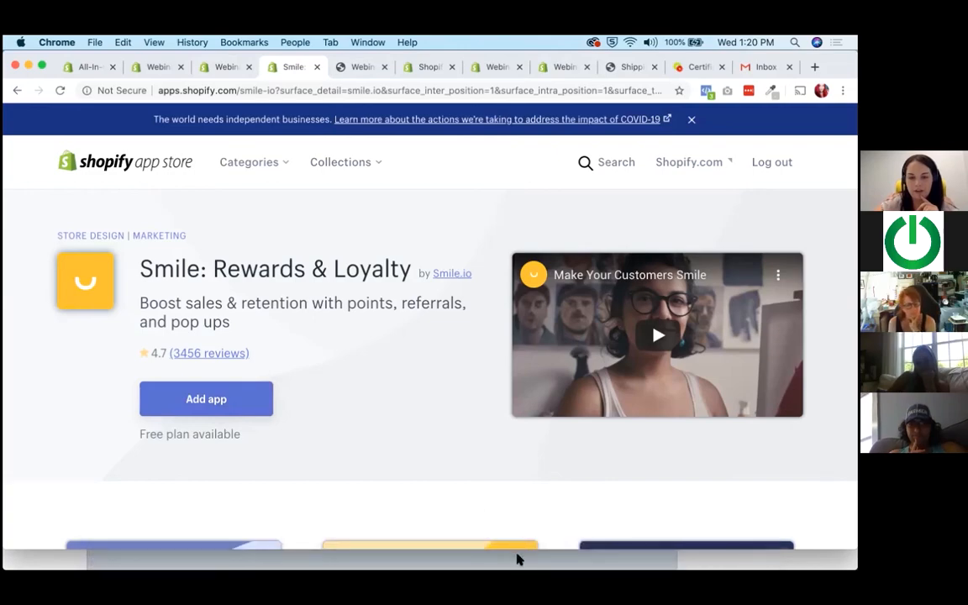